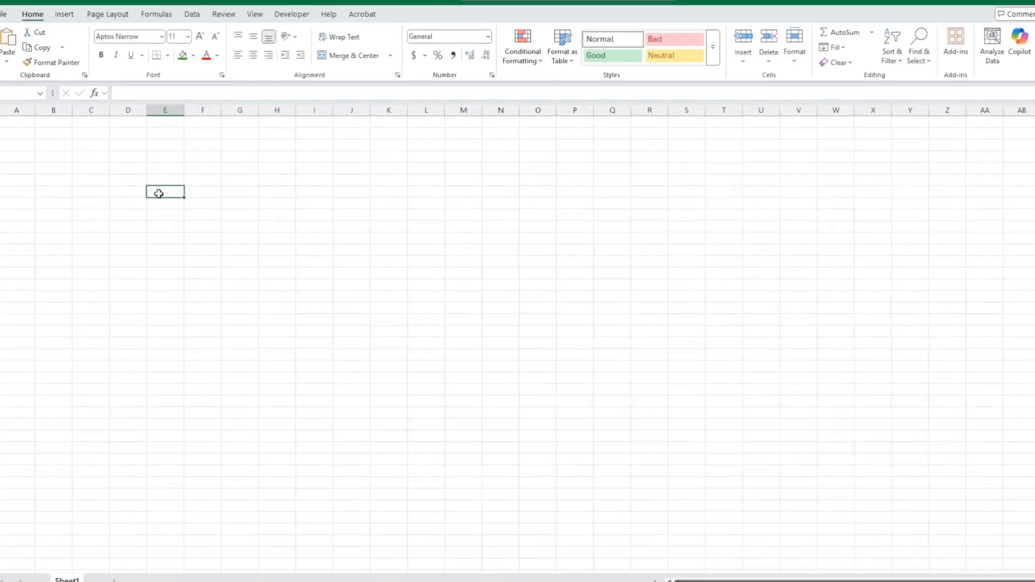
Enter the headers Task # and Task Description in cells E7 and F7
type("Task ")
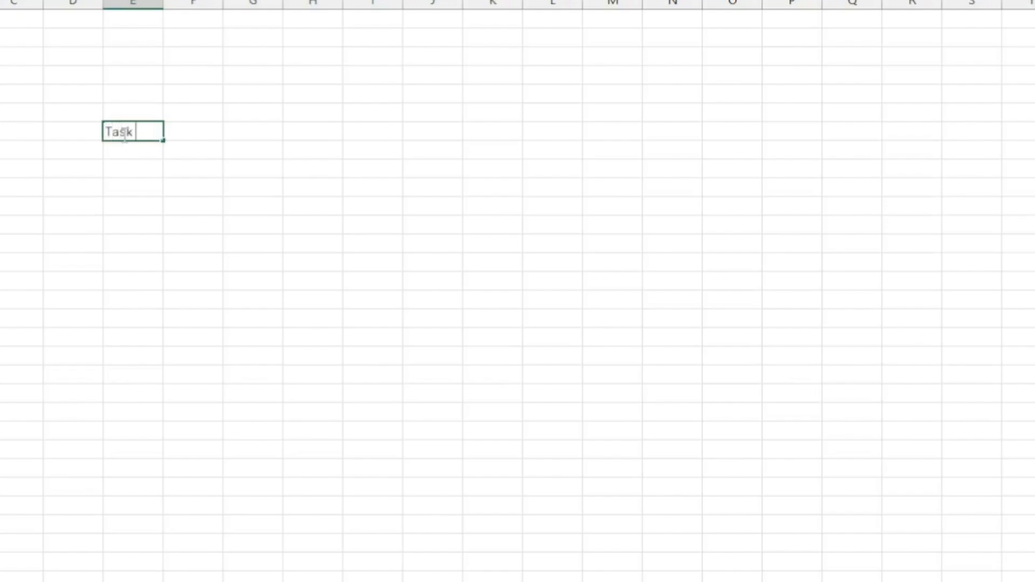
type("#")
key("Return")
key("Up")
key("Right")
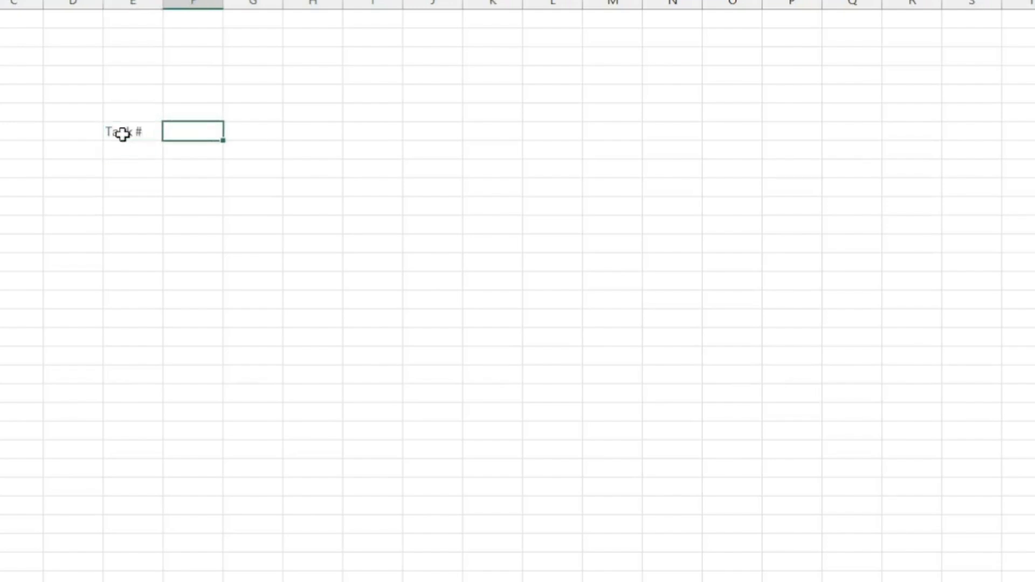
type("Tas")
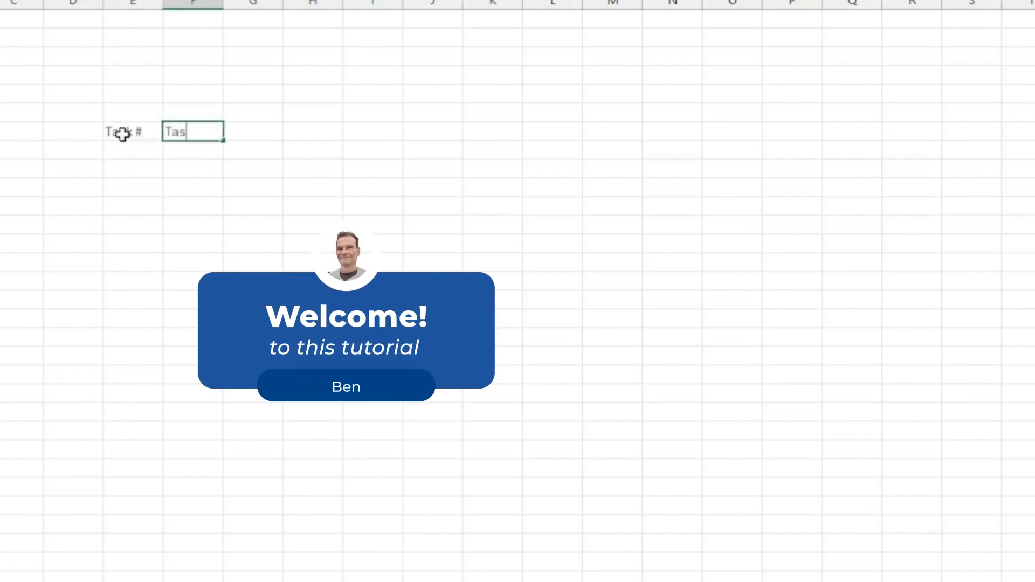
type("k Description")
key("Return")
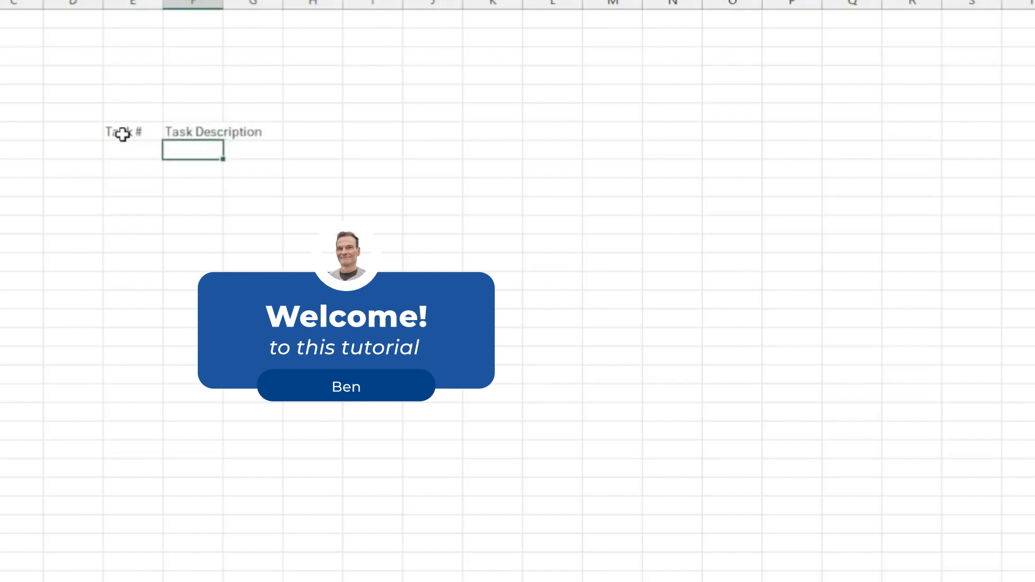
key("Up")
key("Right")
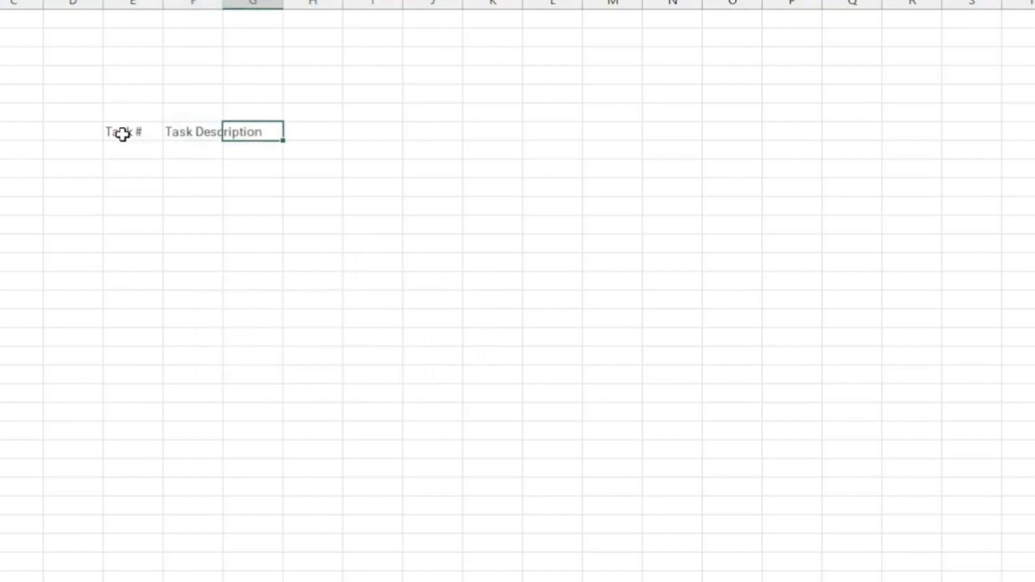
Continue the header row with Priority, Estimate, Completed % and Work done in cells G7 to J7
type("Priority")
key("Tab")
type("Esti")
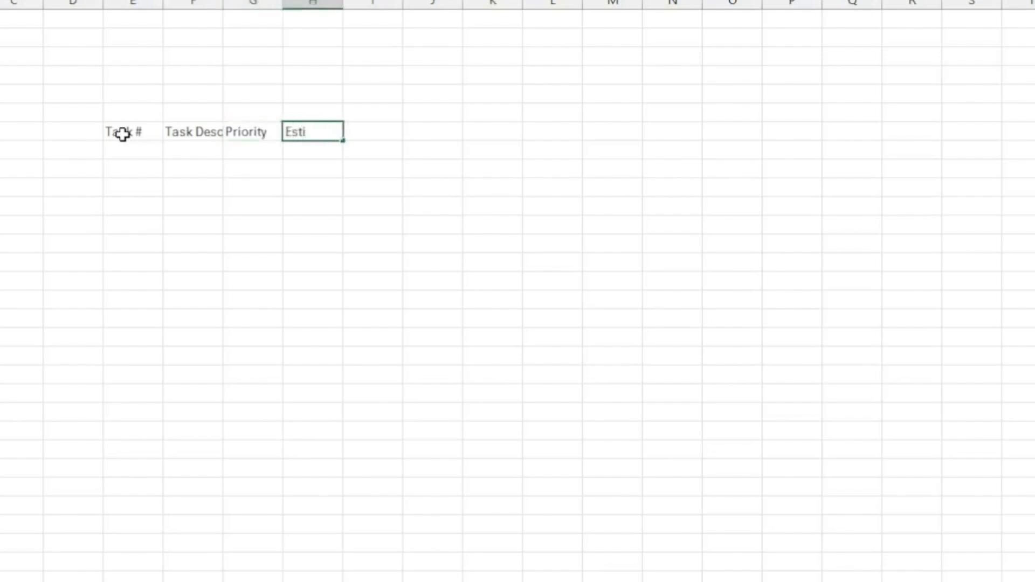
type("mate")
key("Tab")
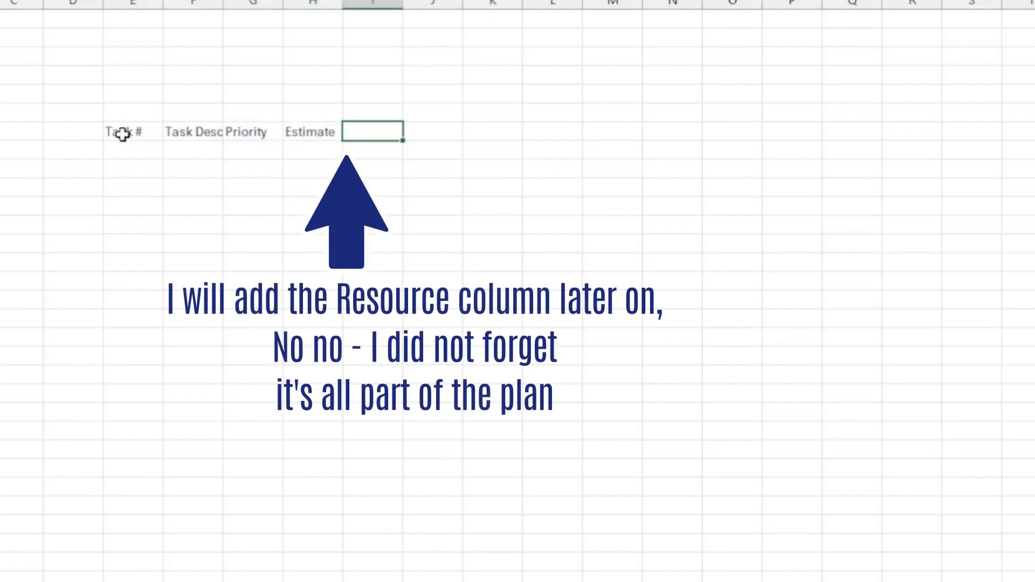
type("Completed %")
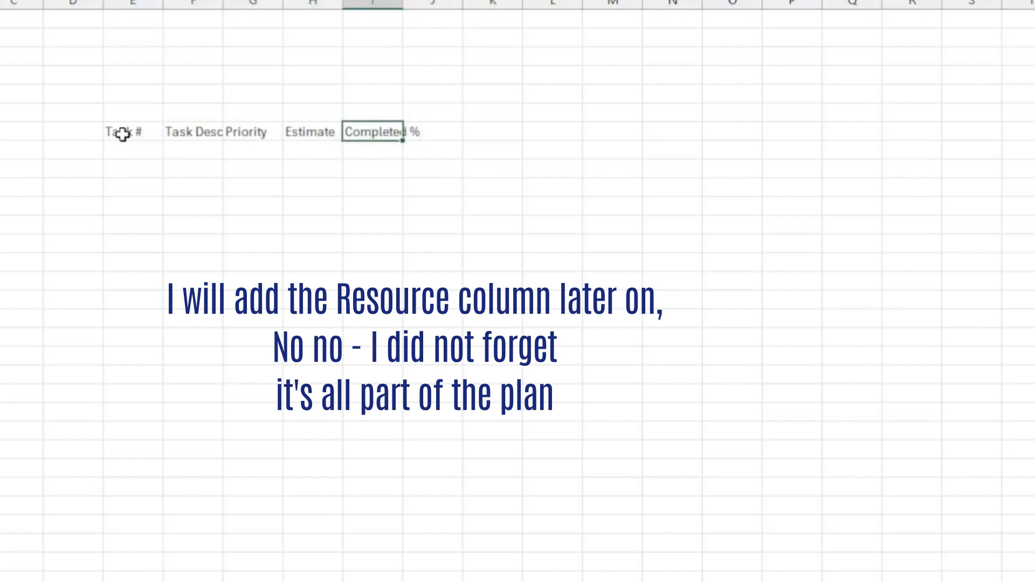
key("Tab")
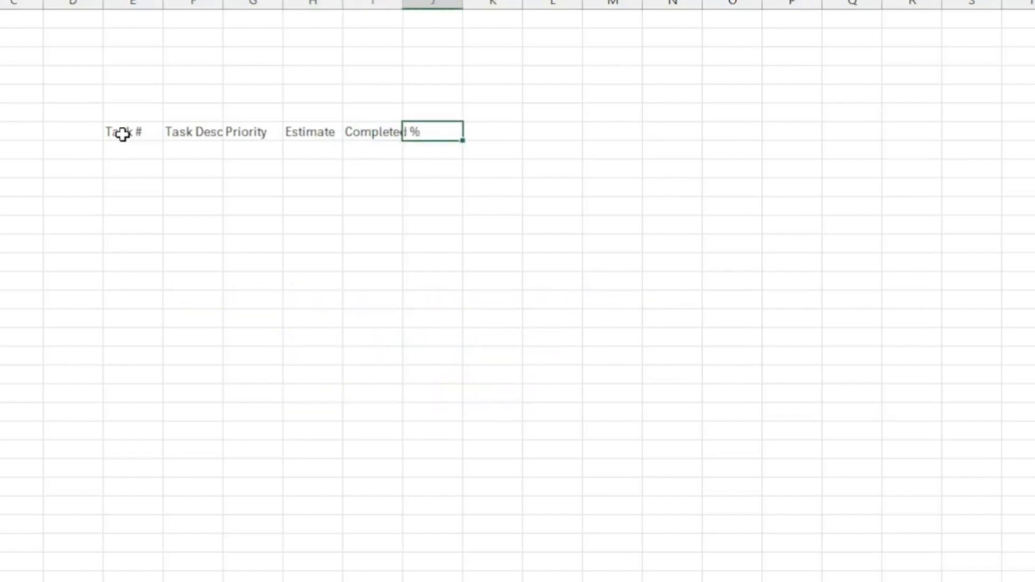
type("Work done")
key("Tab")
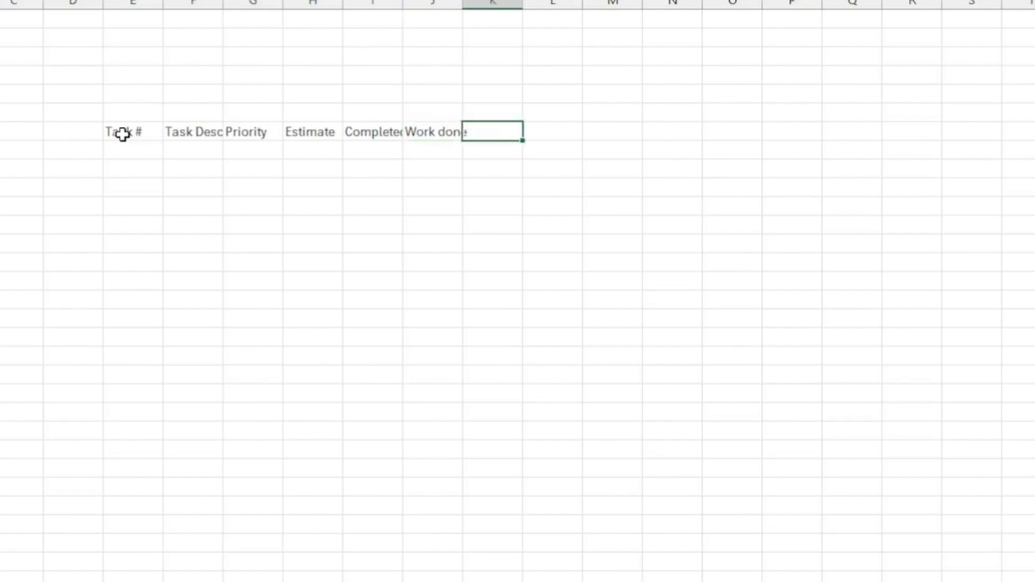
Finish the header row with Outstanding, RAG and Notes / Text in cells K7 to M7
type("Outstanding")
key("Return")
key("Up")
key("Right")
type("R")
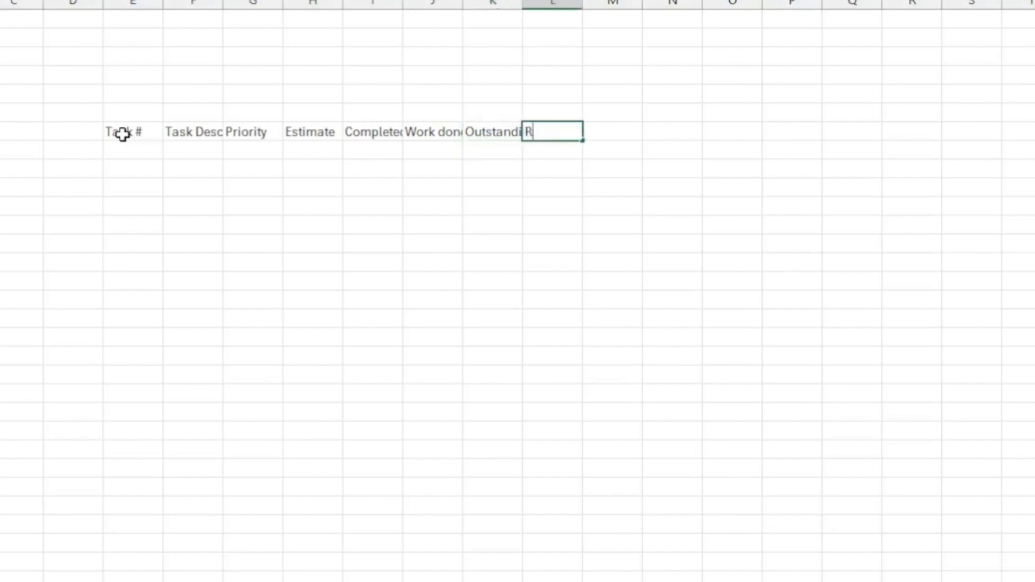
type("AG")
key("Tab")
type("N")
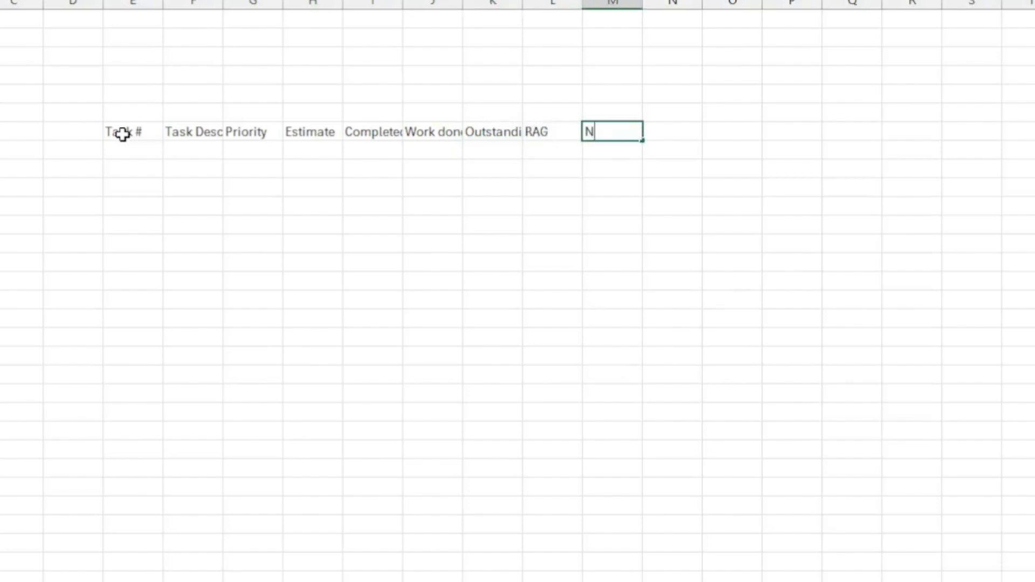
type("otes / Text")
key("Return")
key("Up")
key("Left")
key("Left")
key("Left")
key("Left")
key("Left")
key("Left")
key("Left")
key("Left")
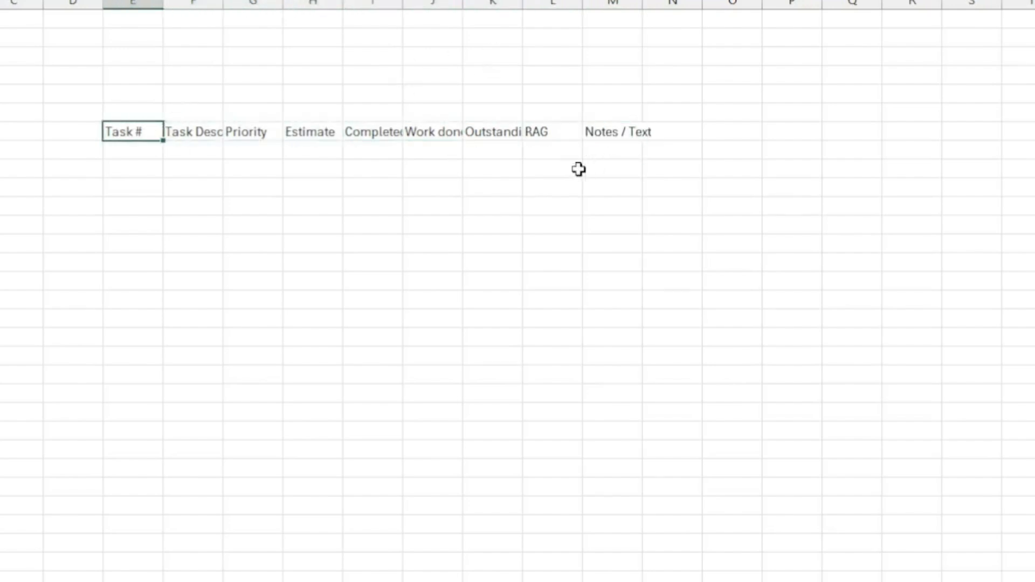
left_click_drag(141, 131, 633, 141)
left_click(610, 226)
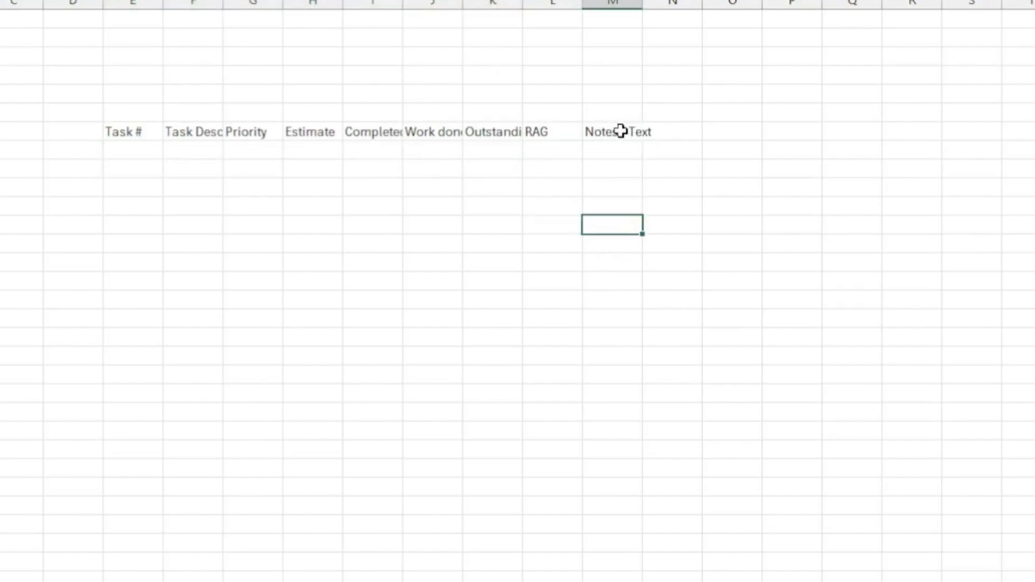
left_click(418, 83)
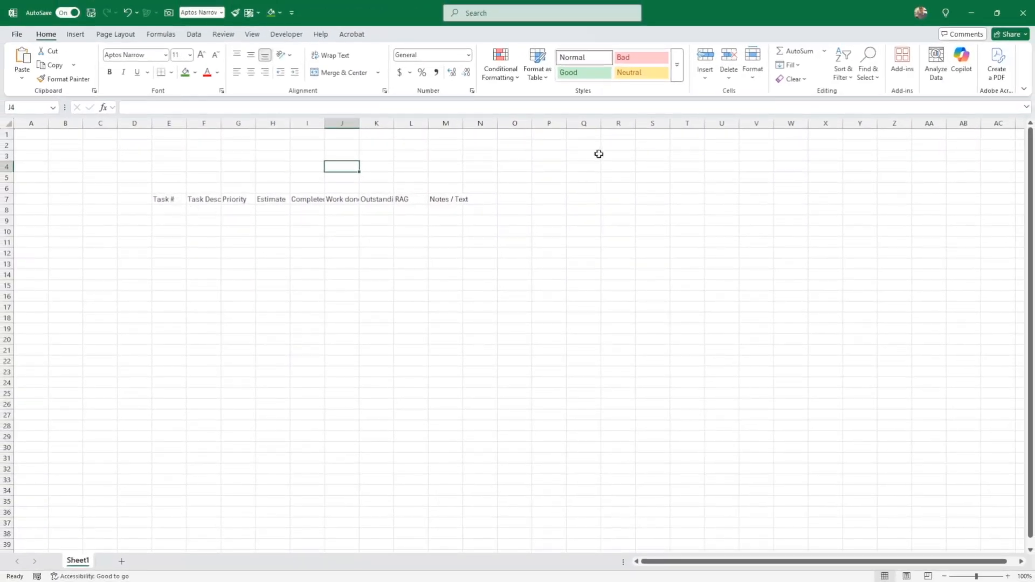
Modify the Normal cell style, setting its fill to a custom very dark navy, about #0A1D30
right_click(576, 60)
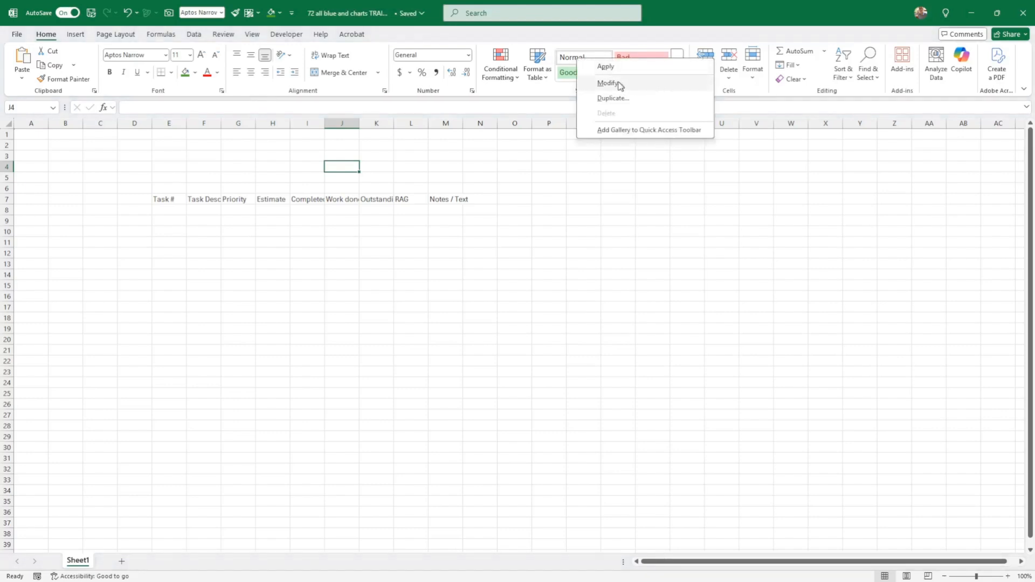
left_click(556, 156)
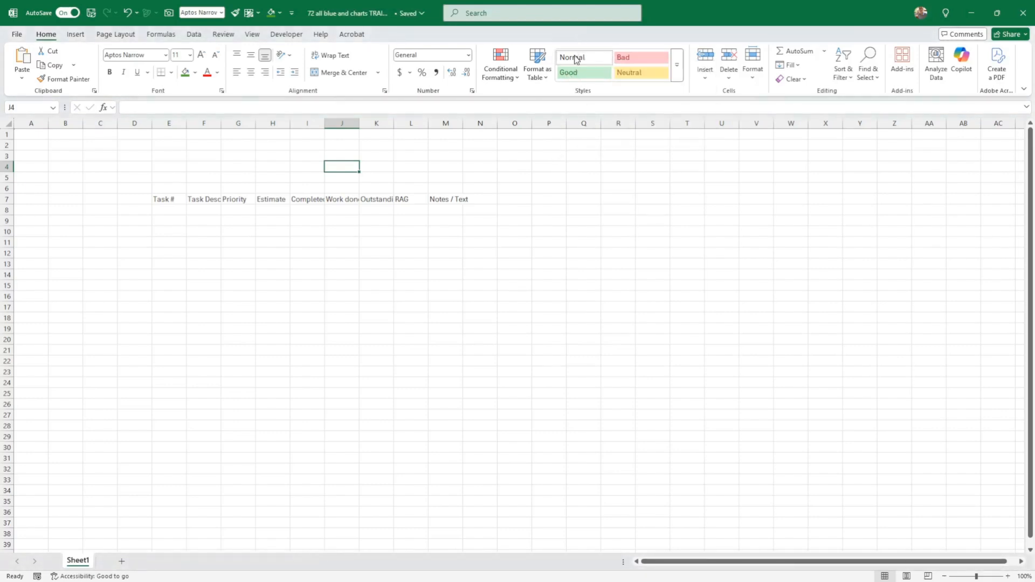
right_click(575, 59)
left_click(610, 80)
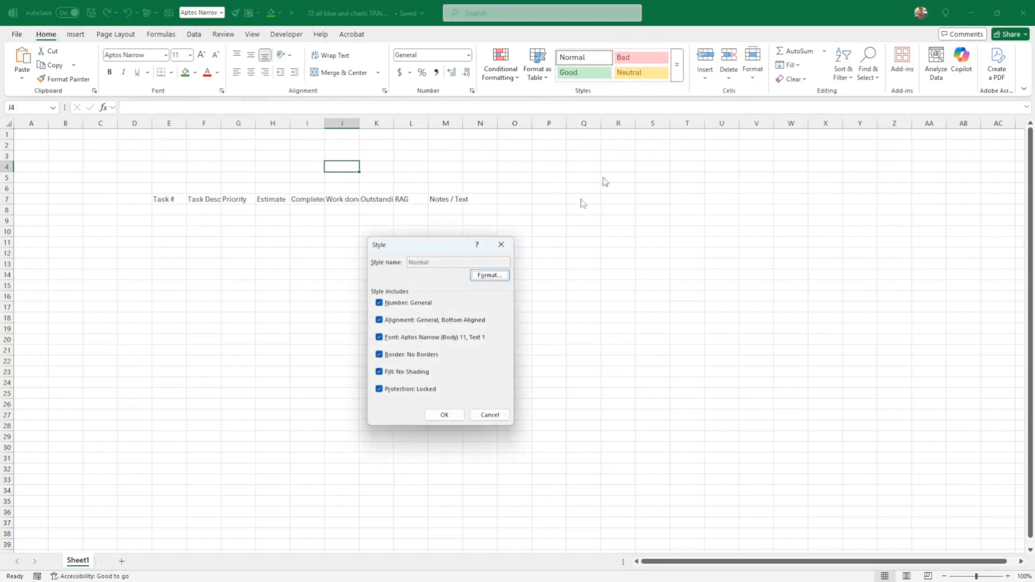
left_click(490, 276)
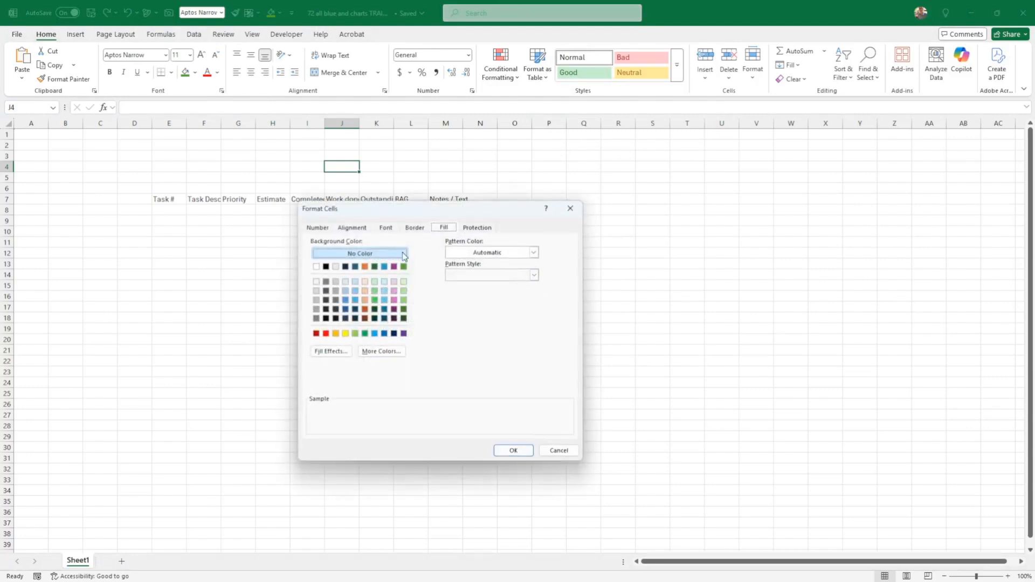
left_click(345, 317)
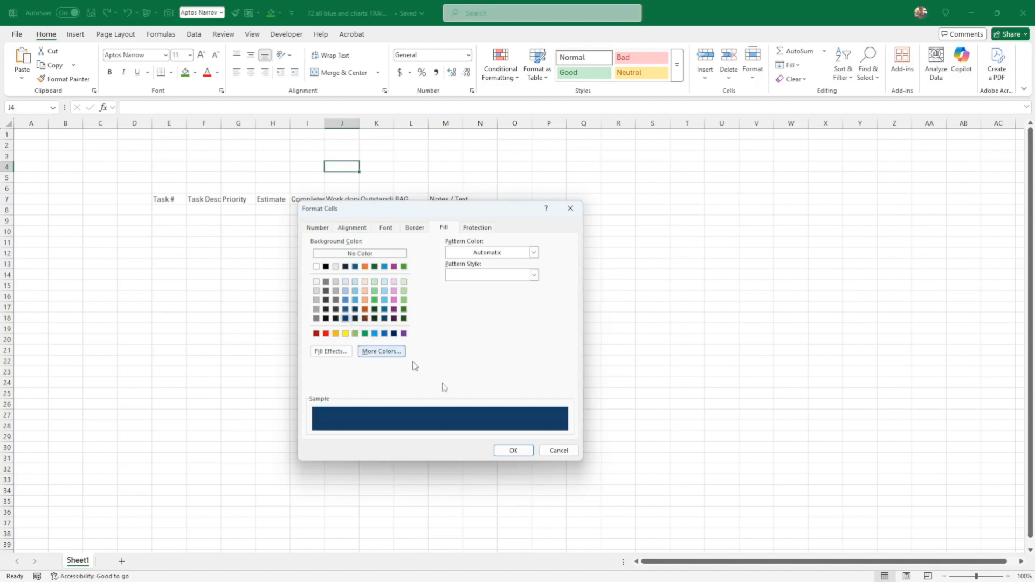
left_click(381, 353)
left_click_drag(471, 340, 472, 349)
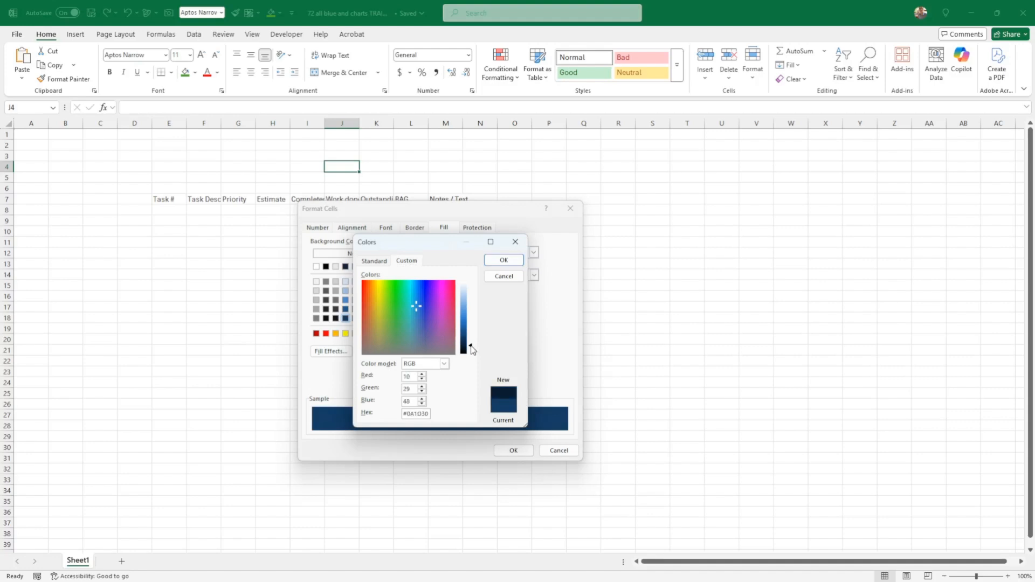
left_click(501, 260)
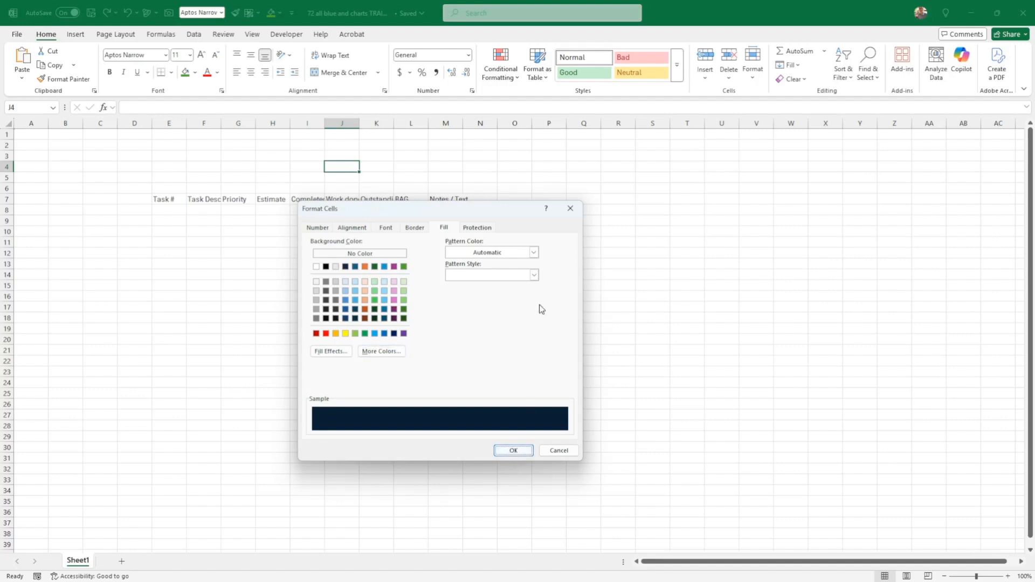
Set the Normal style's font color to white and apply the style changes
left_click(385, 228)
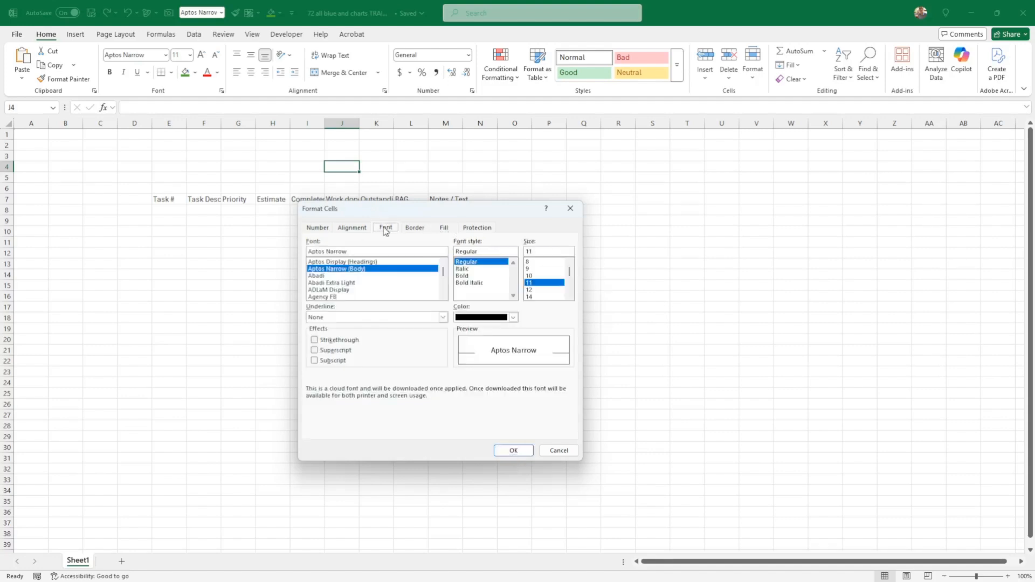
left_click(501, 319)
left_click(462, 364)
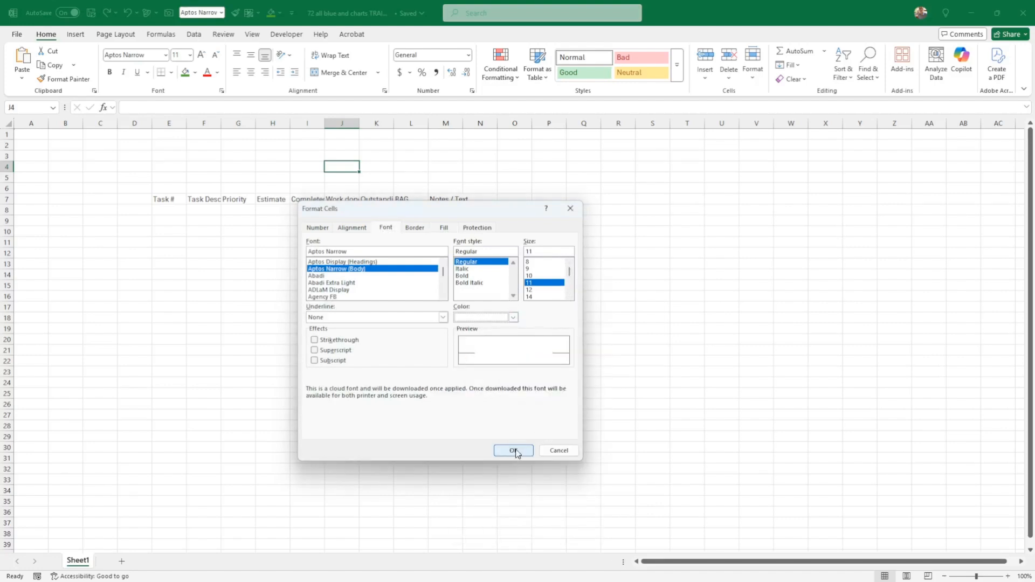
left_click(514, 451)
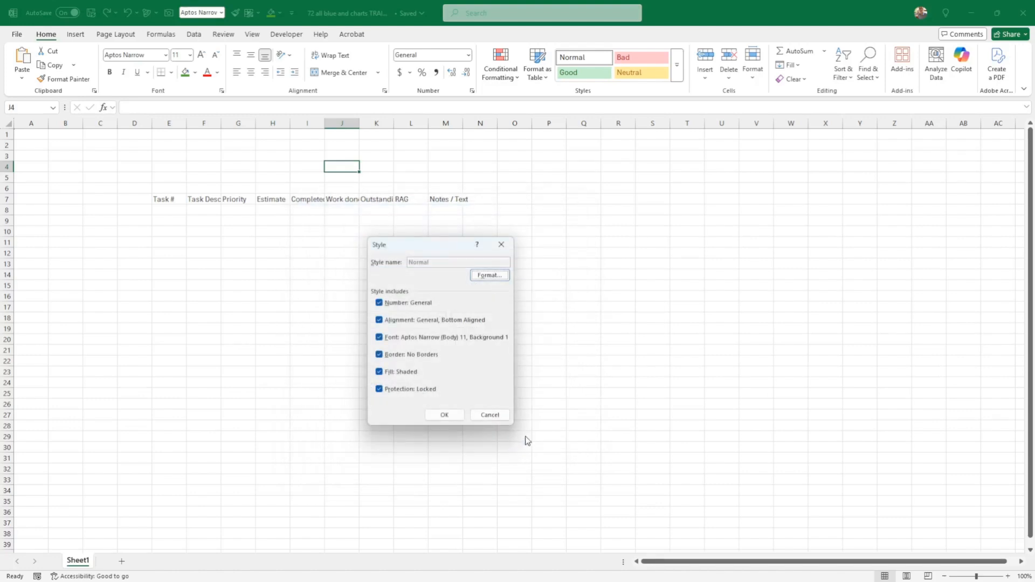
left_click(440, 413)
left_click(445, 339)
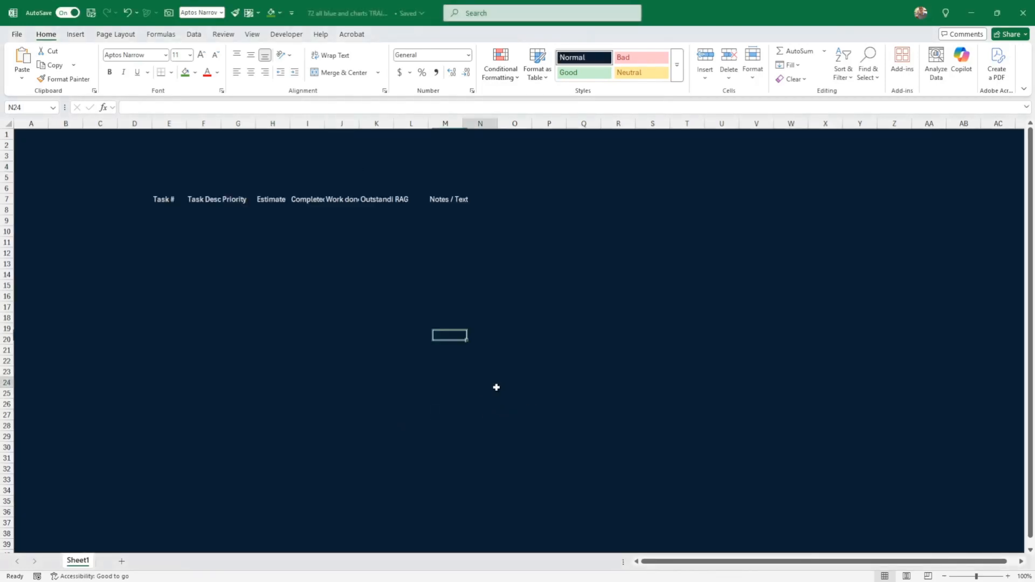
left_click(482, 384)
Apply all borders to the task table range E7:M37
left_click_drag(160, 198, 455, 508)
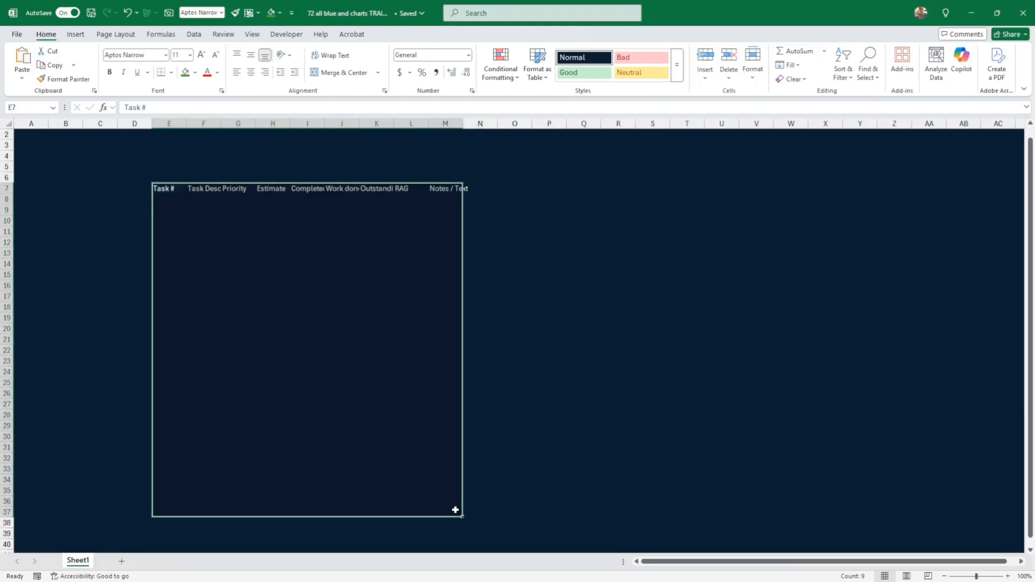
left_click(173, 74)
left_click(185, 178)
Recolor the outline and inside borders of the task table E7:M37 to white
left_click(170, 76)
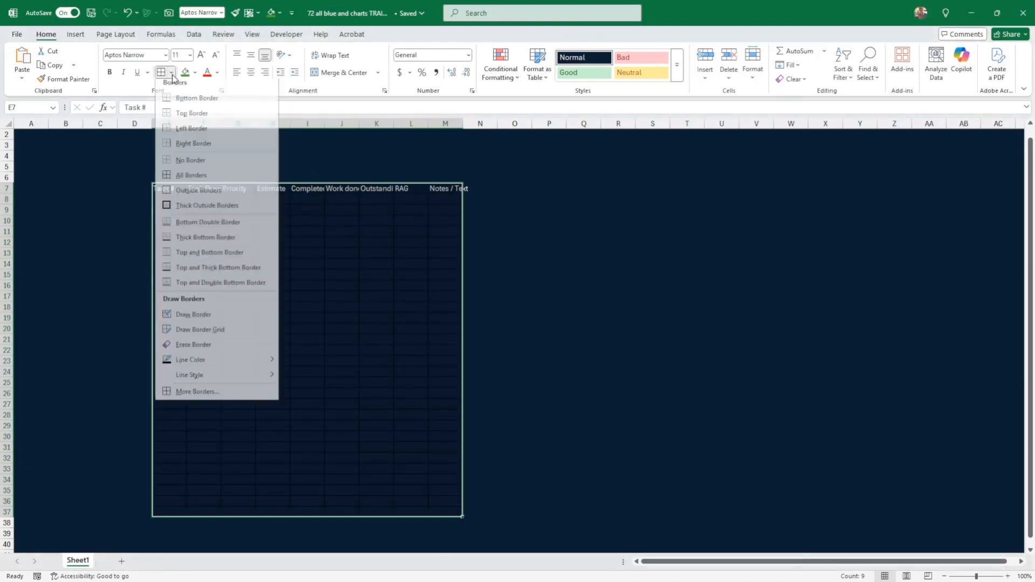
left_click(222, 396)
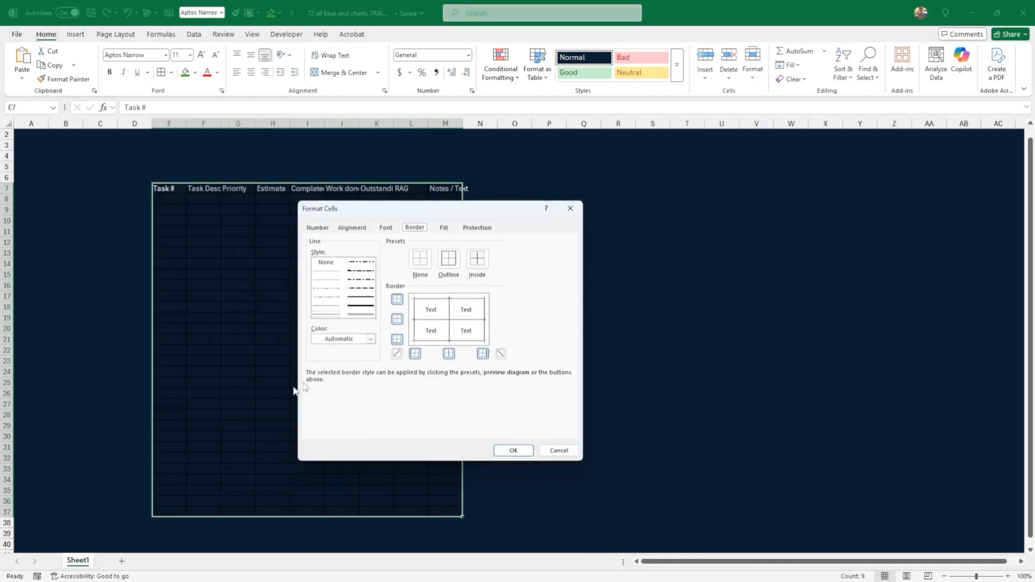
left_click(370, 338)
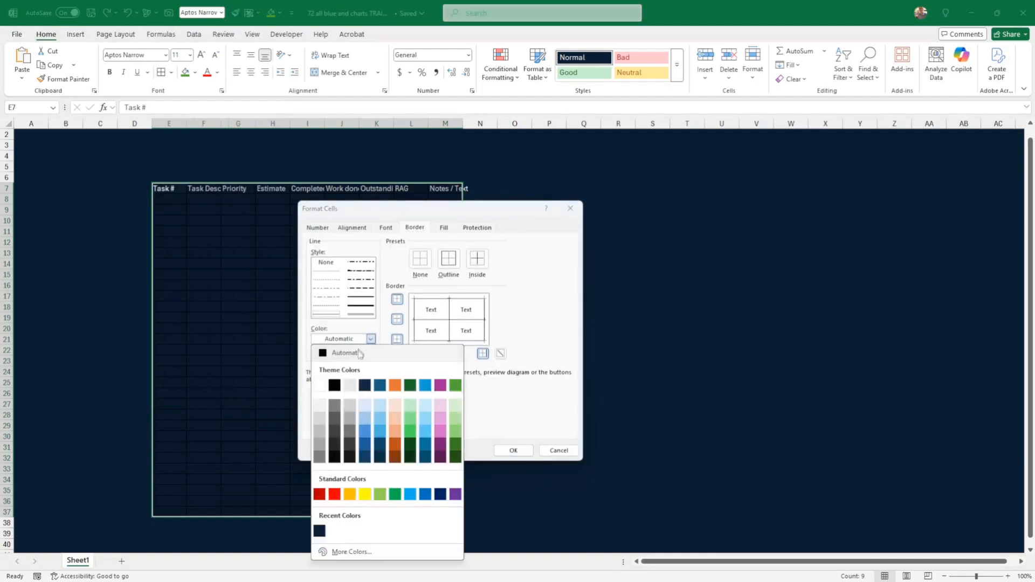
left_click(321, 384)
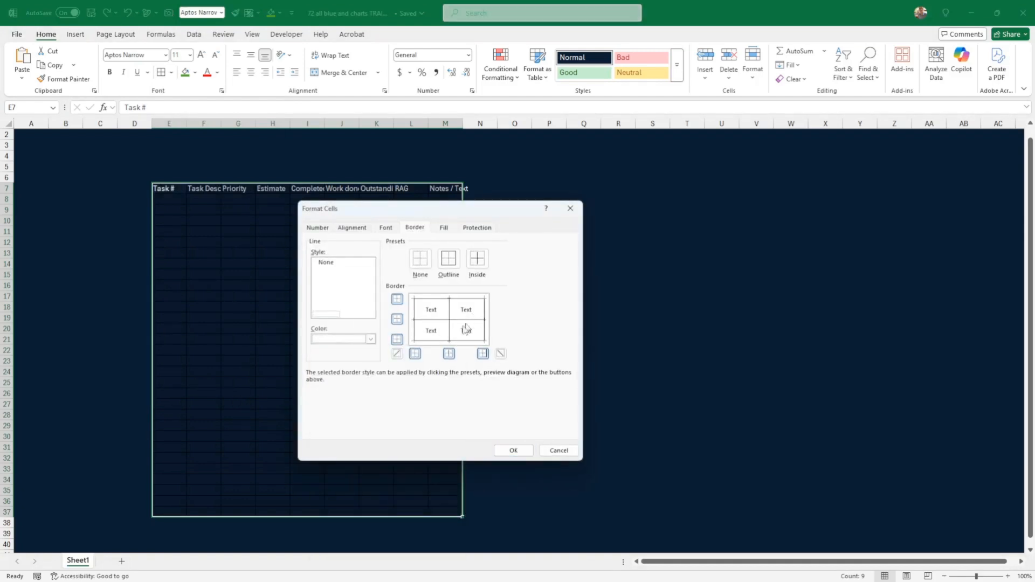
left_click(446, 261)
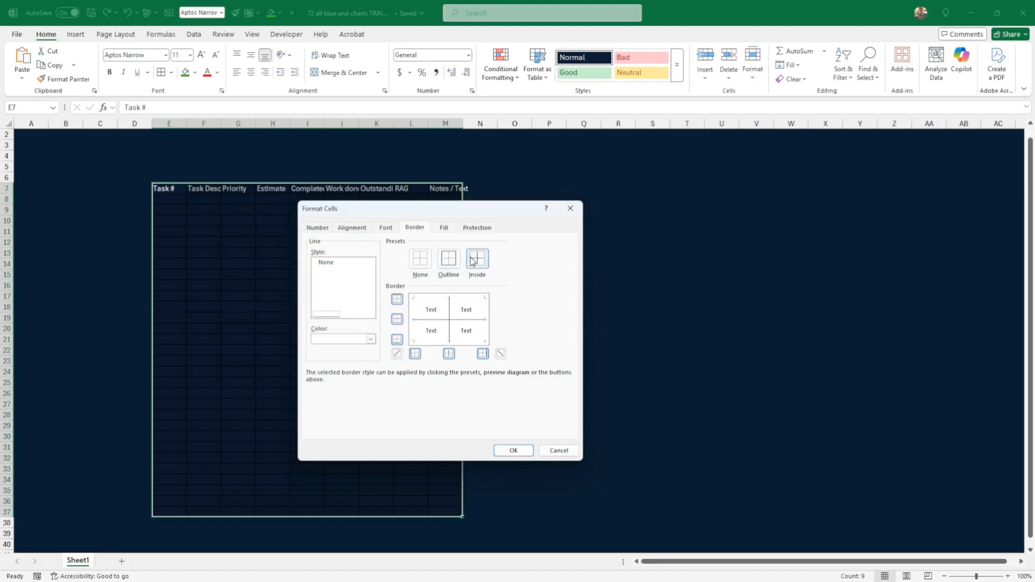
left_click(476, 260)
left_click(512, 450)
left_click(546, 434)
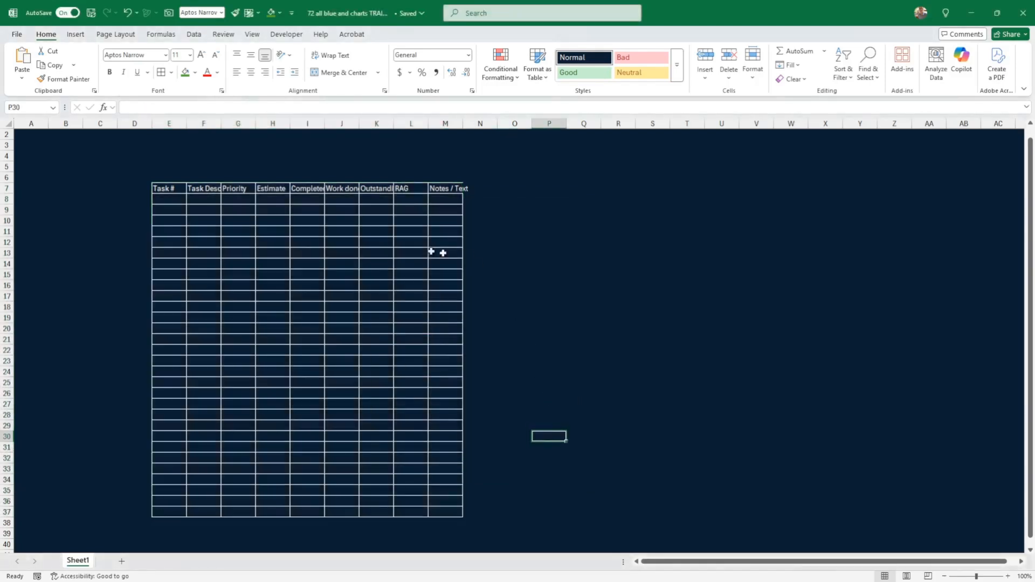
Widen columns E through M equally so that every header fits in its cell
left_click_drag(175, 119, 490, 124)
left_click(463, 230)
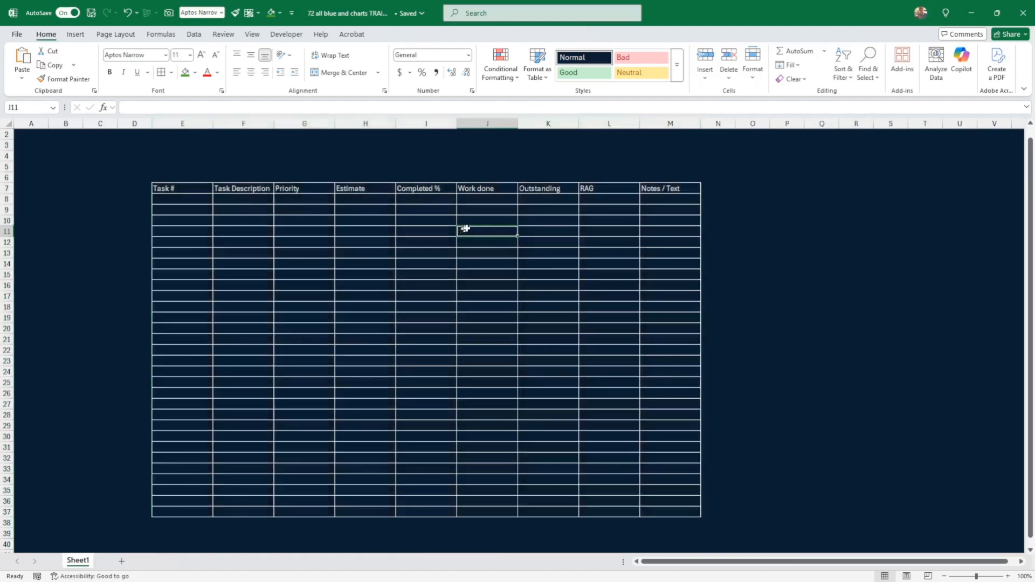
left_click(394, 233)
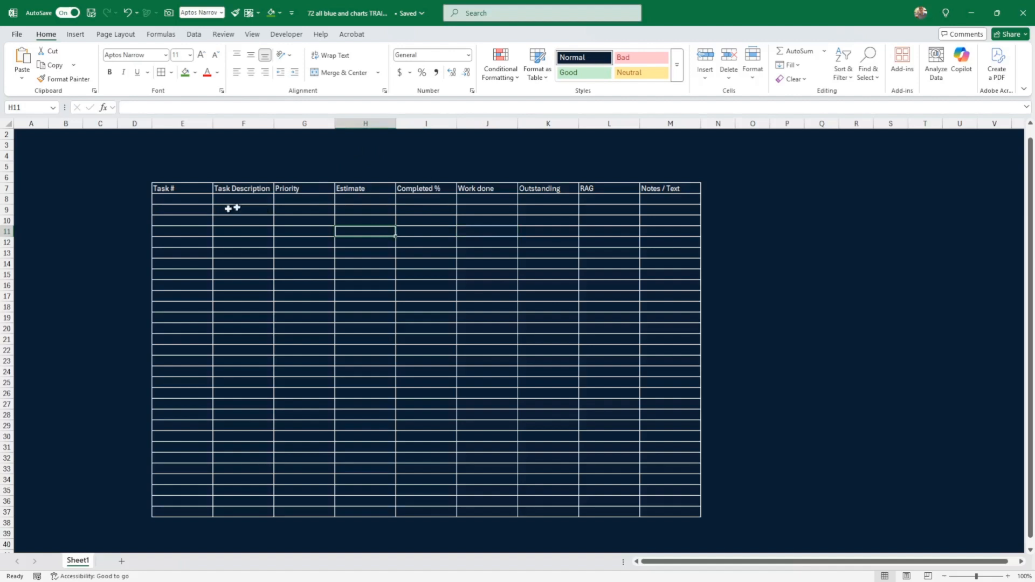
Number the tasks 1 to 30 in E8:E37, starting with 1 and filling the formula =E8+1 down from E9
left_click(188, 198)
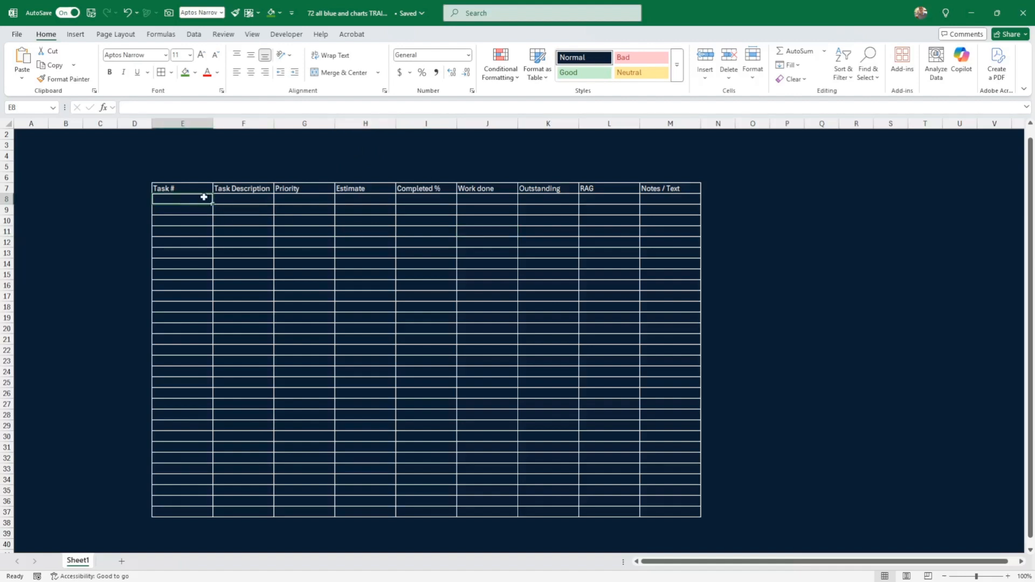
type("1")
key("Return")
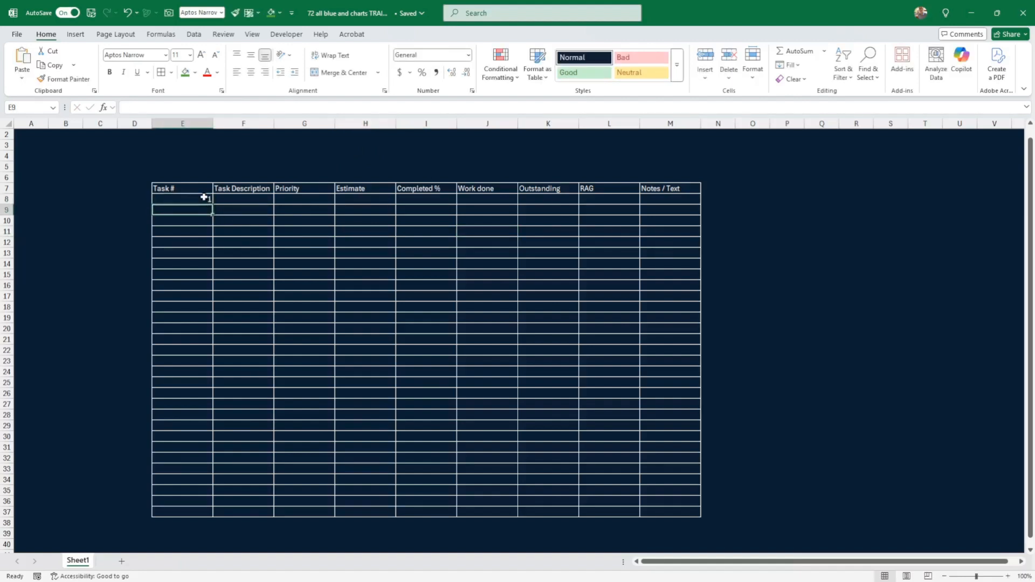
type("=")
left_click(204, 198)
type("+")
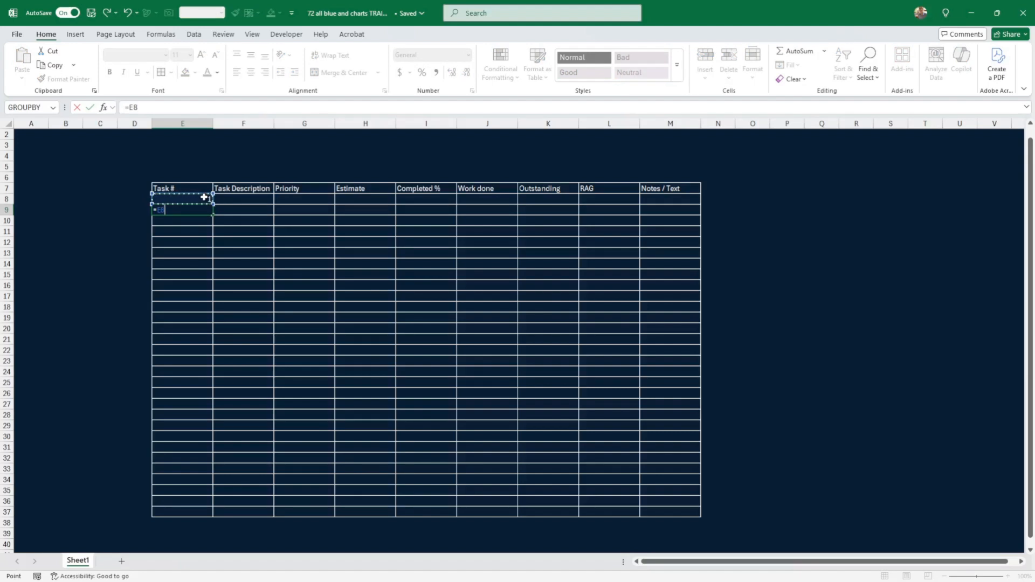
type("1")
key("Return")
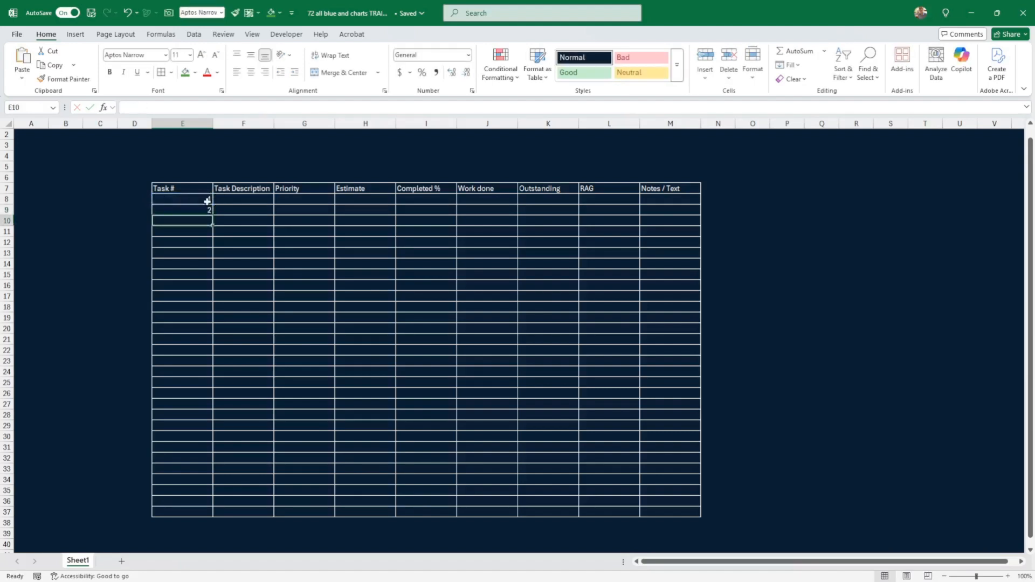
left_click(208, 208)
left_click_drag(212, 214, 220, 512)
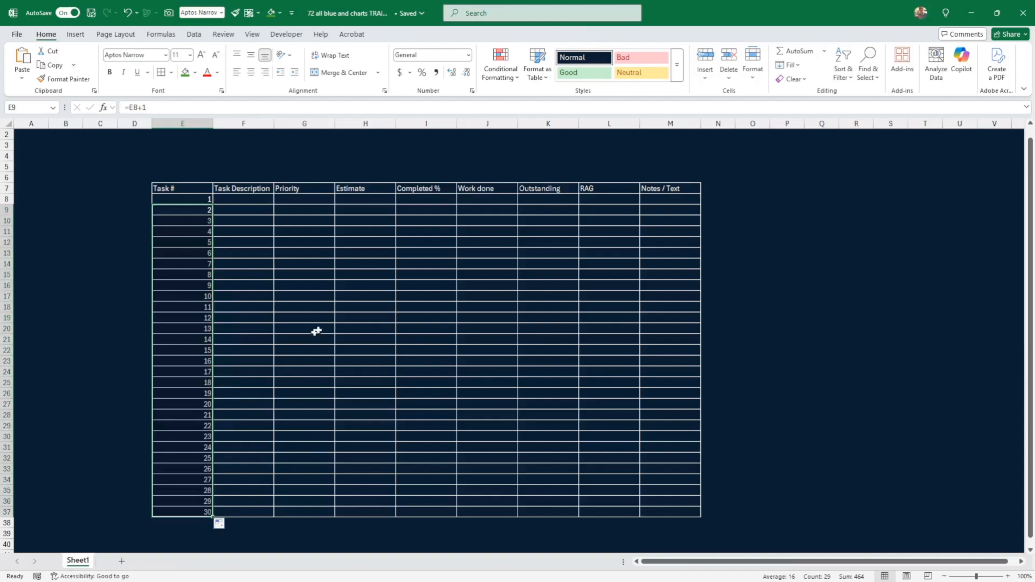
left_click(234, 201)
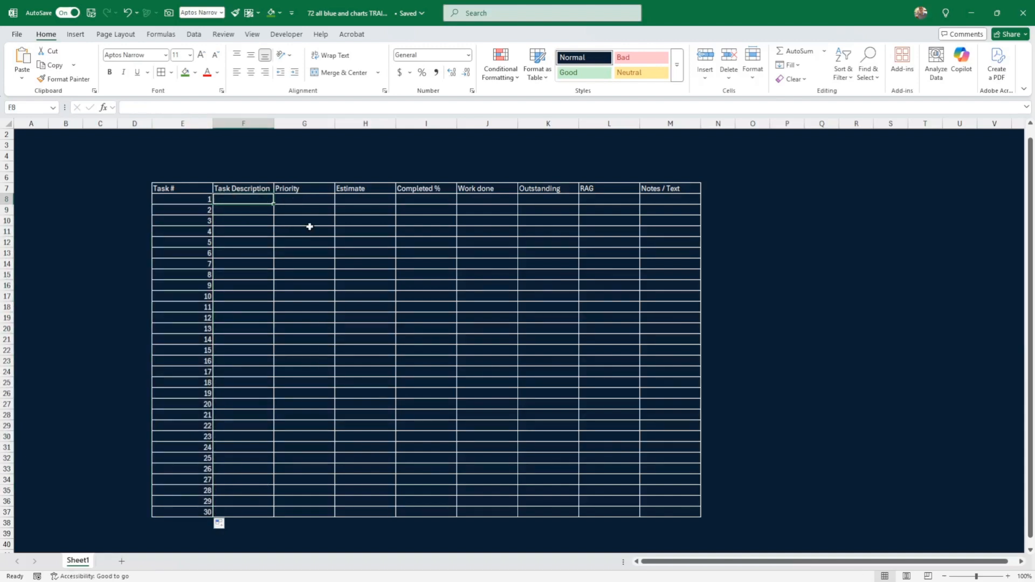
left_click(787, 232)
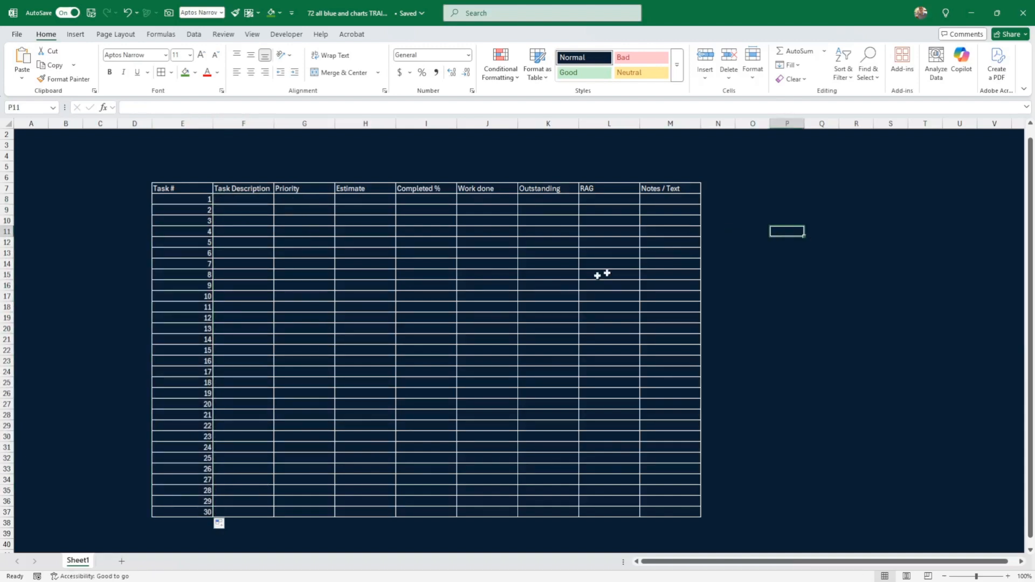
scroll(593, 278, "down", 2)
scroll(580, 284, "up", 3)
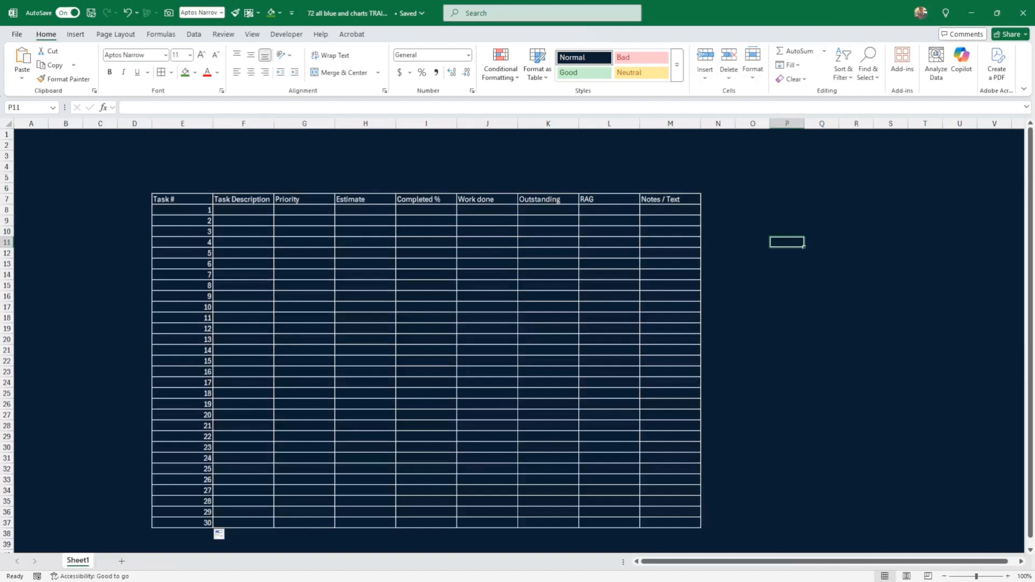
key("alt+Tab")
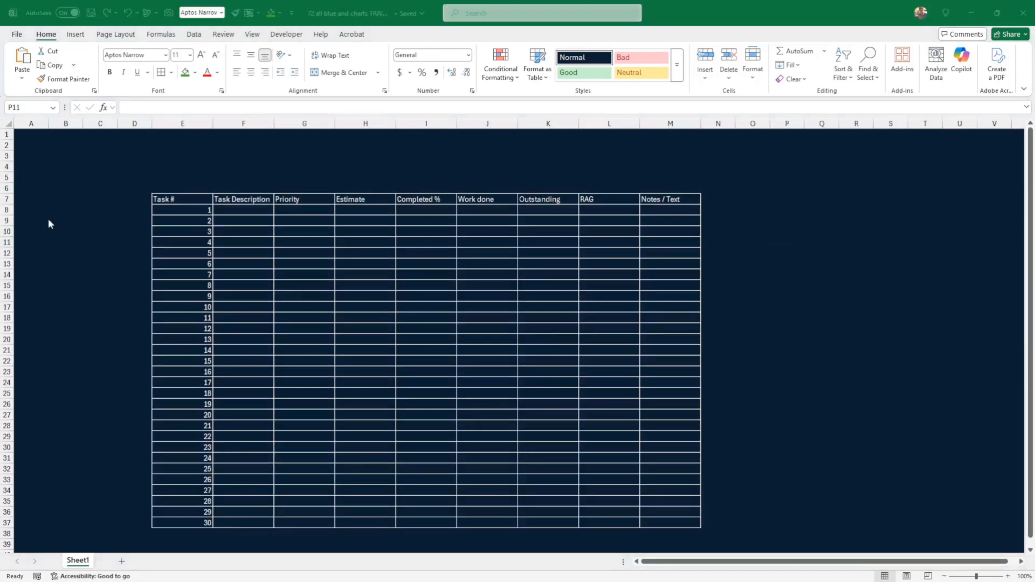
key("alt+Tab")
Fill the table body E8:M37 with Light Gray, Background 2, Darker 10%
left_click_drag(197, 212, 670, 524)
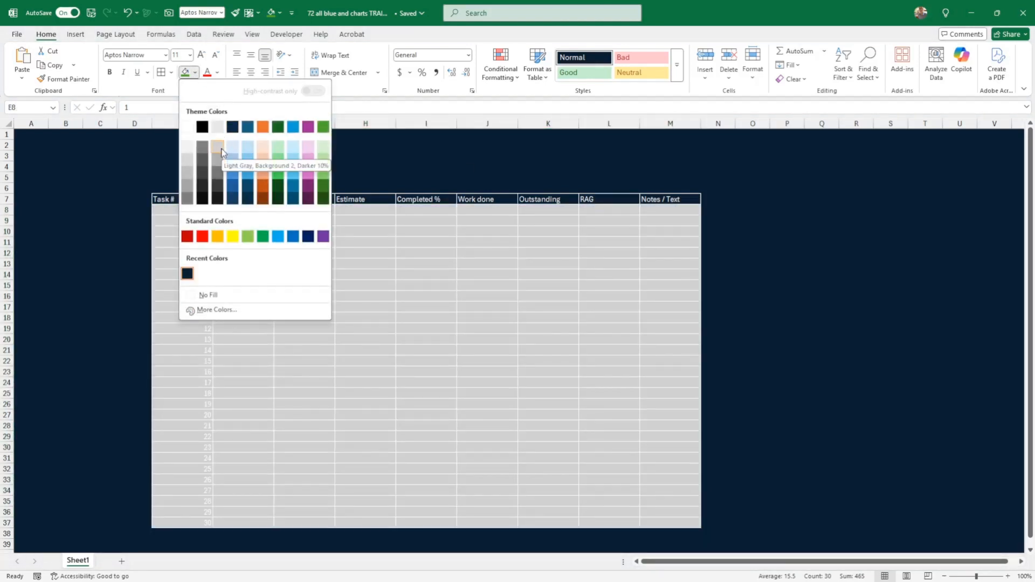
left_click(221, 151)
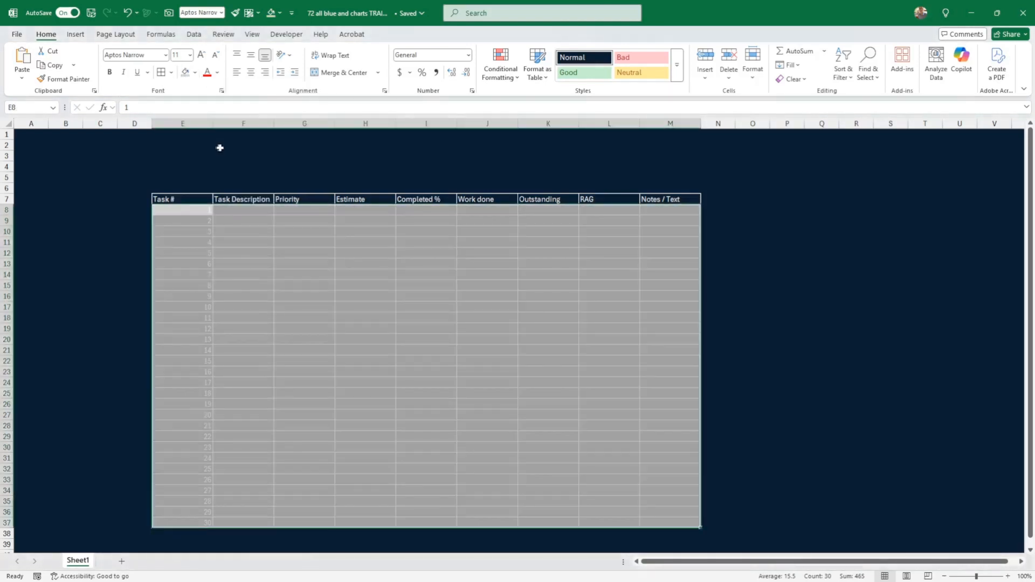
Increase the height of all rows on the sheet equally, making them moderately taller than the default
left_click(8, 124)
left_click_drag(10, 215, 9, 225)
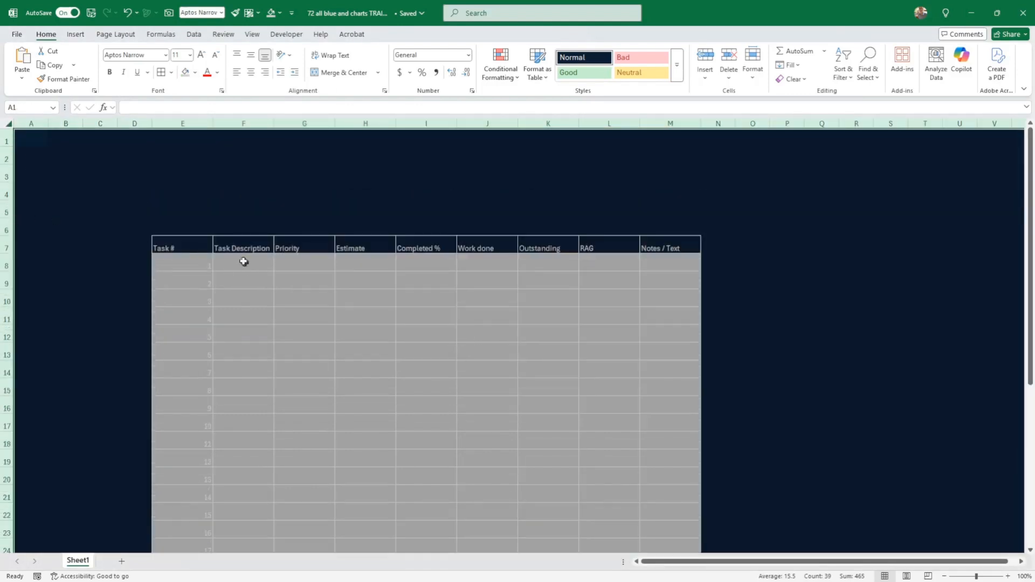
left_click_drag(7, 274, 8, 267)
left_click(223, 166)
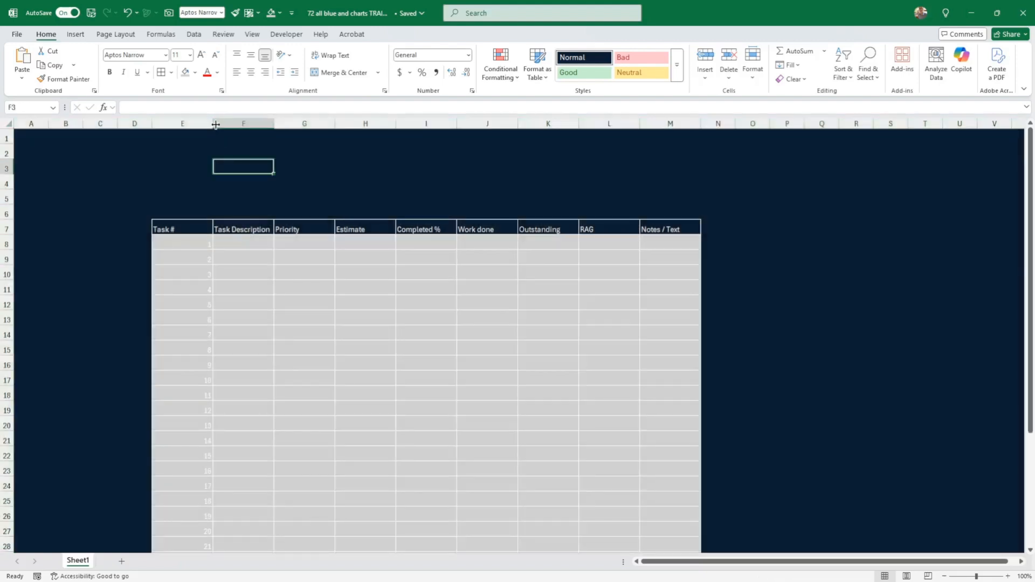
Narrow the Task # column to suit its short header and widen the Task Description column slightly
left_click_drag(213, 124, 189, 130)
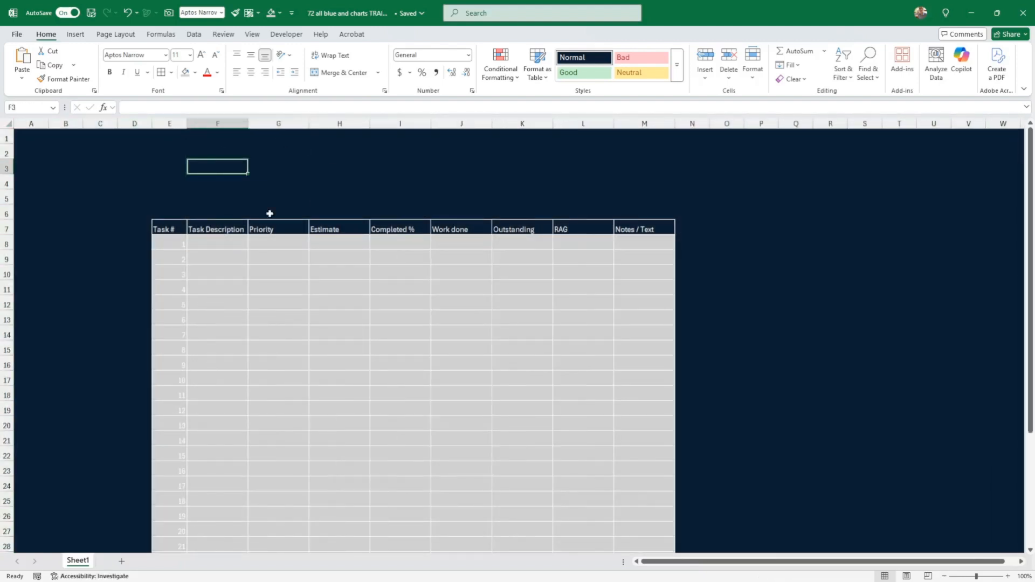
left_click(162, 231)
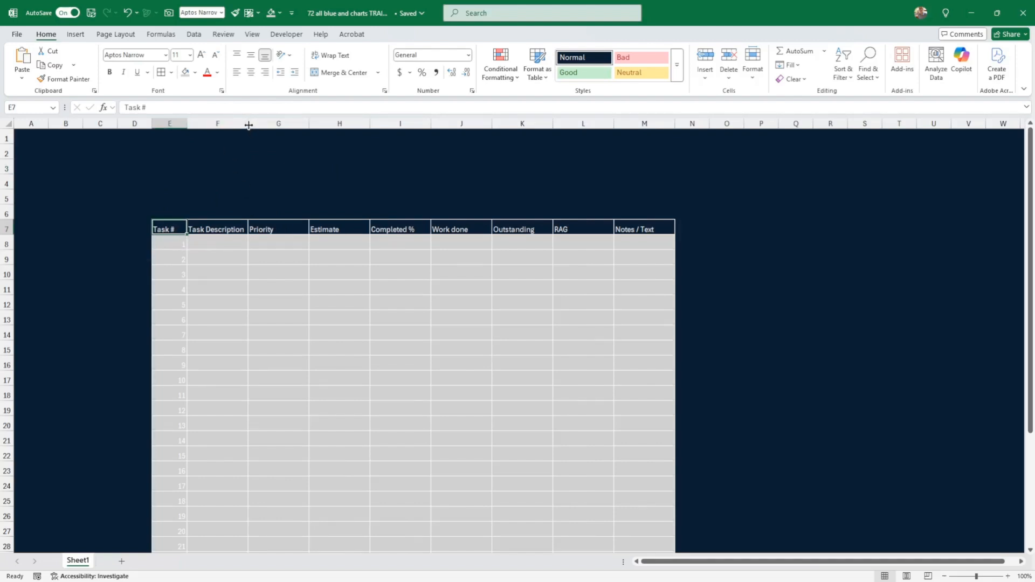
left_click_drag(249, 125, 255, 125)
Enter "Task 1" as the description of the first task in F8
left_click(215, 240)
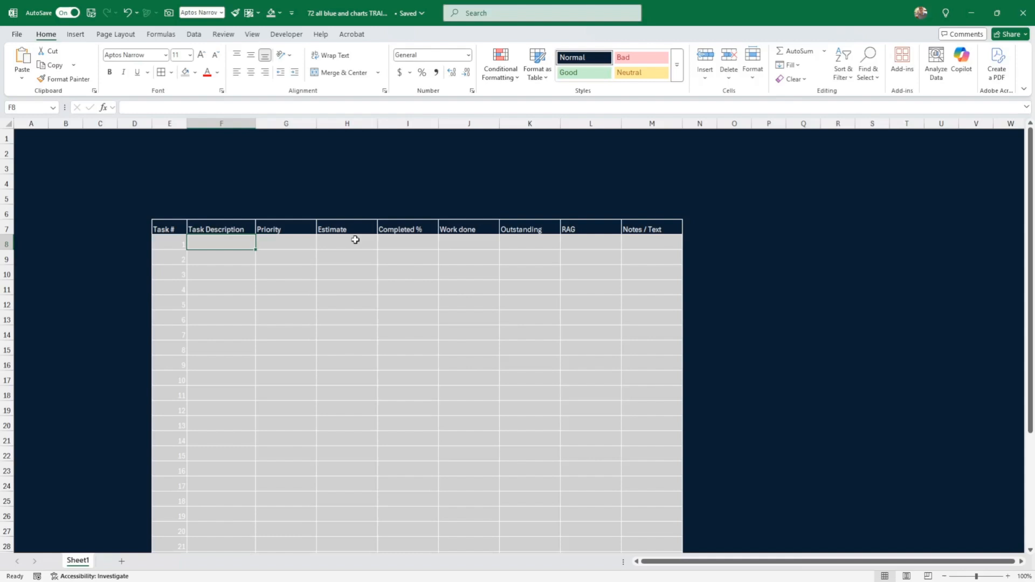
type("Task 1")
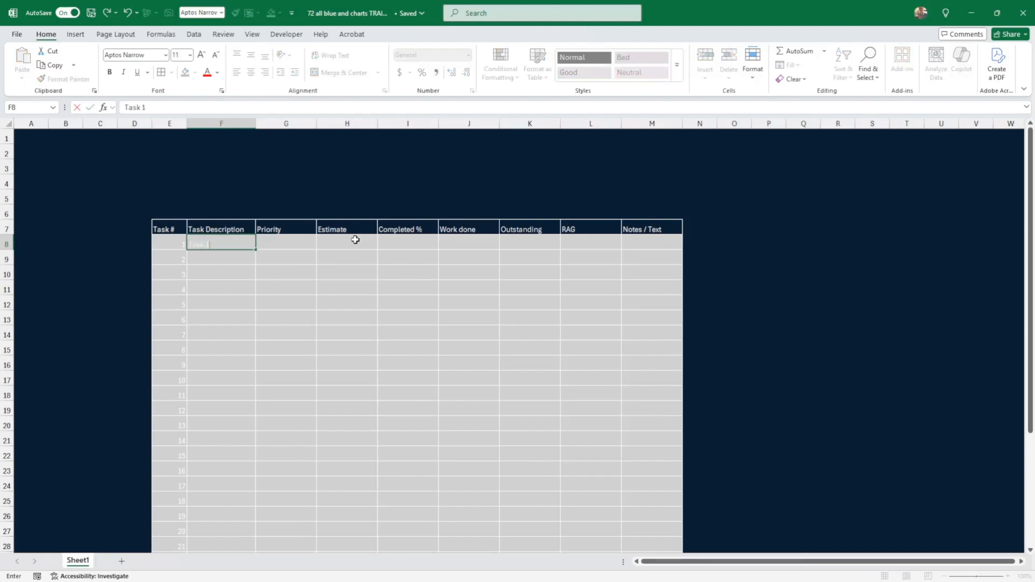
key("Tab")
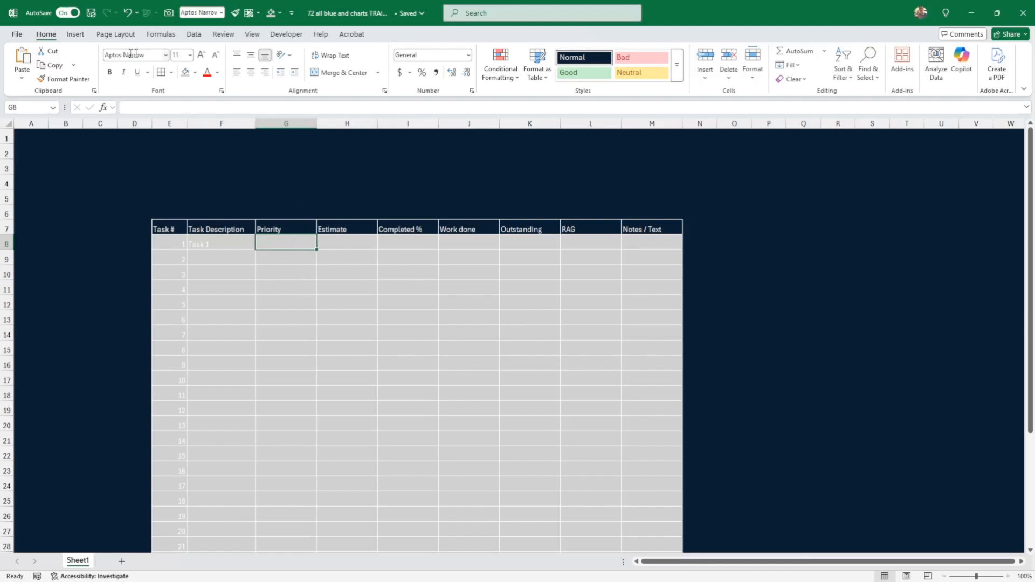
Add a list validation to priority cell G8 with the source High,Medium,Low, and check its dropdown choices
left_click(194, 34)
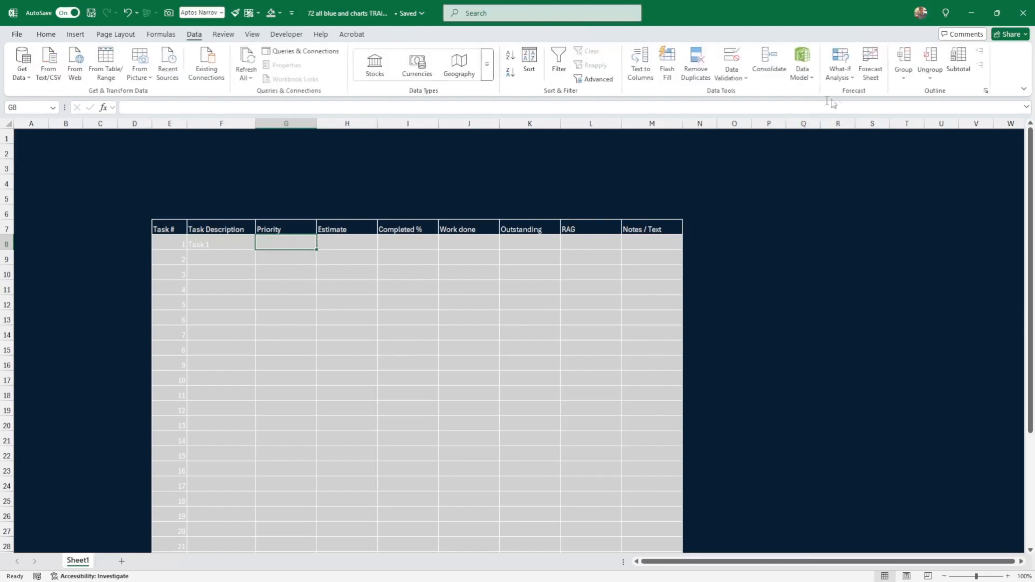
left_click(732, 71)
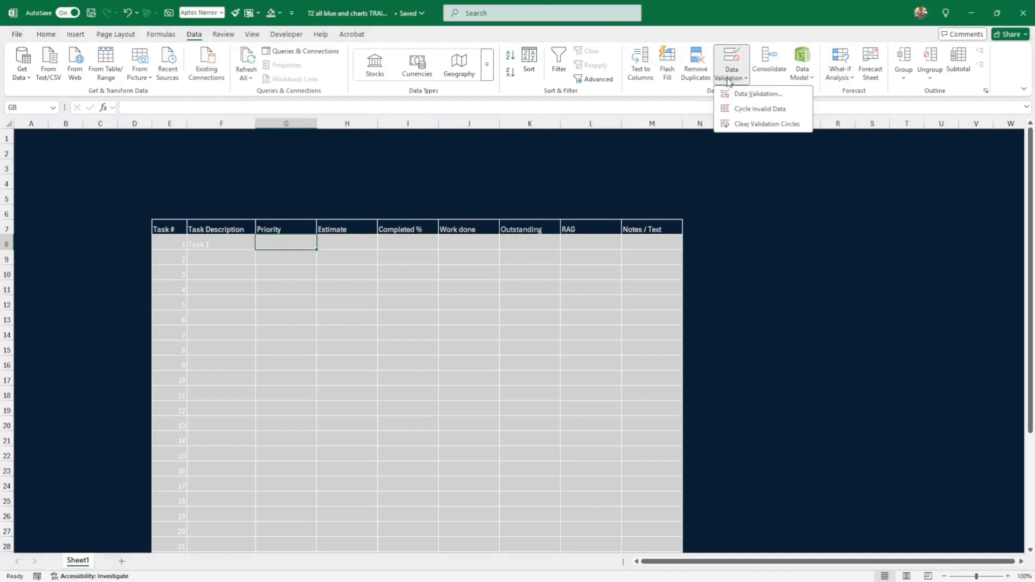
left_click(758, 95)
left_click(400, 308)
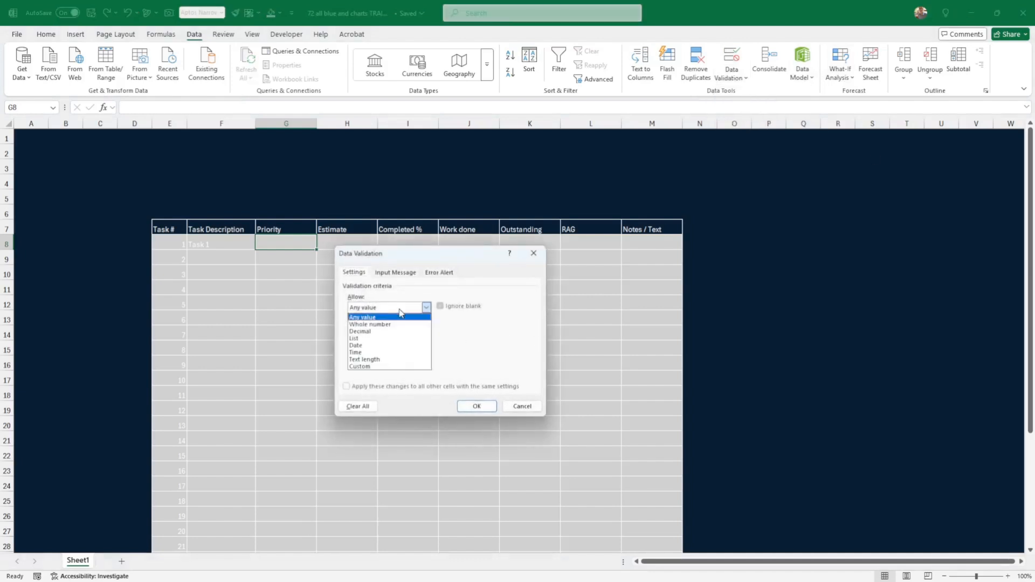
left_click(385, 338)
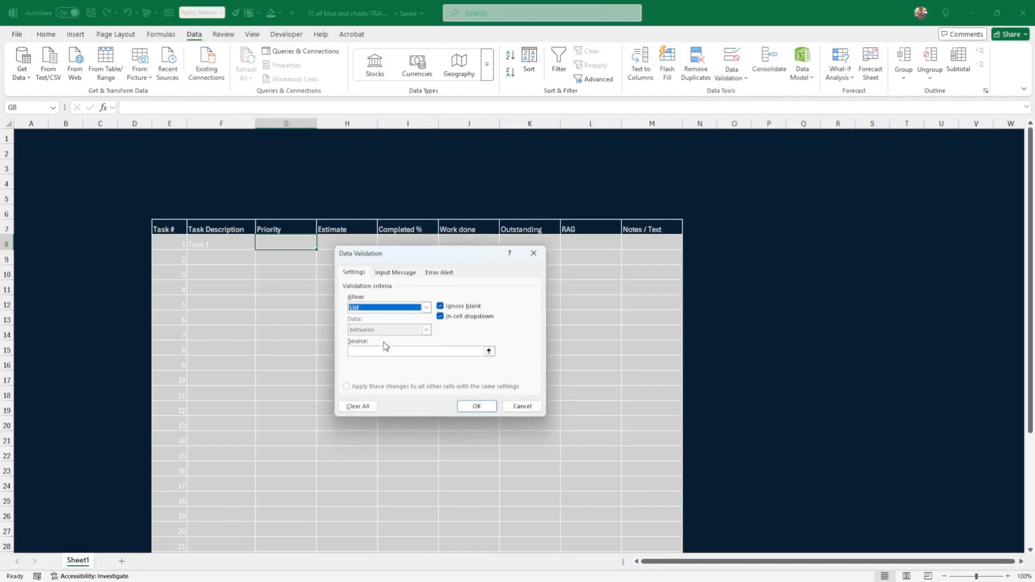
left_click(387, 351)
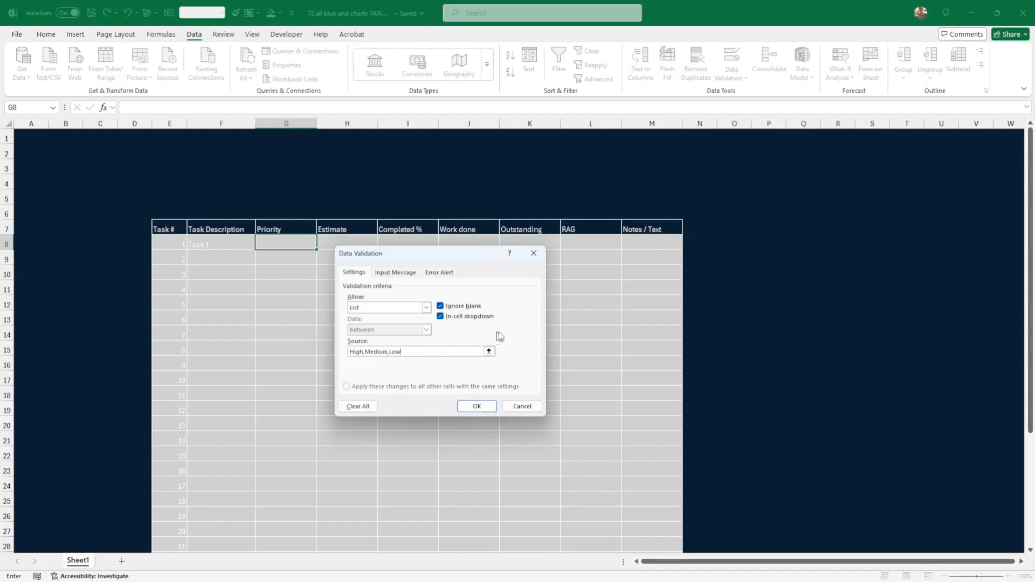
left_click(478, 408)
left_click(322, 246)
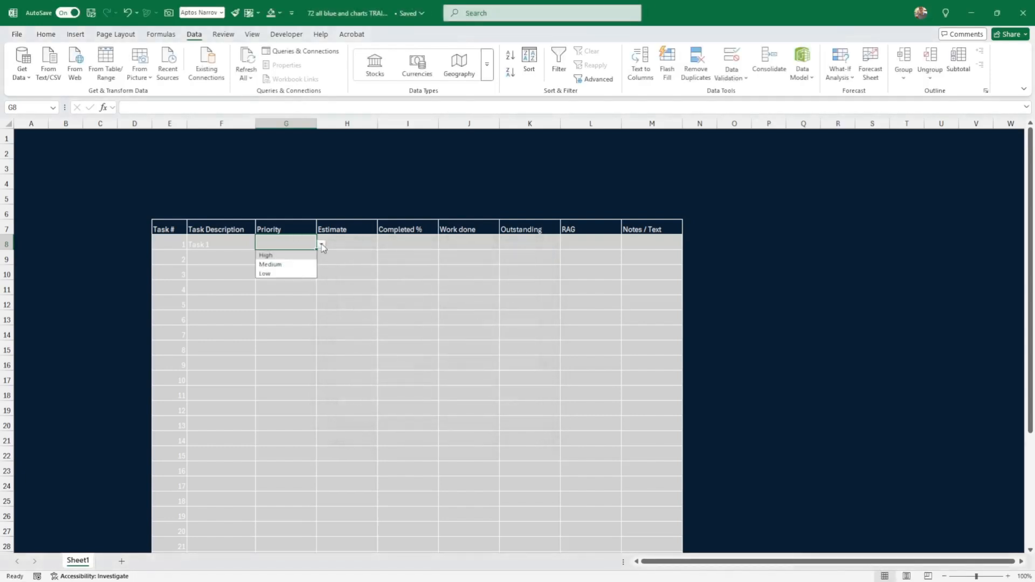
left_click(322, 246)
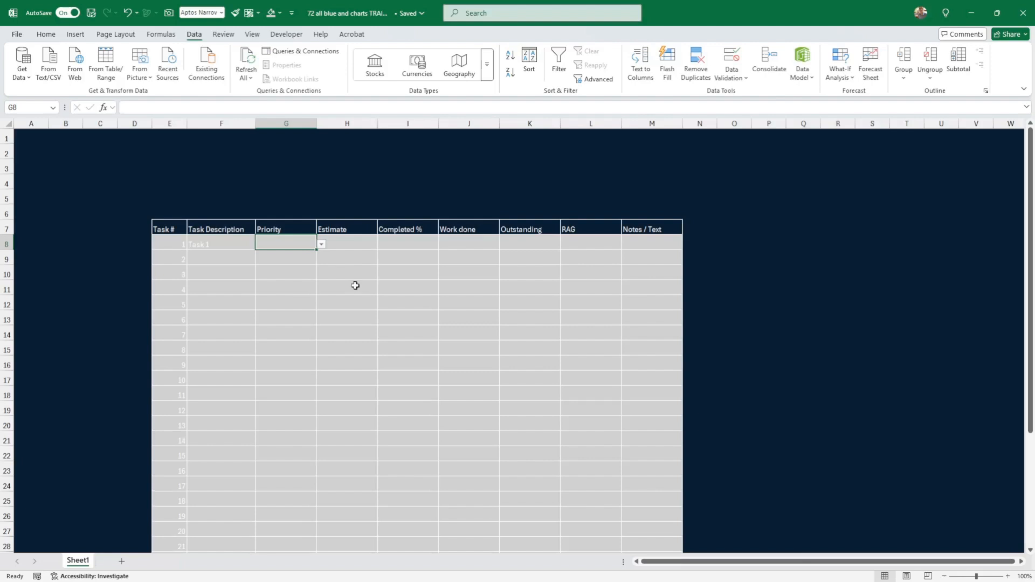
Copy the priority dropdown from G8 down the Priority column to the last task row
scroll(355, 286, "down", 1)
left_click_drag(315, 203, 314, 521)
scroll(357, 374, "up", 4)
left_click(427, 345)
Choose Medium as the priority of the first task in G8
left_click(289, 242)
left_click(226, 244)
left_click(304, 243)
left_click(321, 244)
left_click(305, 264)
left_click(351, 269)
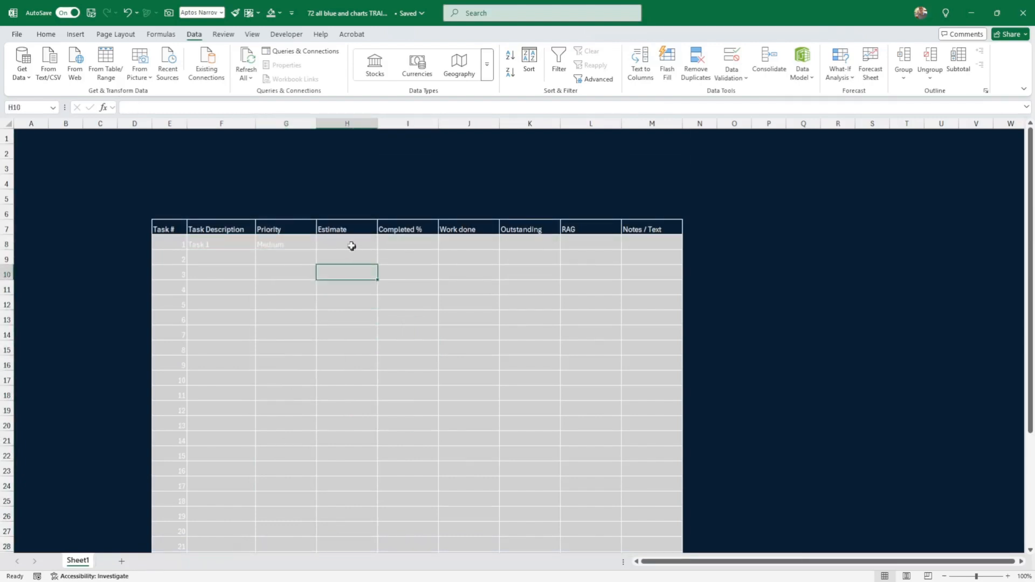
Enter 20 as the first task's estimate in H8
left_click(359, 240)
type("20")
key("Return")
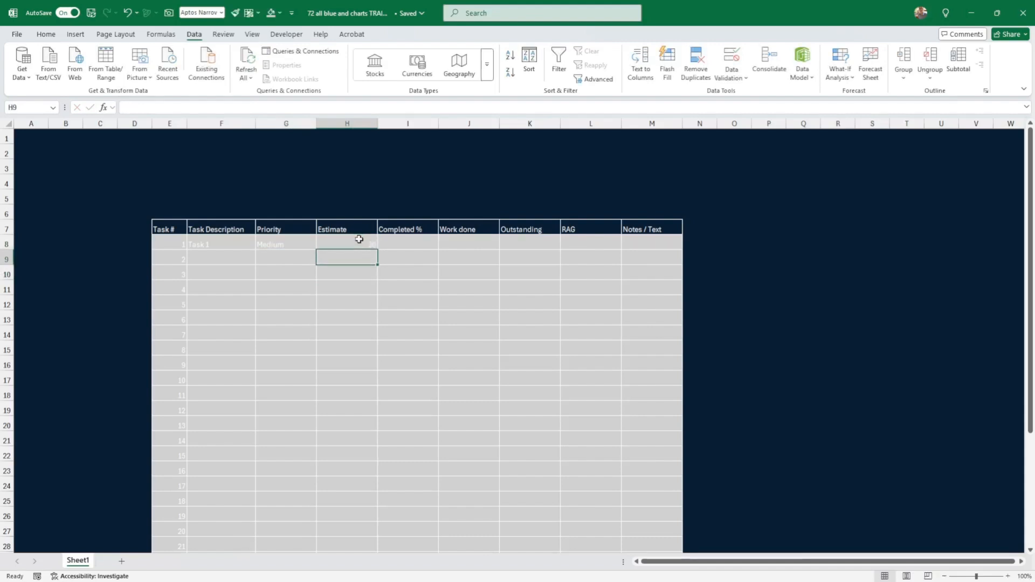
left_click(358, 240)
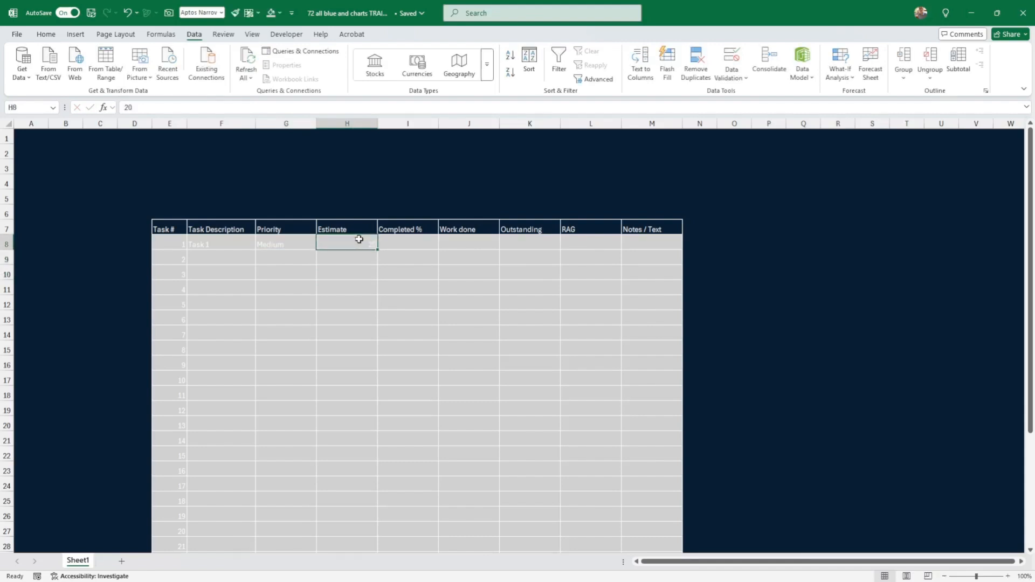
Enter the plain number 50 as the first task's completion value in I8
left_click(409, 243)
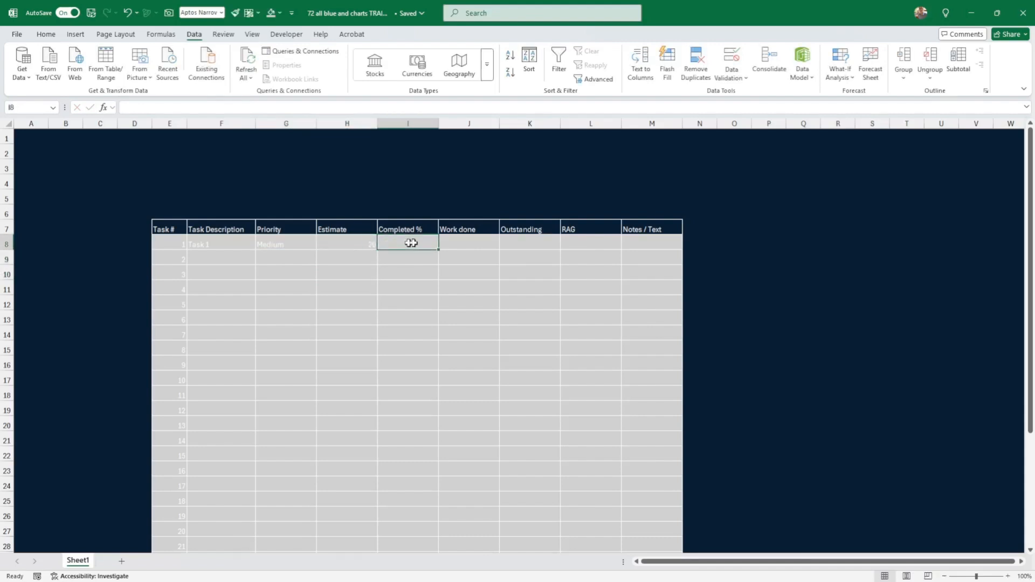
type("50")
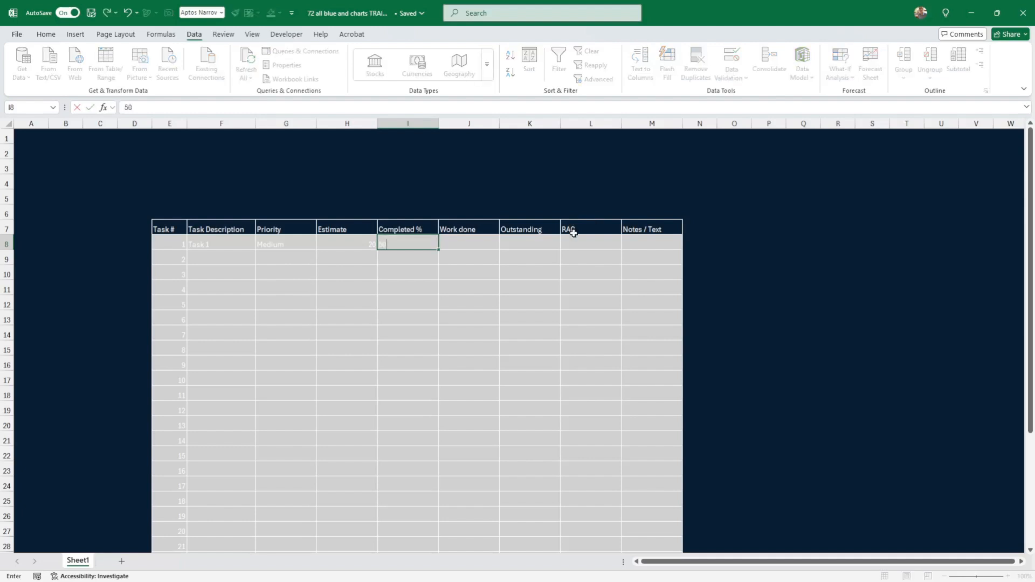
key("Return")
Apply the percent format to the Completed % cells I8:I37
scroll(588, 286, "down", 1)
left_click(410, 196)
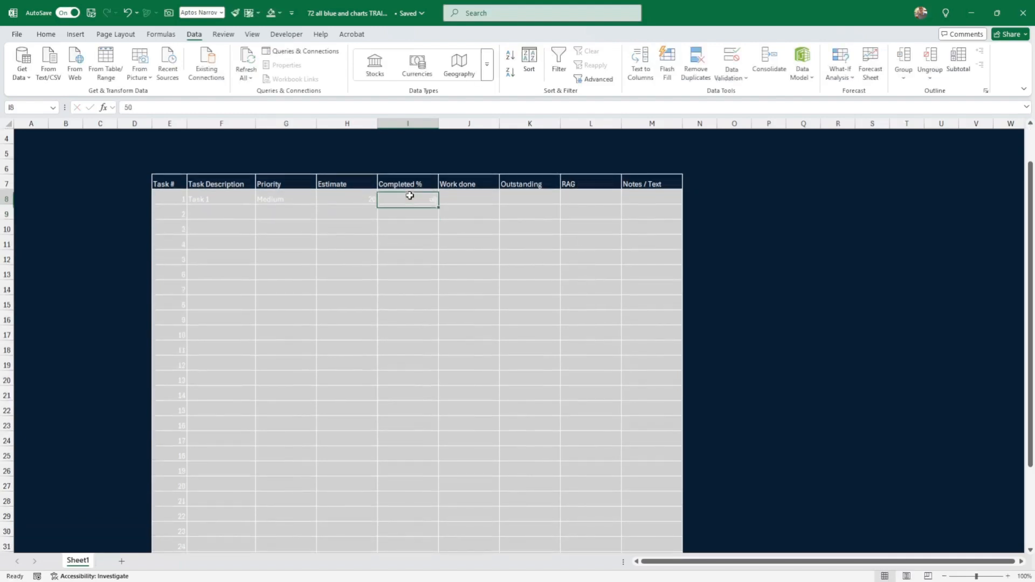
left_click_drag(409, 195, 408, 529)
left_click(46, 34)
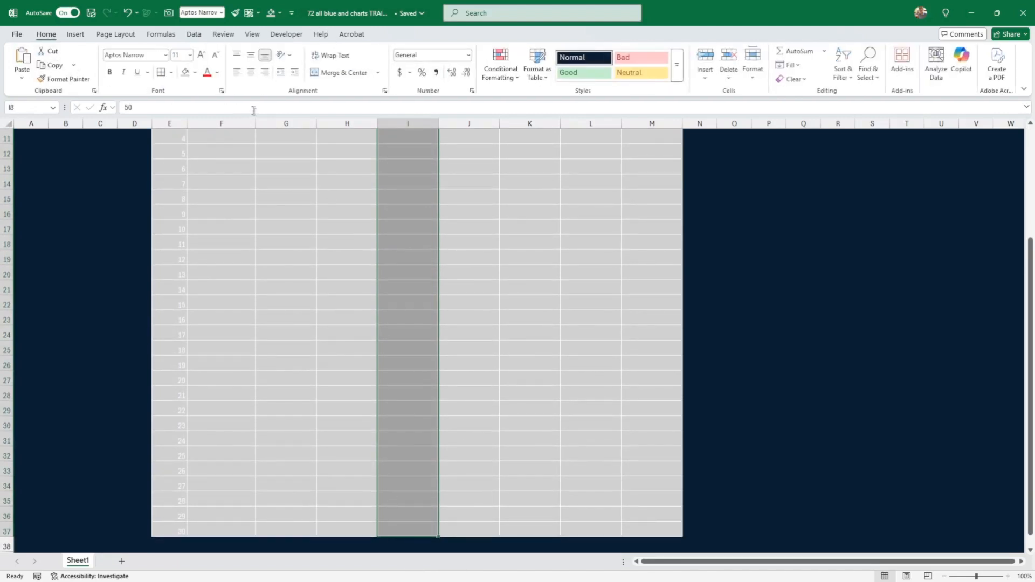
left_click(422, 72)
scroll(468, 224, "up", 3)
left_click(526, 322)
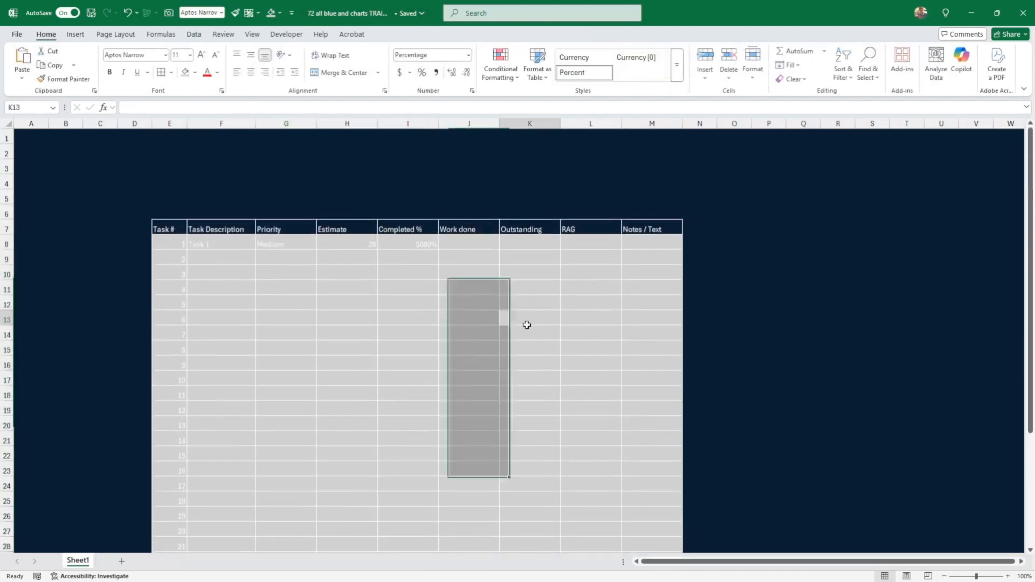
Re-enter the first task's completion in I8 as 50%, and select its Work done cell J8
left_click(458, 242)
left_click(425, 238)
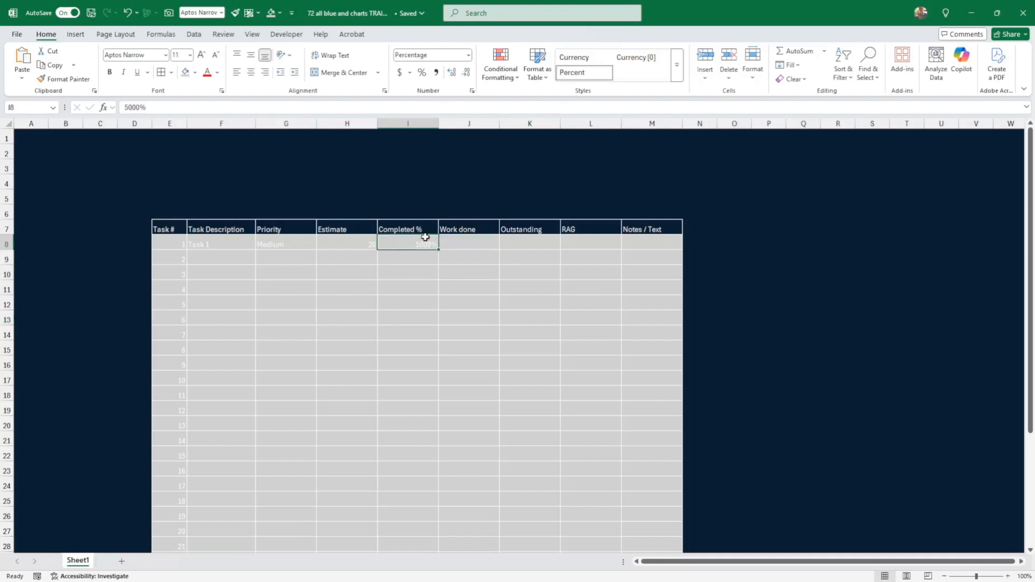
type("50")
key("Return")
left_click(479, 243)
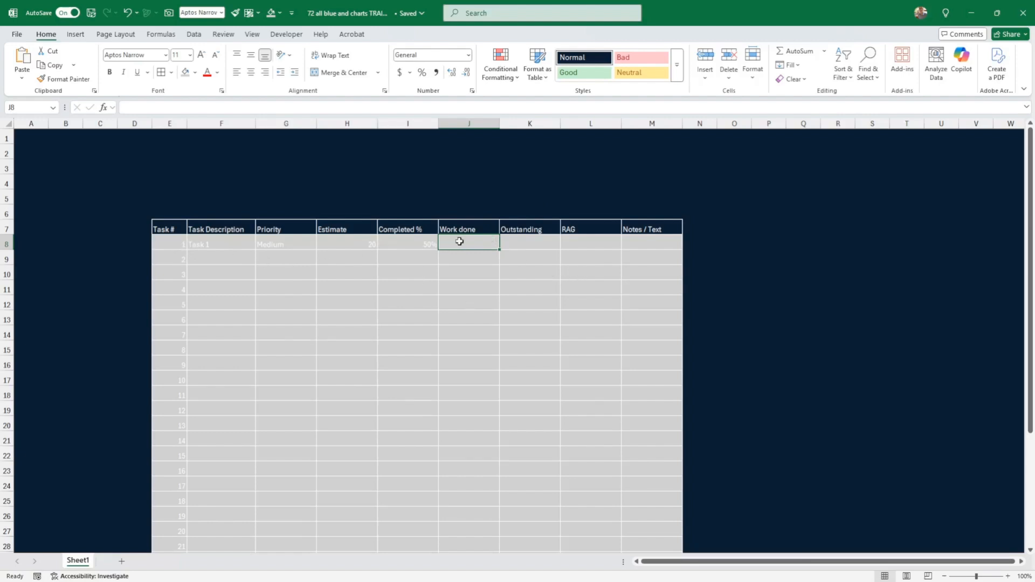
Calculate the first task's work done in J8 with the formula =I8*H8
type("=")
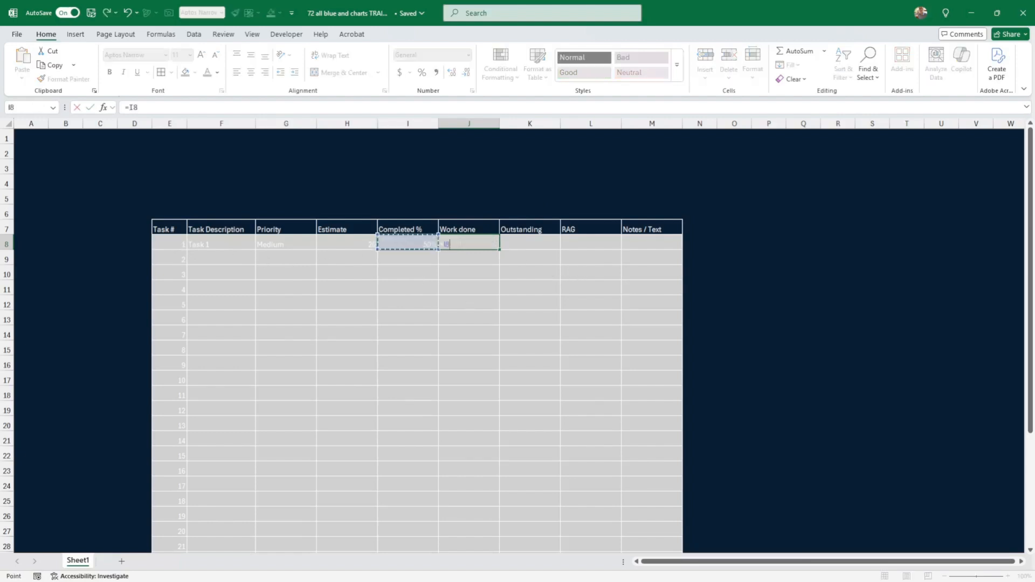
key("Left")
type("*")
key("Left")
key("Left")
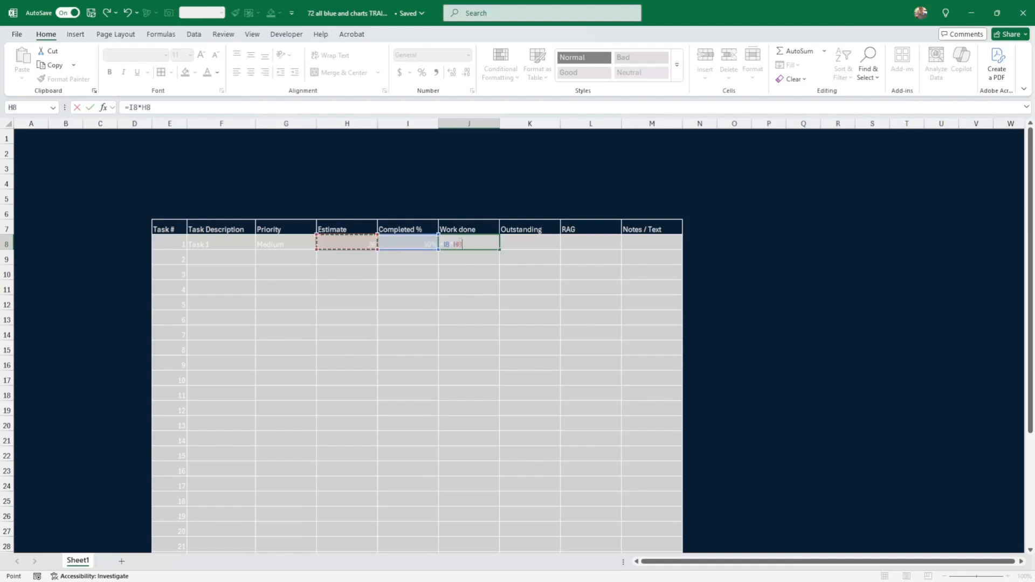
key("Return")
left_click(459, 242)
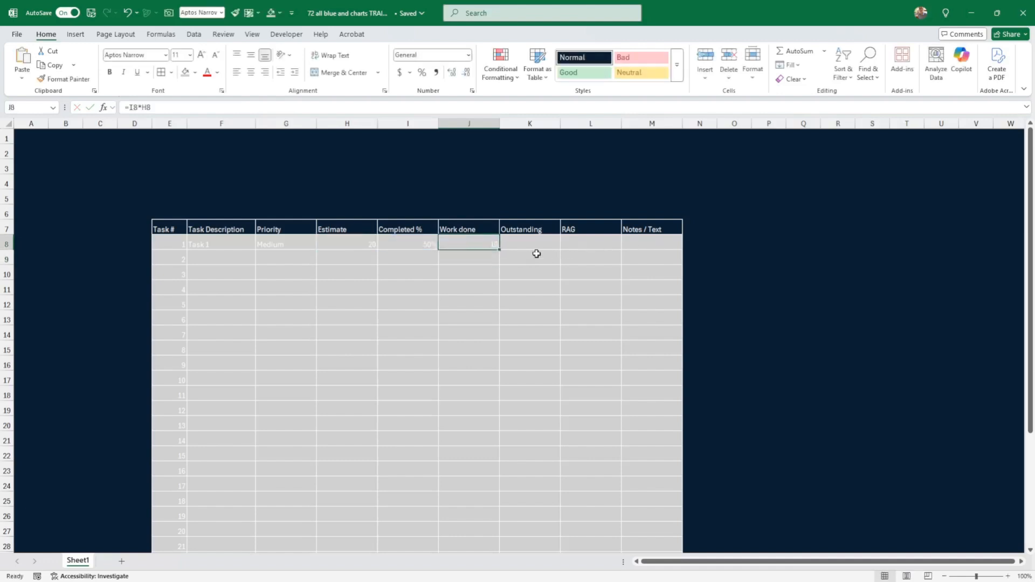
Calculate the first task's outstanding work in K8 as estimate minus work done, using =H8-J8
left_click(525, 240)
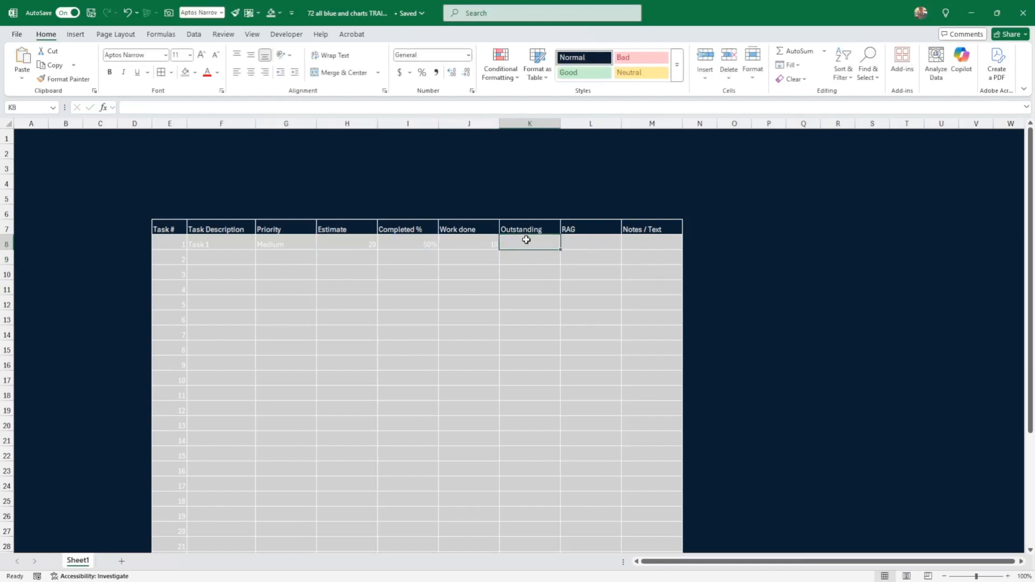
type("=")
key("Left")
key("Left")
key("Left")
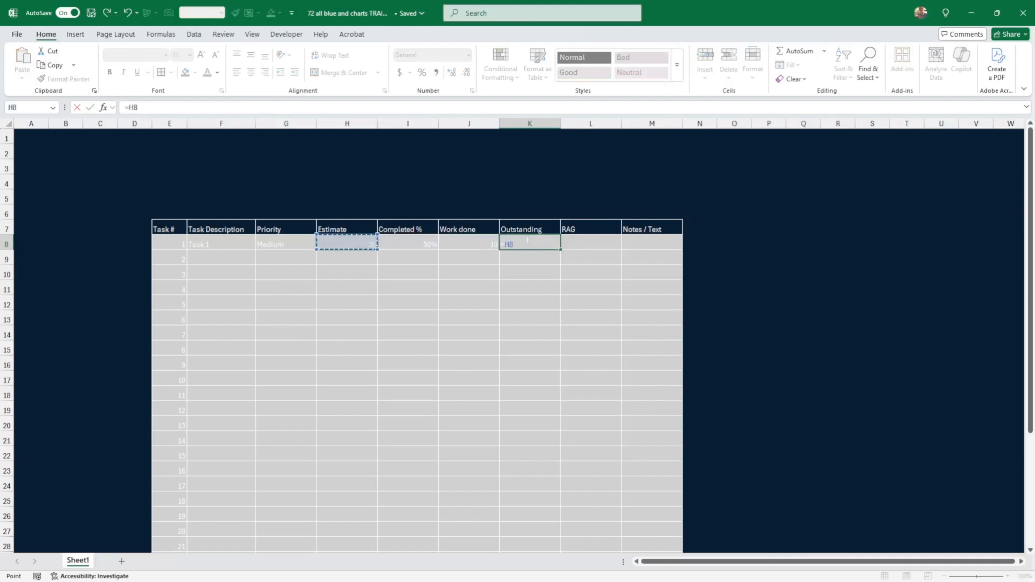
type("-")
key("Left")
key("Return")
left_click(526, 239)
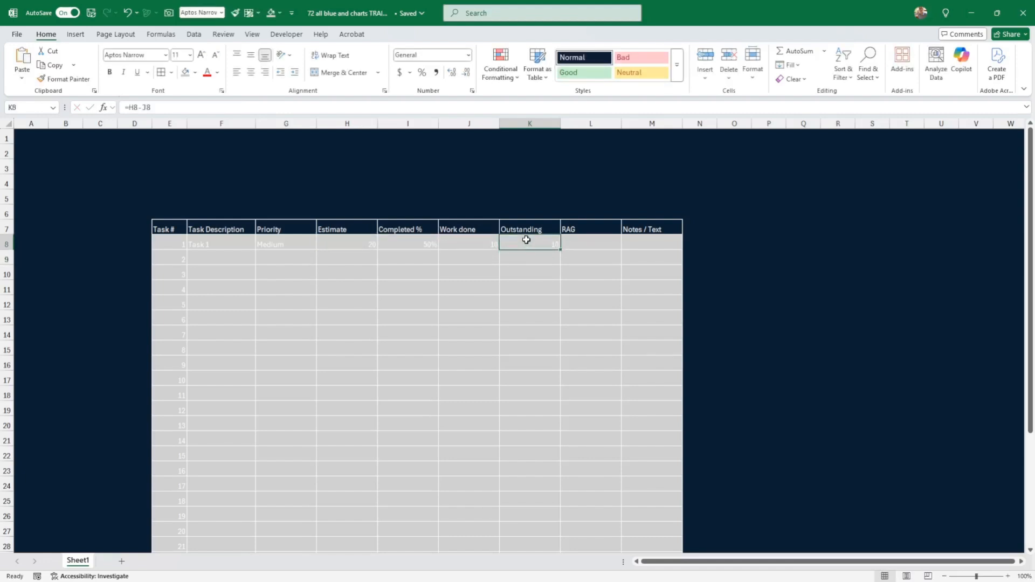
Move the RAG and Notes / Text columns (L:M) in front of the Work done column J
left_click(581, 241)
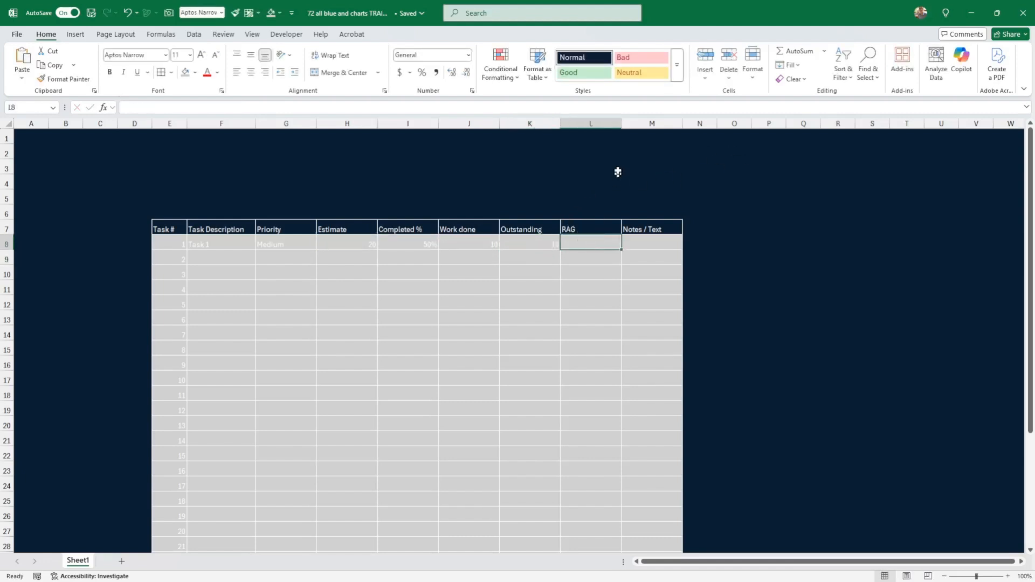
left_click(591, 124)
right_click(590, 125)
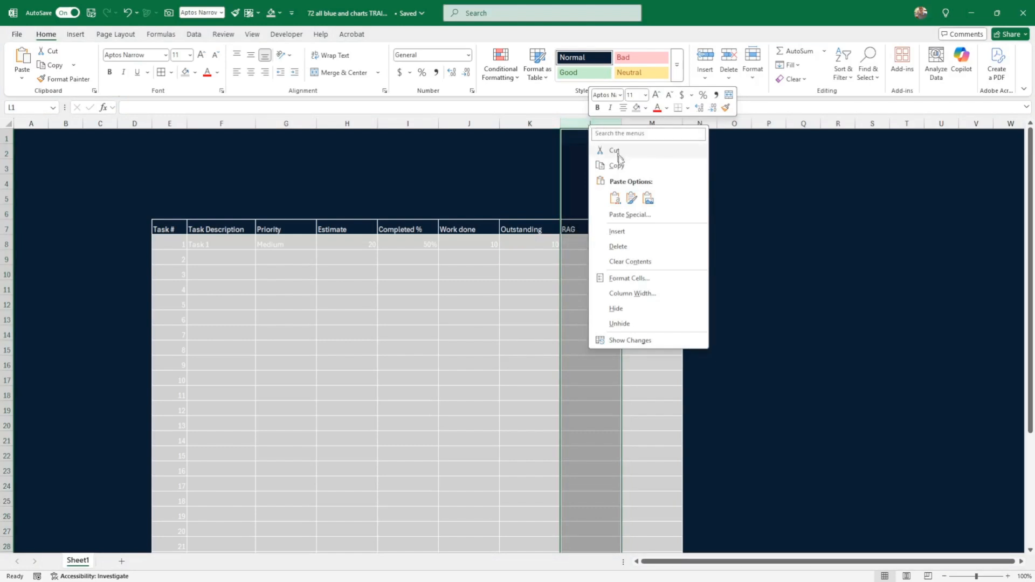
key("Escape")
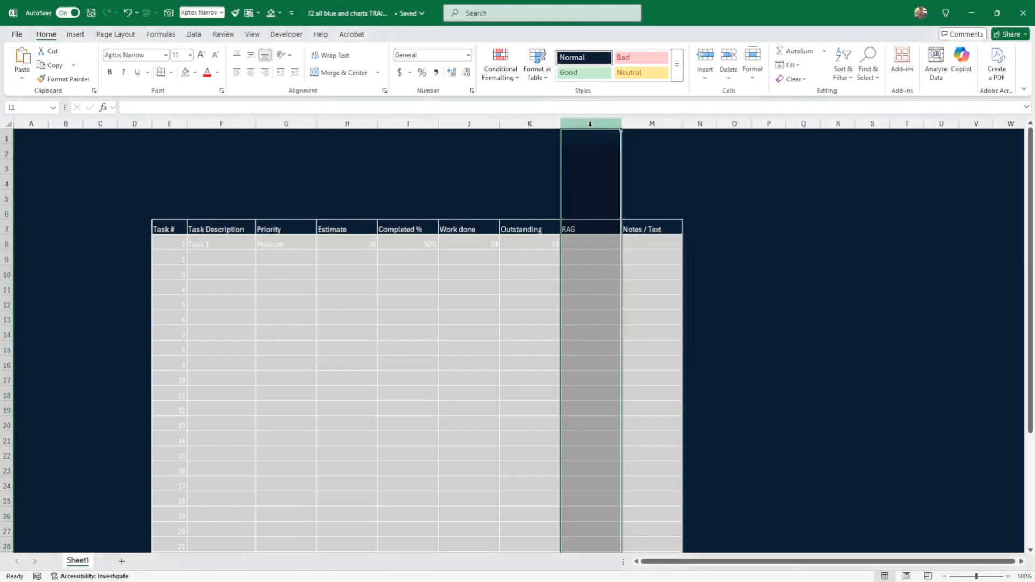
left_click_drag(590, 123, 646, 123)
right_click(641, 125)
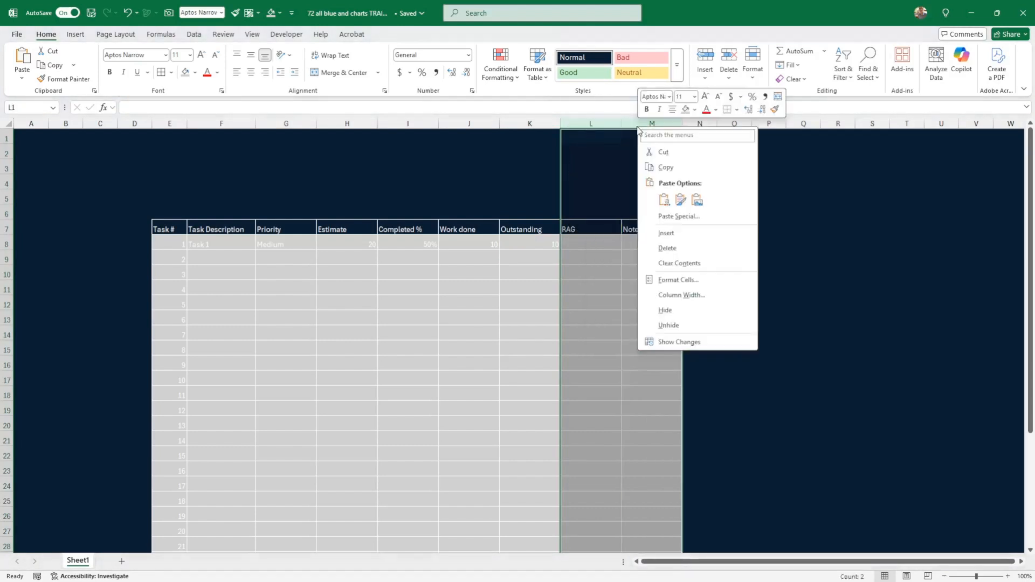
left_click(666, 150)
left_click(474, 124)
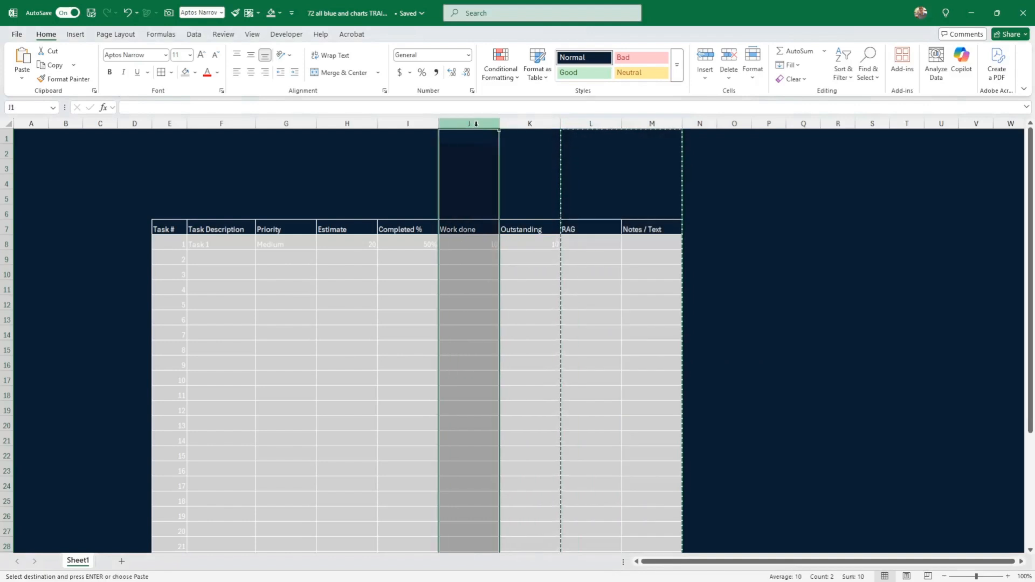
right_click(479, 127)
left_click(519, 233)
left_click(527, 229)
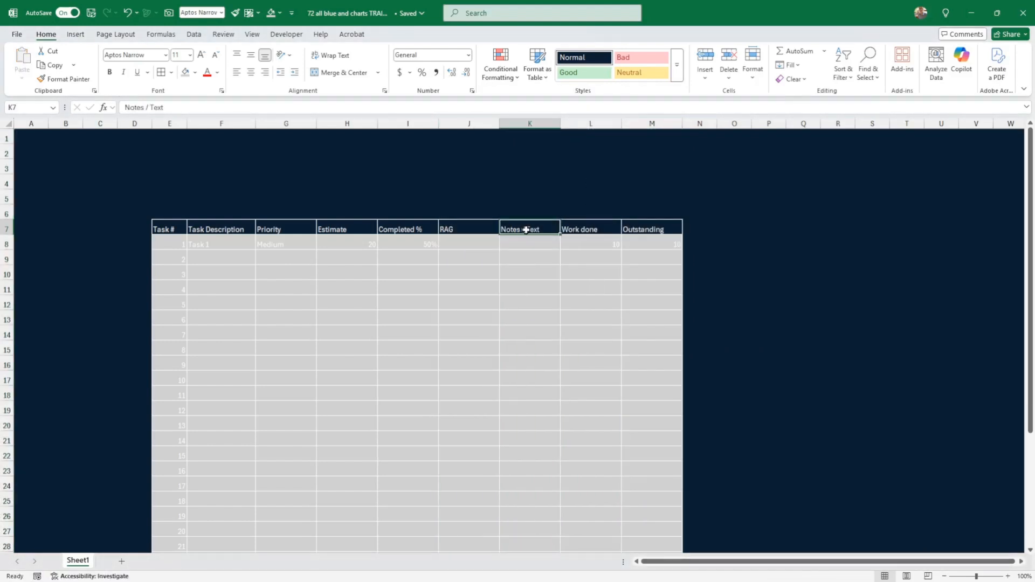
left_click_drag(167, 229, 518, 399)
left_click_drag(596, 231, 652, 363)
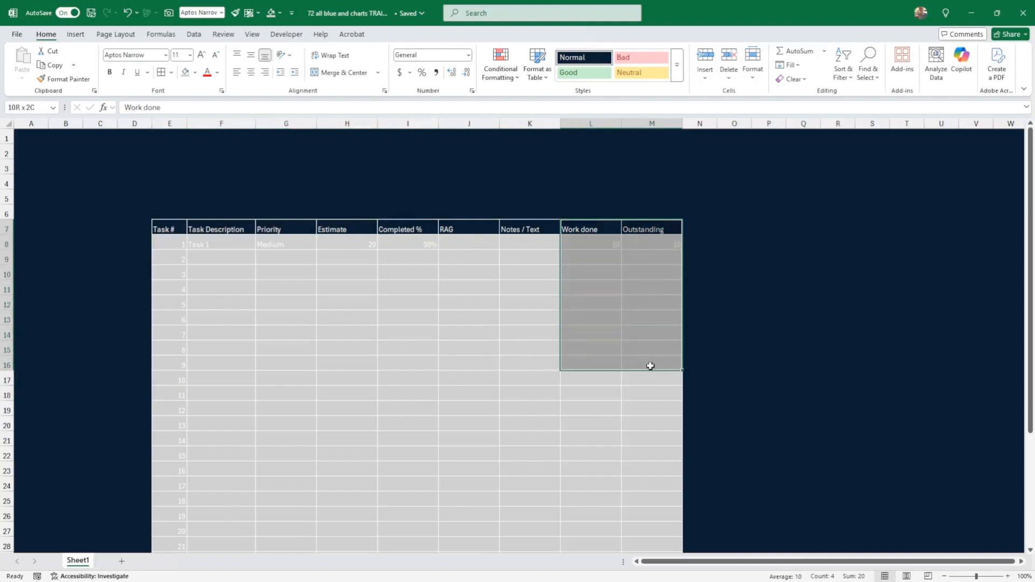
left_click(624, 331)
left_click(473, 243)
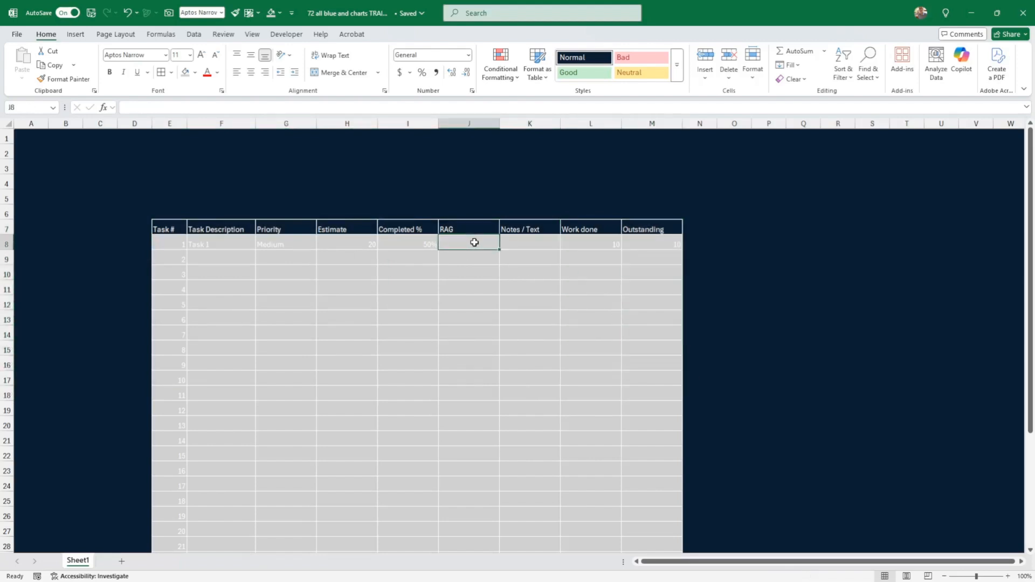
left_click(287, 242)
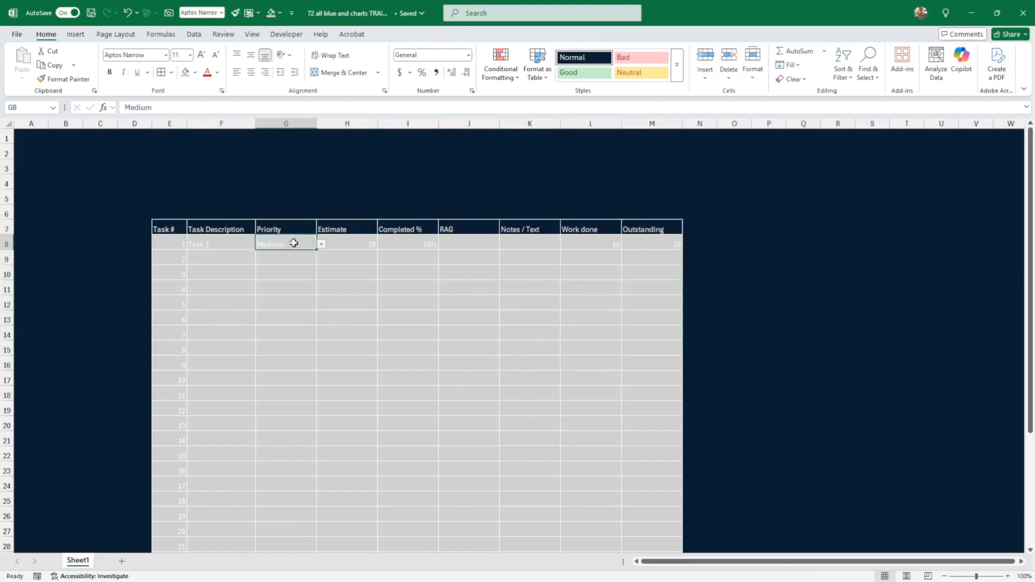
Add a list data validation to the first task's RAG cell J8 with the source Green,Amber,Red
left_click(468, 243)
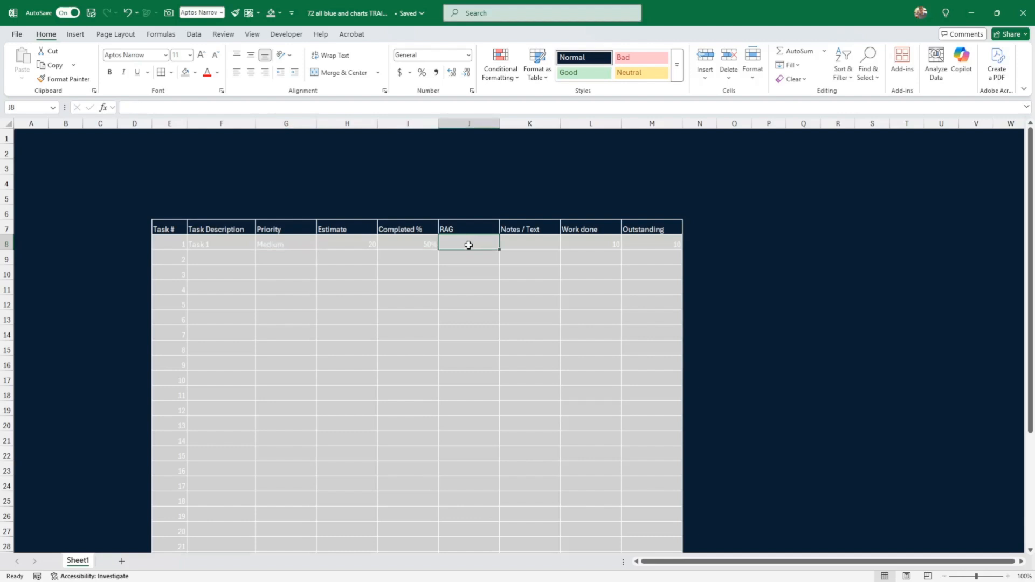
left_click(194, 34)
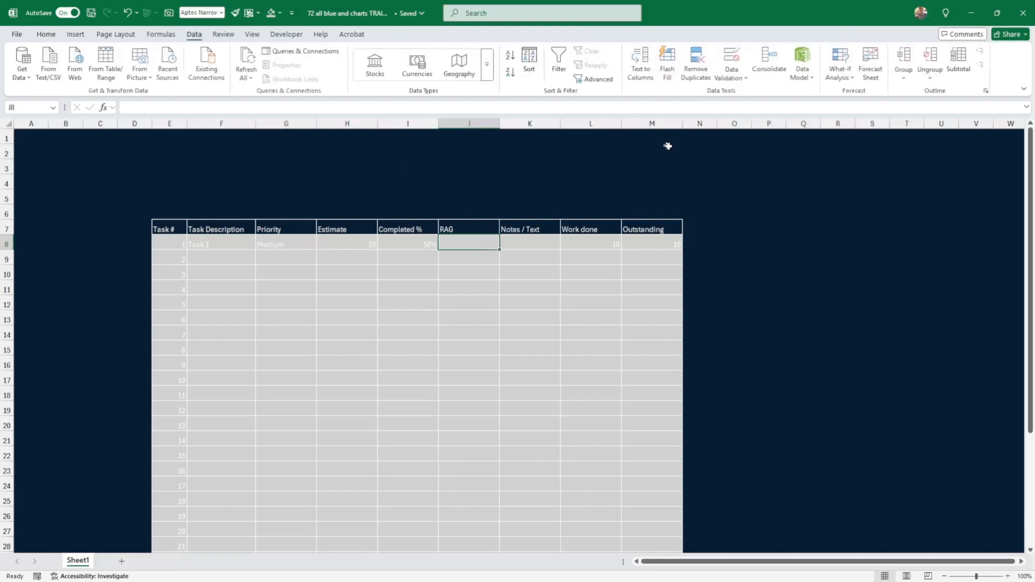
left_click(731, 73)
left_click(725, 94)
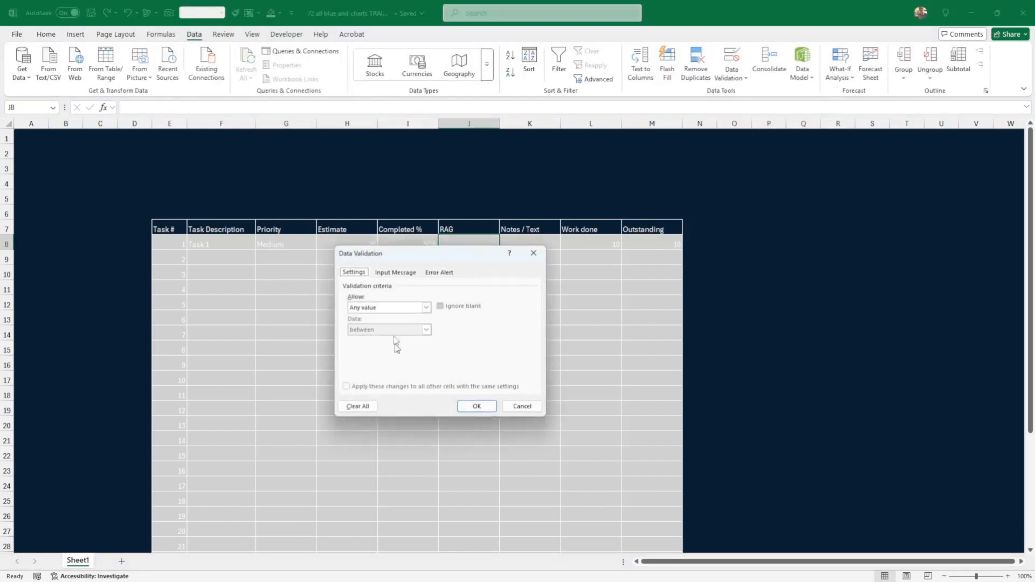
left_click(389, 309)
left_click(380, 338)
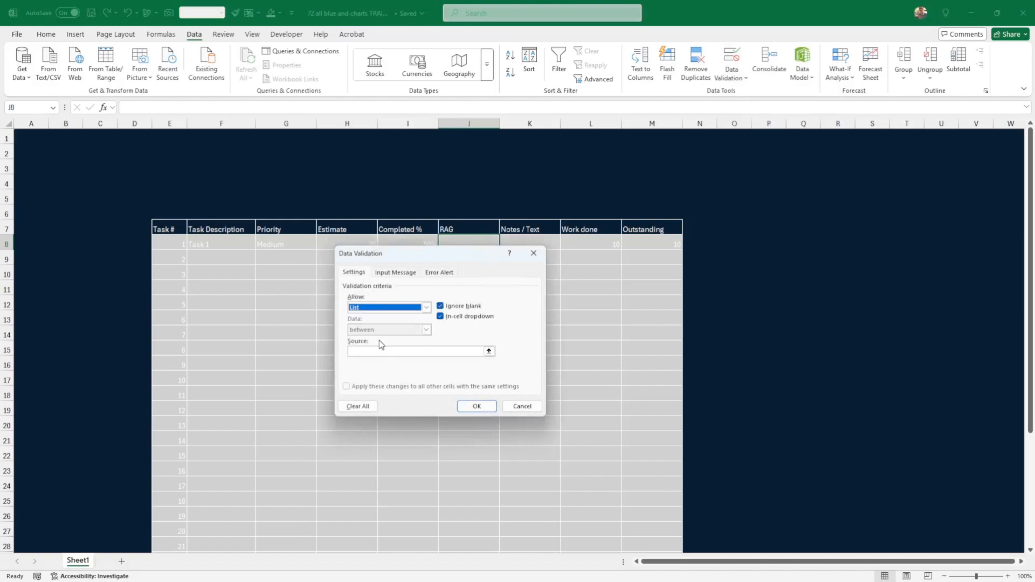
left_click(370, 352)
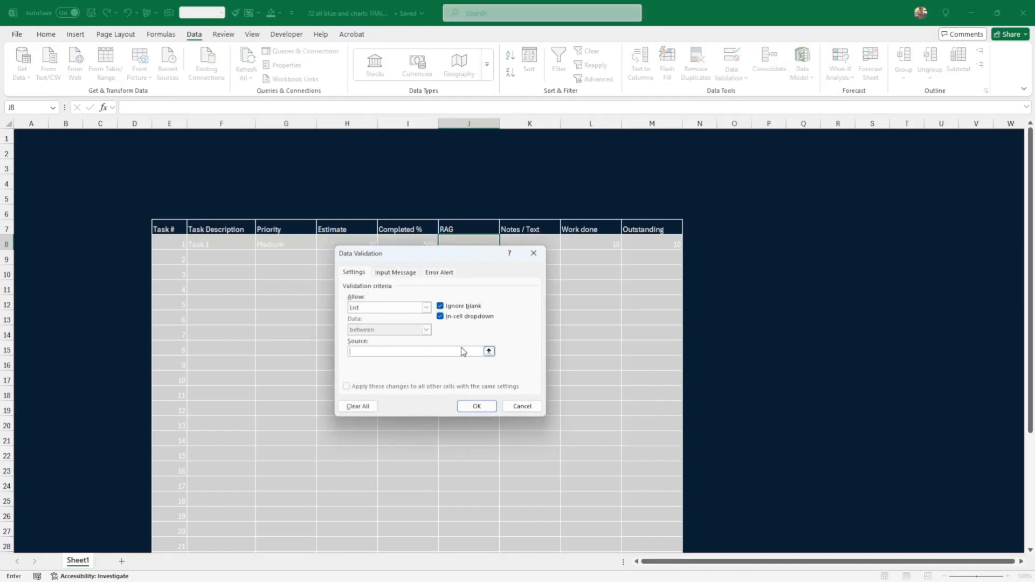
type("R")
type("Green,")
type("Ambe")
type("r,Red")
key("Return")
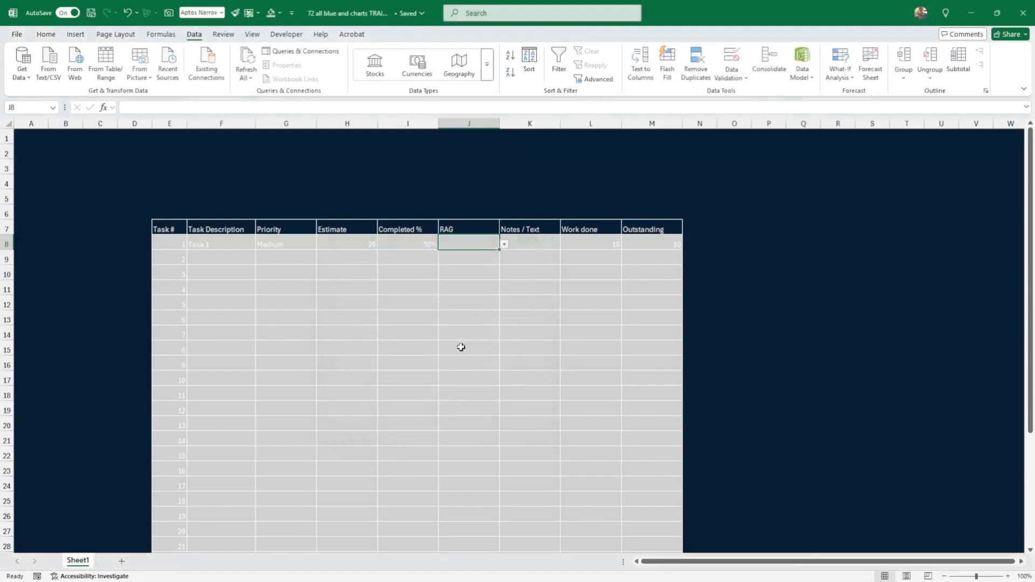
Fill the RAG dropdown from J8 down through the remaining task rows
left_click_drag(499, 250, 490, 530)
left_click(529, 425)
scroll(525, 423, "up", 3)
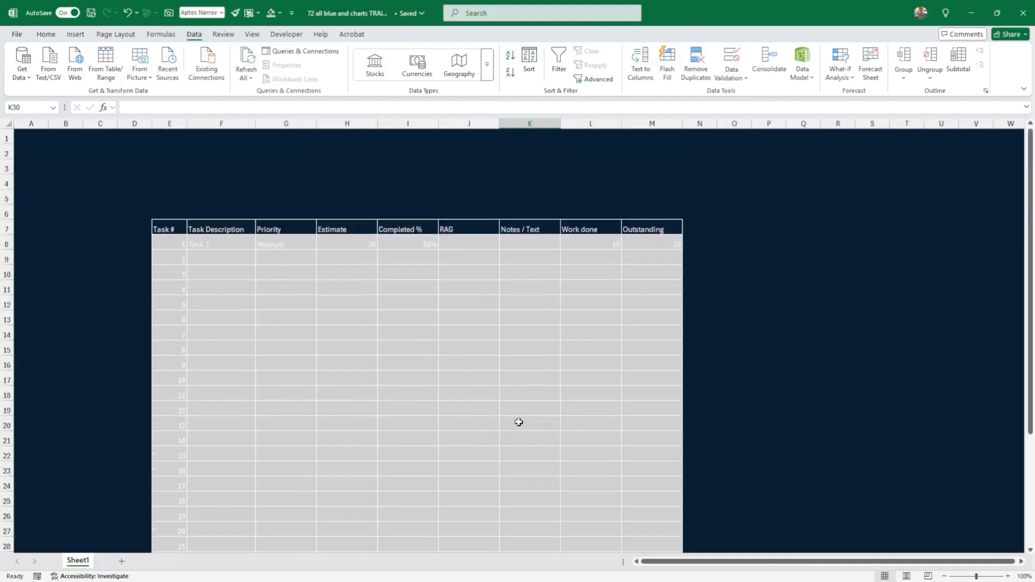
Choose Green from the dropdown as the first task's RAG status in J8
left_click(481, 241)
left_click(503, 244)
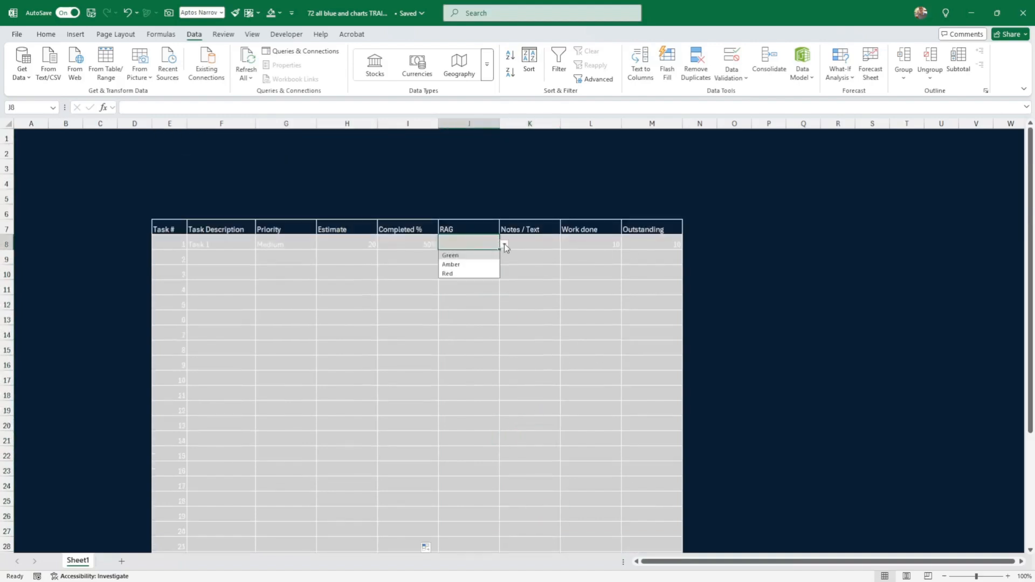
left_click(477, 255)
left_click(555, 277)
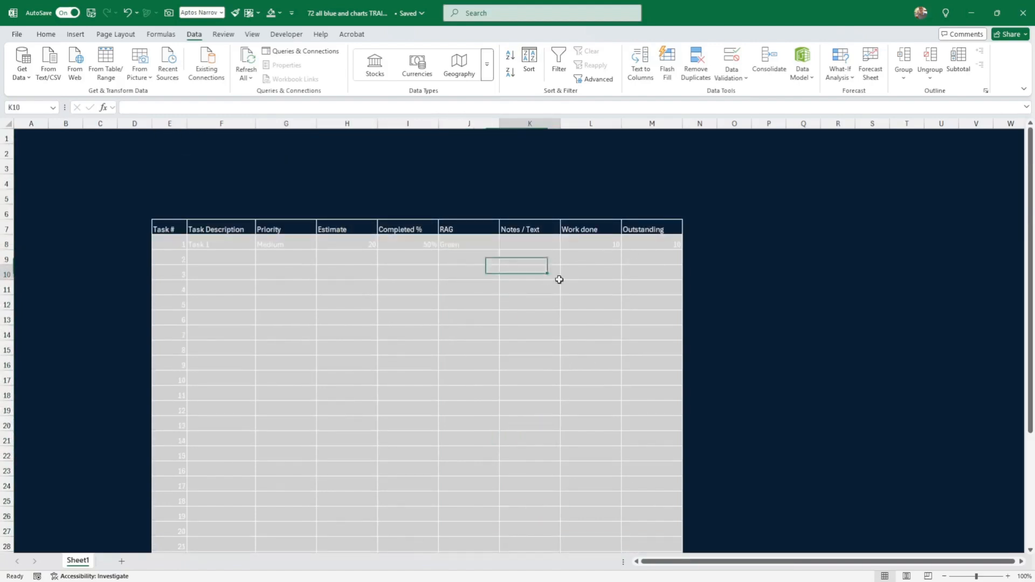
Enter Text 1 as the first task's note in K8
left_click(525, 244)
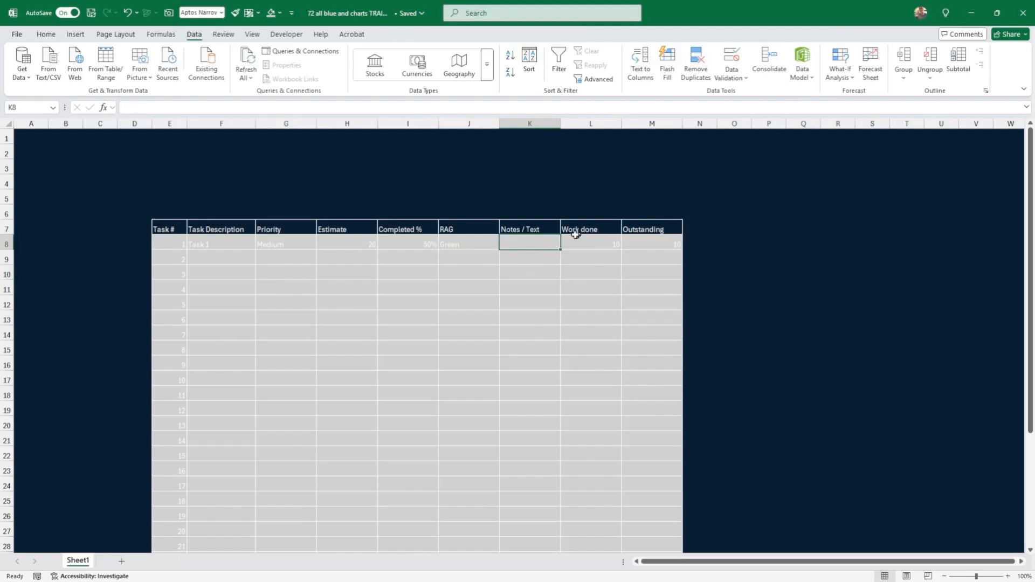
type("Text 1")
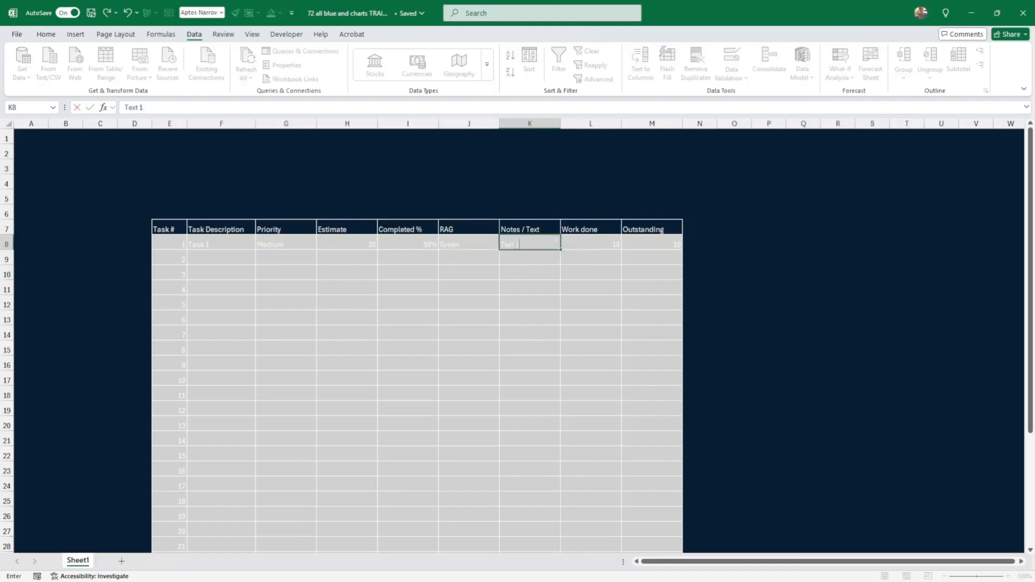
key("Return")
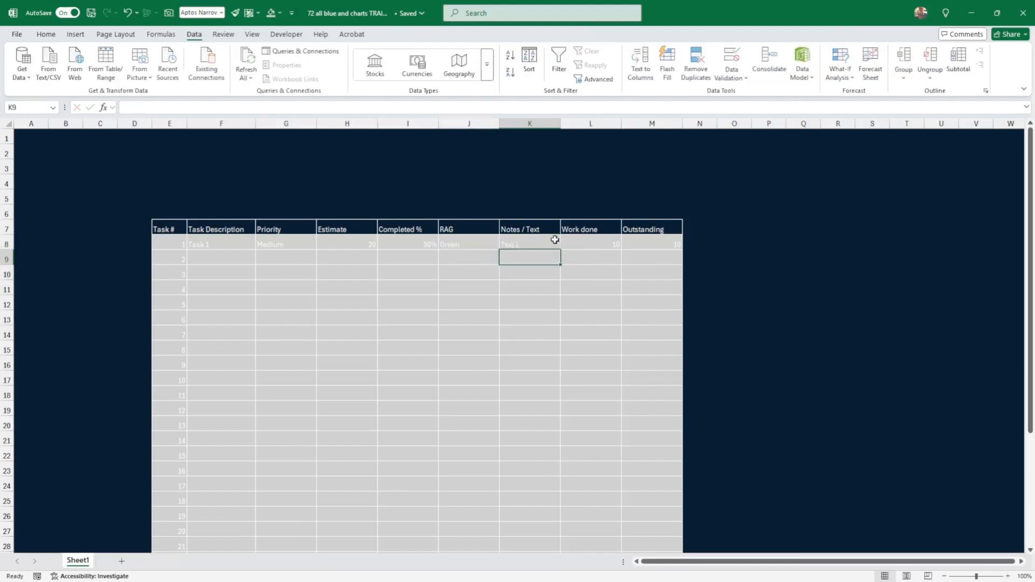
left_click(439, 288)
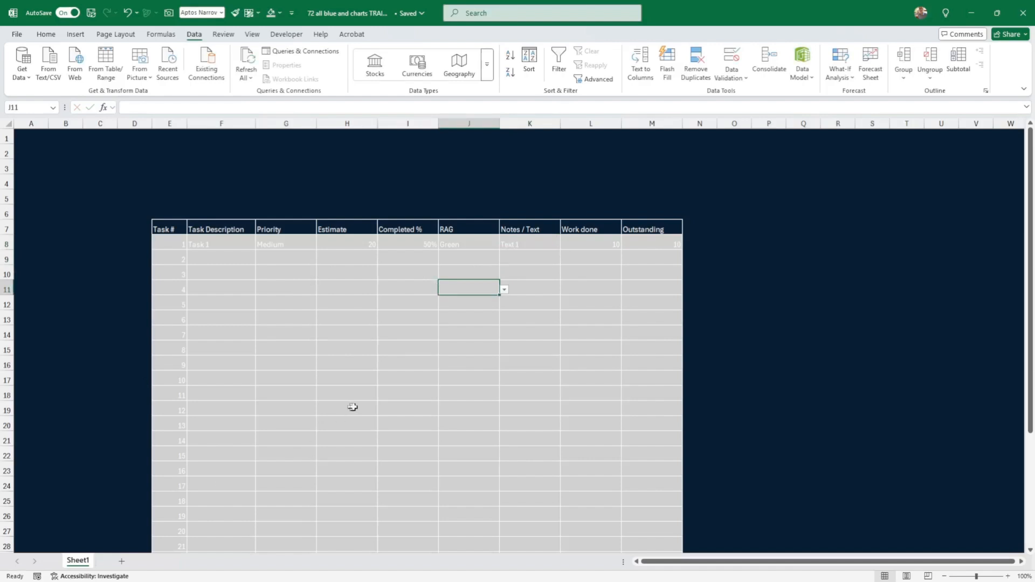
left_click(398, 396)
scroll(382, 299, "down", 1)
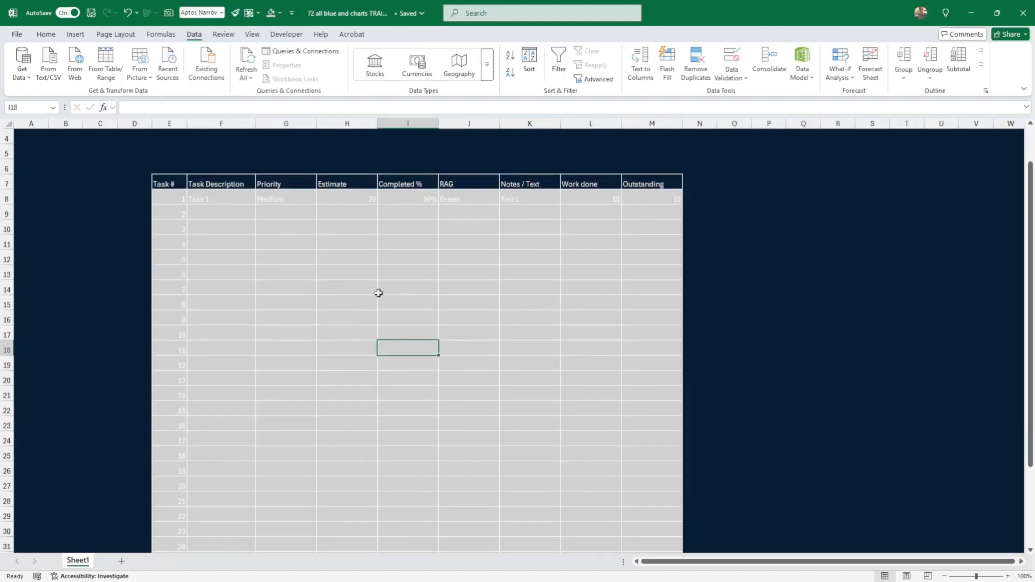
key("Up")
key("Up")
key("Up")
key("Up")
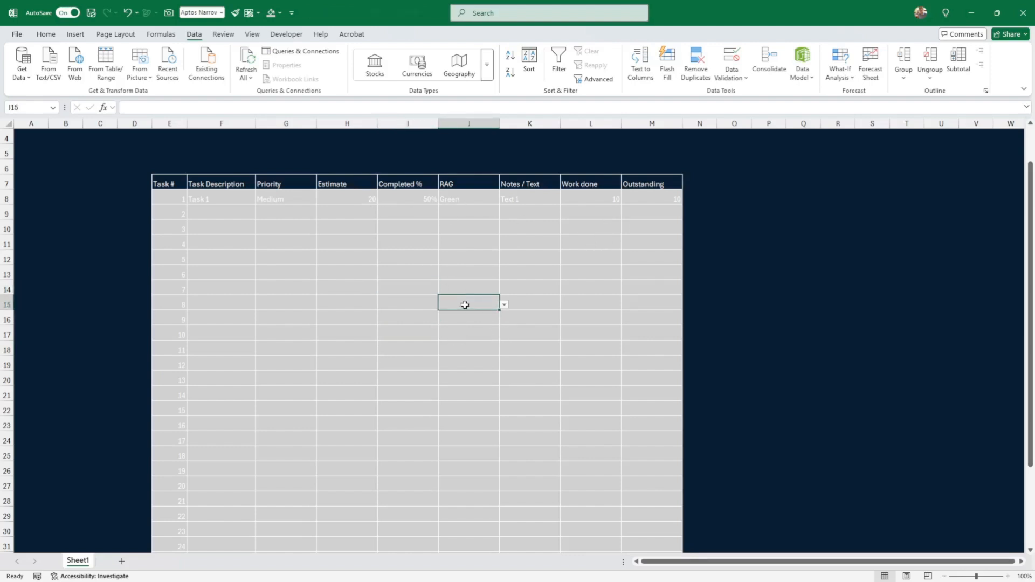
left_click(402, 241)
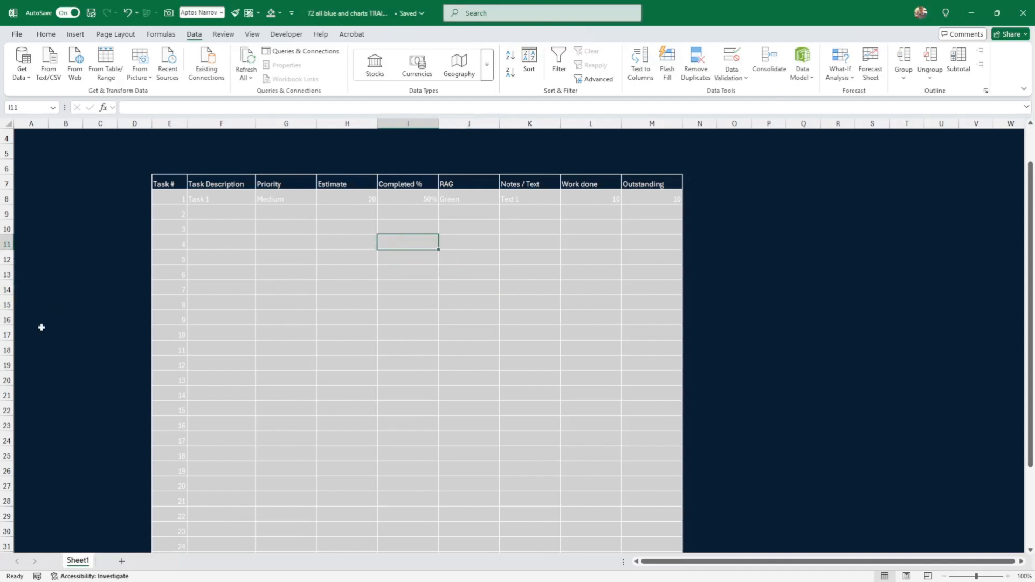
left_click(280, 274)
Create a formula-based conditional formatting rule for the task rows E8:M37 with the formula =$I8=0
left_click_drag(175, 204, 647, 435)
left_click_drag(645, 579, 630, 518)
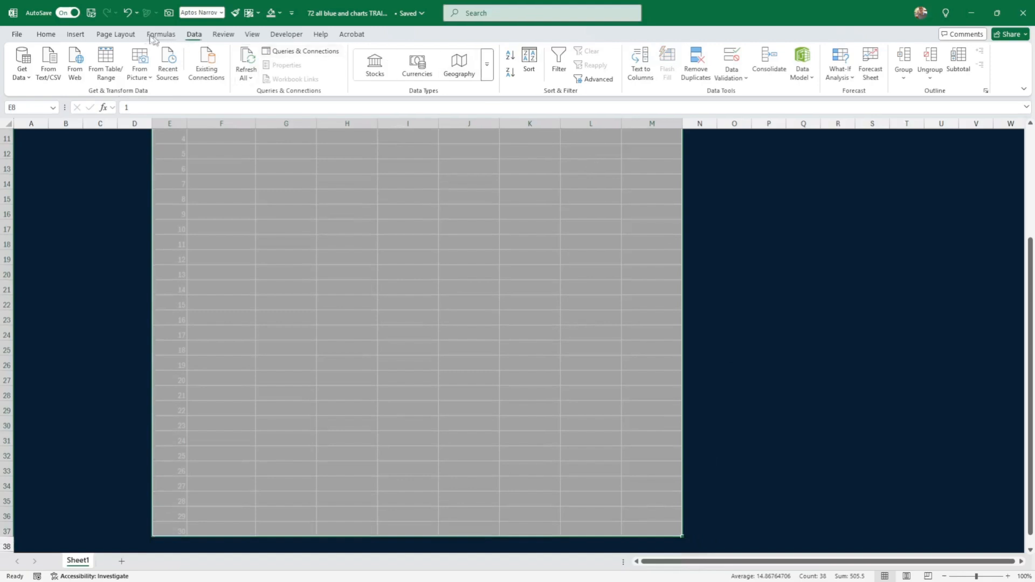
left_click(46, 35)
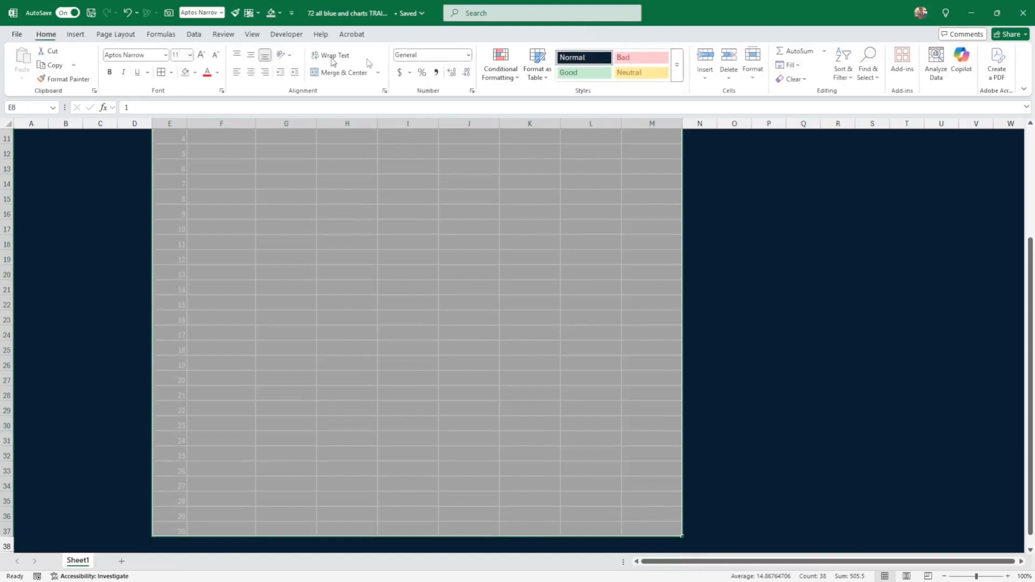
left_click(512, 81)
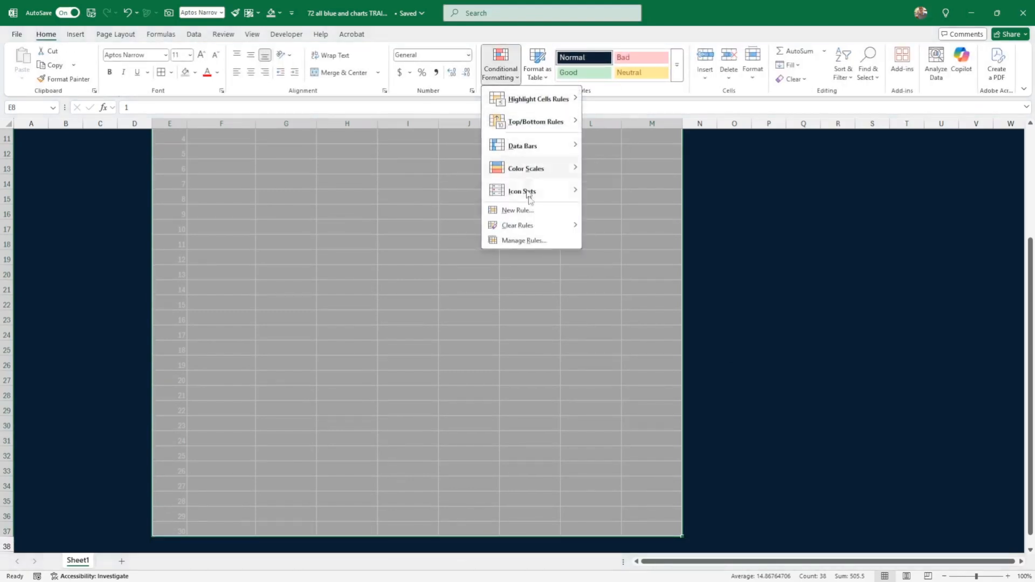
left_click(522, 210)
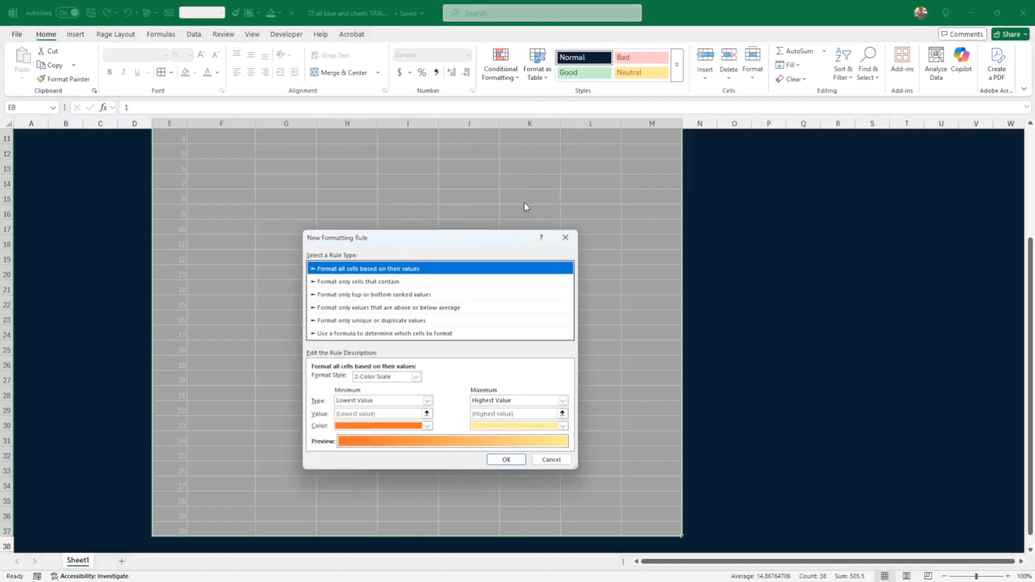
left_click(362, 334)
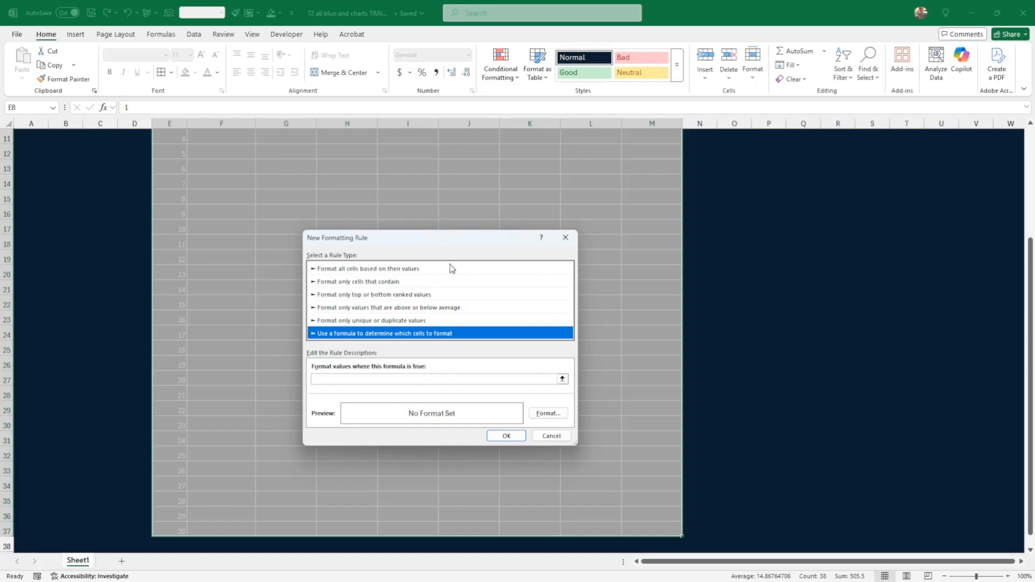
left_click(338, 378)
scroll(227, 341, "up", 3)
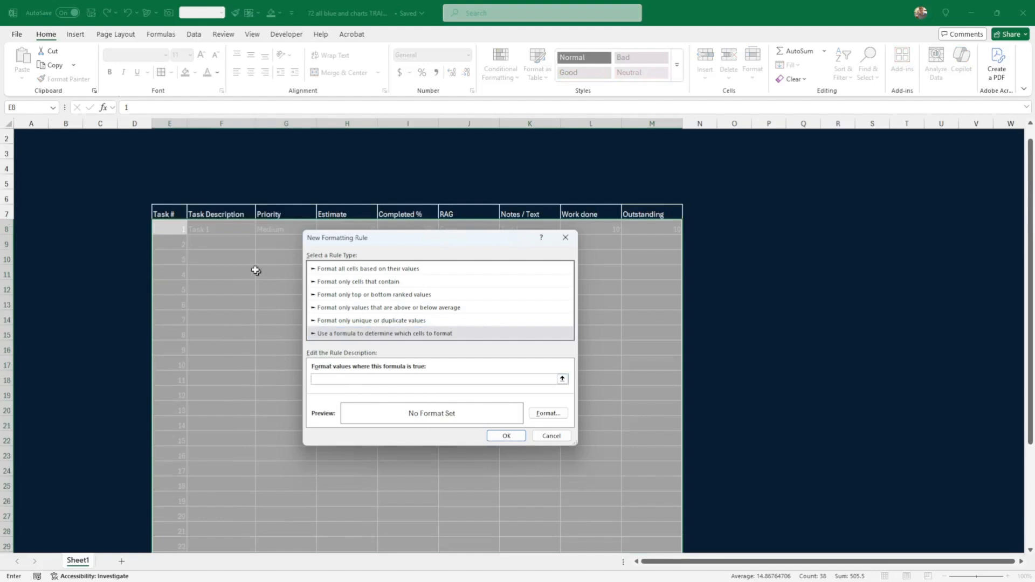
left_click(219, 232)
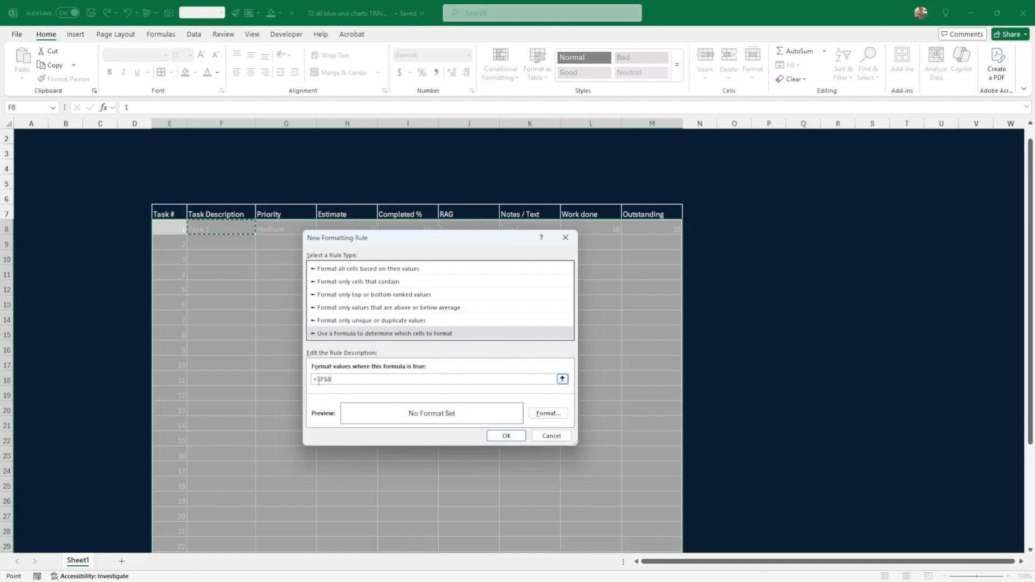
left_click(319, 380)
left_click_drag(380, 238, 379, 247)
left_click(423, 230)
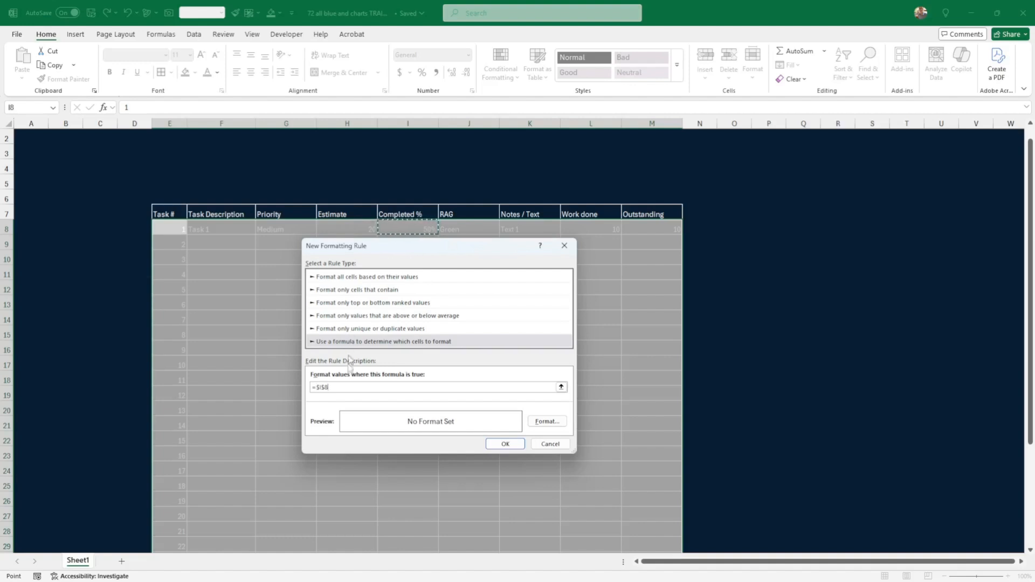
left_click(331, 386)
Give the =$I8=0 rule a light blue background fill and apply it to the task rows
left_click(550, 424)
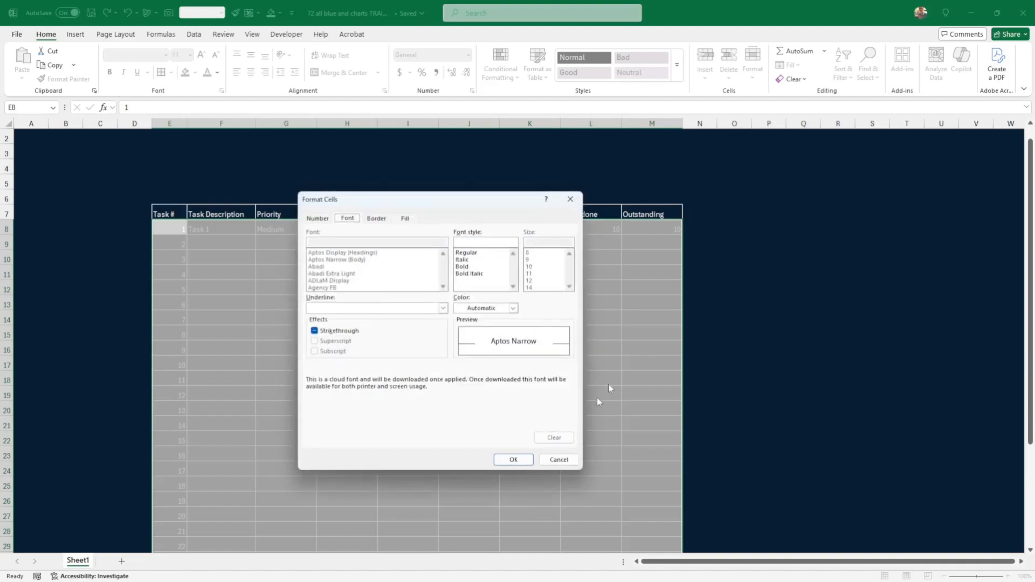
left_click(403, 219)
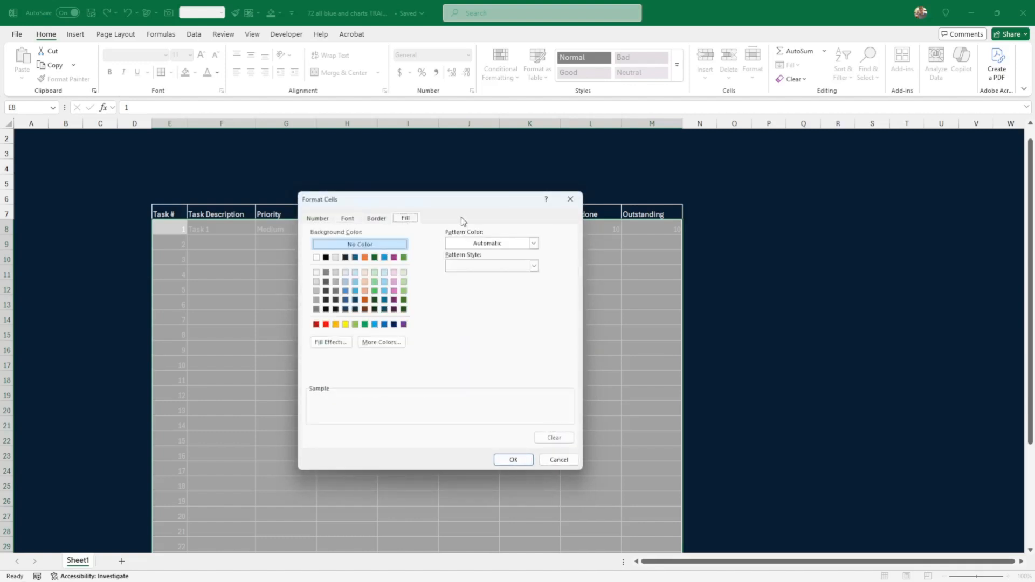
left_click(345, 282)
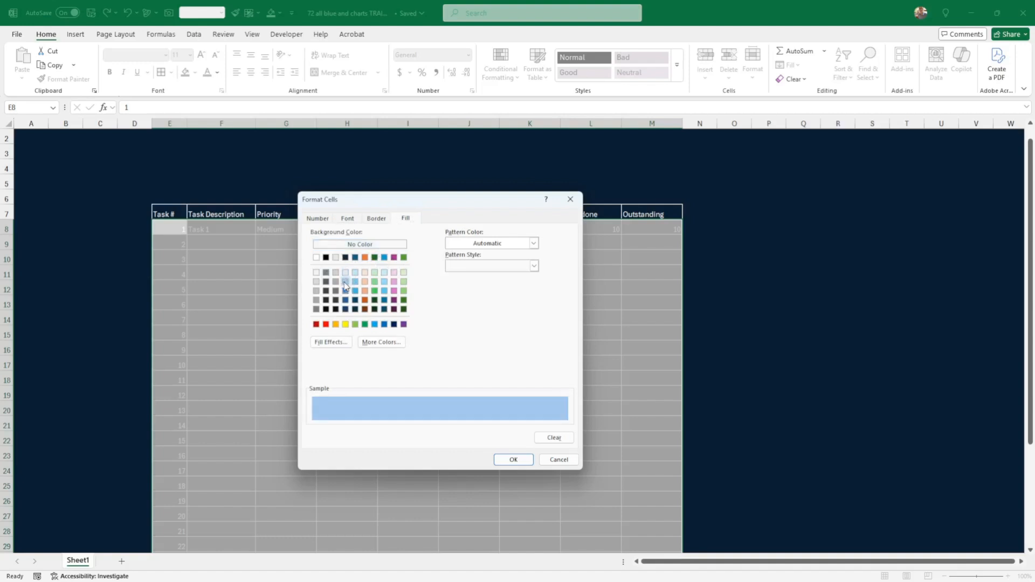
left_click(515, 460)
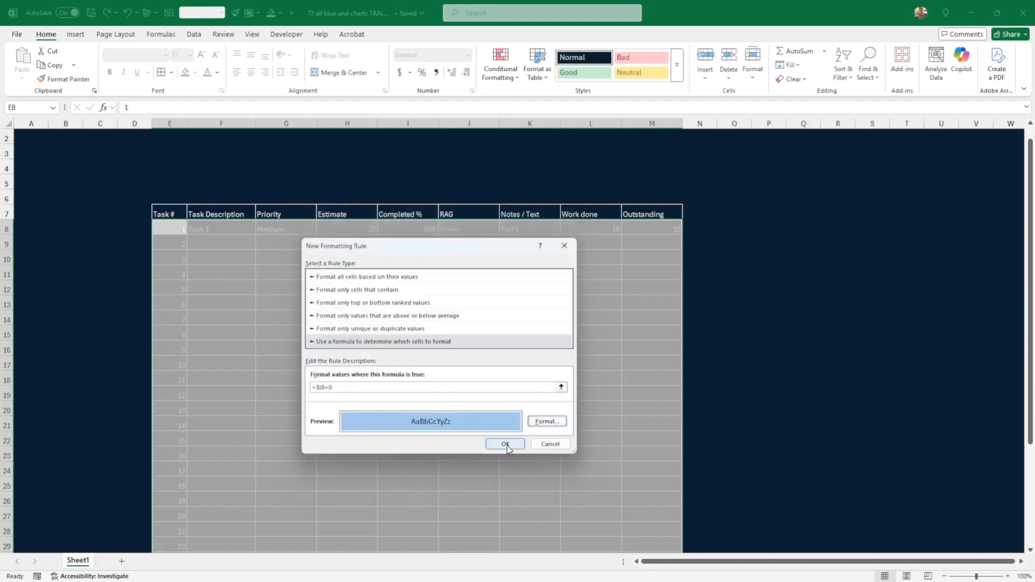
left_click(505, 444)
left_click(522, 397)
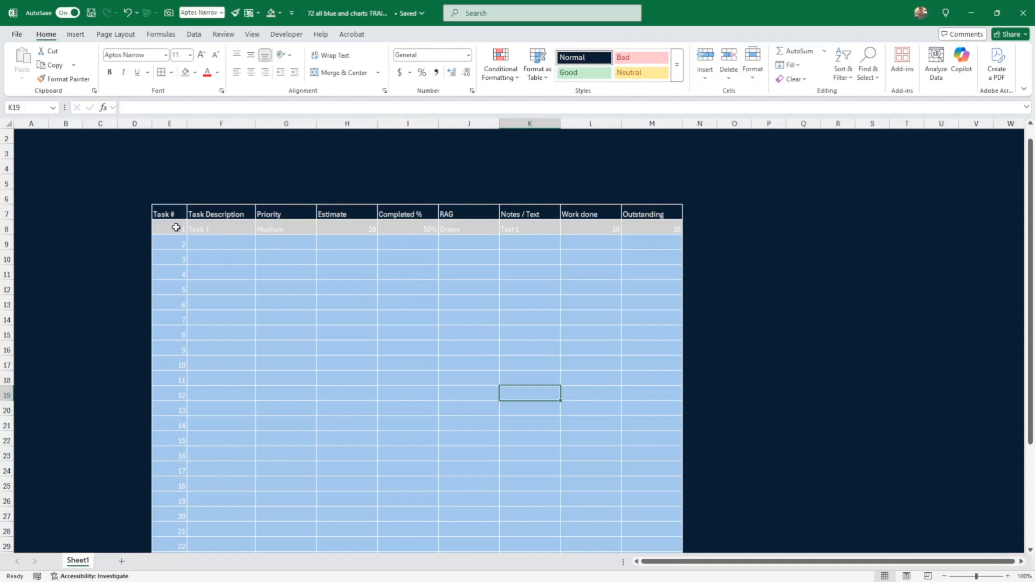
Create a second formula-based conditional formatting rule for E8:M37 with the formula =$F8="" to catch blank task descriptions
left_click_drag(173, 227, 677, 533)
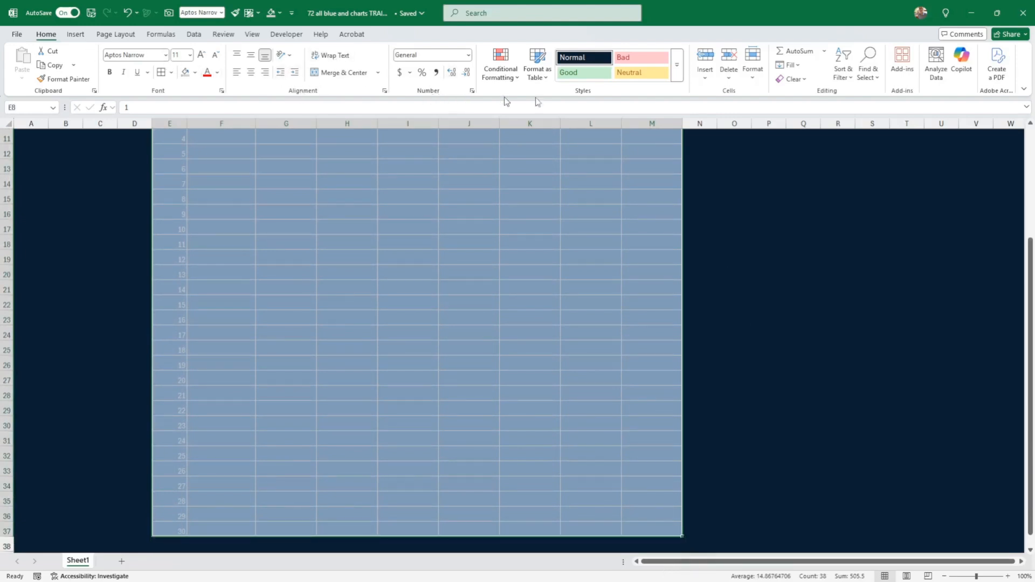
left_click(502, 74)
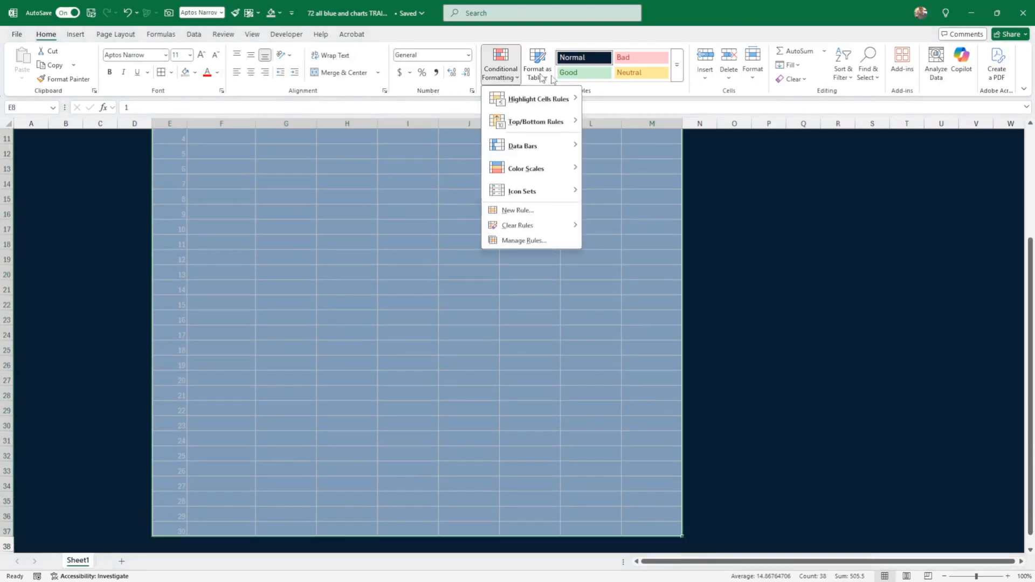
left_click(531, 211)
left_click(376, 330)
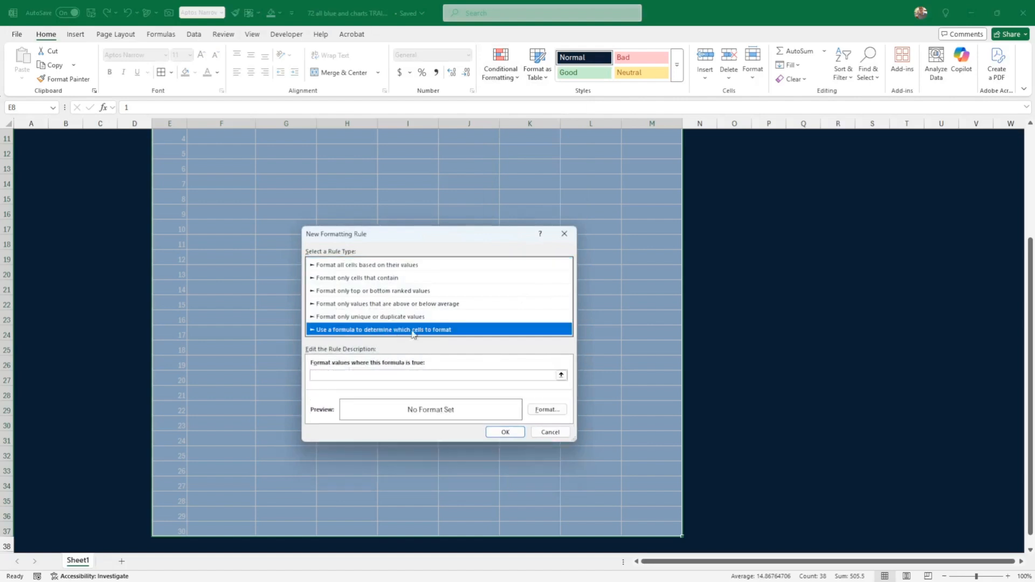
left_click(549, 375)
scroll(241, 235, "up", 3)
scroll(241, 236, "up", 1)
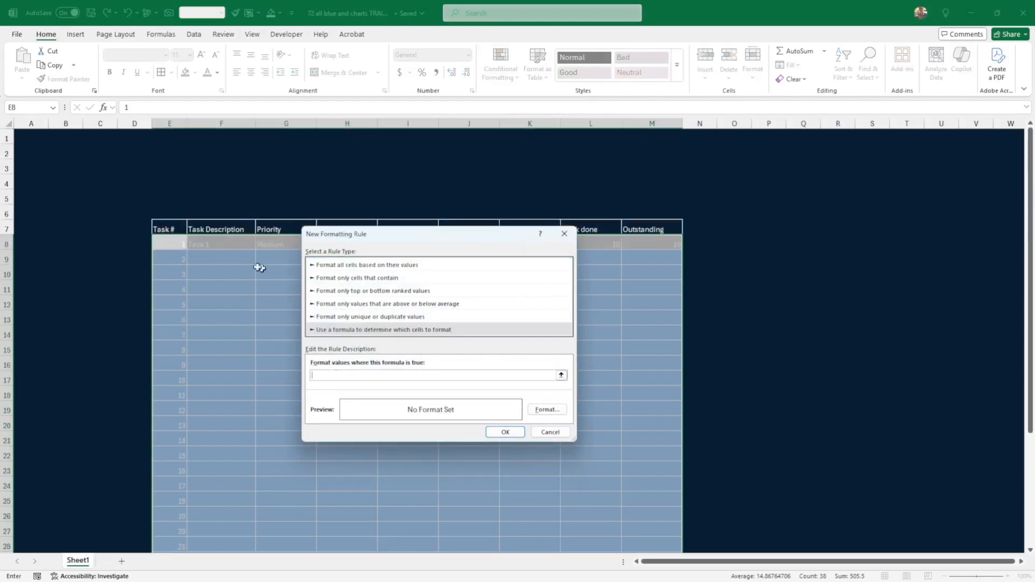
left_click(221, 240)
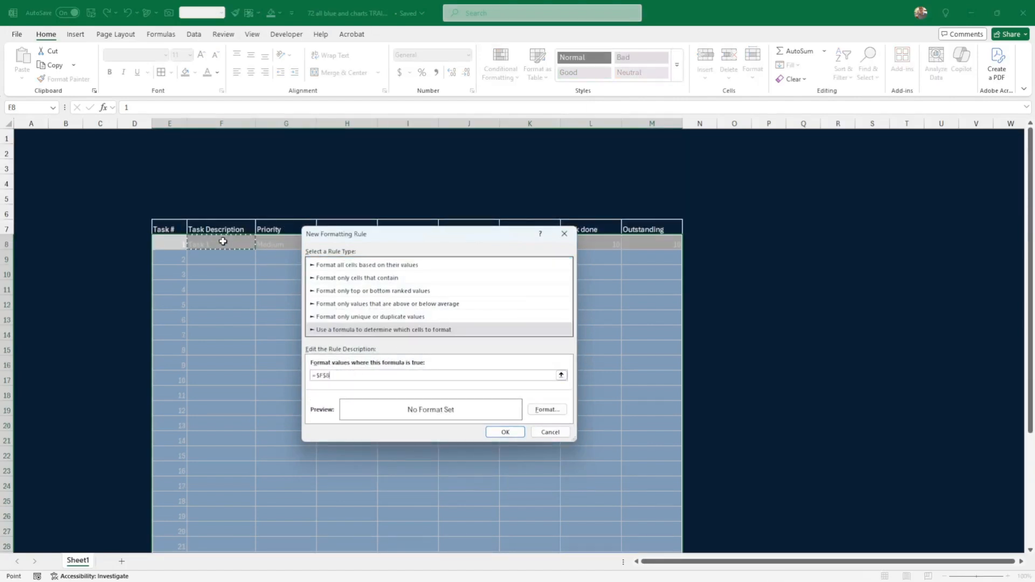
left_click(324, 374)
Give the blank-description rule a very light grey background fill and apply it to the task rows
left_click(547, 409)
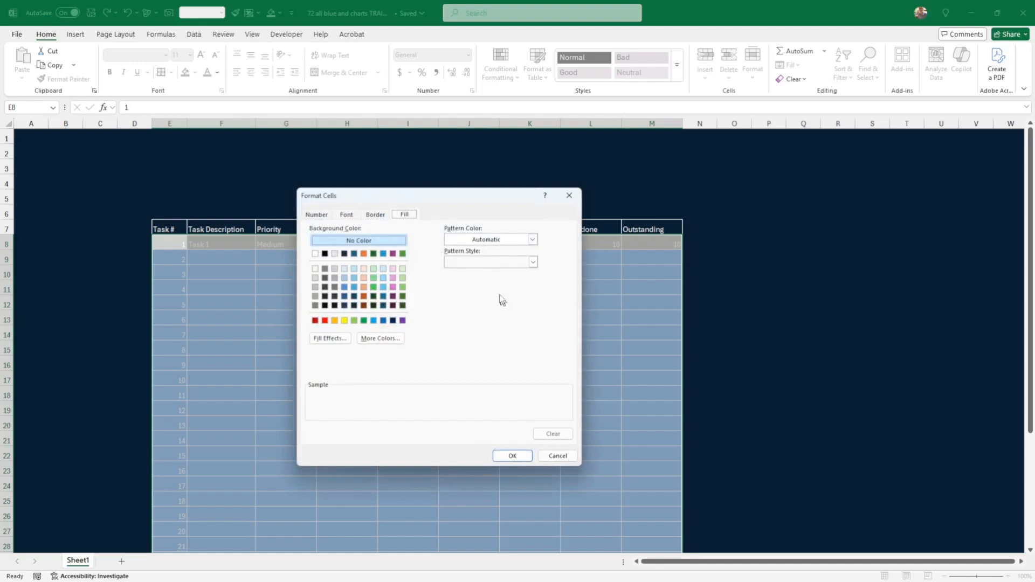
left_click(335, 254)
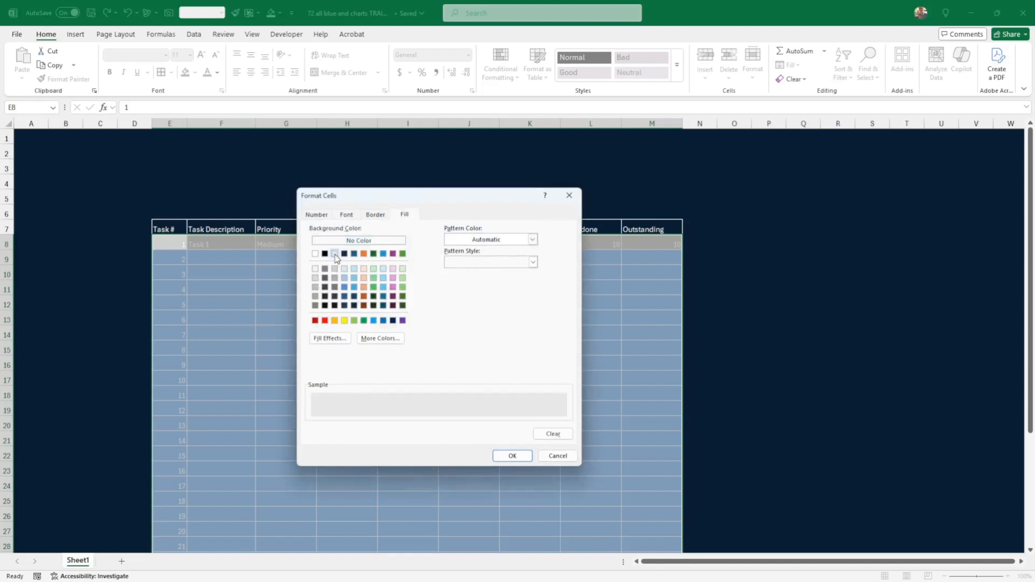
left_click(512, 455)
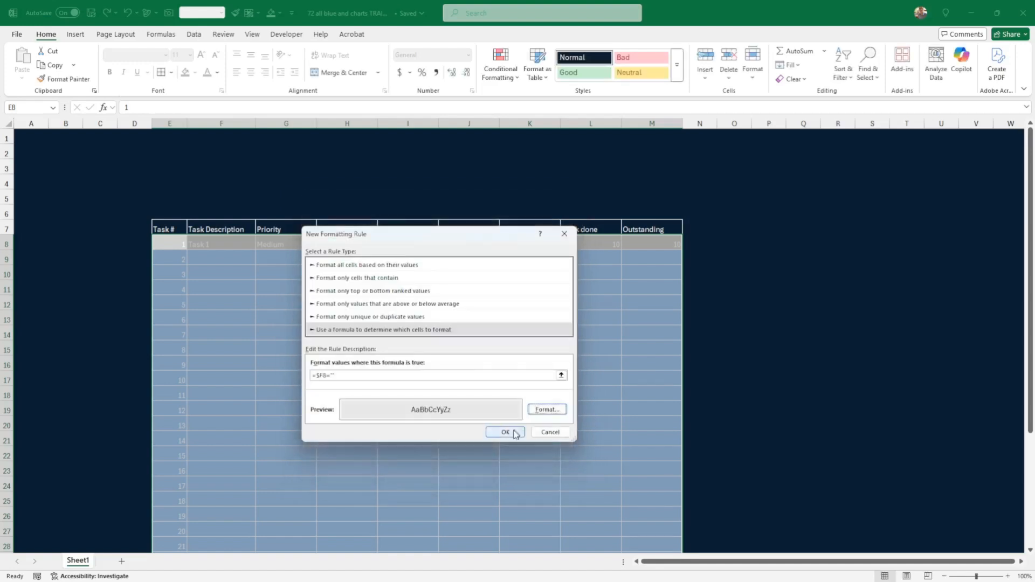
left_click(507, 437)
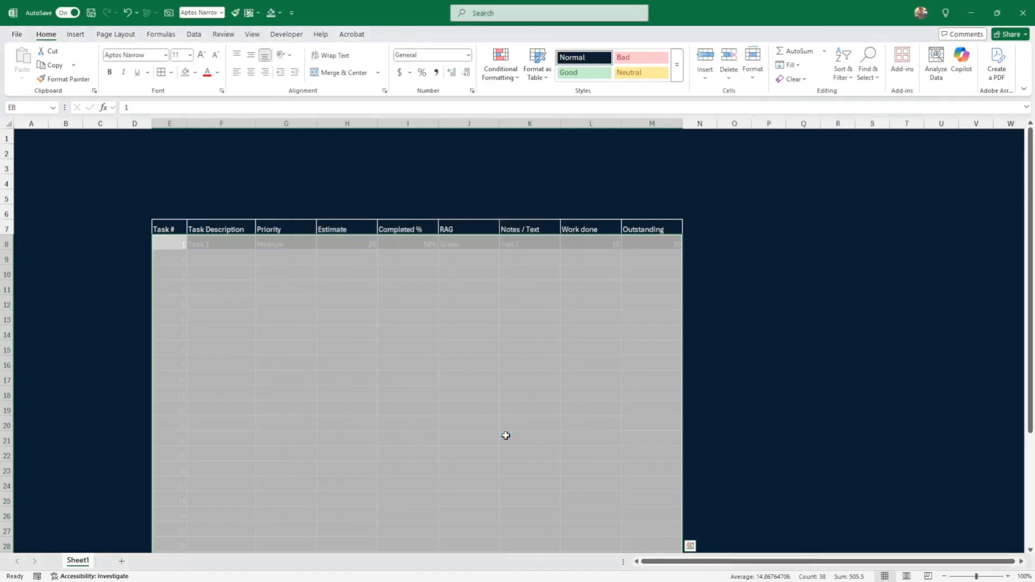
left_click(510, 419)
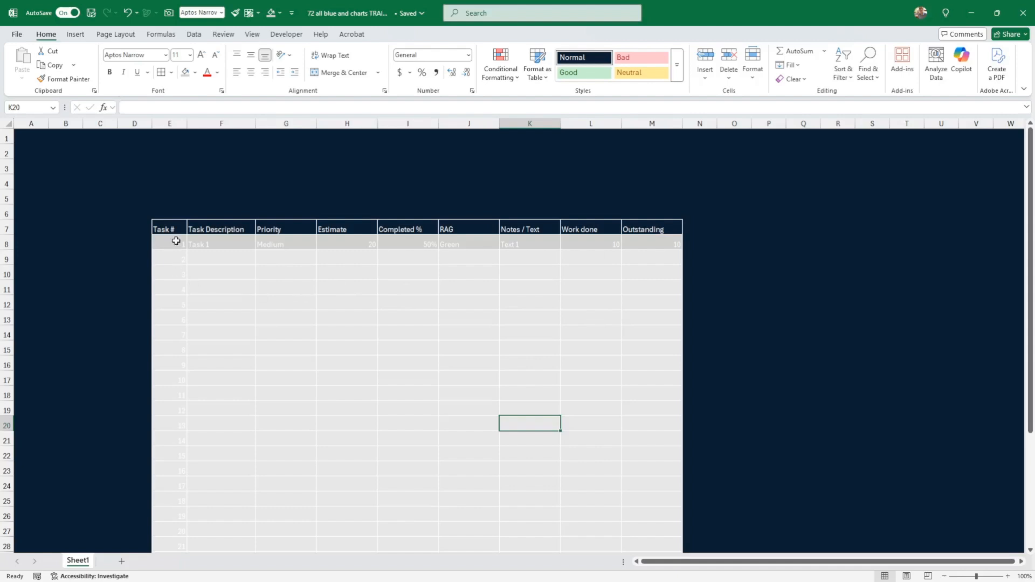
Set the first task's completed percentage in I8 to 0
left_click_drag(173, 237, 593, 244)
left_click(416, 244)
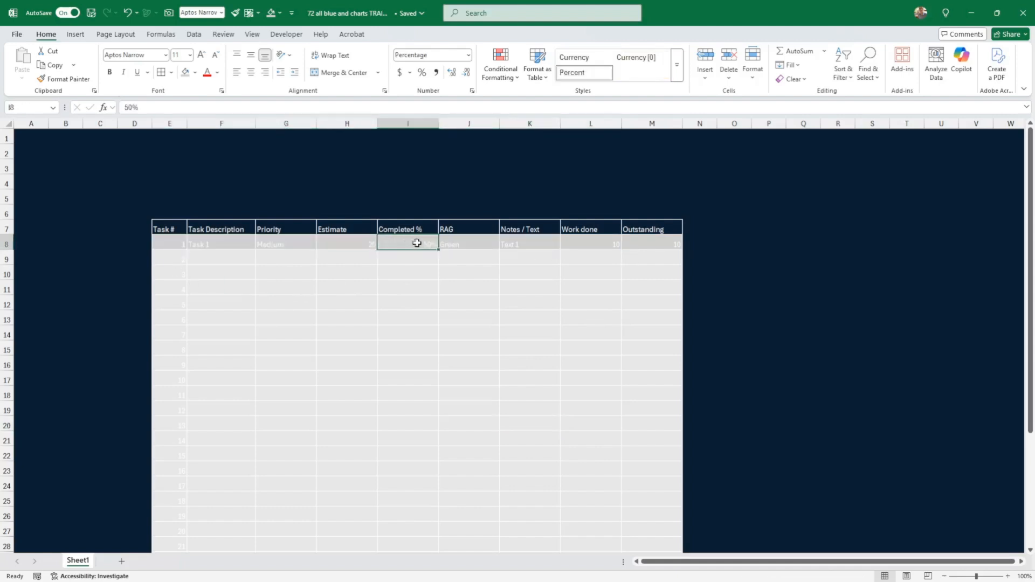
type("0")
key("Return")
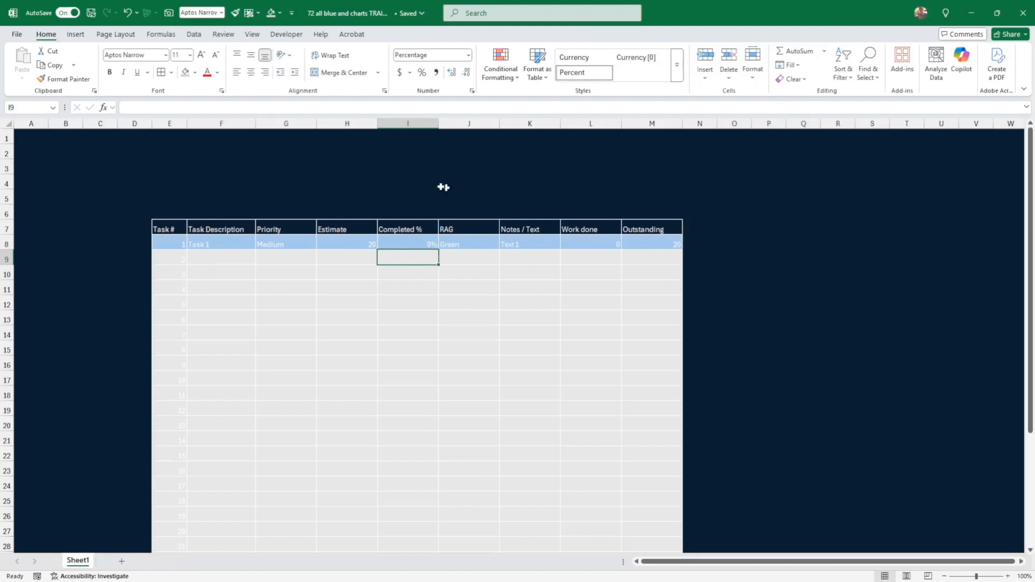
Edit the existing =$F8="" conditional formatting rule to use a slightly darker grey background fill
left_click(510, 79)
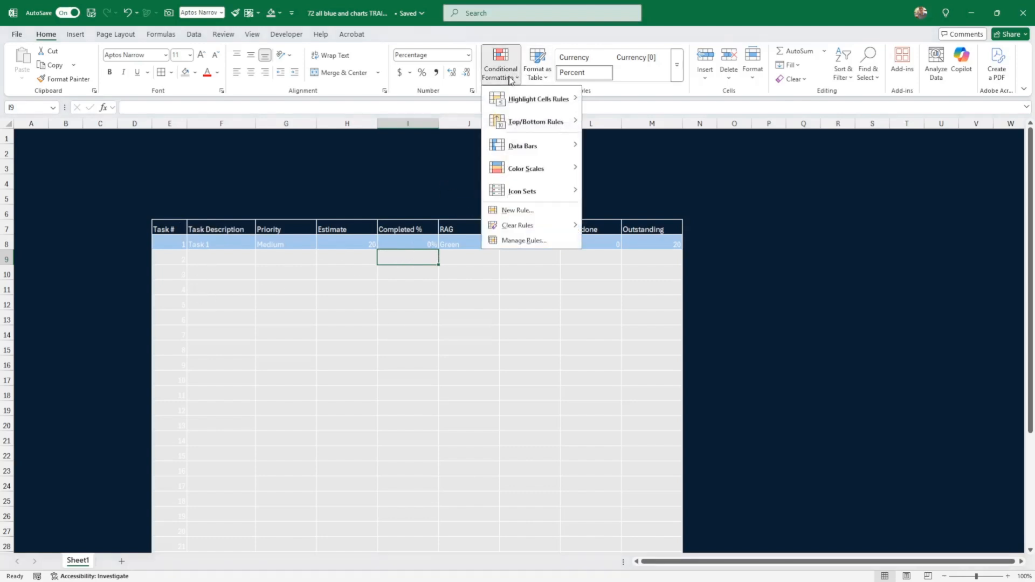
left_click(523, 241)
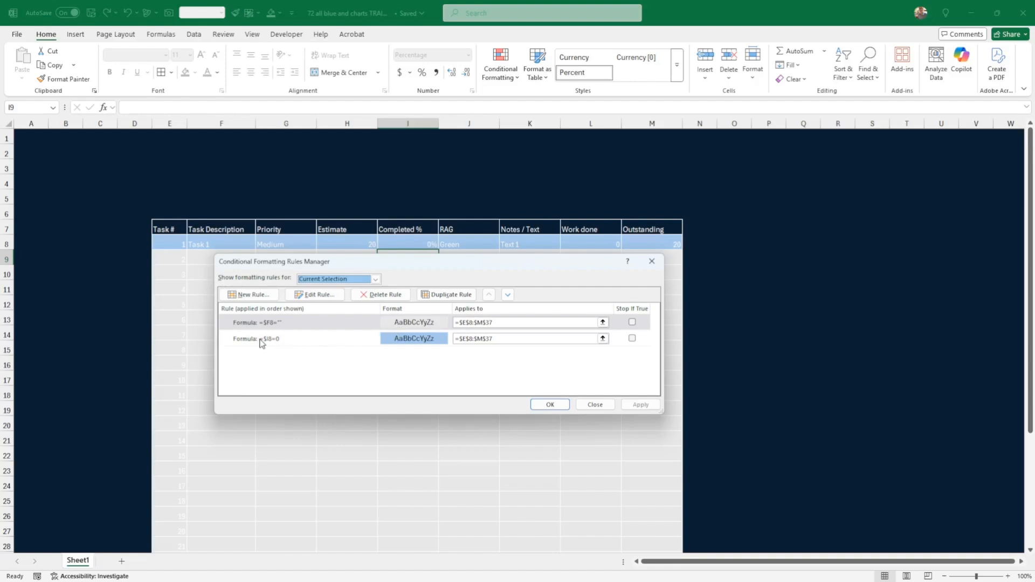
left_click(353, 345)
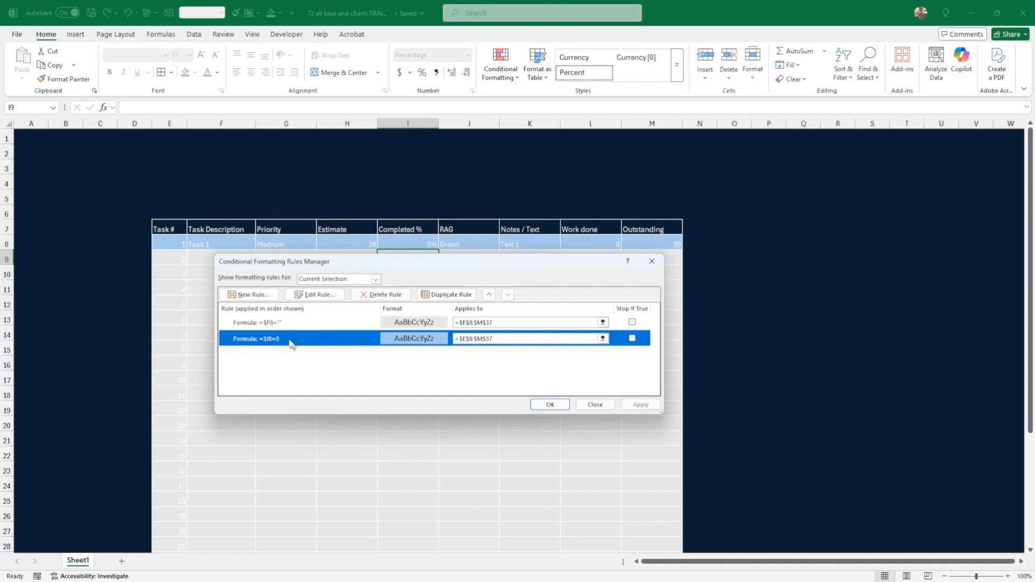
left_click(353, 327)
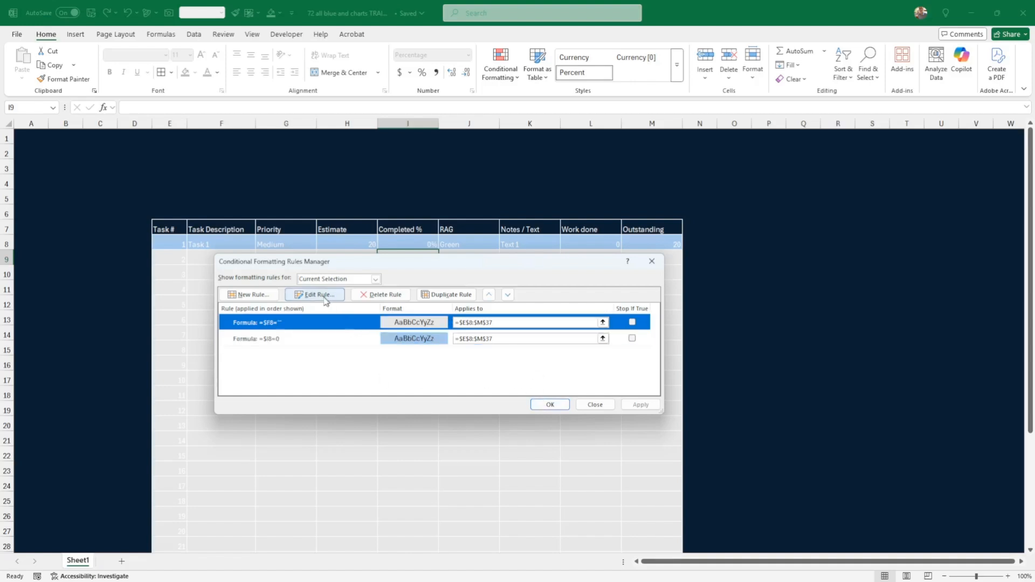
left_click(318, 294)
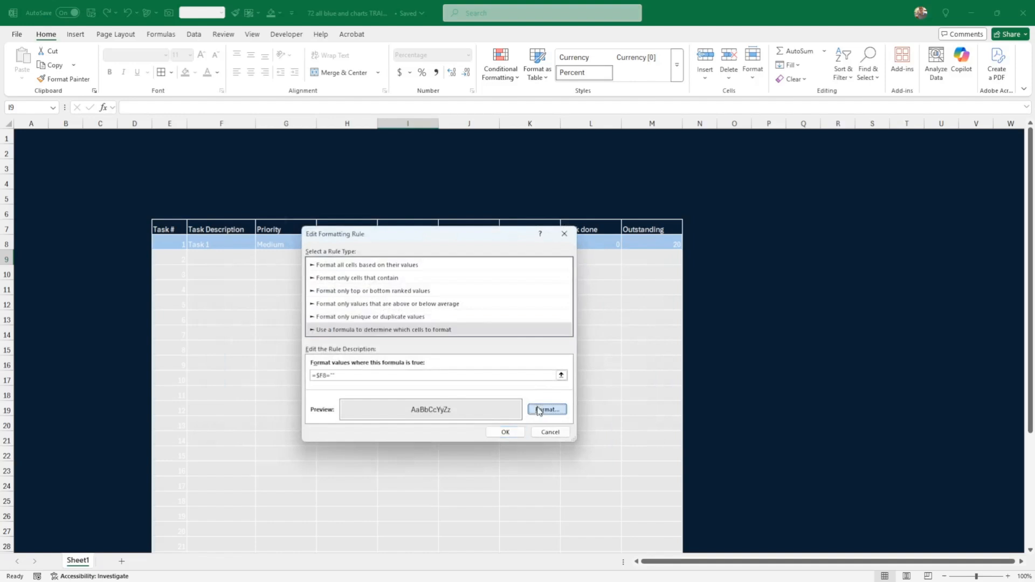
left_click(540, 413)
left_click(315, 266)
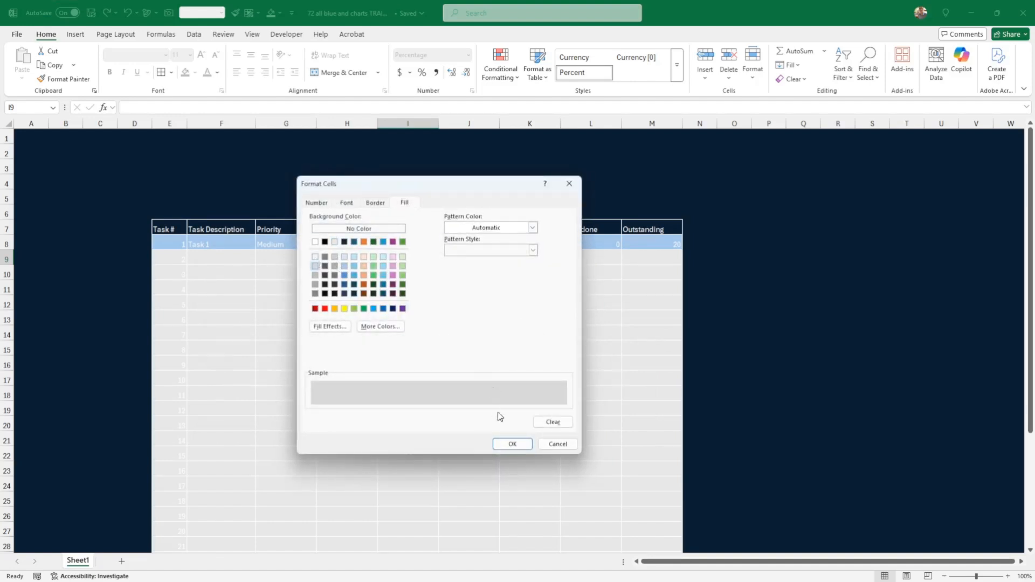
left_click(512, 444)
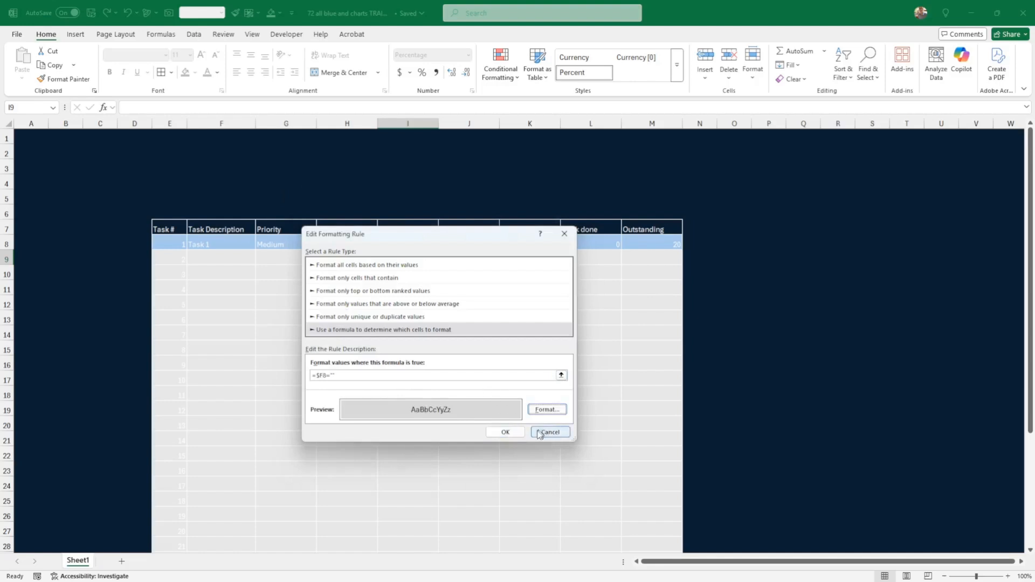
left_click(501, 432)
Edit the =$I8=0 conditional formatting rule to use a stronger medium blue background fill and apply it
left_click(376, 339)
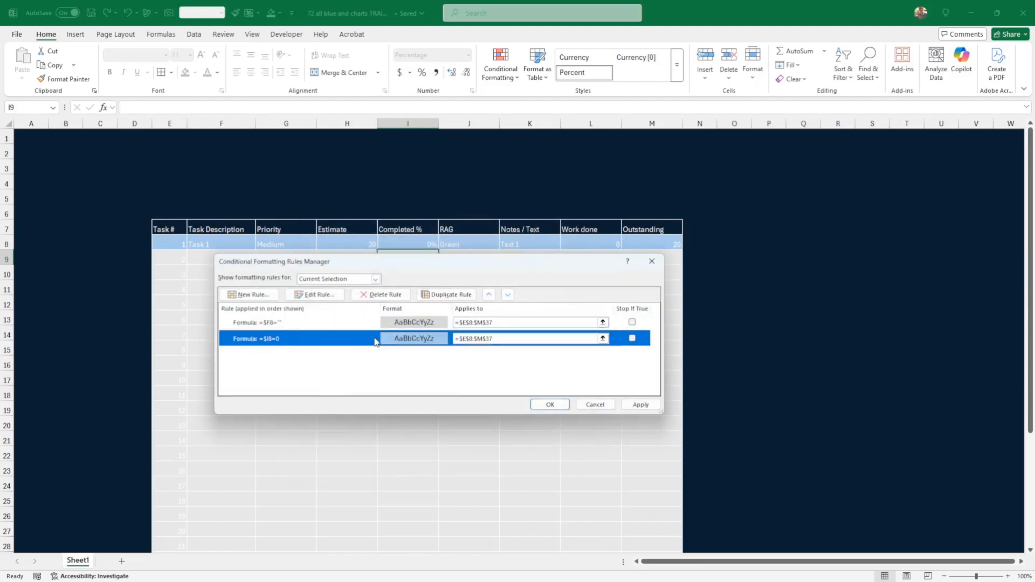
left_click(311, 296)
left_click(546, 409)
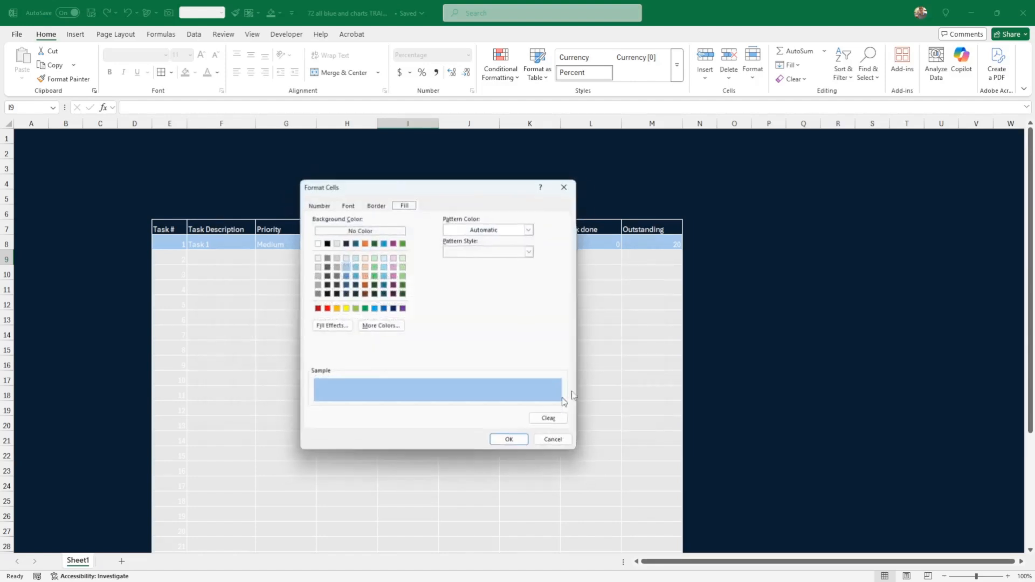
left_click(344, 276)
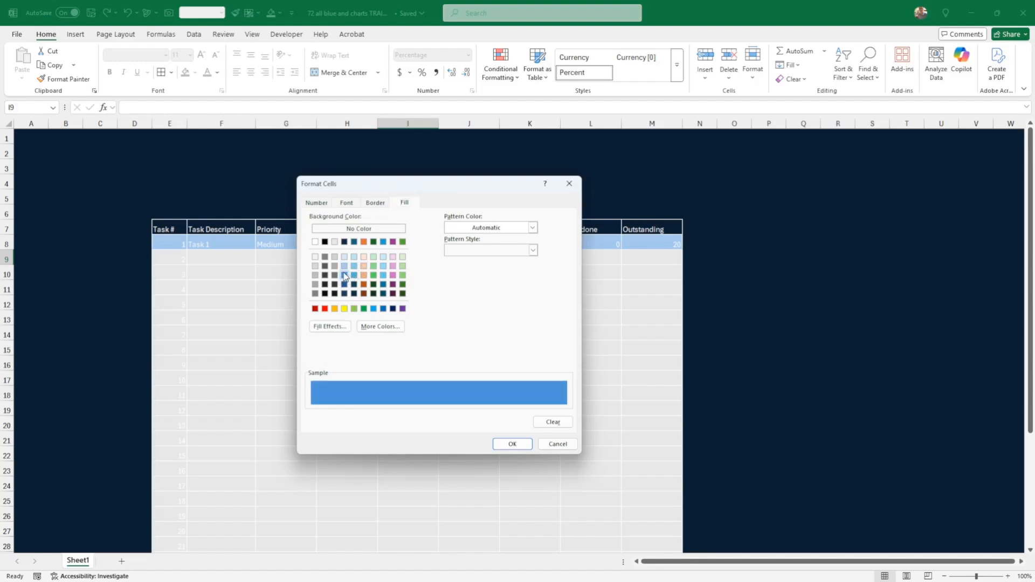
left_click(513, 444)
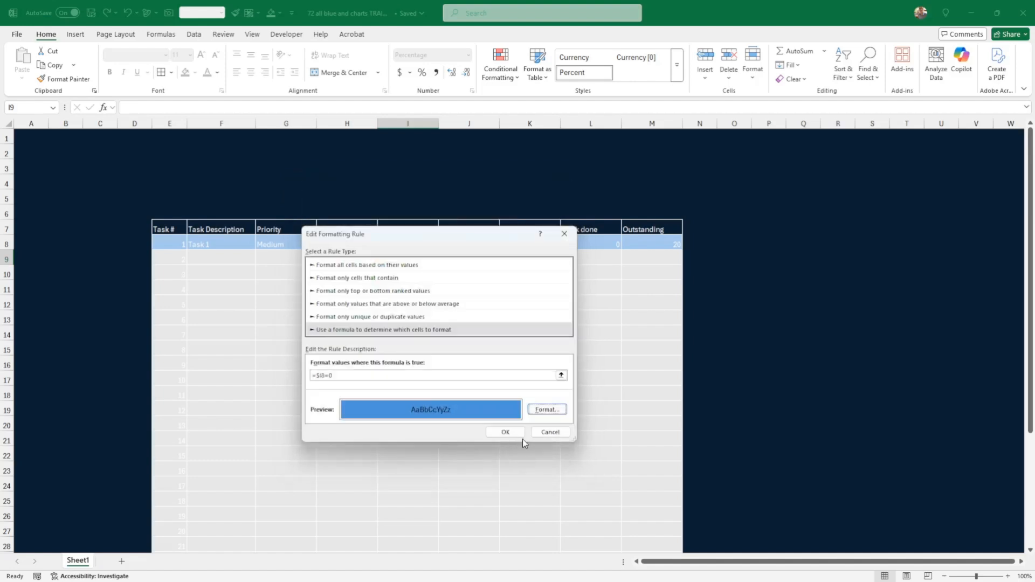
left_click(505, 433)
left_click(640, 404)
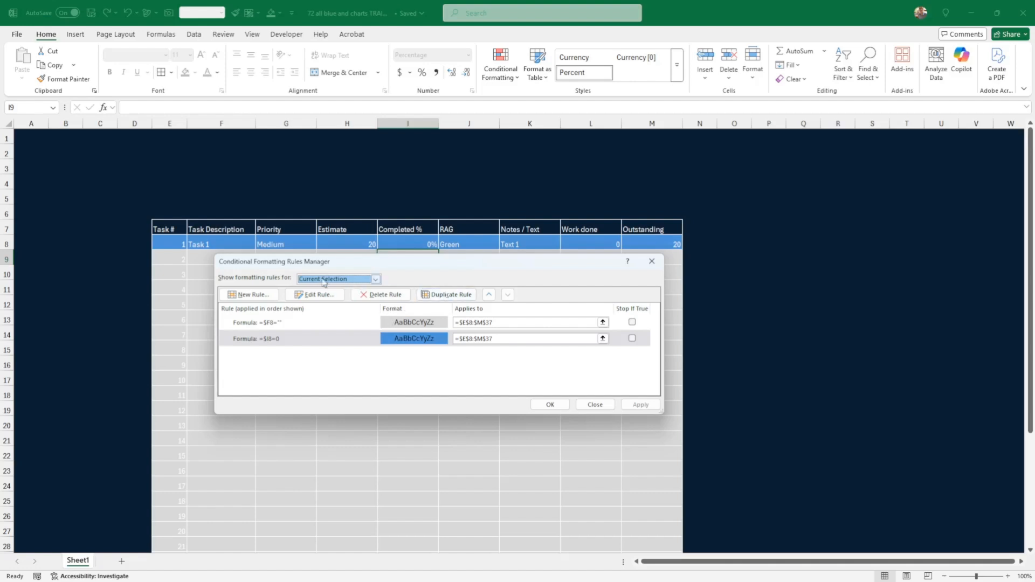
Duplicate the =$I8=0 rule twice and change the top copy's formula to =$I8=1 for completed tasks
left_click(446, 296)
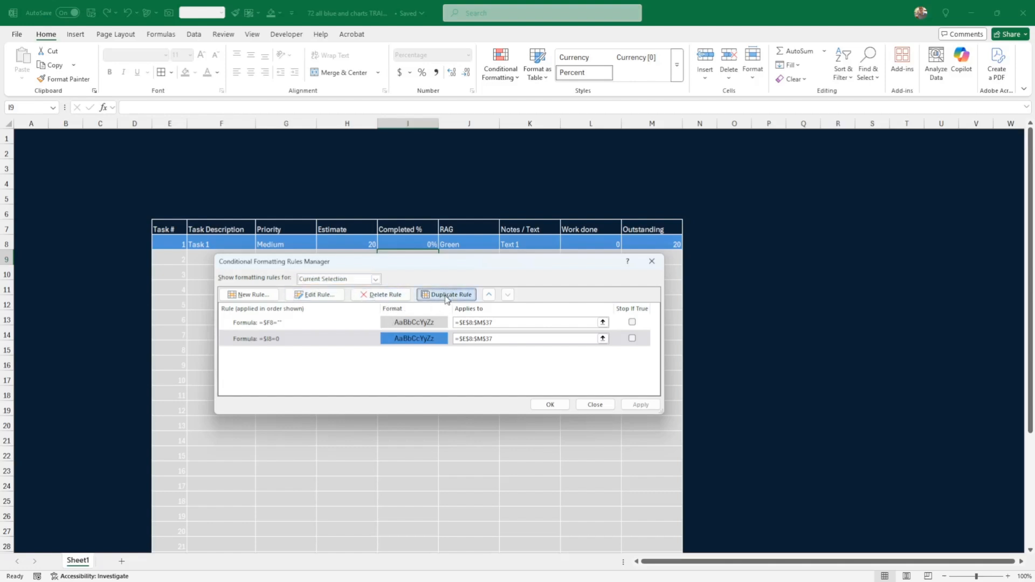
left_click(447, 296)
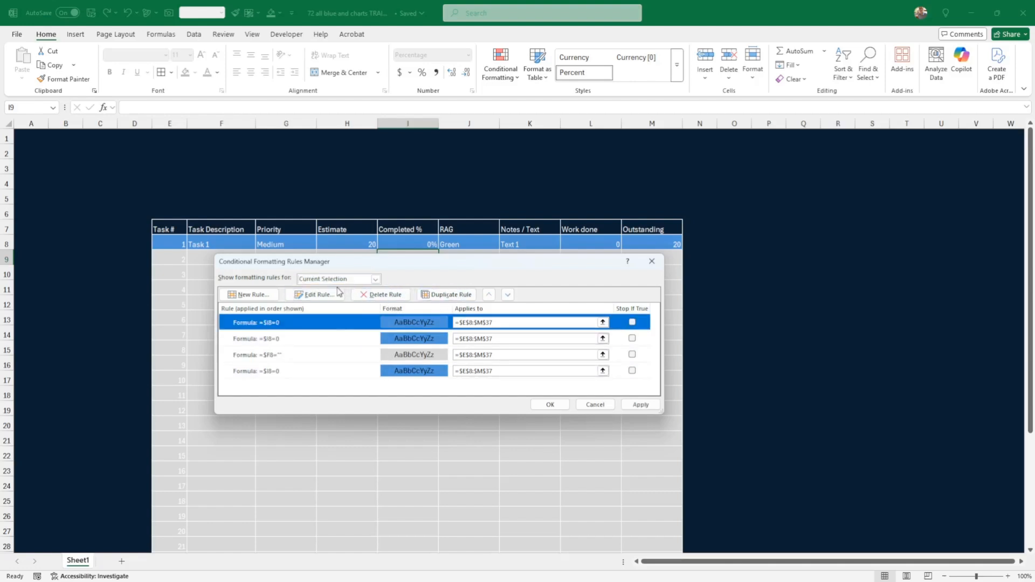
left_click(319, 294)
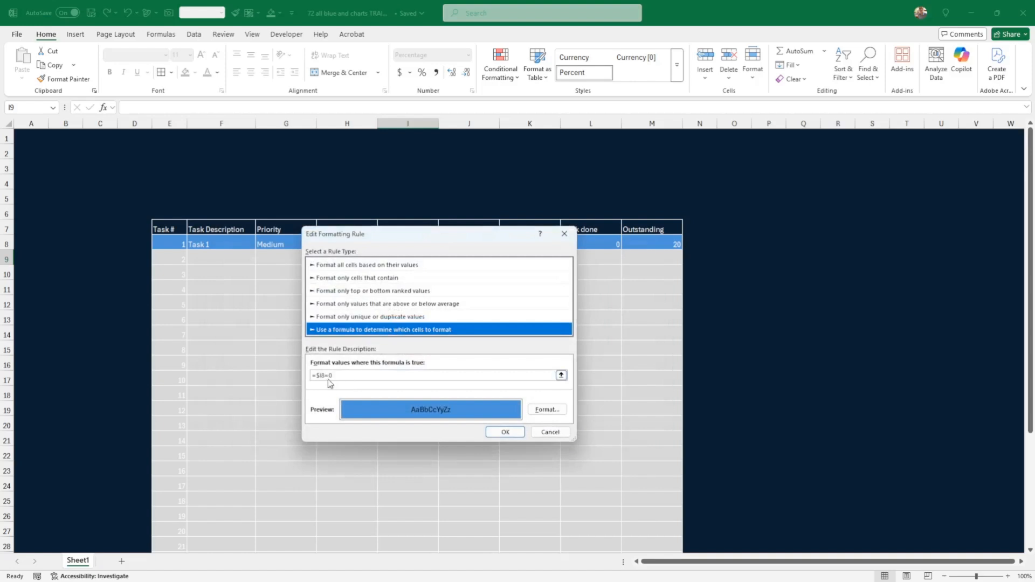
left_click(328, 375)
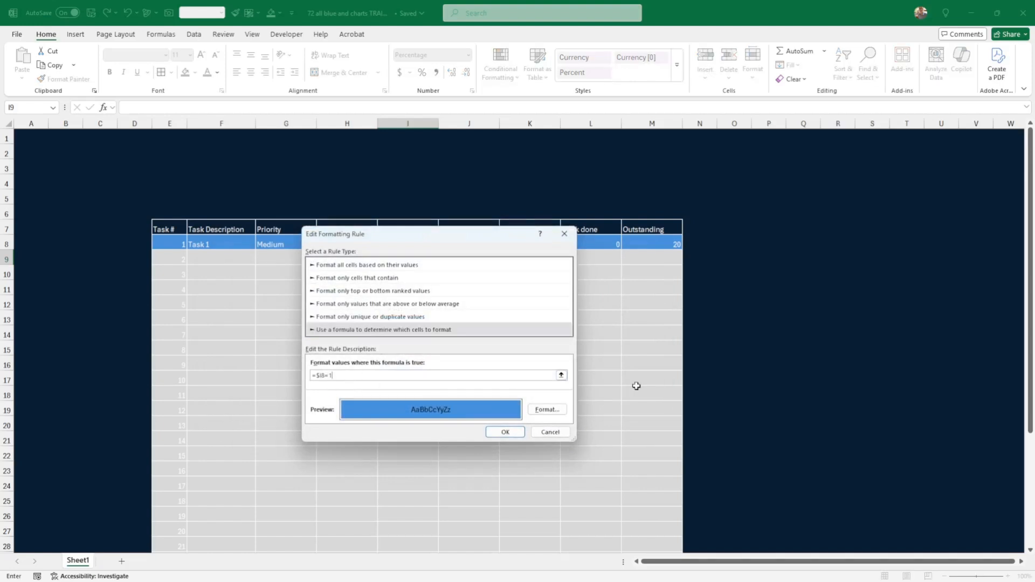
Give the =$I8=1 rule a very dark navy background fill
left_click(545, 412)
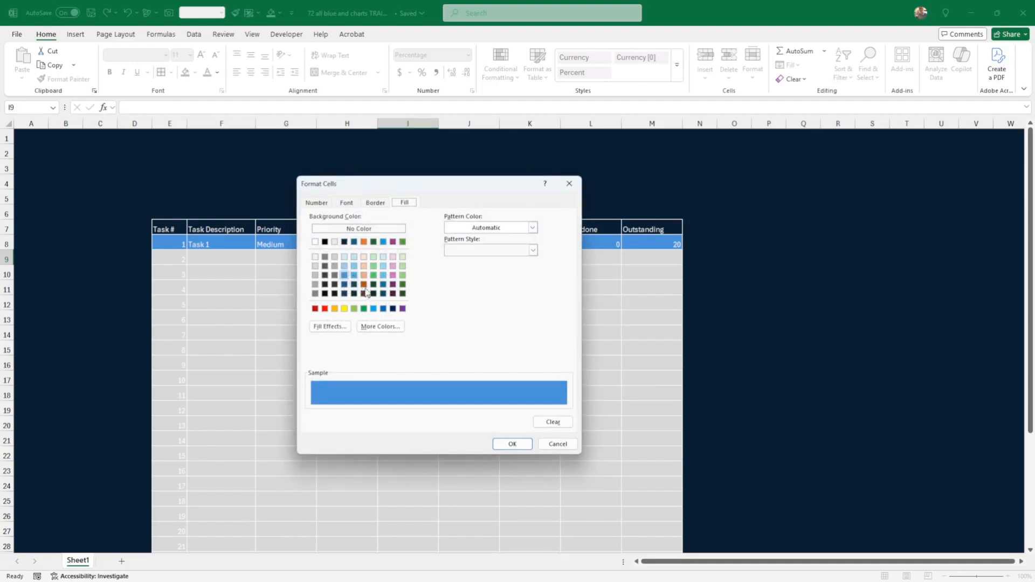
left_click(344, 242)
left_click(344, 285)
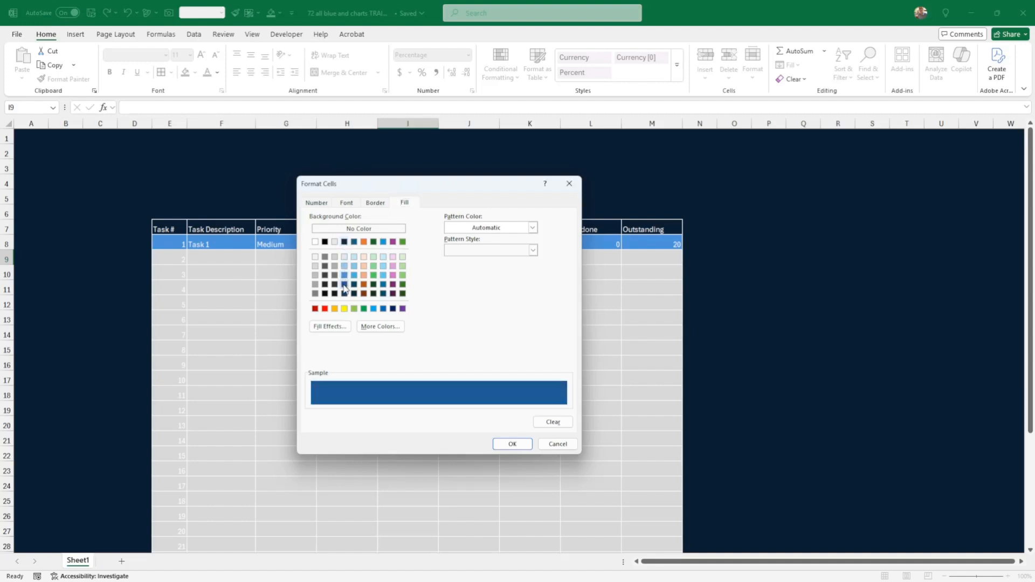
left_click(345, 242)
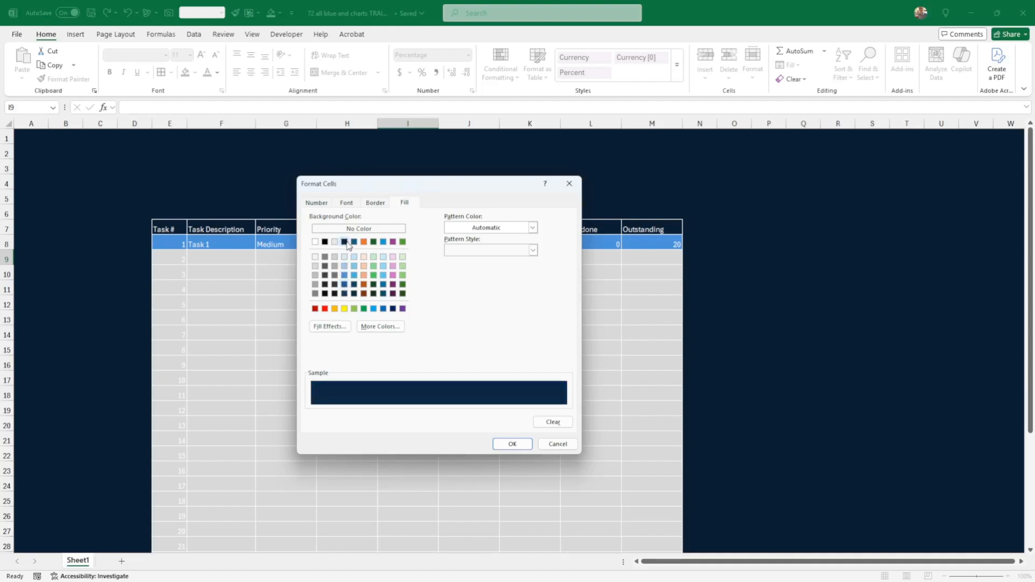
left_click(513, 446)
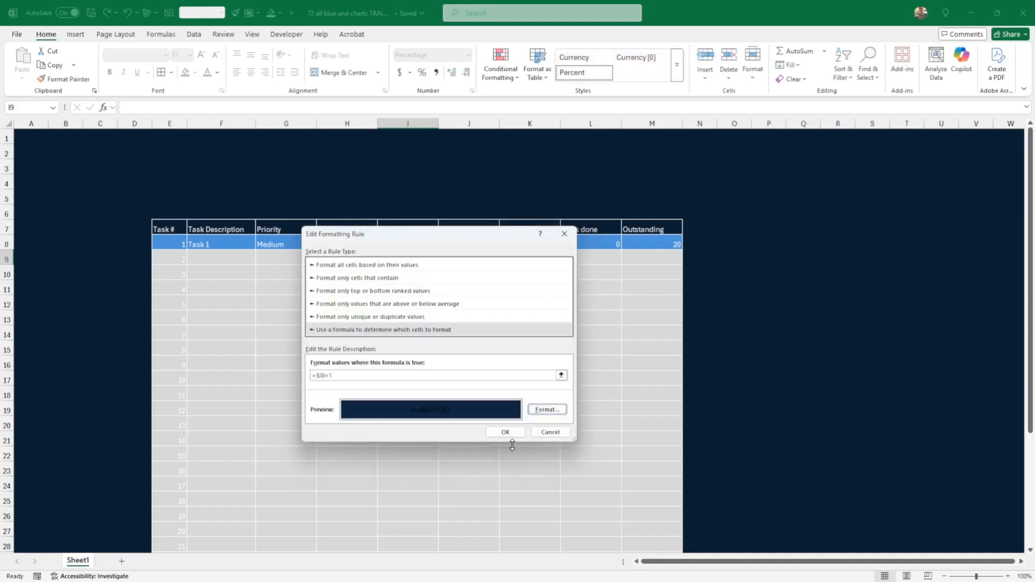
left_click(505, 431)
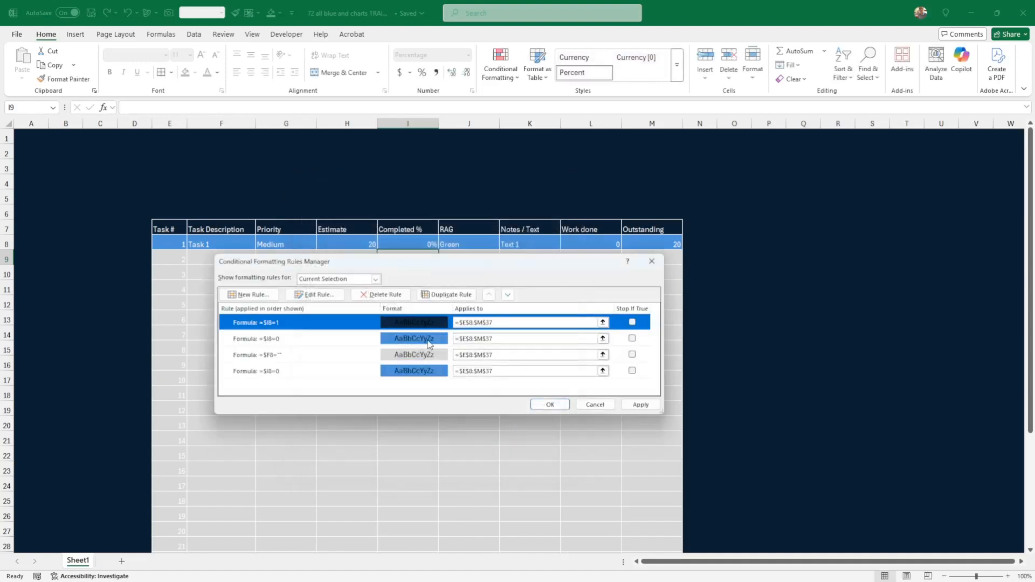
Change the second copied rule's formula to =AND($I8>0,$I8<1) to catch partly completed tasks
left_click(311, 340)
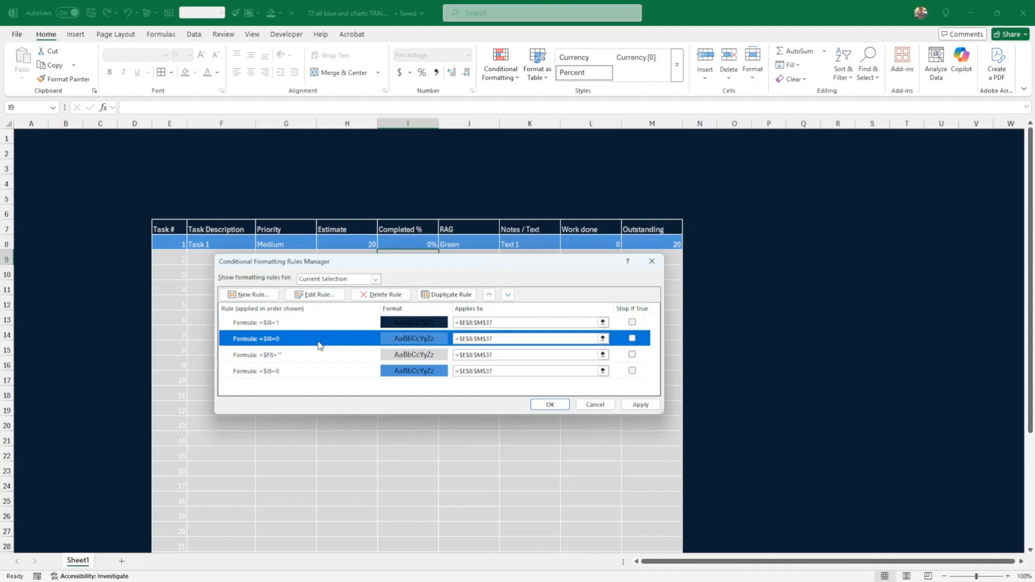
left_click(316, 295)
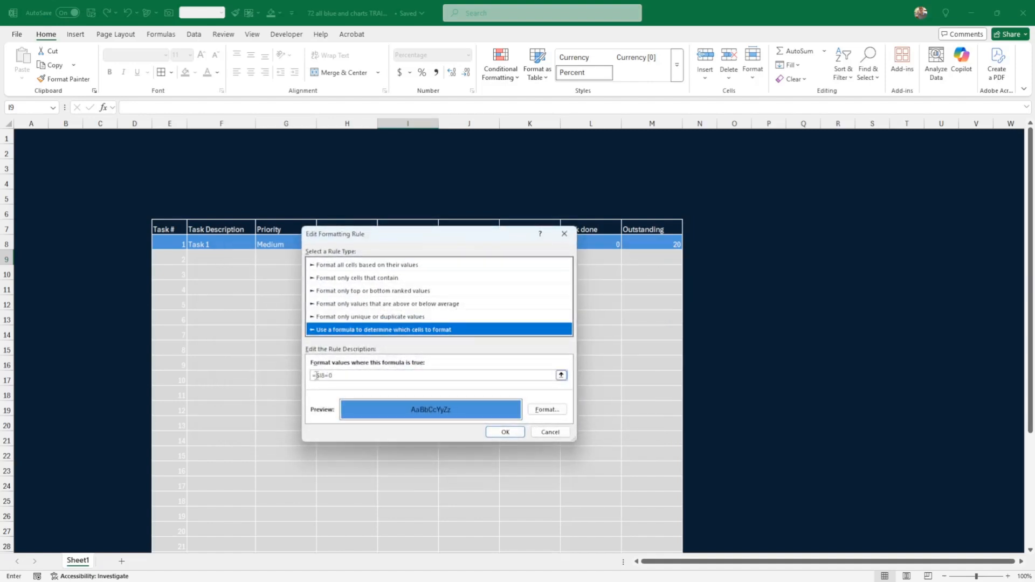
left_click(332, 374)
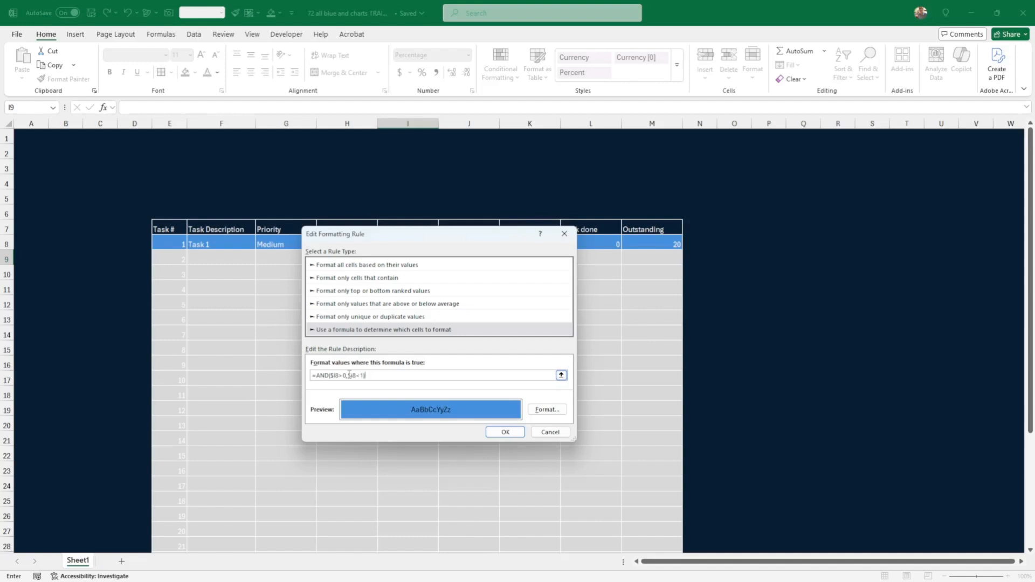
Give the partly completed rule a dark blue background fill and apply all the rules to the task rows
left_click(559, 411)
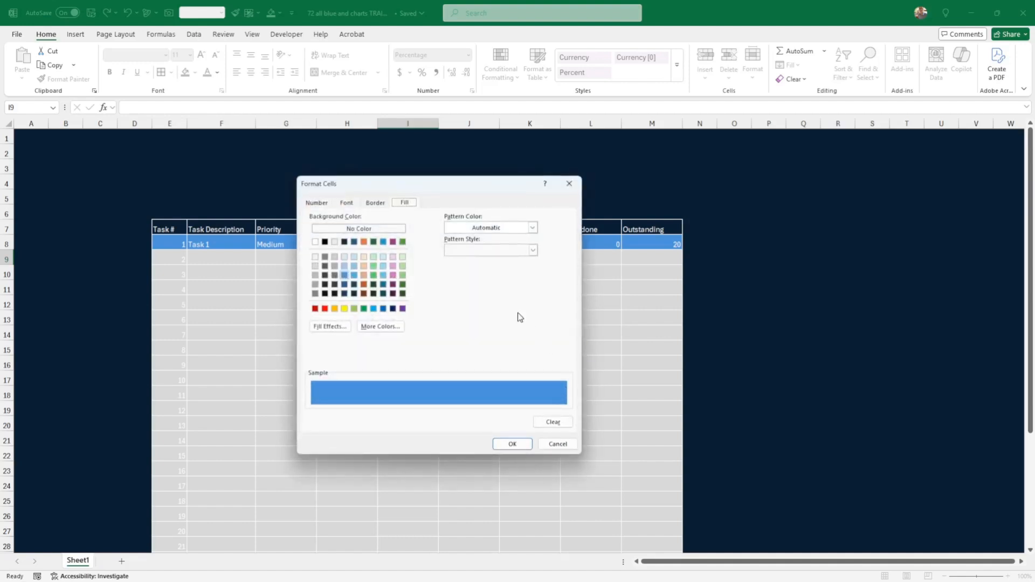
left_click(345, 242)
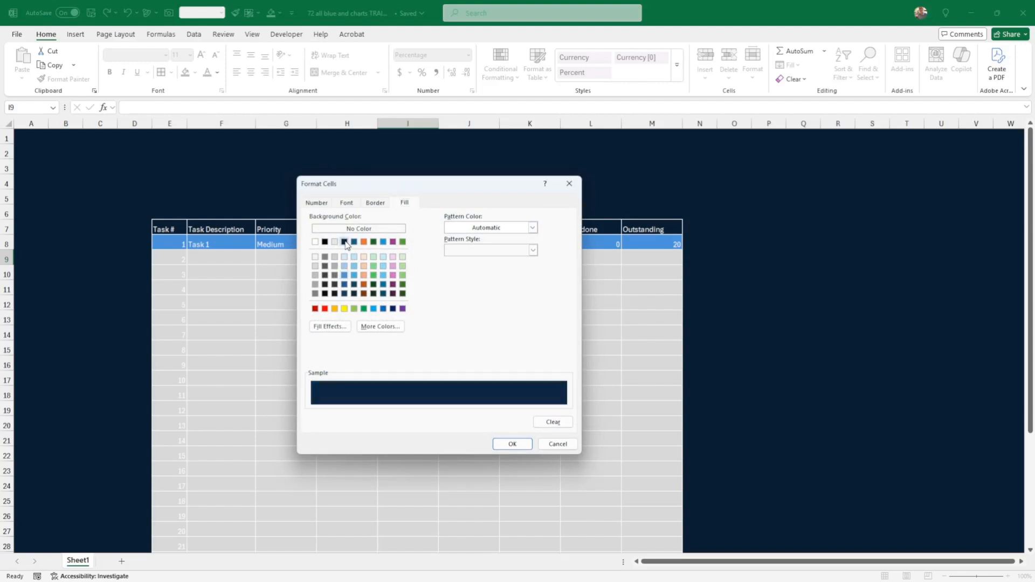
left_click(345, 285)
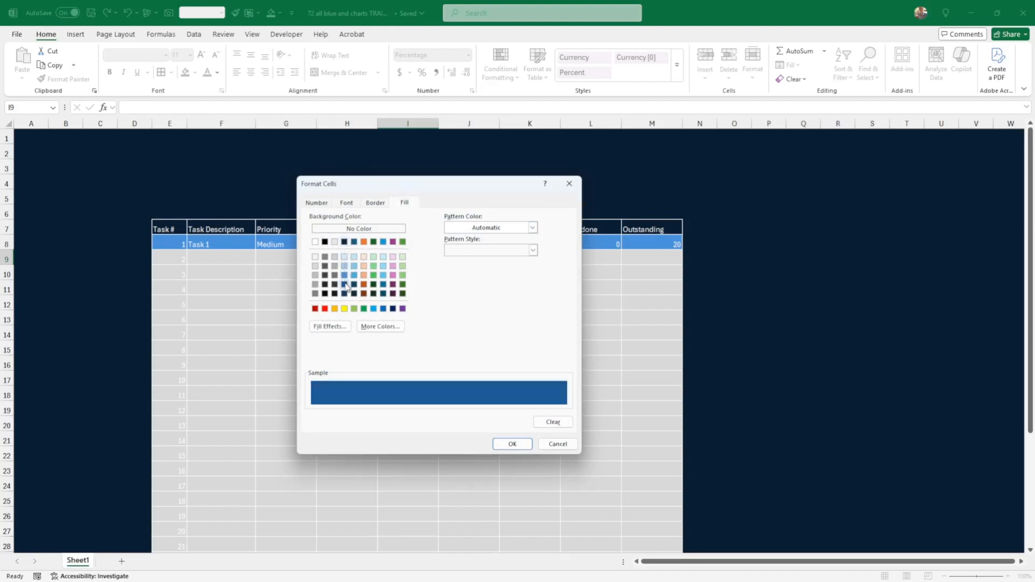
left_click(512, 444)
left_click(506, 433)
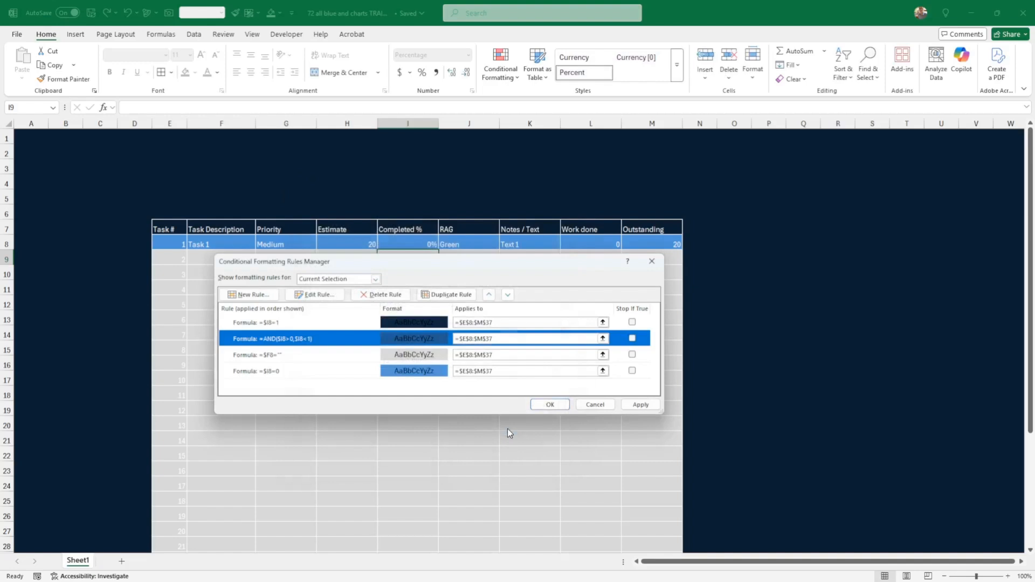
left_click(639, 405)
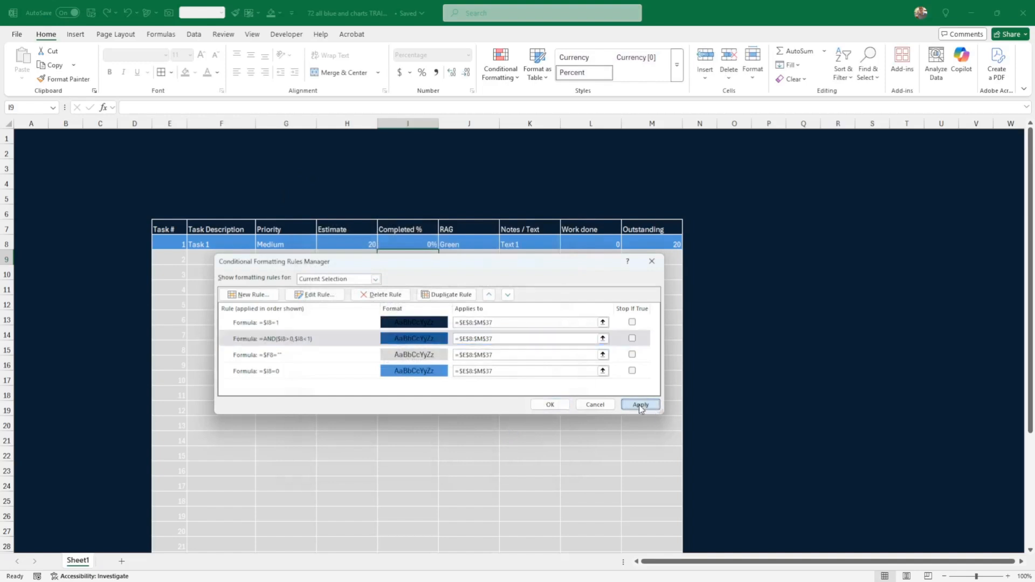
left_click(550, 405)
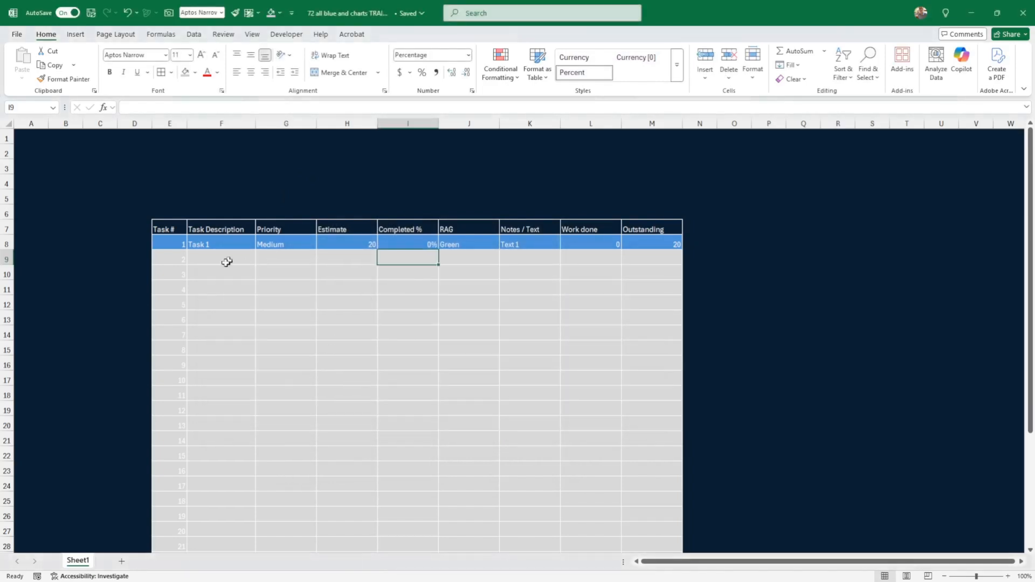
Fill the first task's row down to row 12, then set completed percentages of 50 in I9 and 100 in I10
left_click_drag(218, 244, 684, 308)
left_click(491, 302)
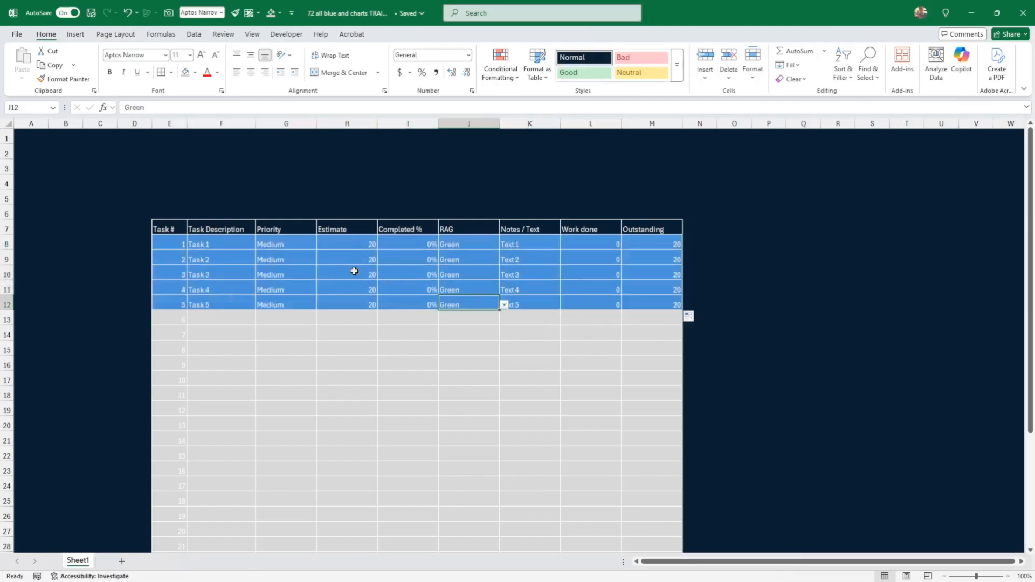
left_click(410, 258)
type("50")
key("Return")
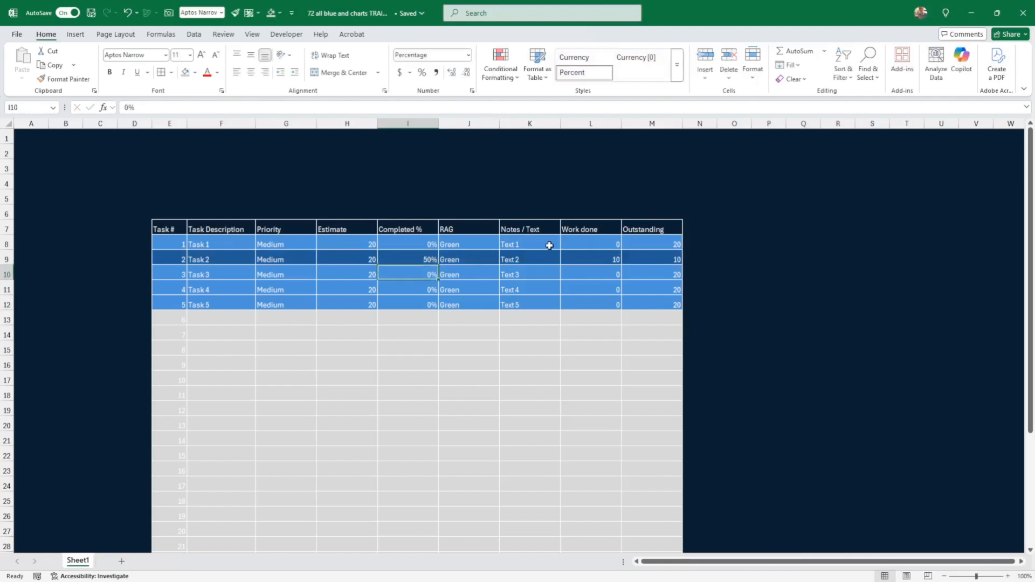
type("100")
key("Return")
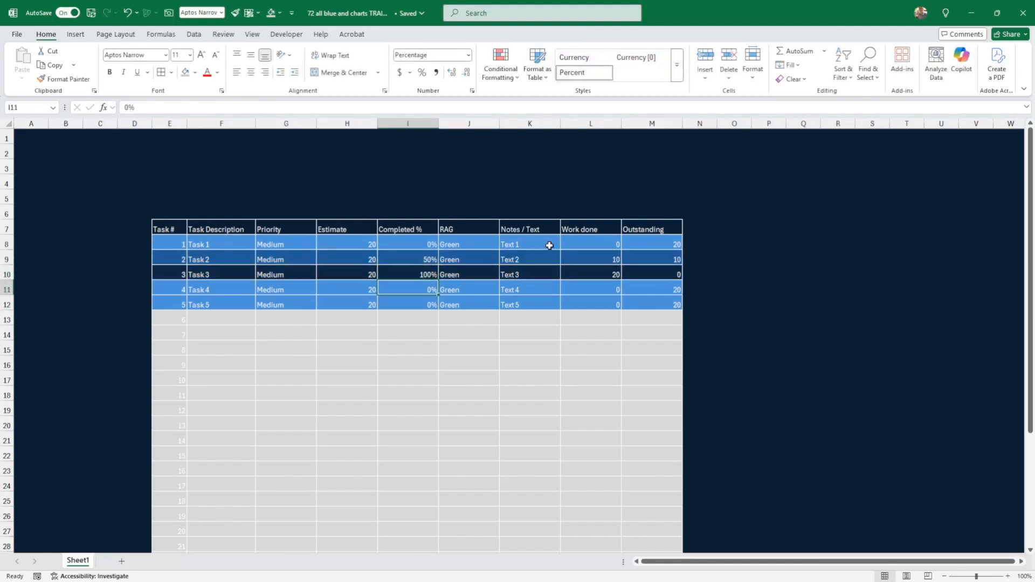
left_click(527, 249)
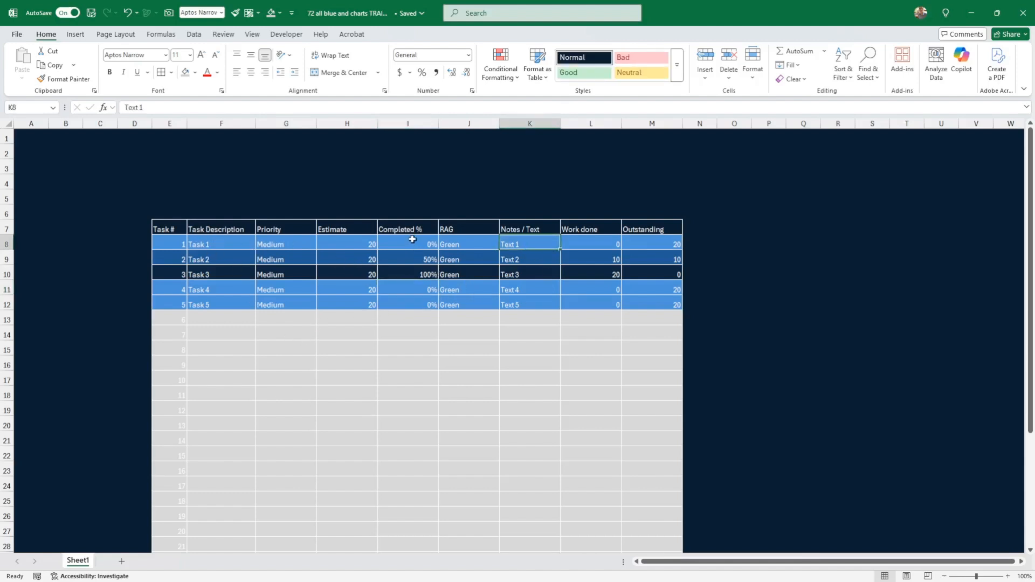
left_click_drag(413, 239, 411, 269)
left_click(418, 271)
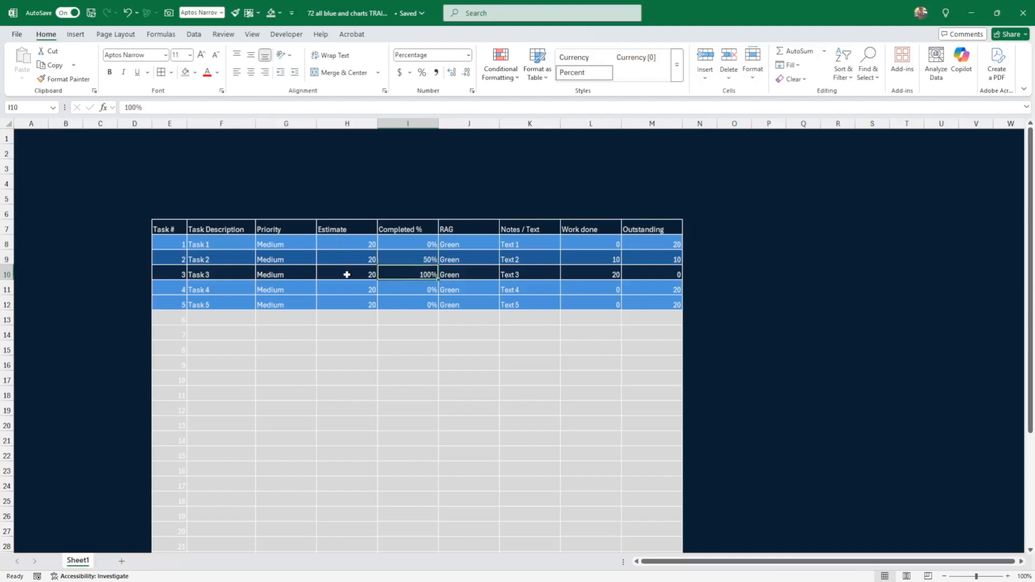
left_click(404, 322)
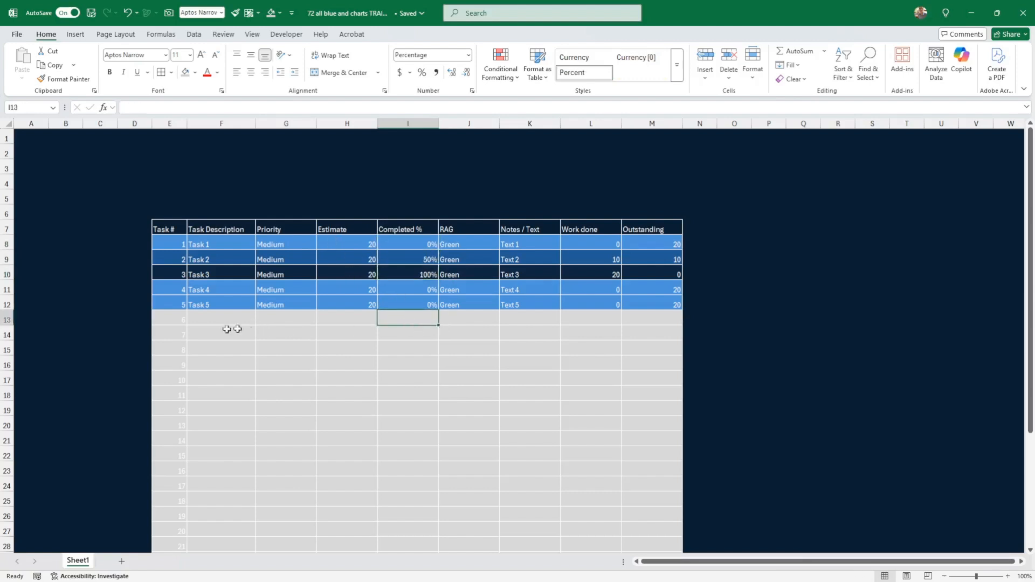
Centre the contents of the Task # column horizontally
scroll(233, 322, "down", 4)
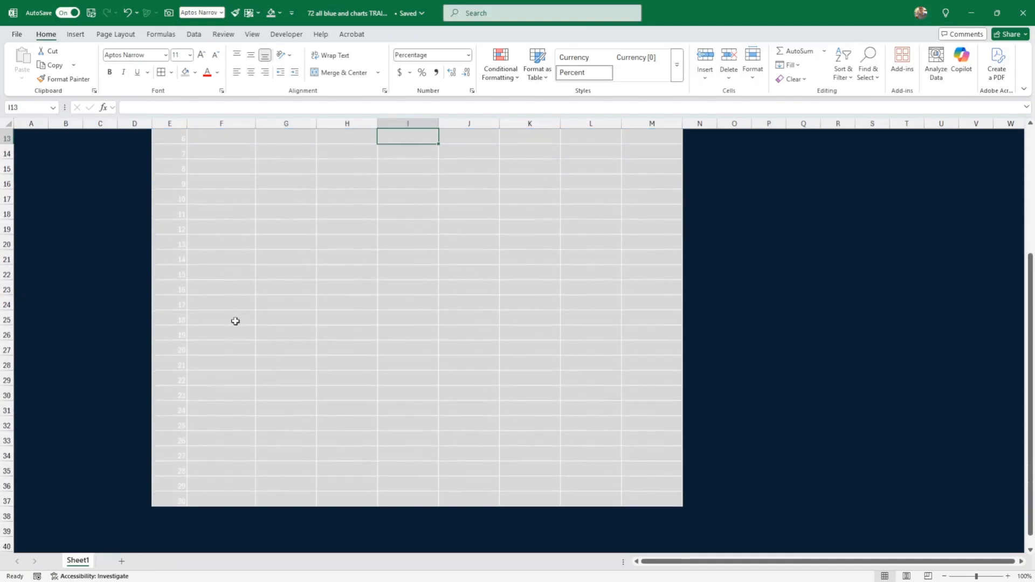
scroll(235, 321, "up", 2)
left_click(170, 123)
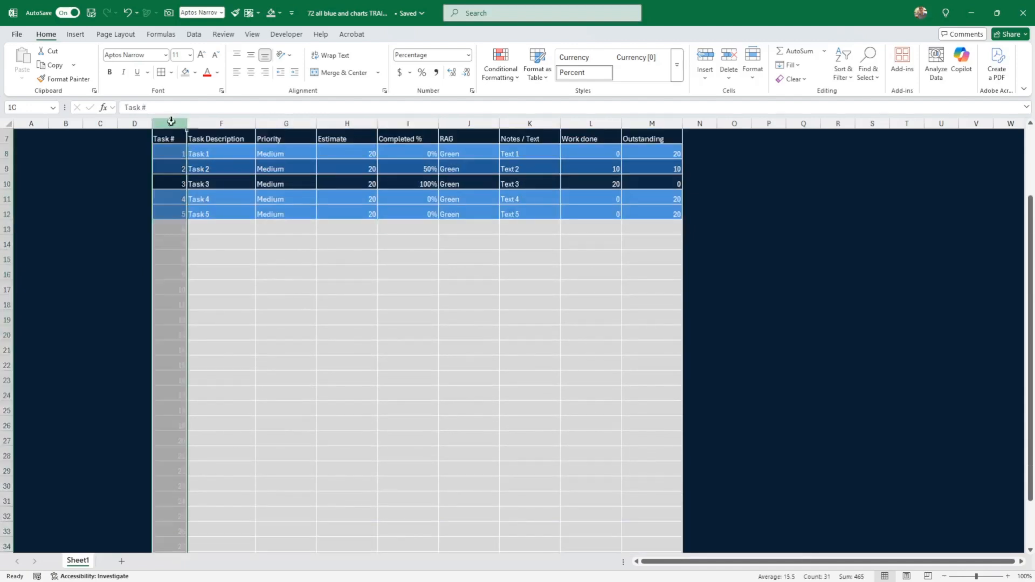
left_click(250, 73)
left_click(279, 229)
scroll(280, 229, "up", 2)
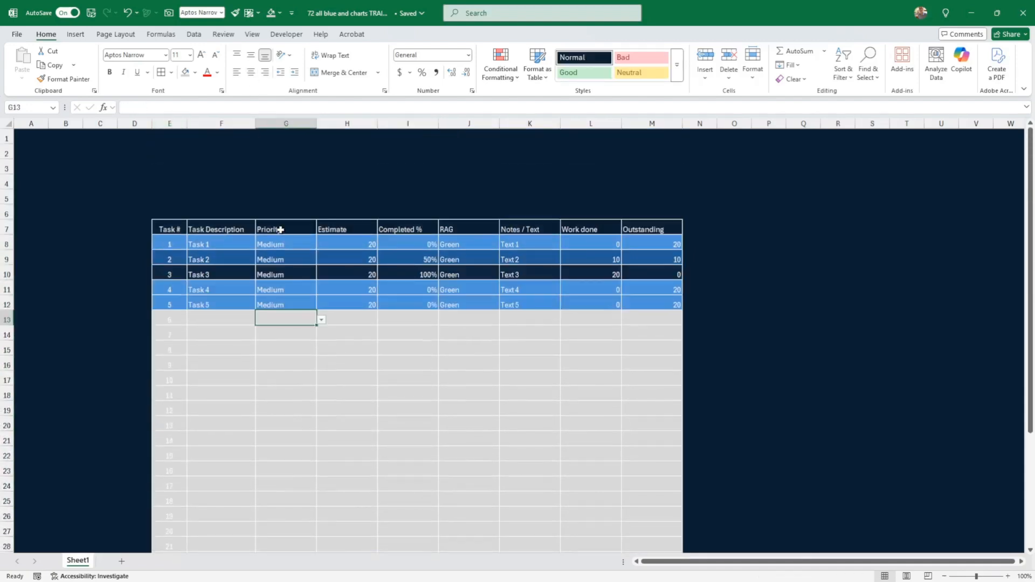
Narrow the Estimate column and centre the contents of the Estimate and Completed % columns
scroll(291, 221, "down", 1)
left_click(347, 124)
left_click_drag(377, 123, 357, 123)
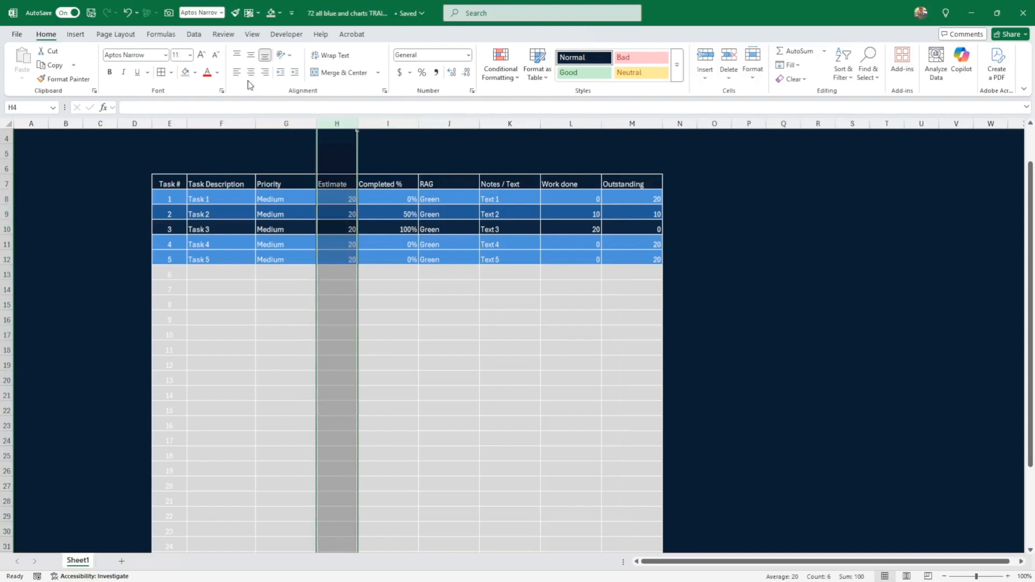
left_click(250, 72)
left_click(387, 124)
left_click(251, 74)
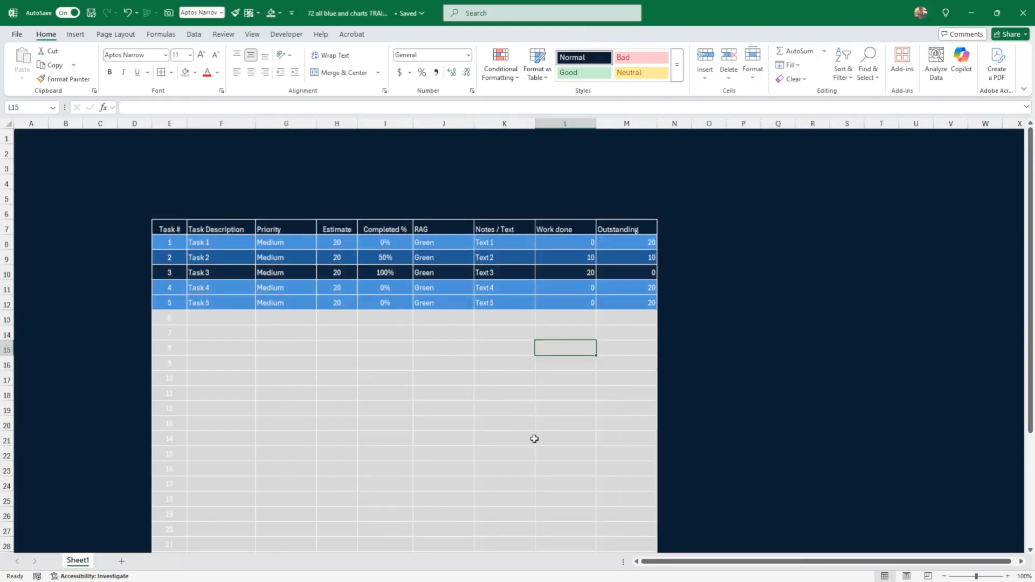
scroll(536, 435, "down", 3)
scroll(535, 435, "up", 3)
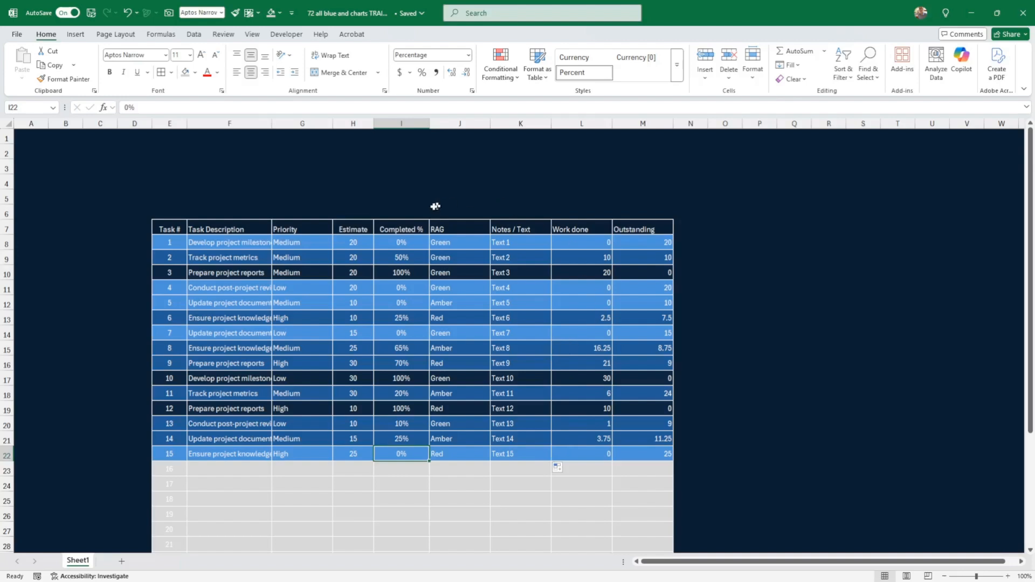
Insert a slightly widened column between Estimate and Completed % and head it Resource in I7
left_click(401, 123)
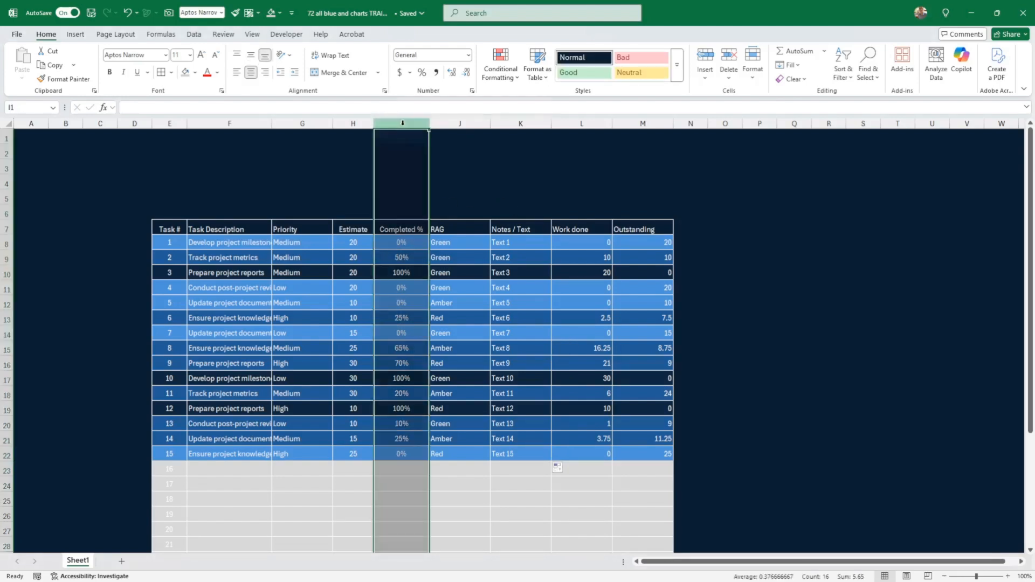
right_click(402, 123)
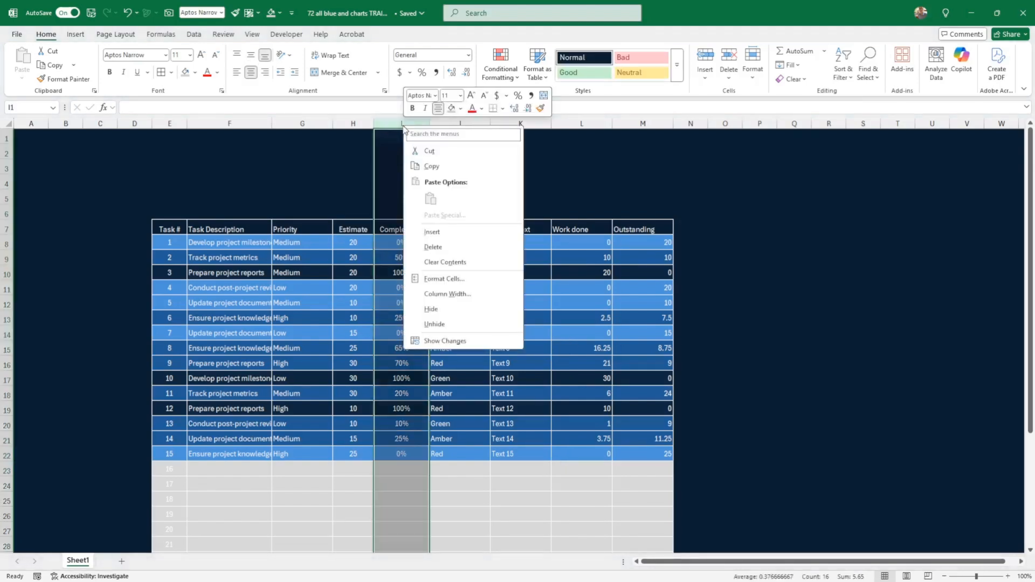
left_click(442, 233)
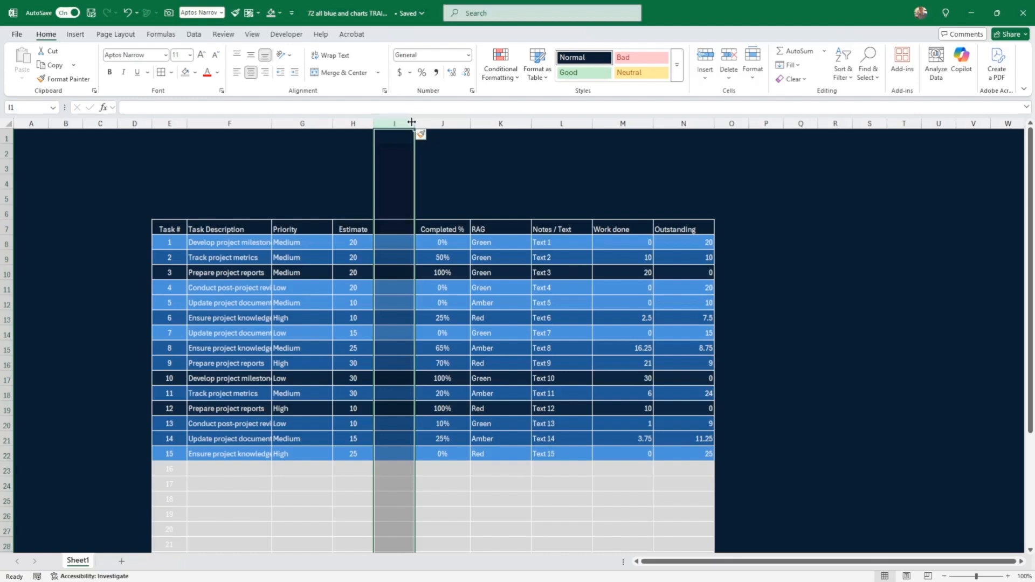
left_click_drag(412, 123, 426, 124)
left_click(398, 227)
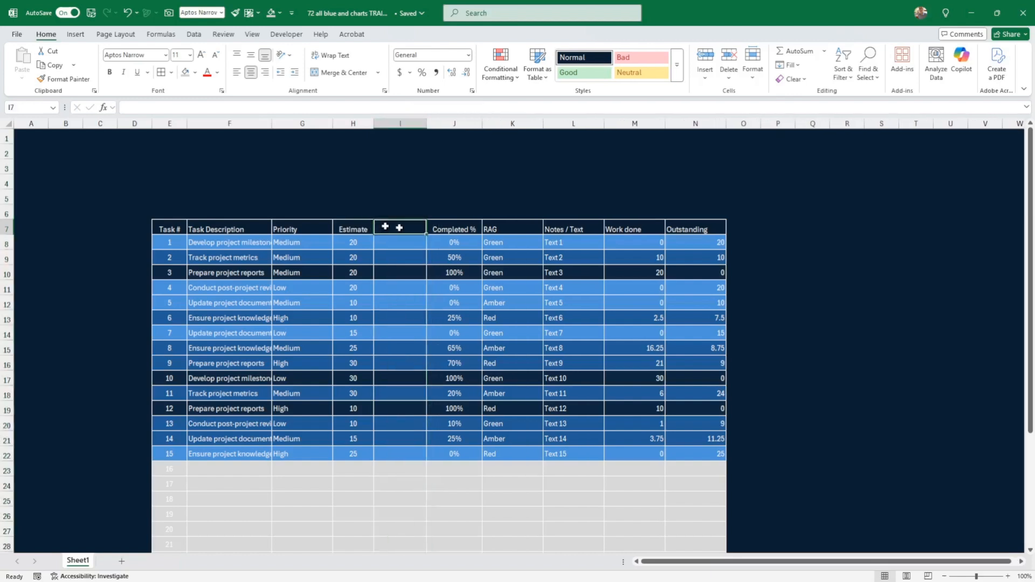
type("Res")
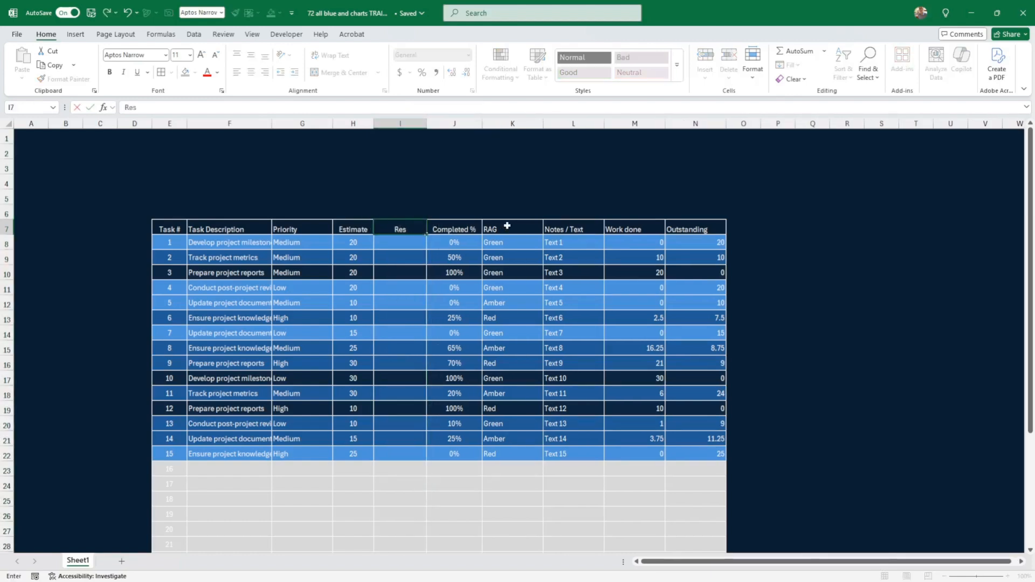
type("ource")
key("ctrl+Return")
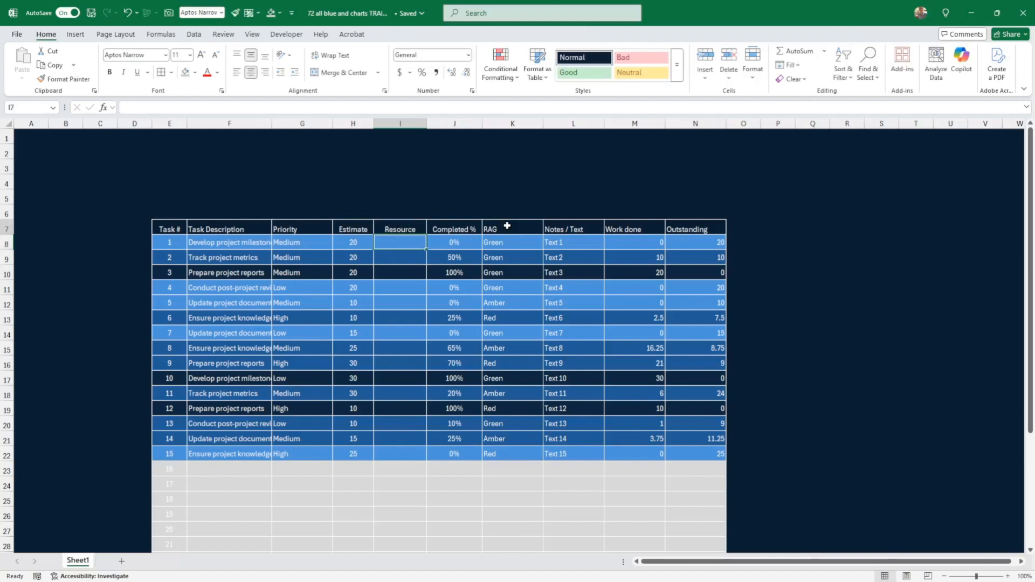
Middle-align the table's header row vertically, from Task # to Outstanding
left_click_drag(701, 232, 167, 231)
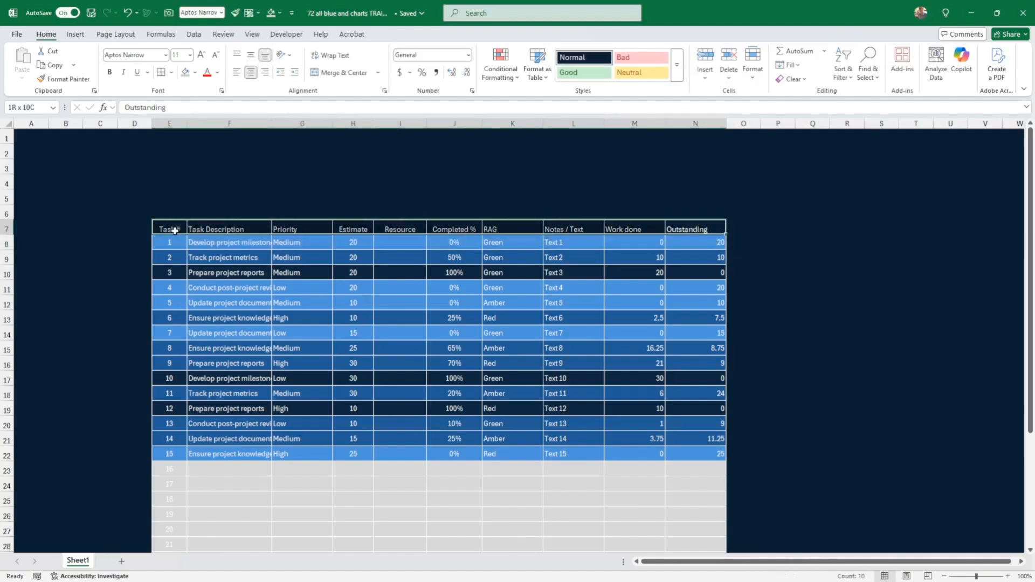
left_click(250, 55)
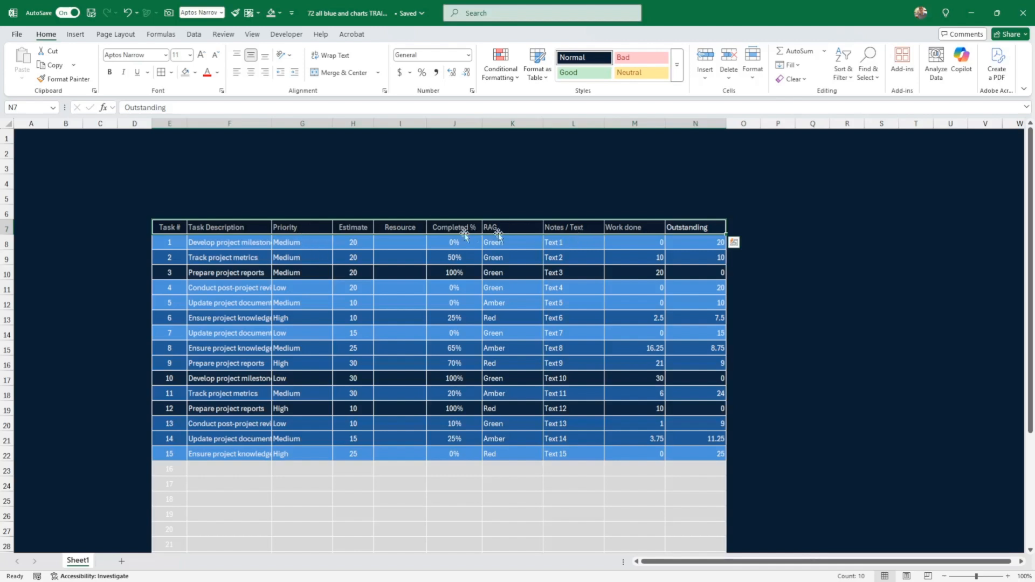
left_click(410, 246)
left_click_drag(400, 240, 381, 492)
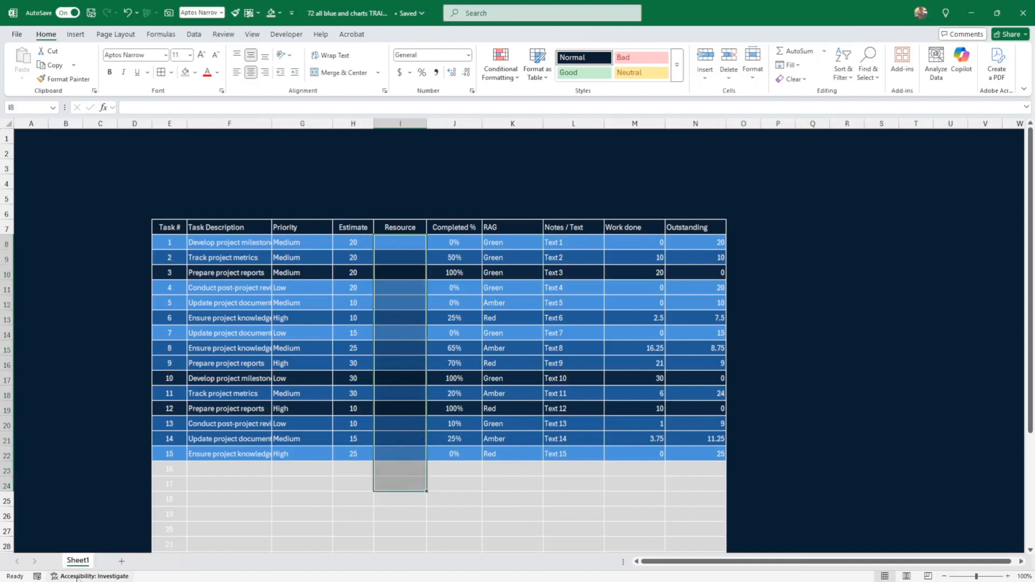
Add a new worksheet and name it Settings
left_click(122, 563)
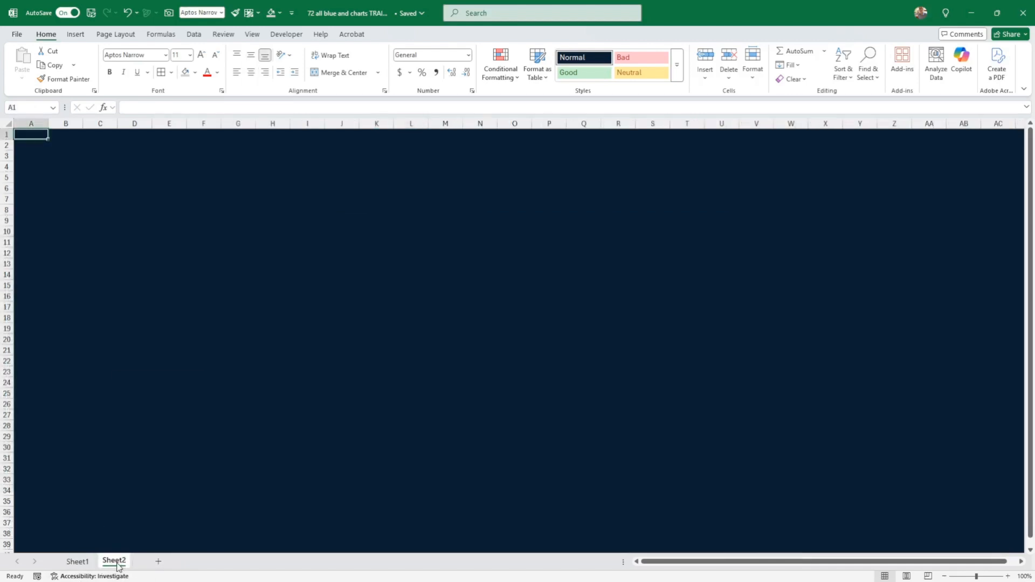
right_click(119, 565)
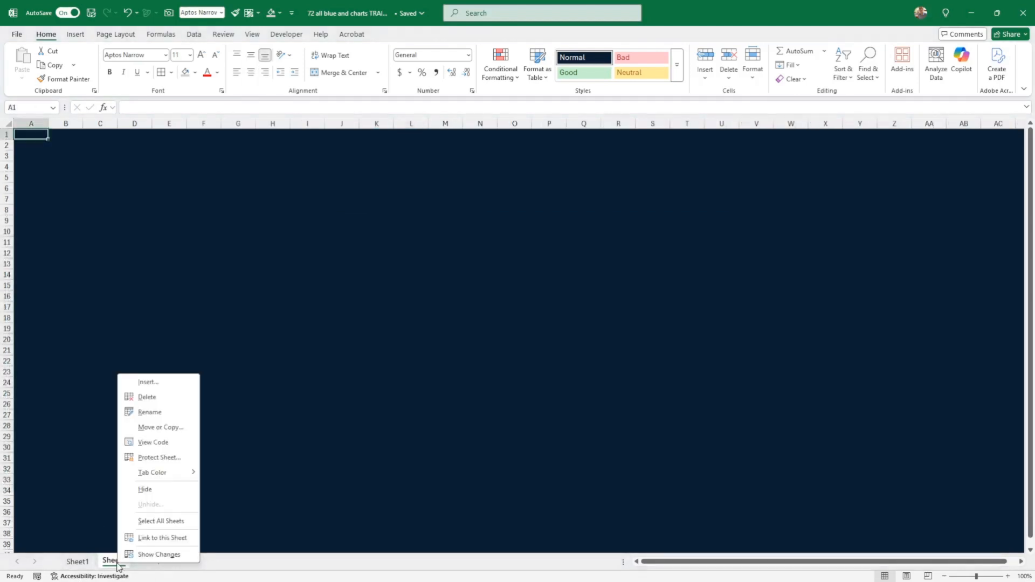
left_click(149, 412)
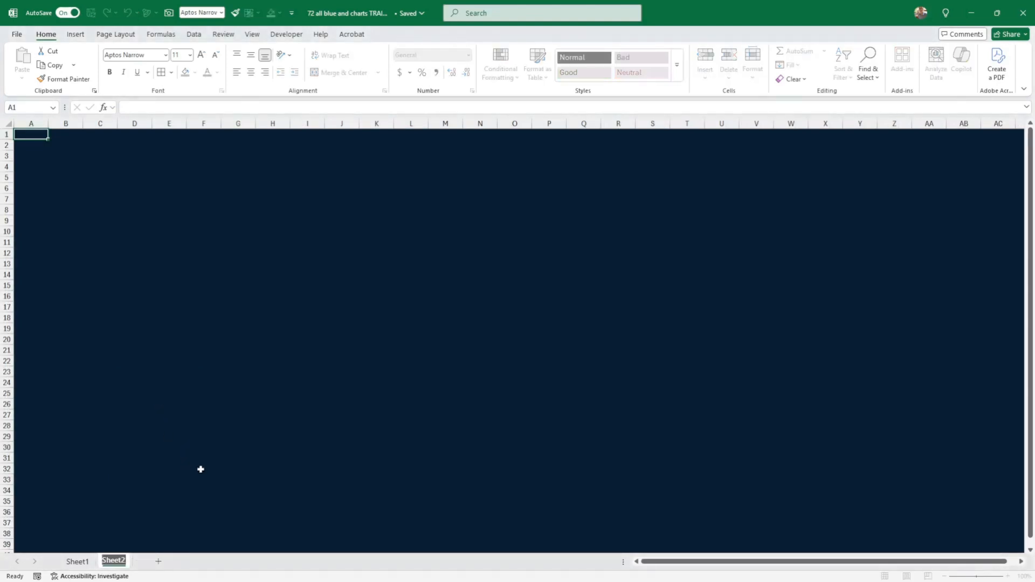
type("Settings")
key("Return")
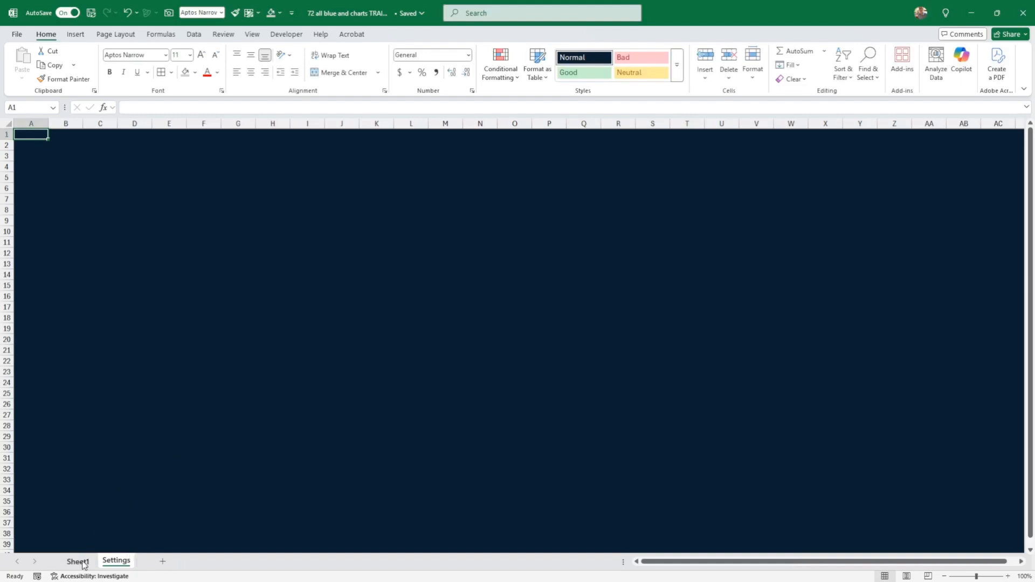
Rename Sheet1 as Dashboard
left_click(80, 561)
left_click(123, 405)
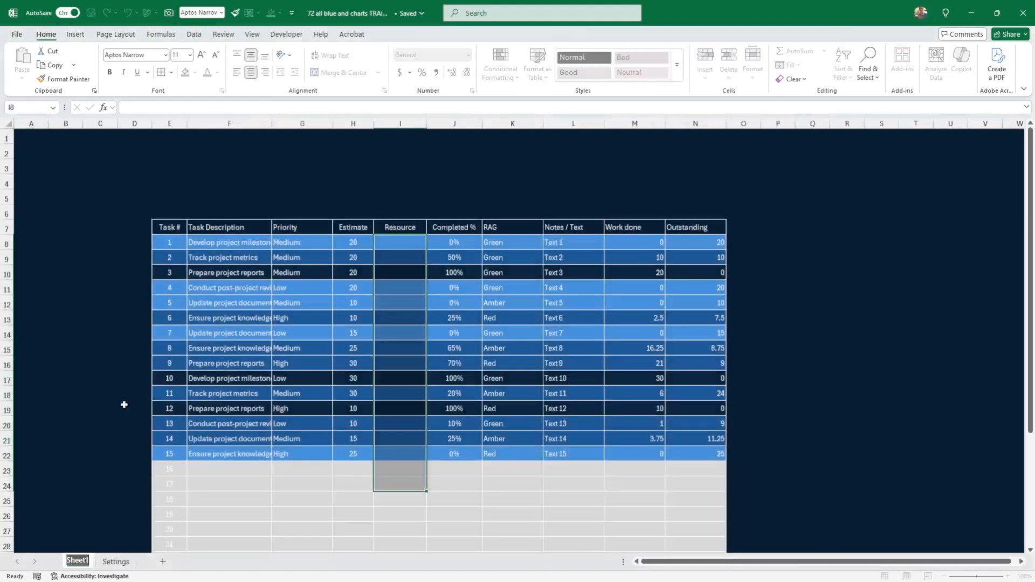
type("Dashboard")
key("Return")
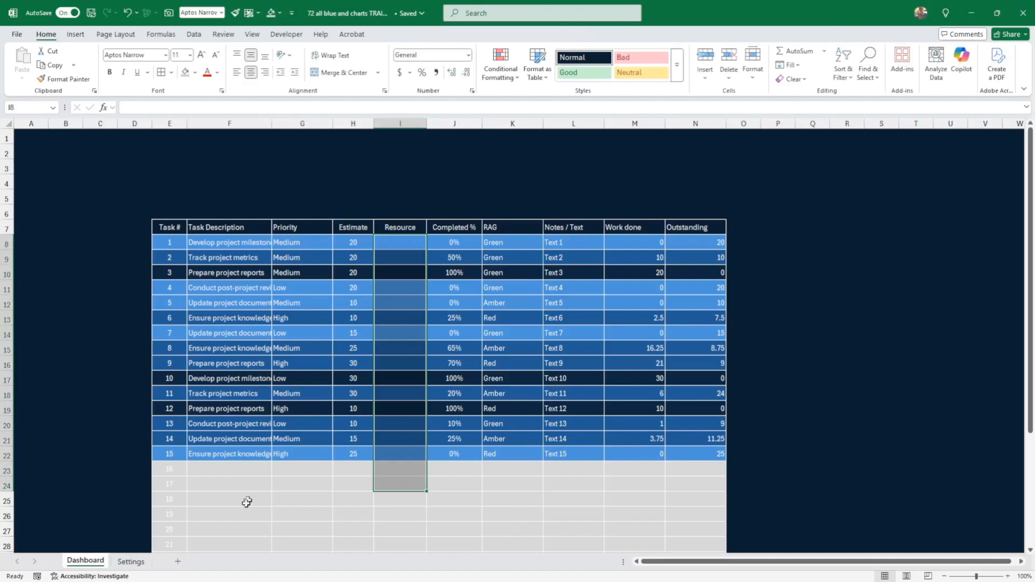
On the Settings sheet, widen column F and format F10:F20 with outline and inside borders and a light blue fill
left_click(132, 561)
left_click(205, 229)
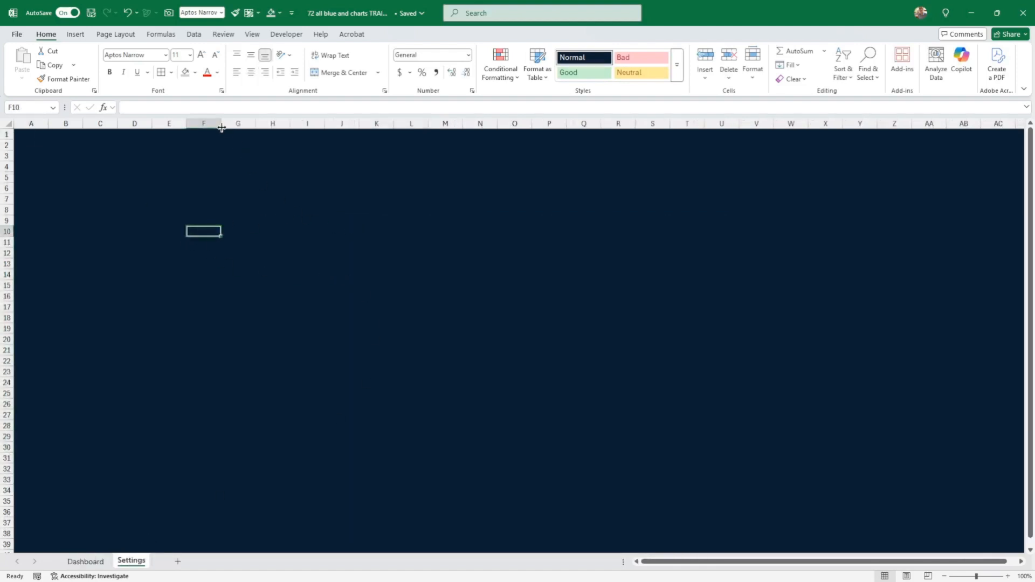
left_click_drag(221, 123, 247, 123)
left_click_drag(238, 231, 225, 342)
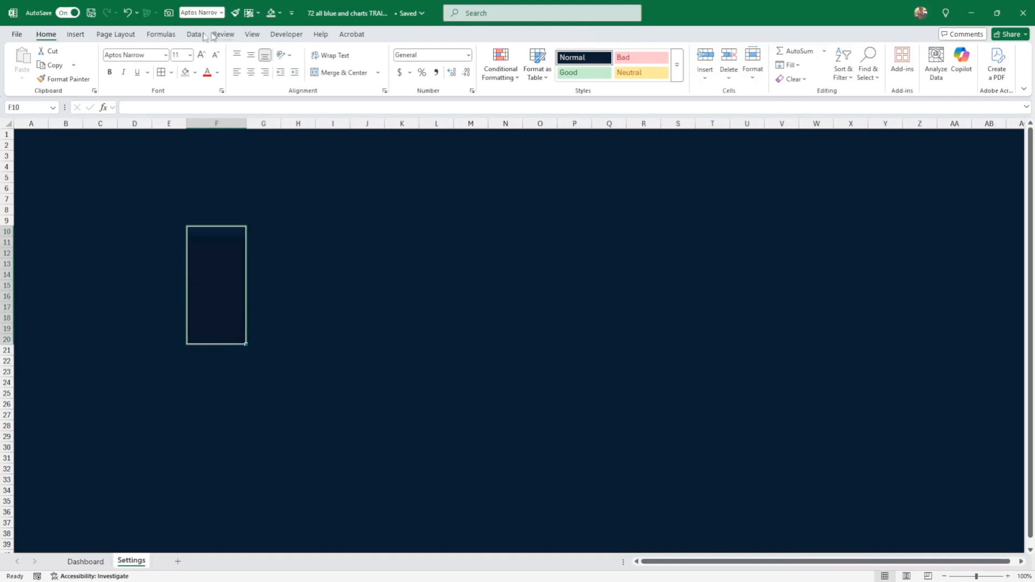
key("ctrl+1")
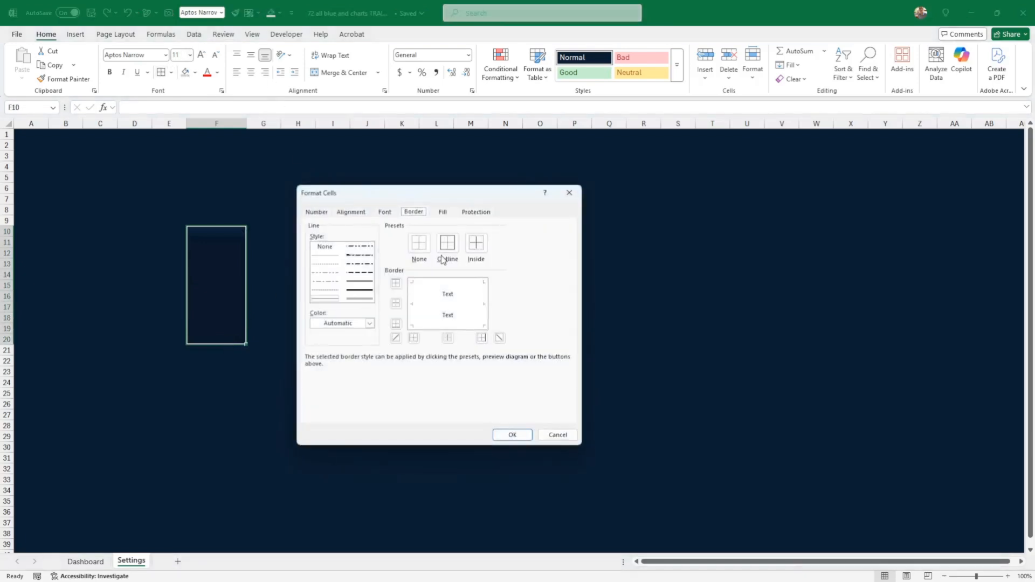
left_click(442, 258)
left_click(476, 244)
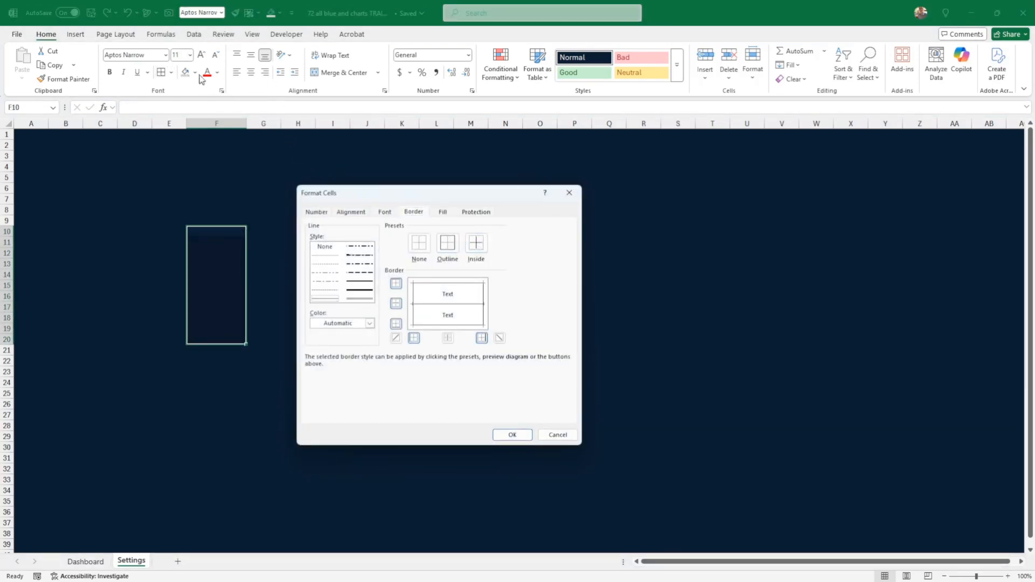
left_click(444, 213)
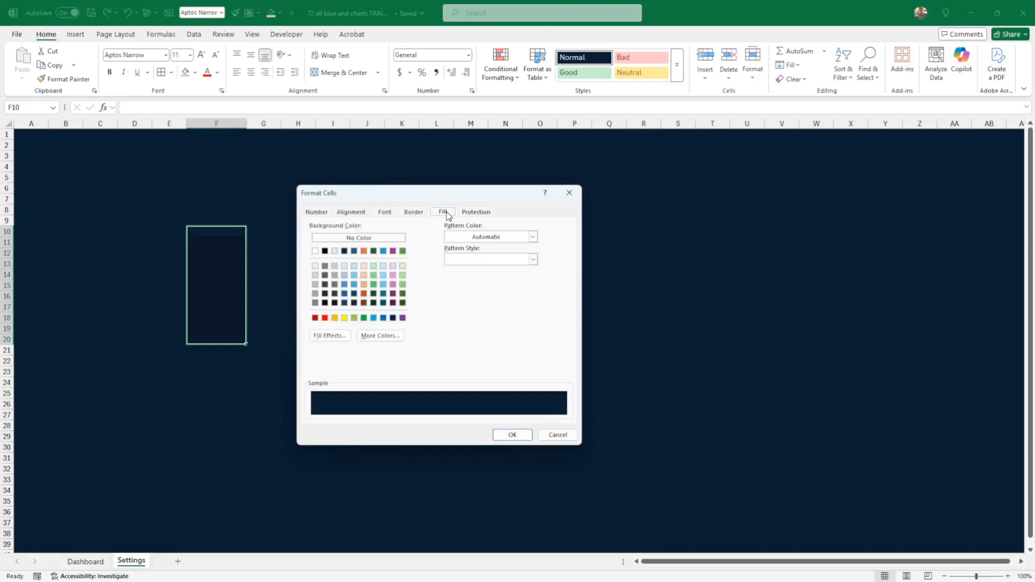
left_click(344, 274)
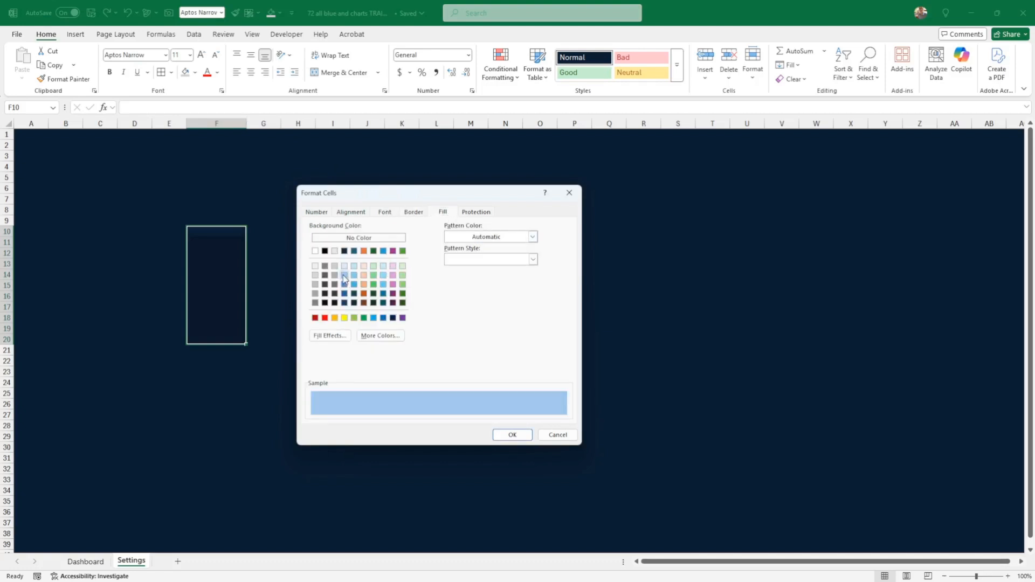
left_click(532, 437)
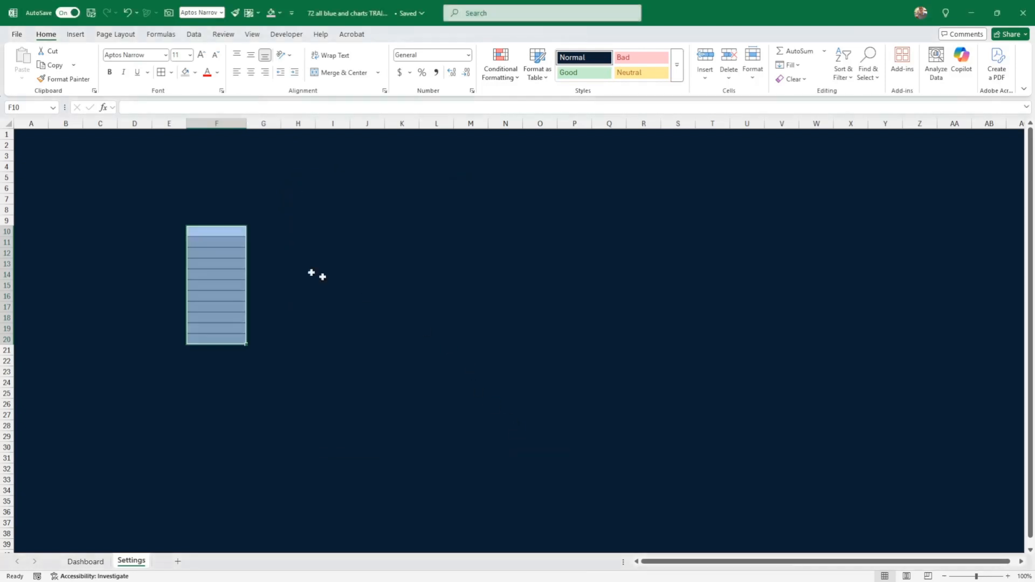
Enter the bold heading Resources in F9, above the light blue cells
left_click(232, 221)
type("Re")
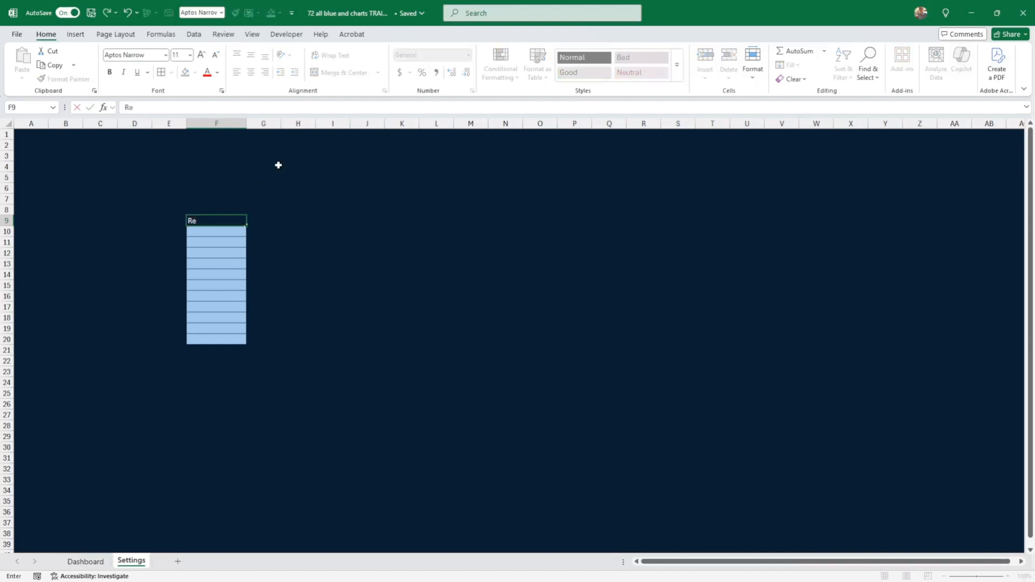
type("sources")
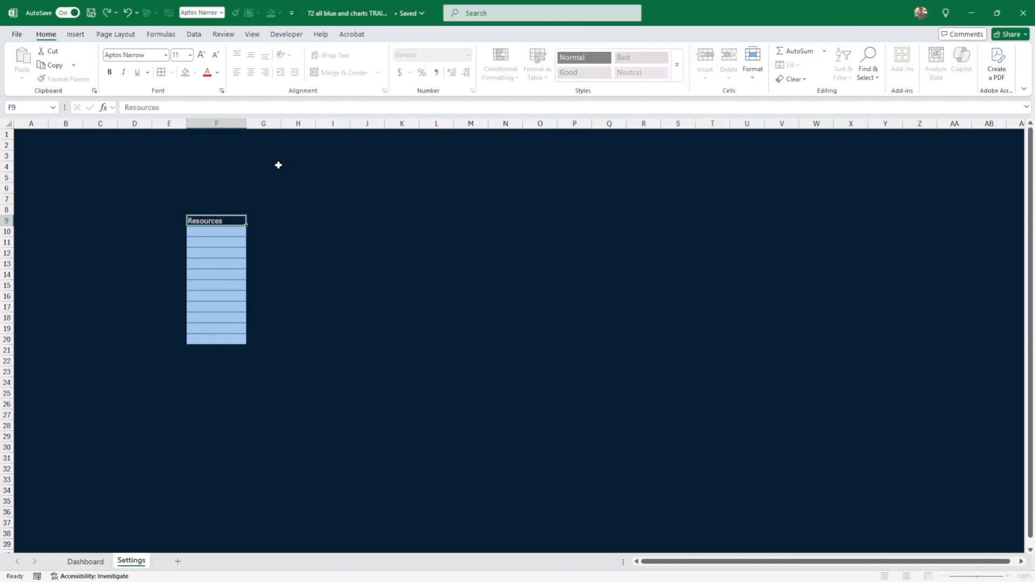
key("ctrl+Return")
key("ctrl+b")
key("Return")
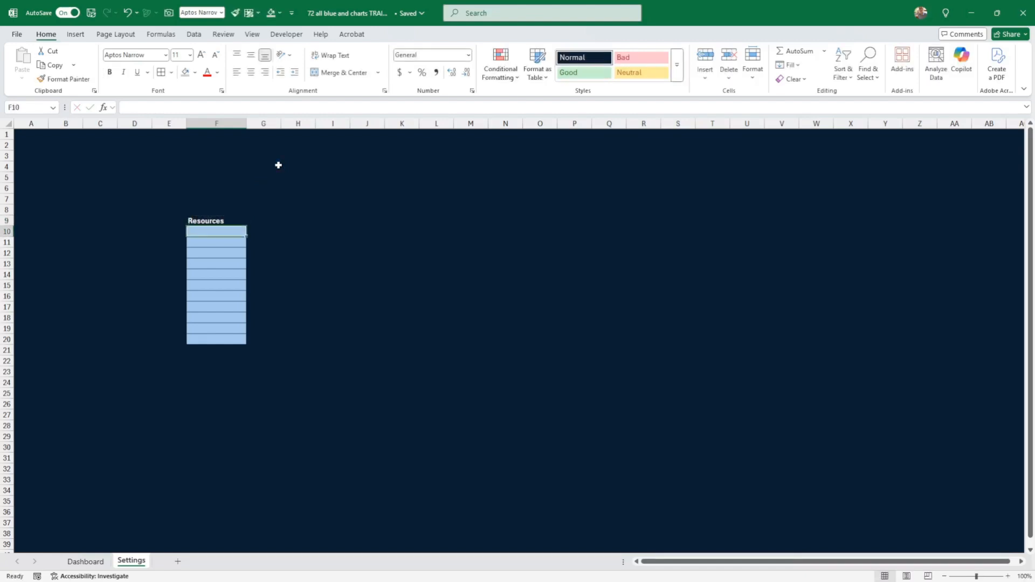
Copy the six resource names from the other window into F10:F15 and set their font colour to black
key("alt+Tab")
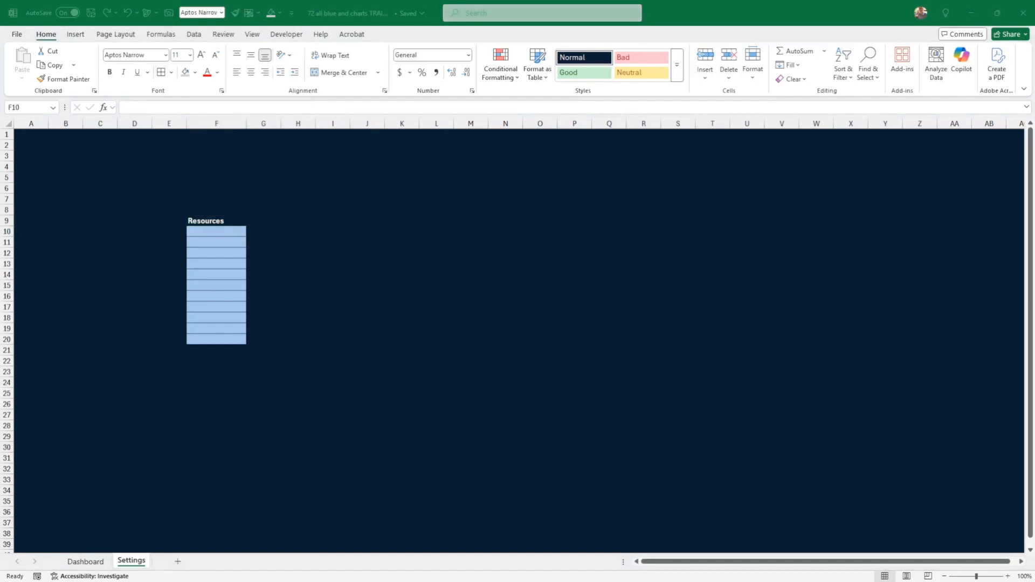
left_click(215, 232)
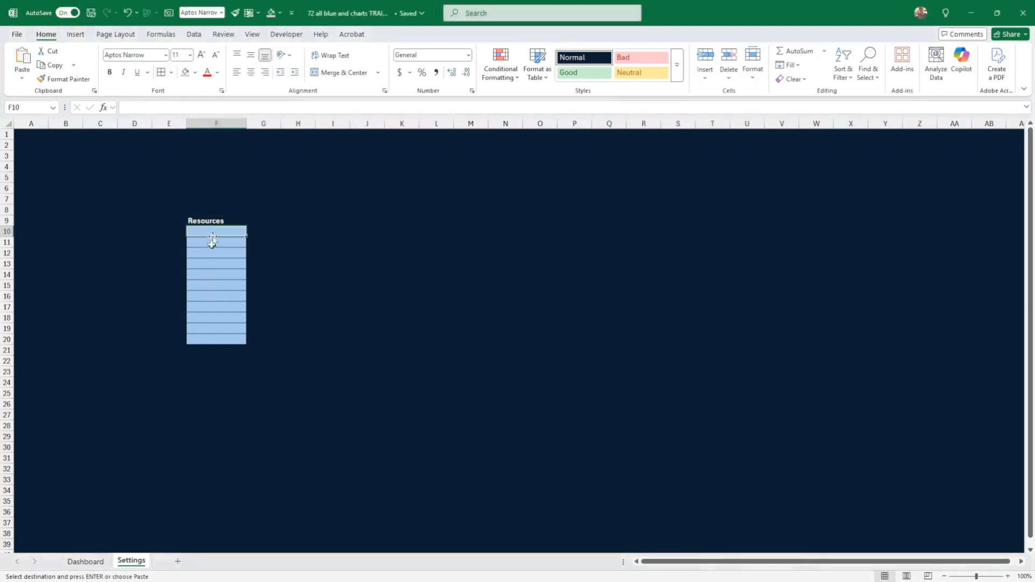
right_click(216, 231)
left_click(258, 300)
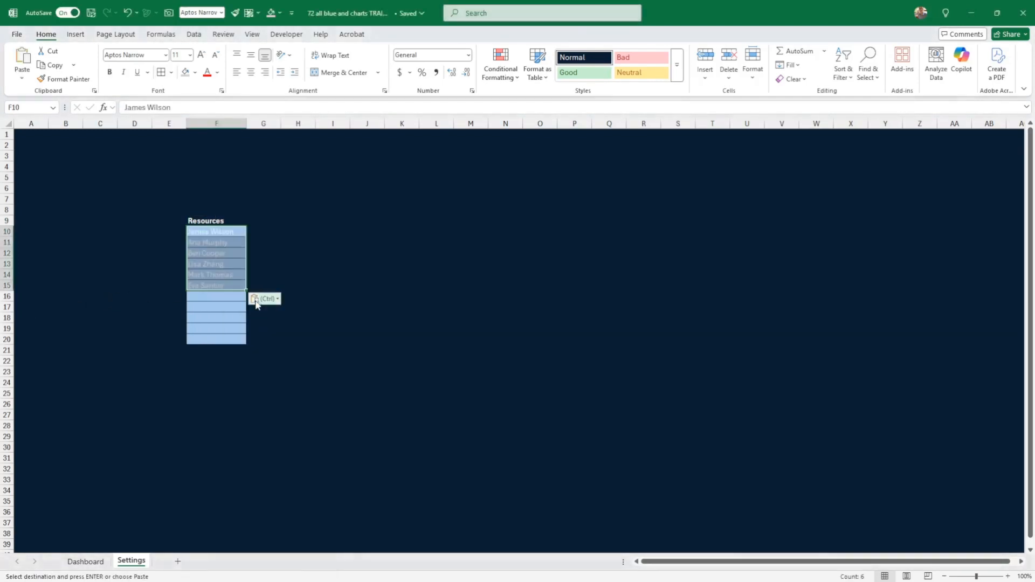
left_click(217, 72)
left_click(221, 111)
left_click(302, 210)
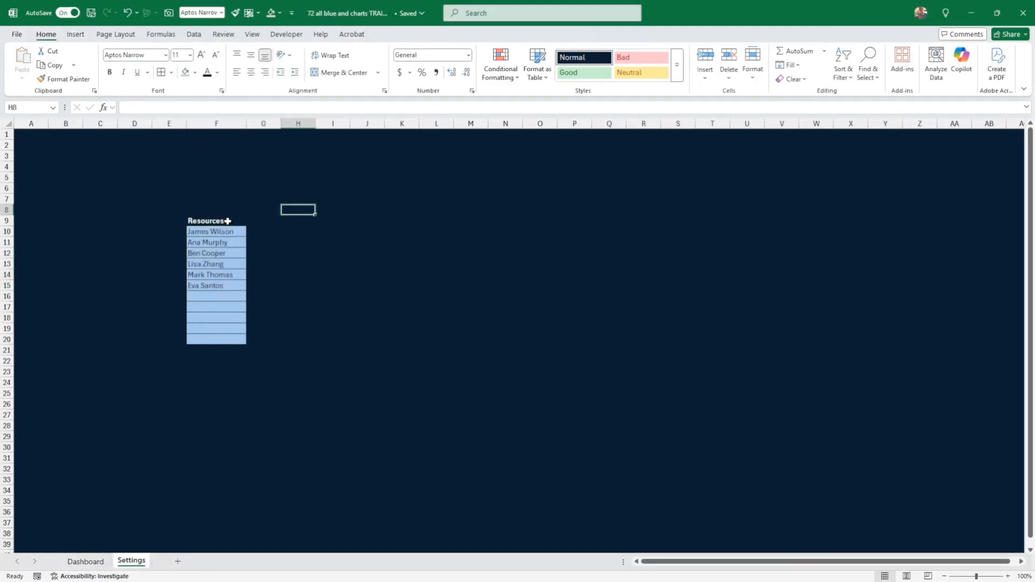
left_click_drag(227, 226, 224, 285)
left_click(253, 424)
On the Dashboard sheet, add list data validation to I8 in the Resource column with the source =Settings!$F$10:$F$20
left_click(85, 561)
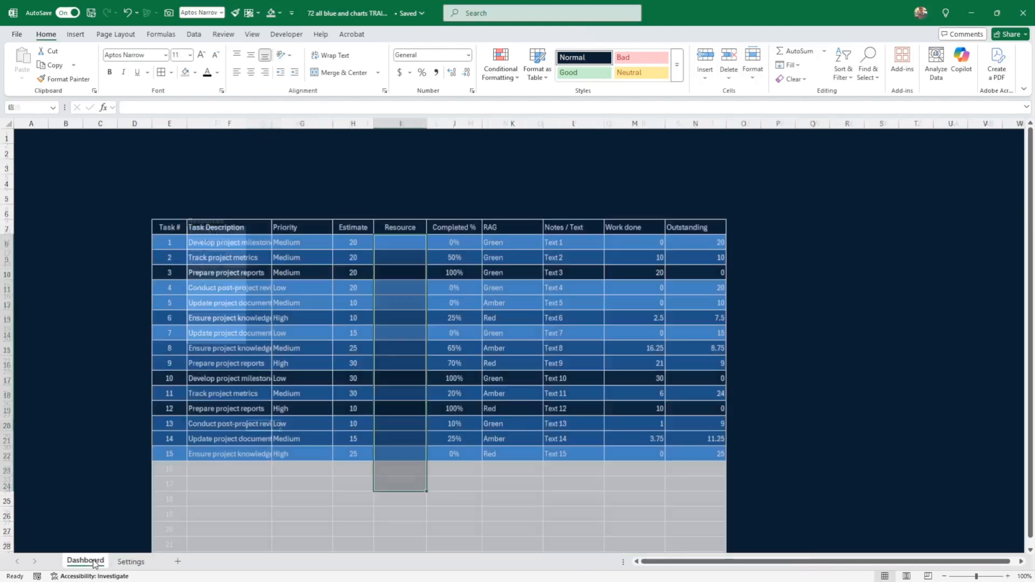
left_click(411, 244)
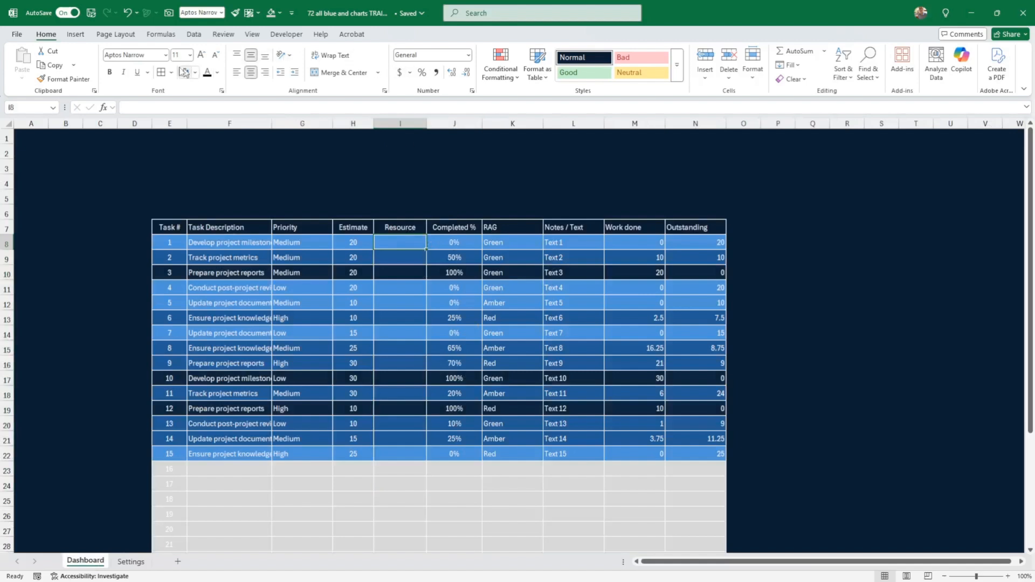
left_click(194, 34)
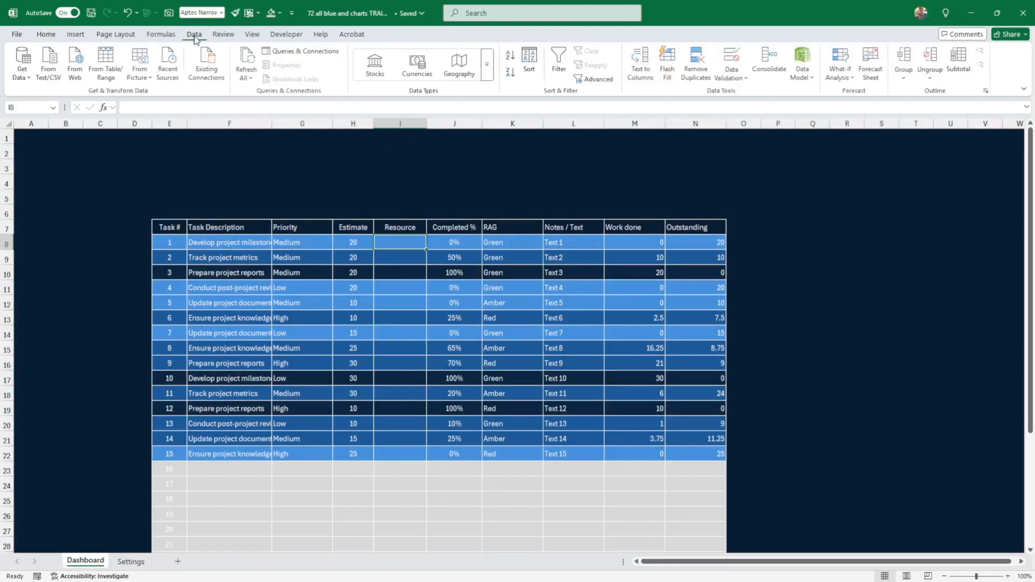
left_click(731, 75)
left_click(763, 92)
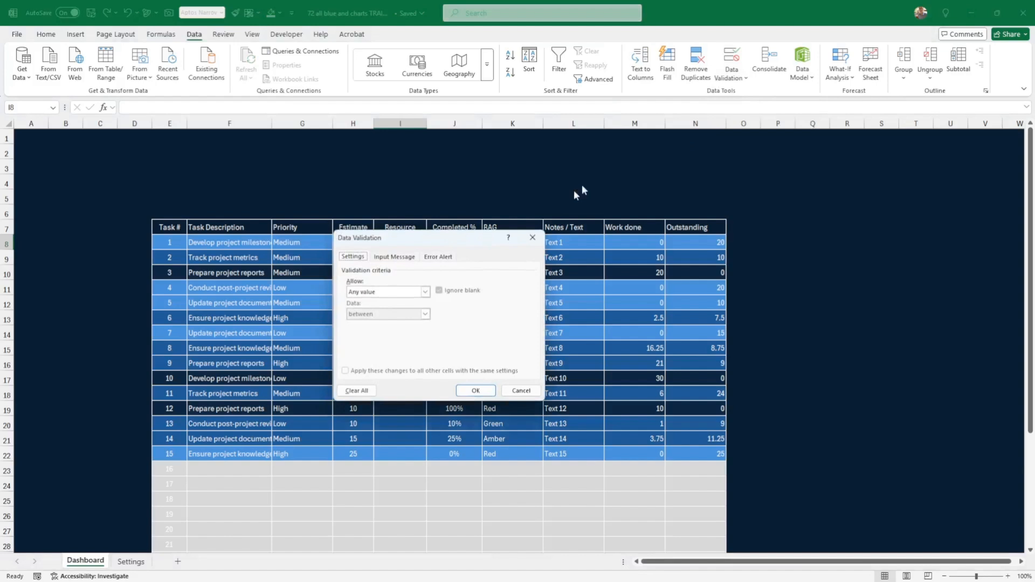
left_click(425, 291)
left_click(397, 322)
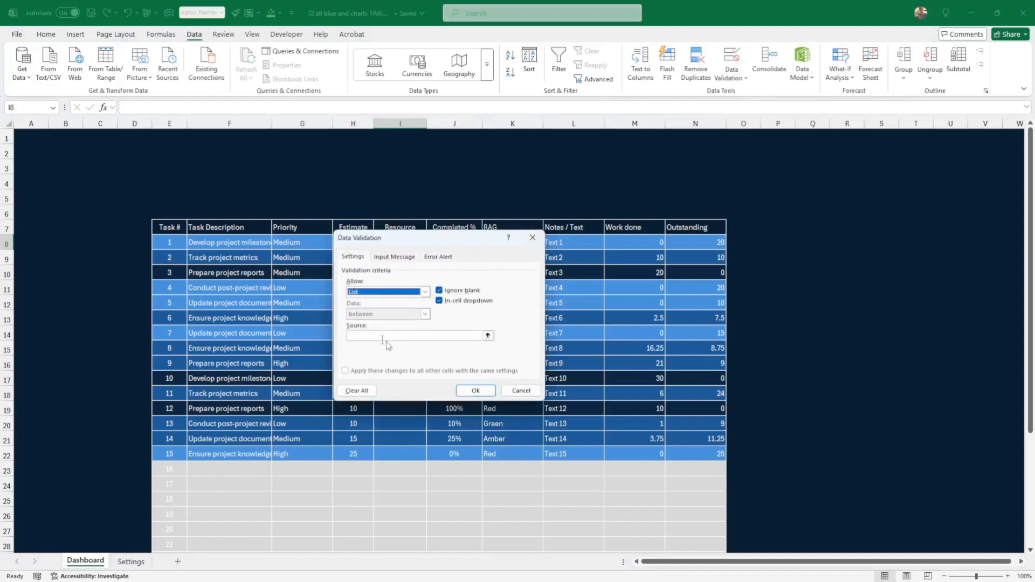
left_click(355, 335)
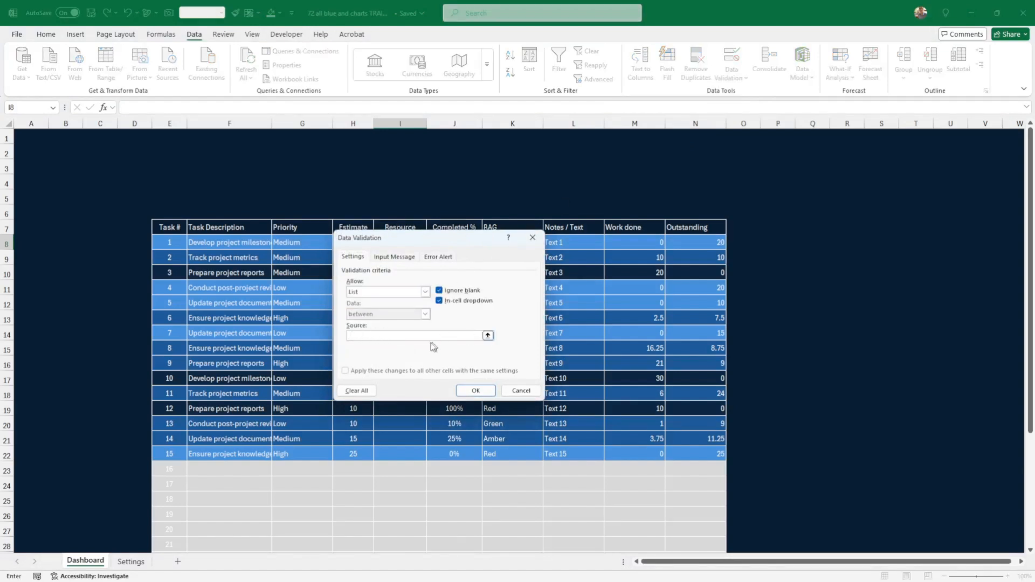
left_click(128, 562)
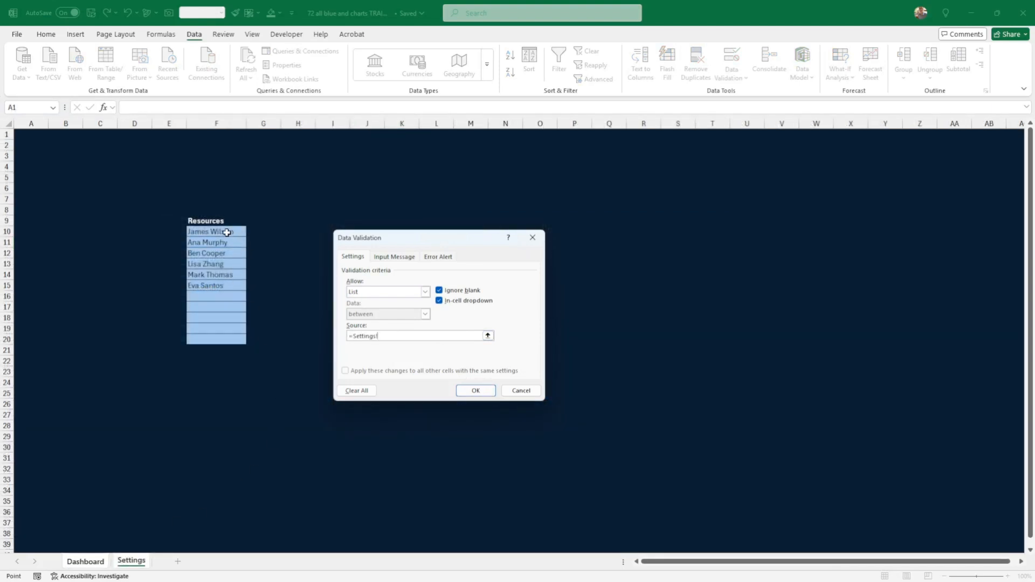
left_click_drag(227, 232, 223, 338)
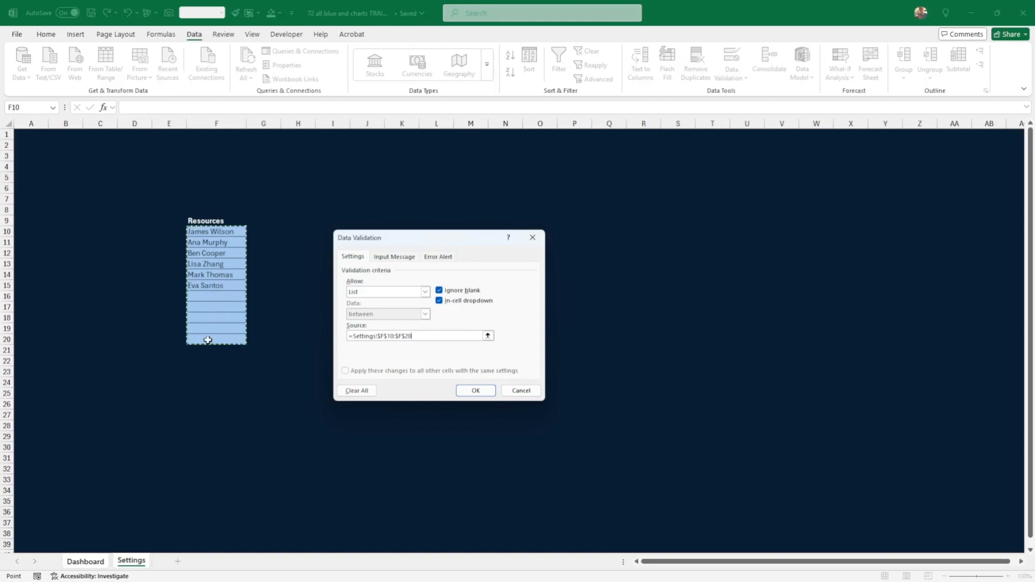
left_click(475, 391)
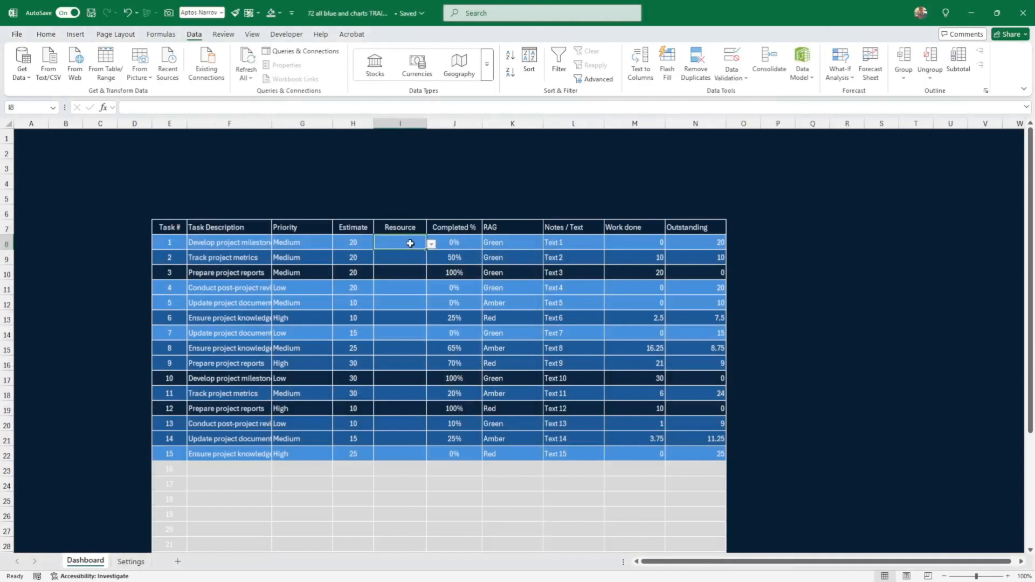
Try the Resource dropdown in I8 by picking the first listed resource
left_click(431, 245)
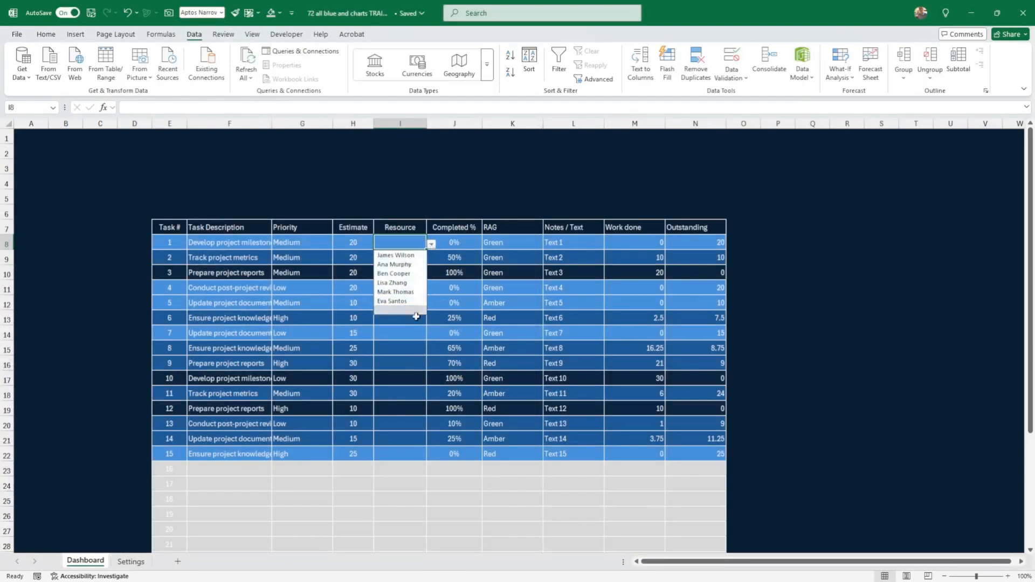
left_click(395, 255)
left_click(426, 258)
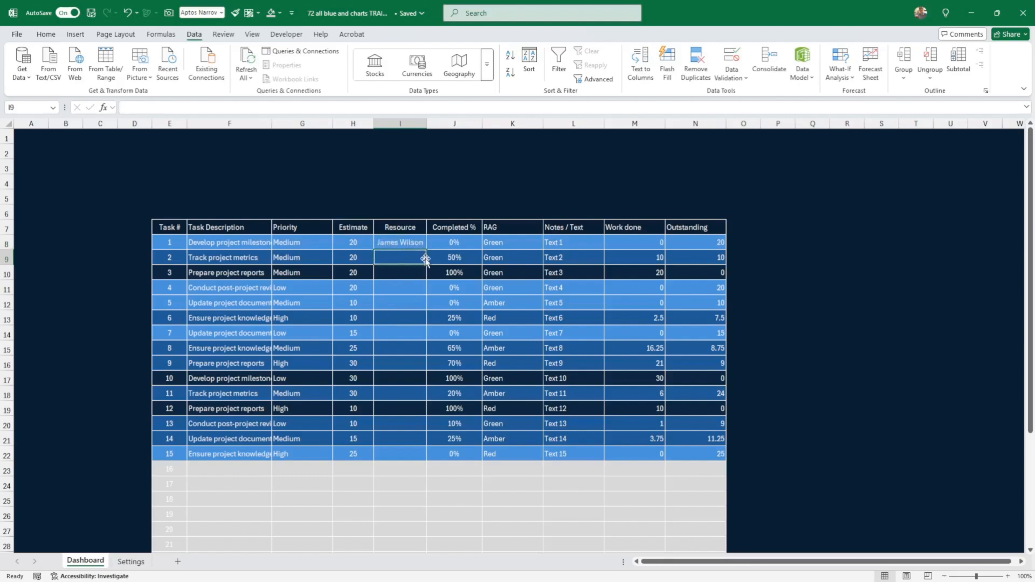
Clear the entry in I8 and fill its dropdown down the Resource column to I37
left_click(416, 246)
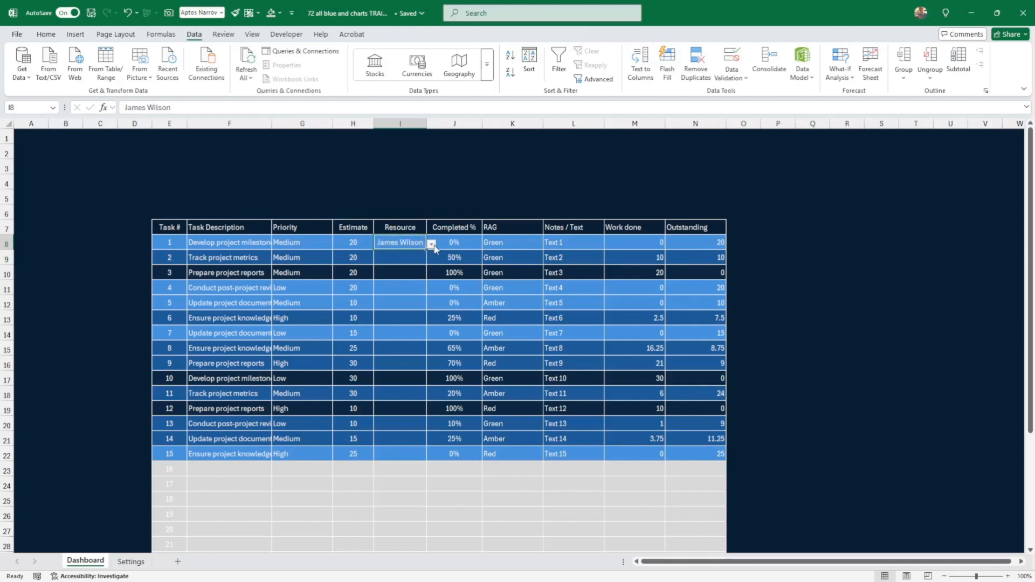
key("Delete")
left_click_drag(424, 250, 421, 537)
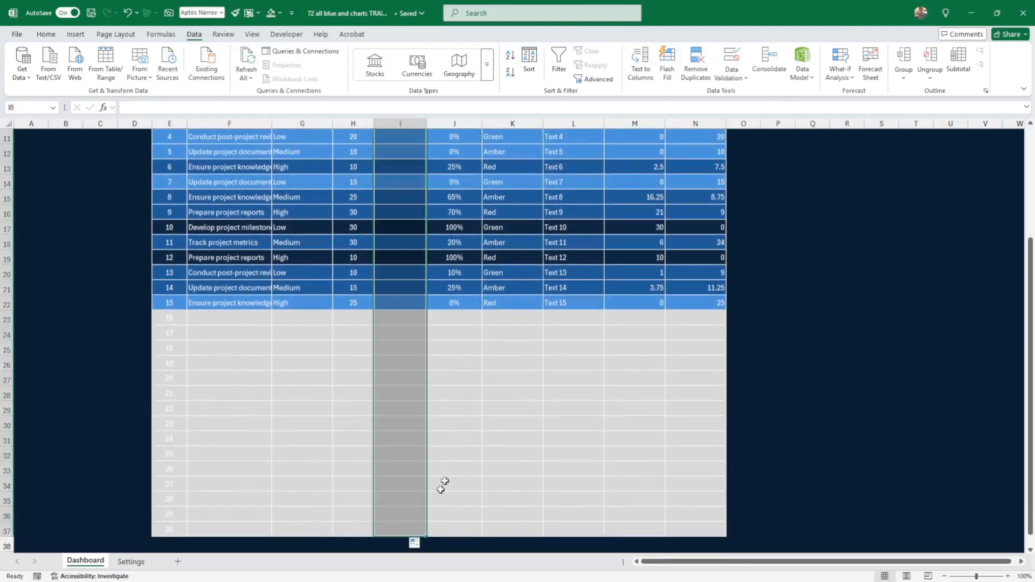
scroll(465, 427, "up", 3)
Assign the first three listed resources, in list order, to tasks 1 to 3 using the Resource dropdowns
left_click(424, 248)
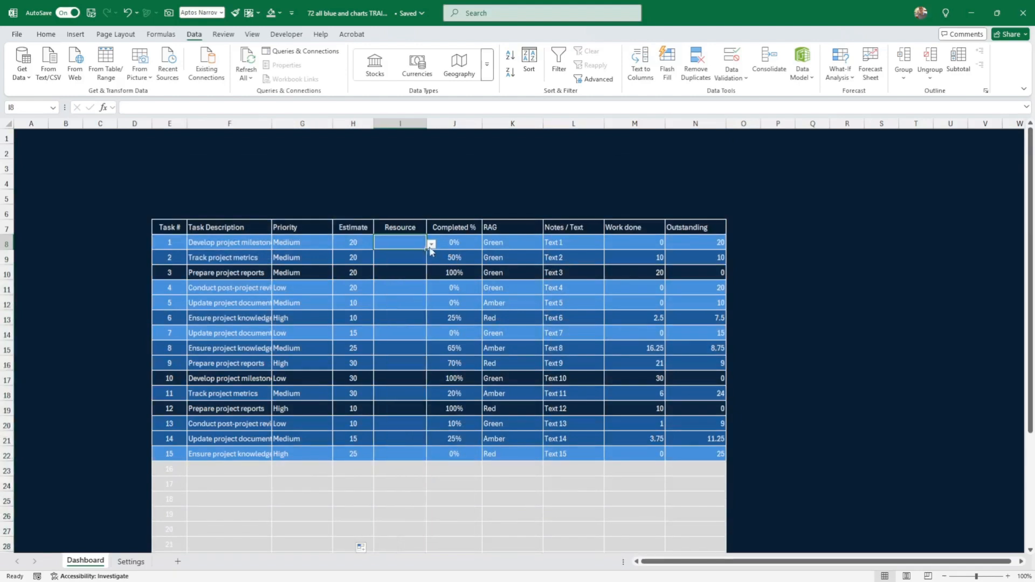
left_click(431, 244)
left_click(399, 254)
left_click(409, 257)
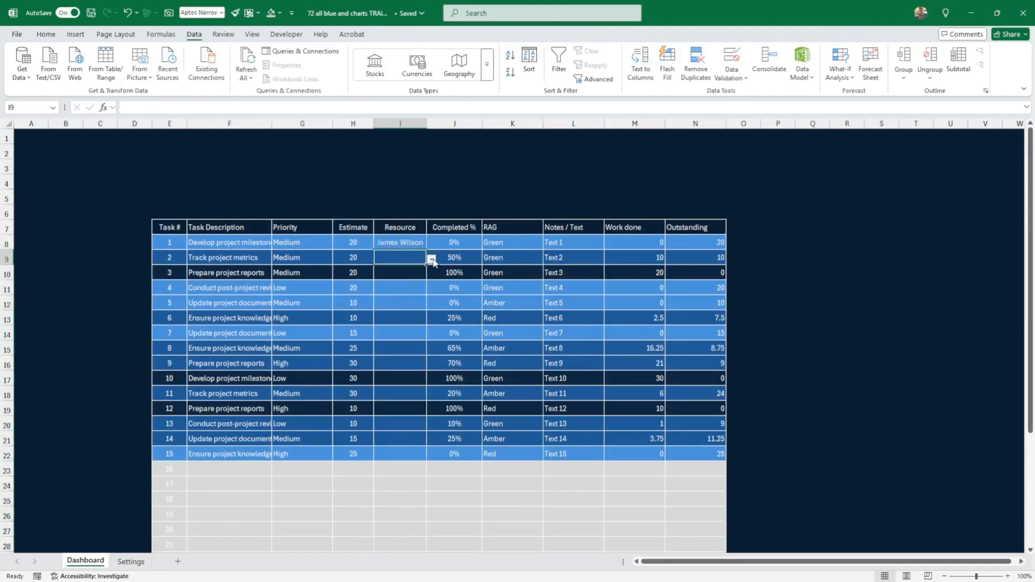
left_click(431, 259)
left_click(412, 279)
left_click(414, 278)
left_click(431, 275)
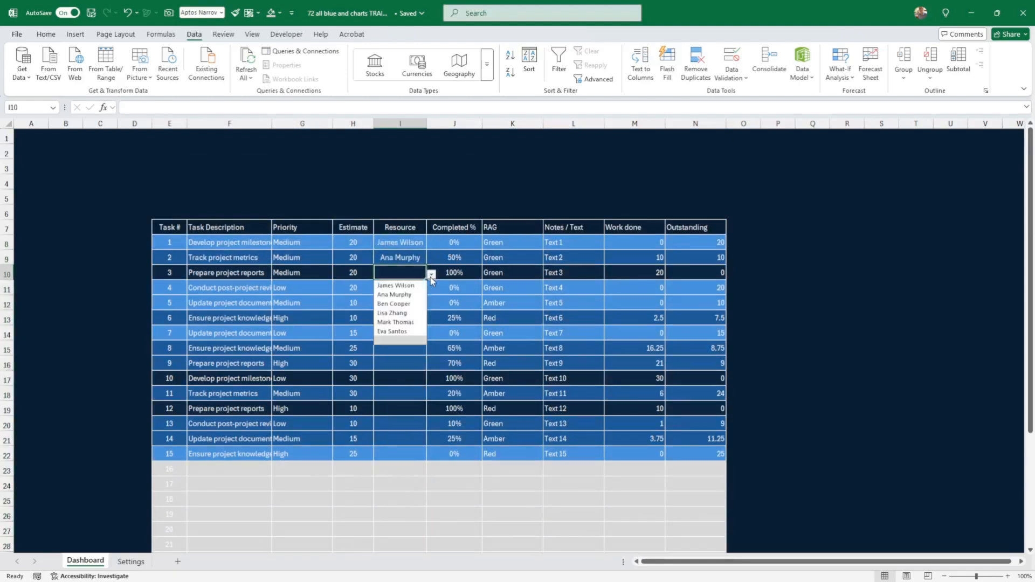
left_click(393, 304)
Assign the fourth and fifth listed resources to tasks 4 and 5 using the Resource dropdowns
left_click(420, 287)
left_click(431, 289)
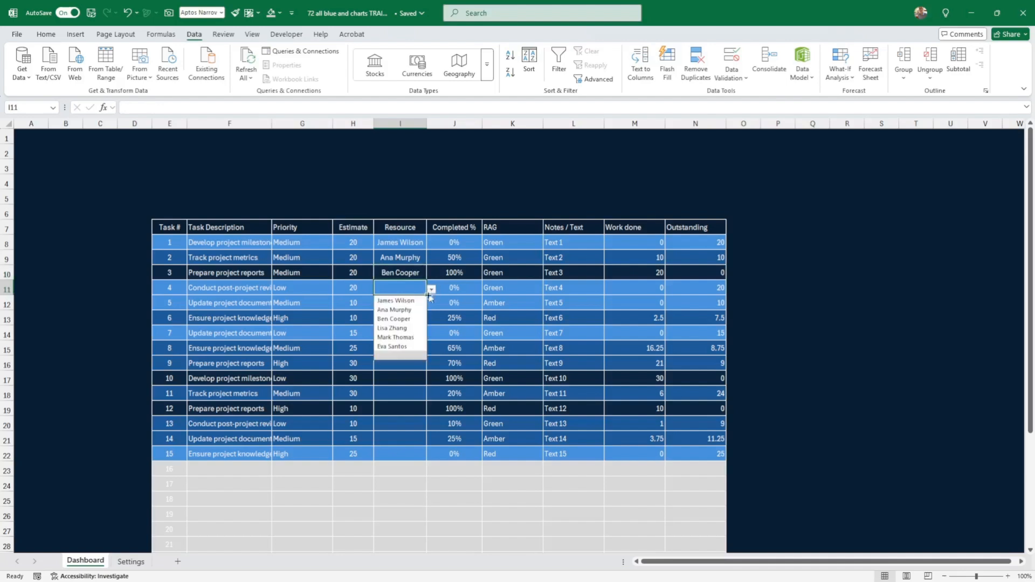
left_click(408, 329)
left_click(412, 302)
left_click(431, 305)
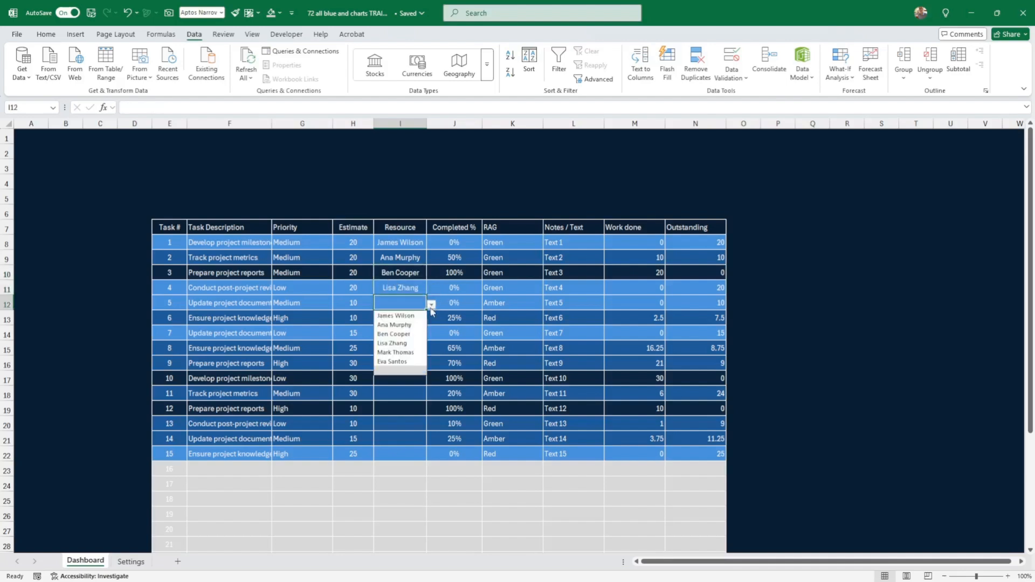
left_click(399, 352)
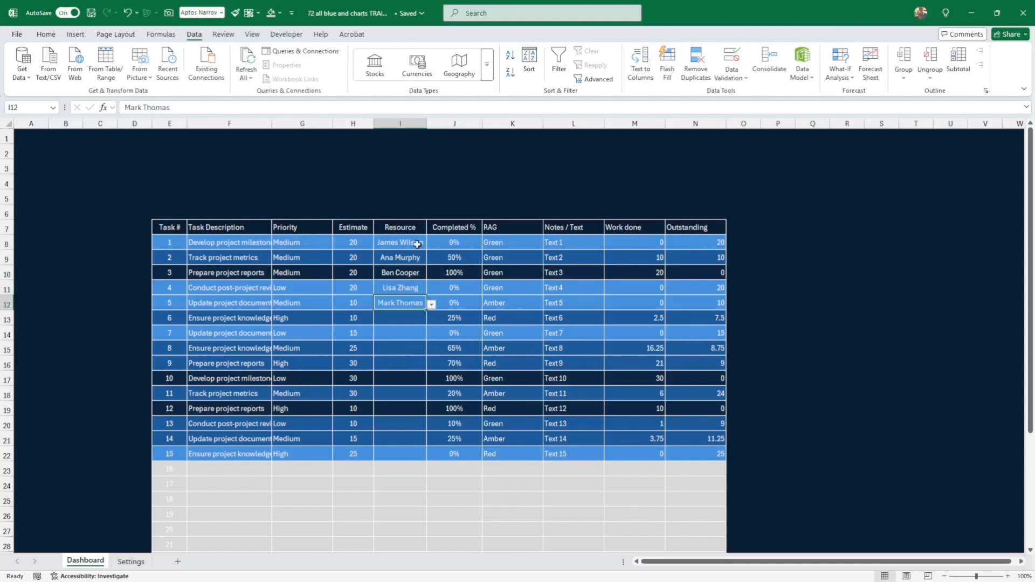
Copy the five resource entries in I8:I12 into I13:I17 and I18:I22 to cover tasks 6 to 15
left_click_drag(417, 244, 414, 296)
key("ctrl+c")
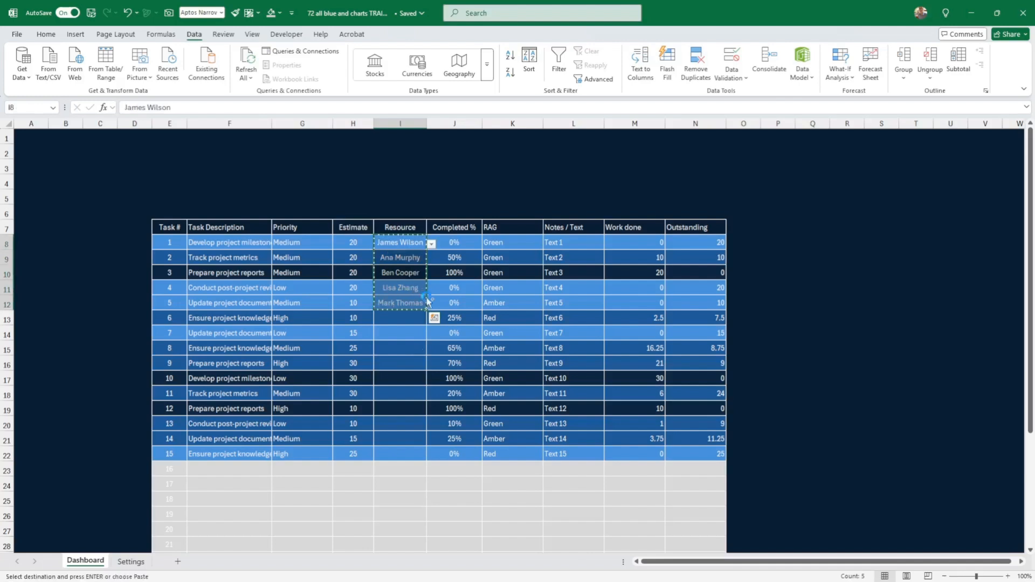
left_click(410, 318)
key("ctrl+v")
left_click(384, 395)
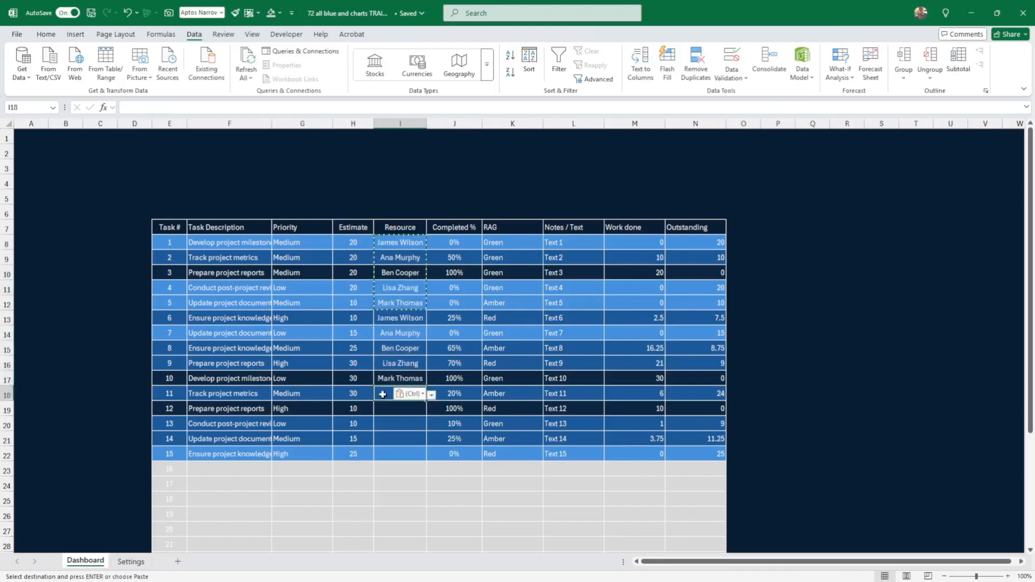
key("ctrl+v")
left_click(455, 422)
left_click(776, 469)
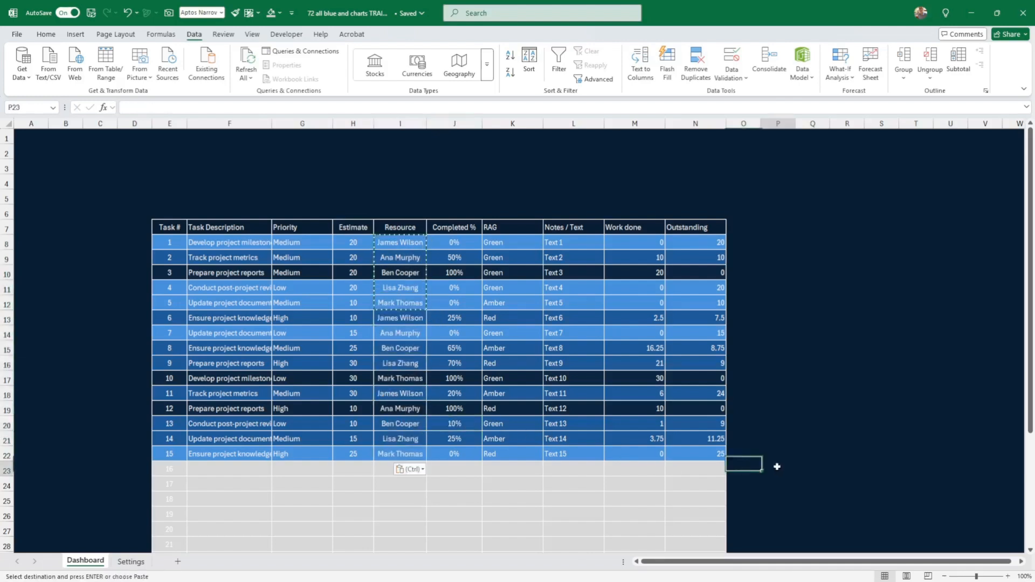
Narrow the Work done column M slightly and centre its contents horizontally
left_click(647, 124)
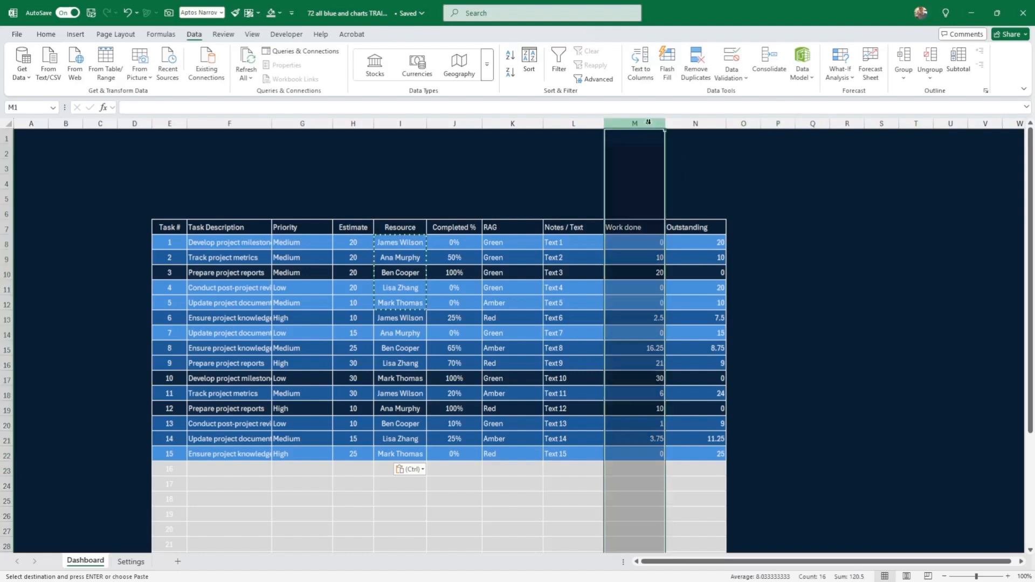
left_click_drag(663, 126, 656, 126)
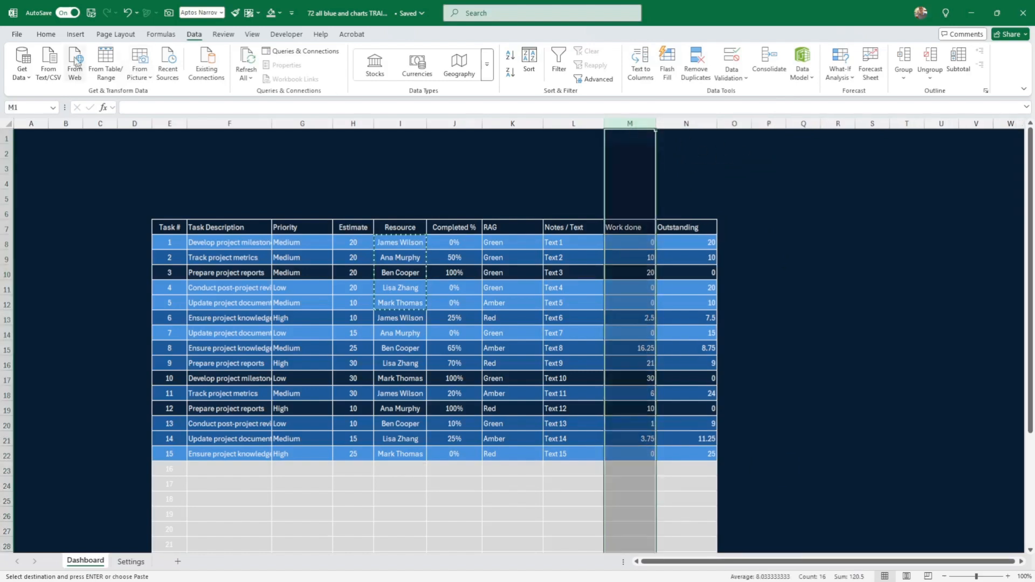
left_click(46, 34)
left_click(250, 71)
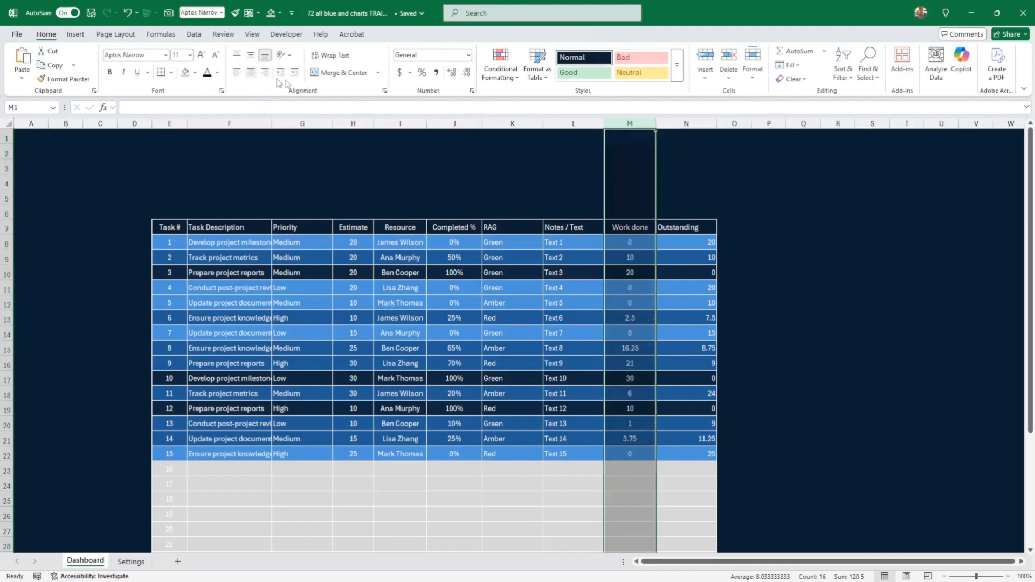
Centre the Outstanding column N horizontally and autofit its width
left_click(690, 124)
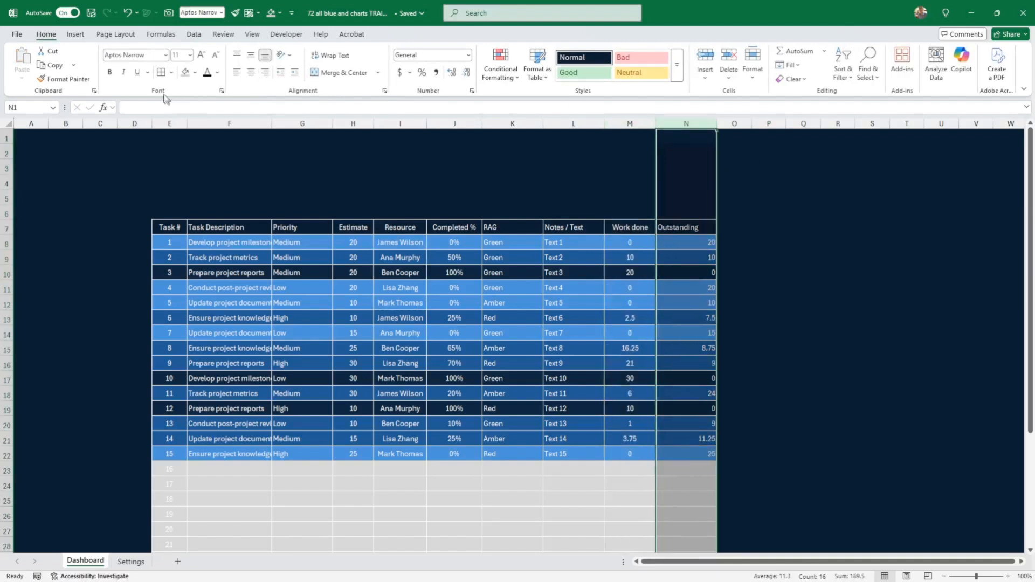
left_click(252, 73)
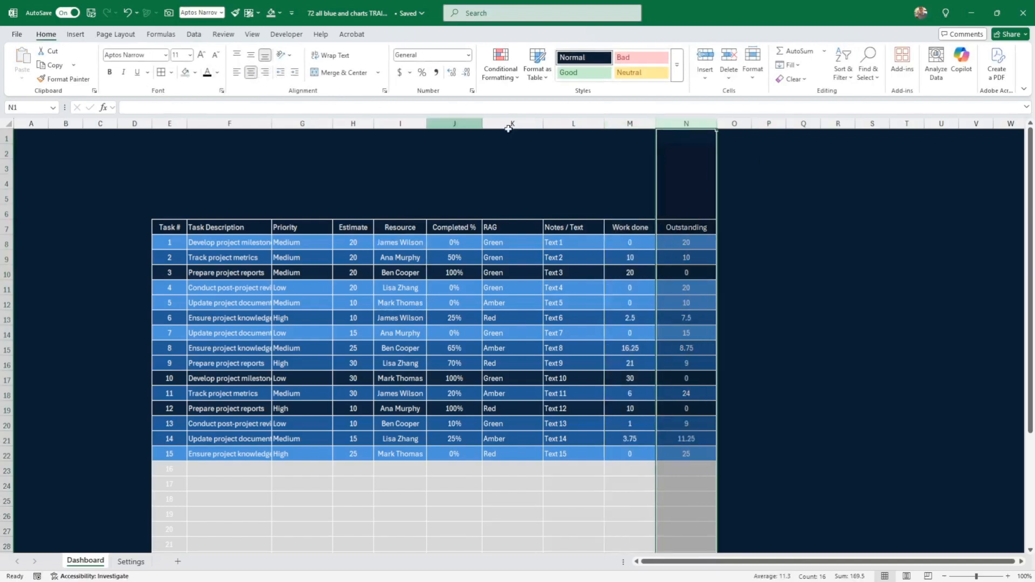
double_click(715, 125)
left_click(771, 244)
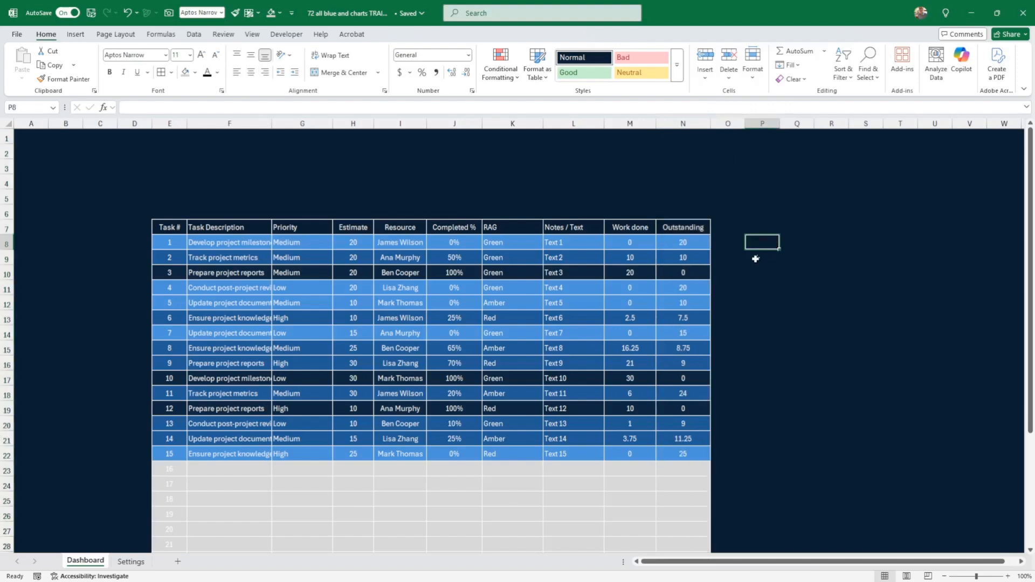
scroll(752, 264, "down", 2)
scroll(752, 266, "down", 1)
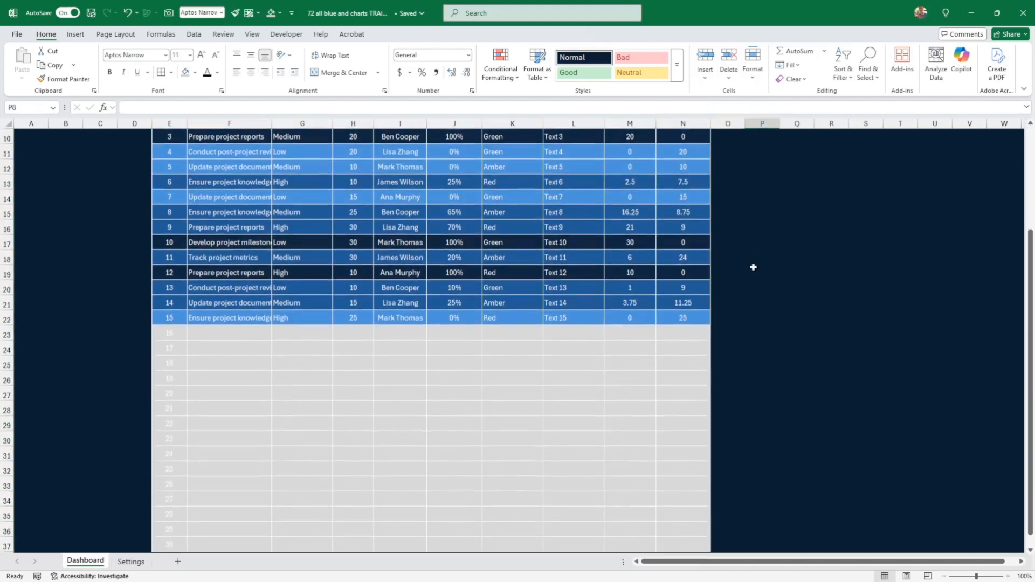
scroll(767, 273, "up", 3)
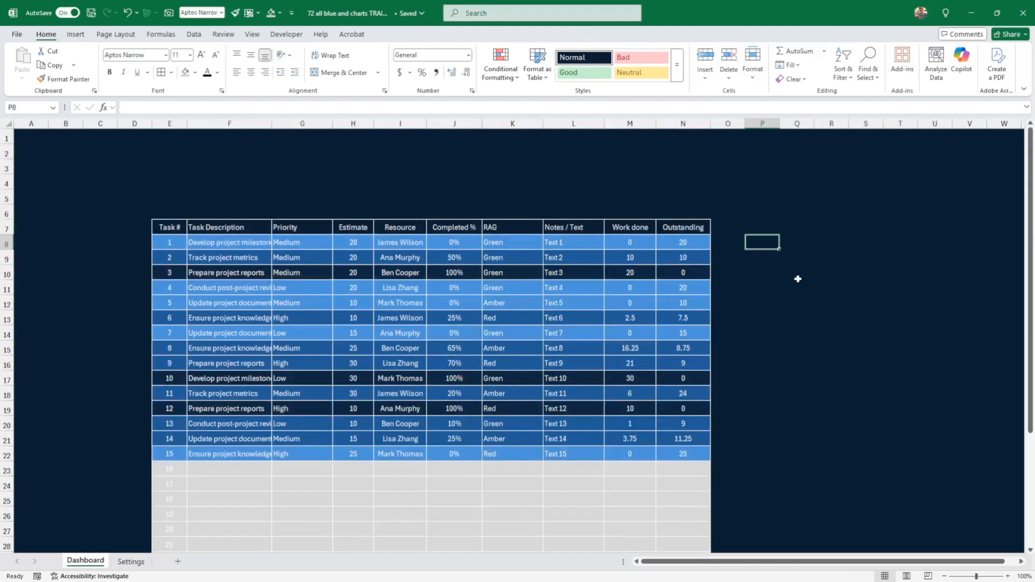
scroll(800, 280, "down", 4)
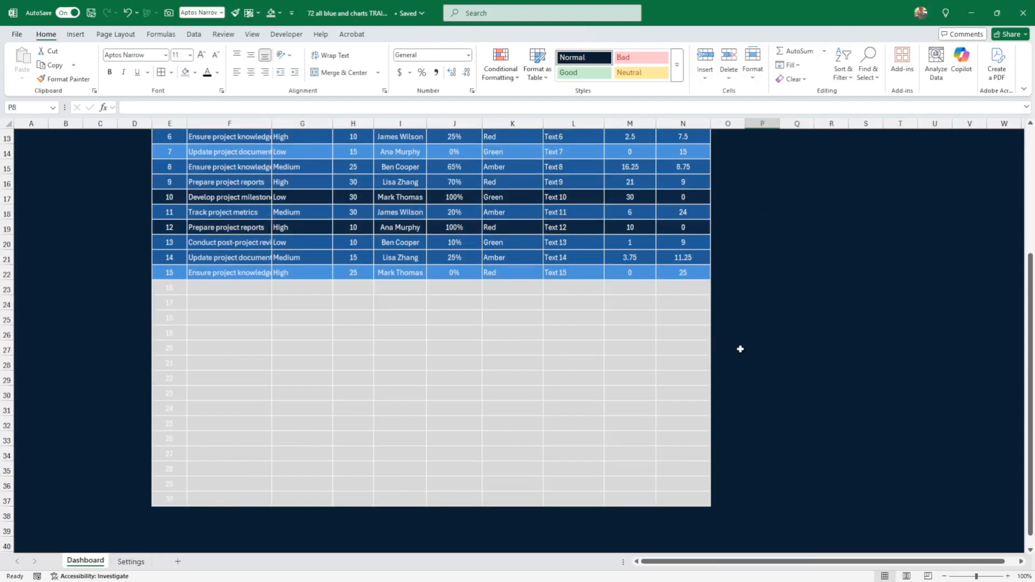
scroll(740, 348, "up", 3)
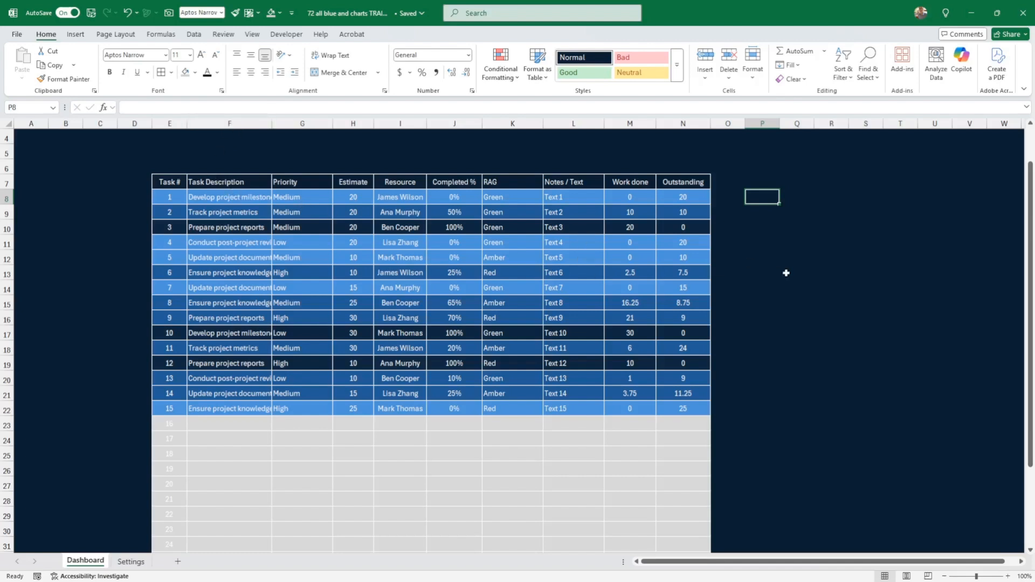
left_click(791, 273)
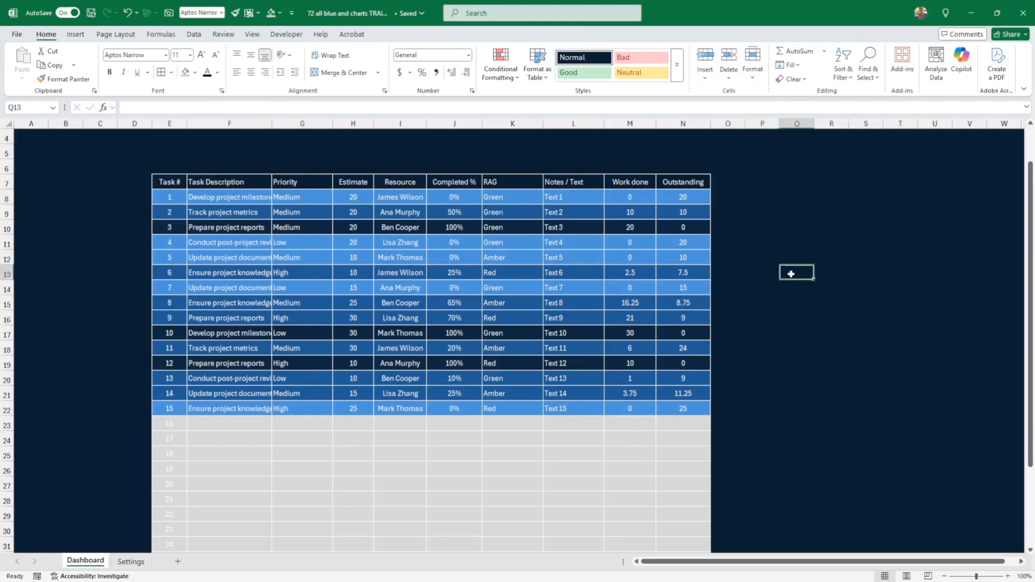
Define the name Task for the Task Description cells F8:F37
left_click(225, 196)
left_click_drag(225, 196, 226, 273)
left_click_drag(226, 201, 230, 512)
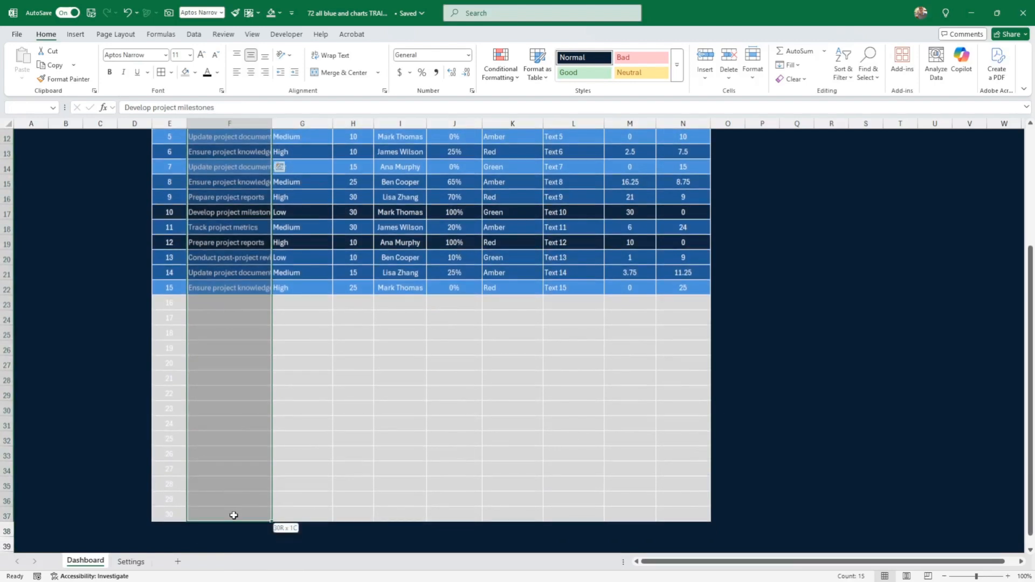
scroll(346, 427, "up", 4)
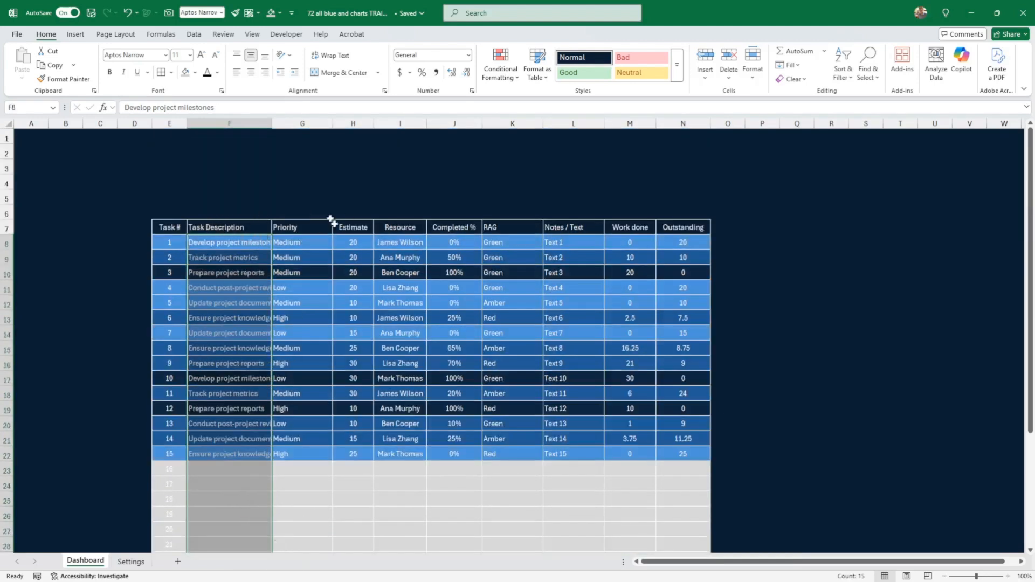
left_click(25, 107)
type("Task")
key("Return")
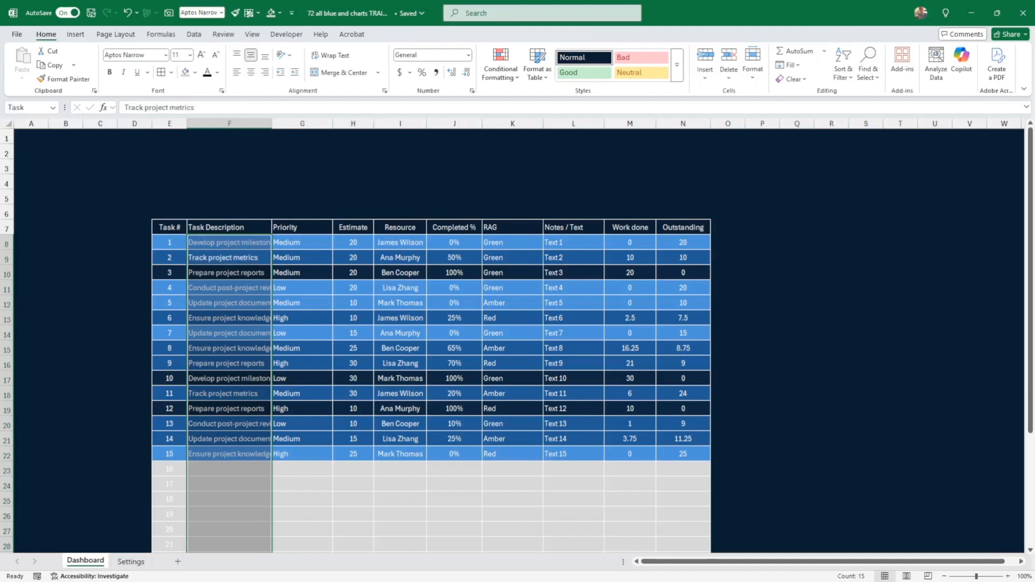
Reselect the Task Description cells F8:F37 to check the name assigned to the range
key("Right")
key("Right")
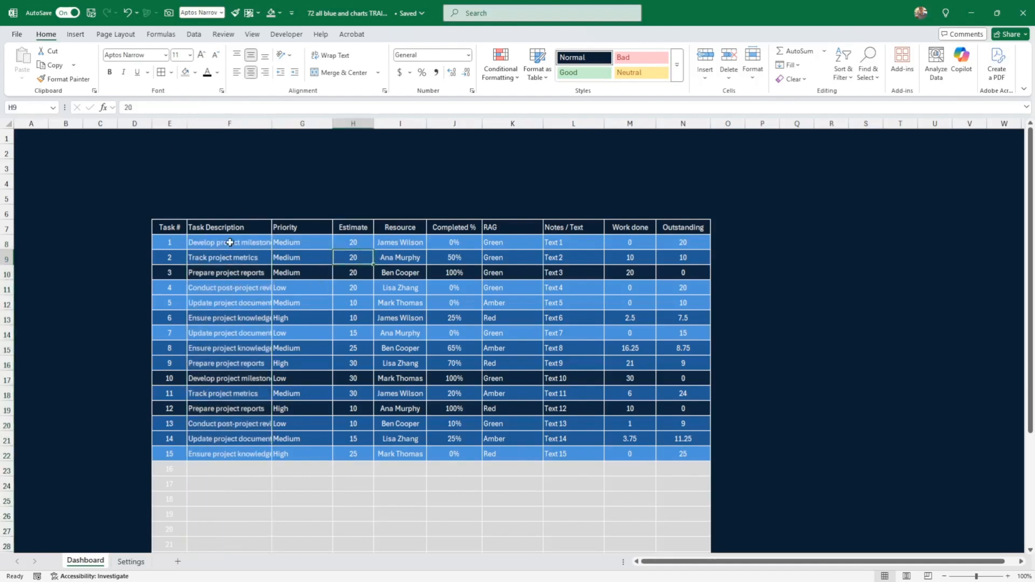
left_click_drag(229, 242, 229, 529)
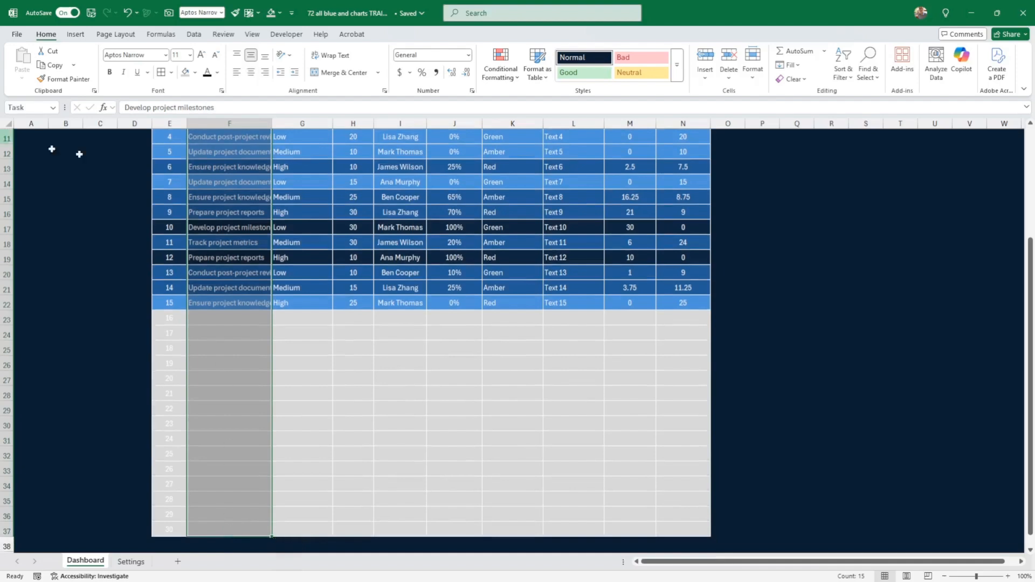
left_click(560, 319)
Define the name Priority for the Priority cells G8:G37
scroll(533, 302, "up", 3)
left_click_drag(288, 245, 309, 536)
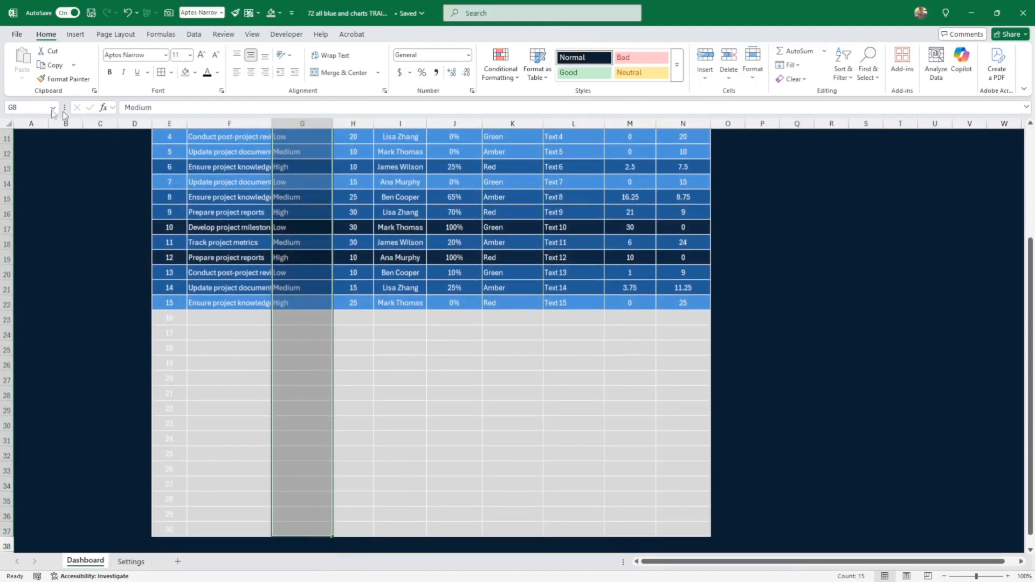
left_click(20, 108)
type("Priority")
key("Return")
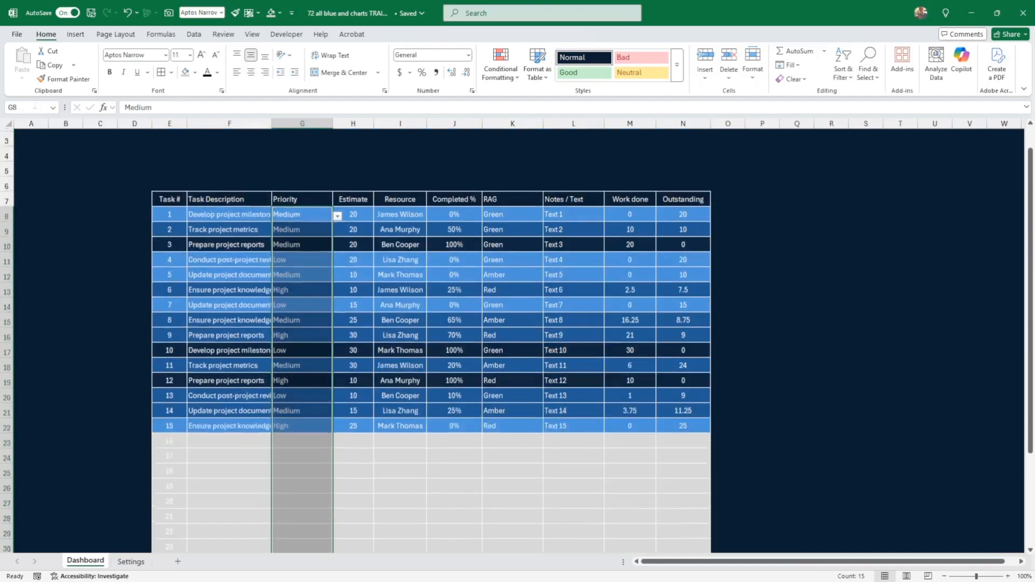
Define the name Estimate for the Estimate cells H8:H37, correcting the mistyped Estimae
left_click_drag(371, 246, 356, 531)
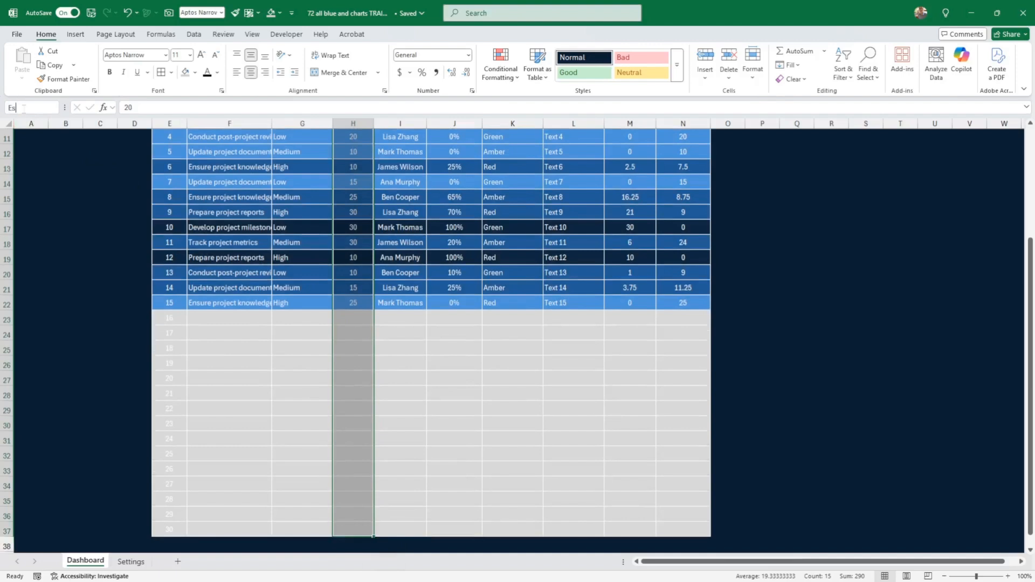
key("Return")
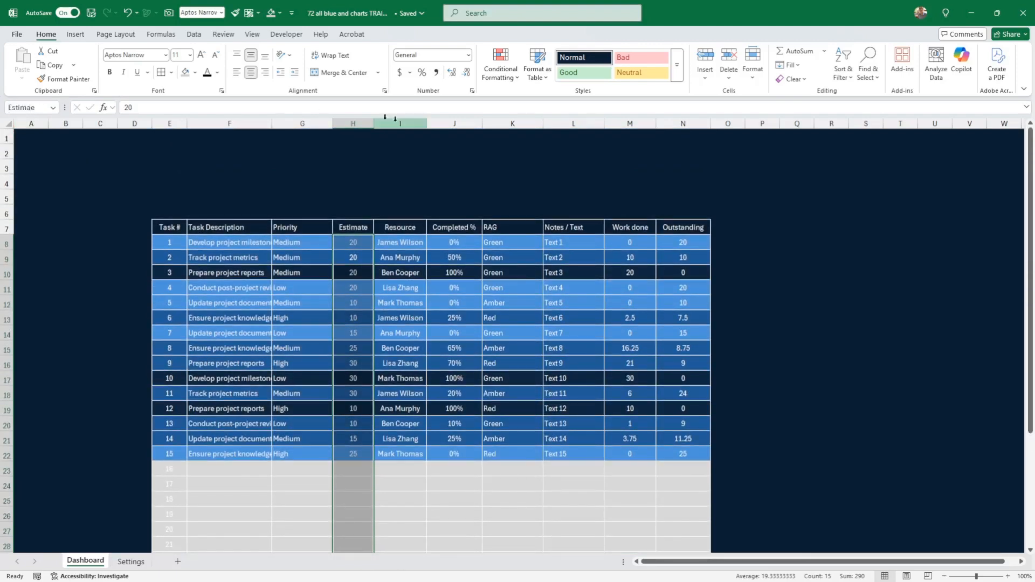
left_click(31, 107)
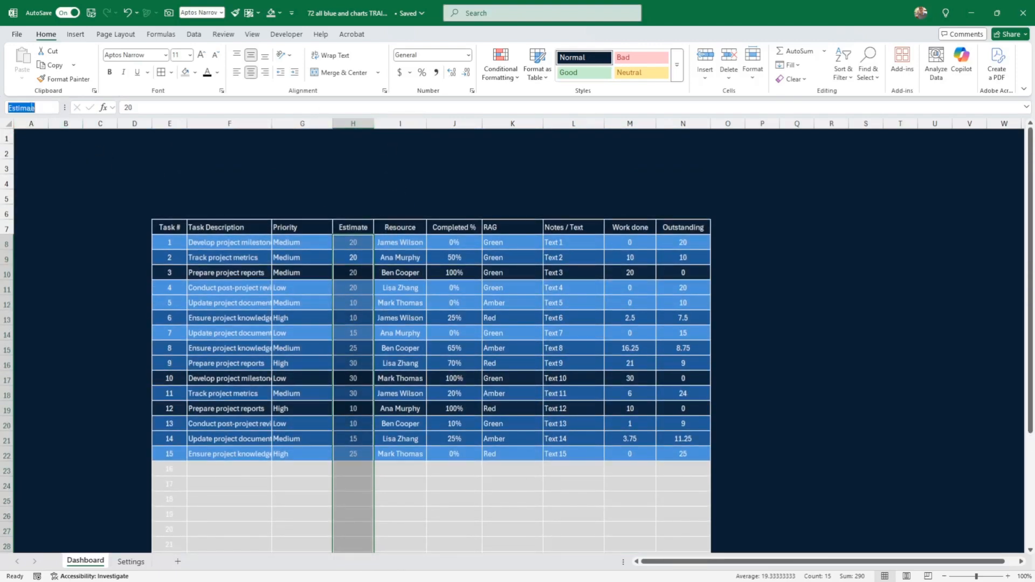
left_click(31, 107)
key("Escape")
left_click(401, 266)
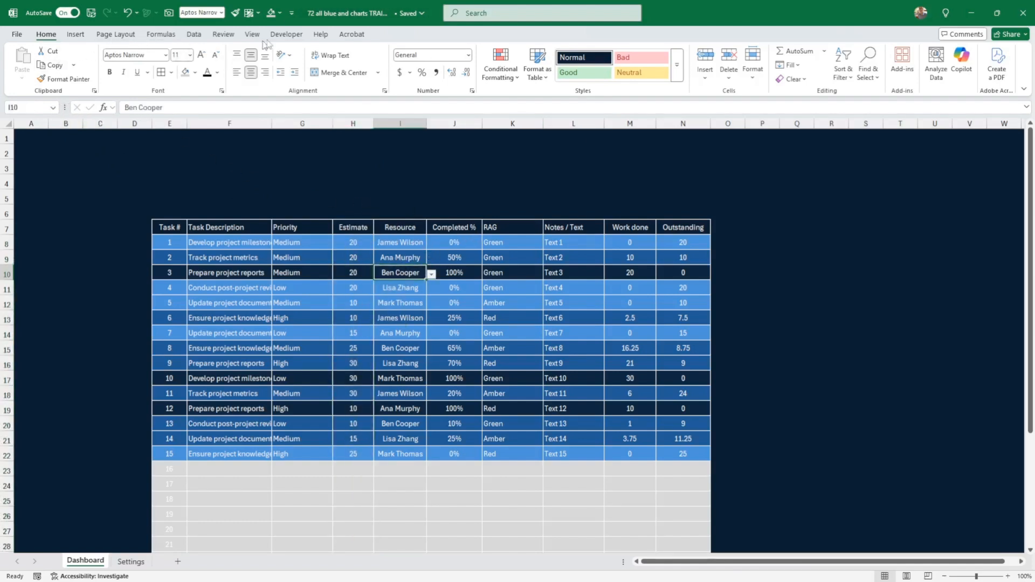
Delete the misspelled range name Estimae in the Name Manager
left_click(161, 36)
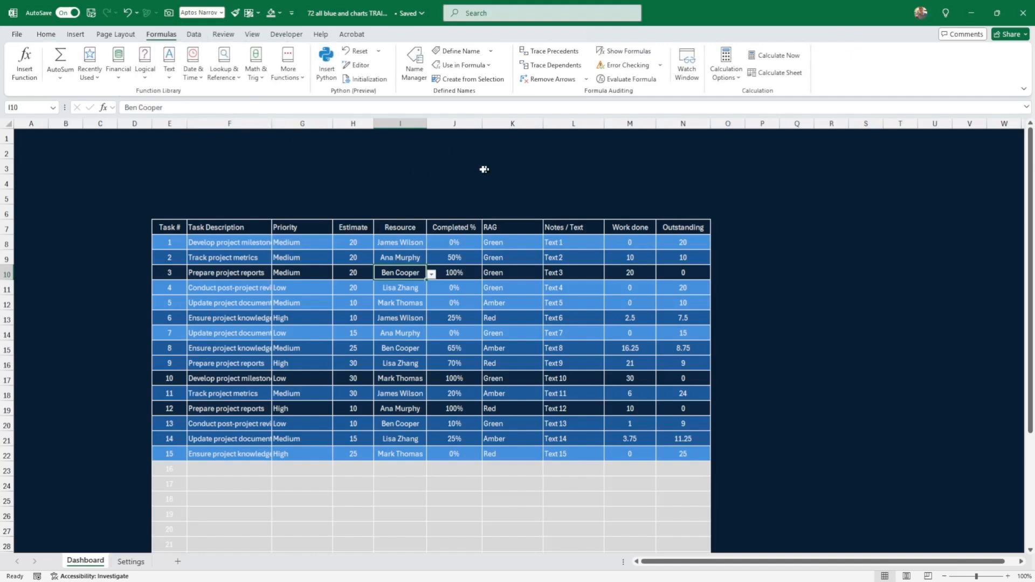
left_click(418, 71)
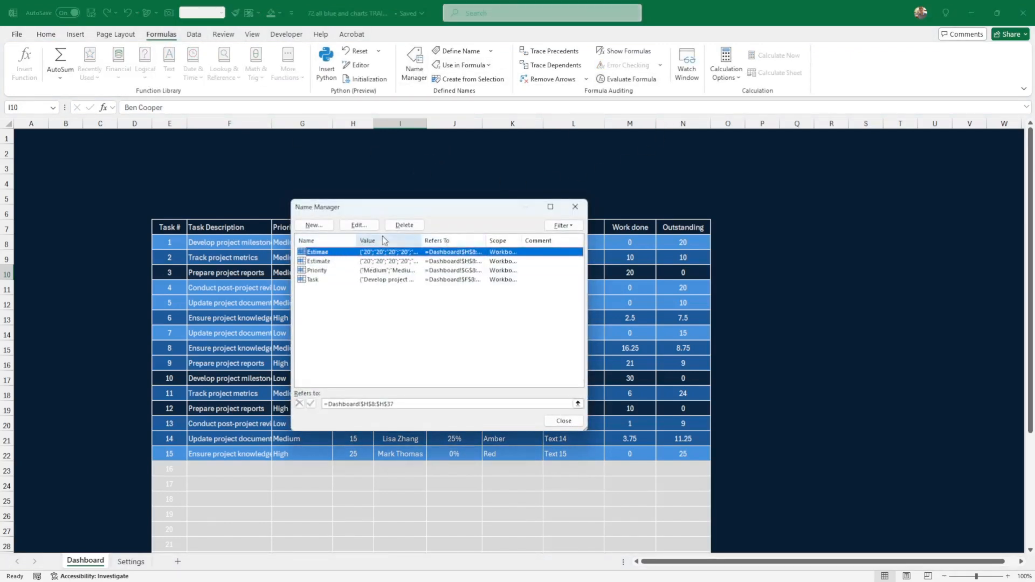
left_click(404, 225)
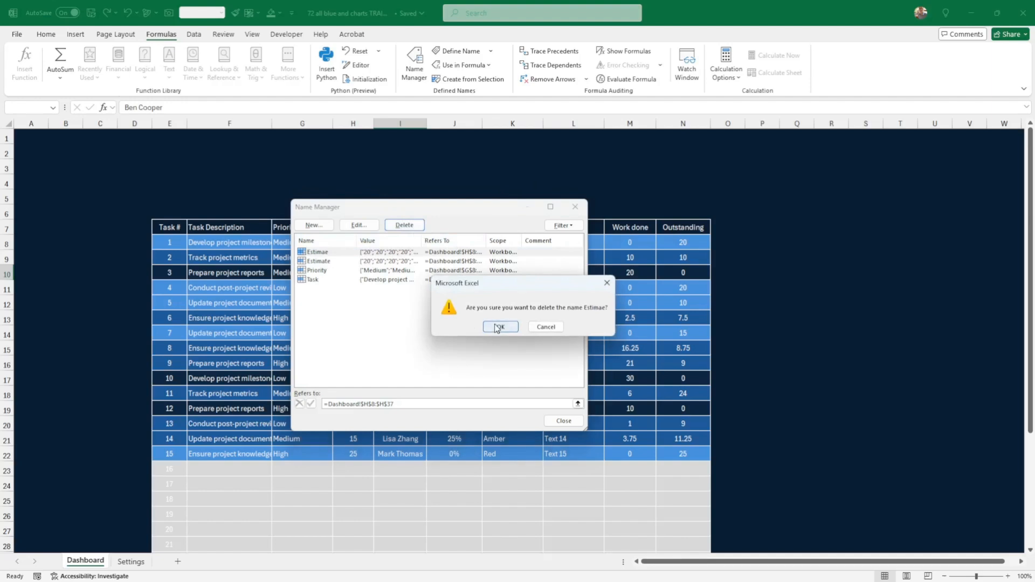
left_click(498, 327)
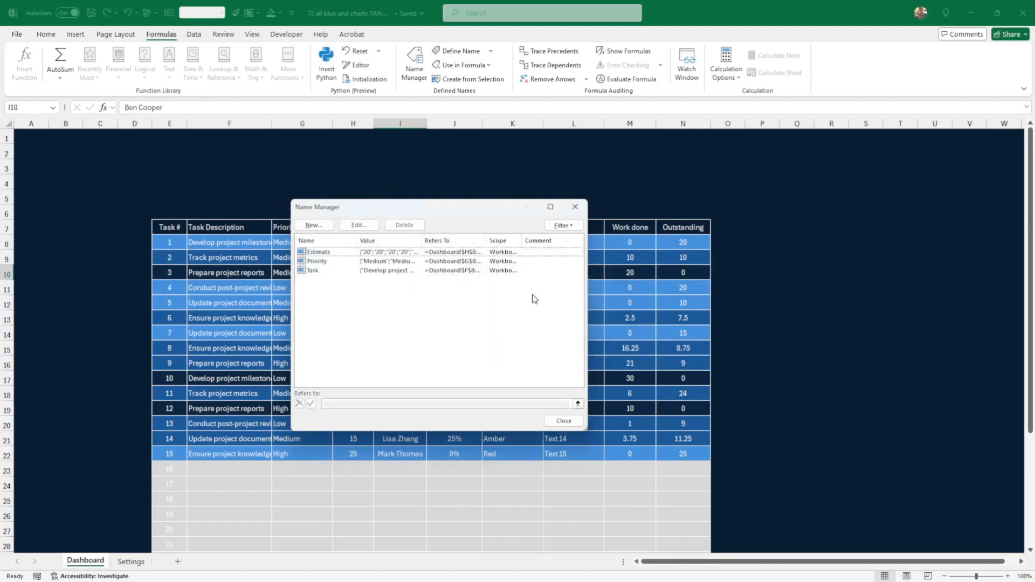
left_click(563, 421)
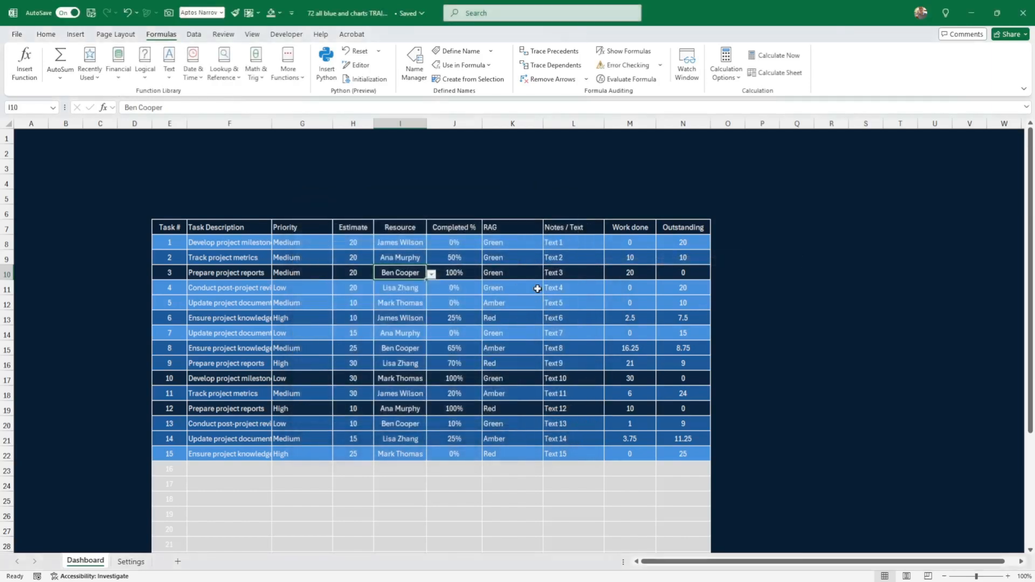
Define the name Resource for the Resource cells I8:I37
left_click_drag(399, 242, 397, 533)
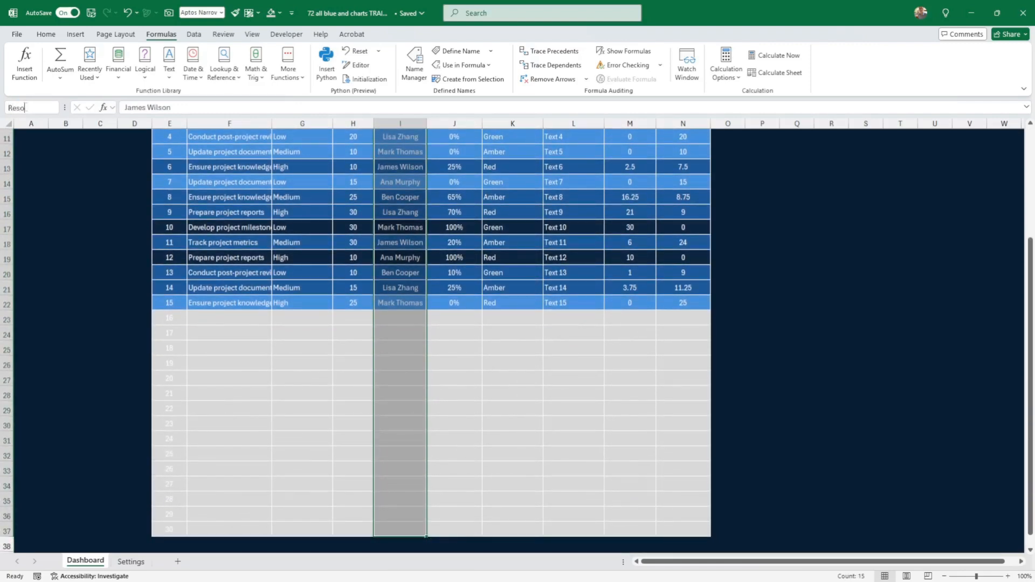
left_click(26, 106)
type("Resource")
key("Return")
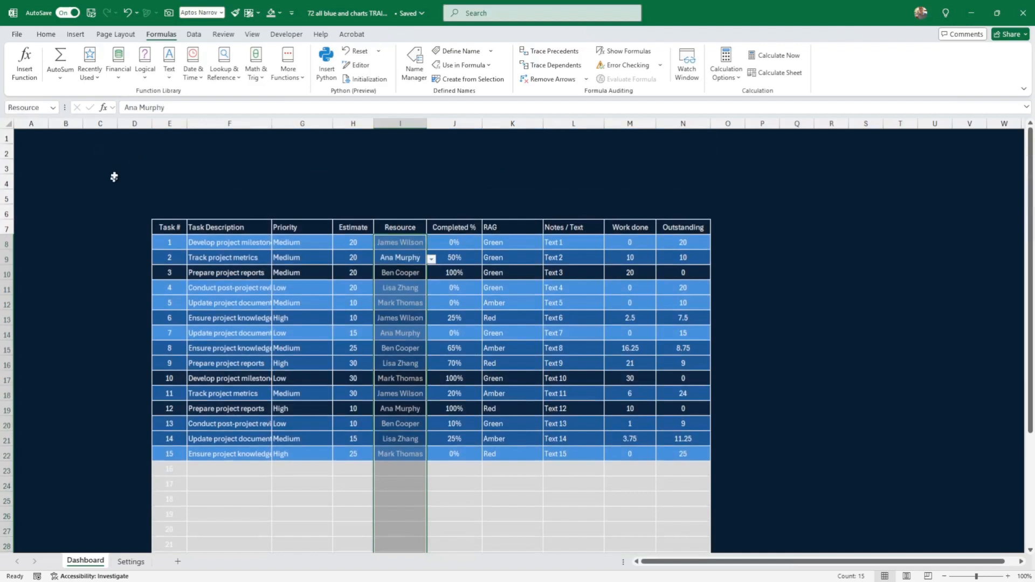
Define the name Completed for the Completed % cells J8:J37
left_click(455, 242)
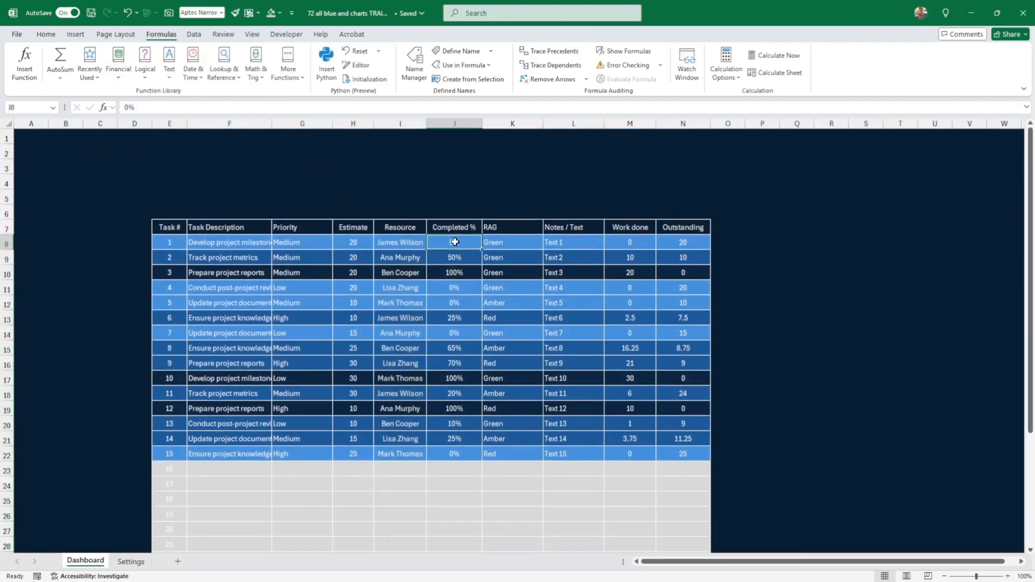
left_click_drag(454, 242, 460, 536)
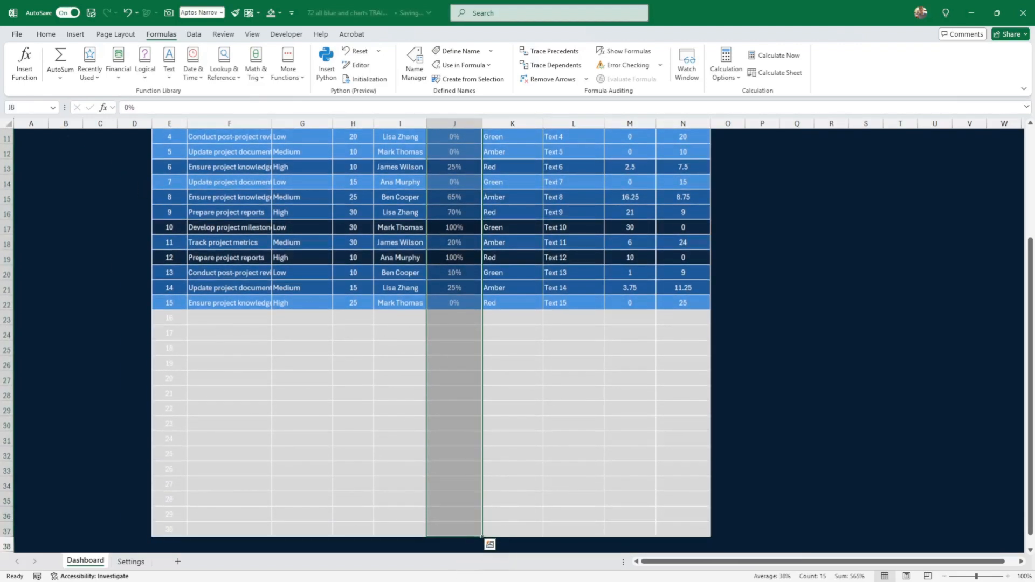
left_click(25, 107)
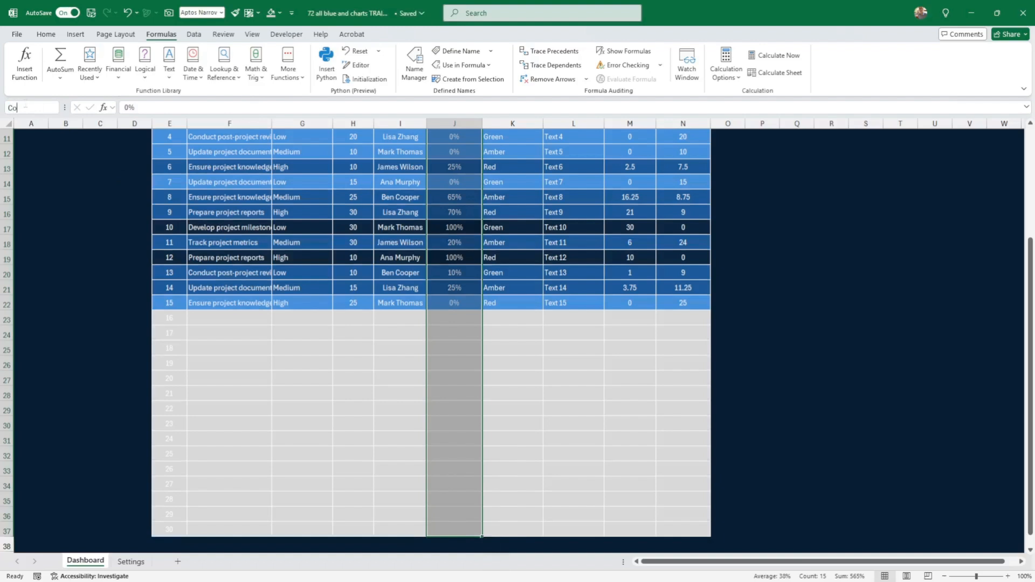
type("Completed")
key("Return")
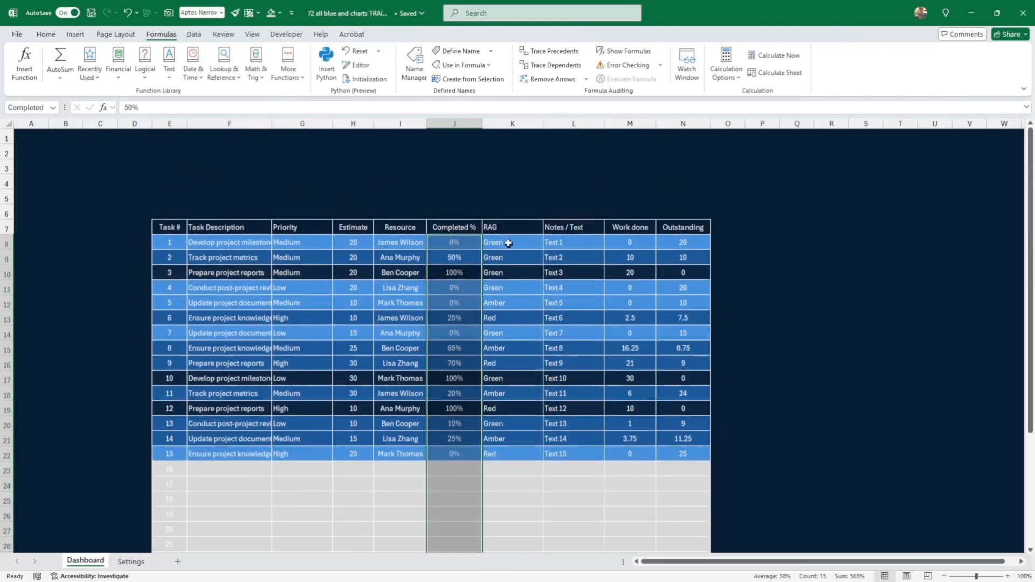
Name the RAG cells K8:K37 RAG and the Work done cells M8:M37 Done
left_click_drag(508, 243, 511, 578)
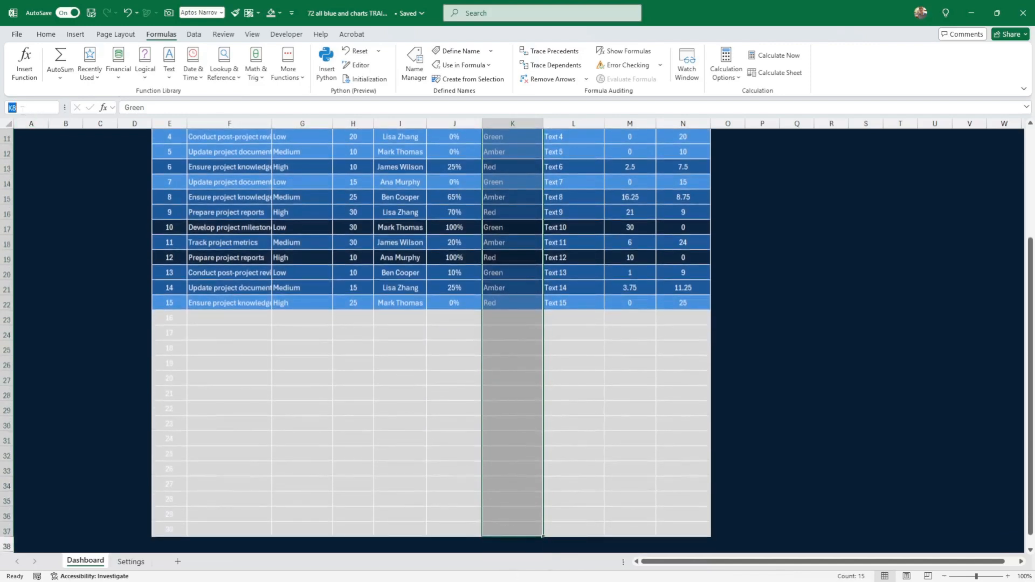
key("Return")
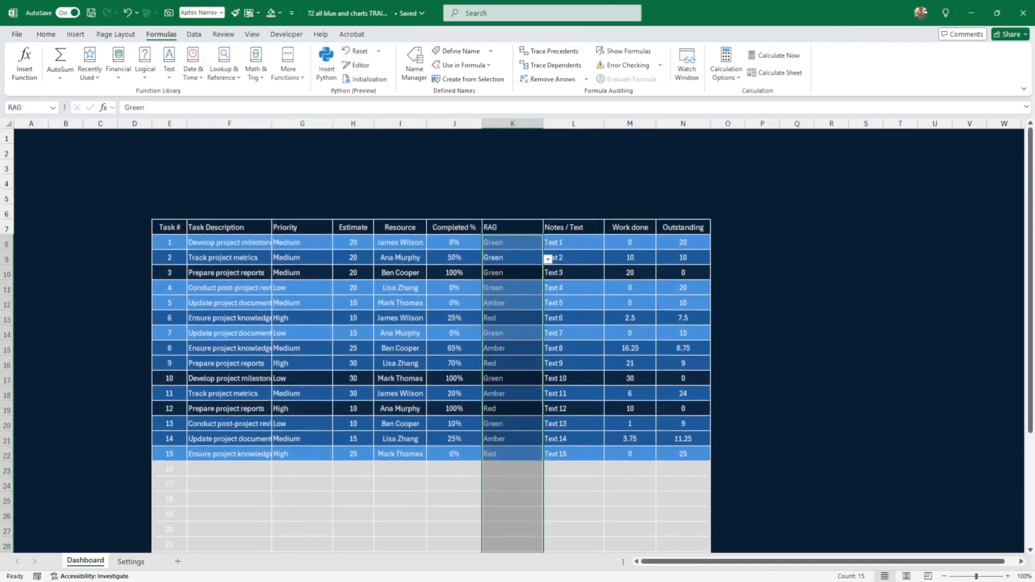
left_click(584, 243)
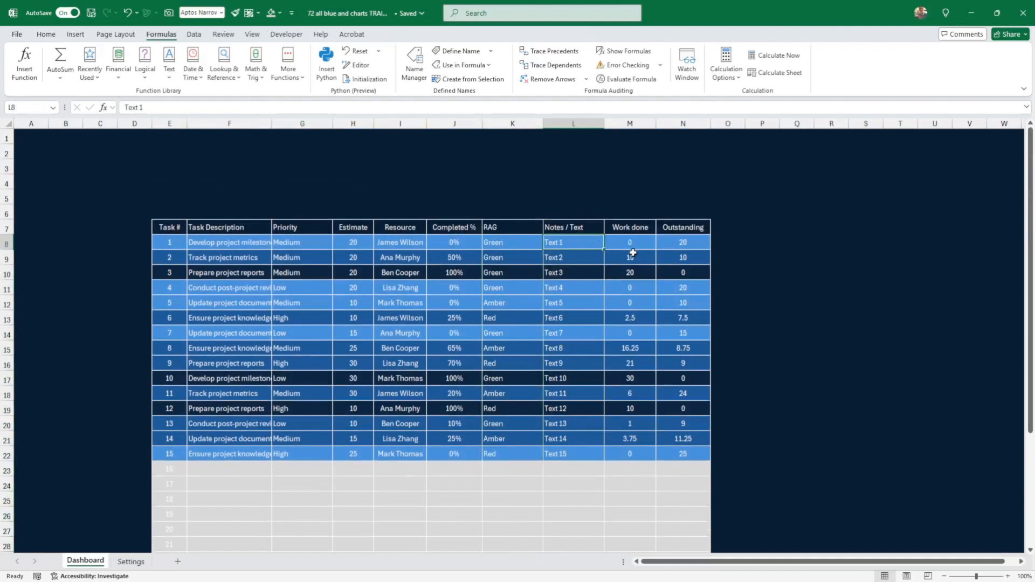
left_click_drag(632, 245, 633, 519)
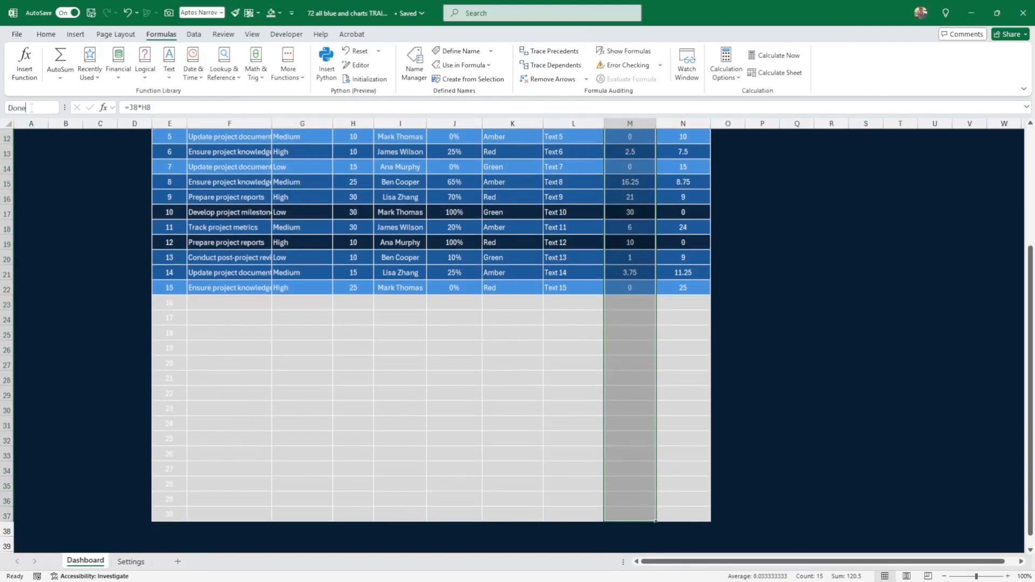
key("Return")
Define the name Outstanding for the Outstanding cells N8:N37
left_click_drag(664, 241, 686, 530)
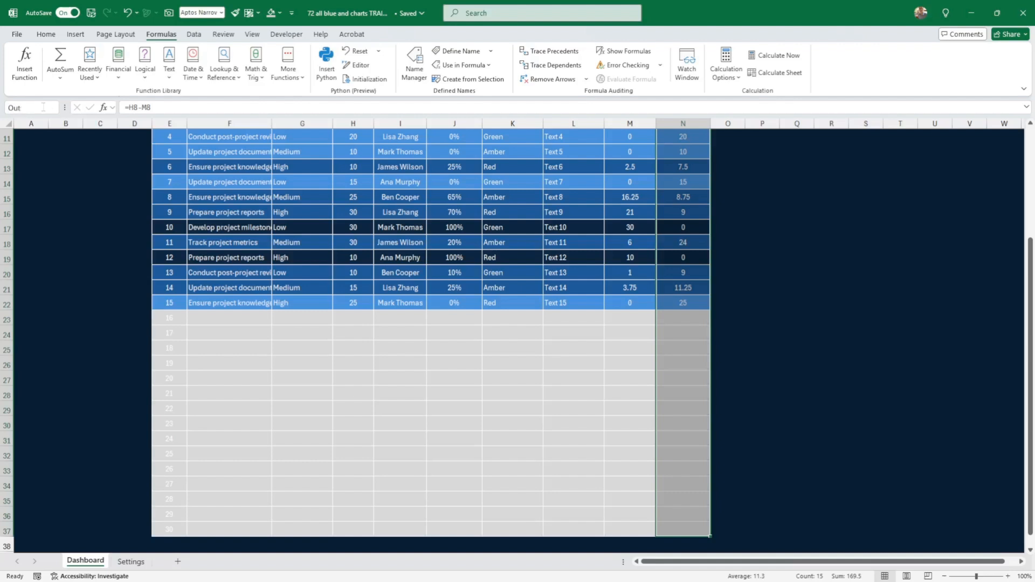
type("Outstanding")
key("Return")
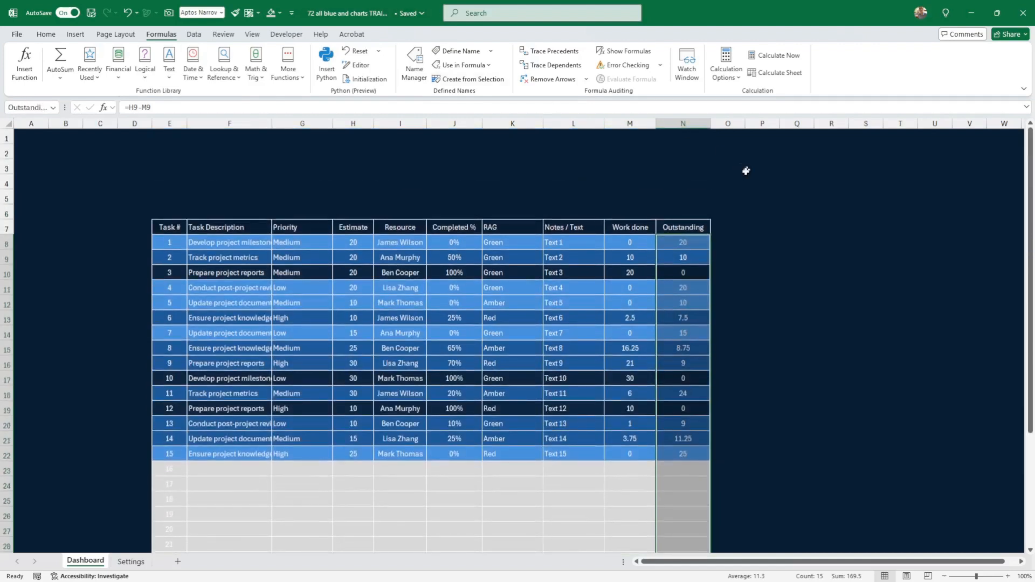
left_click(729, 207)
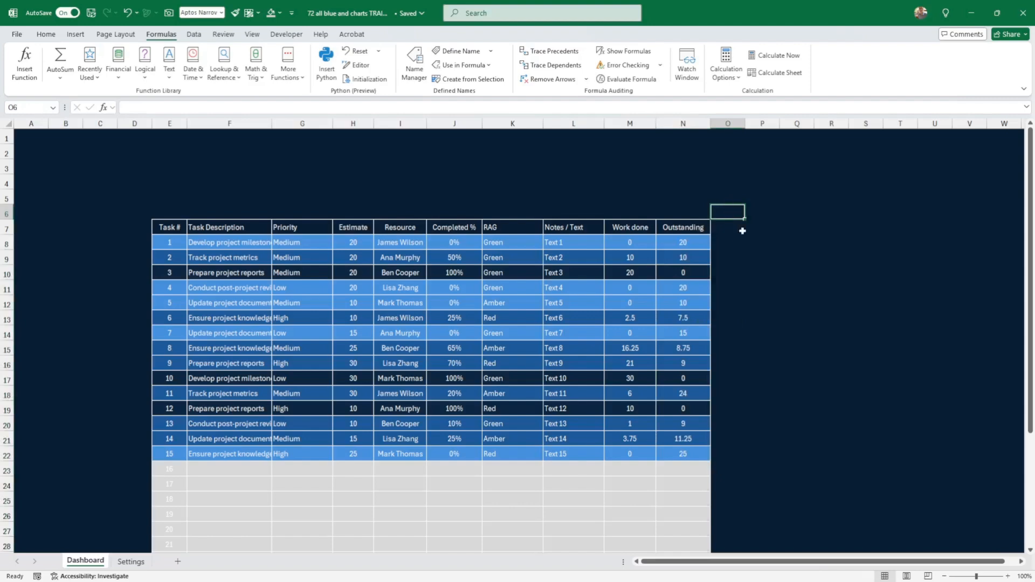
Total the Work done column in M39 with AutoSum over M8:M38
scroll(742, 230, "down", 5)
left_click(635, 485)
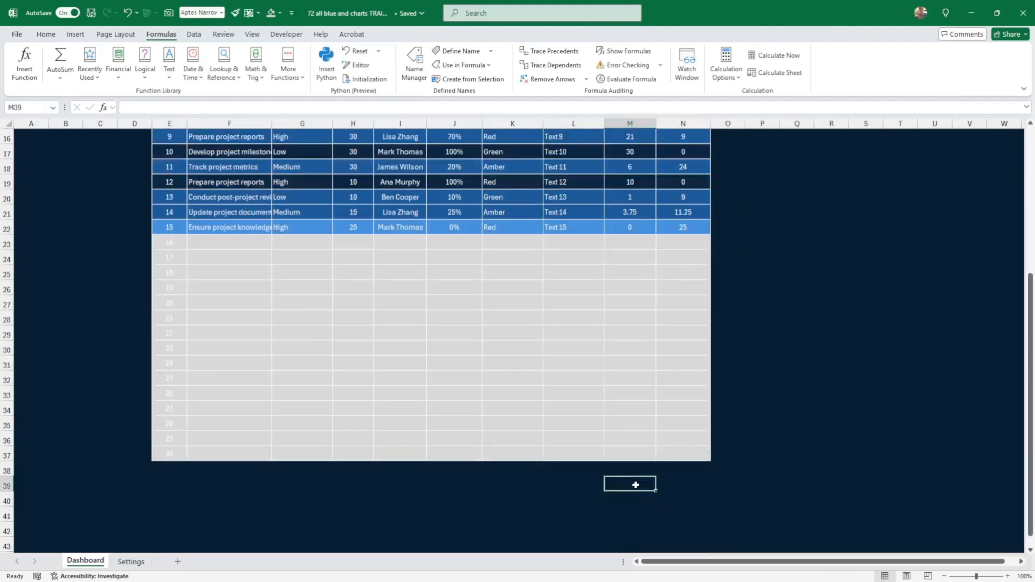
left_click(46, 34)
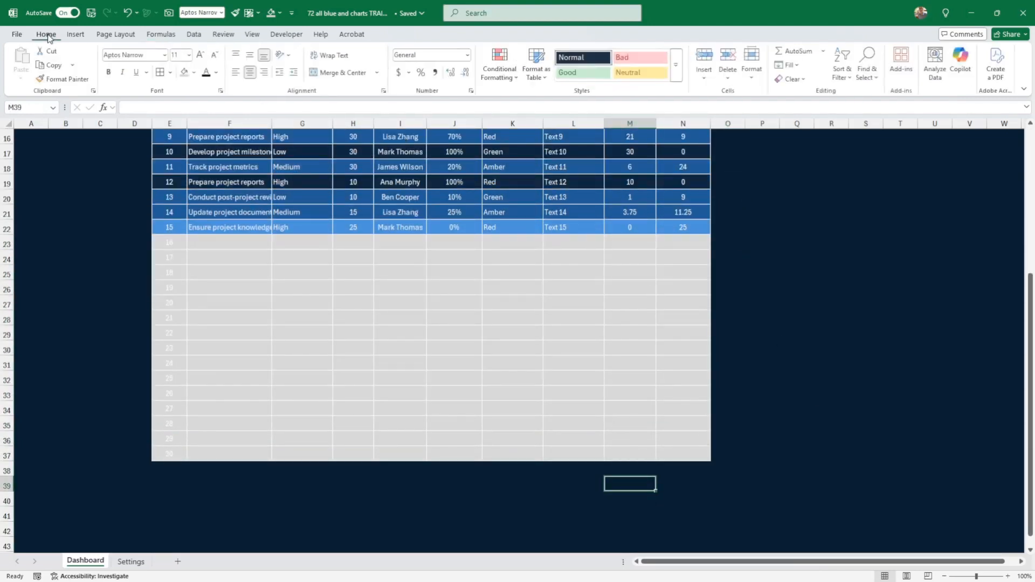
left_click(793, 50)
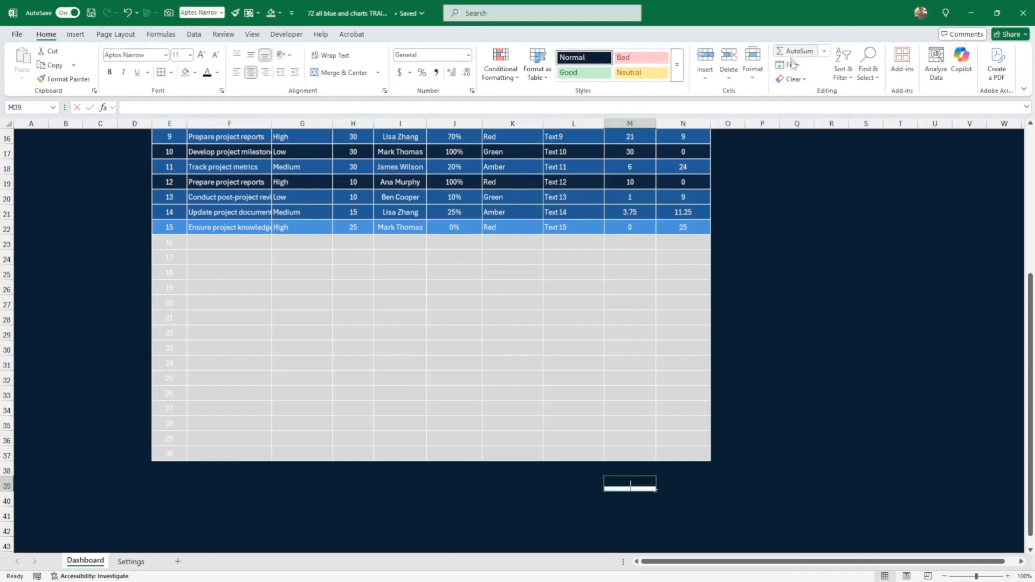
scroll(887, 305, "up", 4)
scroll(889, 303, "down", 5)
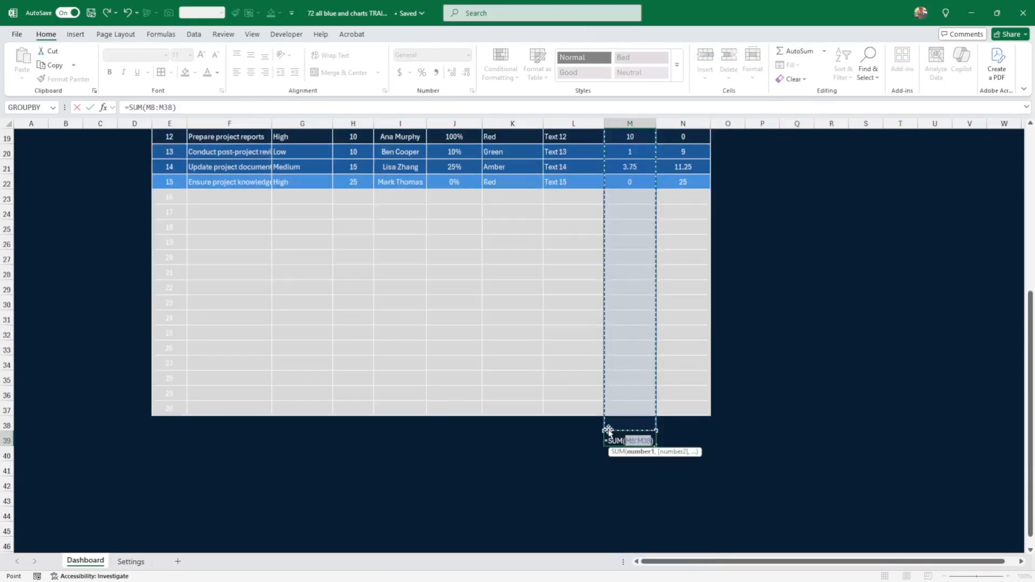
key("Return")
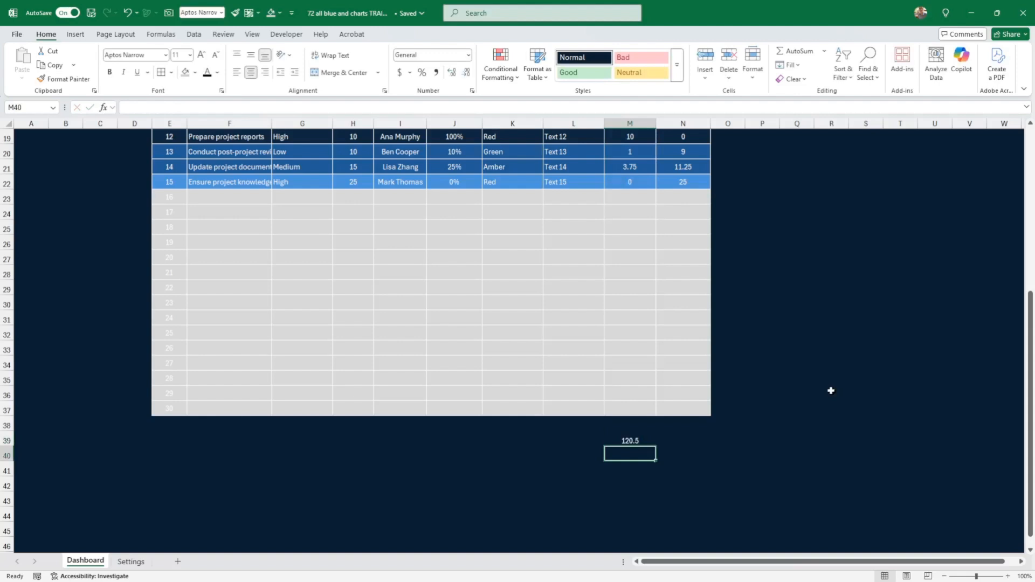
Fill the sum formula from M39 across to N39 to total the Outstanding column
left_click(631, 439)
left_click_drag(654, 445, 715, 455)
left_click(797, 468)
scroll(807, 458, "up", 5)
scroll(807, 458, "up", 1)
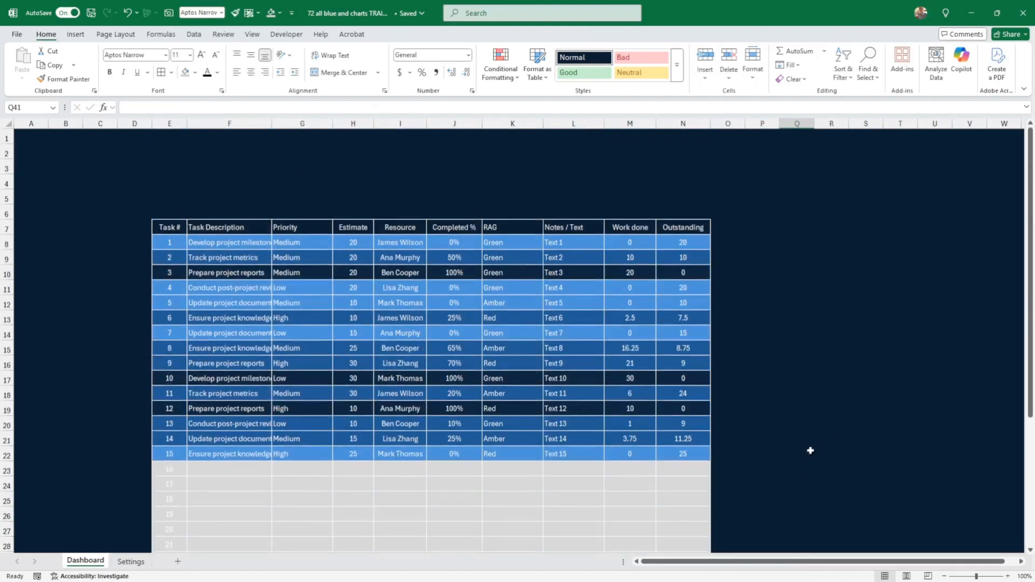
Give the total cells M39:N39 on the Dashboard white outline and inside borders
scroll(810, 449, "down", 6)
left_click_drag(673, 440, 649, 439)
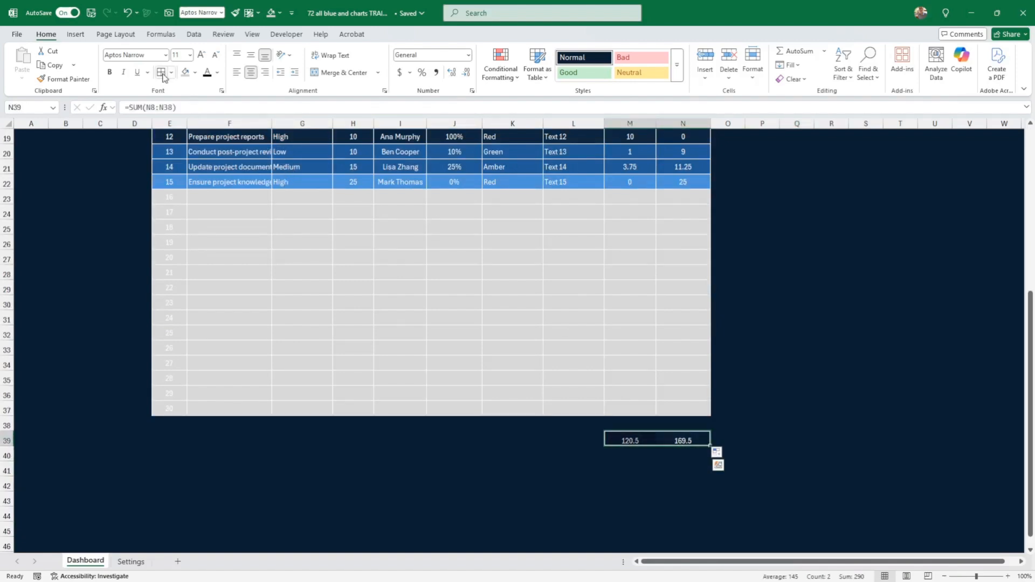
key("ctrl+1")
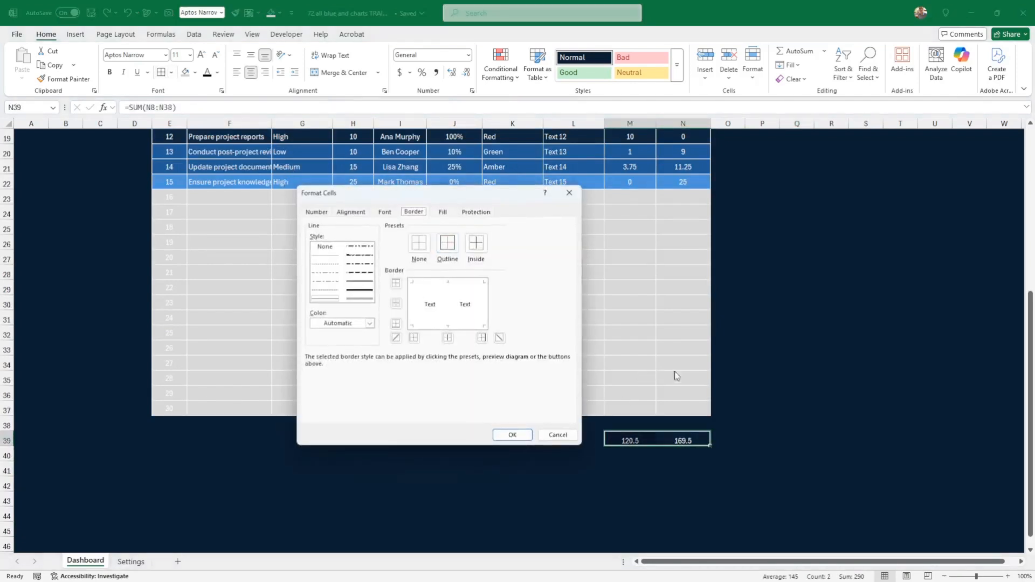
left_click(369, 323)
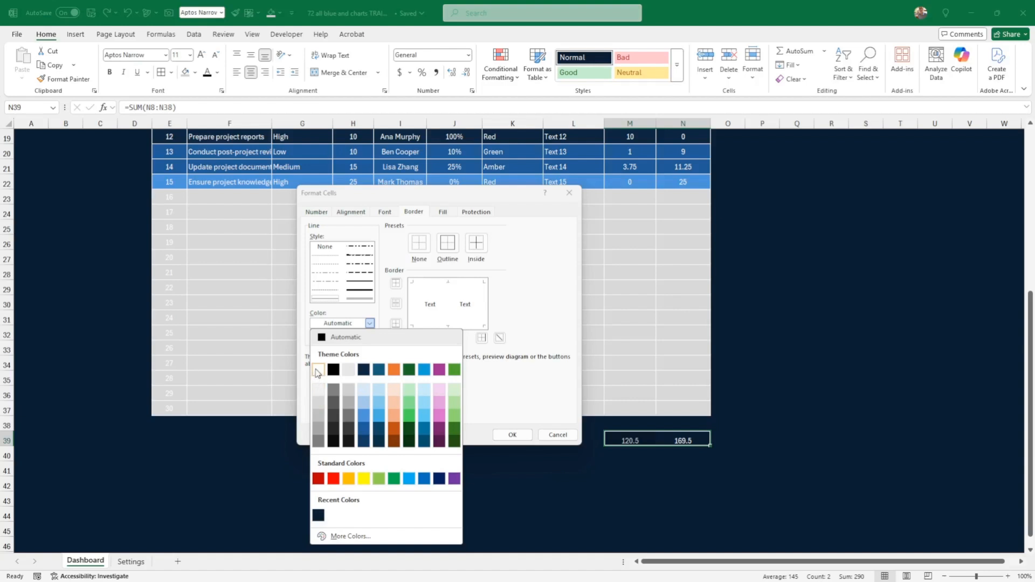
left_click(318, 370)
left_click(475, 243)
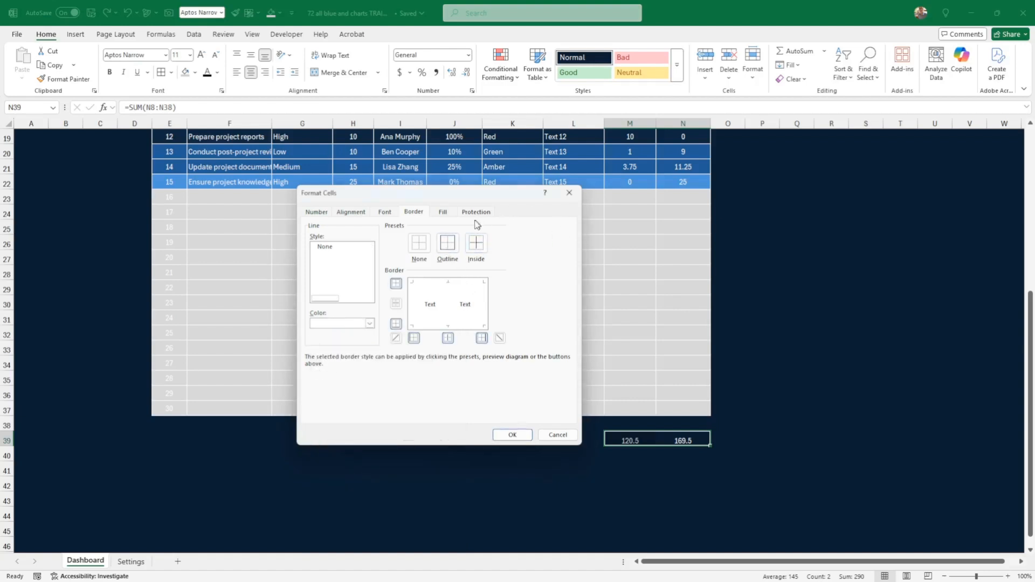
Fill the total cells M39:N39 with the medium blue theme shade and apply the formatting
left_click(442, 212)
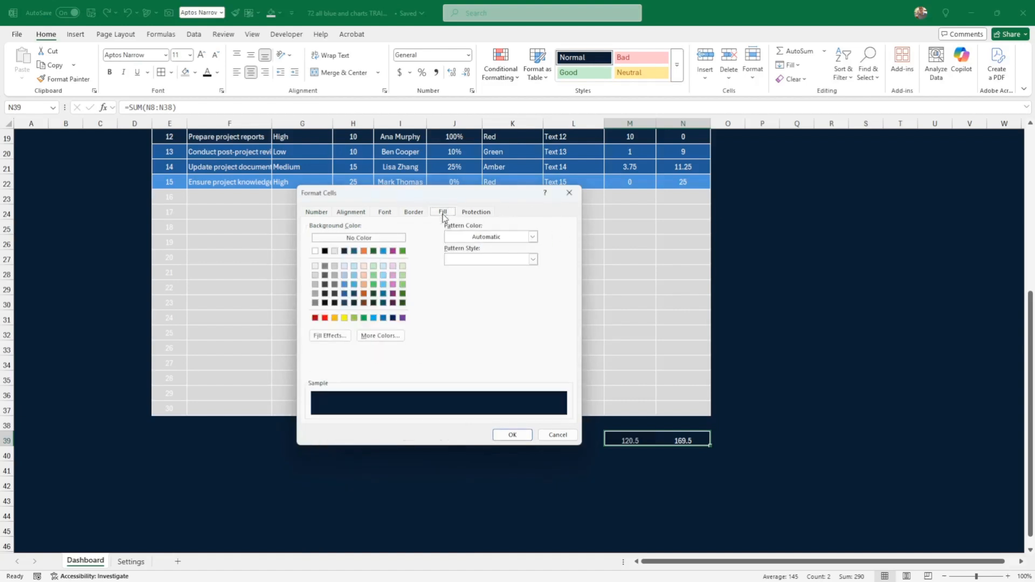
left_click(345, 276)
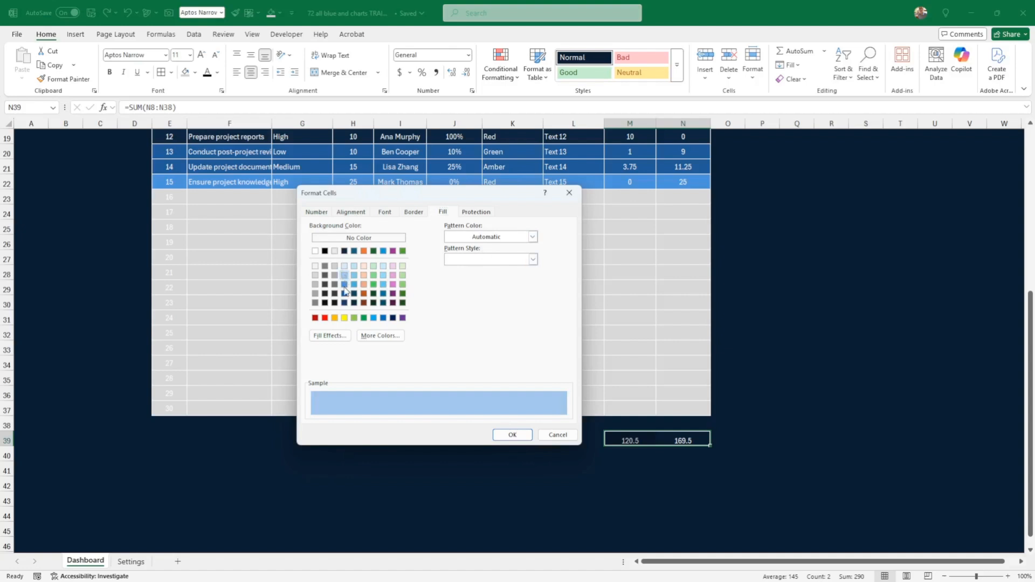
left_click(344, 286)
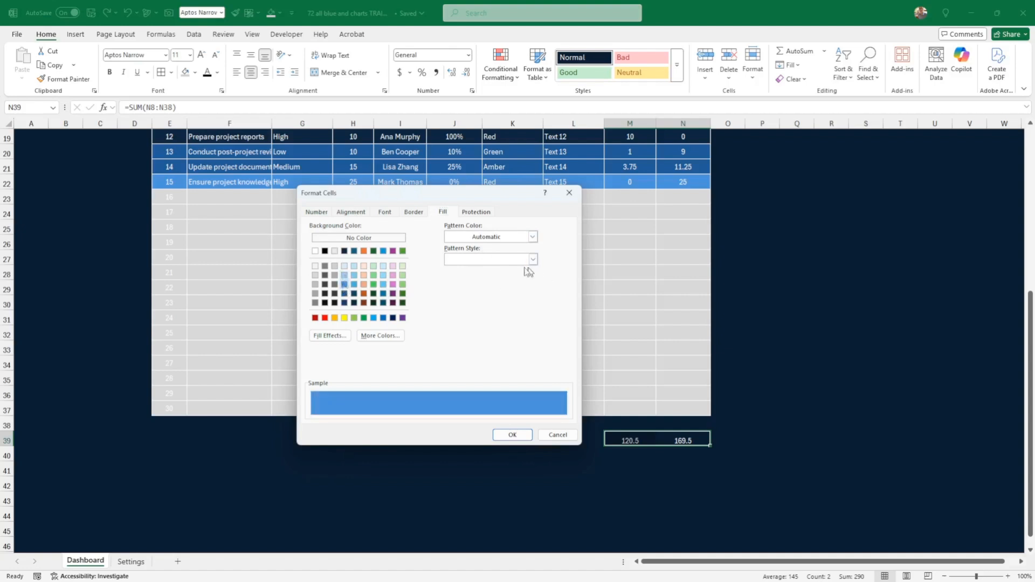
left_click(522, 434)
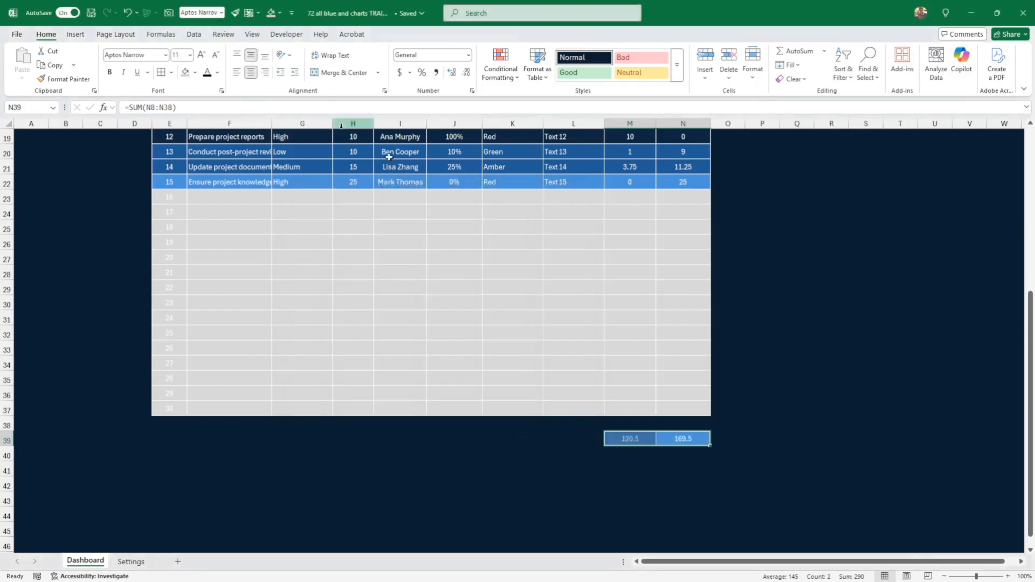
left_click(683, 364)
scroll(767, 363, "up", 6)
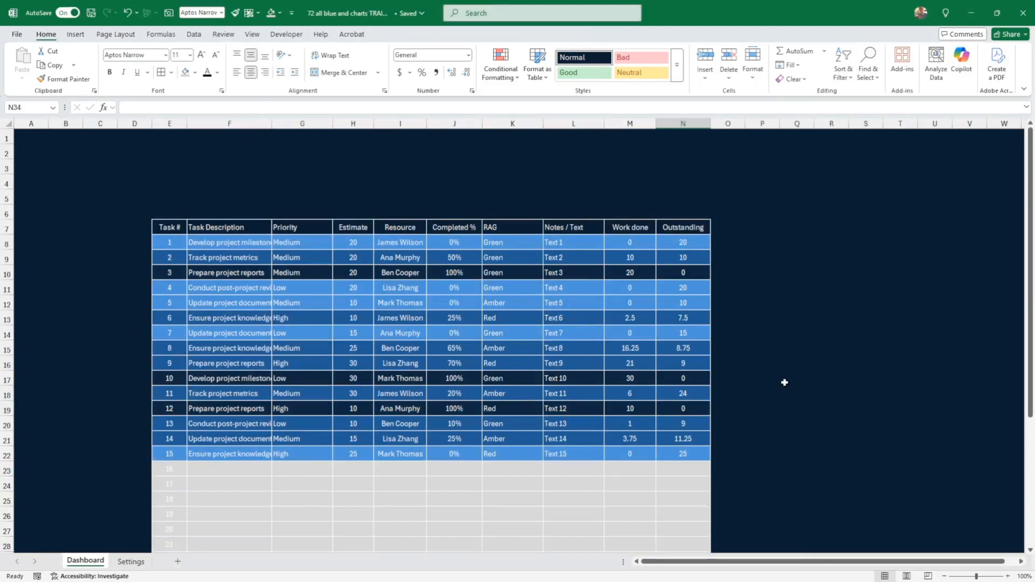
Examine the Resources list on the Settings sheet and compare it with the Resource assignments in the Dashboard task table
mouse_move(458, 572)
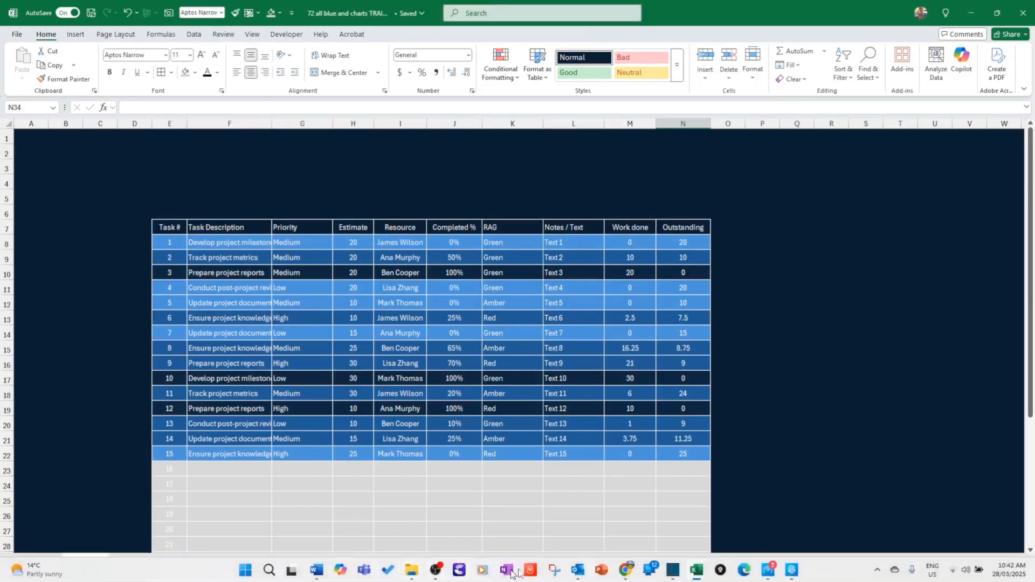
left_click(73, 469)
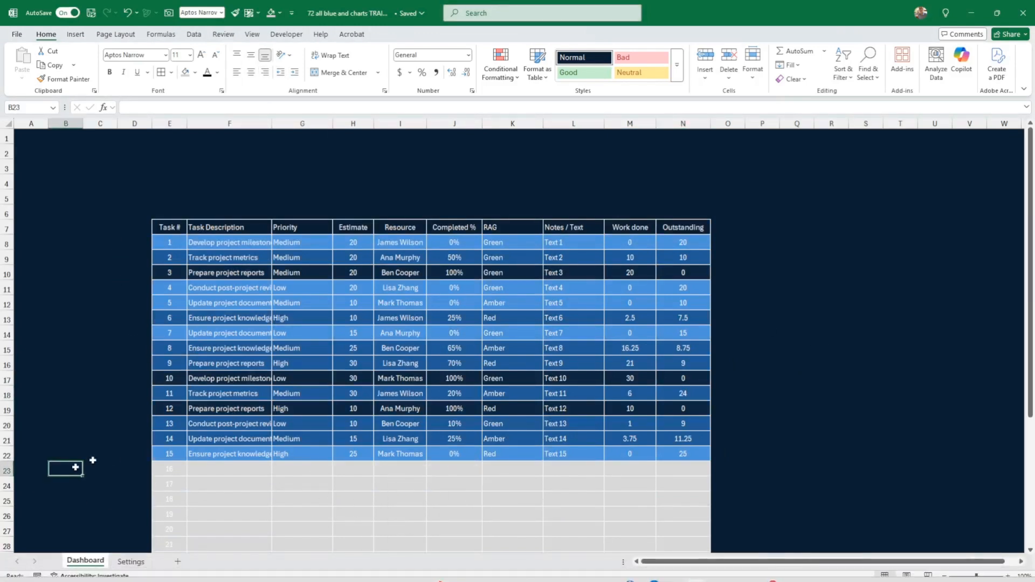
left_click(132, 561)
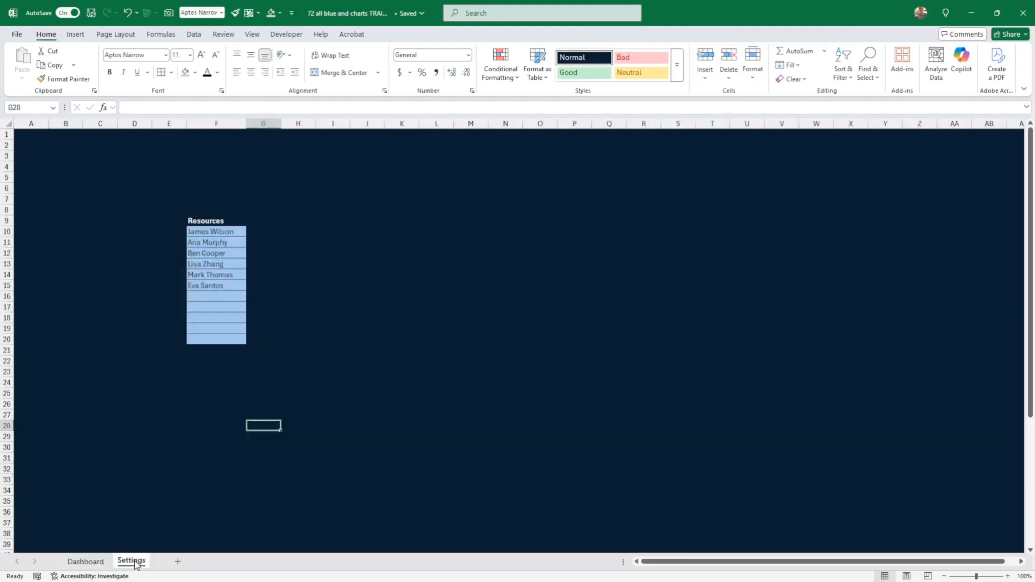
left_click(302, 361)
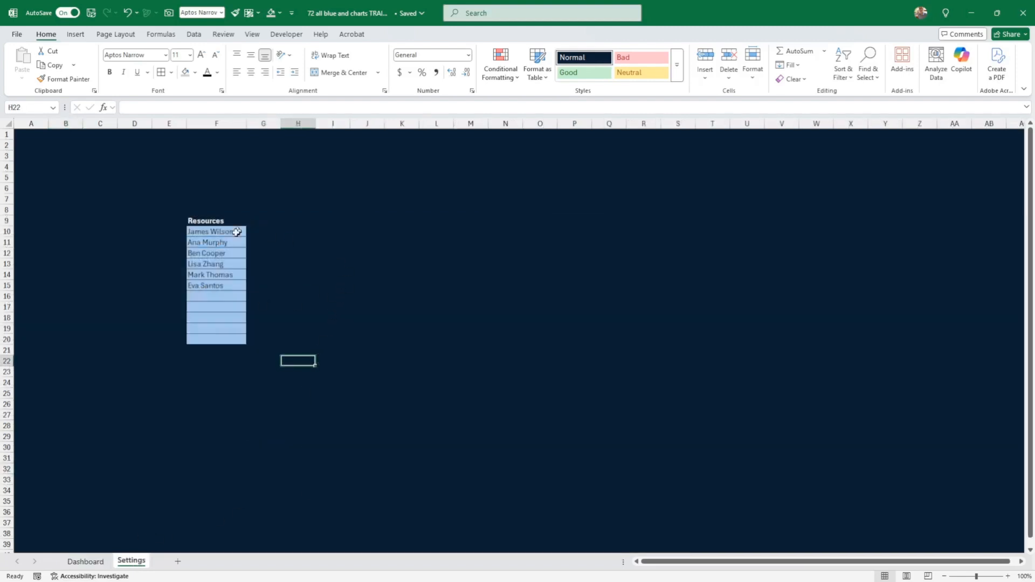
left_click_drag(226, 231, 234, 337)
left_click(278, 326)
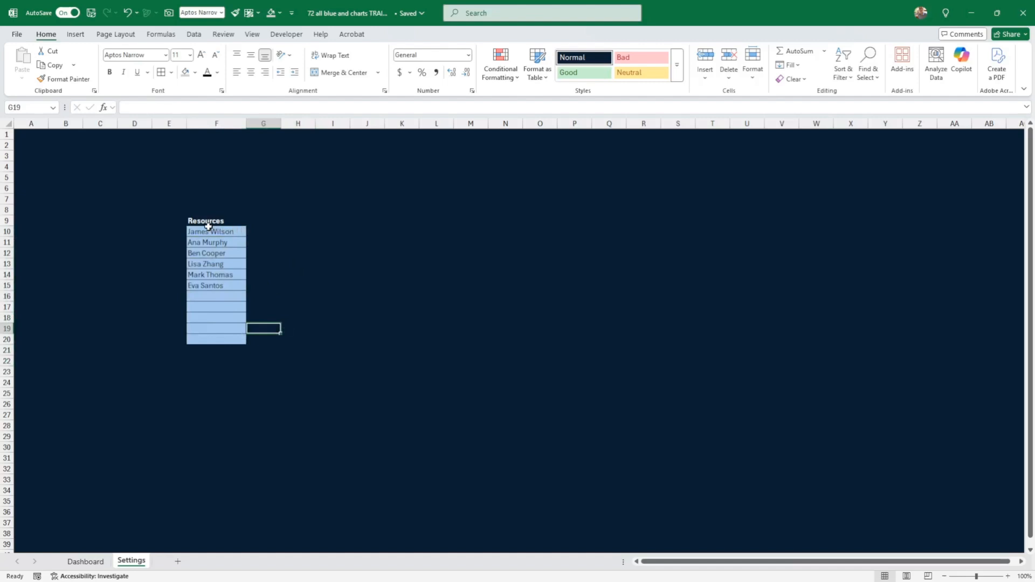
left_click(86, 561)
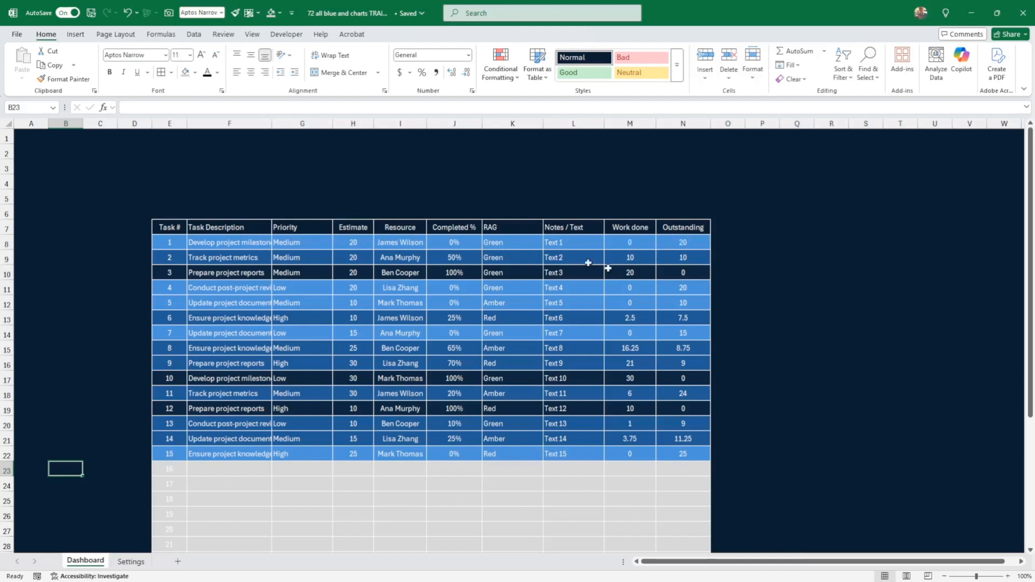
left_click(408, 240)
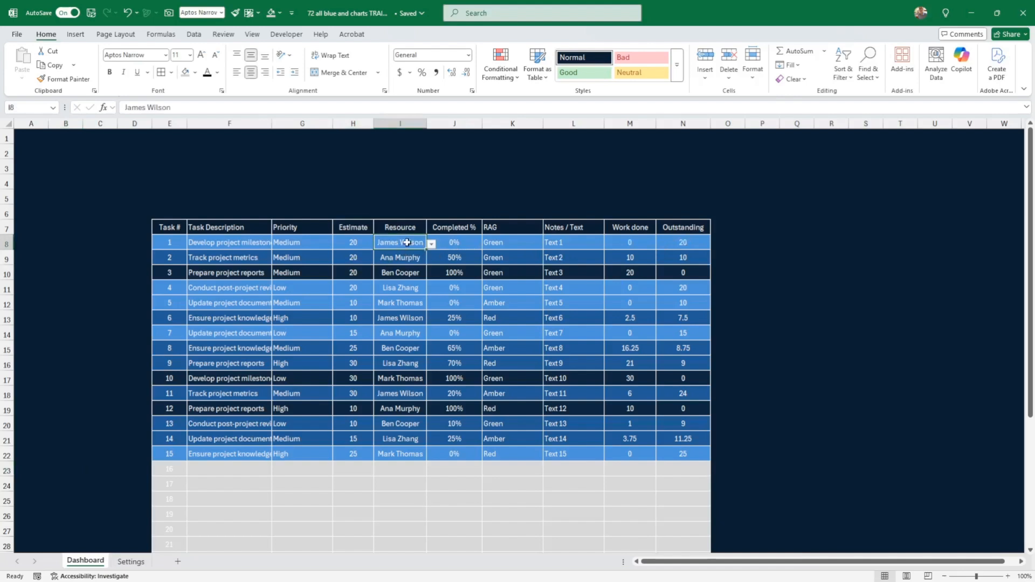
left_click(395, 318)
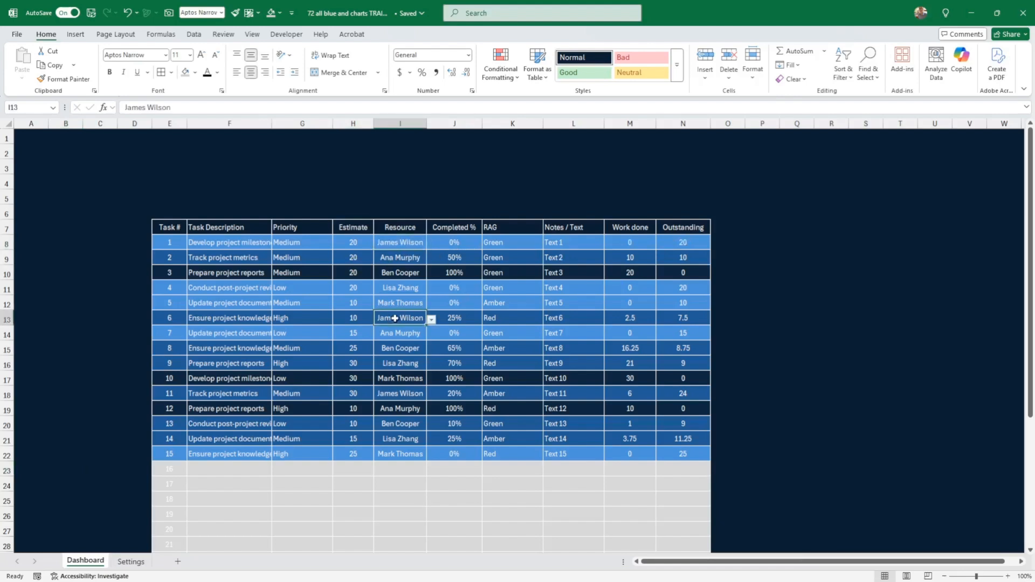
left_click(415, 395)
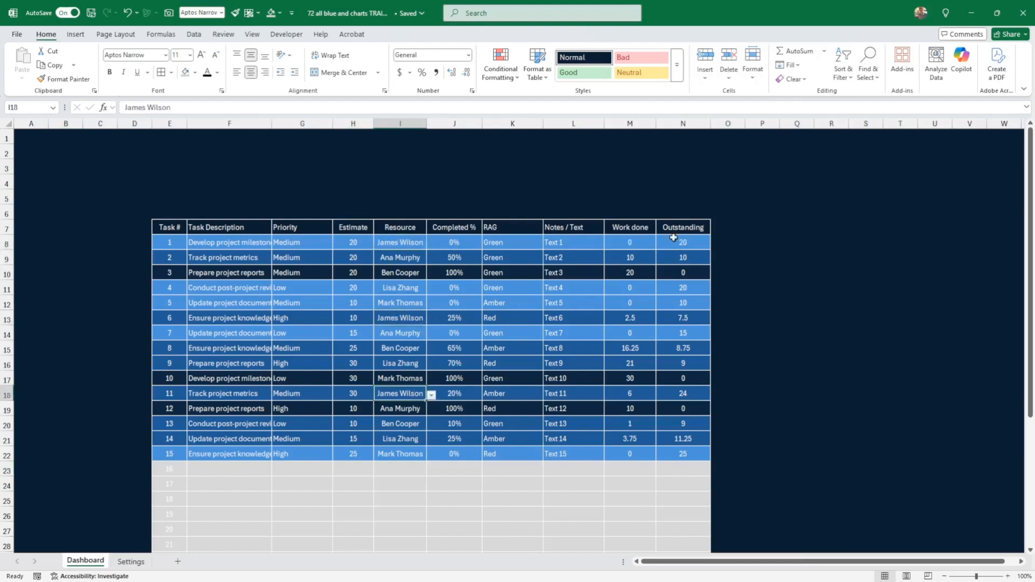
Enter the heading "Work done" in G9 beside Resources on the Settings sheet
left_click(625, 243)
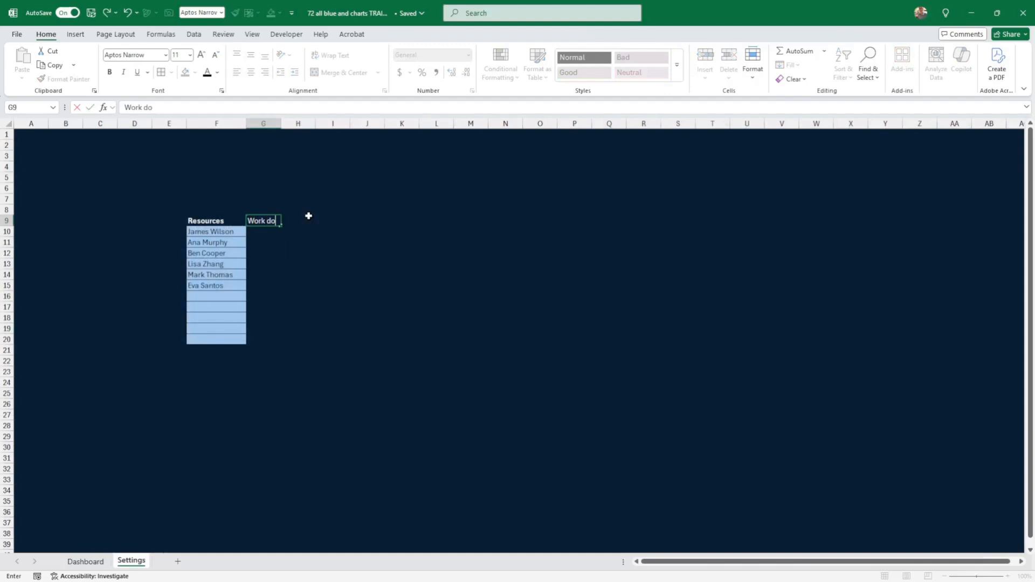
type("ne")
key("Return")
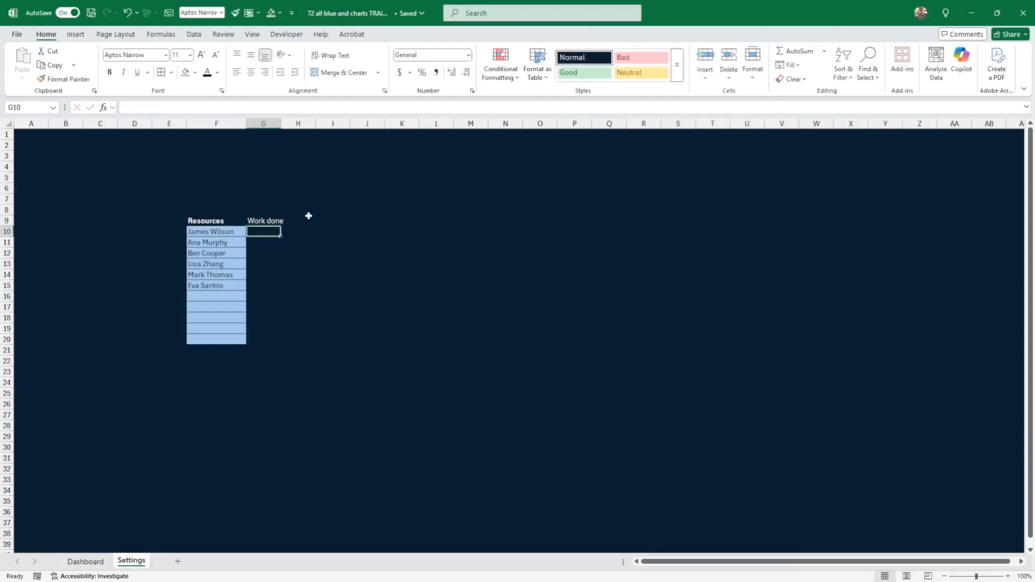
Start a SUMIFS formula in G10 for the first resource's work done
type("=counti")
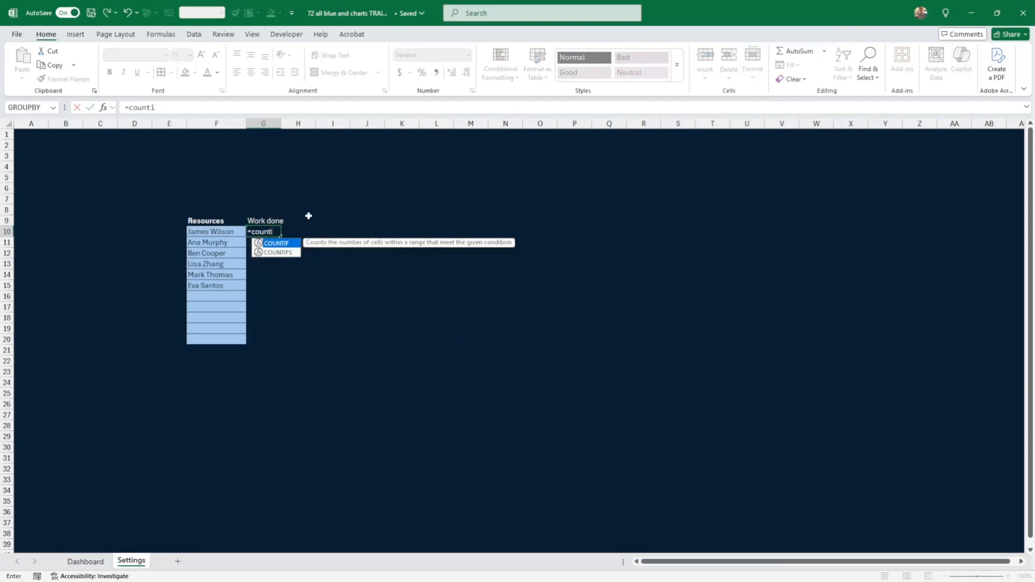
key("BackSpace")
key("BackSpace")
key("BackSpace")
key("BackSpace")
key("BackSpace")
key("BackSpace")
type("s")
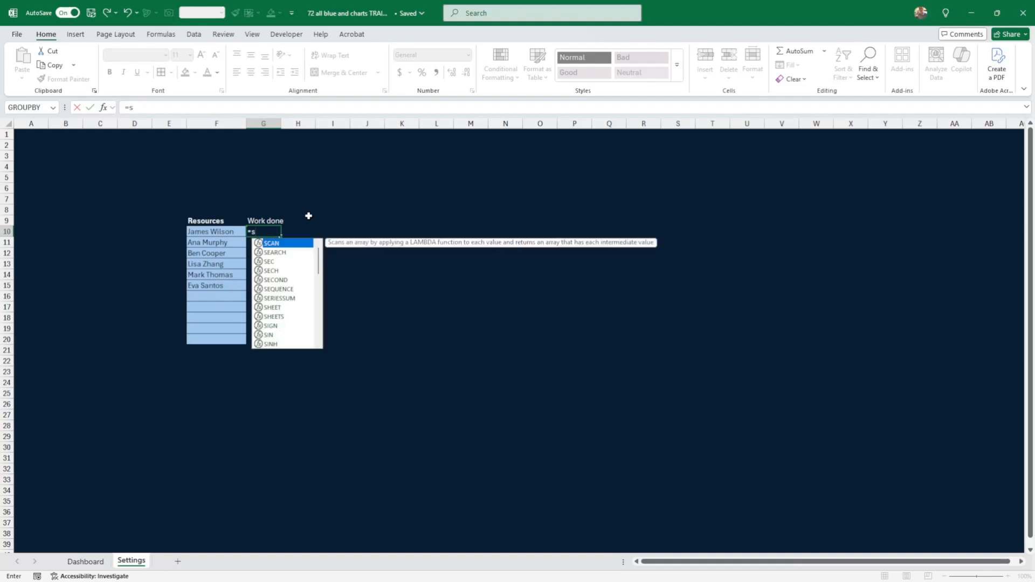
type("umo")
key("BackSpace")
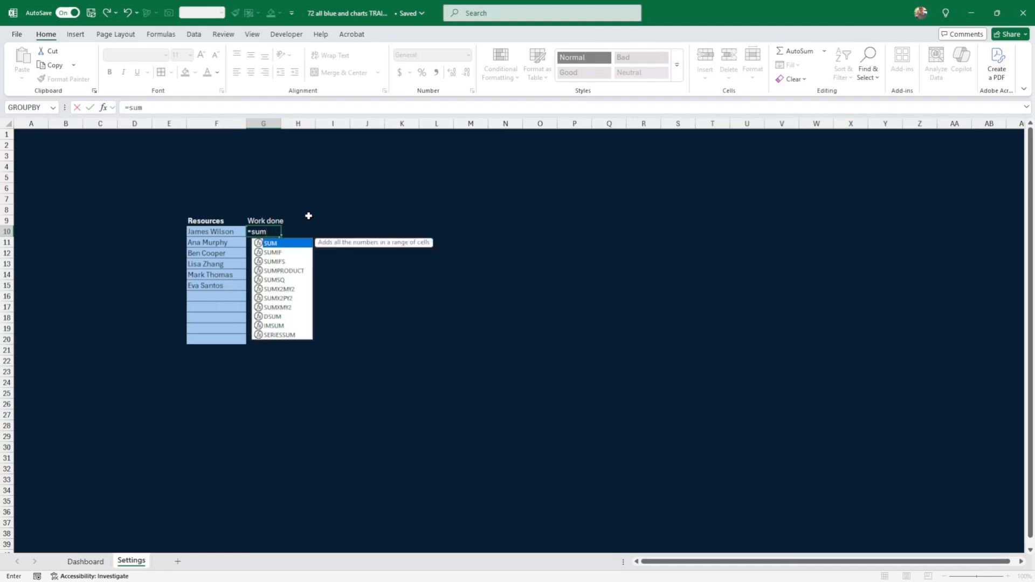
type("ifs")
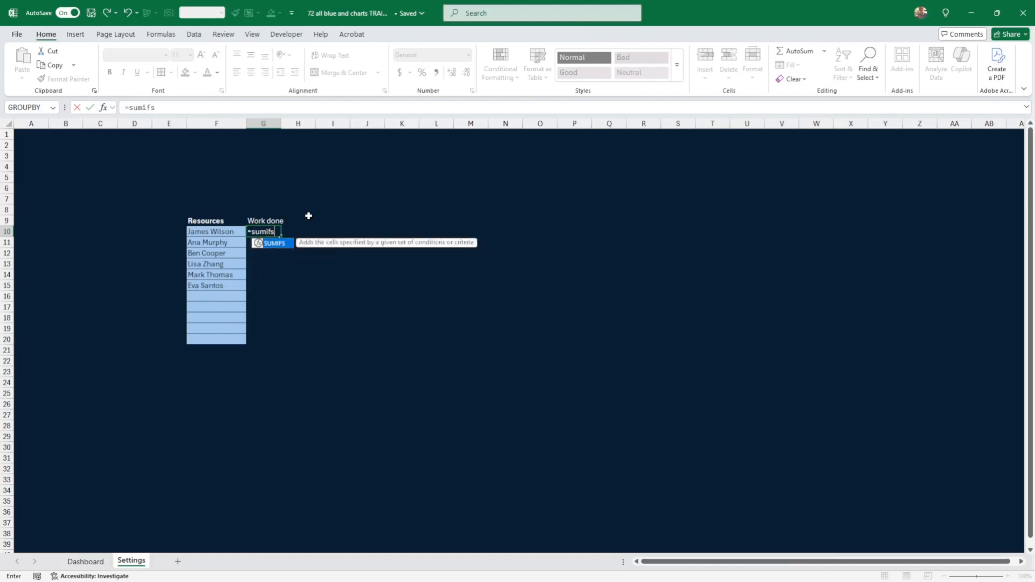
type("(")
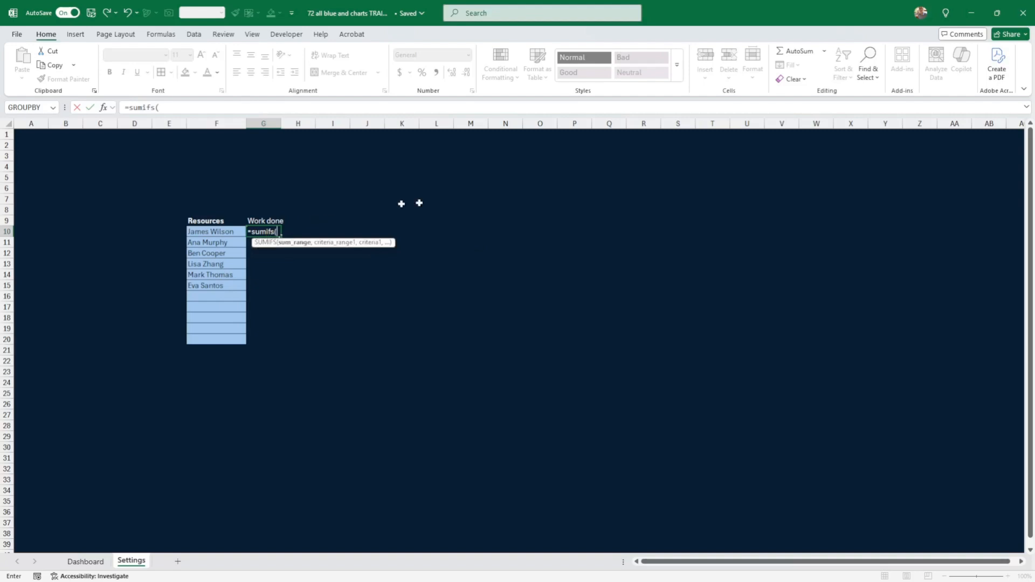
Supply the Resource named range and cell F10 as arguments, and change the function to SUMIF
type("Resour")
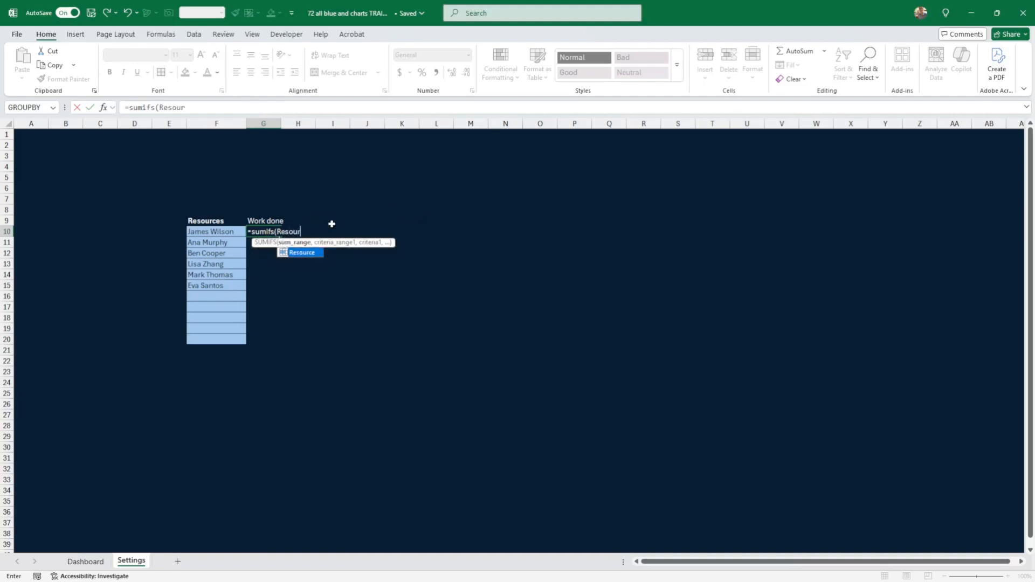
type("ce,")
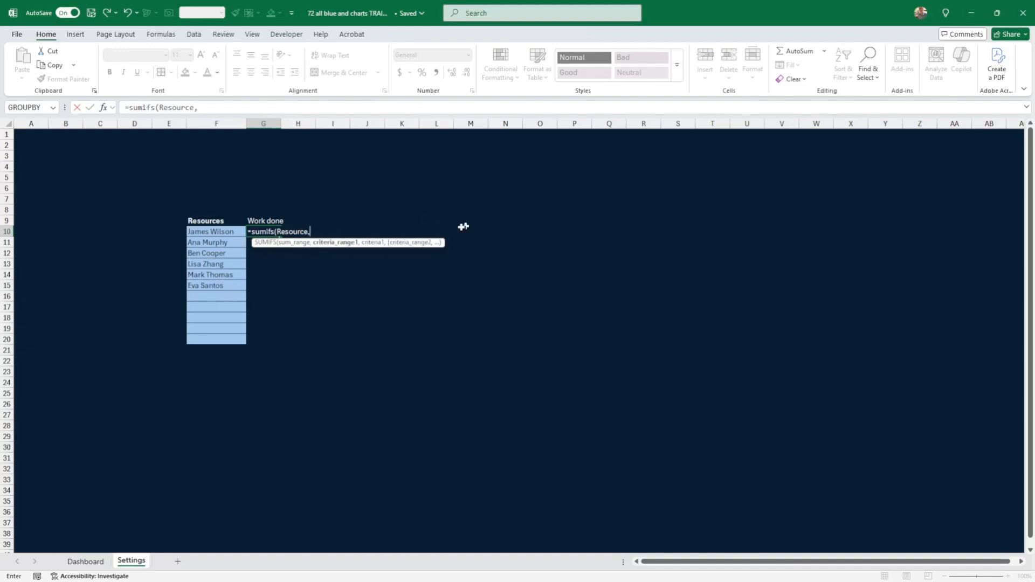
left_click(204, 232)
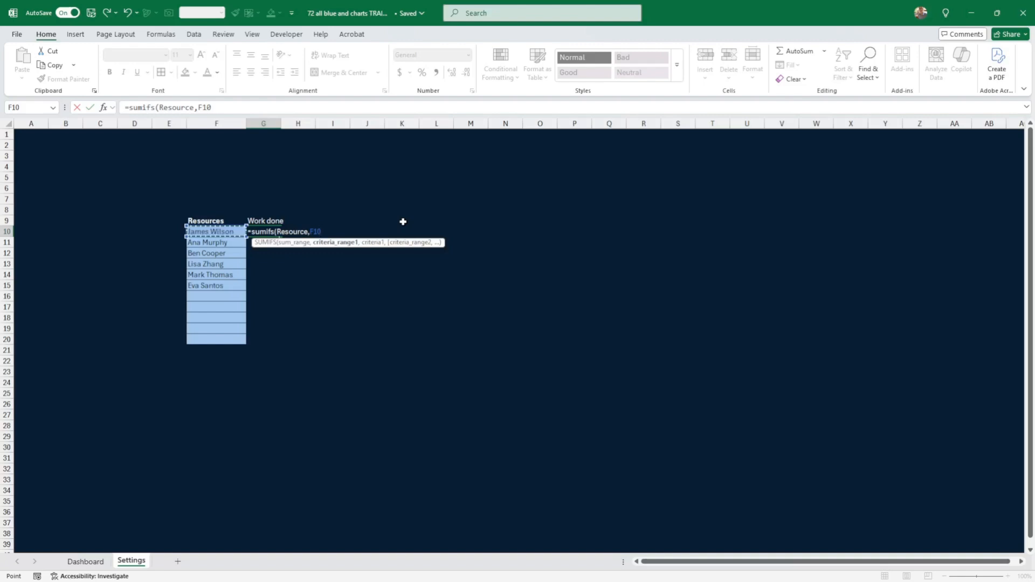
type(",")
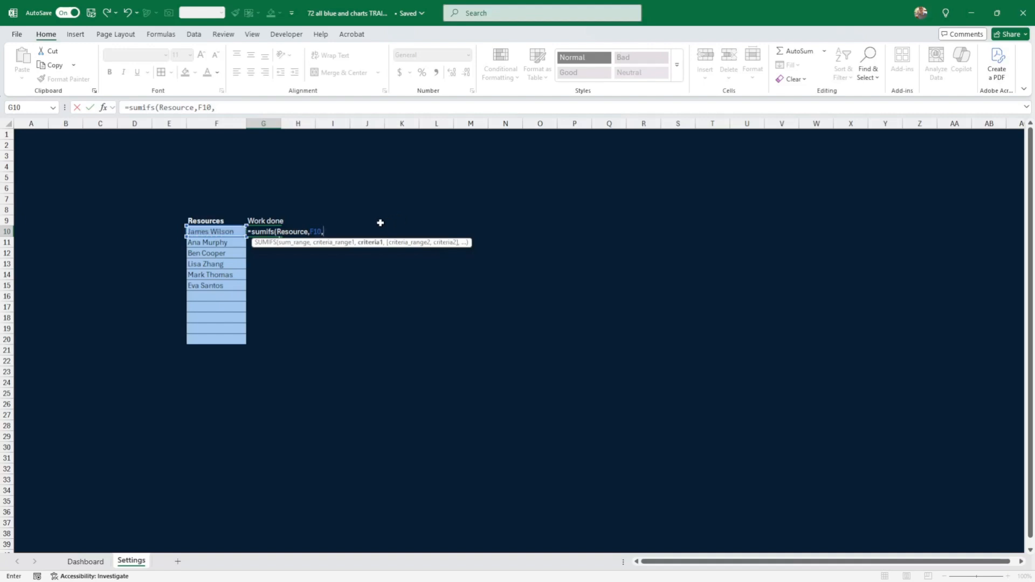
left_click(276, 232)
key("BackSpace")
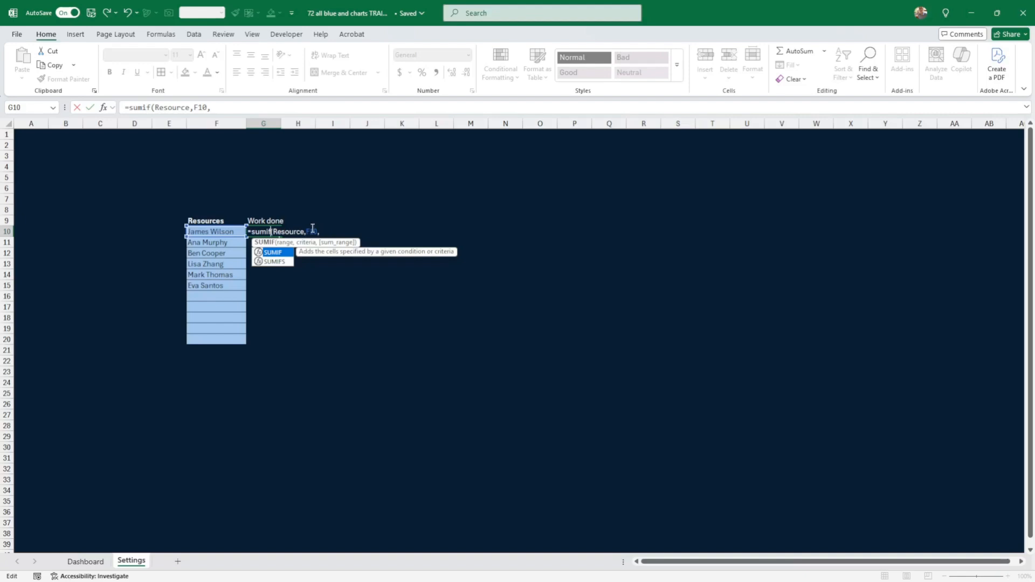
Complete the G10 formula with Done as the sum range, giving =SUMIF(Resource,F10,Done)
left_click(103, 107)
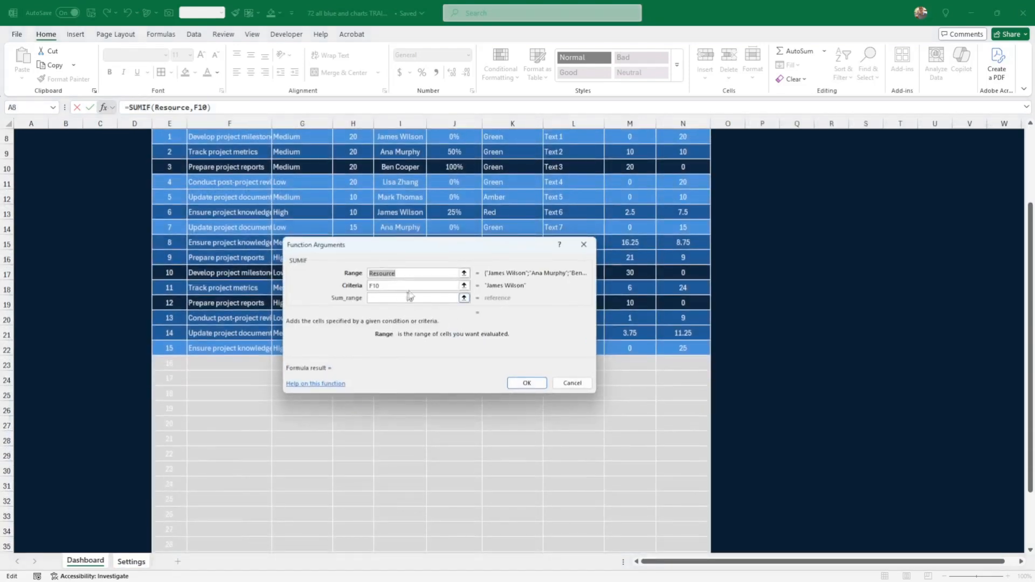
left_click(387, 286)
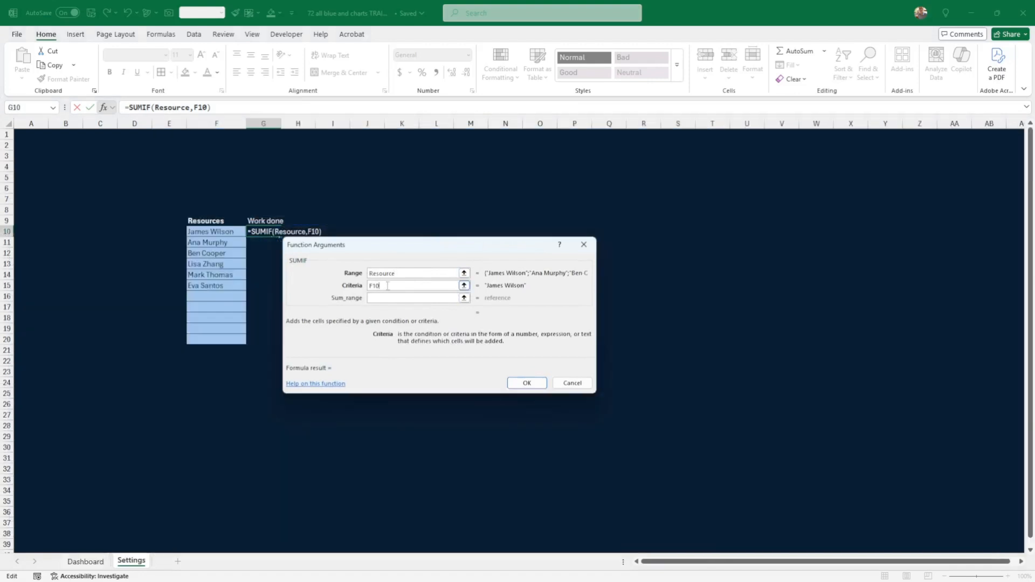
left_click(380, 298)
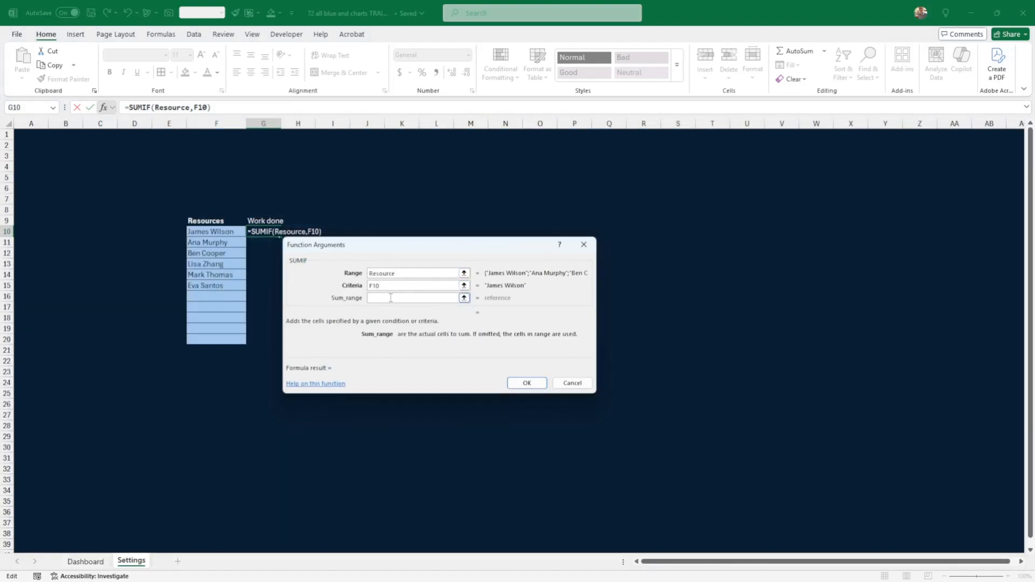
type("Done")
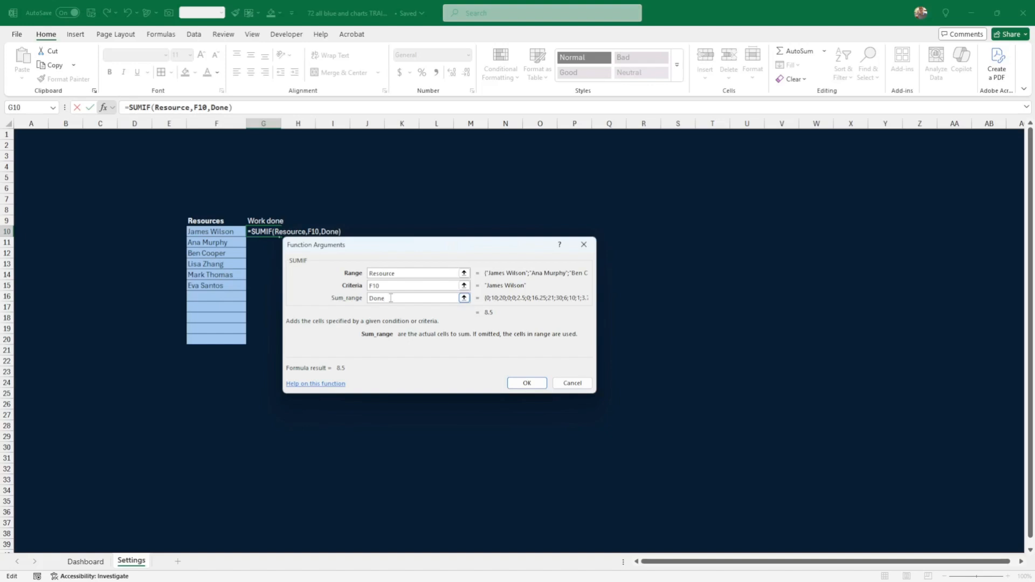
key("Return")
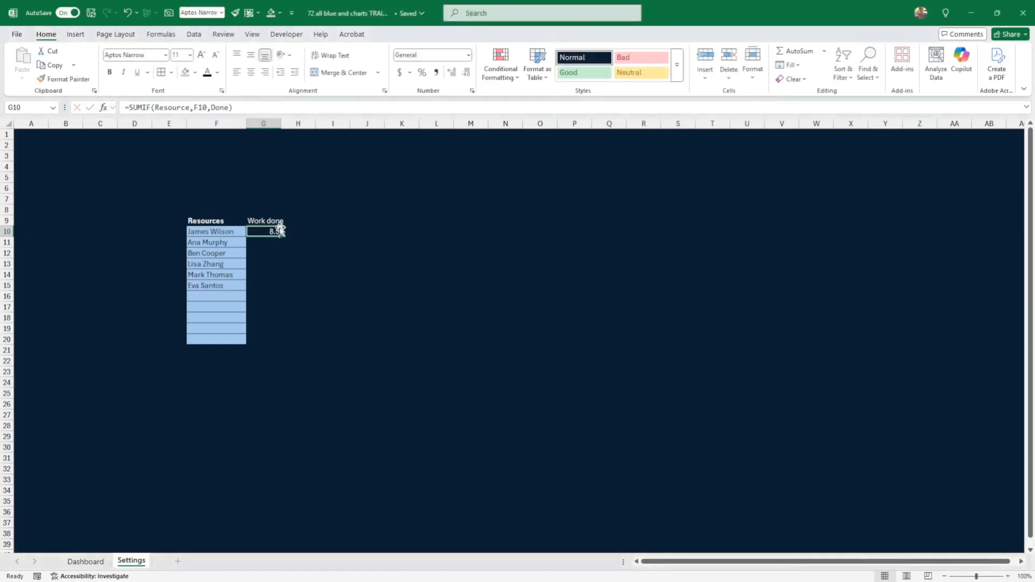
Try to give cells G10:G20 under Work done white outline and inside borders
left_click_drag(273, 231, 270, 340)
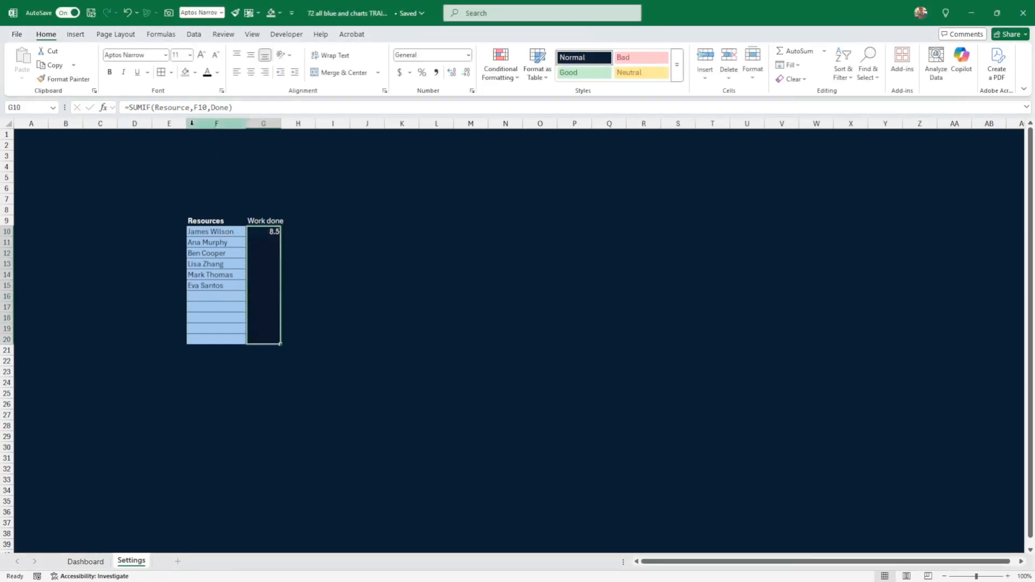
left_click(162, 74)
left_click(445, 246)
left_click(476, 244)
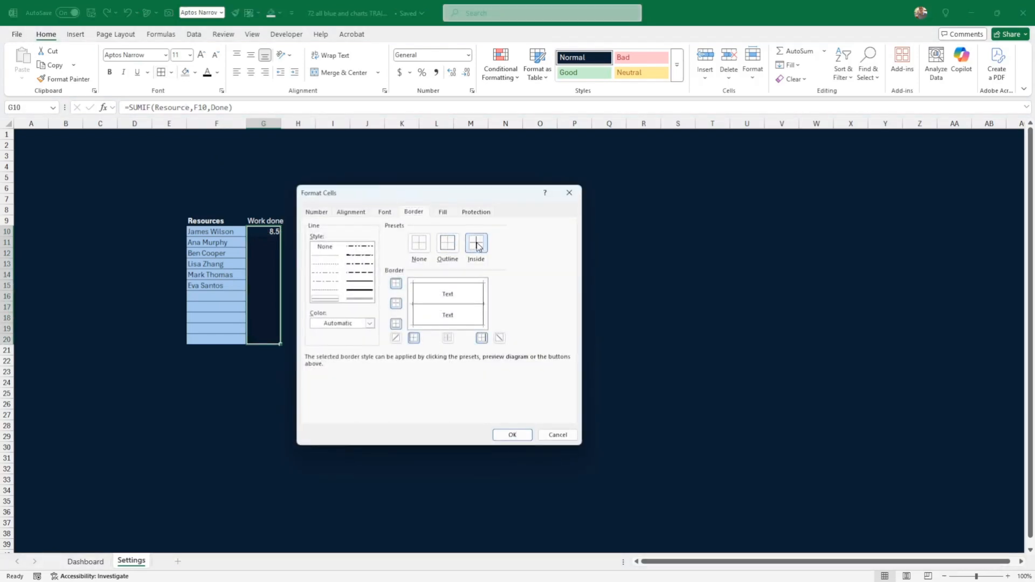
left_click(351, 326)
left_click(340, 339)
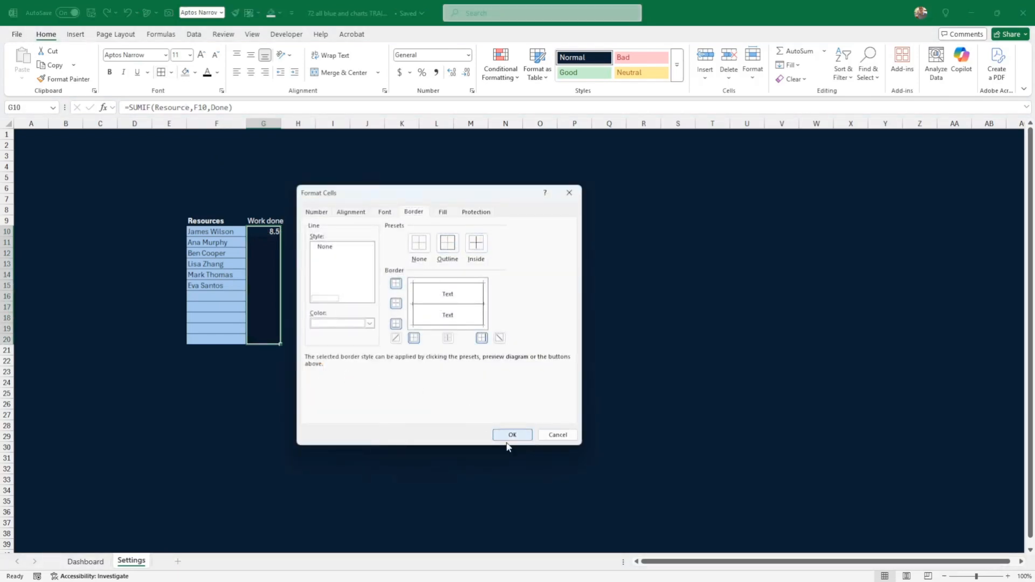
left_click(510, 434)
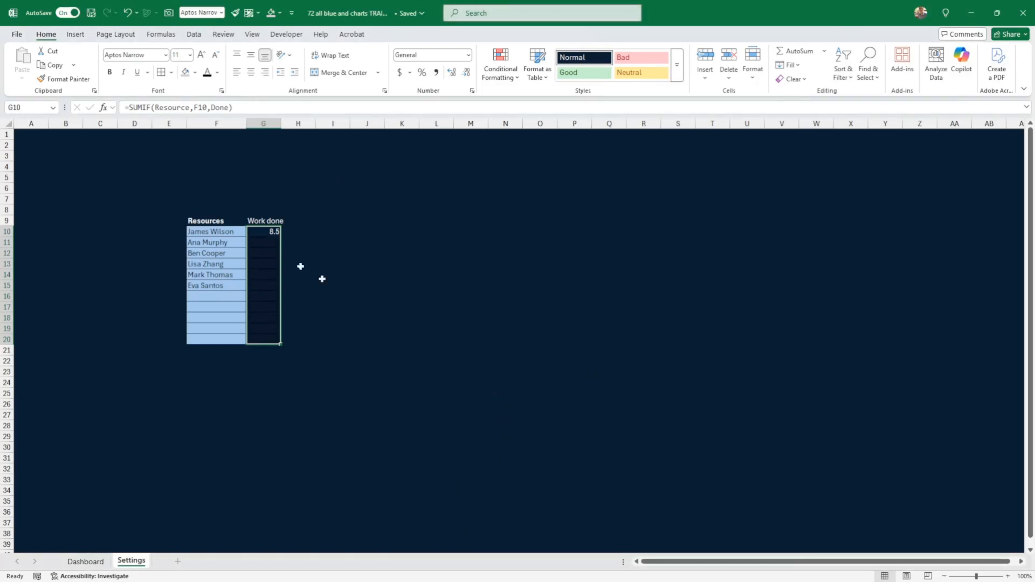
Set the outline and inside borders of cells G10:G20 to white
left_click(172, 75)
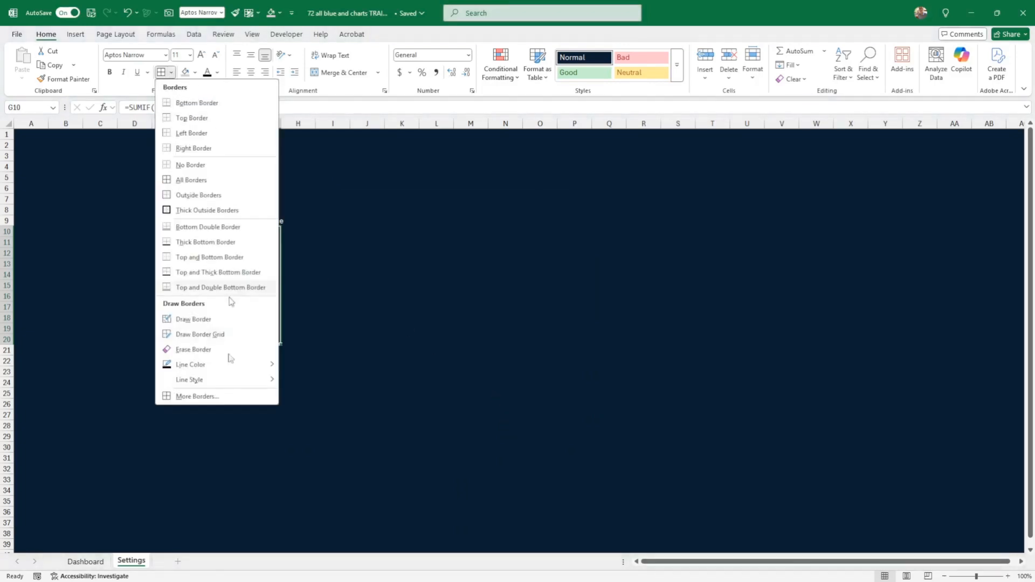
left_click(221, 397)
left_click(370, 323)
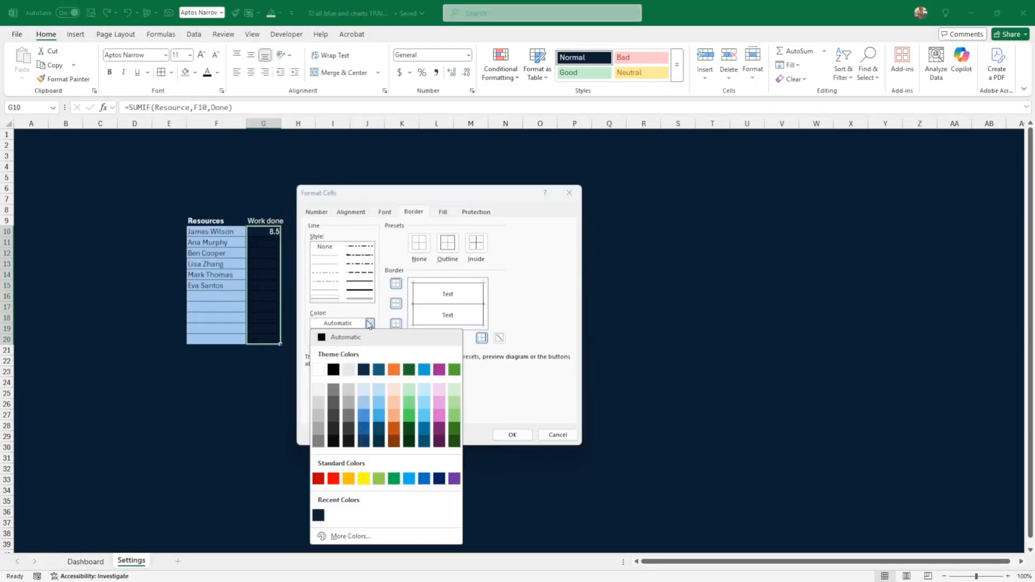
left_click(323, 368)
left_click(448, 244)
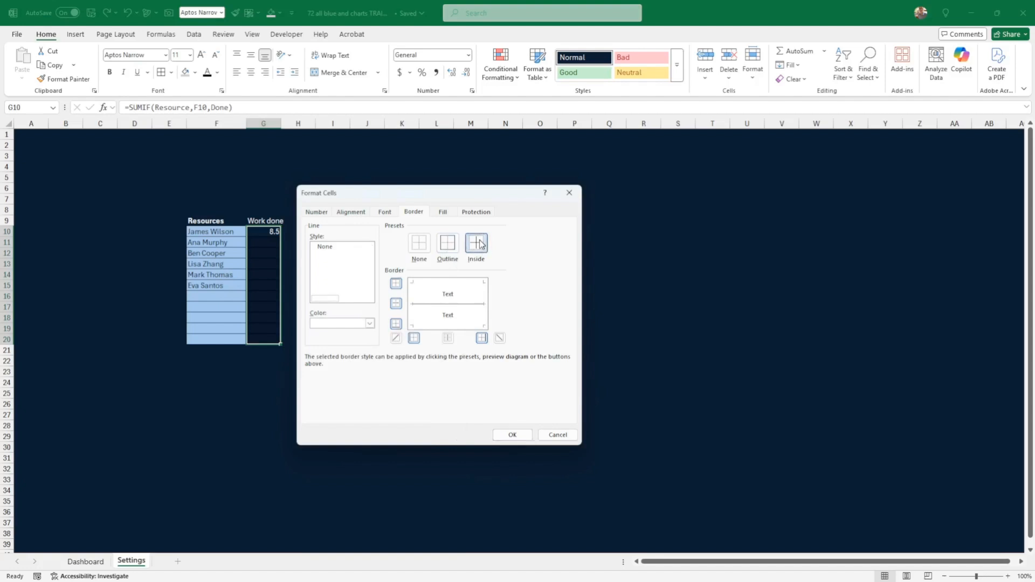
left_click(476, 244)
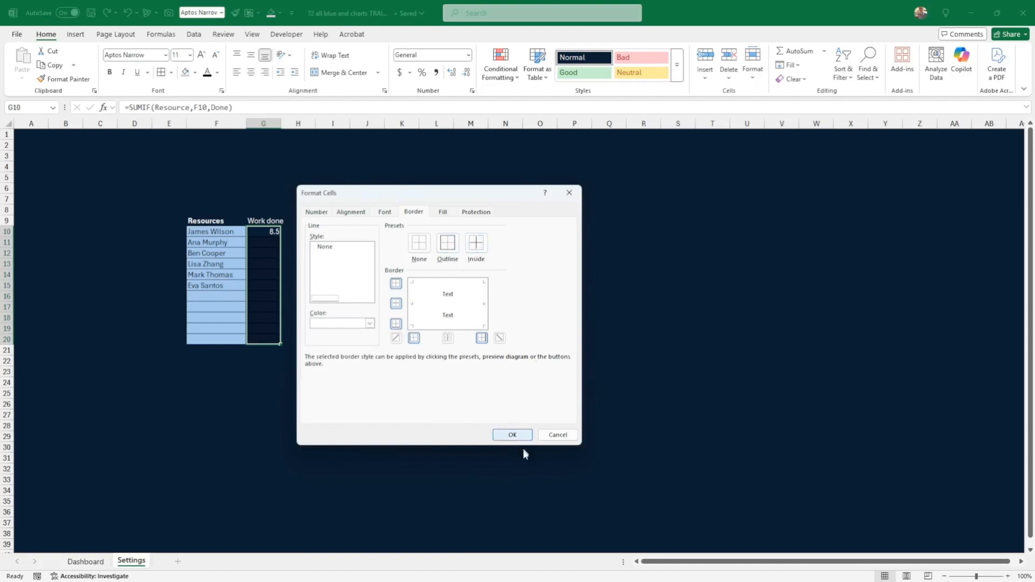
Fill the Work done cells G10:G20 with a medium blue theme color and apply the formatting
left_click(442, 213)
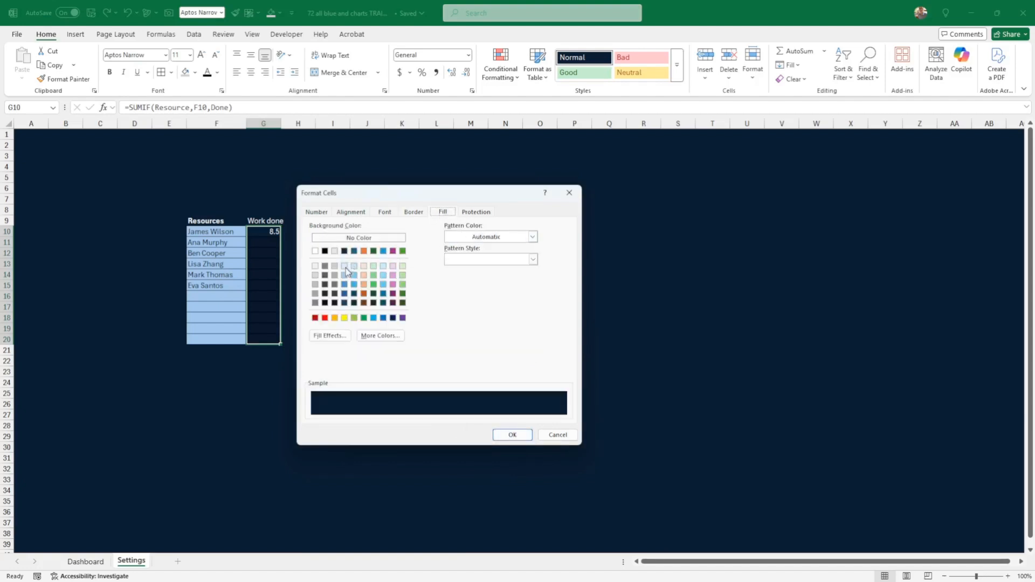
left_click(345, 284)
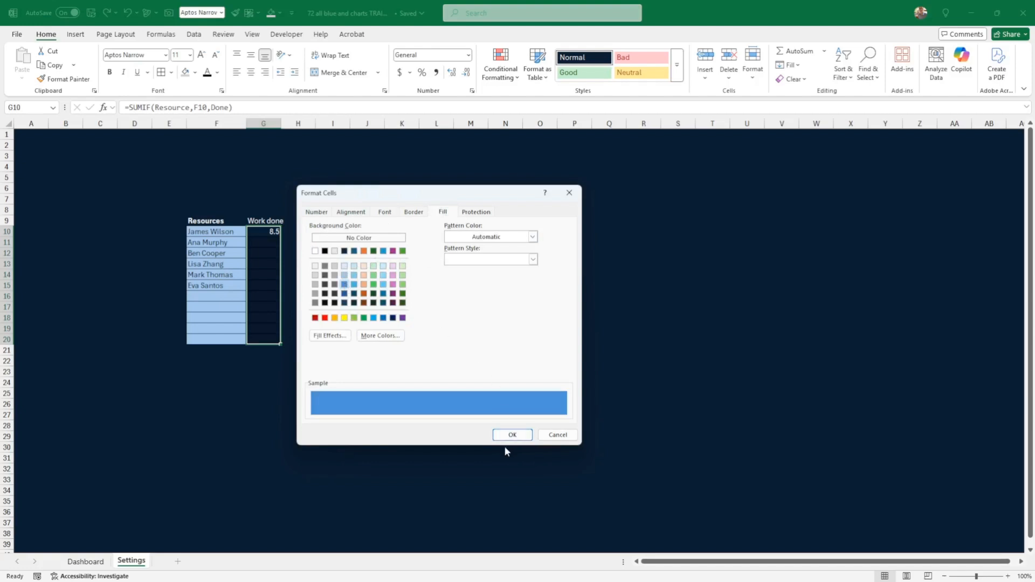
left_click(509, 434)
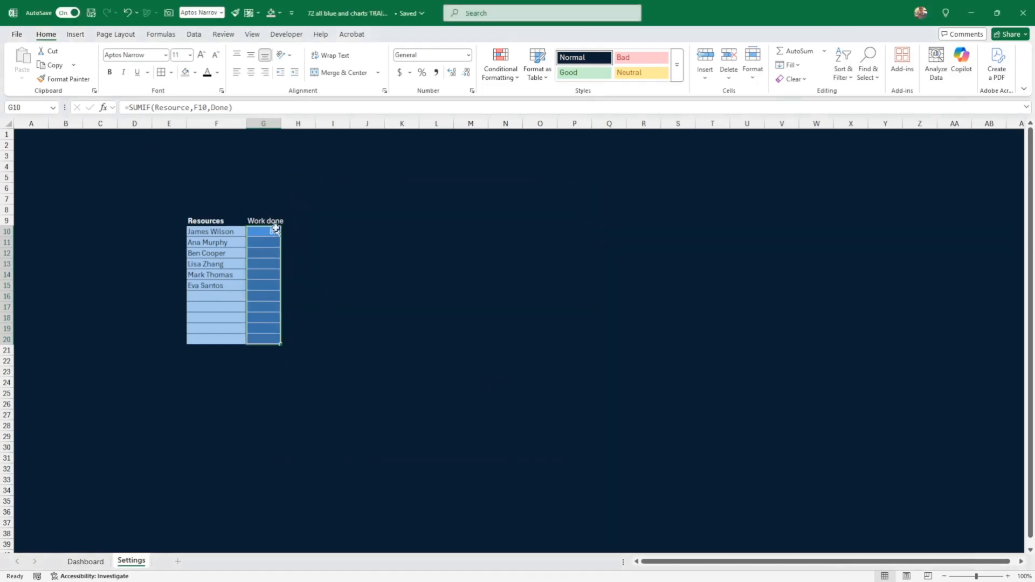
Copy the cell formatting of G10 to the adjacent column cells H10:H20
left_click(265, 233)
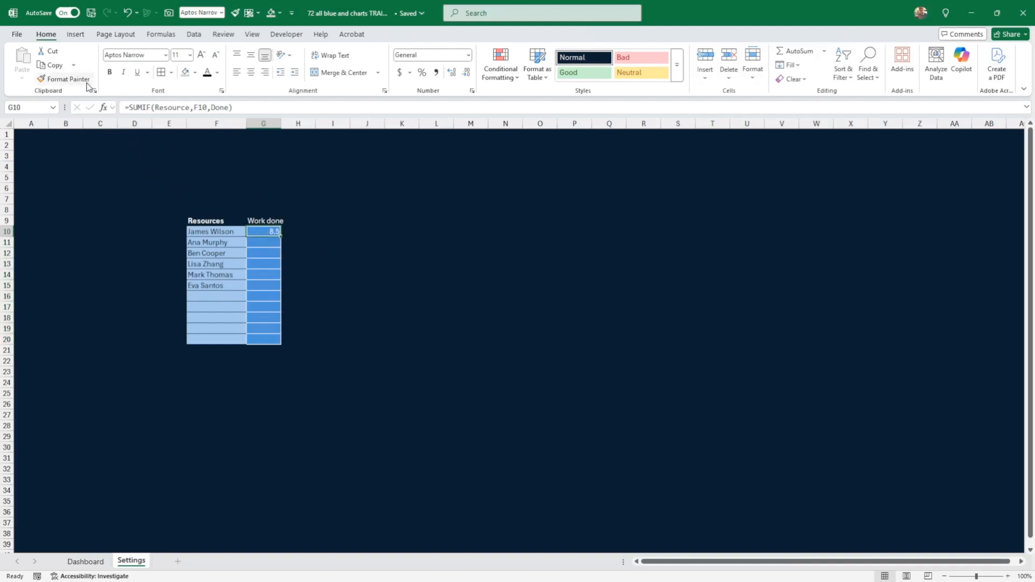
left_click(64, 79)
left_click_drag(296, 227, 296, 319)
right_click(292, 313)
key("Escape")
left_click(285, 309)
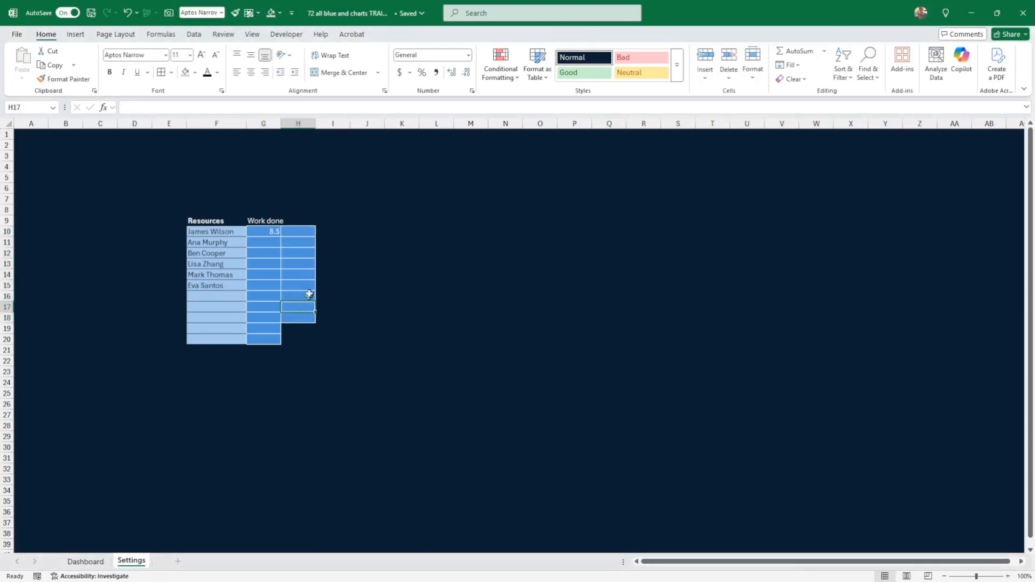
left_click(64, 79)
left_click_drag(286, 314, 295, 341)
left_click(401, 264)
Make the header cells F9:H9 bold and widen column G to fit its Work done header
left_click_drag(203, 220, 307, 220)
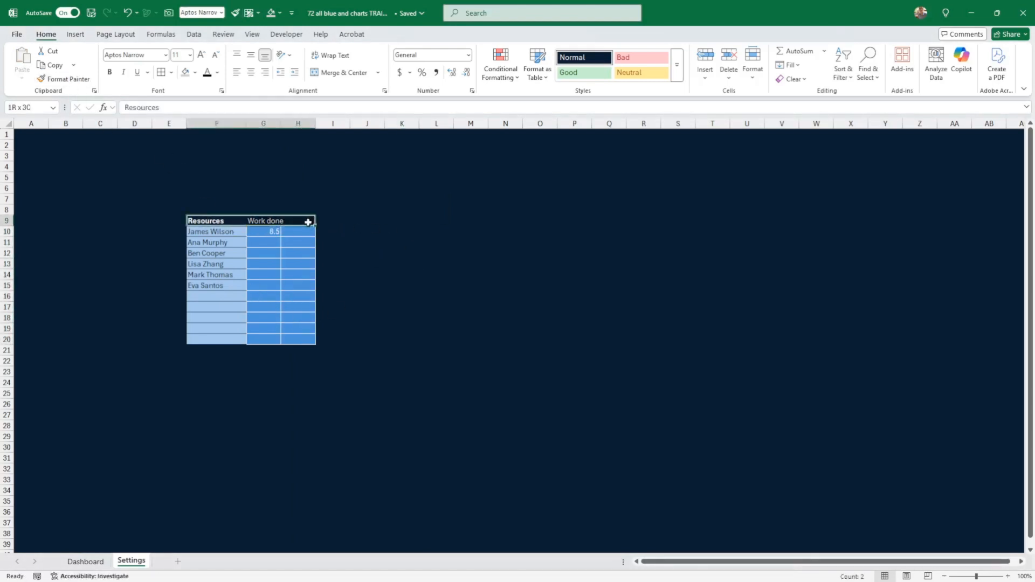
left_click(110, 73)
left_click(111, 73)
left_click(267, 155)
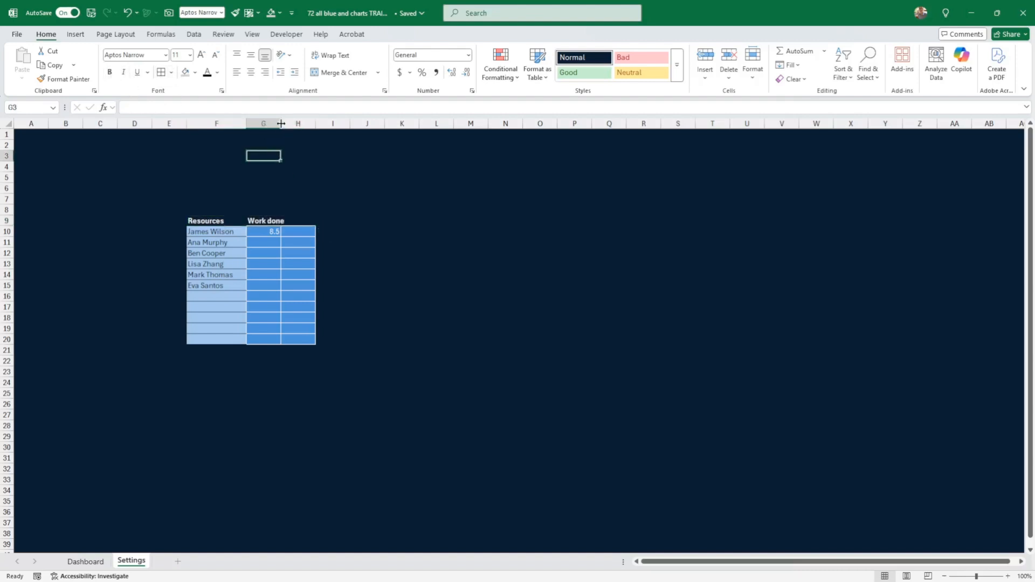
left_click_drag(281, 123, 291, 124)
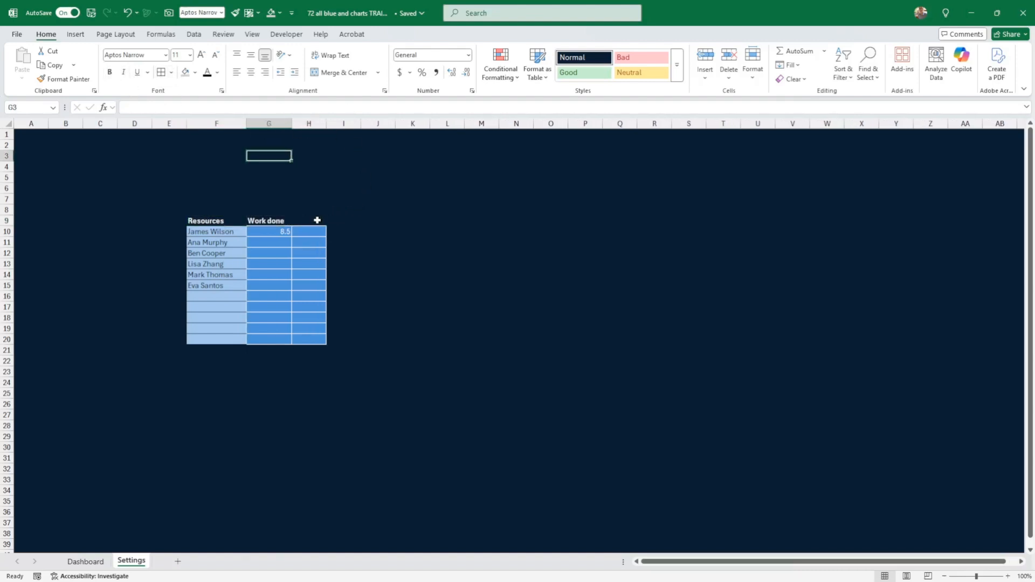
Enter the header "Outstanding" in H9 and widen column H to fit it
left_click(314, 220)
type("Ou")
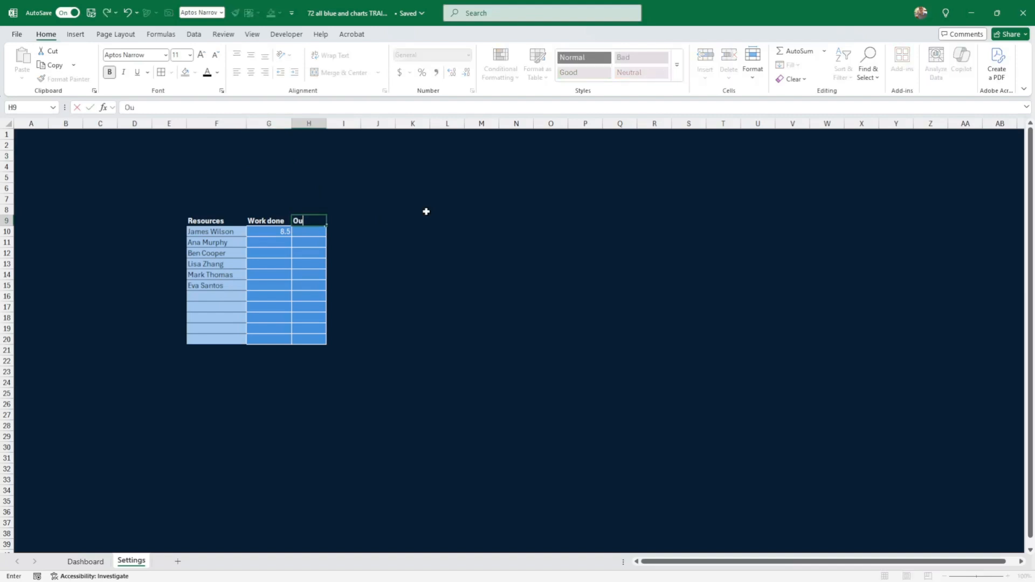
type("tstanding")
key("ctrl+Return")
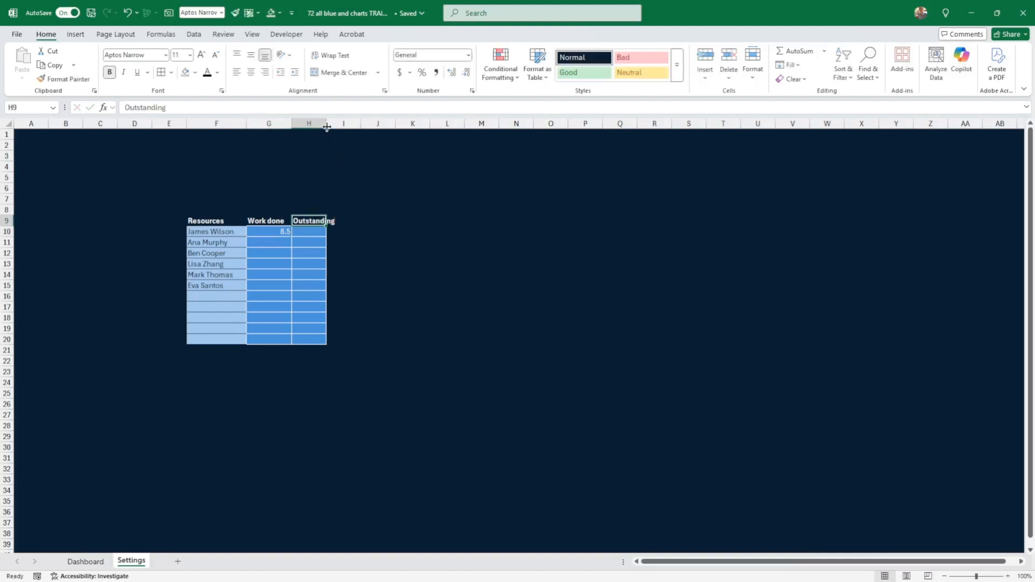
left_click_drag(326, 127, 337, 128)
left_click(493, 210)
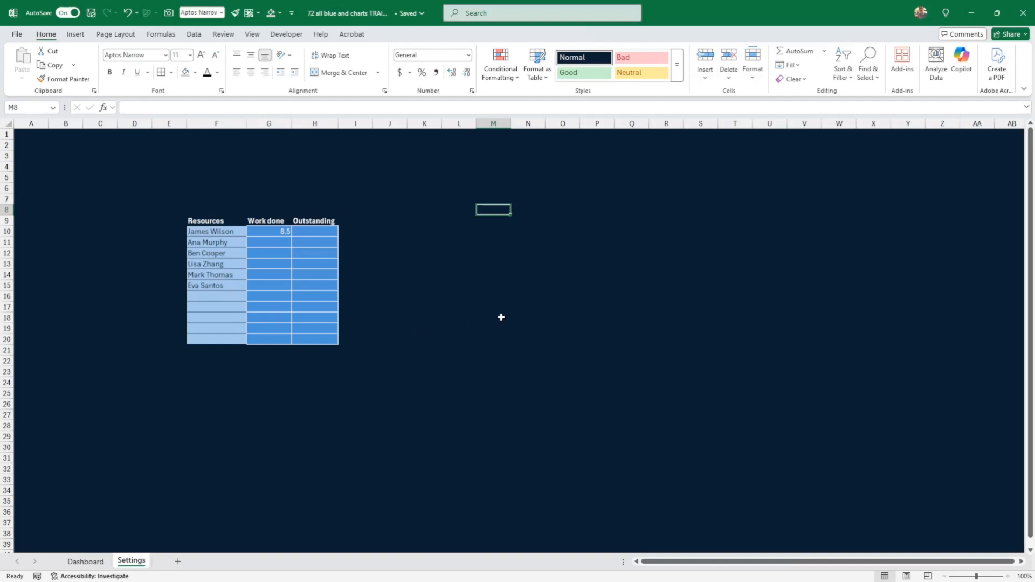
Copy the Work done formula from G10 into H10
left_click(282, 231)
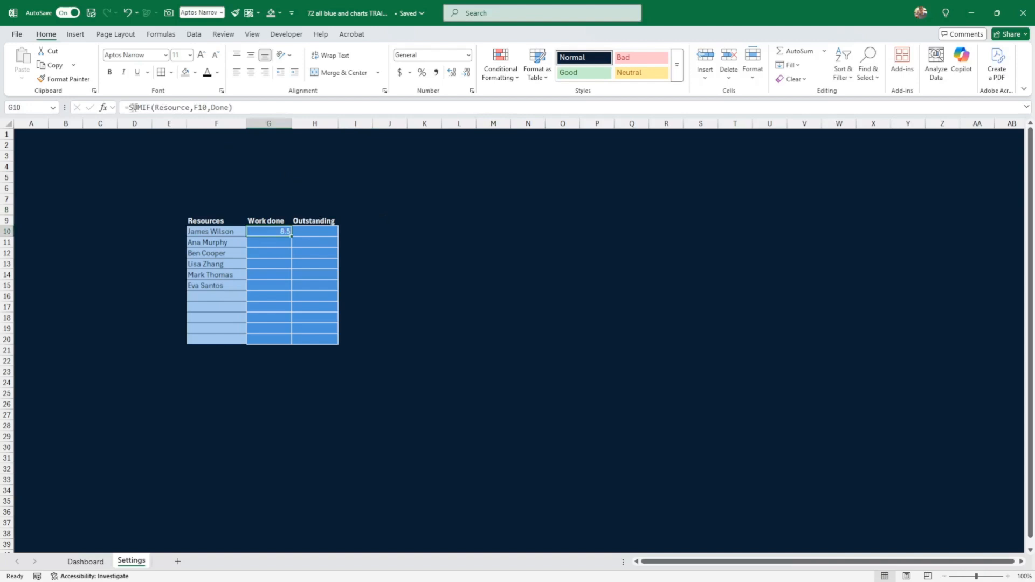
key("ctrl+c")
key("Right")
key("ctrl+v")
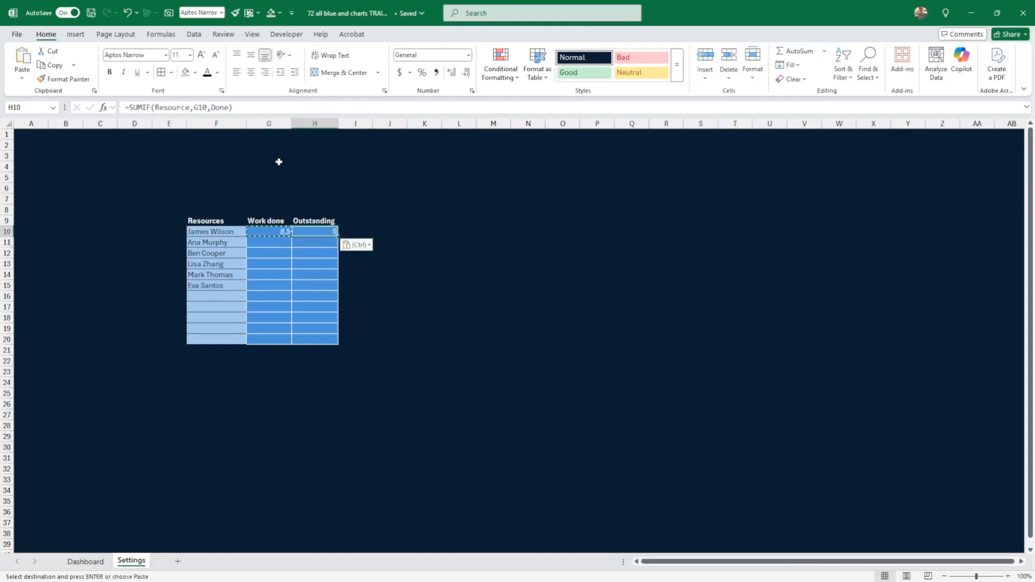
Change the criteria in G10's SUMIF formula to $F10 and fill the formula down to G20
key("Left")
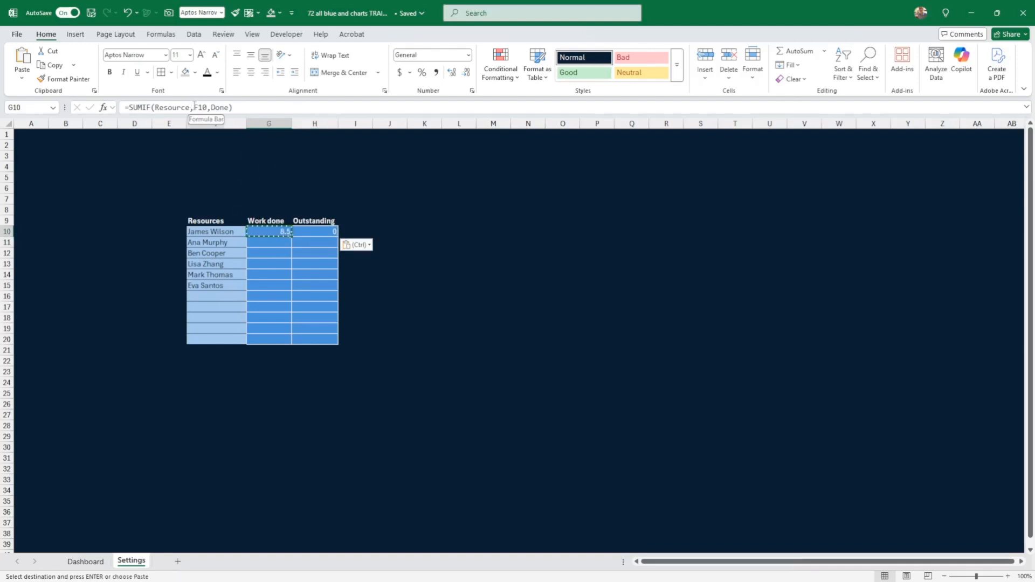
key("F2")
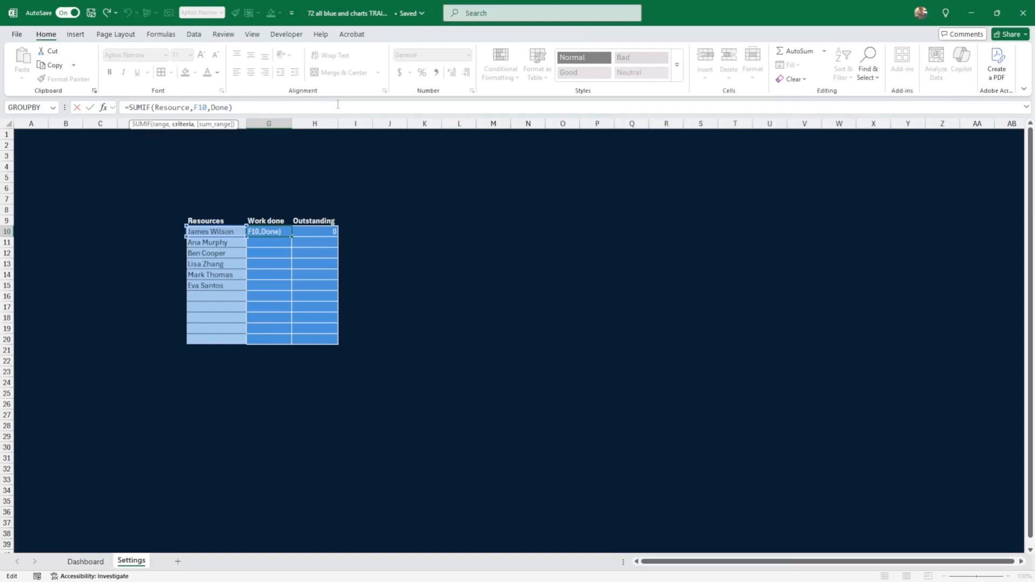
type("$")
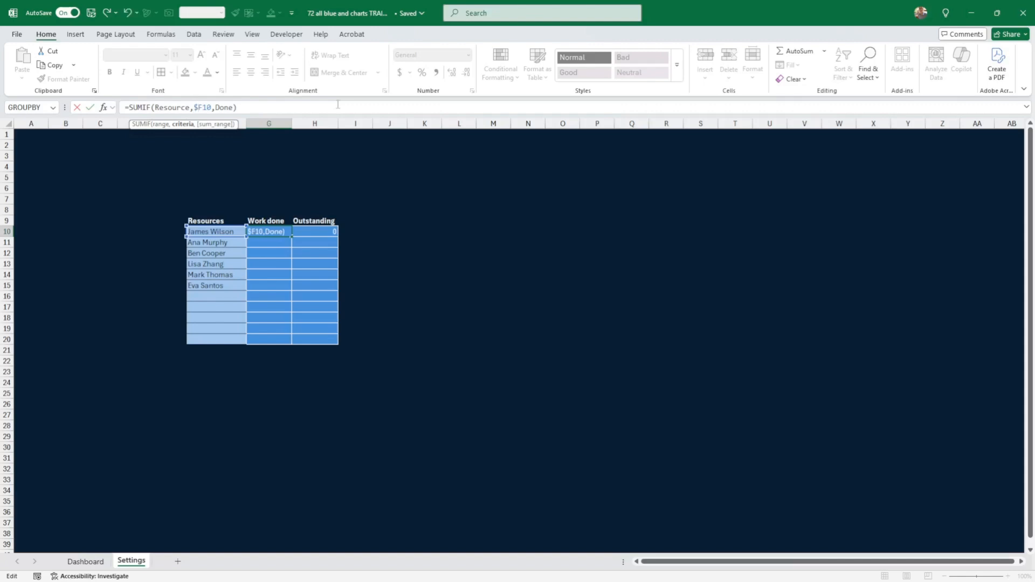
key("Return")
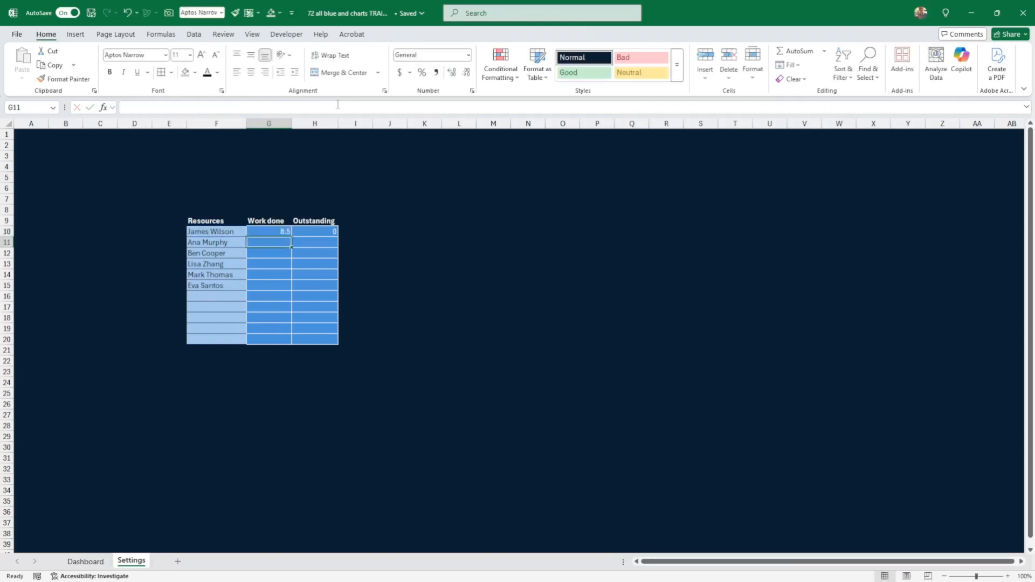
double_click(290, 231)
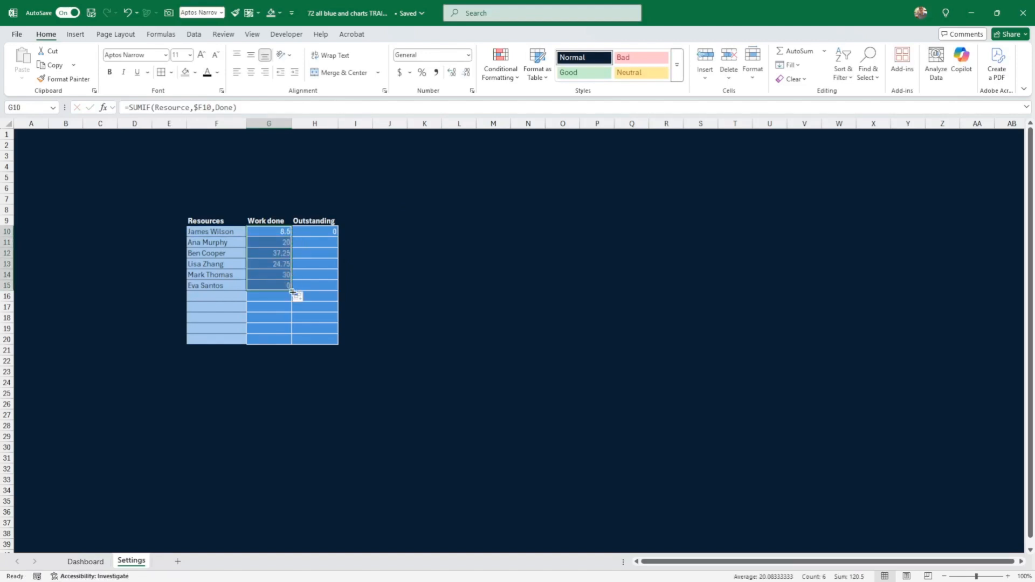
left_click_drag(290, 285, 290, 341)
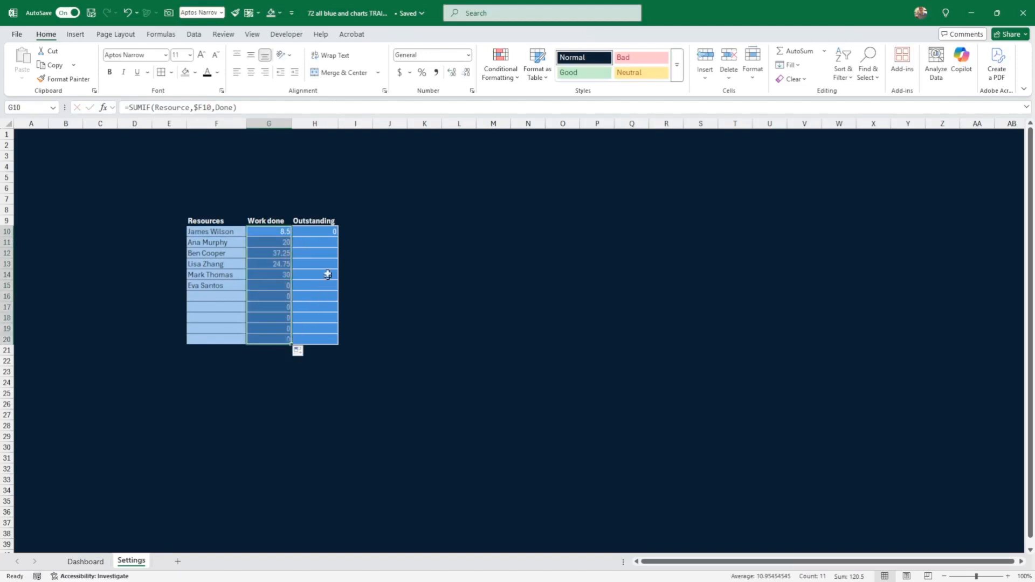
Fill the anchored SUMIF formula from G10 across into H10
left_click(282, 231)
left_click_drag(291, 236, 330, 234)
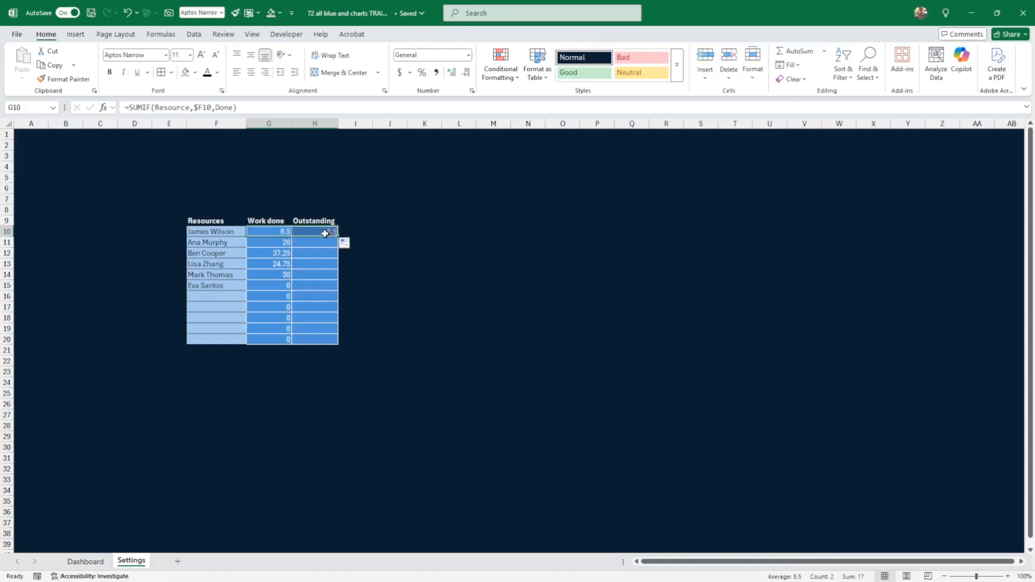
left_click(324, 233)
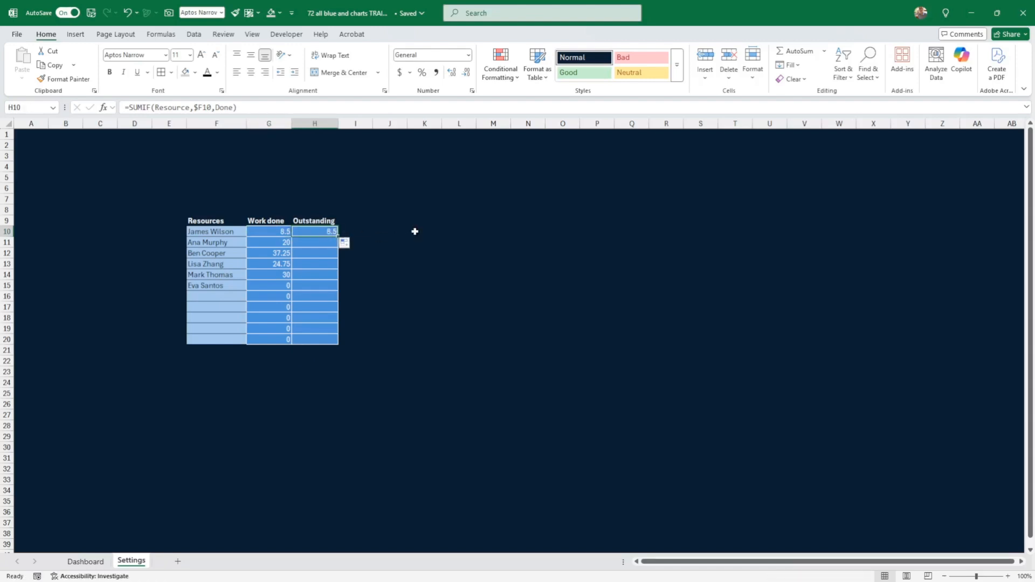
Set the sum range of H10's SUMIF formula to Outstanding and fill the formula down to H20
double_click(330, 233)
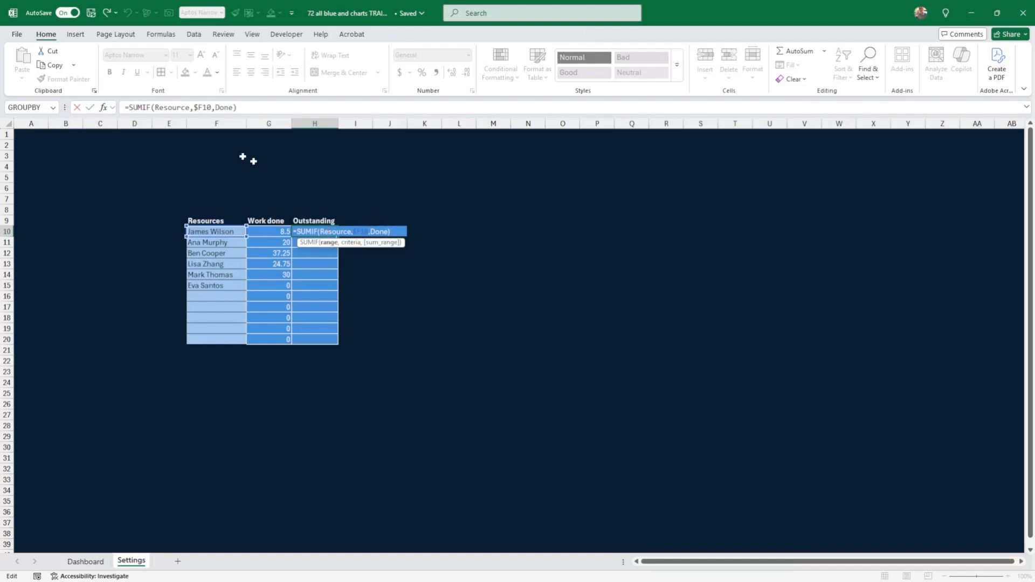
left_click(104, 108)
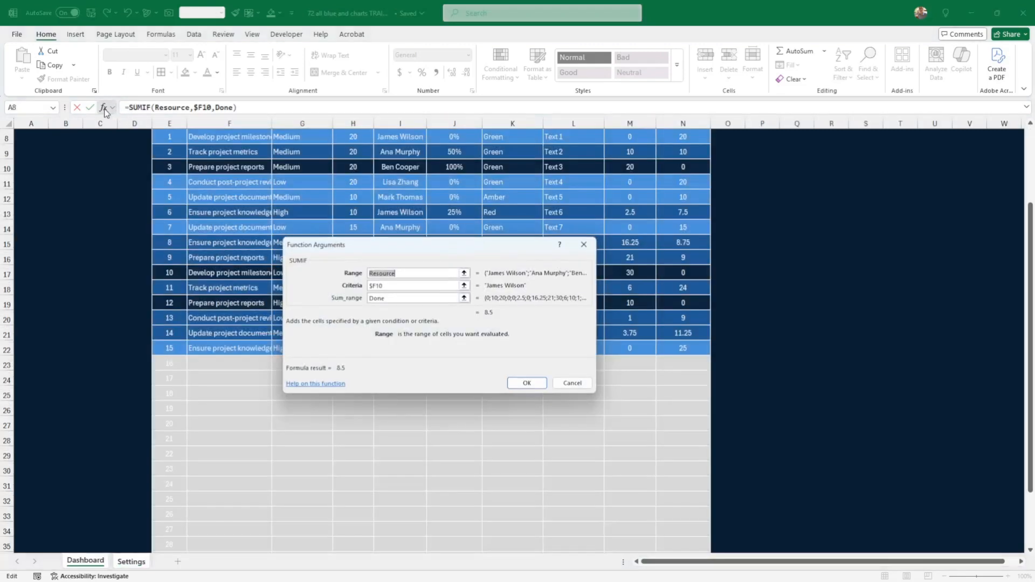
left_click(392, 300)
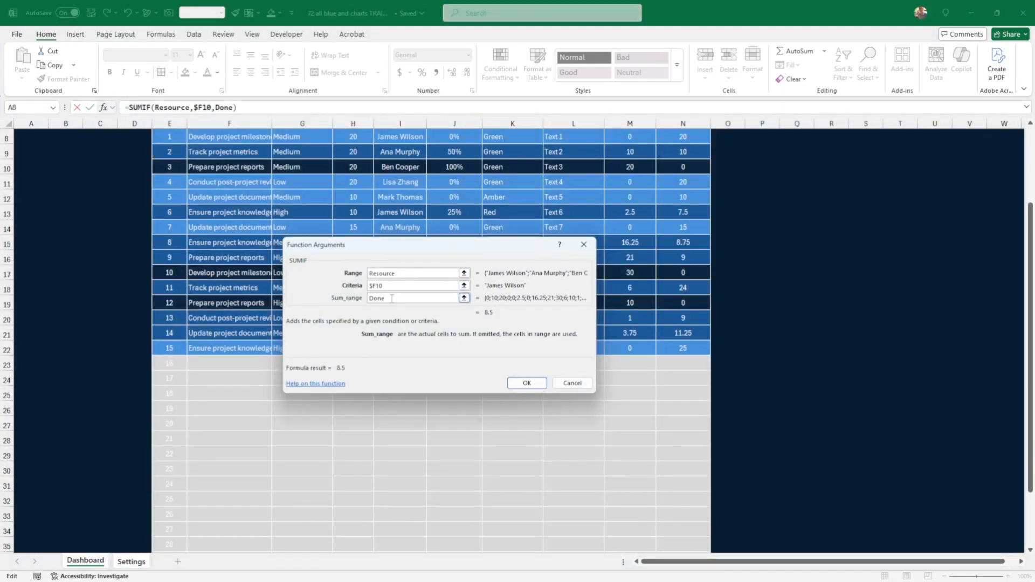
left_click_drag(391, 299, 369, 297)
type("Outst")
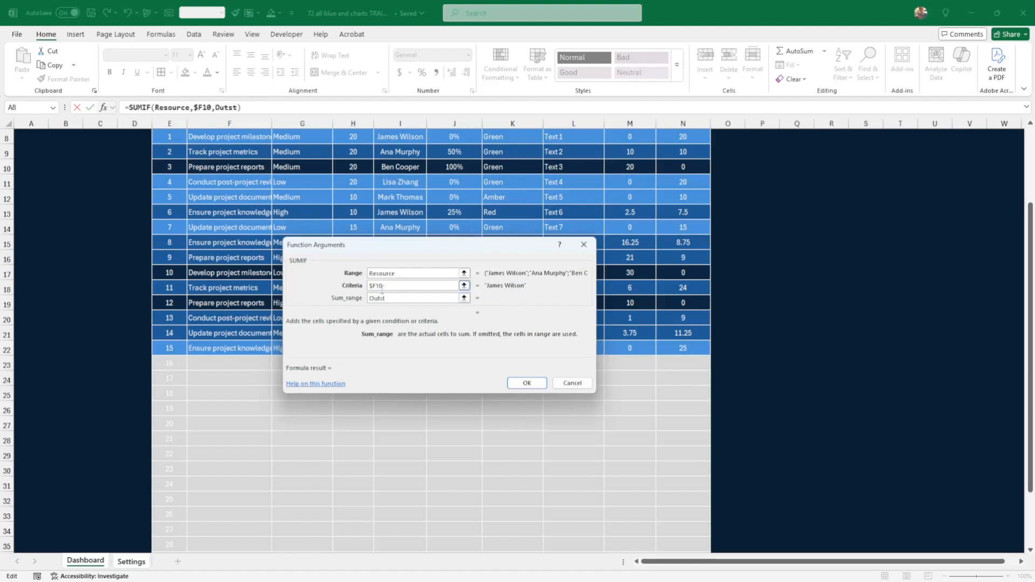
type("ani")
type("nding")
type("d")
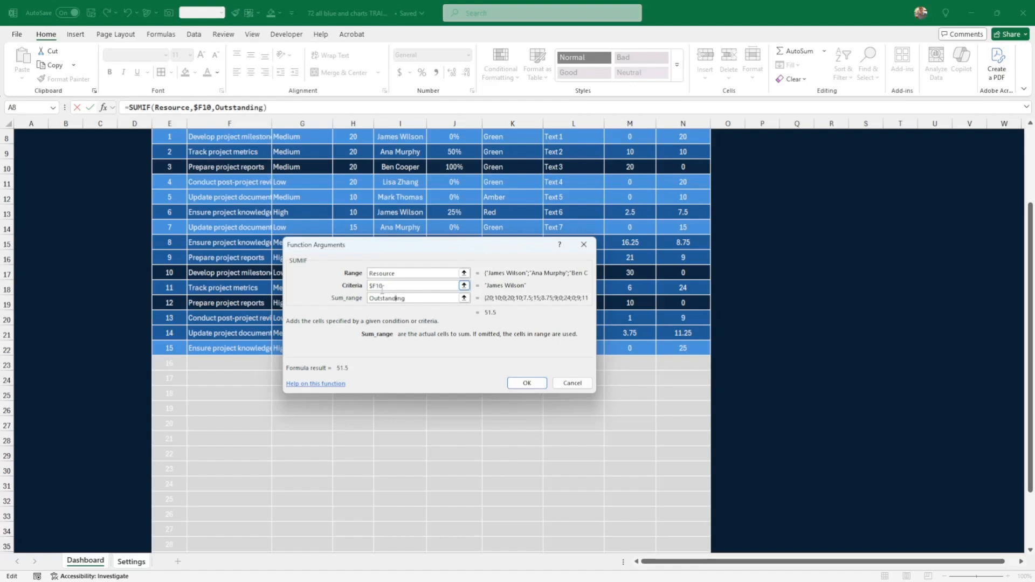
key("Return")
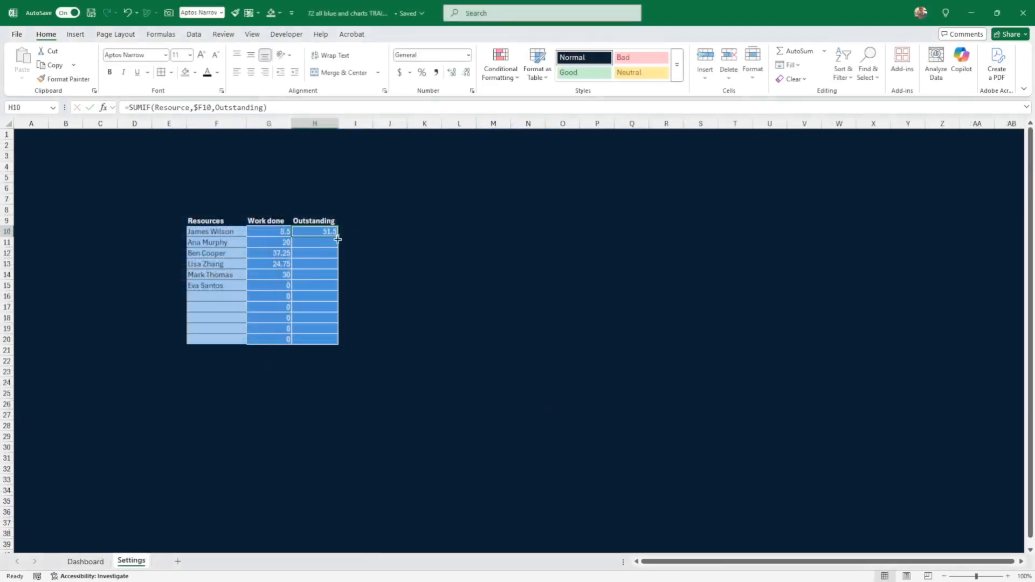
left_click_drag(337, 237, 337, 341)
left_click(436, 337)
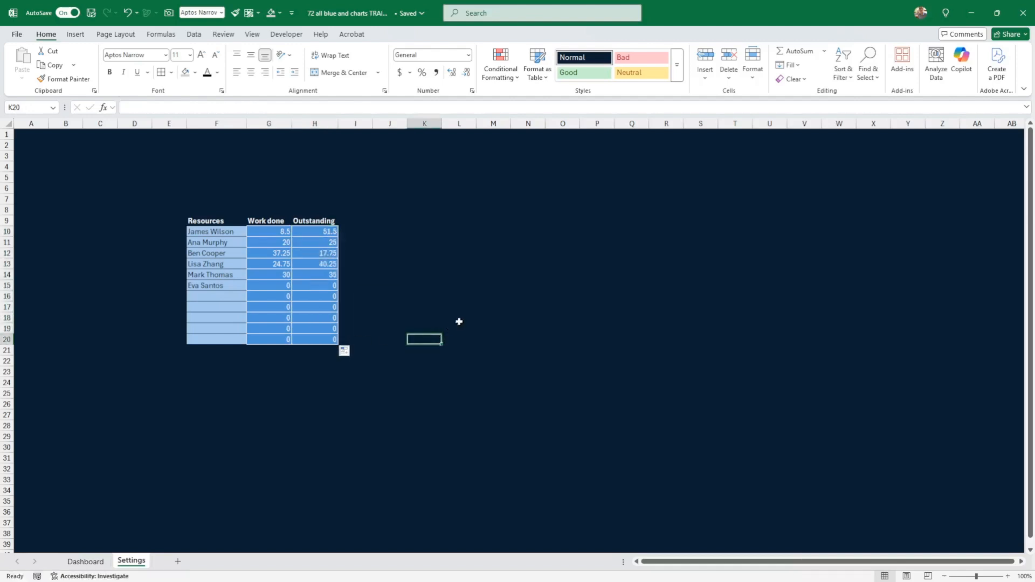
Apply the custom number format # to G10:H20 to hide zeros and round the hours
left_click_drag(271, 234, 316, 341)
right_click(317, 341)
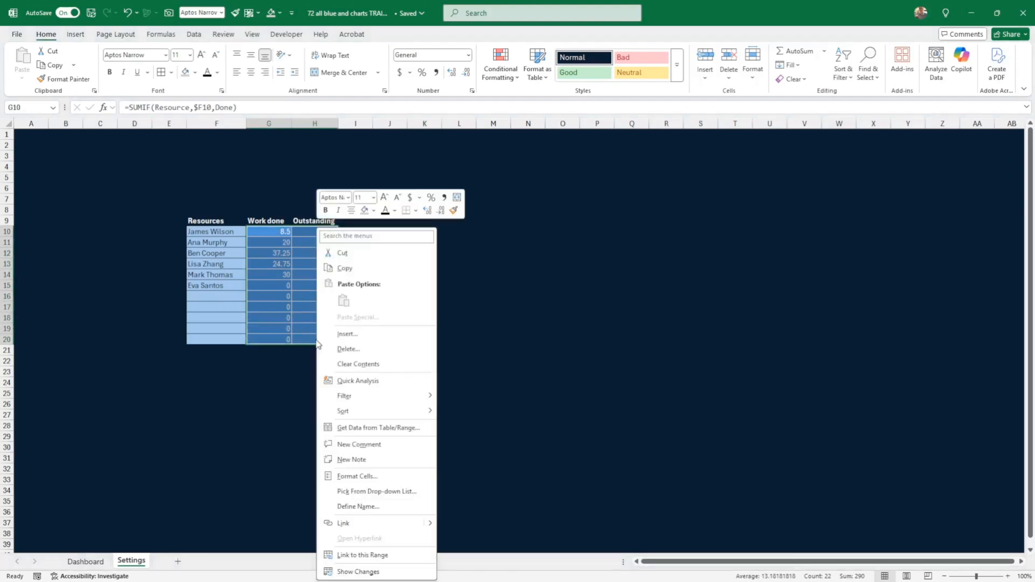
left_click(356, 476)
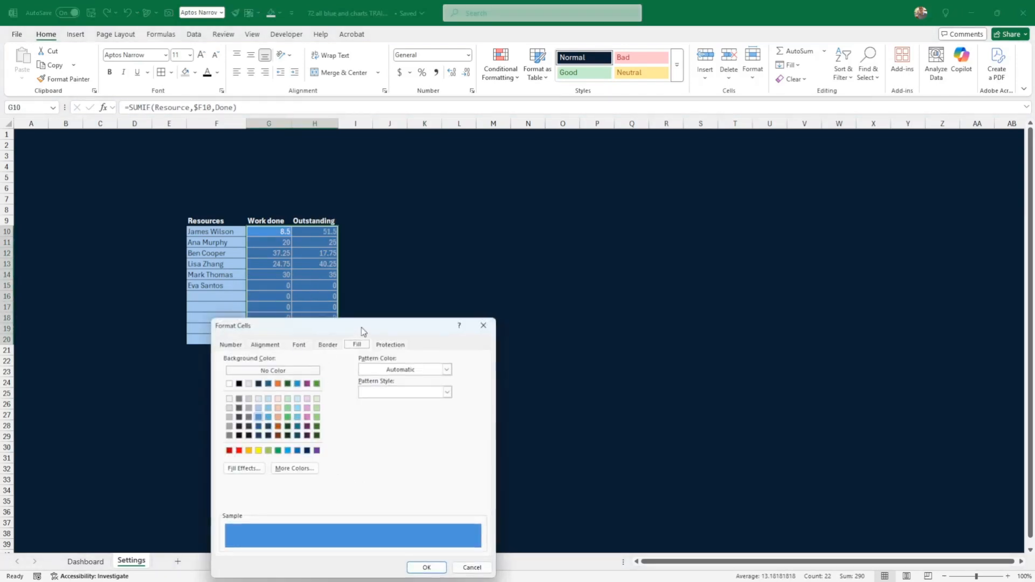
left_click(231, 345)
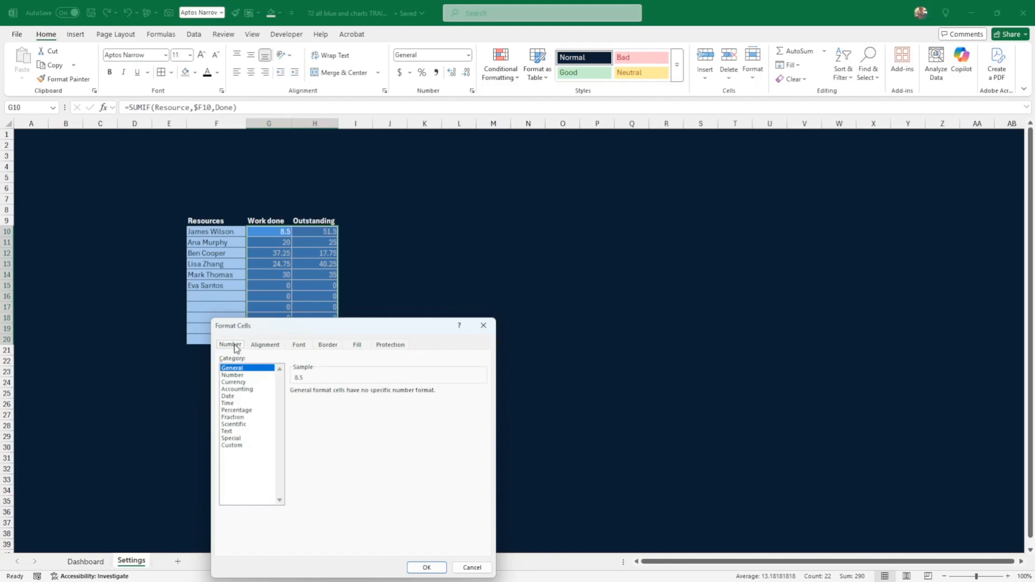
left_click(239, 445)
left_click_drag(317, 398, 283, 399)
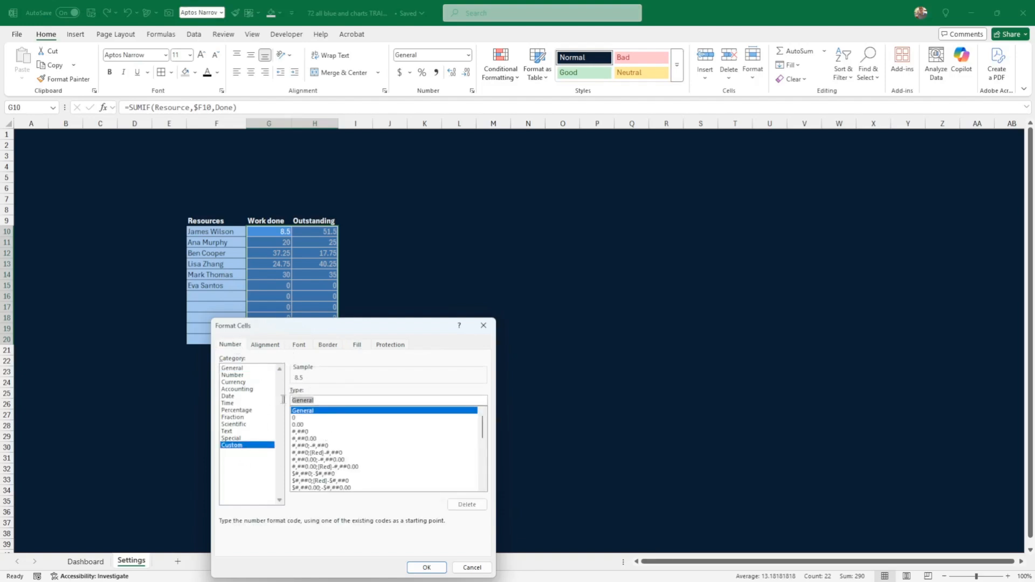
type("#")
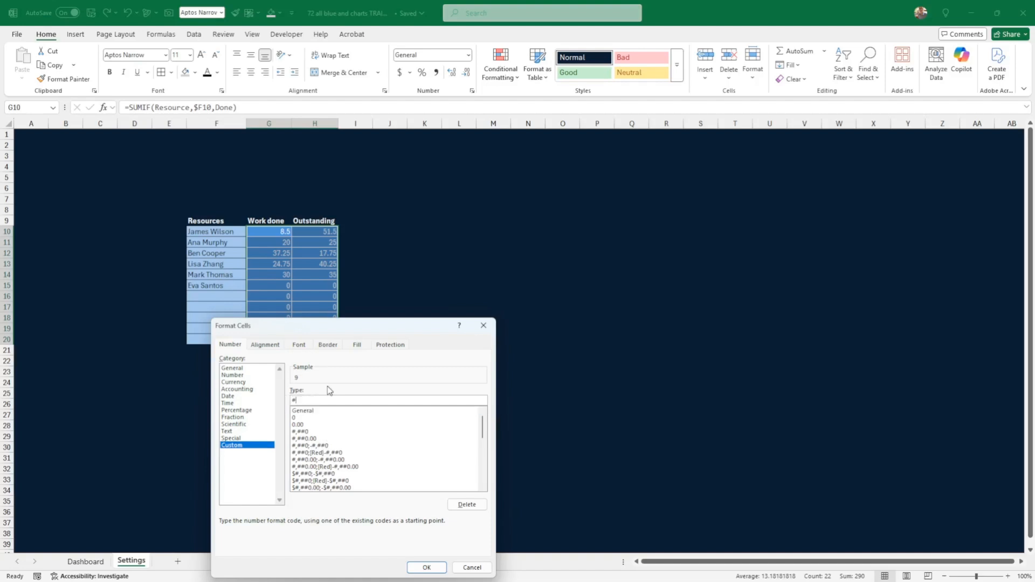
left_click(427, 567)
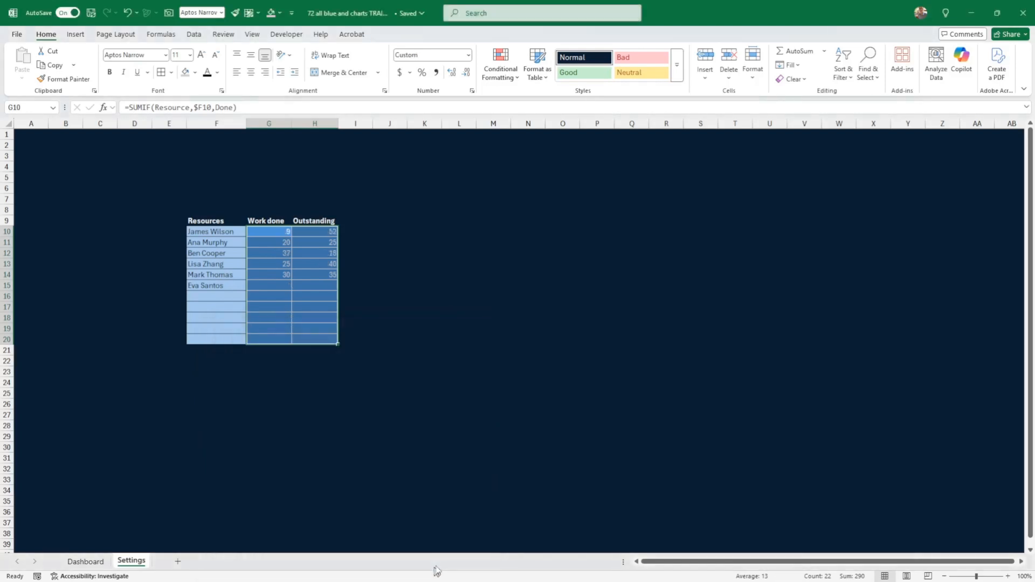
left_click(426, 416)
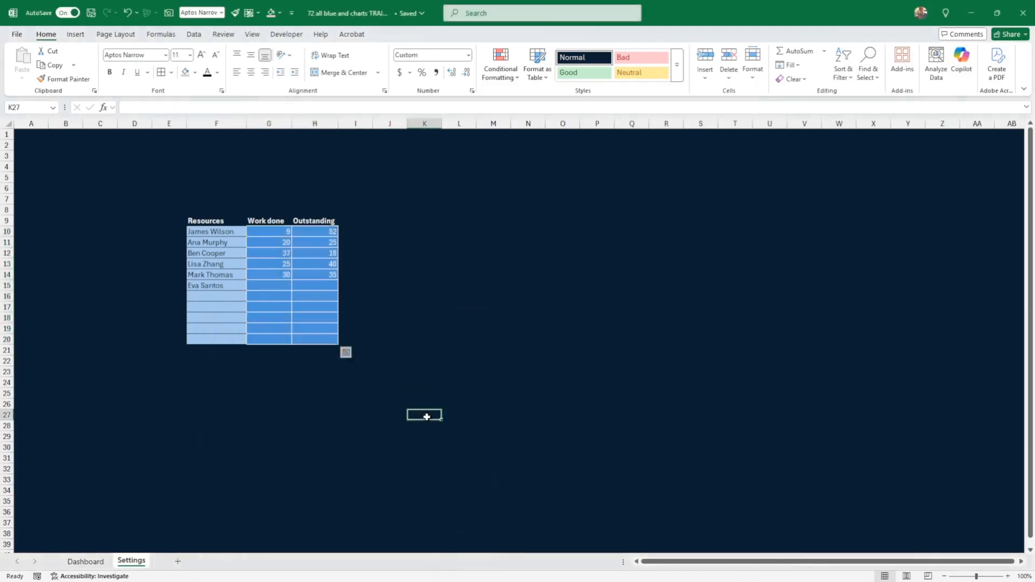
left_click(211, 287)
left_click_drag(269, 286, 313, 286)
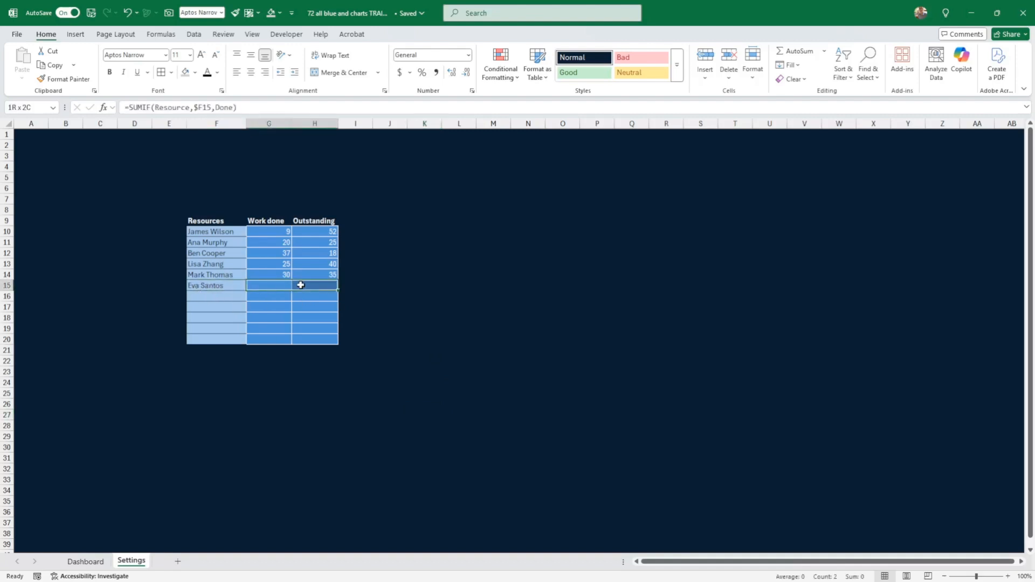
left_click(389, 295)
Total the Work done column in G22 with =SUM(G10:G21) and fill the formula across into H22
left_click(268, 360)
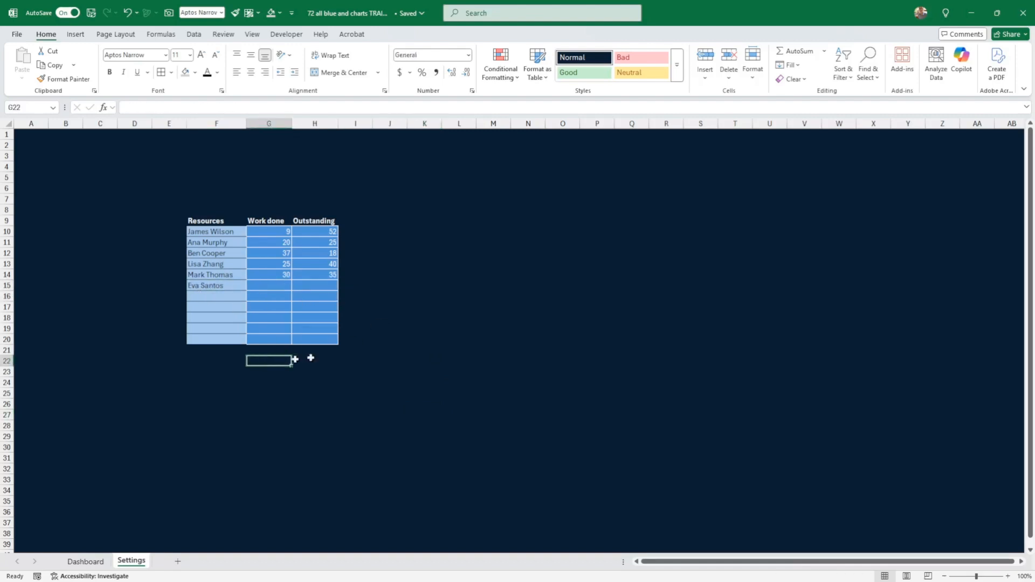
left_click(794, 50)
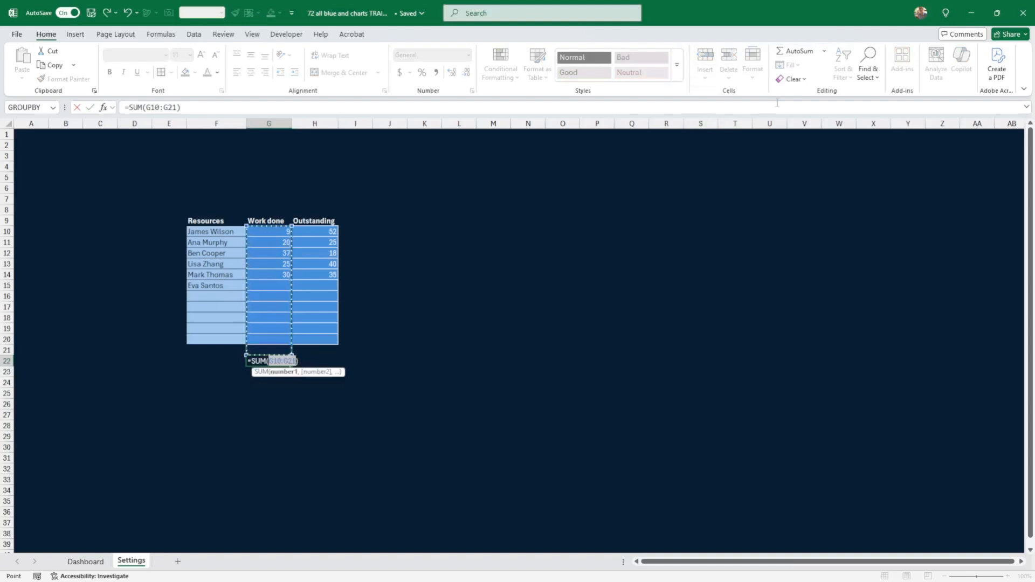
key("ctrl+Return")
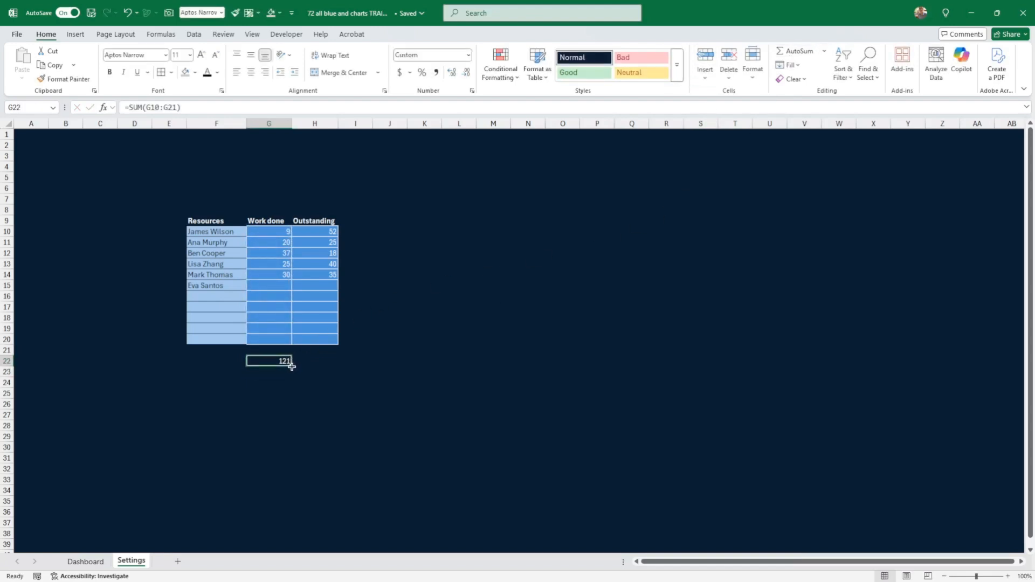
left_click_drag(292, 366, 337, 366)
left_click(374, 356)
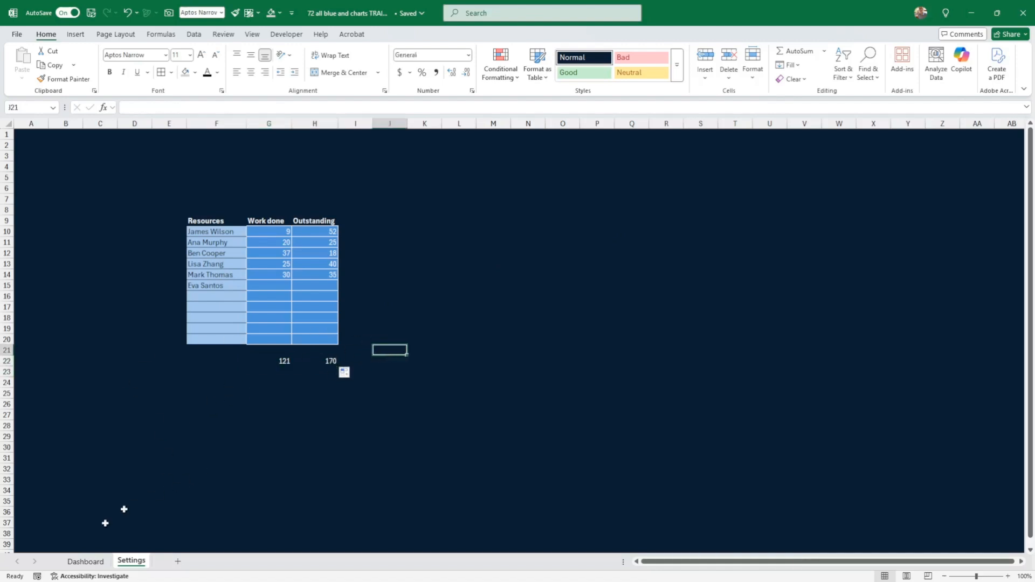
Compare the Settings totals in G22:H22 with the Dashboard sheet's totals in M39:N39 and return to Settings
left_click(87, 562)
scroll(661, 445, "down", 7)
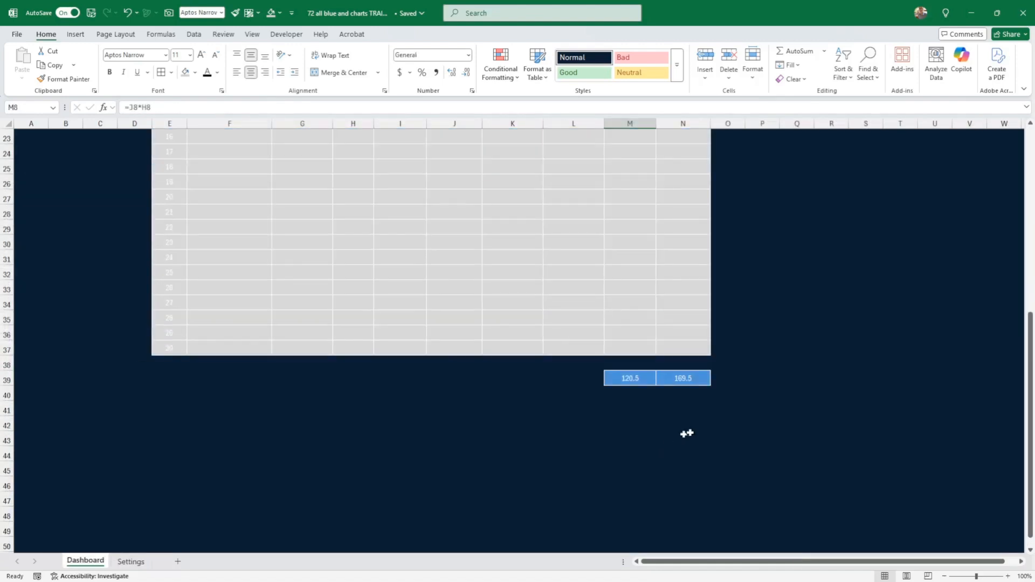
left_click(679, 379)
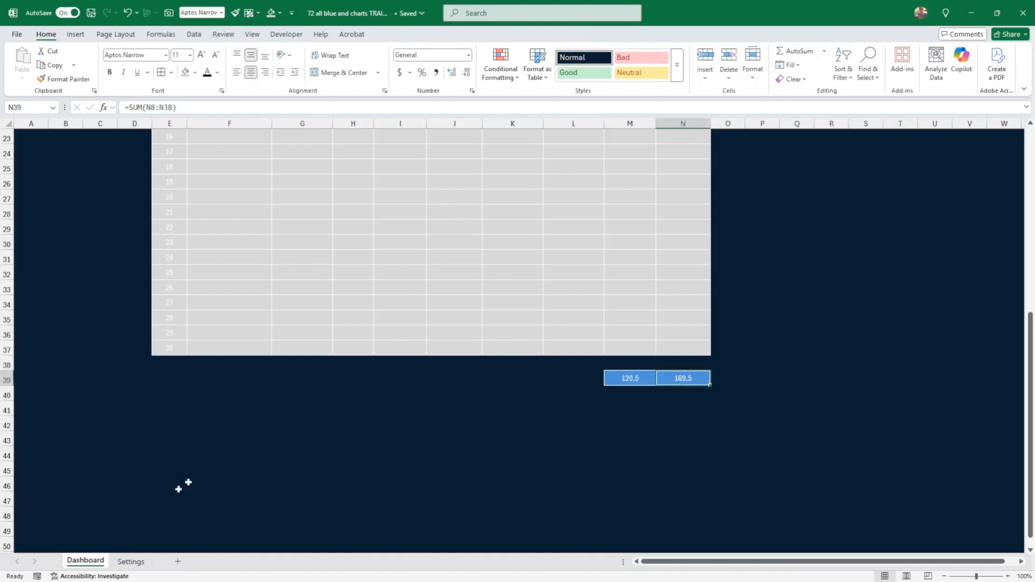
left_click(127, 562)
left_click(301, 418)
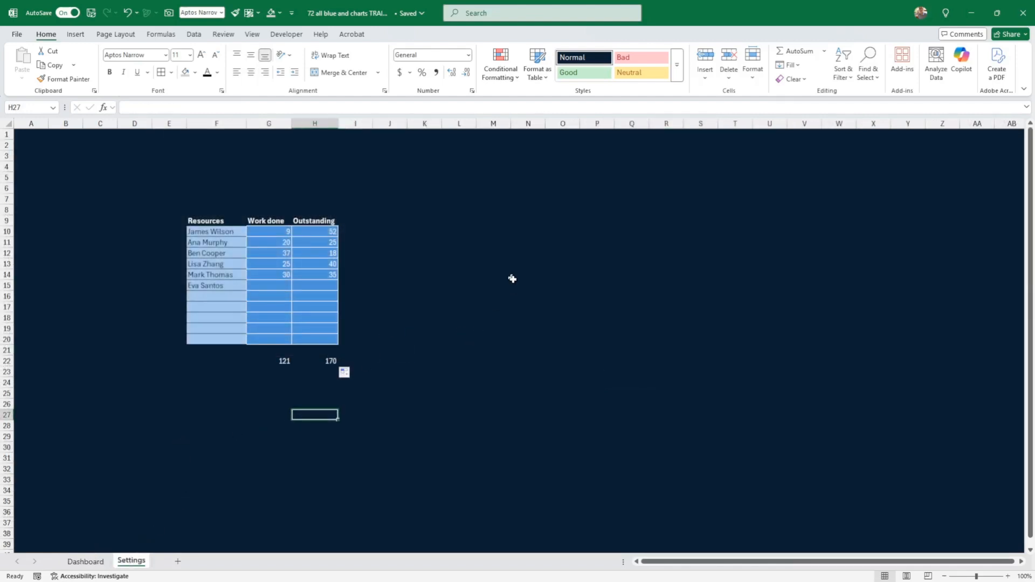
left_click(519, 285)
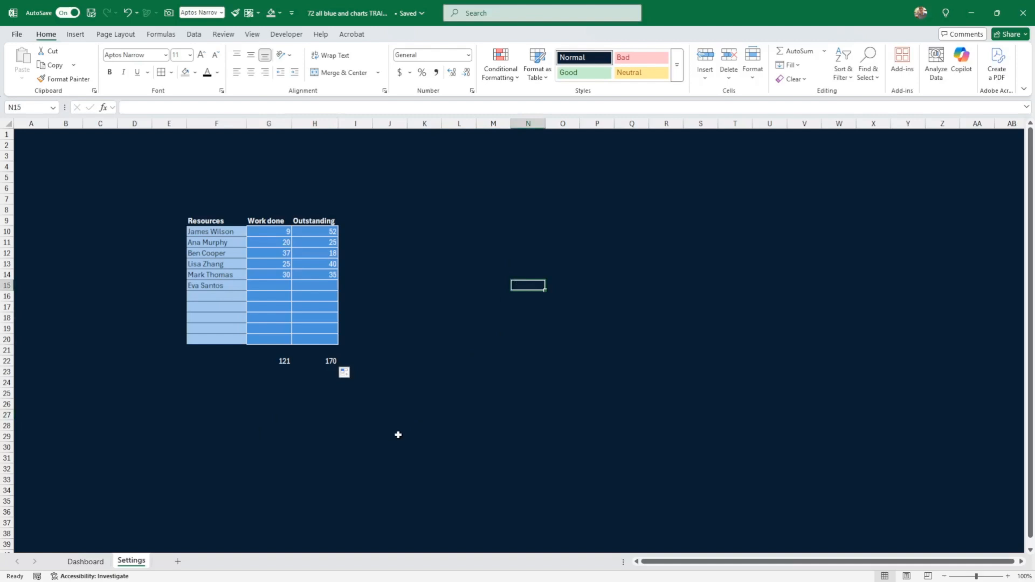
left_click(331, 413)
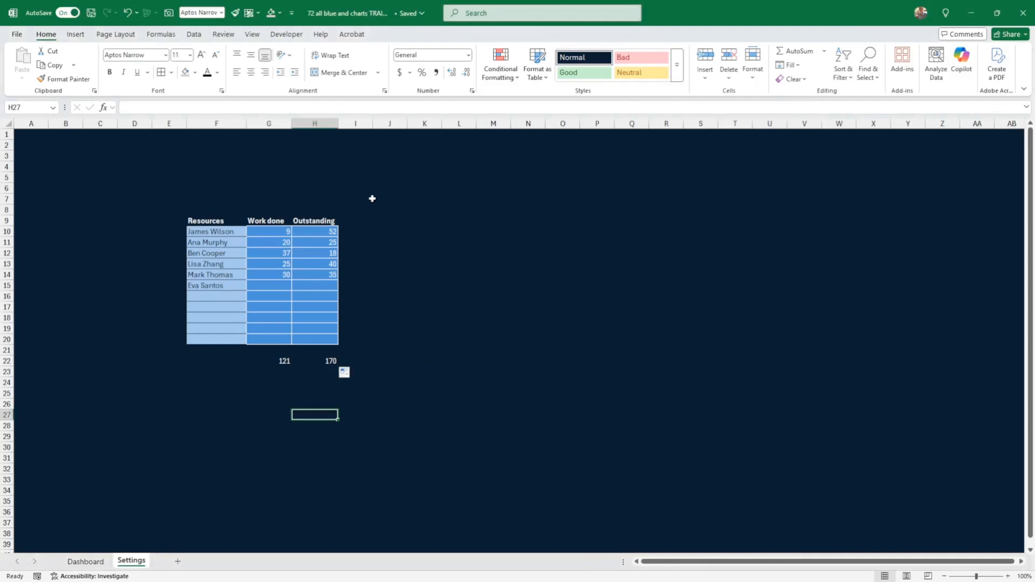
Enter the row label Task Status in F26, below the resource table
left_click(265, 406)
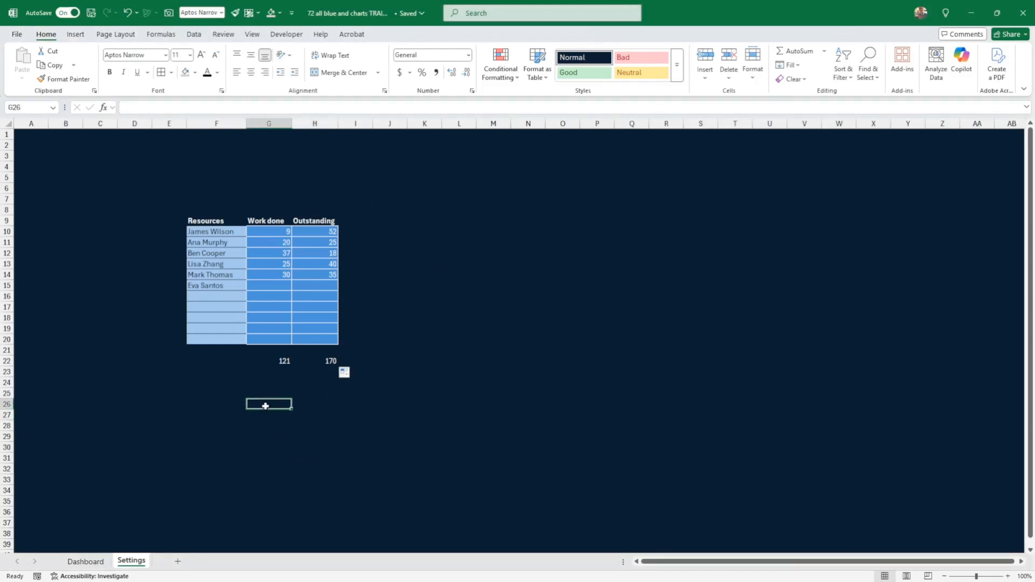
key("Left")
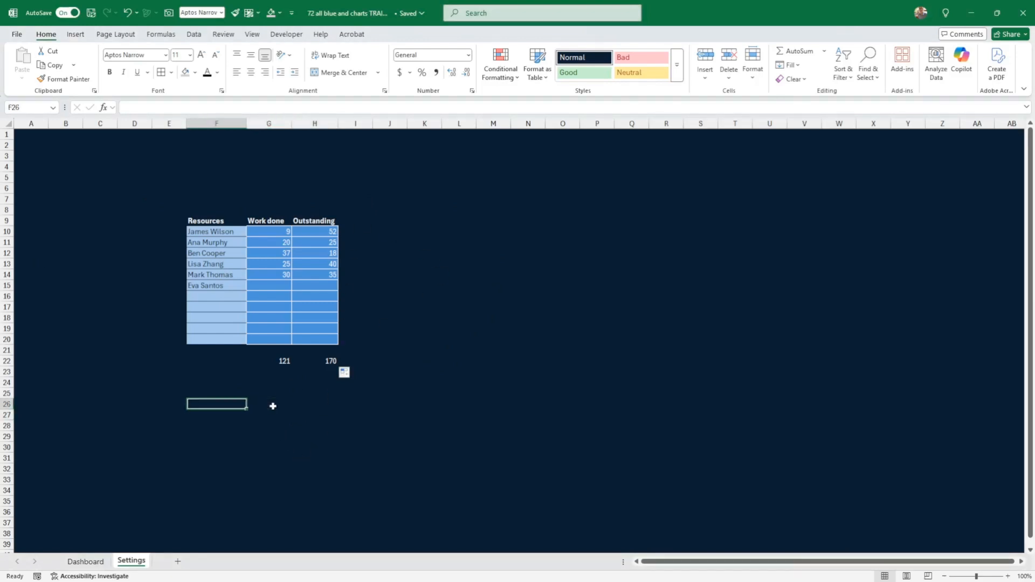
type("Ta")
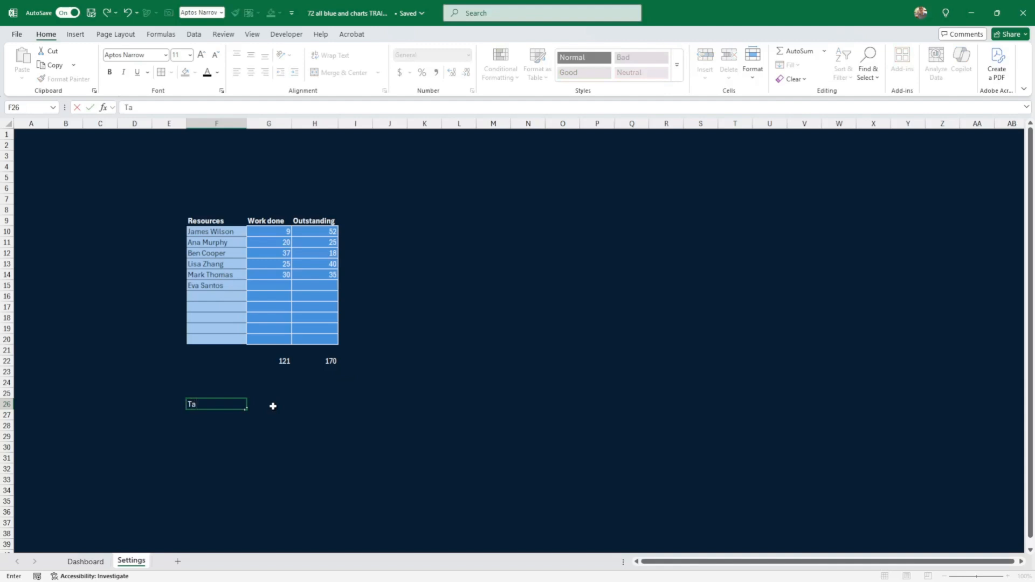
type("ks")
key("BackSpace")
key("BackSpace")
type("sk Sta")
Enter the headers Total Tasks, Tasks not started and Tasks in progress in G25:I25
left_click(272, 406)
key("Up")
type("T")
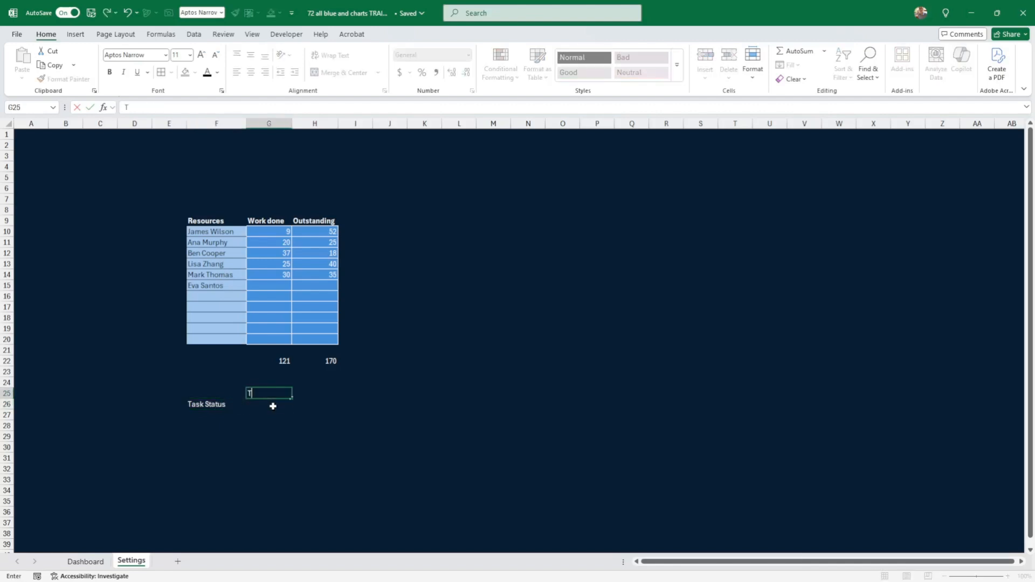
type("otal Tasks")
key("Tab")
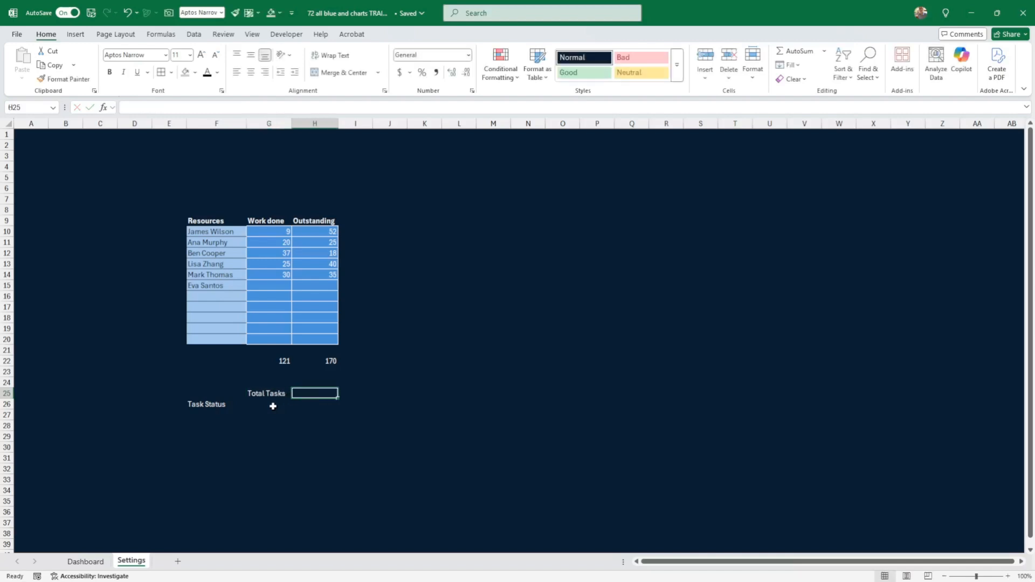
type("Tasks")
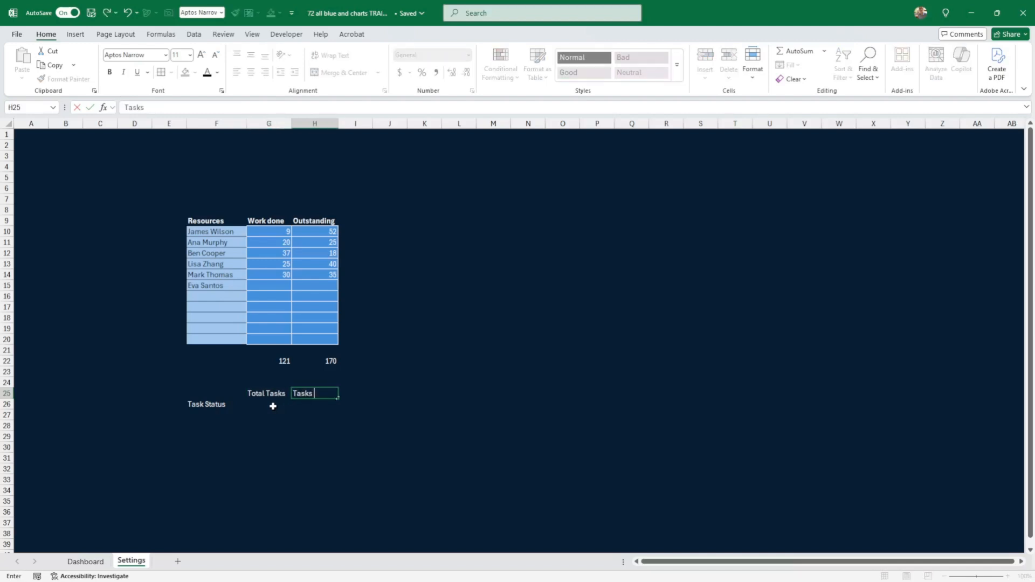
type(" not started")
key("Tab")
type("T")
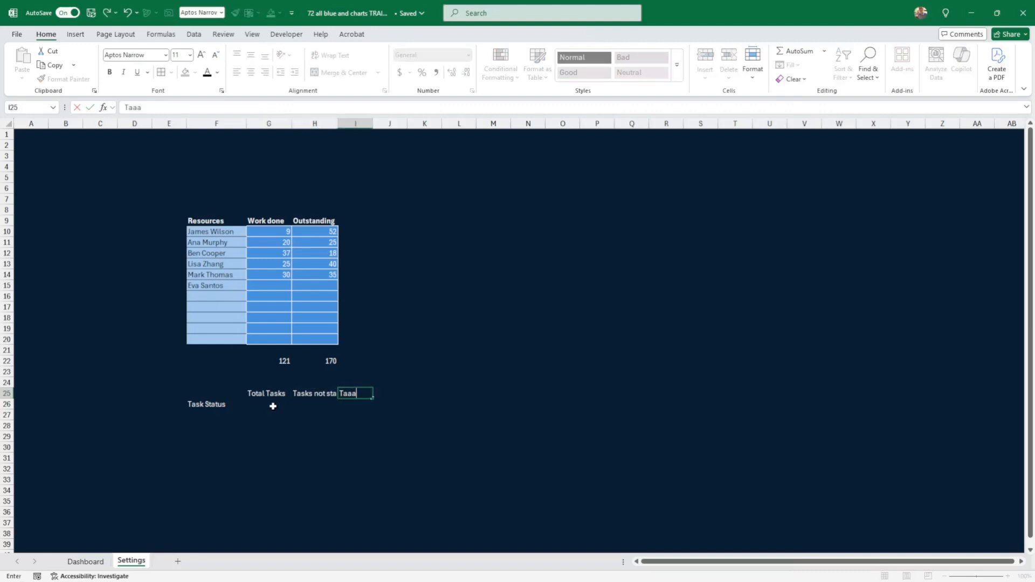
type("asks in progress")
key("Tab")
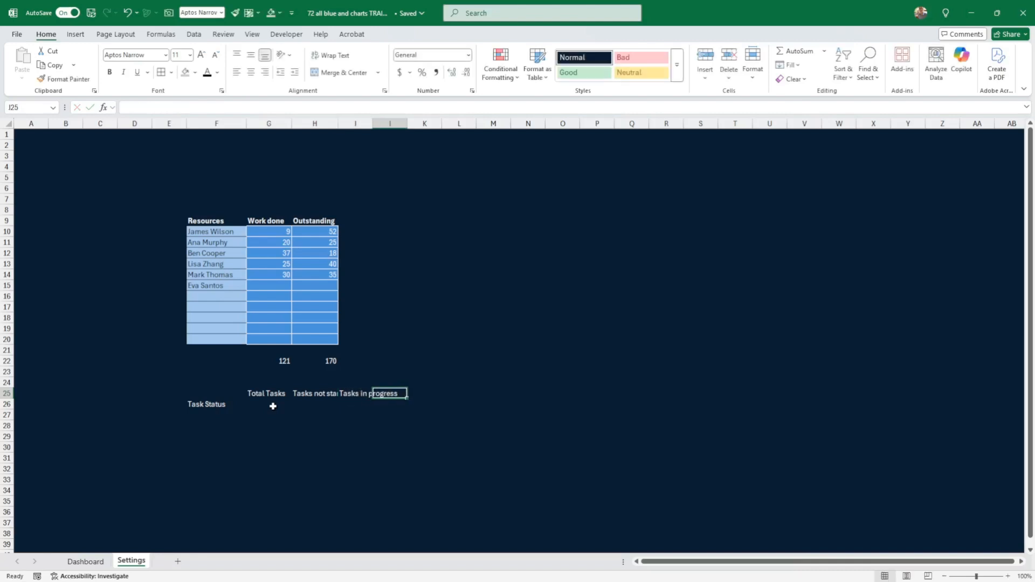
Enter the header complete in J25
type("T")
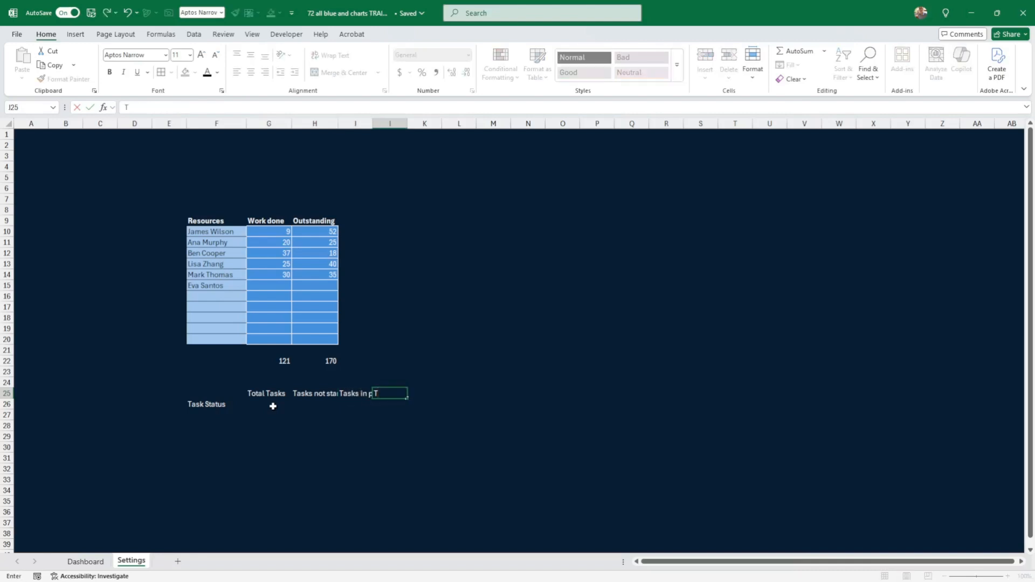
type("ple")
key("BackSpace")
key("BackSpace")
key("BackSpace")
type("comp")
key("ctrl+Return")
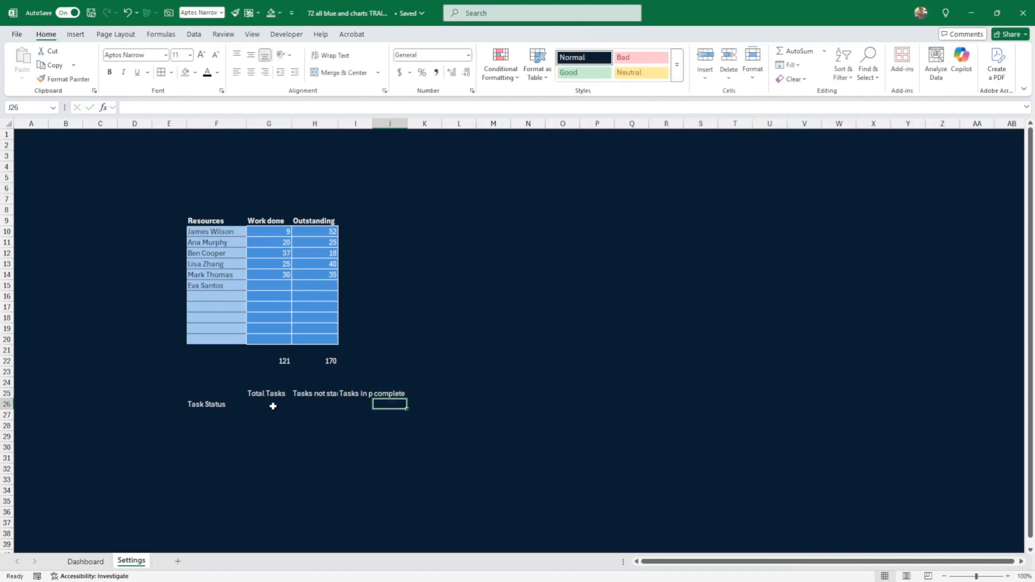
Copy the Tasks in progress header to K25 and move J25:K25 one column left over I25:J25, so complete comes first
key("Left")
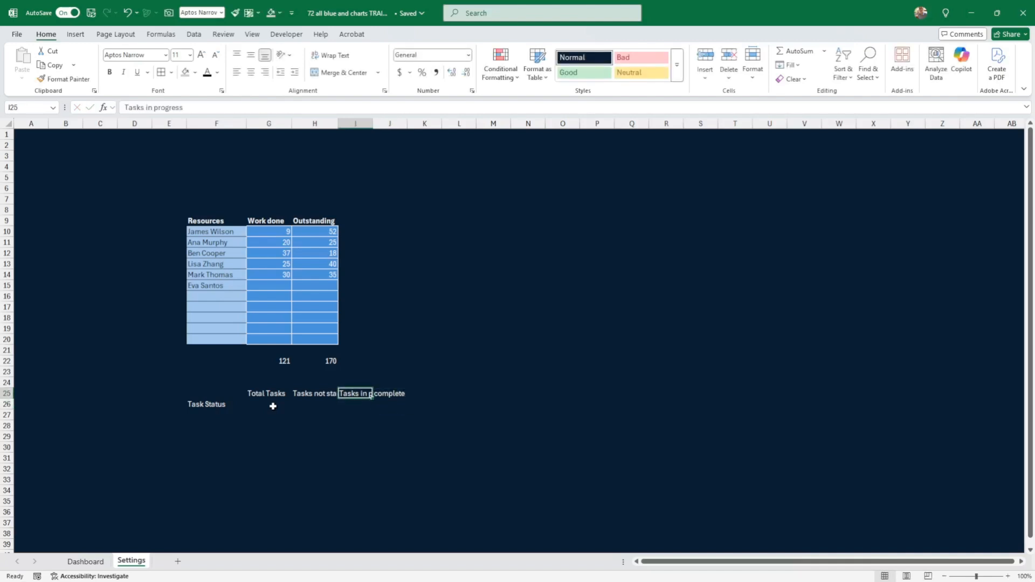
key("ctrl+c")
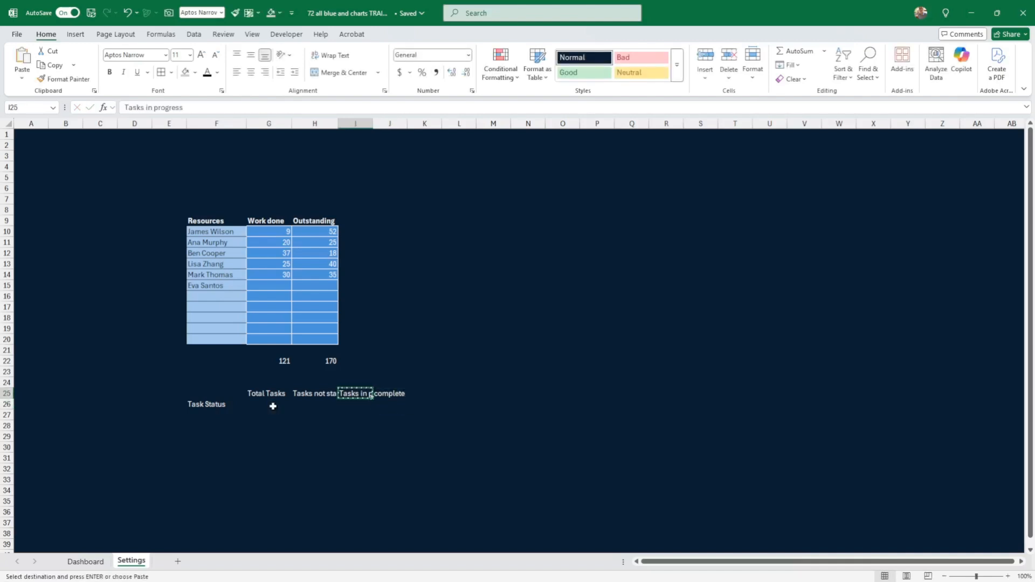
key("Right")
key("Right")
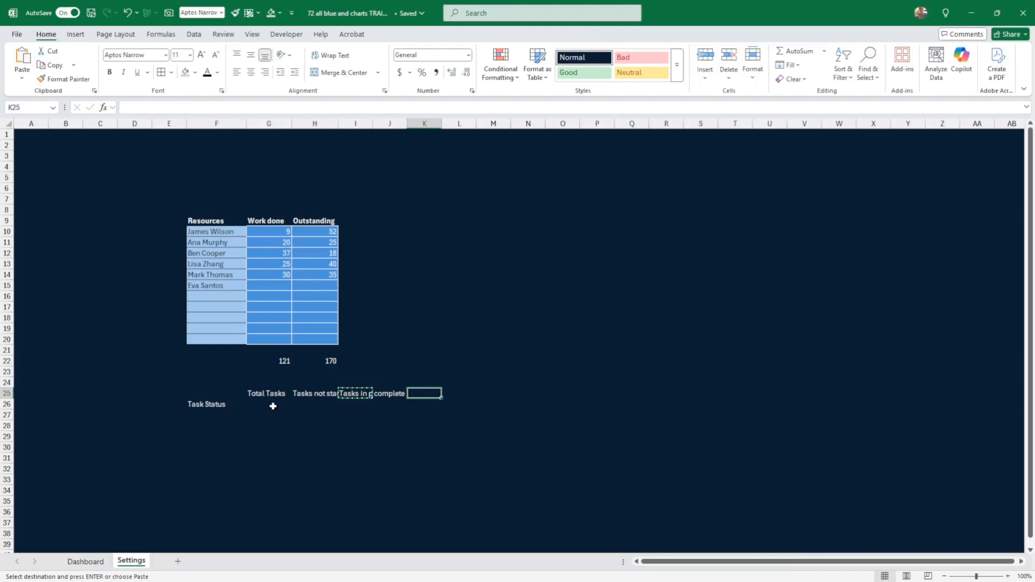
key("Left")
key("Left")
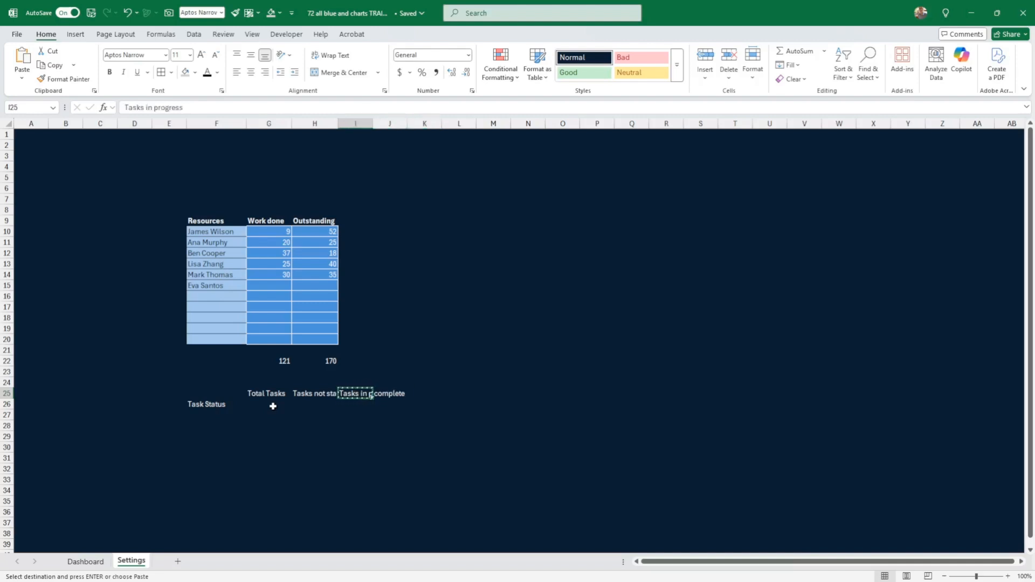
key("Right")
key("Right")
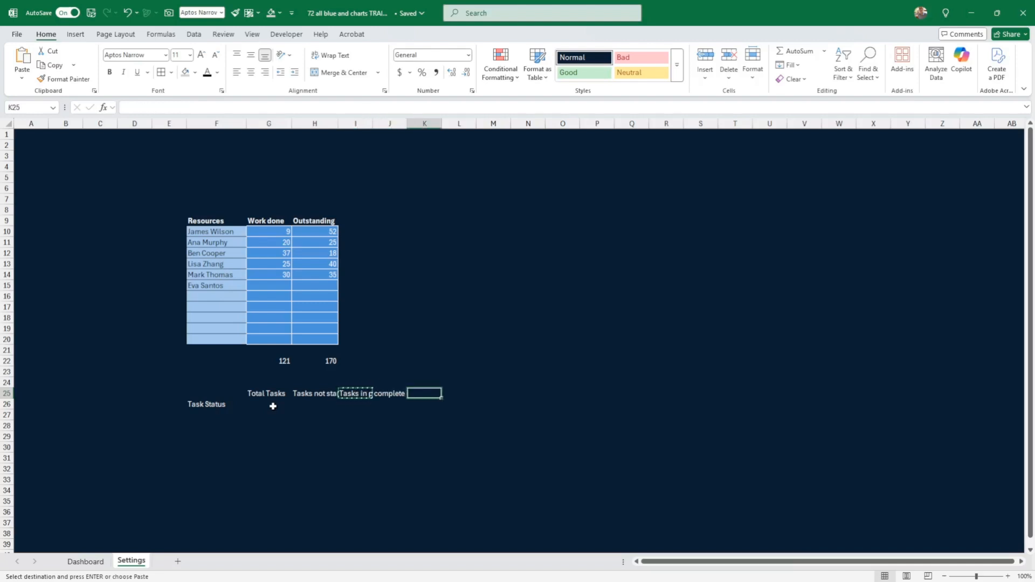
left_click(358, 394)
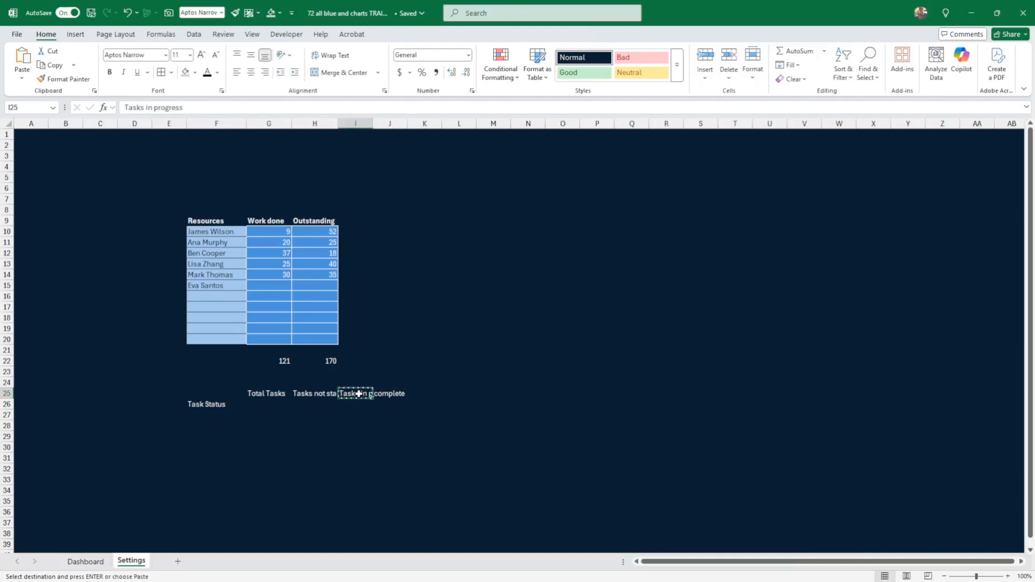
left_click_drag(358, 396, 395, 402)
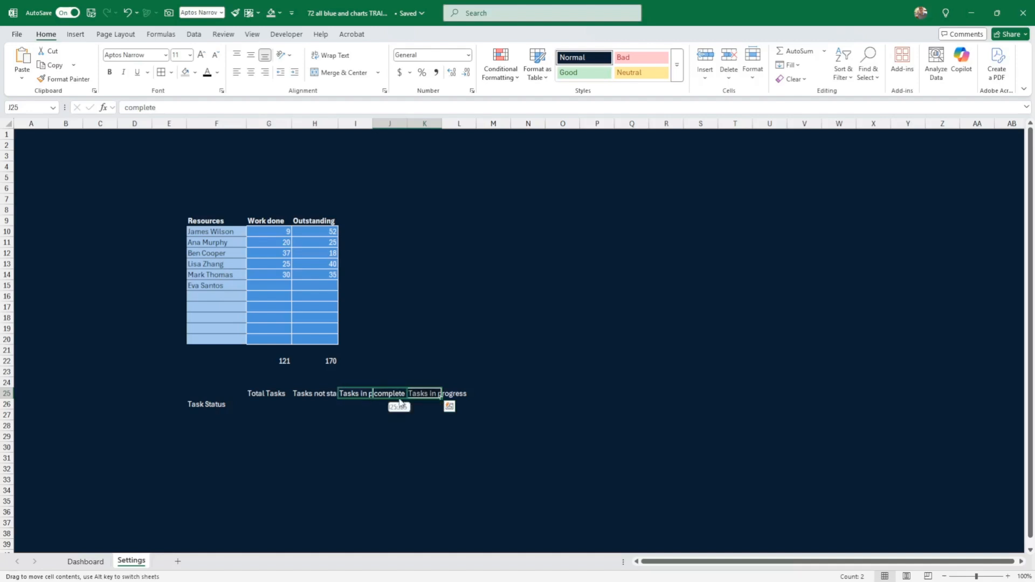
left_click(496, 325)
left_click(528, 372)
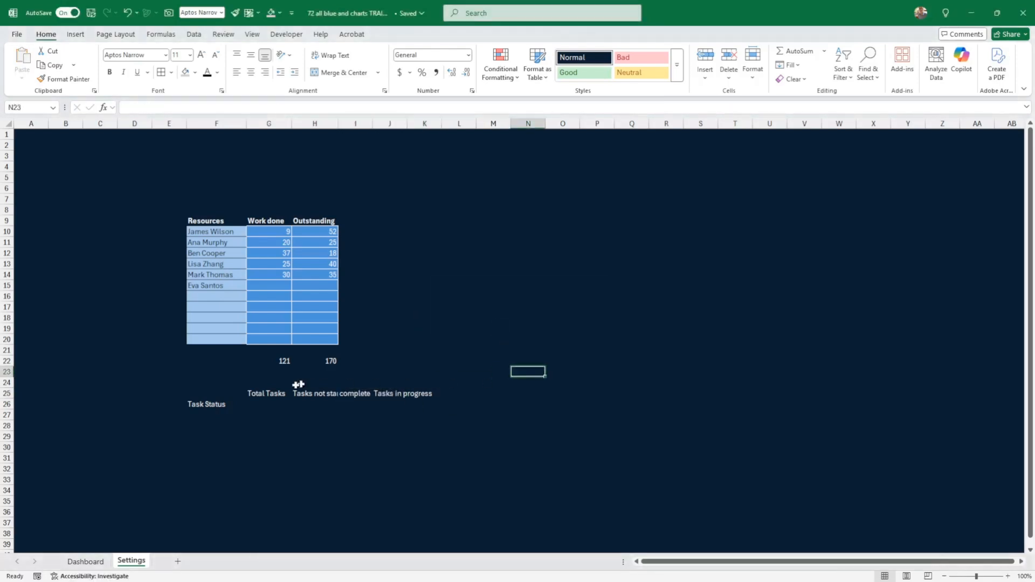
Widen columns G to K to fit the task headers in row 25
left_click_drag(272, 393, 420, 394)
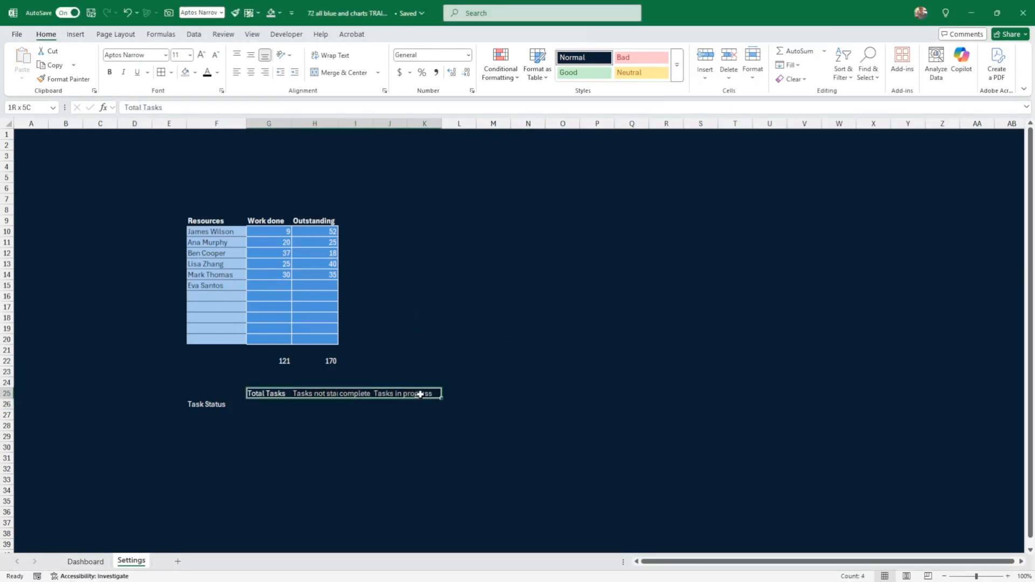
left_click_drag(268, 123, 375, 125)
left_click(411, 154)
left_click(546, 269)
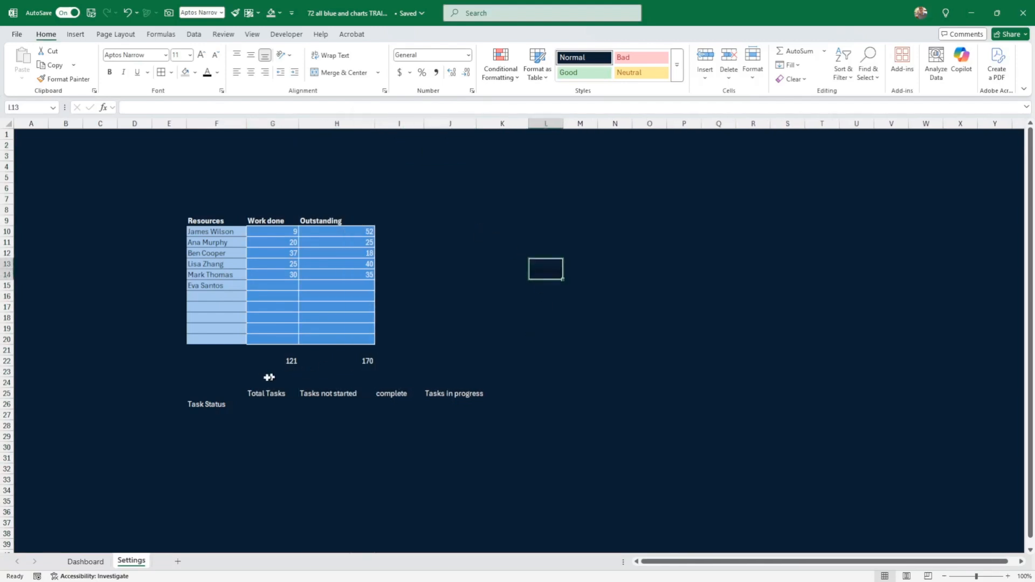
Copy G20's formatting onto the headers in G25:J25 and widen column J to fit Tasks in progress
left_click(237, 404)
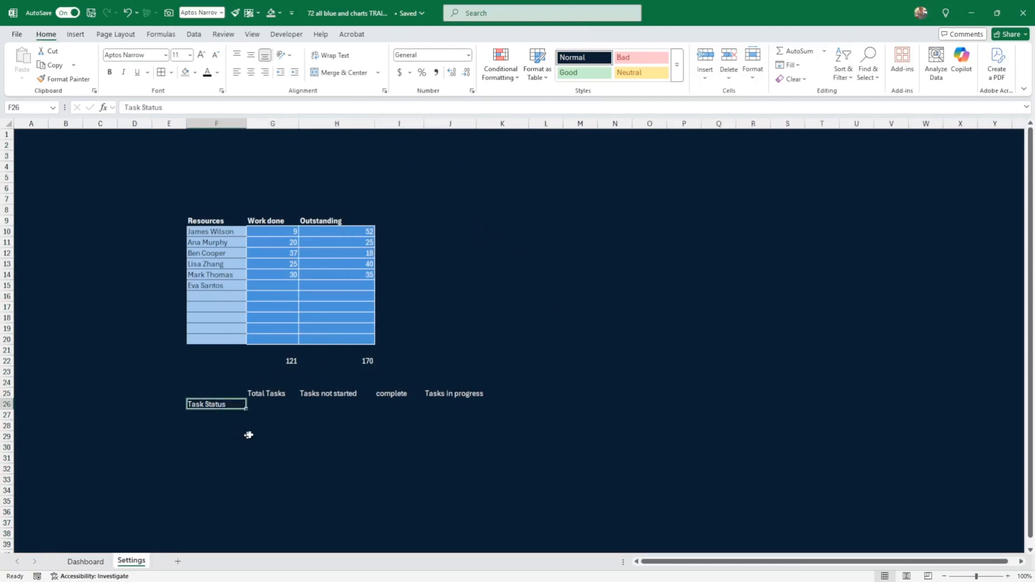
left_click(277, 334)
left_click(63, 79)
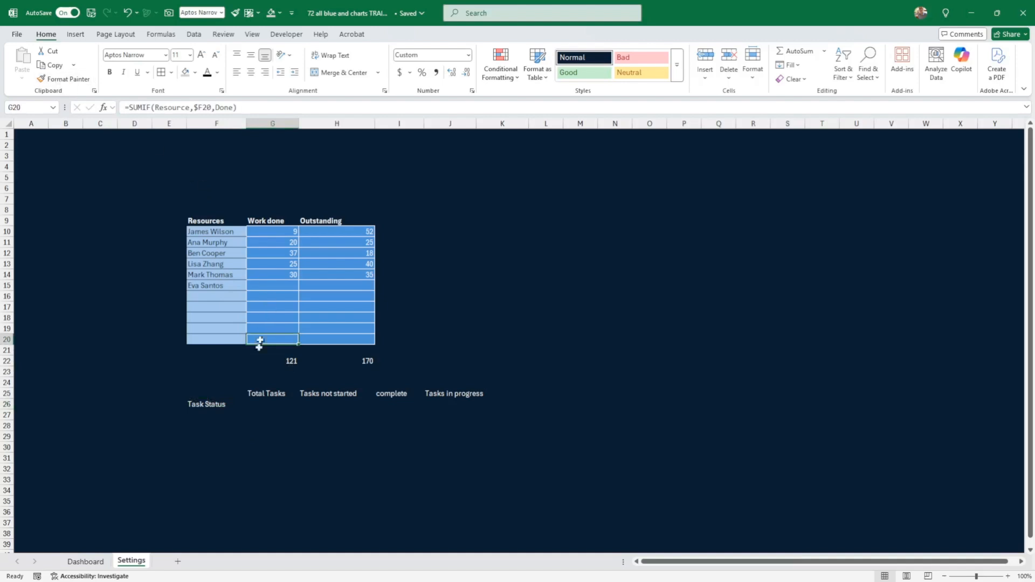
left_click(63, 79)
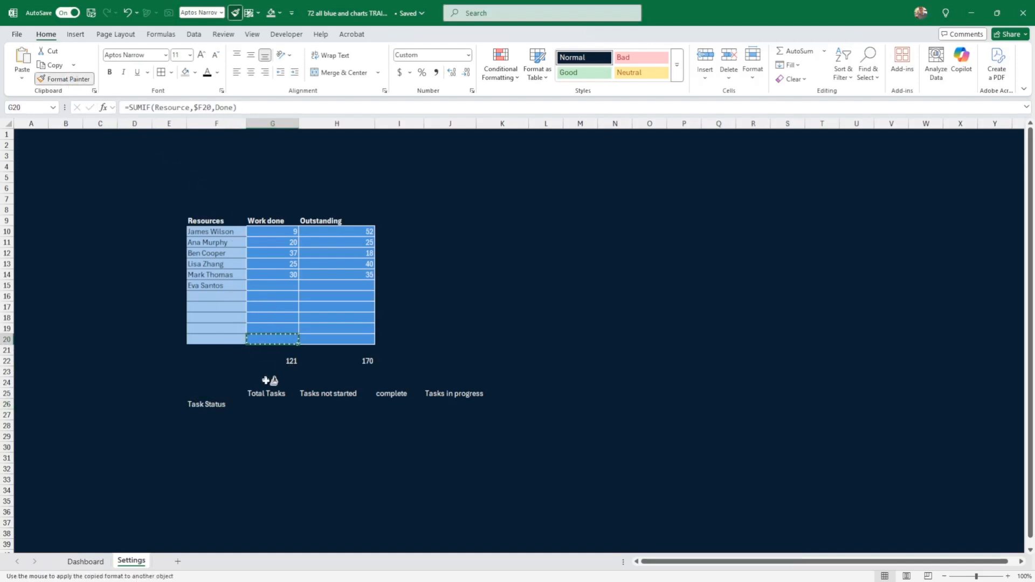
left_click_drag(269, 393, 468, 393)
left_click(533, 393)
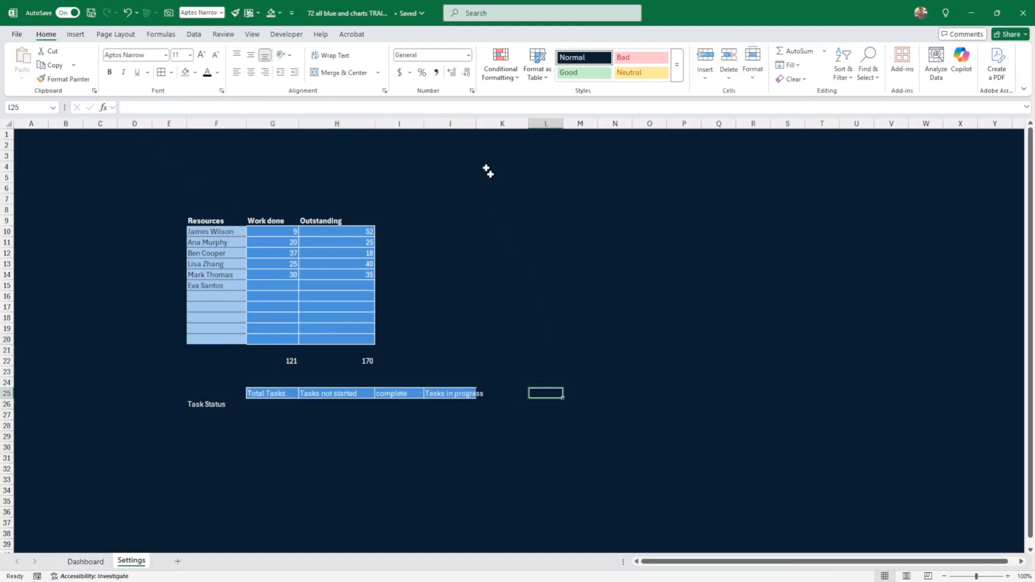
left_click_drag(477, 128, 493, 127)
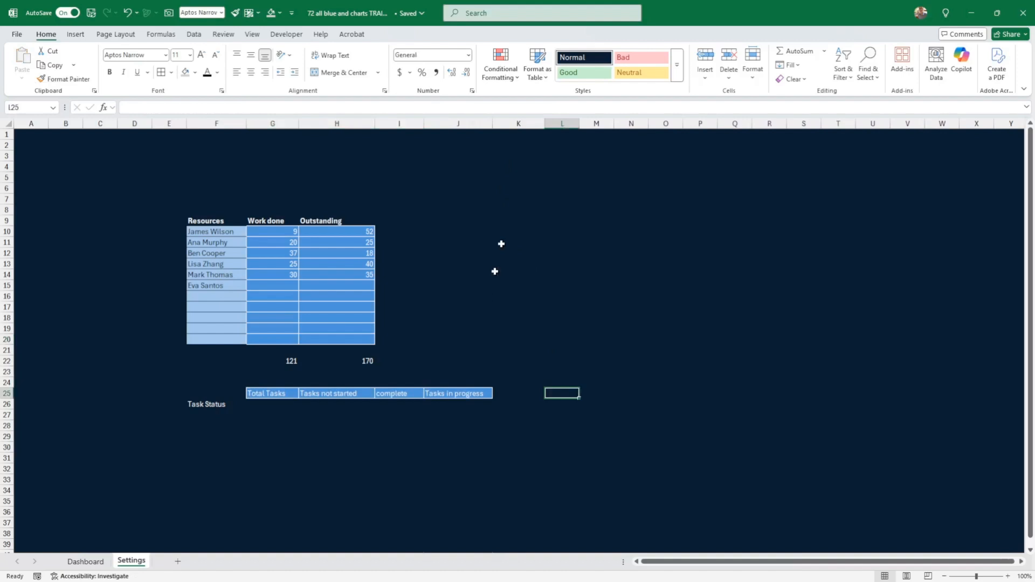
left_click(198, 404)
left_click(267, 407)
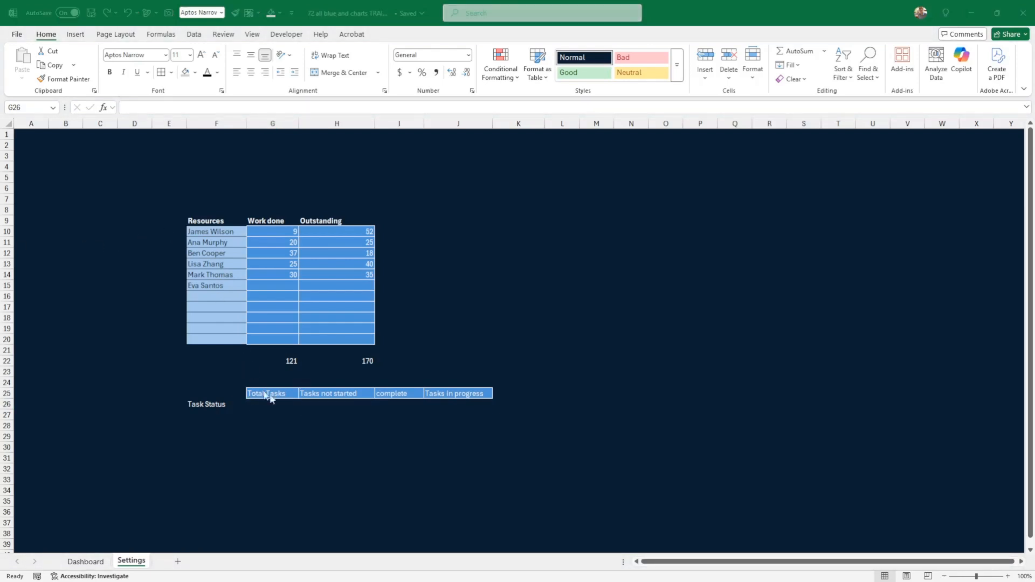
On the Dashboard sheet, enter =COUNTA(Task) in F39, counting the filled cells of the Task Description column
left_click(86, 561)
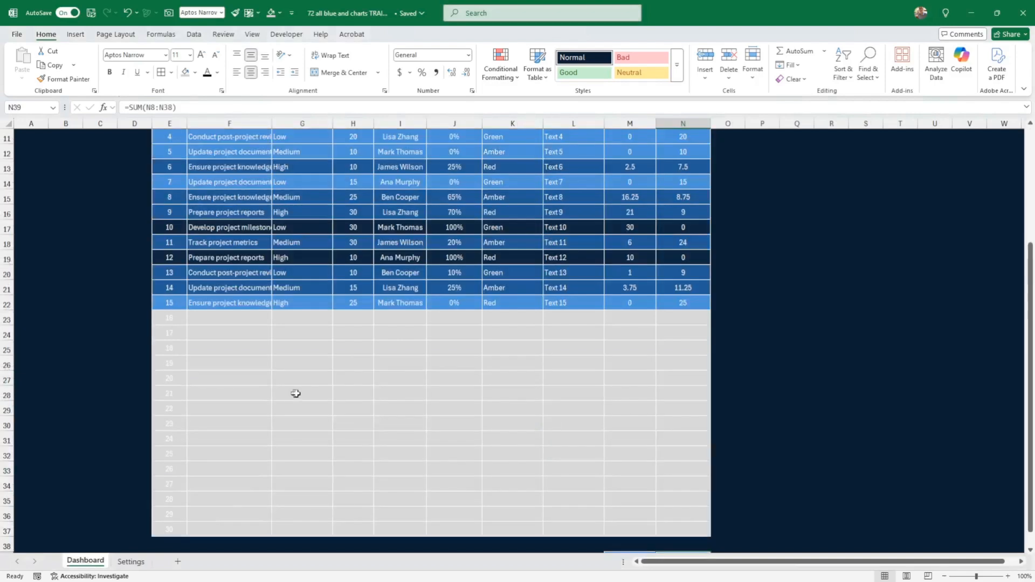
scroll(307, 210, "up", 2)
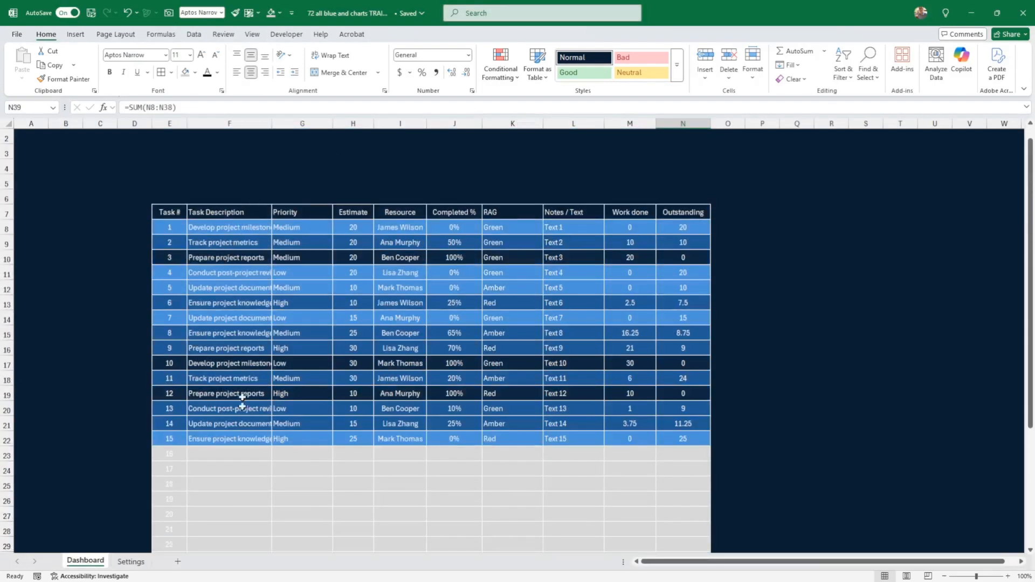
scroll(247, 404, "down", 1)
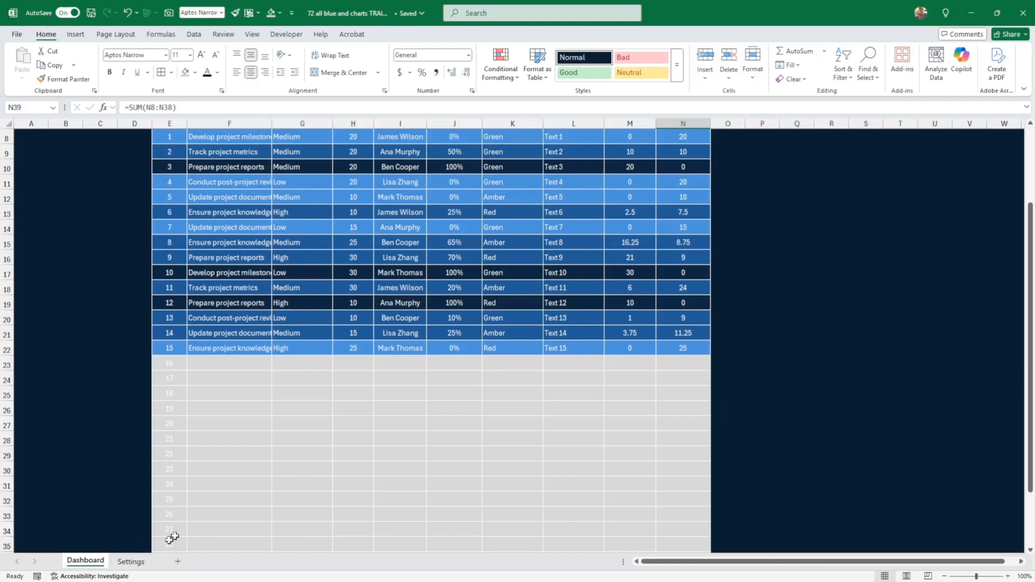
scroll(178, 534, "down", 4)
left_click(205, 425)
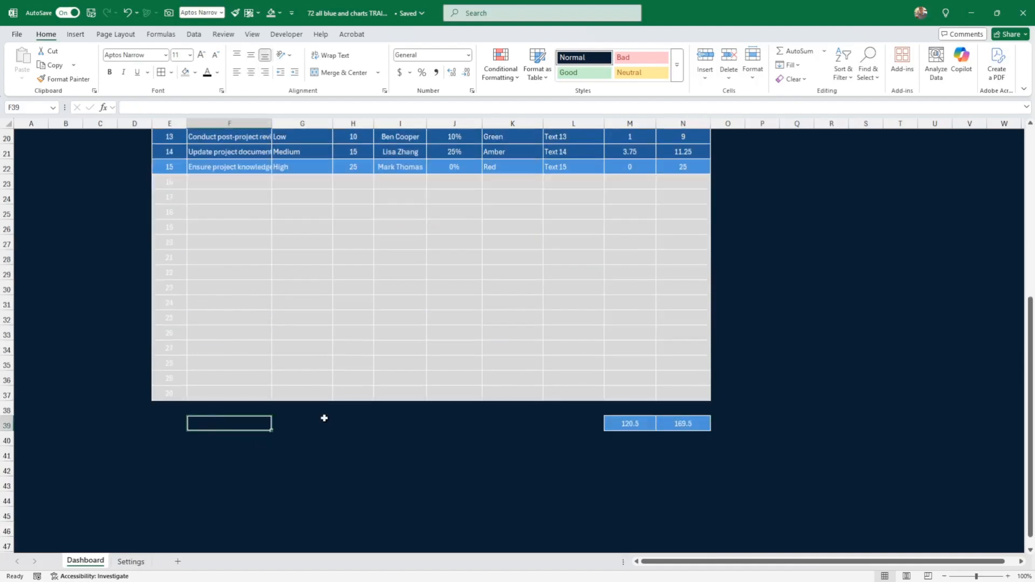
type("=conta")
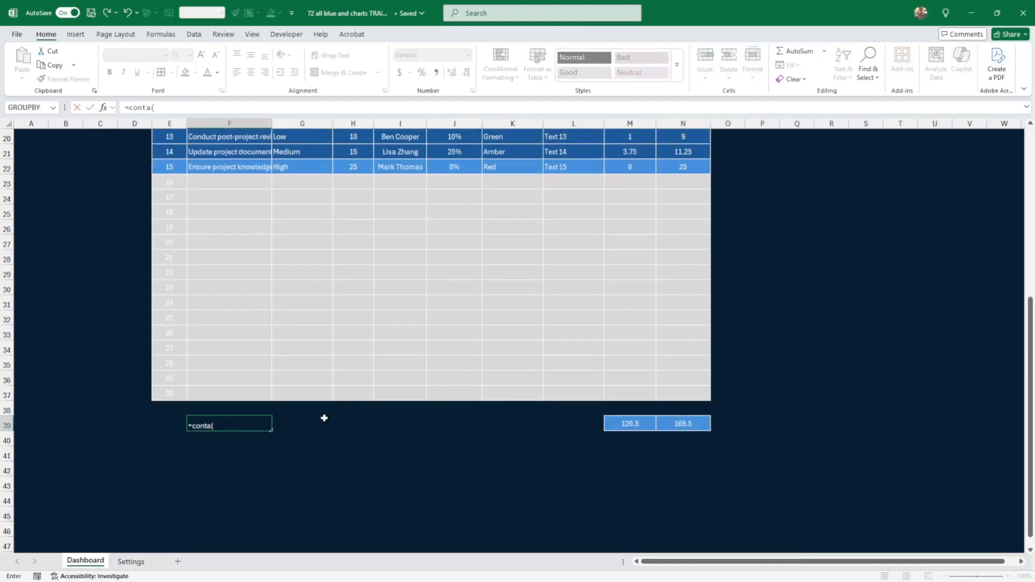
type("(")
key("BackSpace")
key("BackSpace")
key("BackSpace")
key("BackSpace")
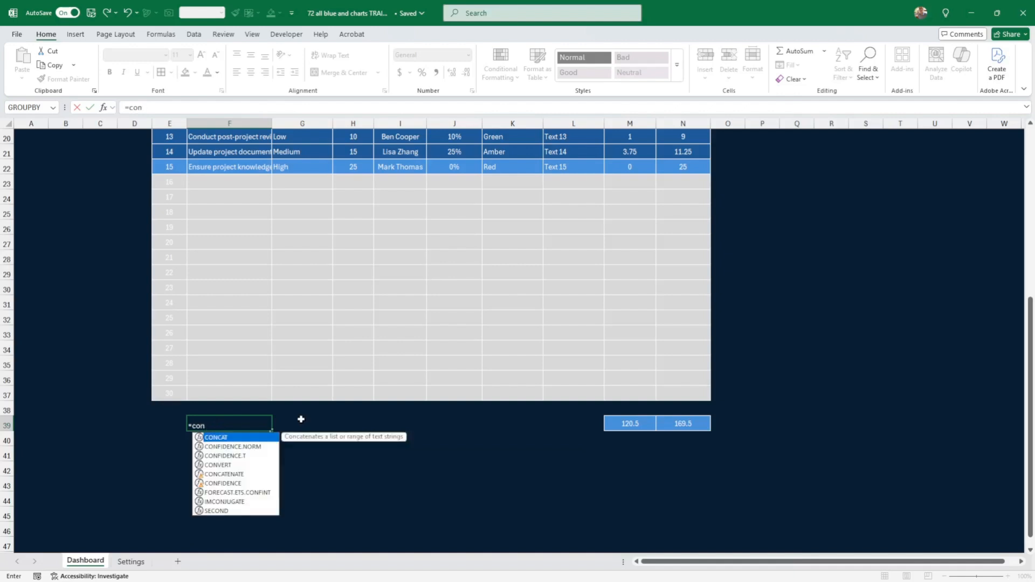
type("unta")
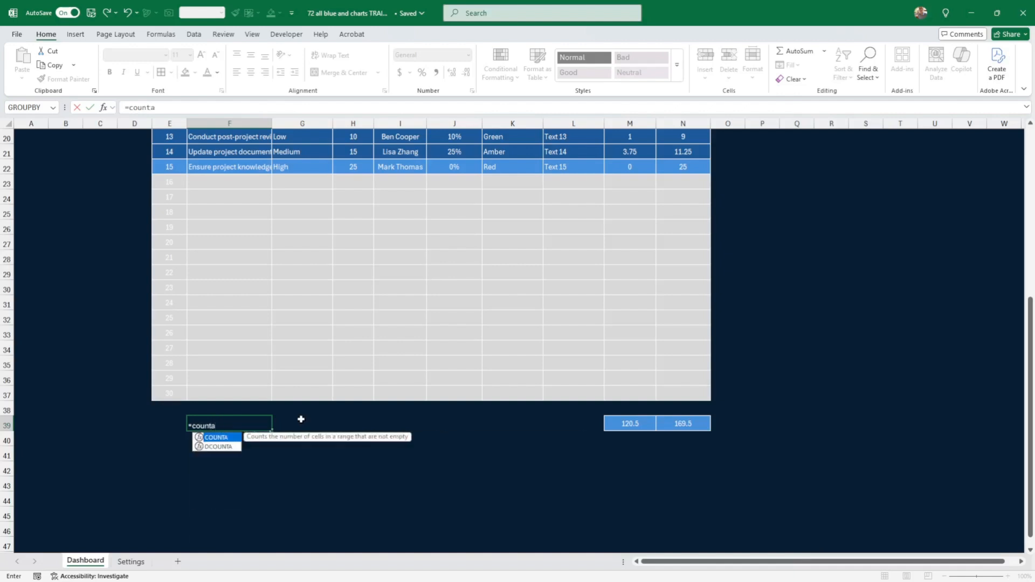
type("(")
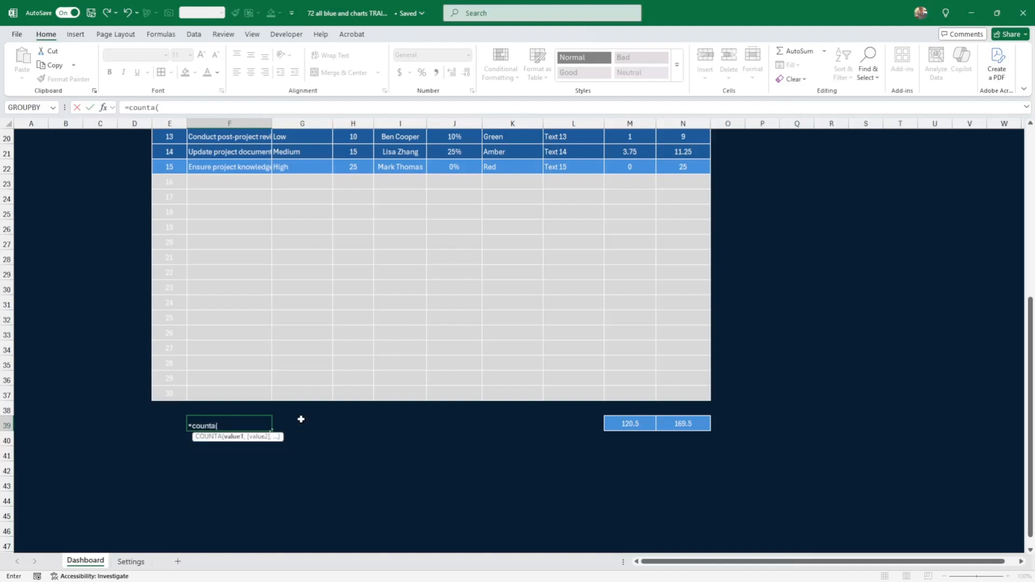
scroll(462, 365, "up", 6)
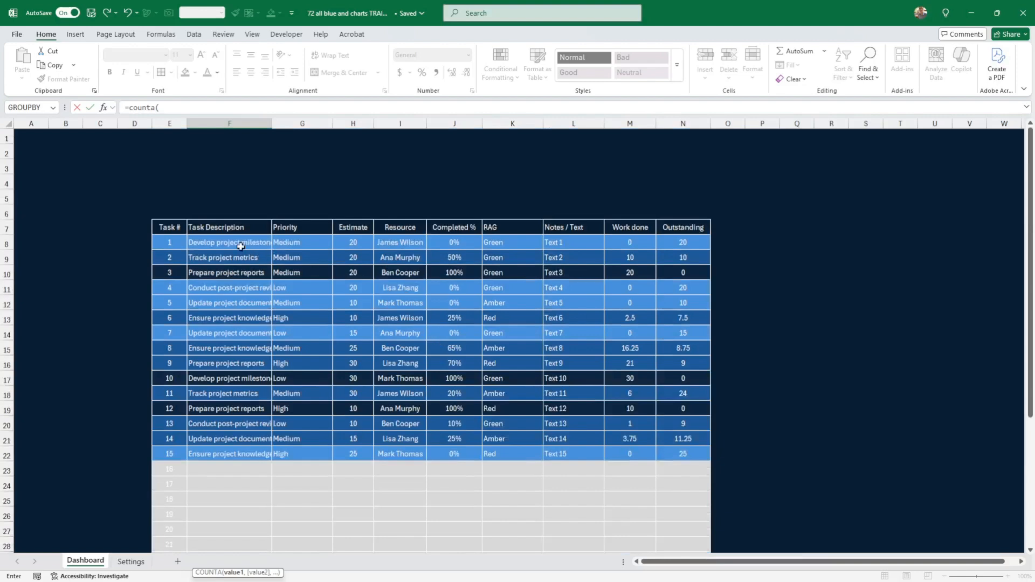
left_click_drag(237, 244, 245, 521)
type(")")
key("Return")
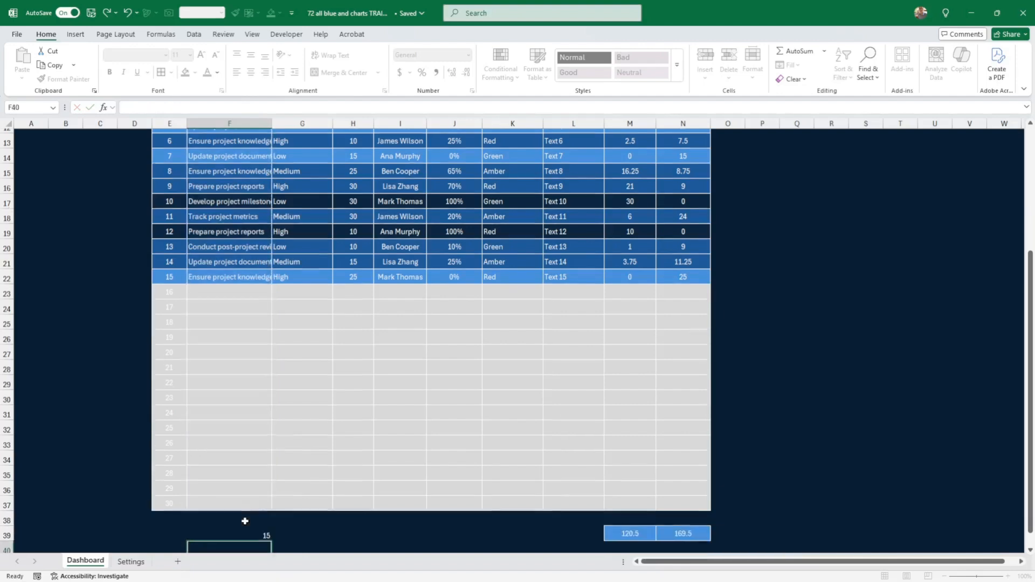
Copy the COUNTA formula from F39 on the Dashboard sheet into G26 on Settings, under Total Tasks
left_click(243, 525)
scroll(516, 463, "up", 3)
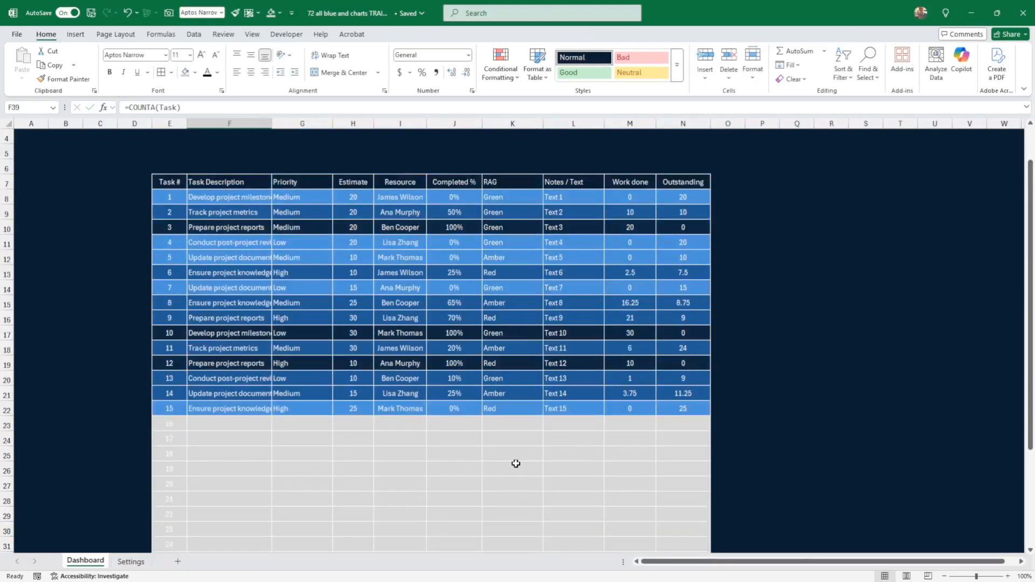
scroll(177, 408, "down", 4)
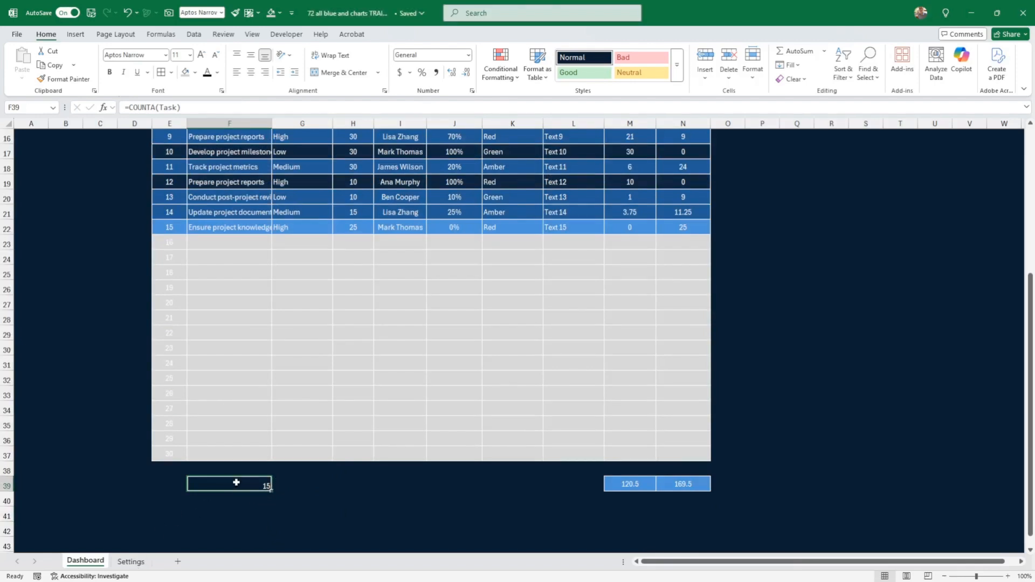
scroll(324, 351, "up", 2)
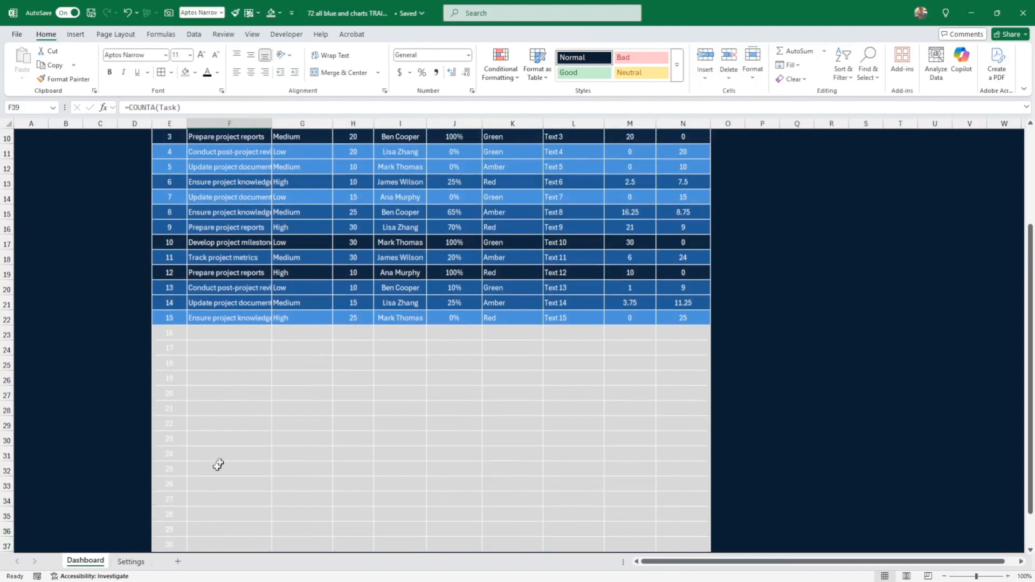
scroll(243, 479, "down", 5)
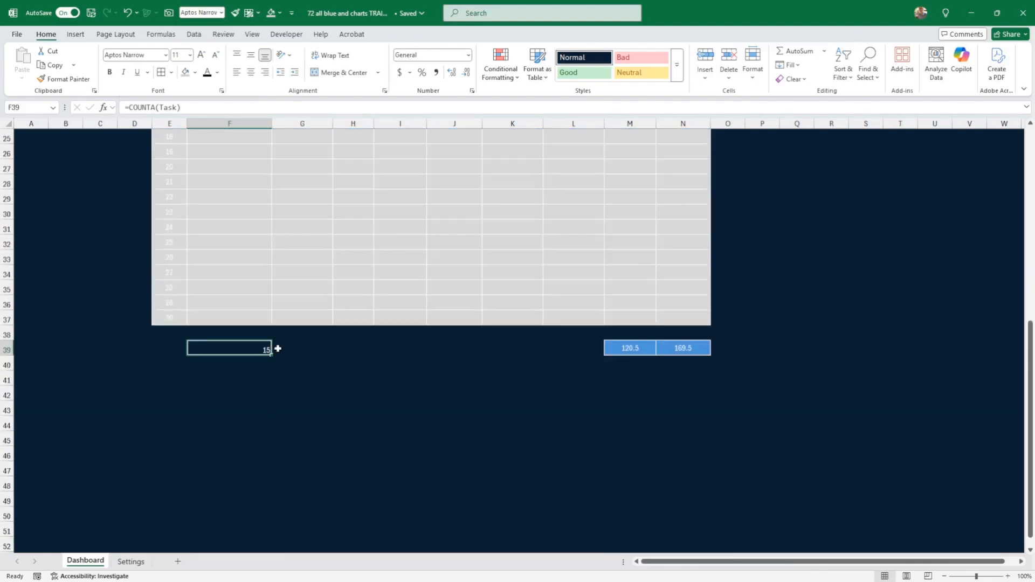
key("ctrl+c")
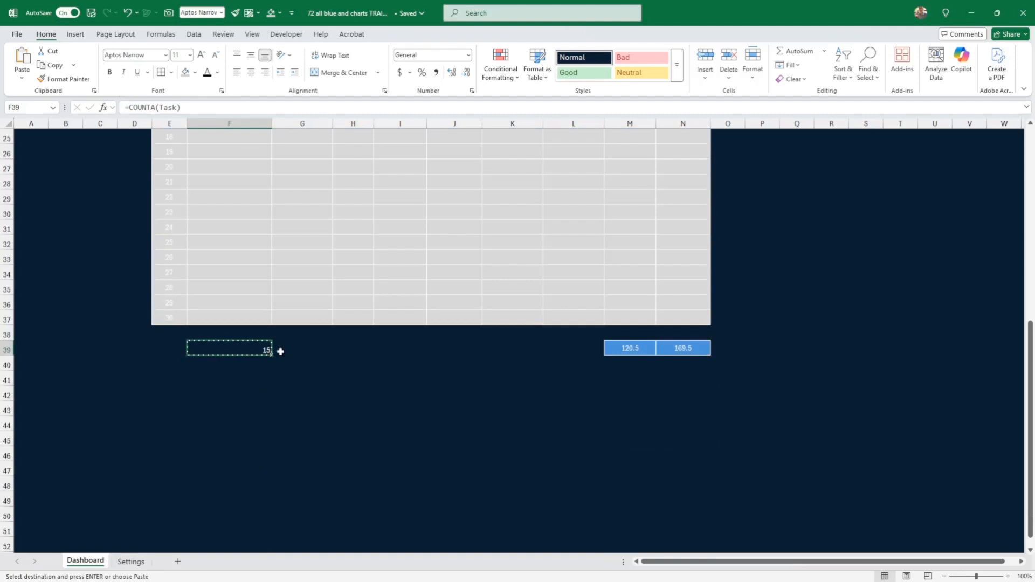
left_click(132, 561)
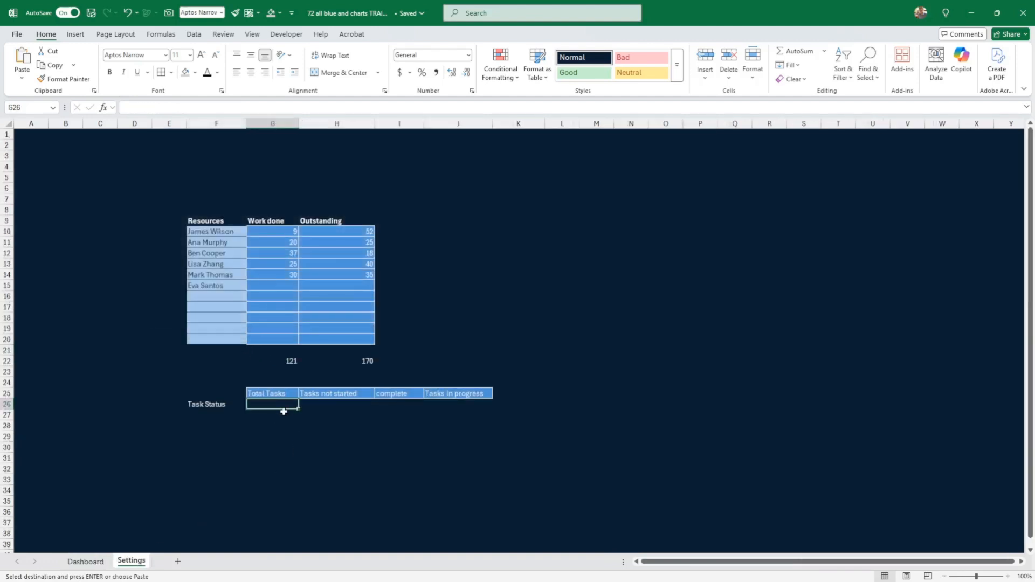
key("Return")
Select H26 under Tasks not started, and examine the Completed % values and empty task rows on the Dashboard sheet
left_click(320, 408)
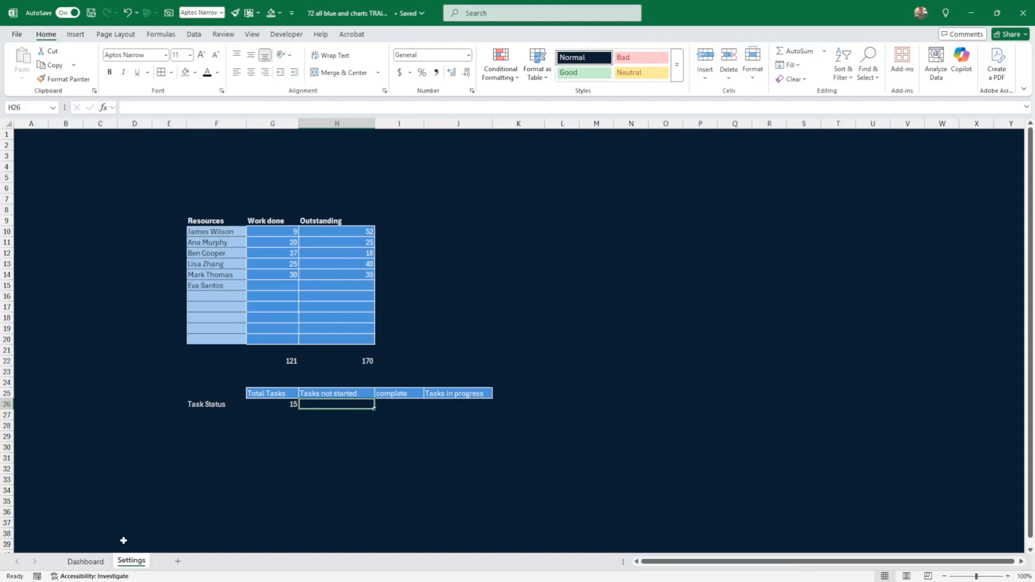
left_click(91, 561)
scroll(270, 259, "up", 4)
scroll(274, 269, "up", 3)
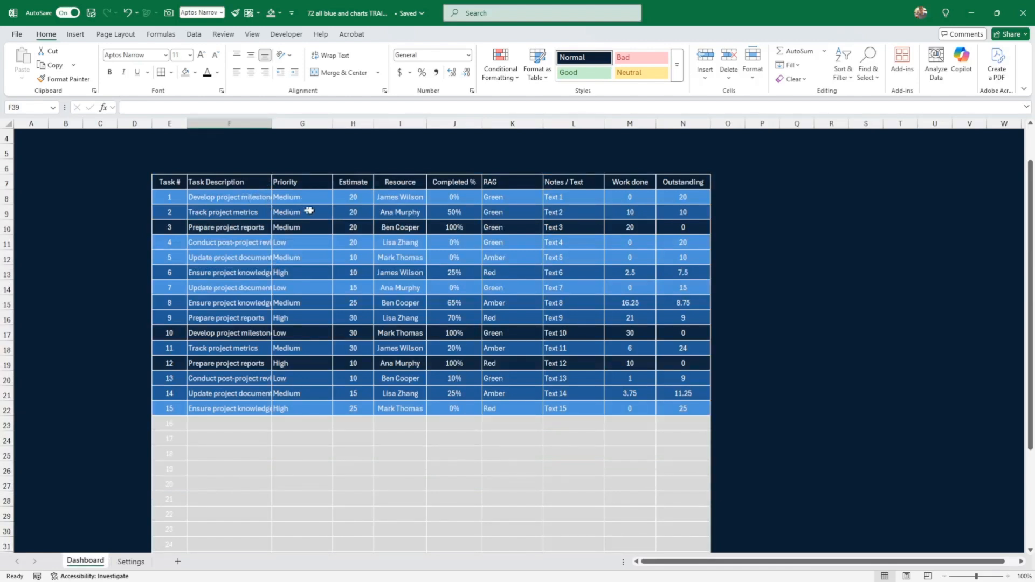
left_click(464, 197)
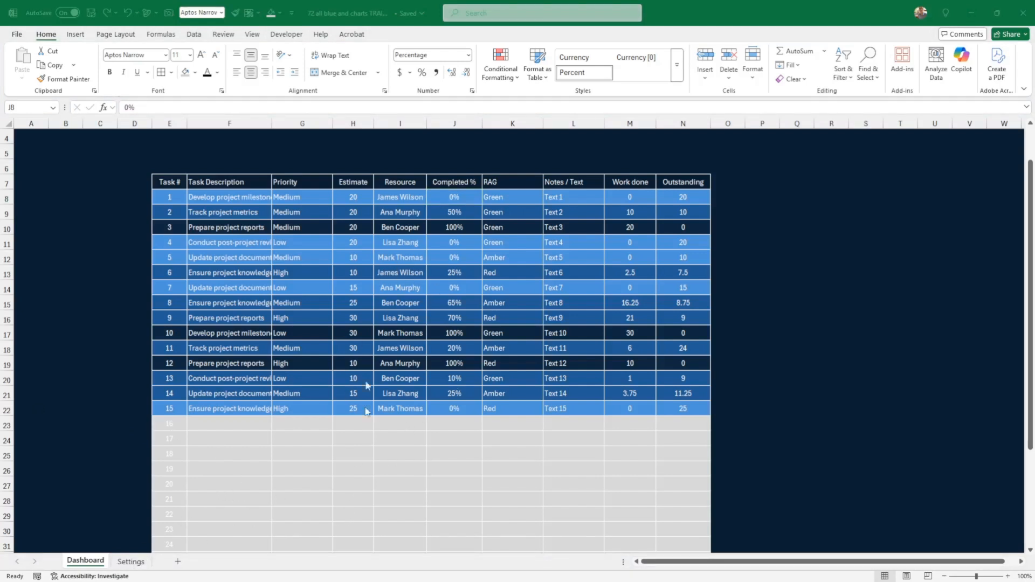
left_click(230, 487)
left_click(230, 488)
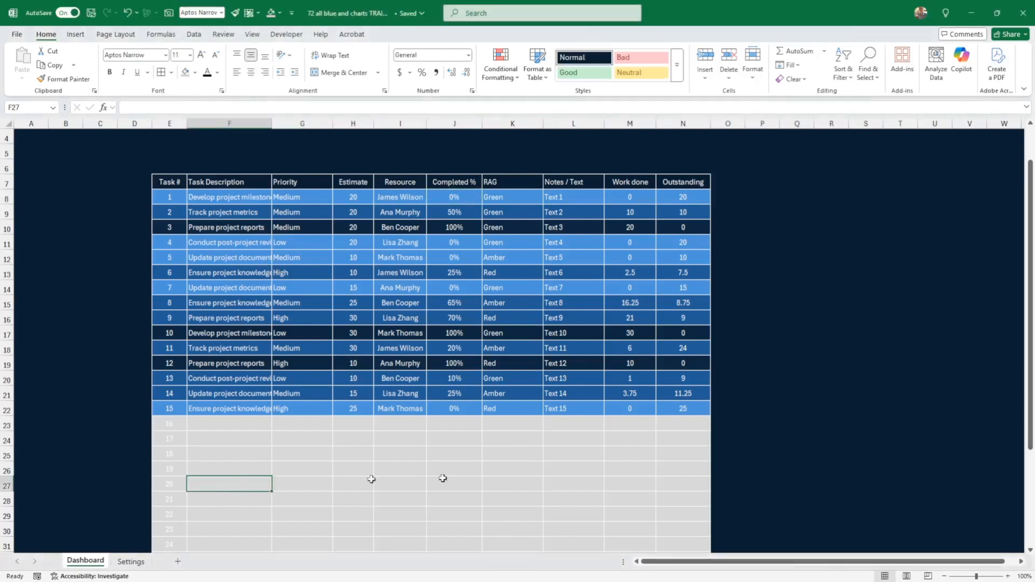
left_click(468, 484)
left_click(224, 485)
Start a COUNTIFS formula in H26 on the Settings sheet and open its function arguments
left_click(128, 562)
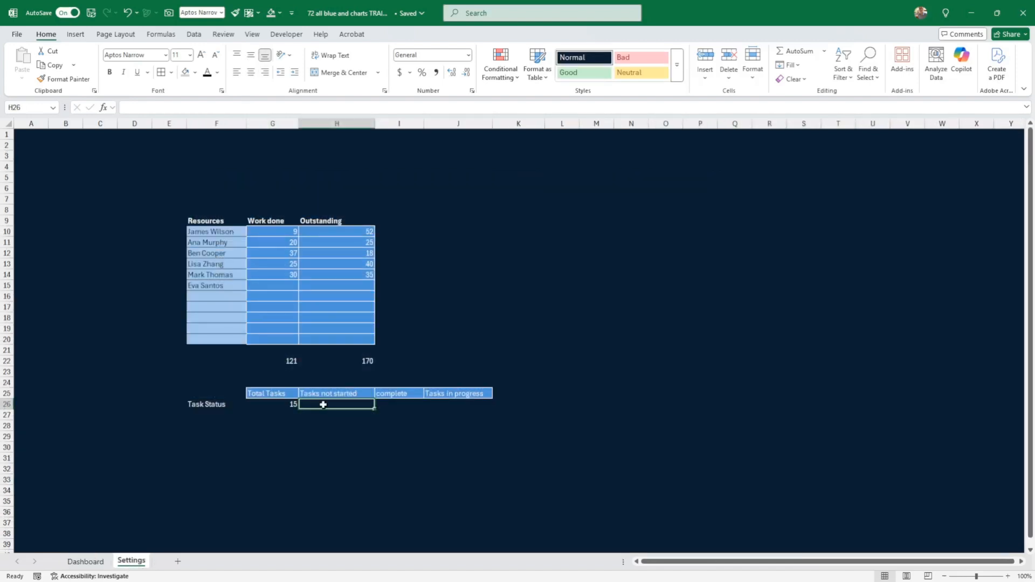
type("=couint")
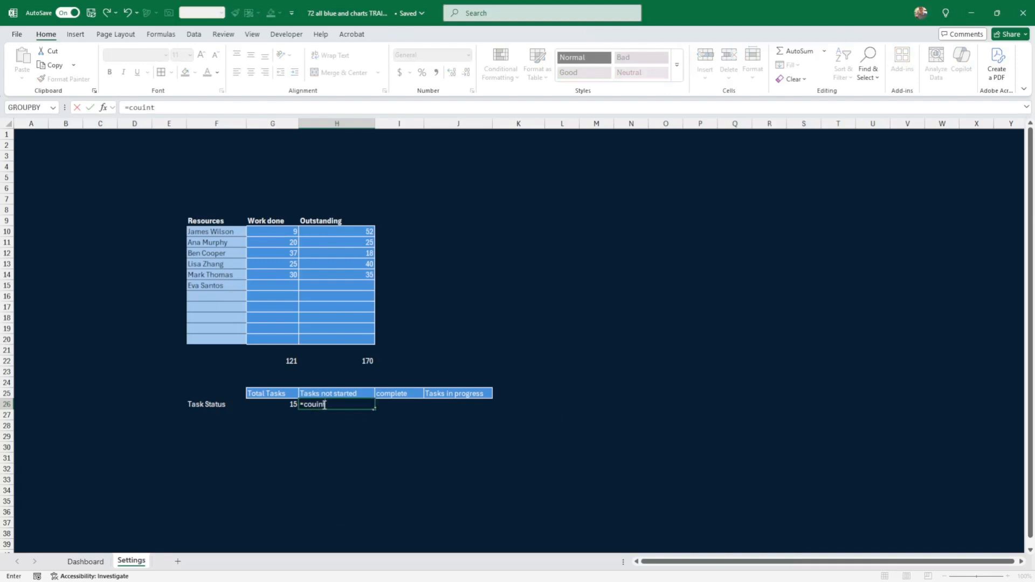
key("BackSpace")
key("BackSpace")
key("BackSpace")
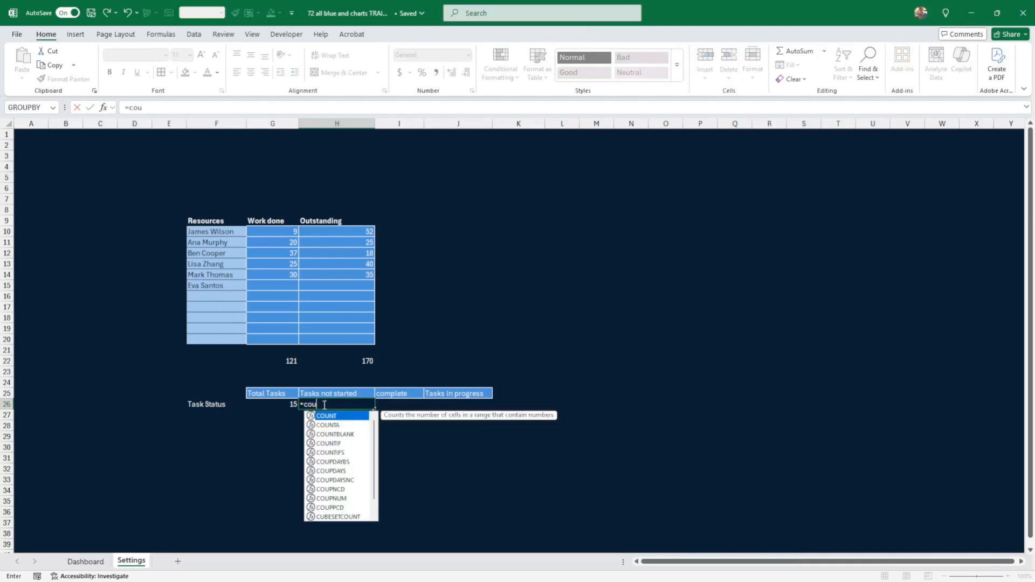
type("ntis")
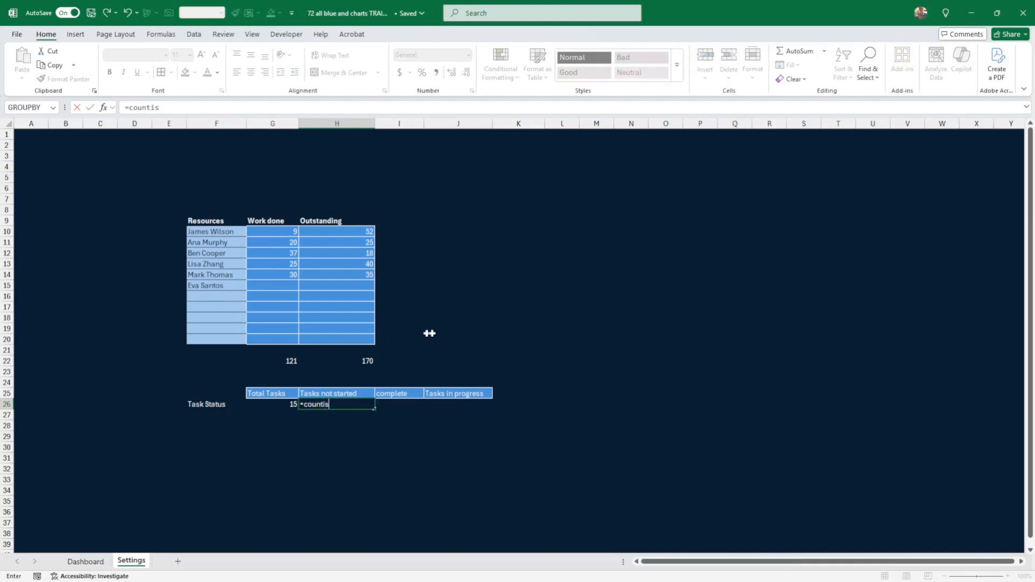
key("BackSpace")
type("fs")
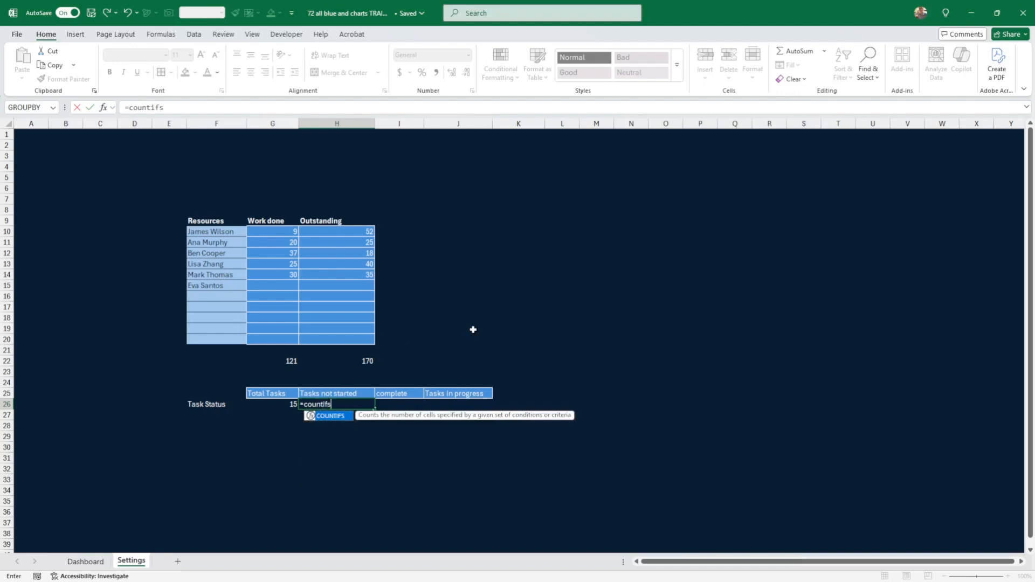
type("(")
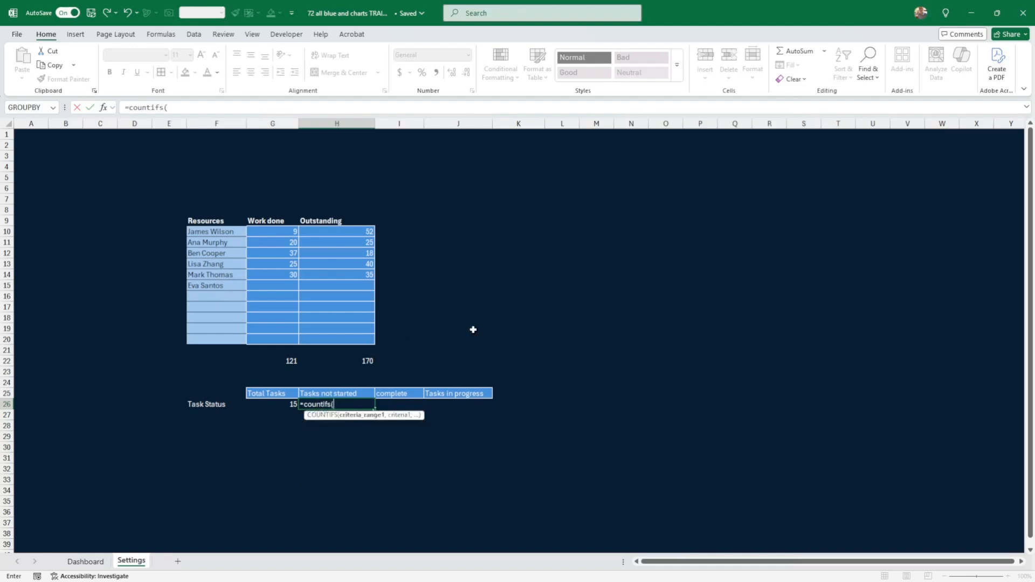
left_click(104, 108)
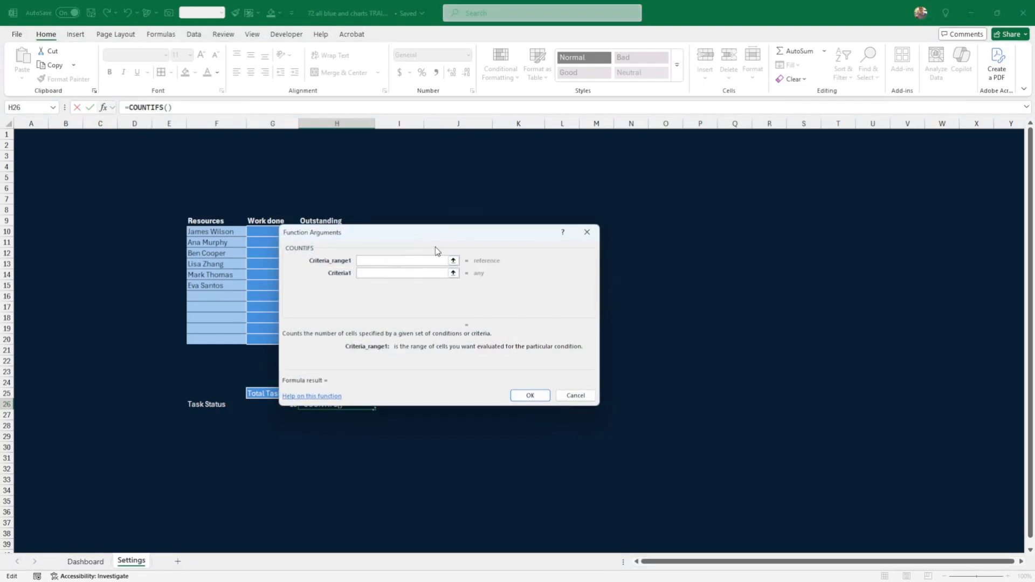
Complete the Tasks not started formula with Task matching "<>" and Completed matching 0: =COUNTIFS(Task,"<>",Completed,0)
type("Task")
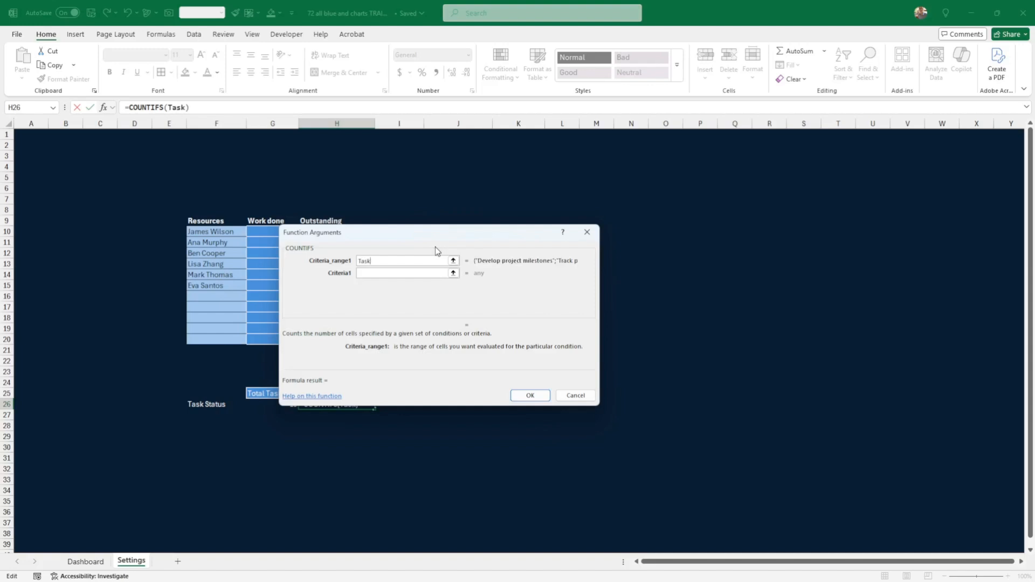
left_click(397, 272)
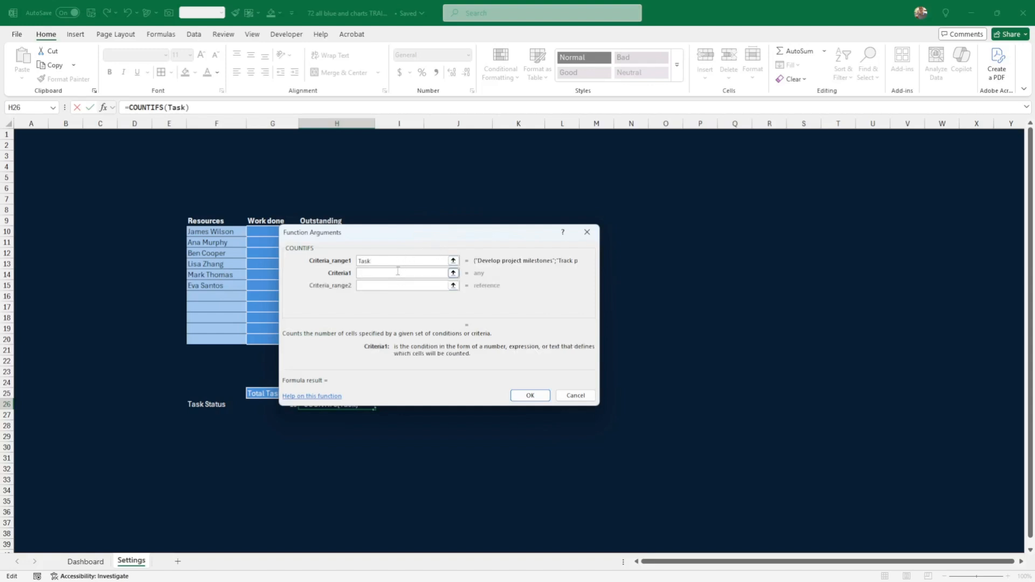
left_click(371, 285)
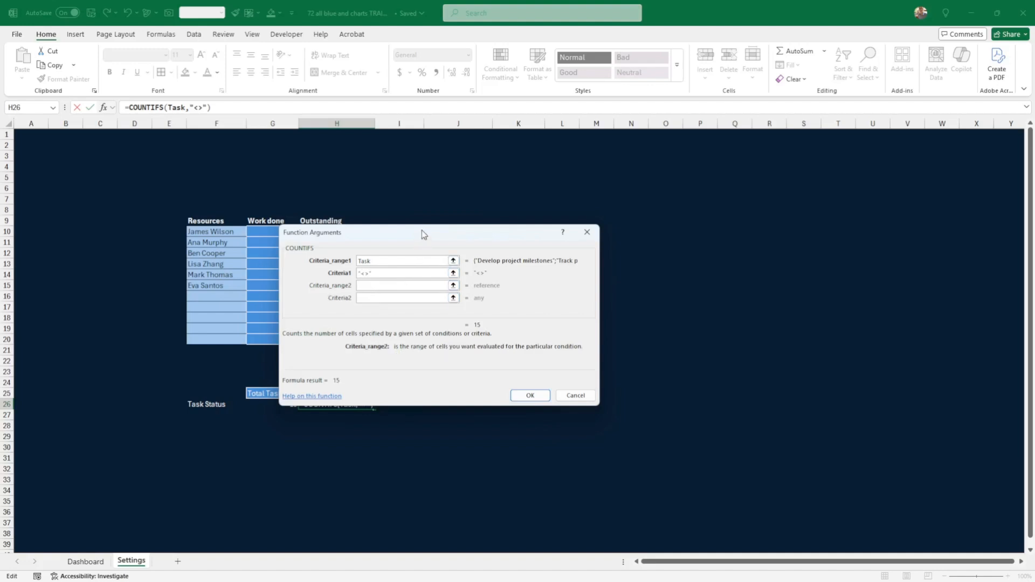
left_click_drag(422, 233, 544, 244)
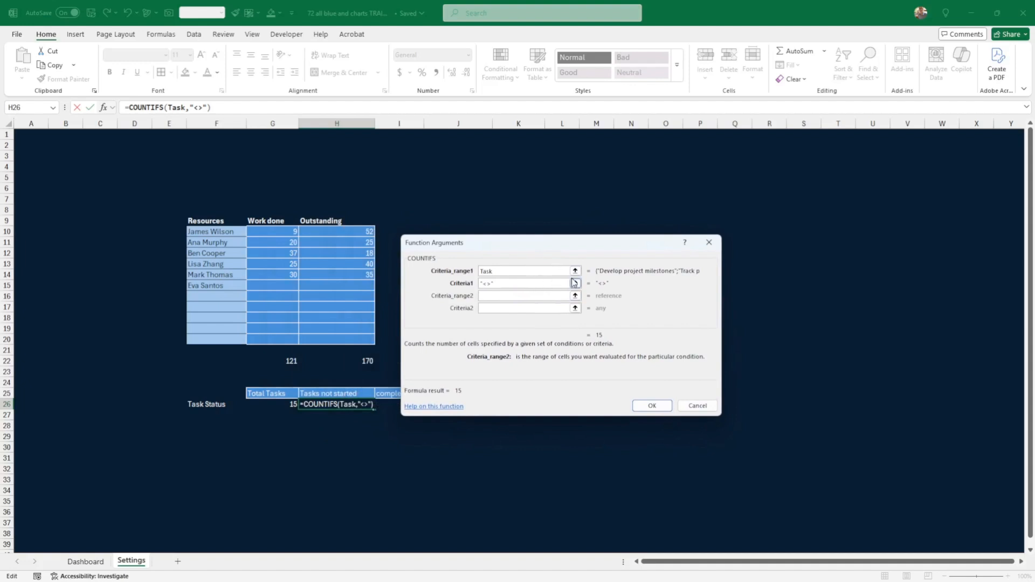
type("Completed")
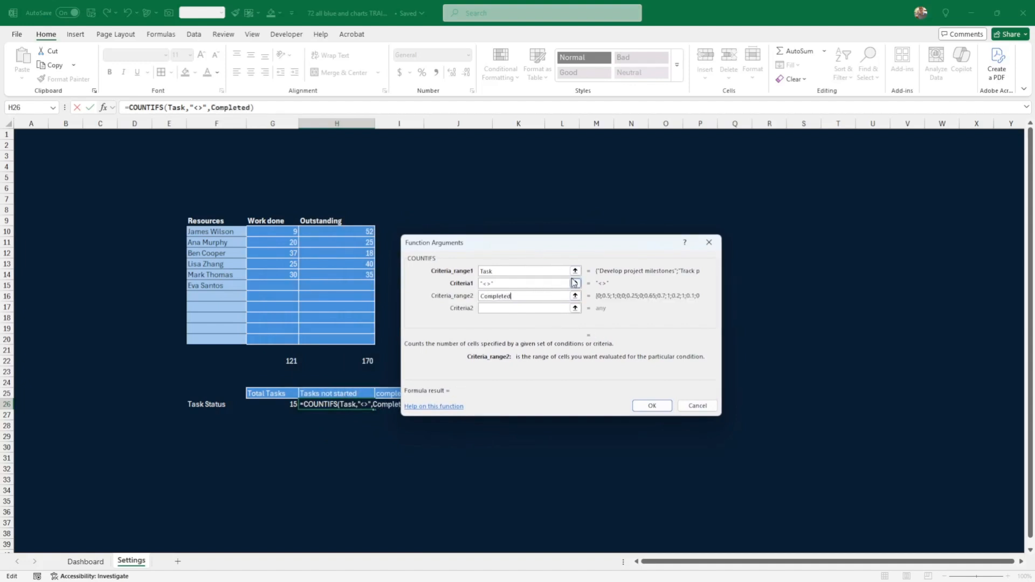
left_click(525, 308)
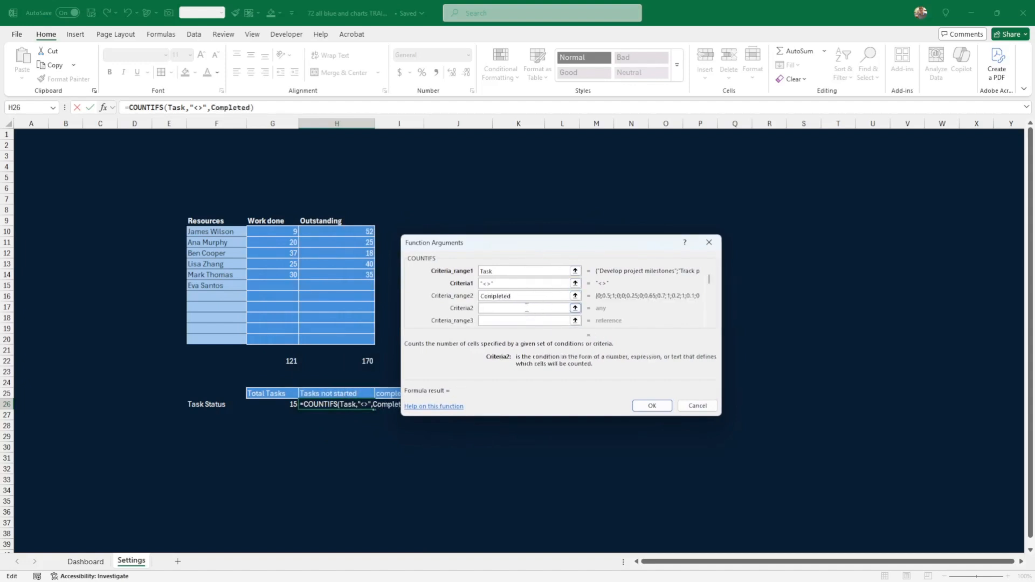
type("0")
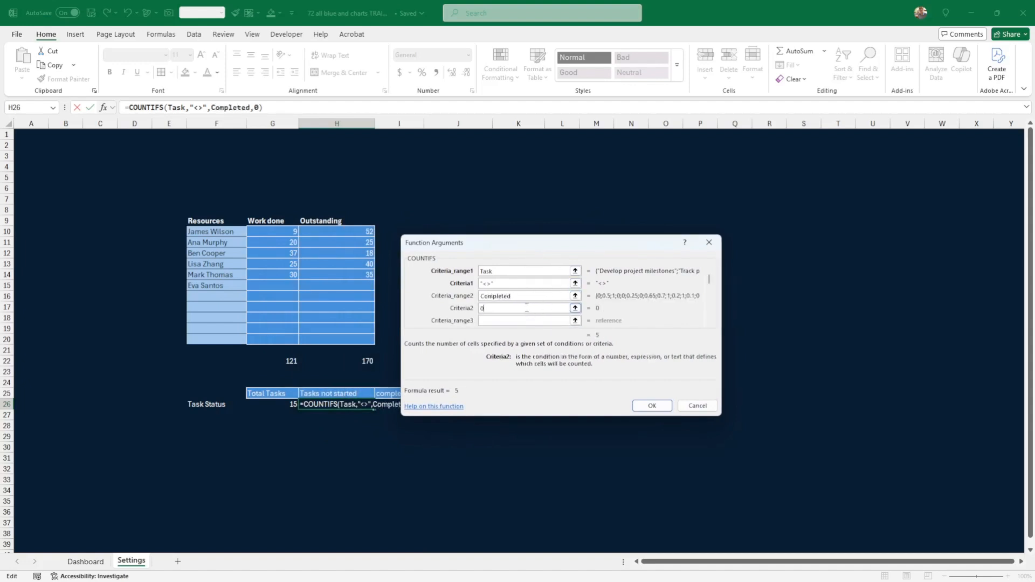
left_click(655, 406)
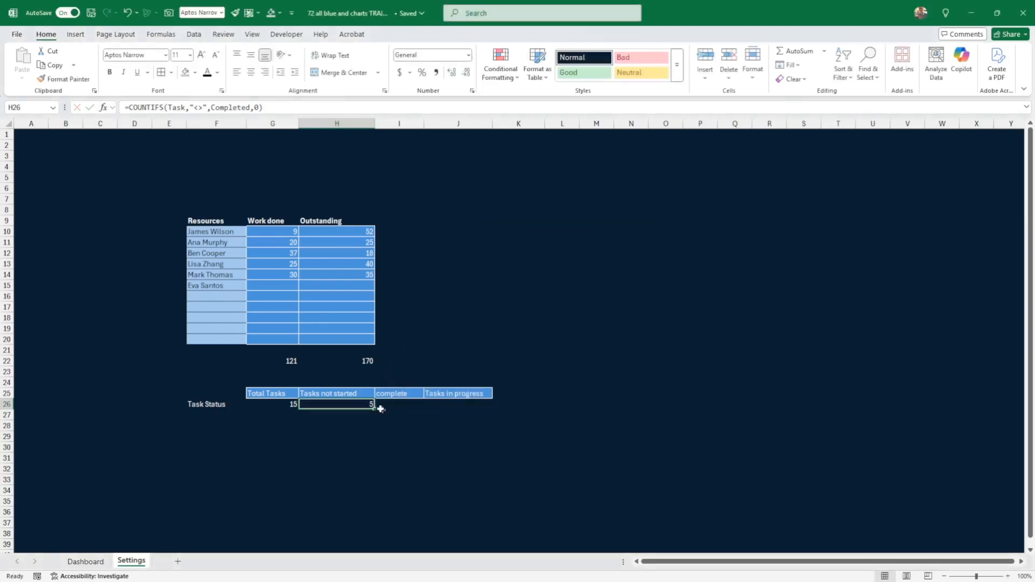
Check which tasks have 0% in the Completed % column of the Dashboard sheet
left_click(85, 561)
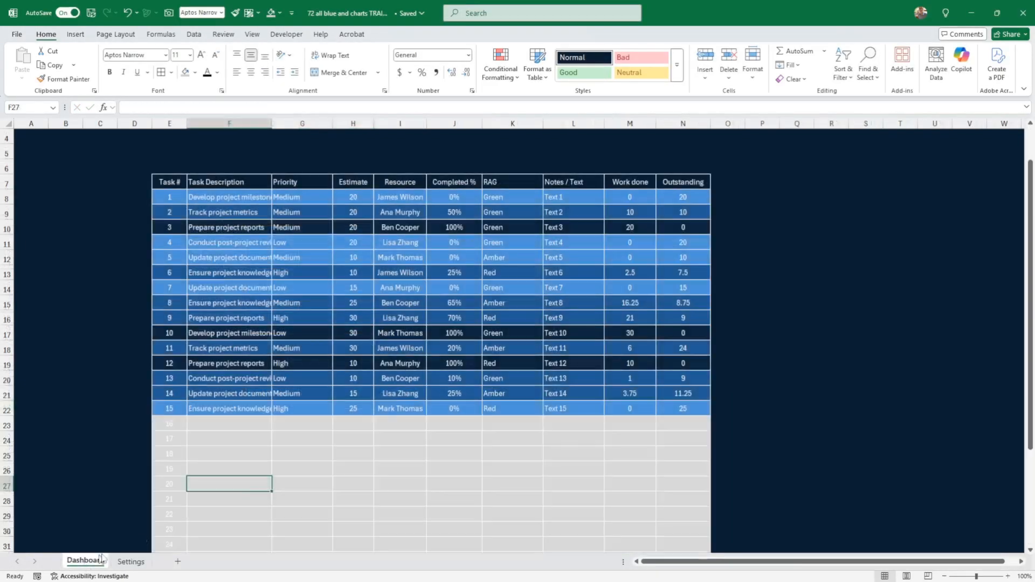
left_click(455, 196)
left_click(462, 245)
left_click(458, 258)
left_click(460, 288)
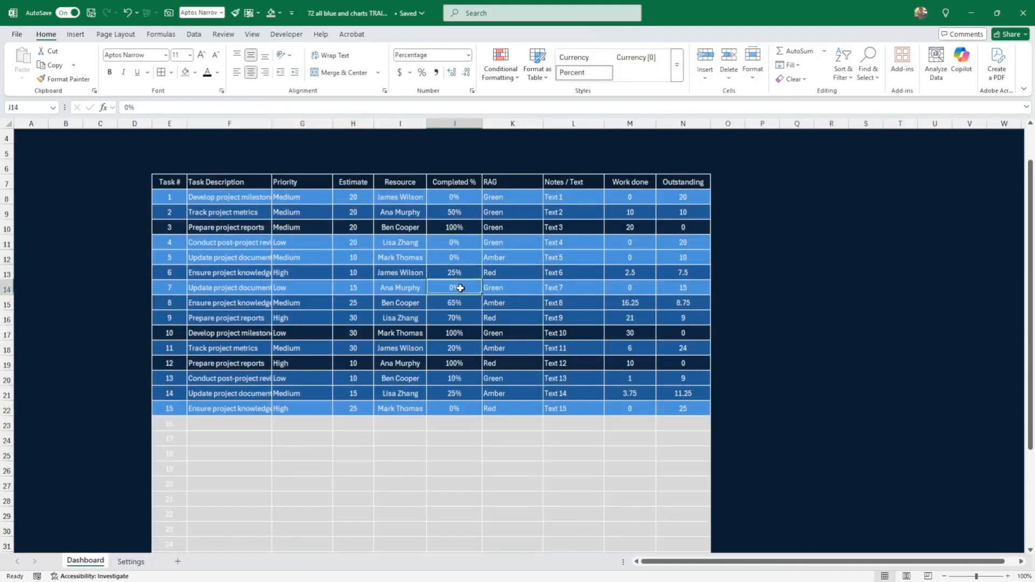
left_click(459, 409)
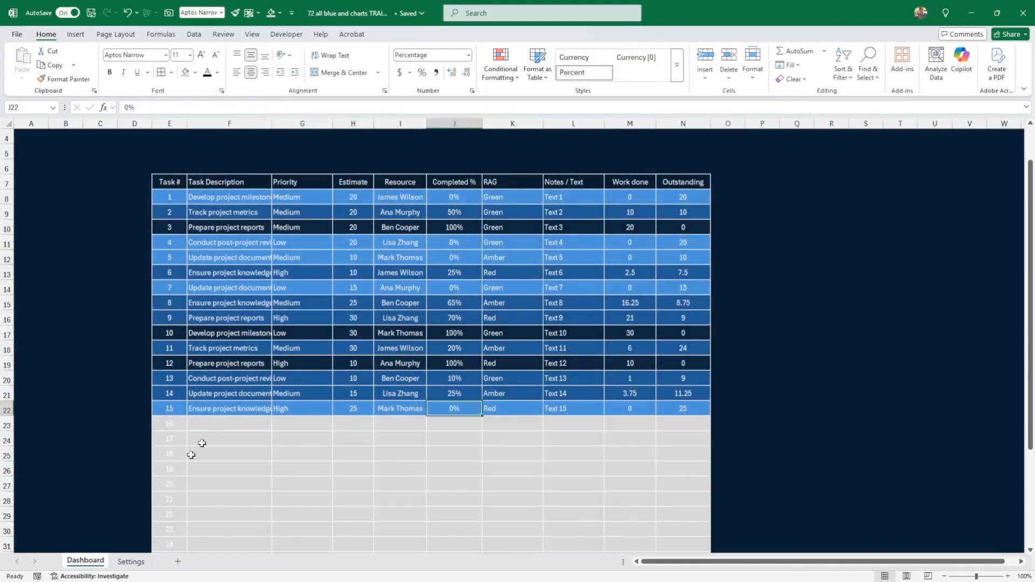
Center the Task Status values in G26:J26 on the Settings sheet
left_click(131, 561)
key("Right")
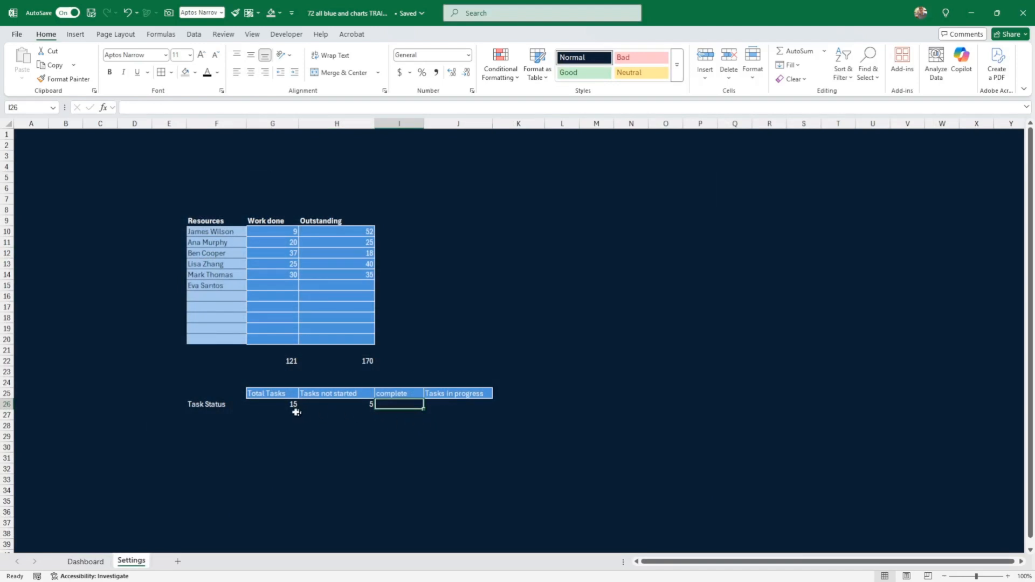
left_click_drag(284, 405, 462, 404)
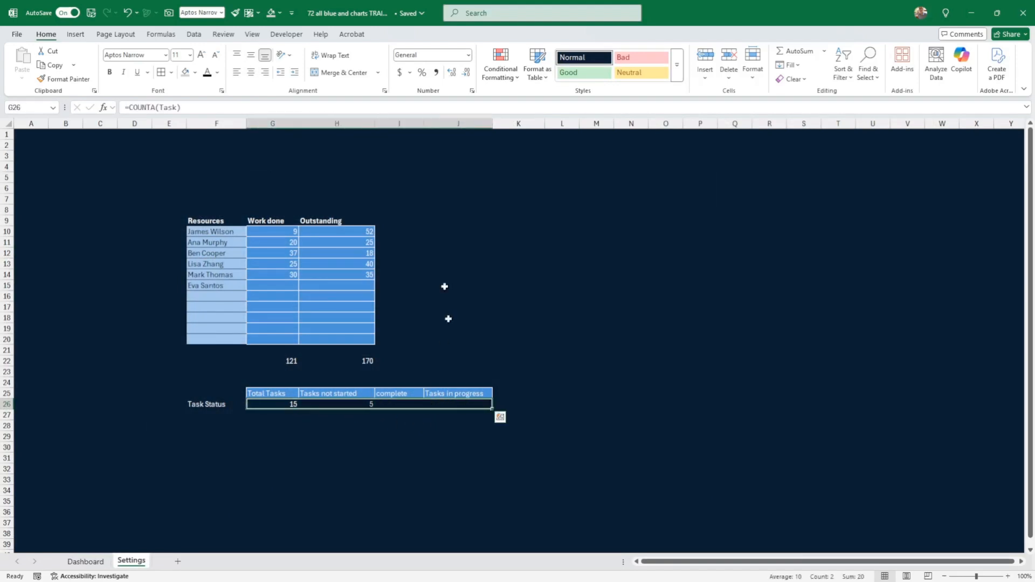
left_click(251, 73)
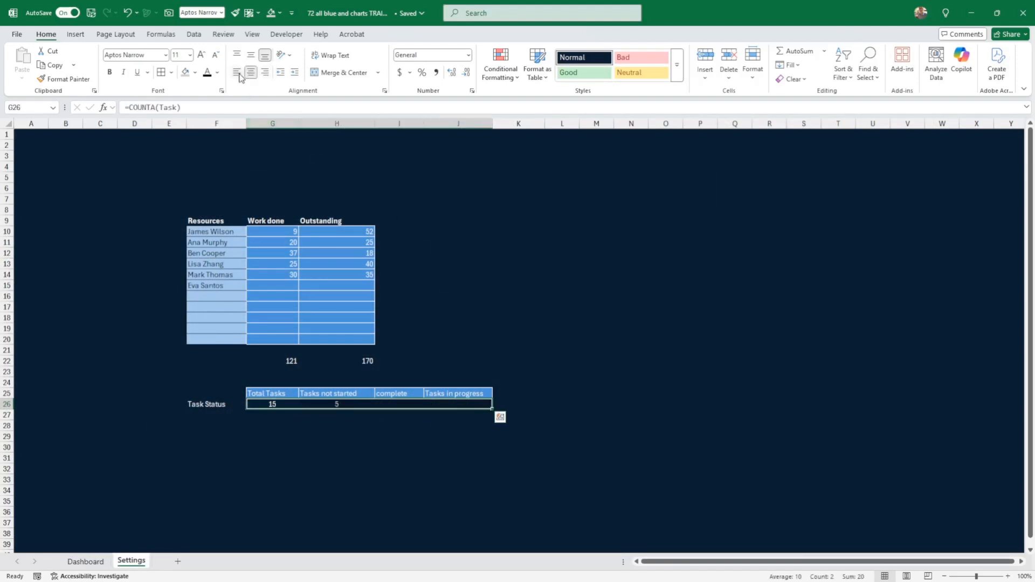
Change the header in I25 to "completed"
left_click(400, 395)
left_click(166, 108)
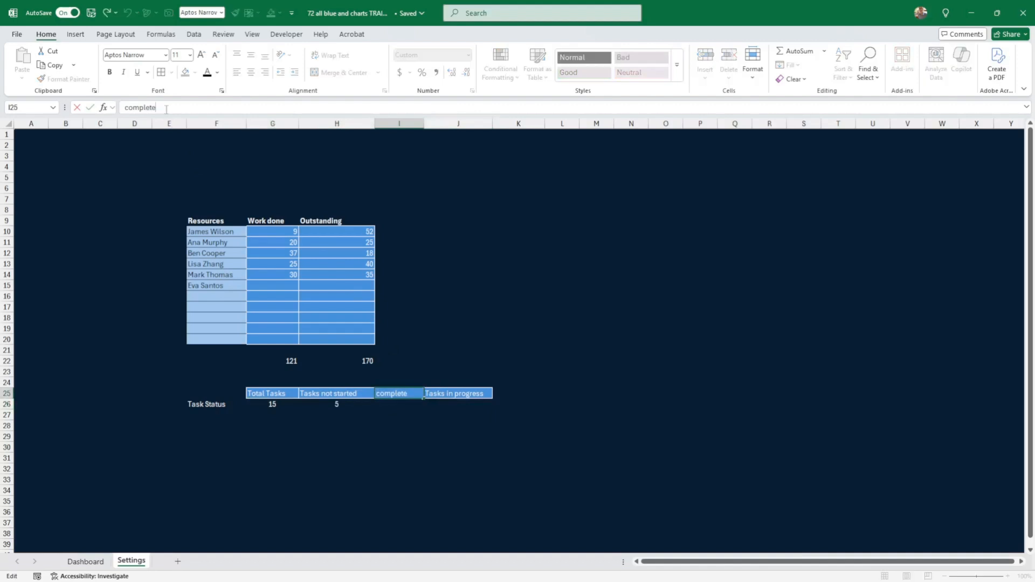
type("d")
key("Return")
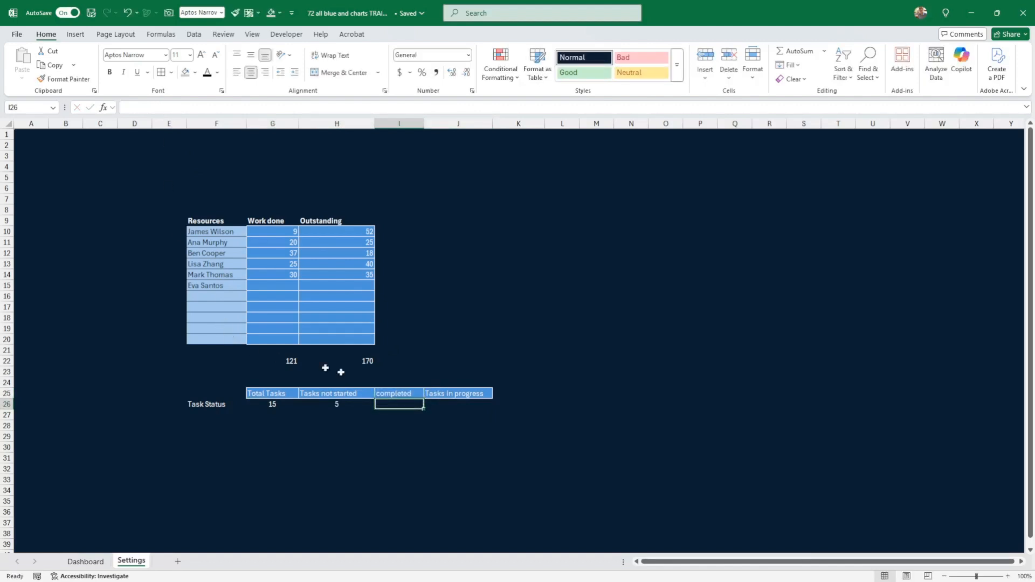
Copy the COUNTIFS formula from H26 into I26 and change its Completed criterion to 100%: =COUNTIFS(Task,"<>",Completed,100%)
left_click(364, 405)
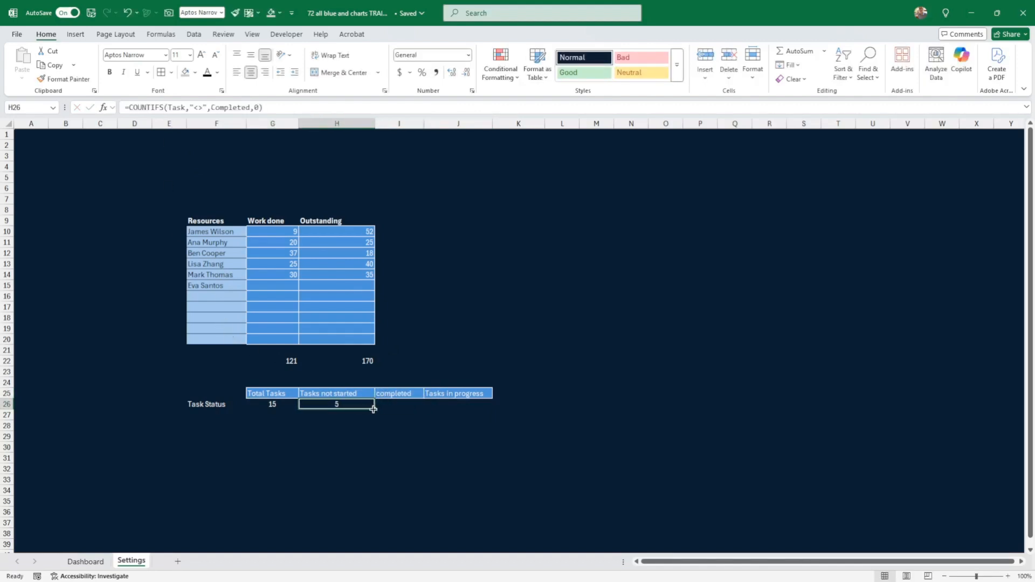
left_click_drag(373, 409, 410, 407)
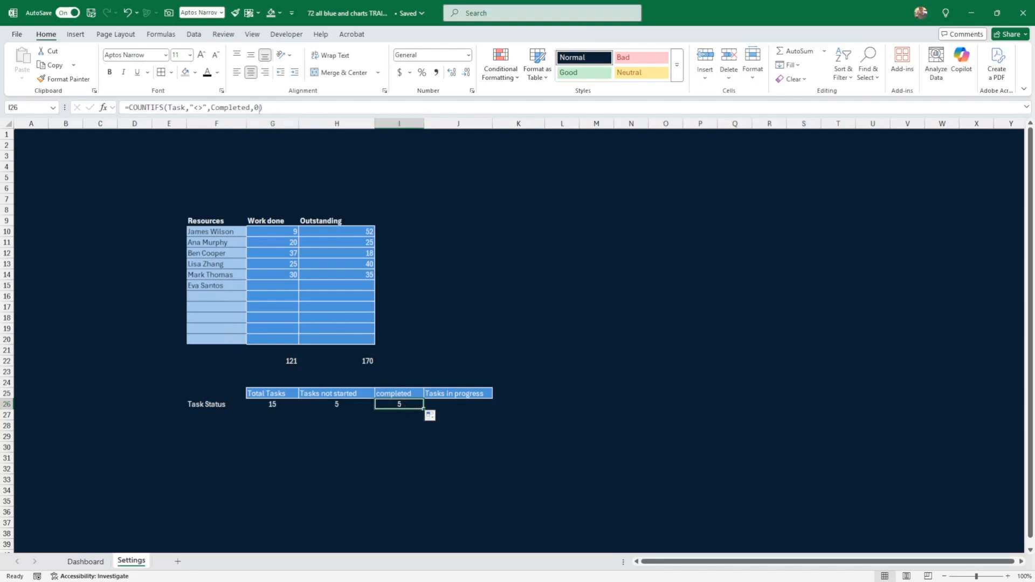
left_click(256, 108)
double_click(256, 107)
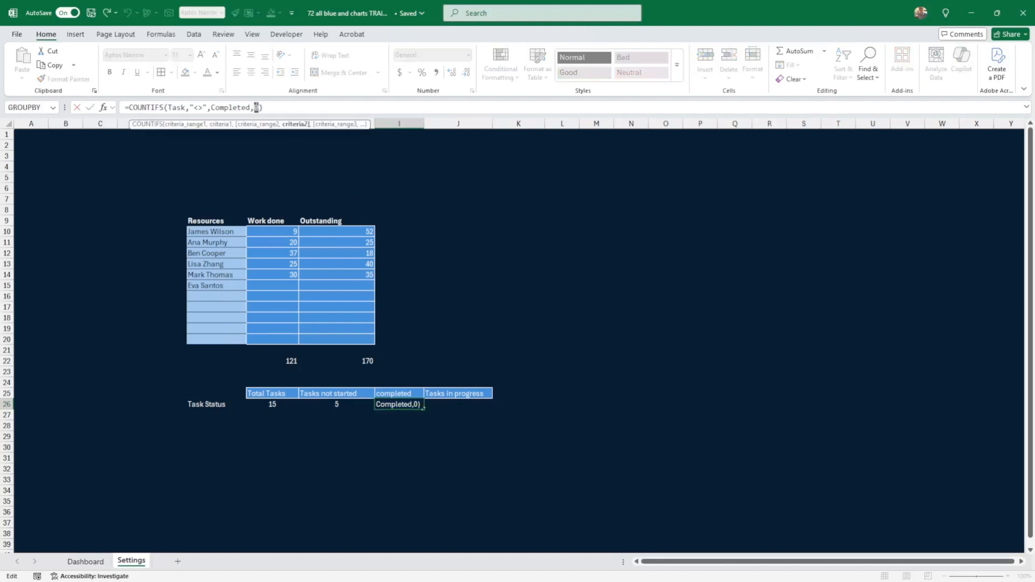
type("100")
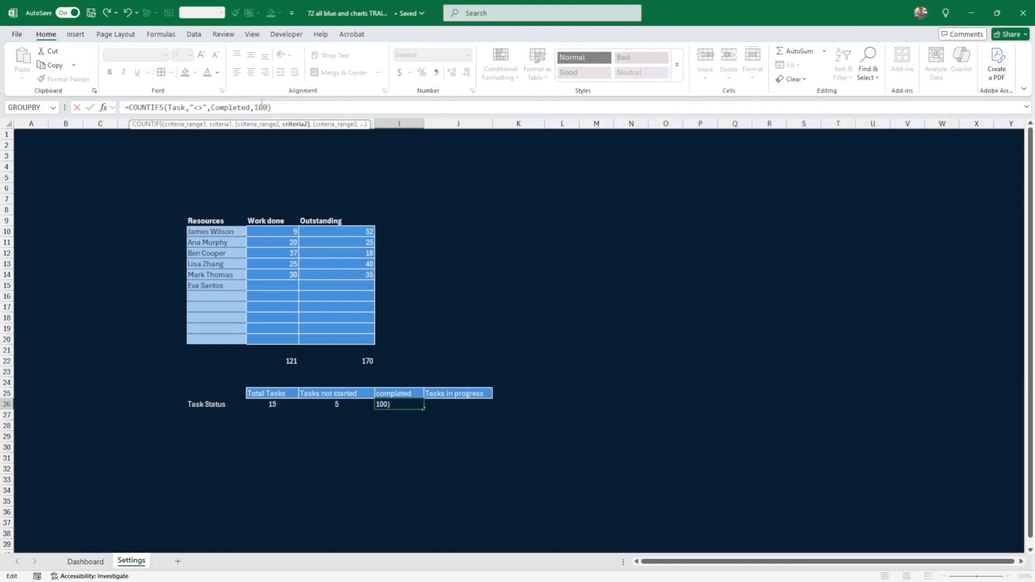
type("%")
key("ctrl+Return")
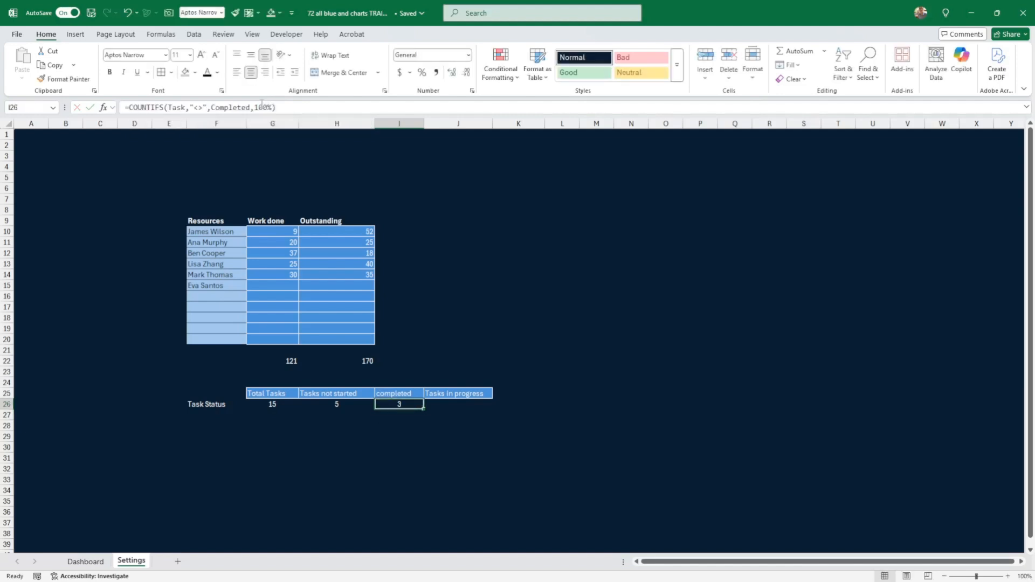
Check which tasks have 100% in the Completed % column of the Dashboard sheet
left_click(85, 561)
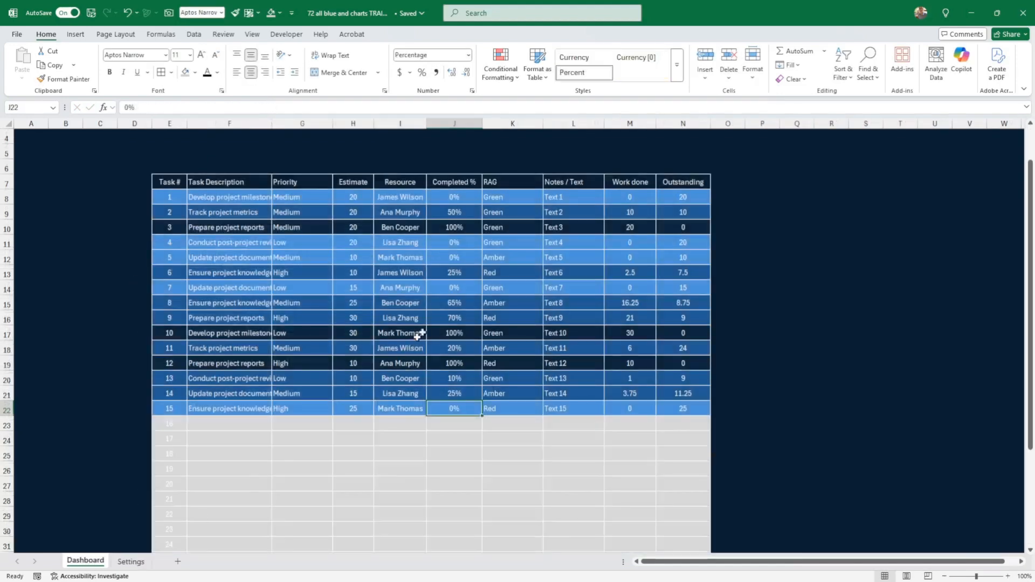
left_click(452, 229)
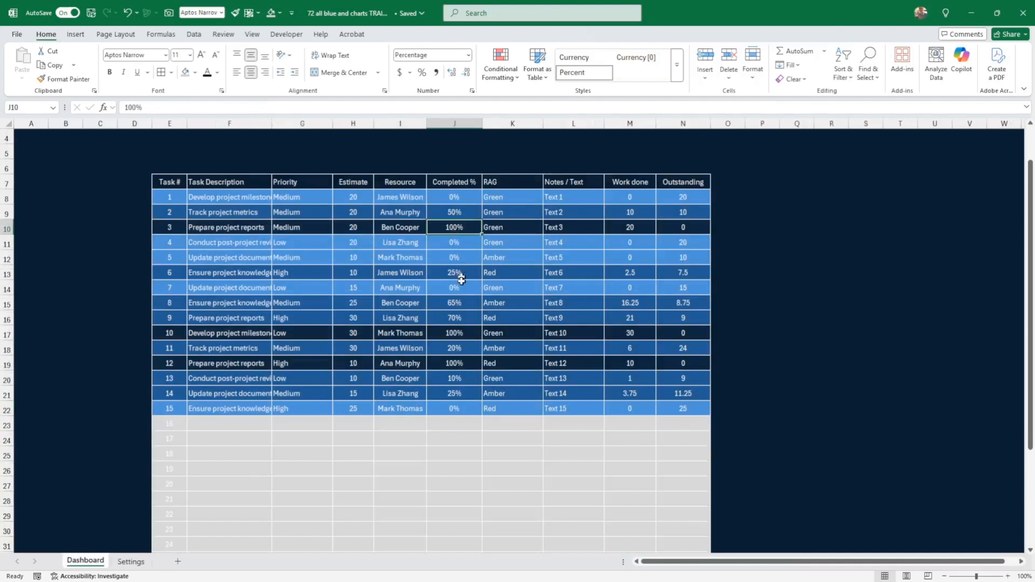
left_click(460, 331)
left_click(461, 362)
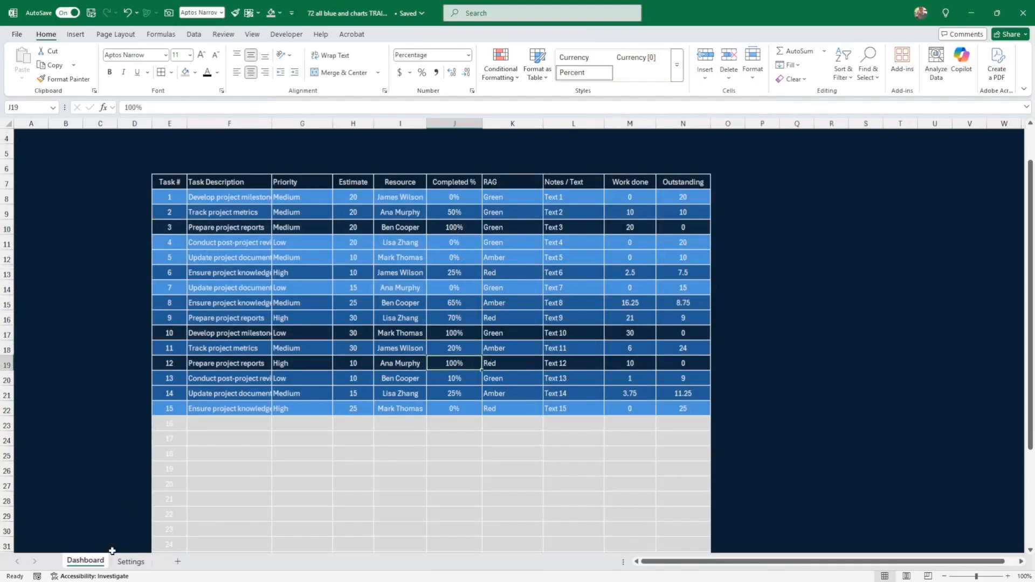
Calculate Tasks in progress in J26 on the Settings sheet with the formula =G26-H26-I26
left_click(131, 561)
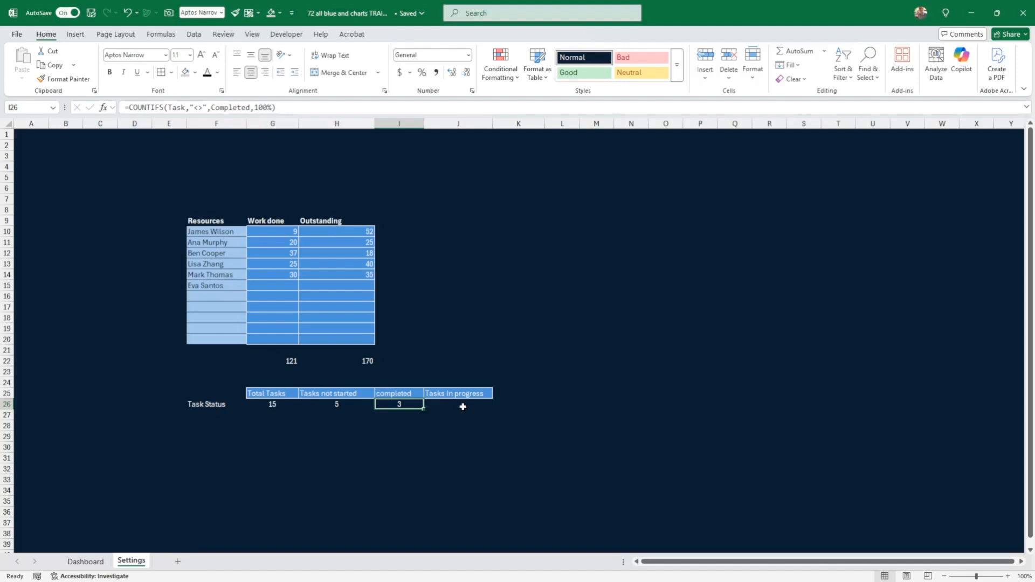
left_click(463, 407)
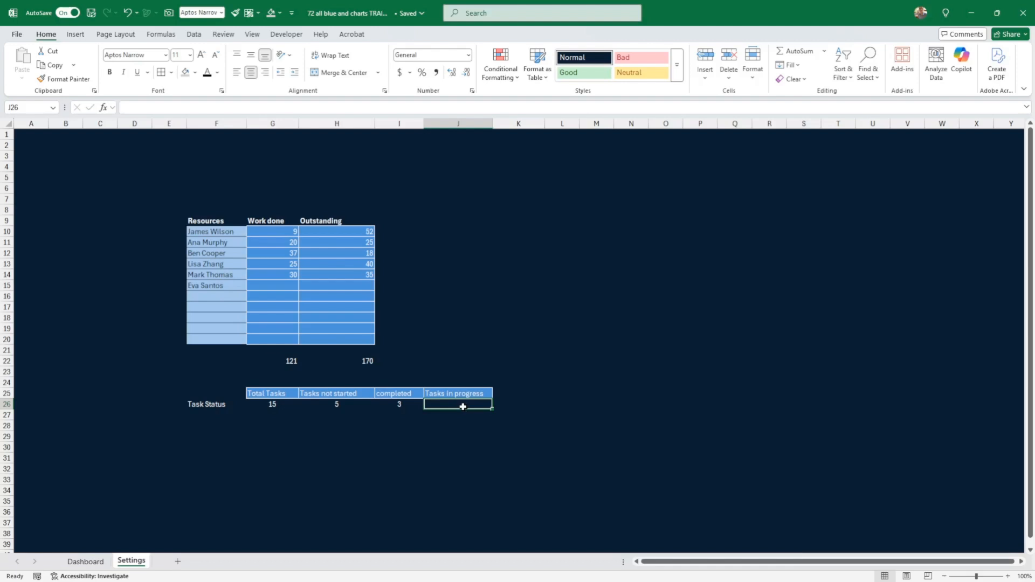
type("=")
key("Left")
key("Left")
key("Left")
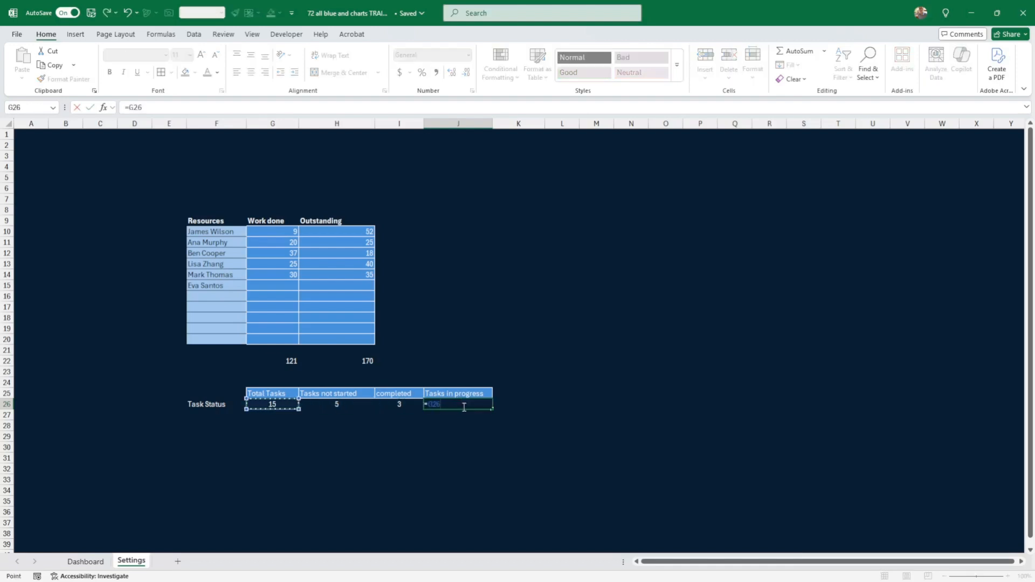
type("-")
key("Left")
key("Left")
type("-")
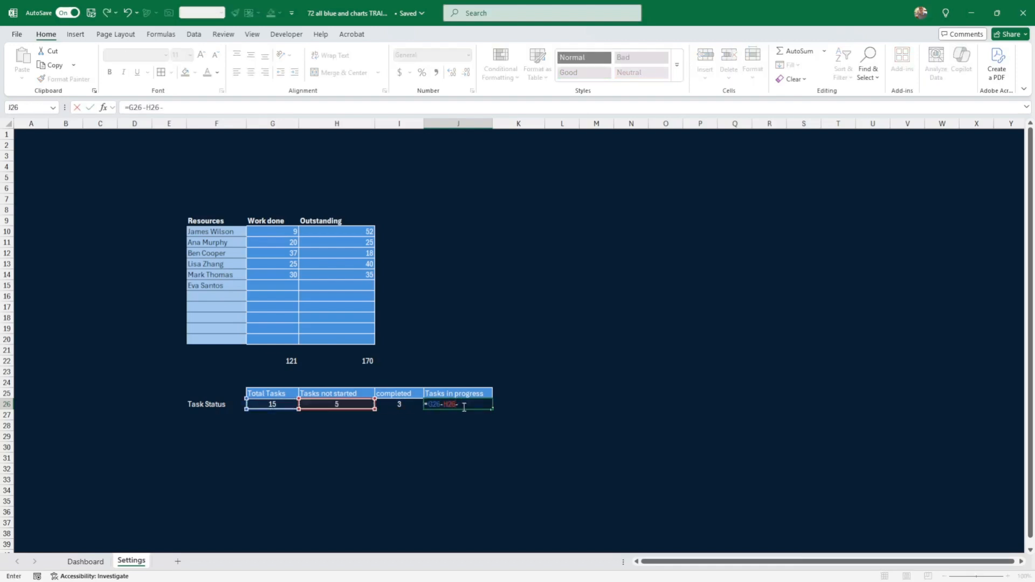
key("Left")
key("ctrl+Return")
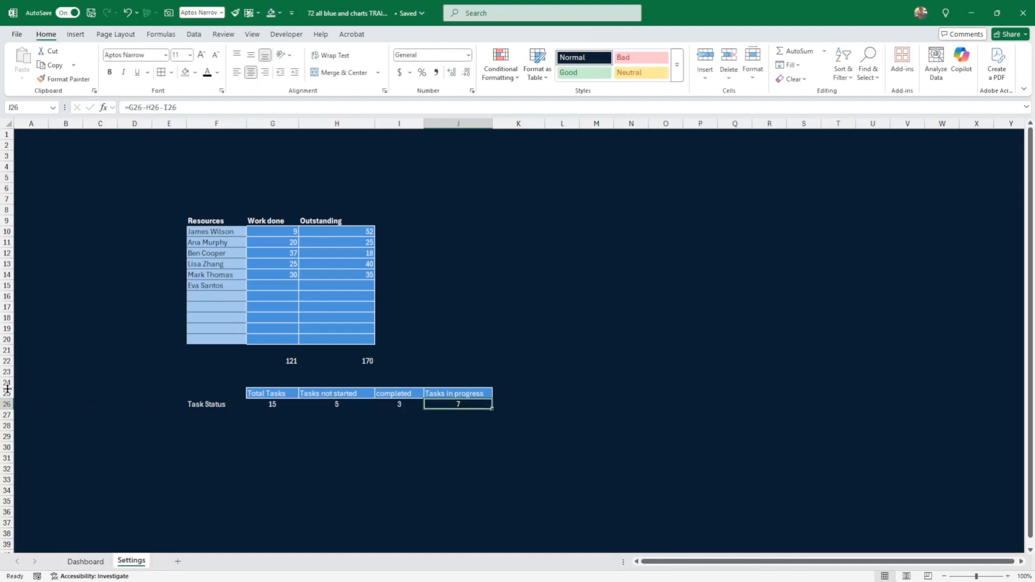
Increase the font size of rows 25 to 30 to 14 and widen column J to fit its header
left_click_drag(8, 389, 12, 429)
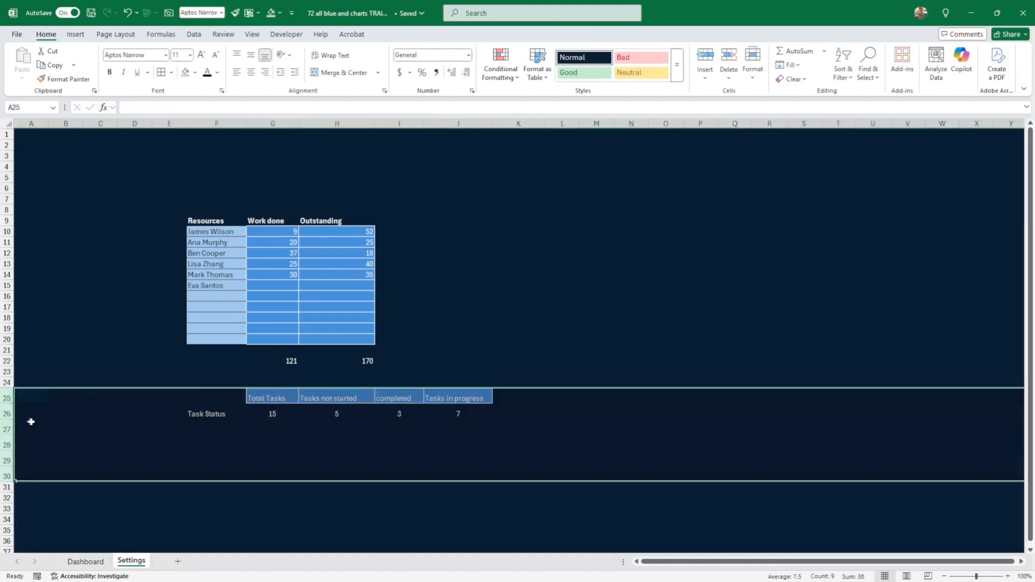
left_click(202, 55)
left_click(202, 55)
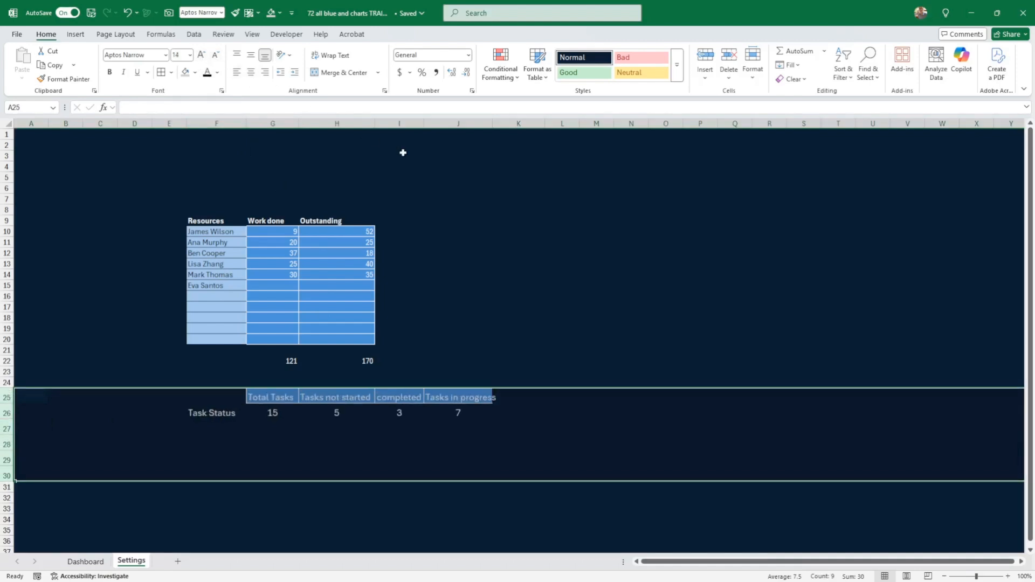
left_click(271, 415)
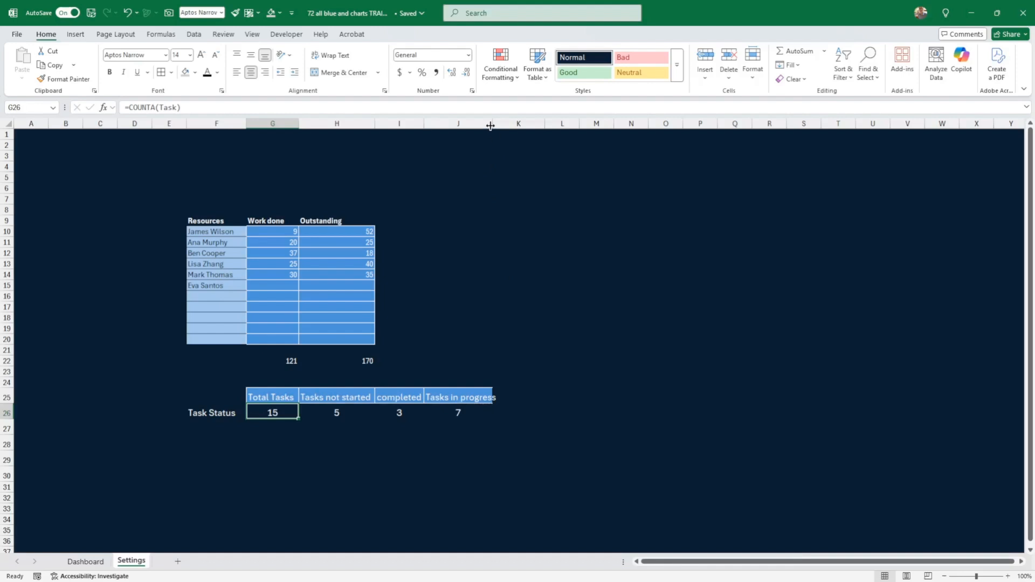
left_click_drag(490, 126, 506, 125)
left_click(466, 308)
left_click(615, 231)
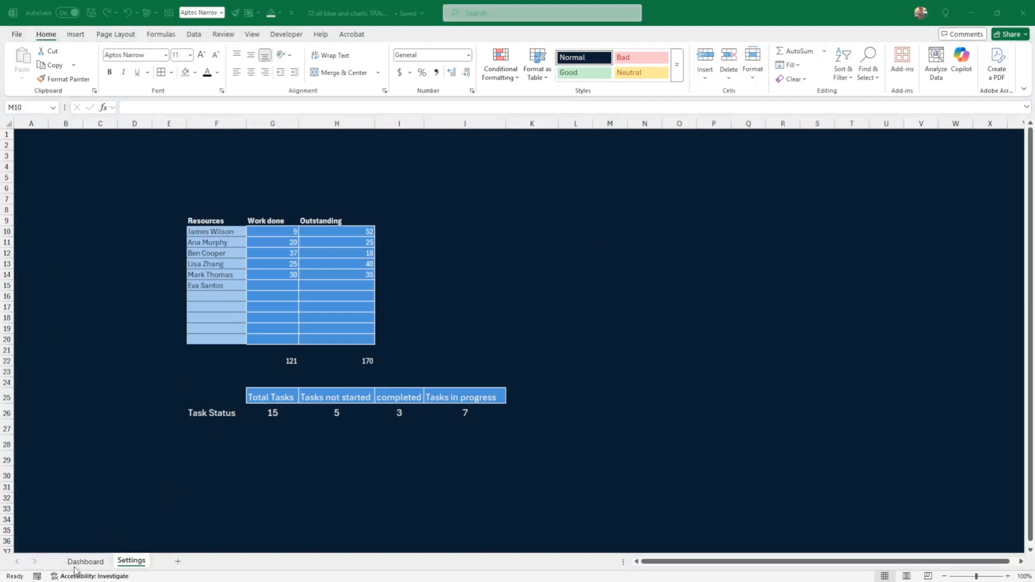
Examine the Work done and Outstanding totals in M39 and N39 below the Dashboard task table
left_click(93, 562)
scroll(614, 433, "down", 7)
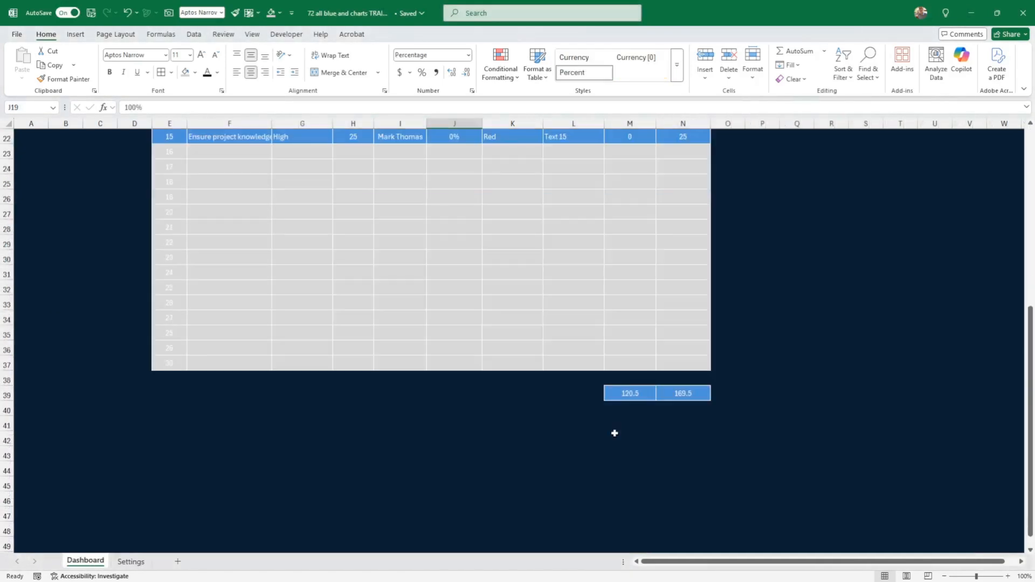
left_click(628, 394)
left_click_drag(674, 394, 678, 394)
Enter the label "High Priority" in F28 on the Settings sheet, below Task Status
left_click(129, 562)
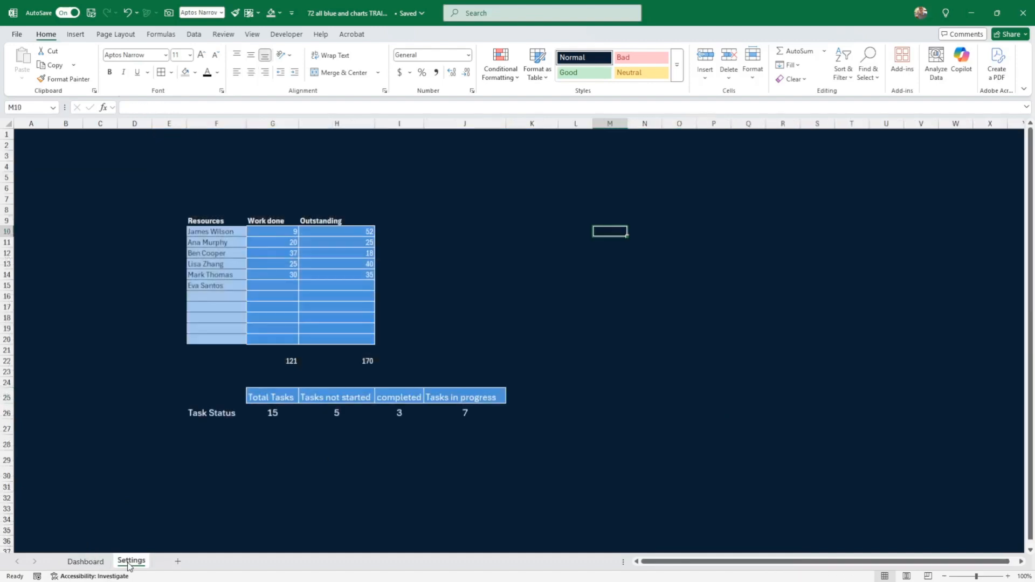
left_click(341, 454)
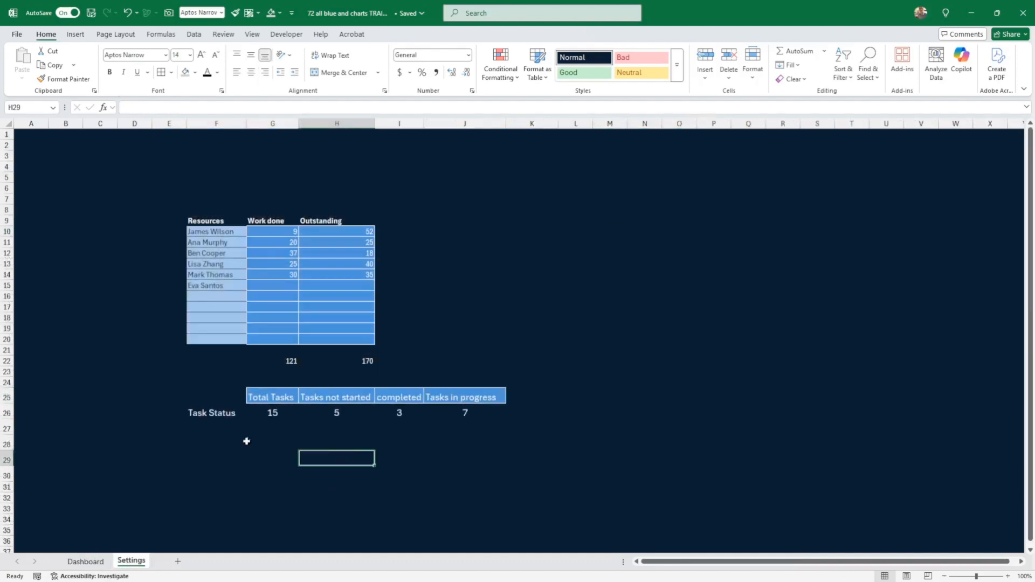
left_click(224, 445)
type("H")
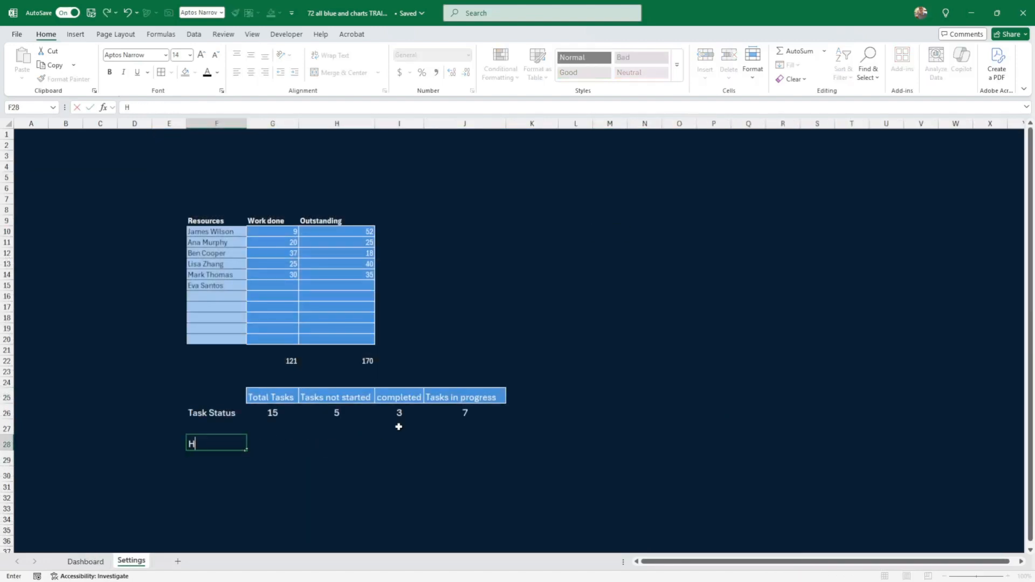
type("igh Priority")
key("ctrl+Return")
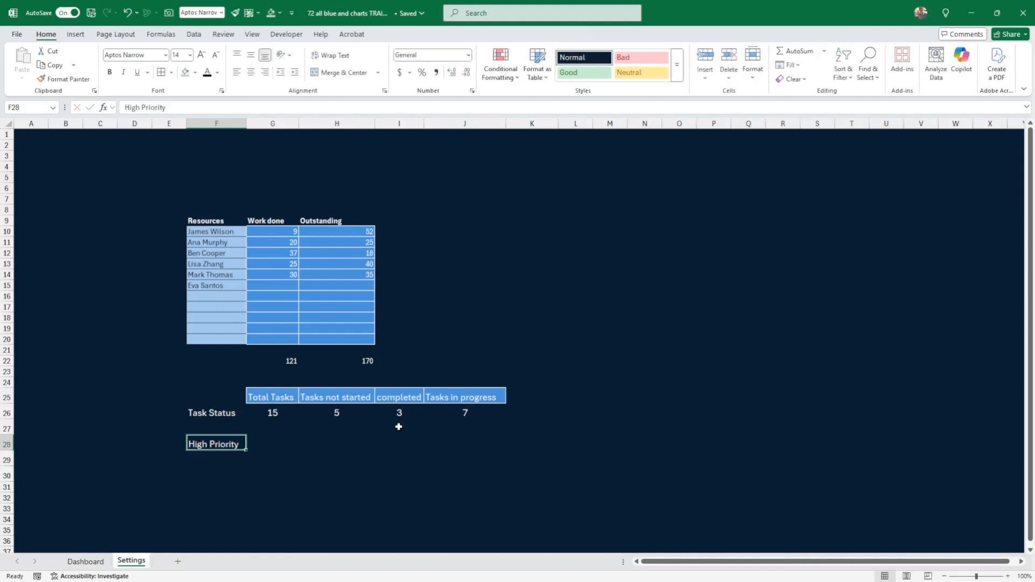
Count the high-priority tasks in G28 on the Settings sheet with =COUNTIF(Priority,"High") and center the cell
key("Tab")
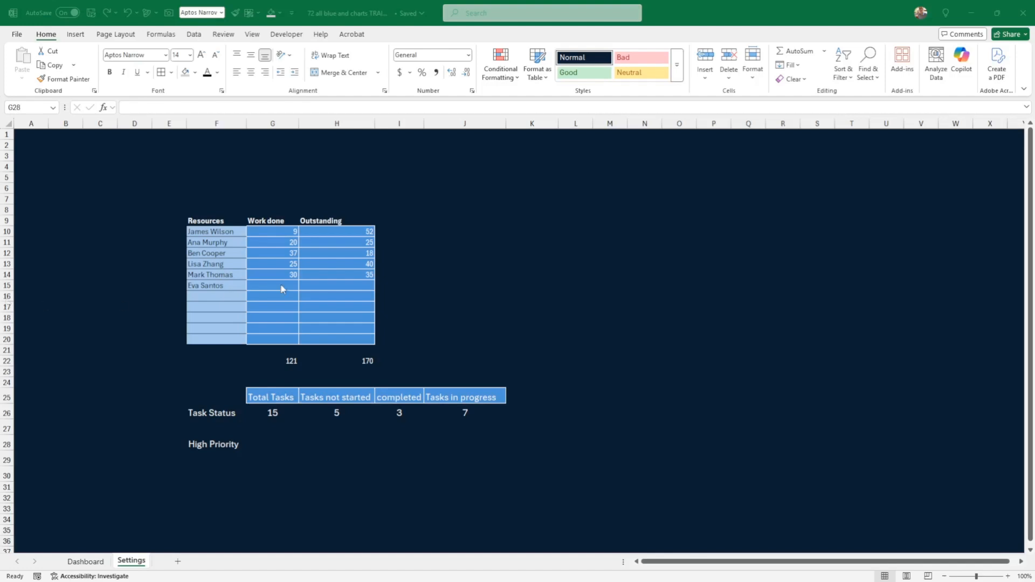
left_click(272, 404)
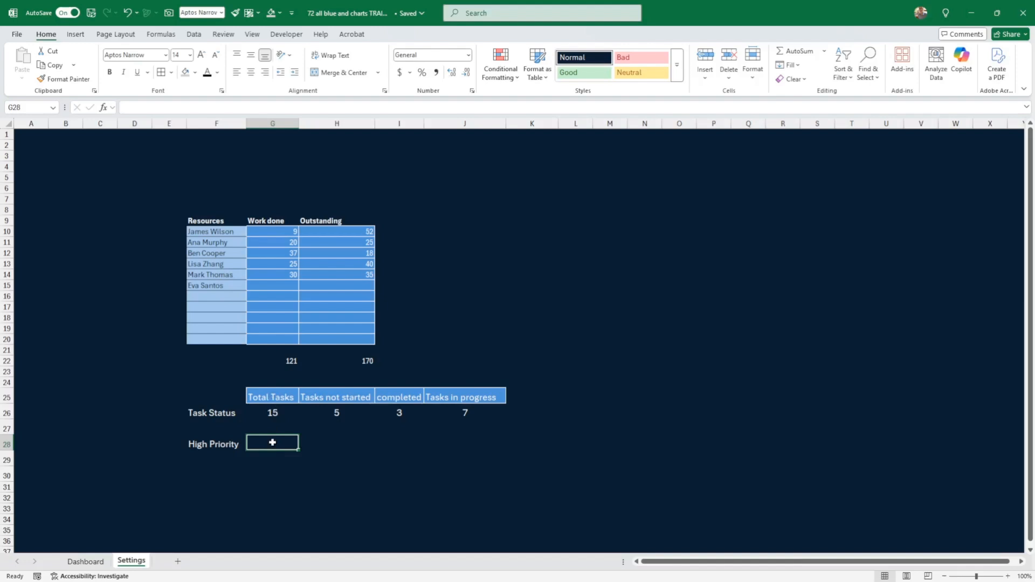
type("=")
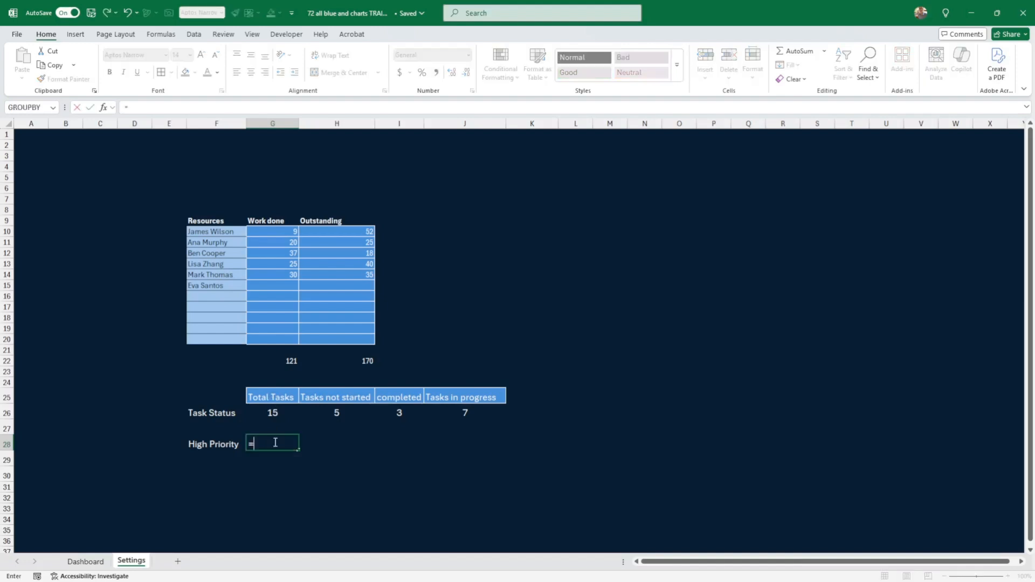
type("count")
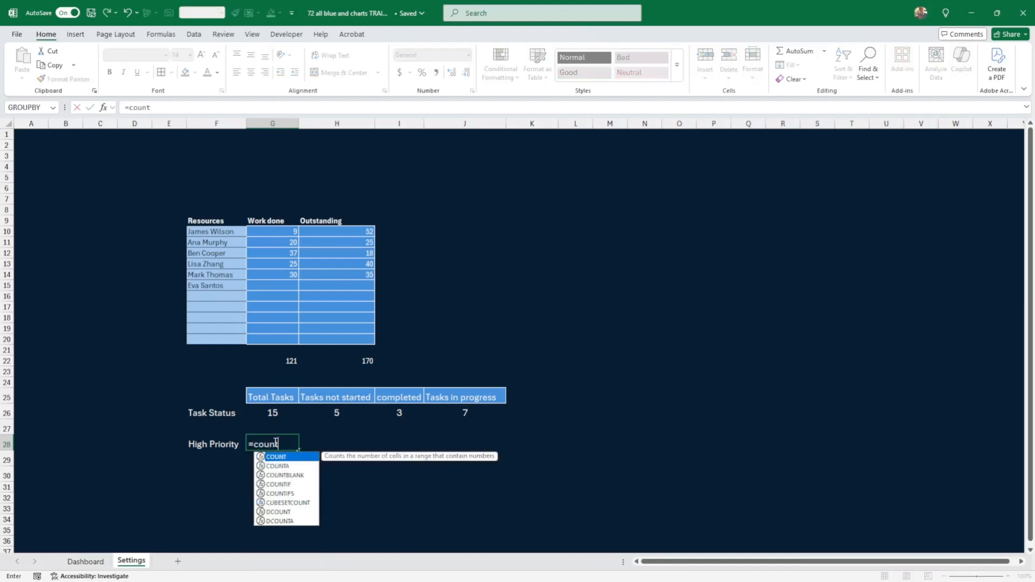
type("if")
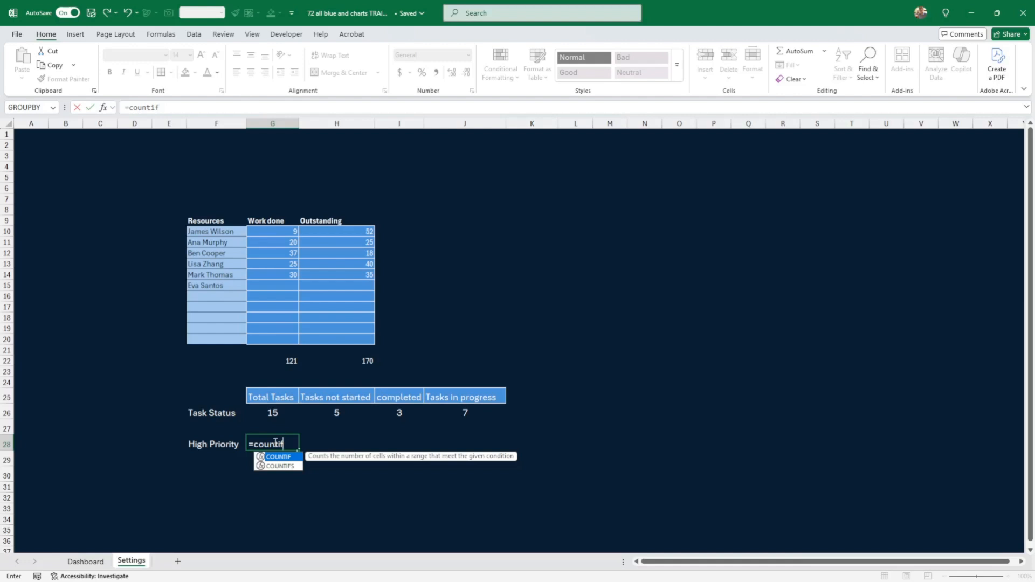
type("(")
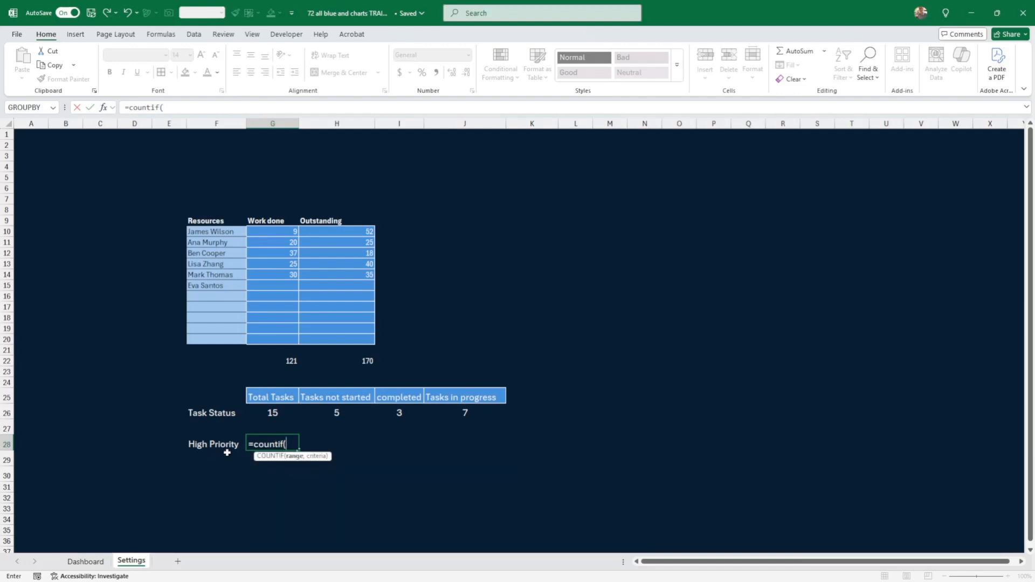
type("Priority")
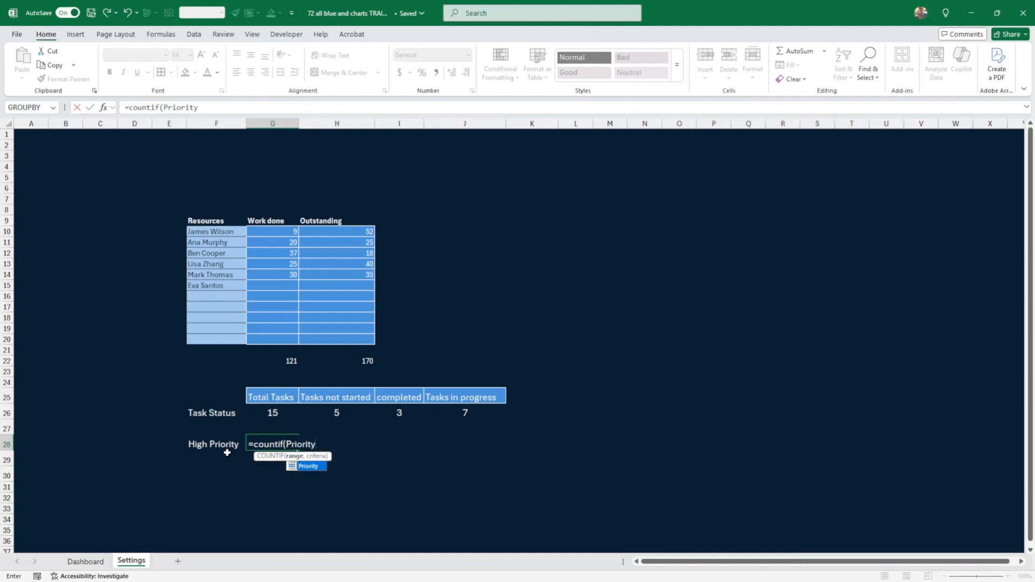
type(",\"H")
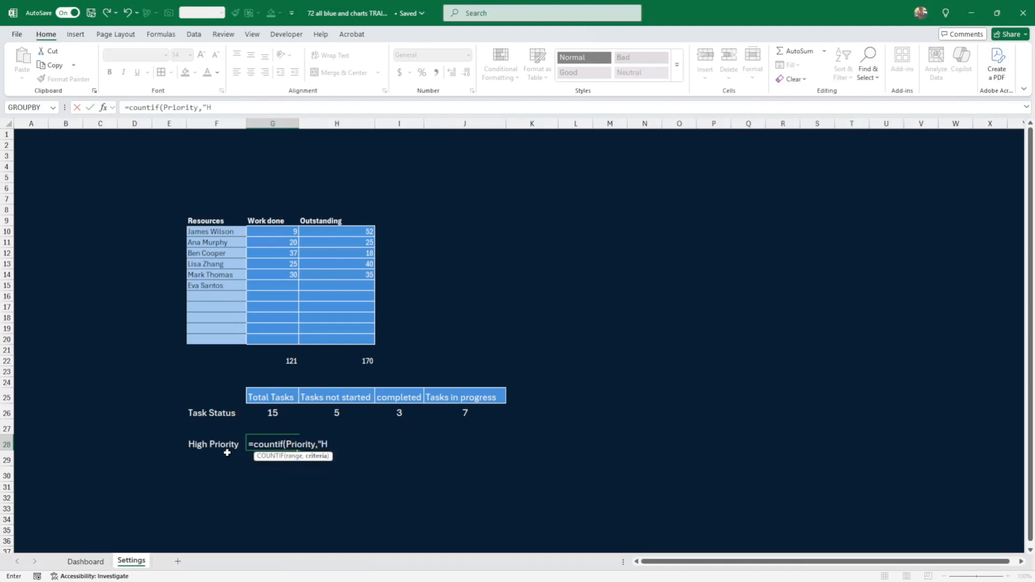
type("igh\")")
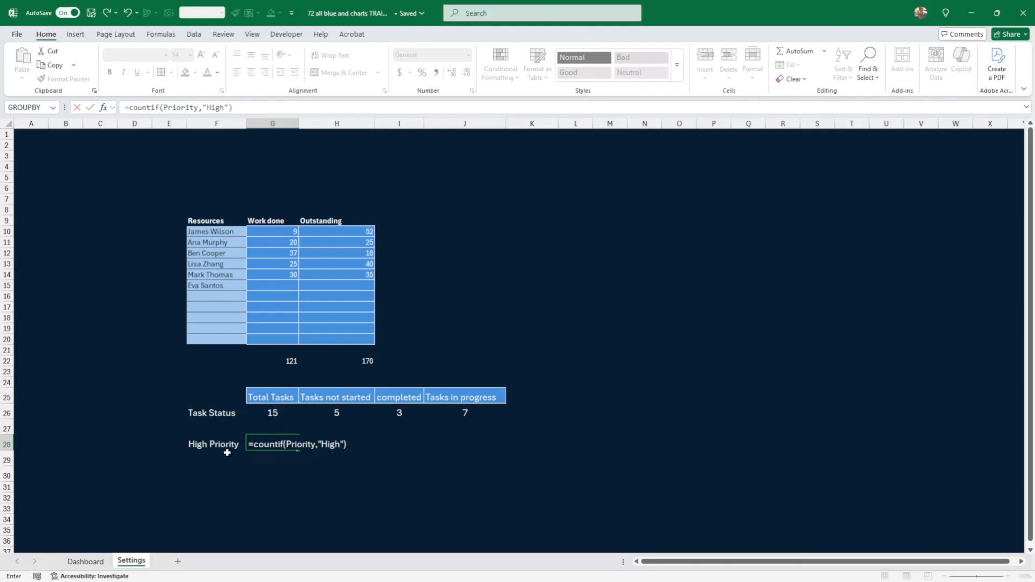
key("Return")
key("Up")
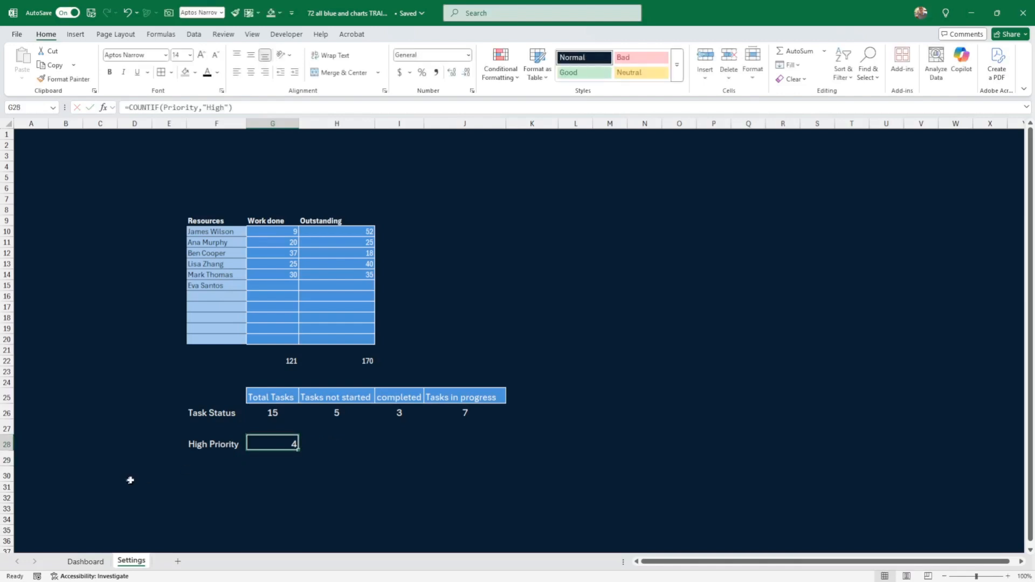
left_click(251, 72)
Review the arguments of the G28 formula and examine the High entries in the Dashboard table's Priority column
left_click(103, 108)
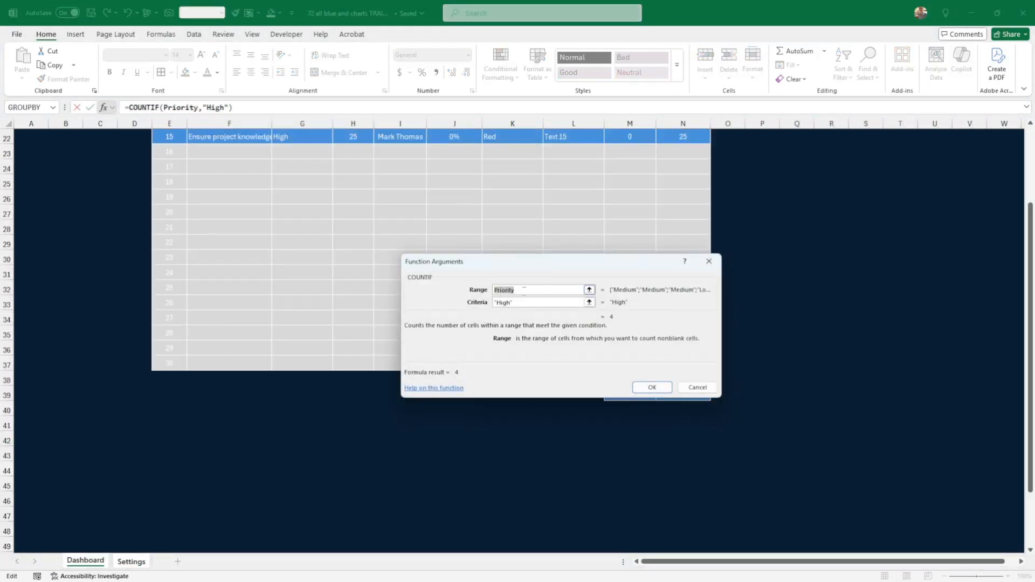
left_click(694, 388)
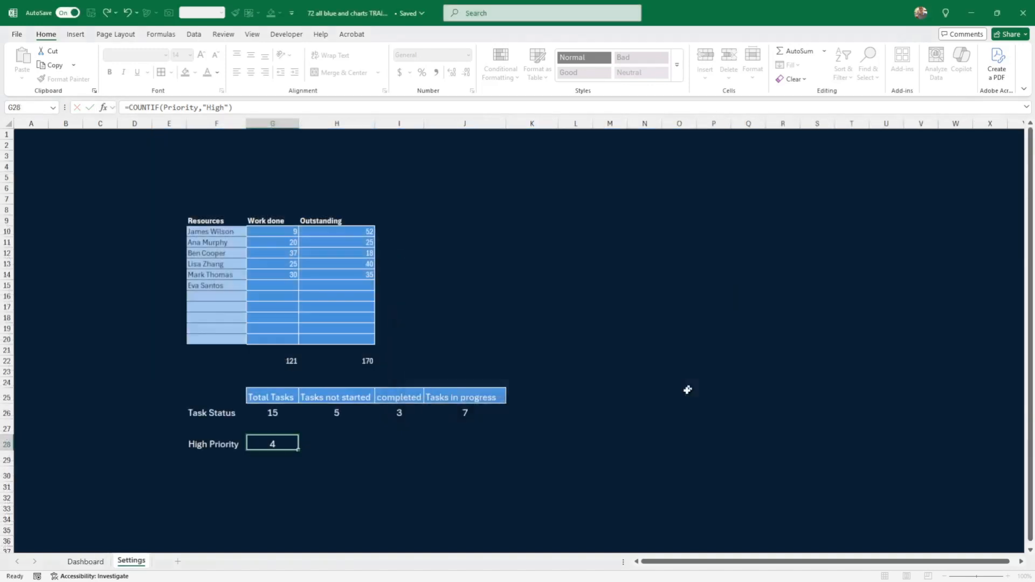
left_click(86, 561)
scroll(277, 260, "up", 2)
left_click_drag(305, 242, 297, 317)
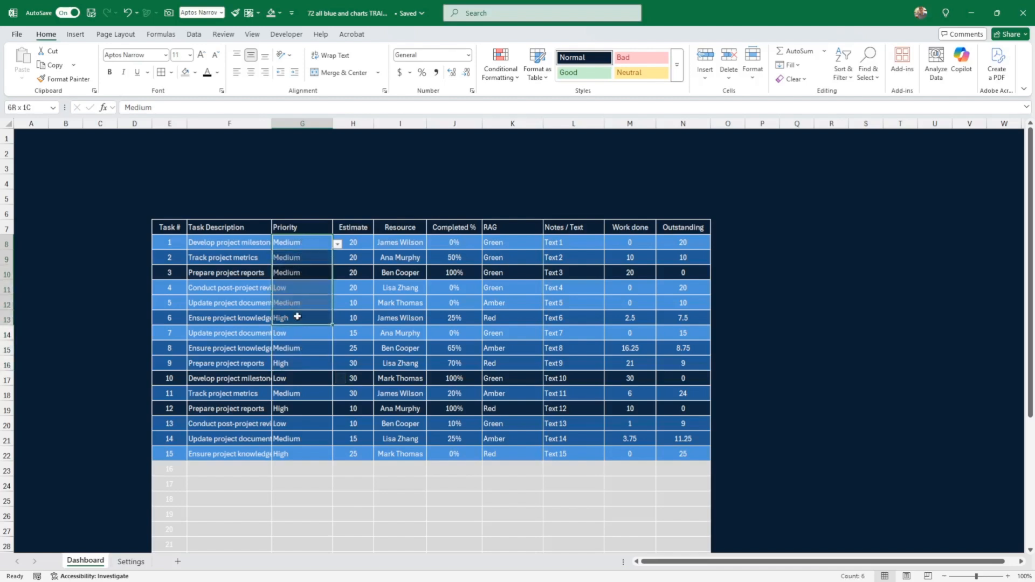
left_click(297, 317)
left_click(288, 364)
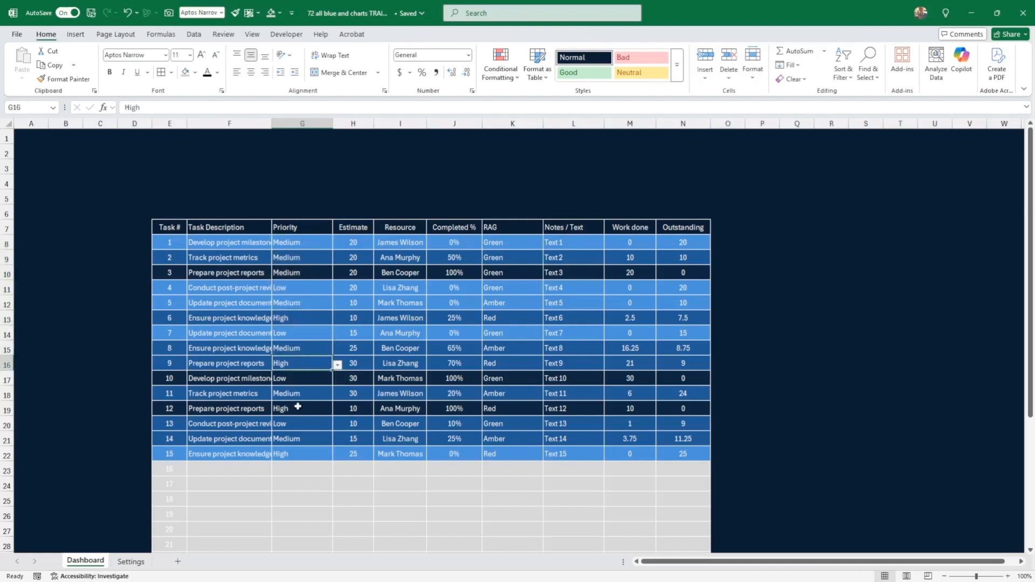
left_click(297, 408)
left_click(293, 427)
left_click(294, 455)
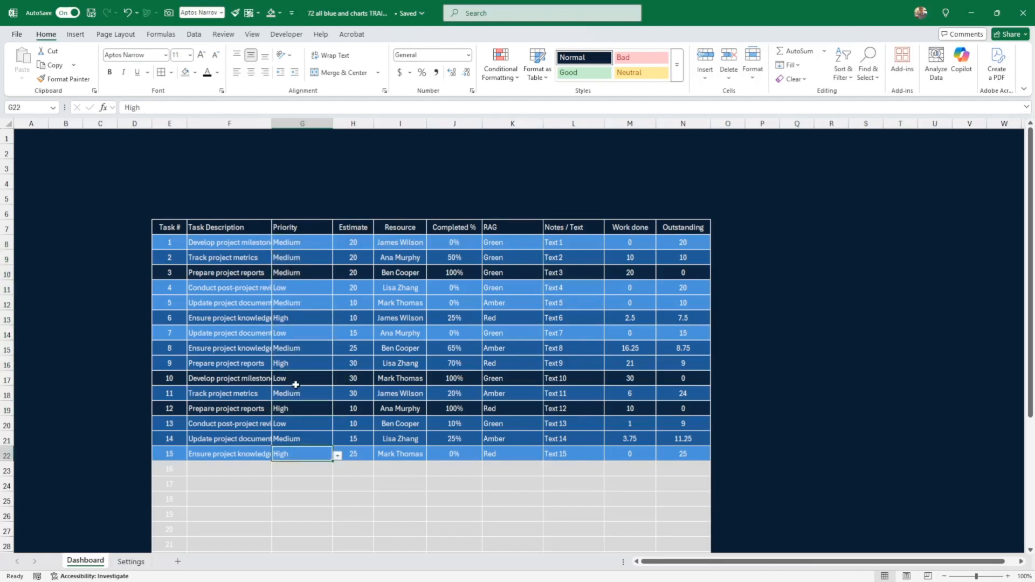
left_click(131, 561)
left_click(435, 475)
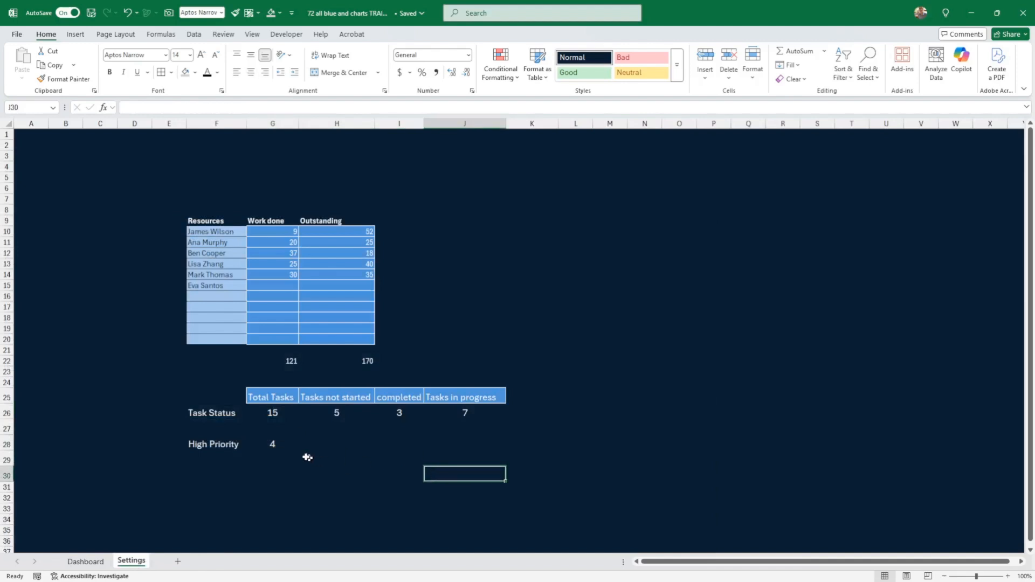
Copy the high-priority count formula from G28 into H28 beneath Tasks not started
left_click(272, 444)
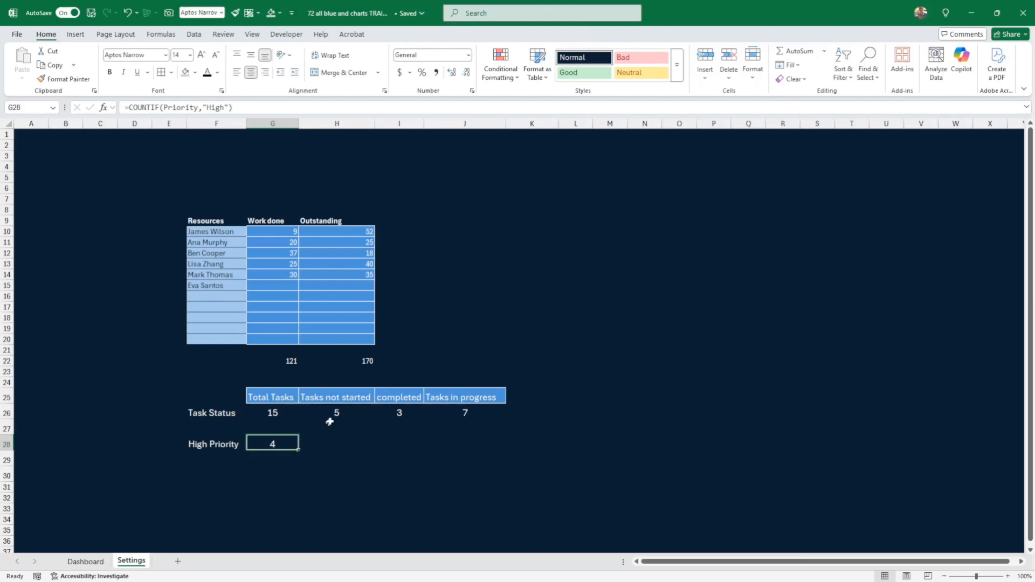
left_click(213, 442)
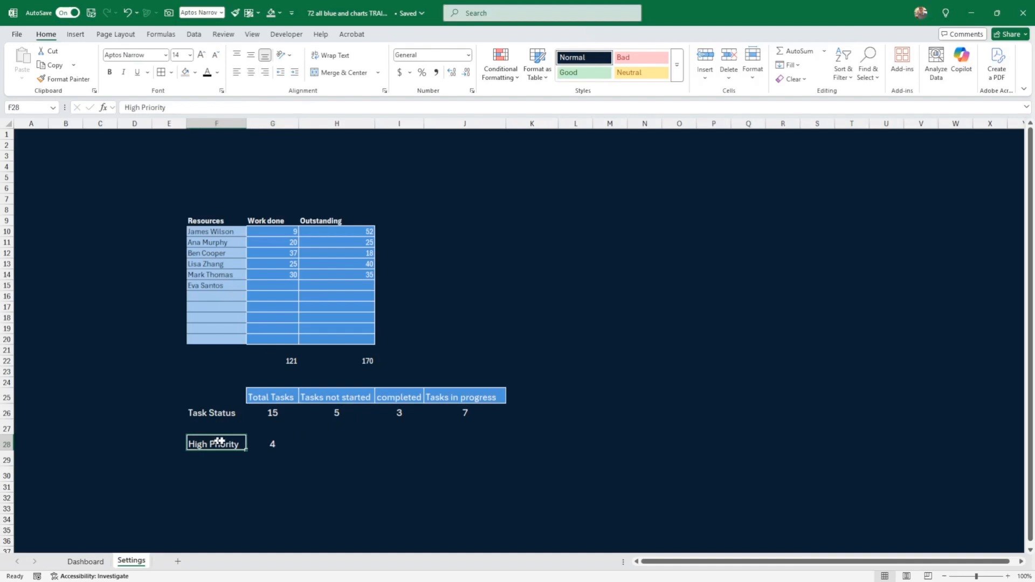
left_click(333, 413)
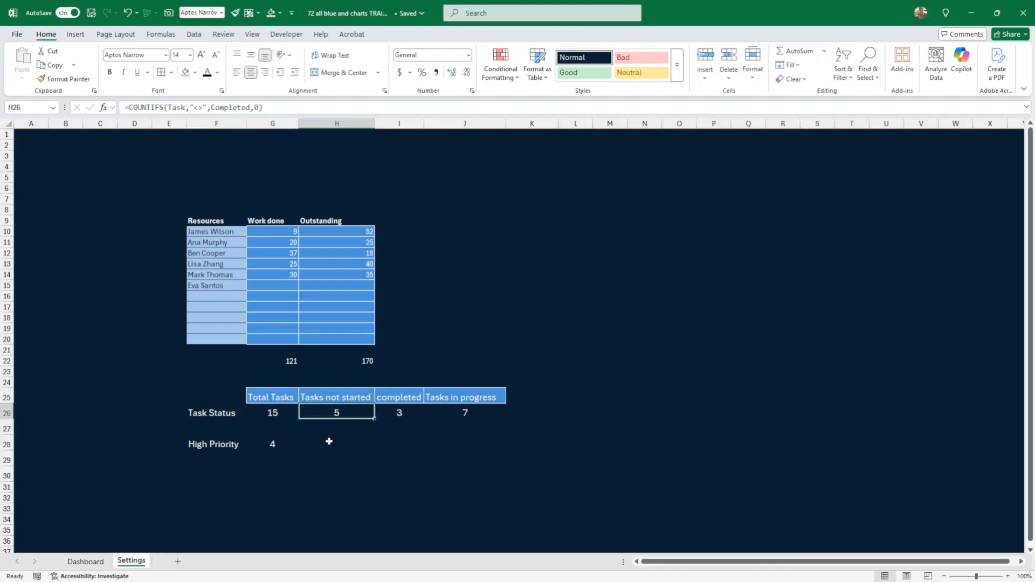
left_click(329, 441)
left_click(272, 445)
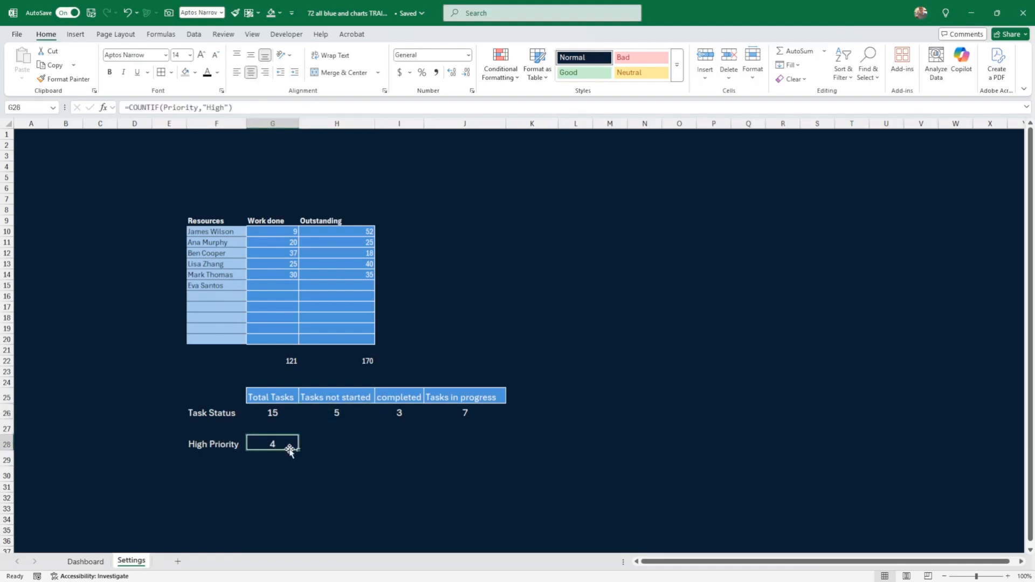
left_click_drag(298, 452, 348, 455)
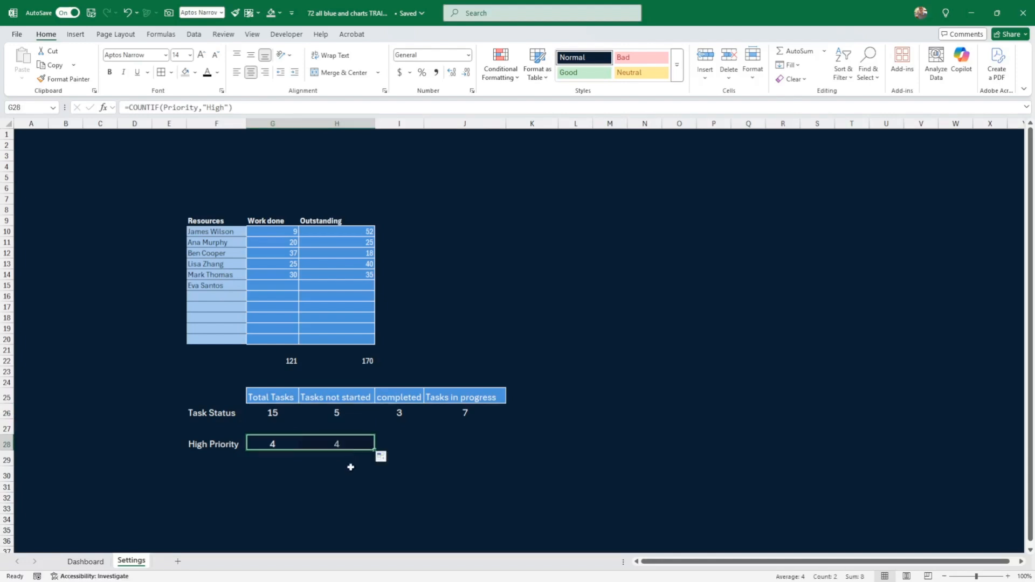
Change the formula in H28 to =COUNTIFS(Priority,"High",Completed,0%) to count high-priority tasks not started
left_click(337, 443)
left_click(160, 108)
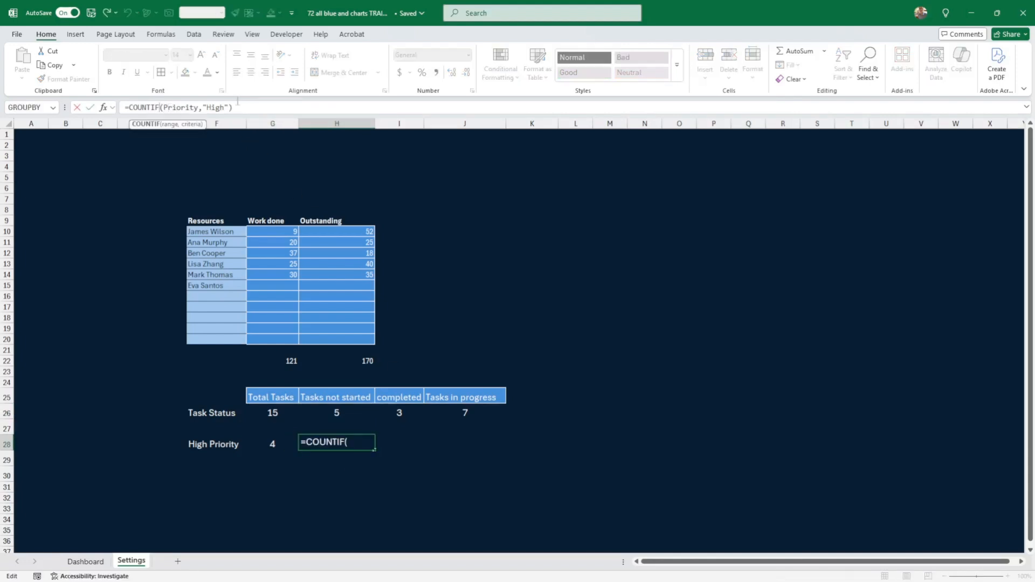
type("S")
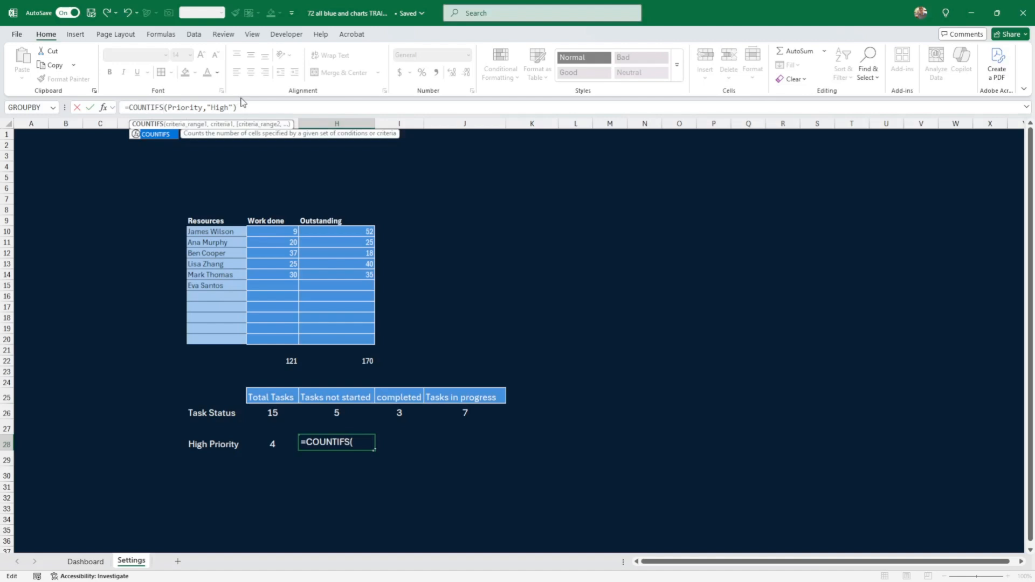
left_click(235, 108)
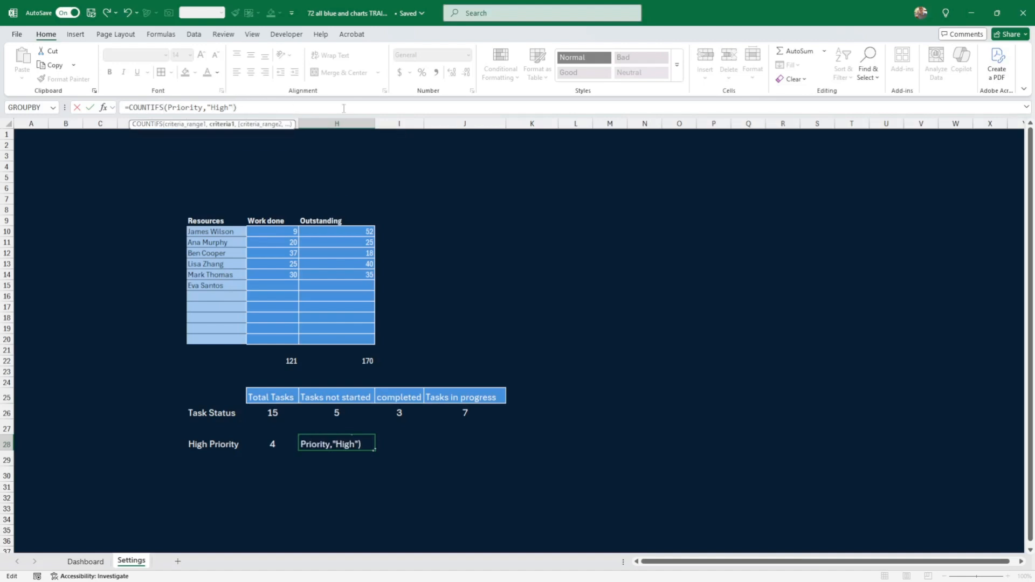
type(",")
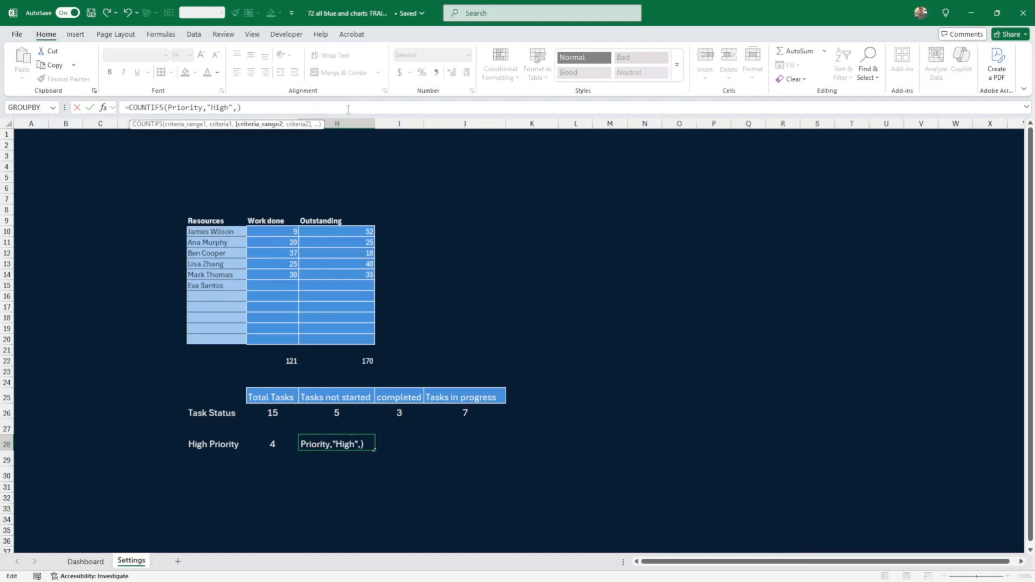
type("Completed")
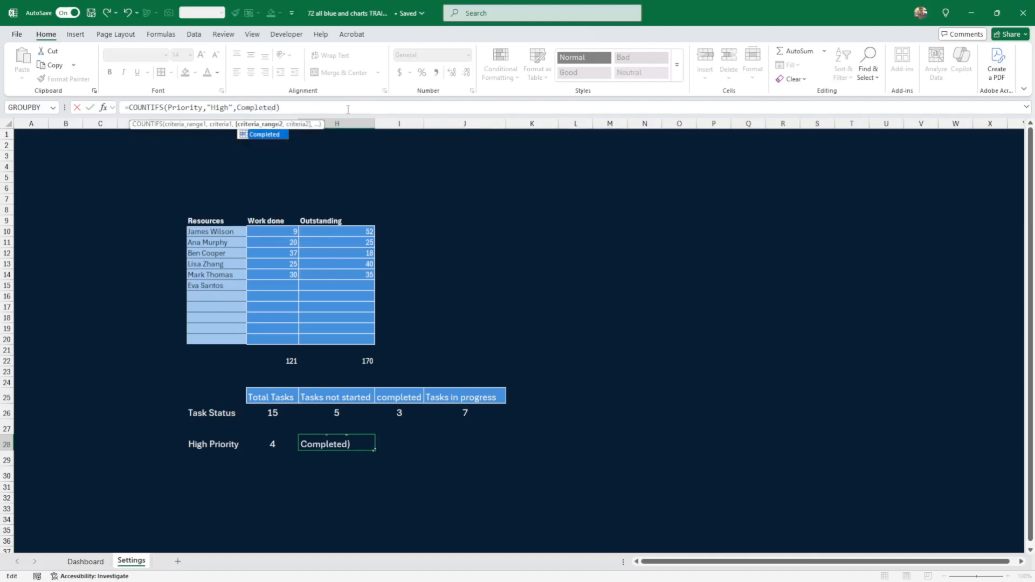
type(",0")
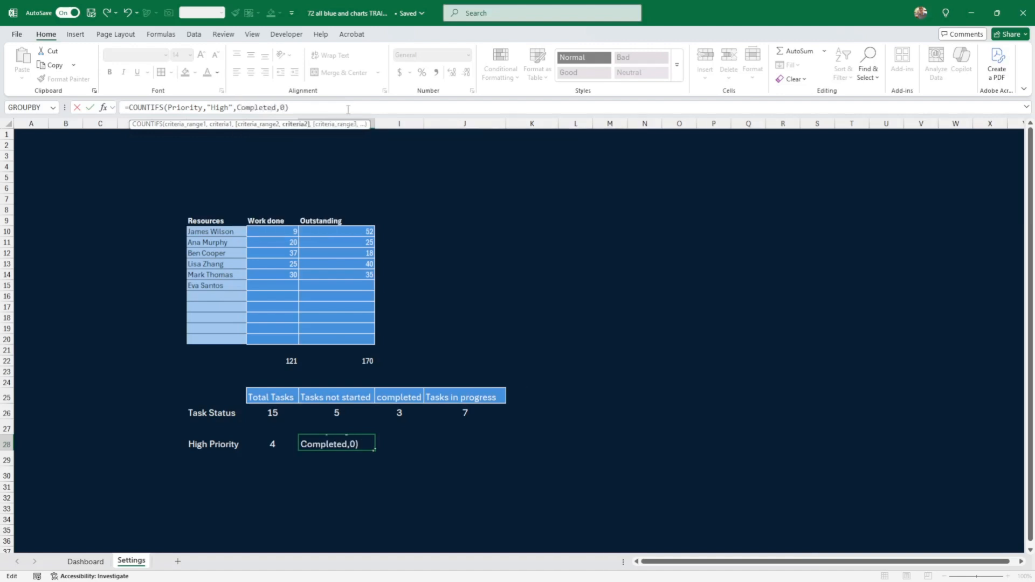
type("%")
key("Return")
key("Up")
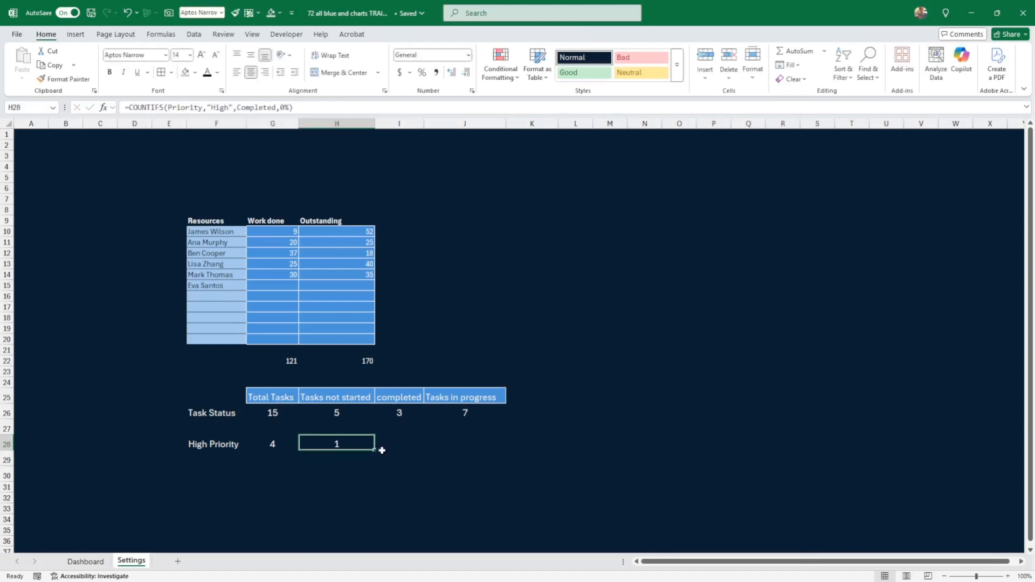
Copy the H28 formula into I28 and change its Completed criterion to 100% to count completed high-priority tasks
left_click_drag(376, 451, 423, 450)
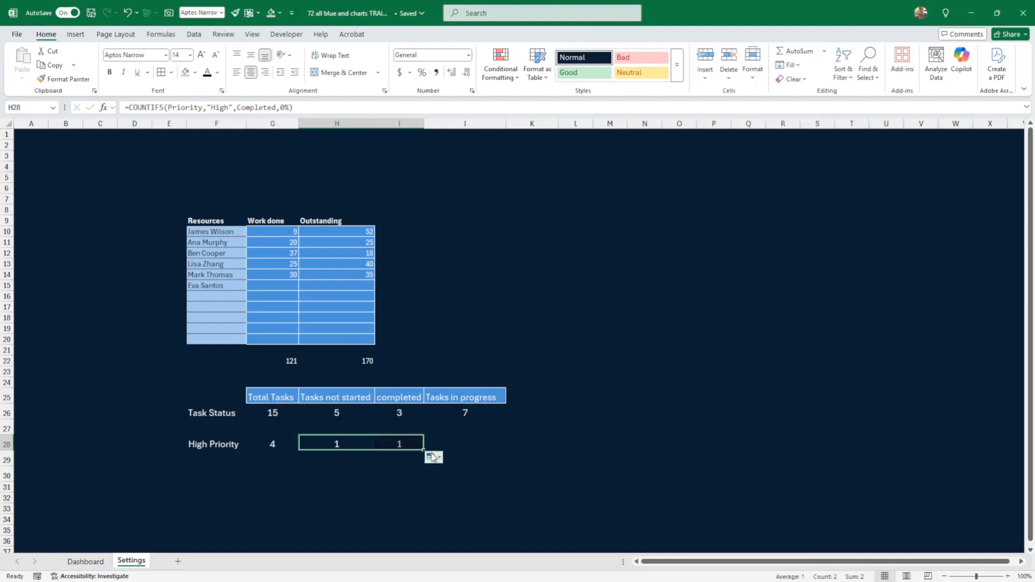
left_click(408, 443)
left_click(280, 107)
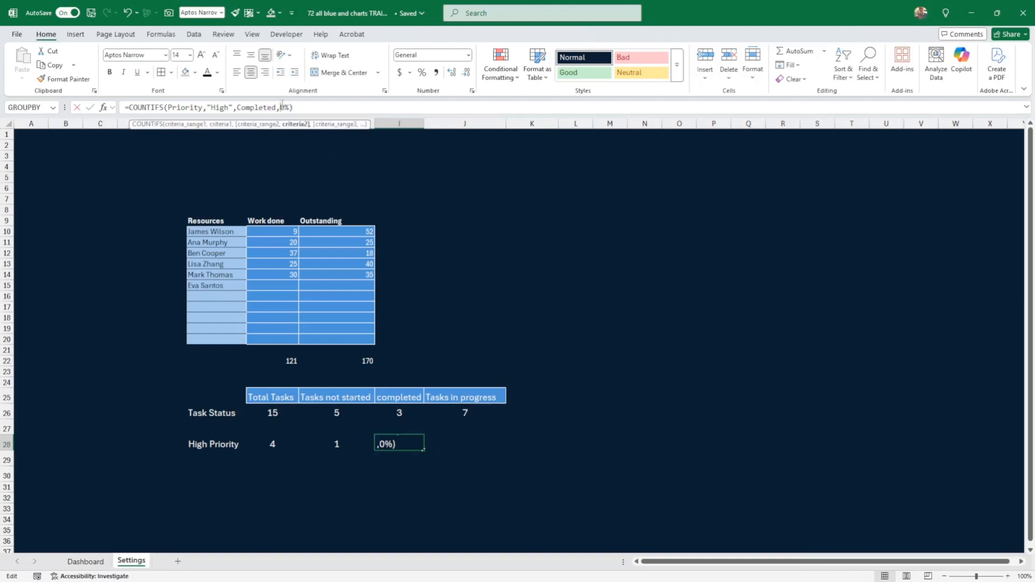
type("10")
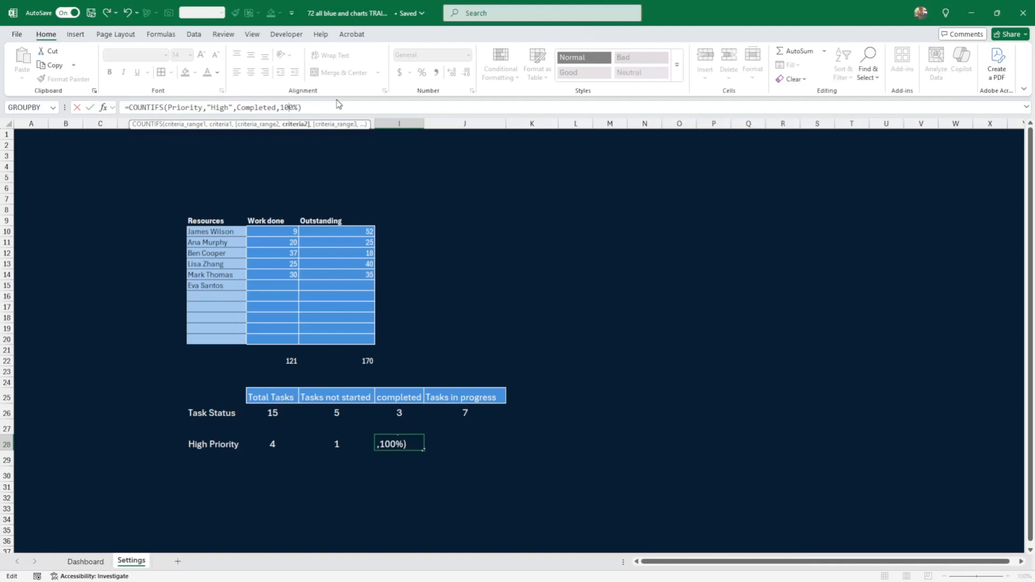
key("Return")
key("Up")
Calculate the high-priority tasks in progress in J28 with the formula =G28-H28-I28
key("Right")
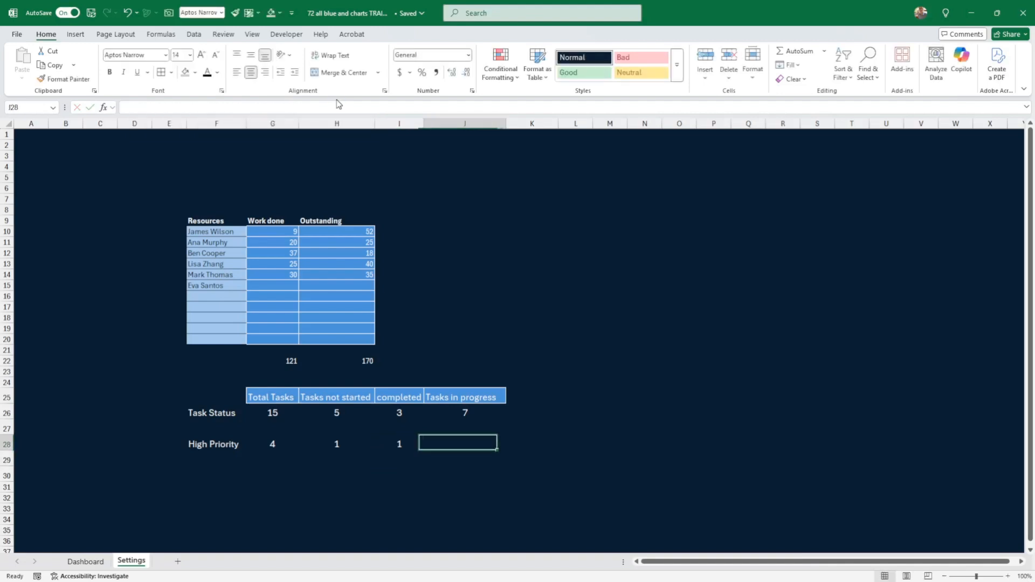
type("=")
key("Left")
key("Left")
key("Left")
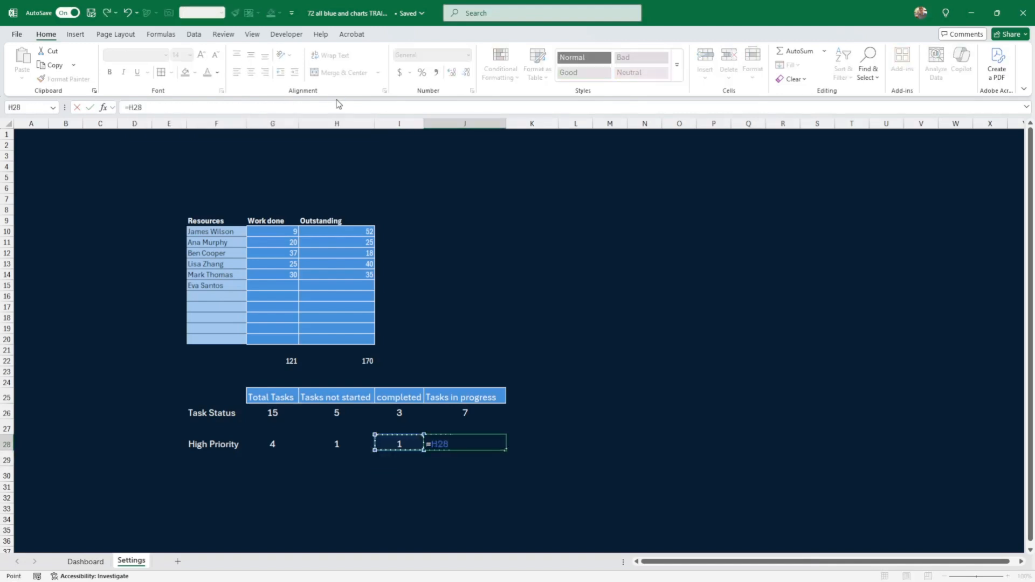
type("-")
key("Left")
key("Left")
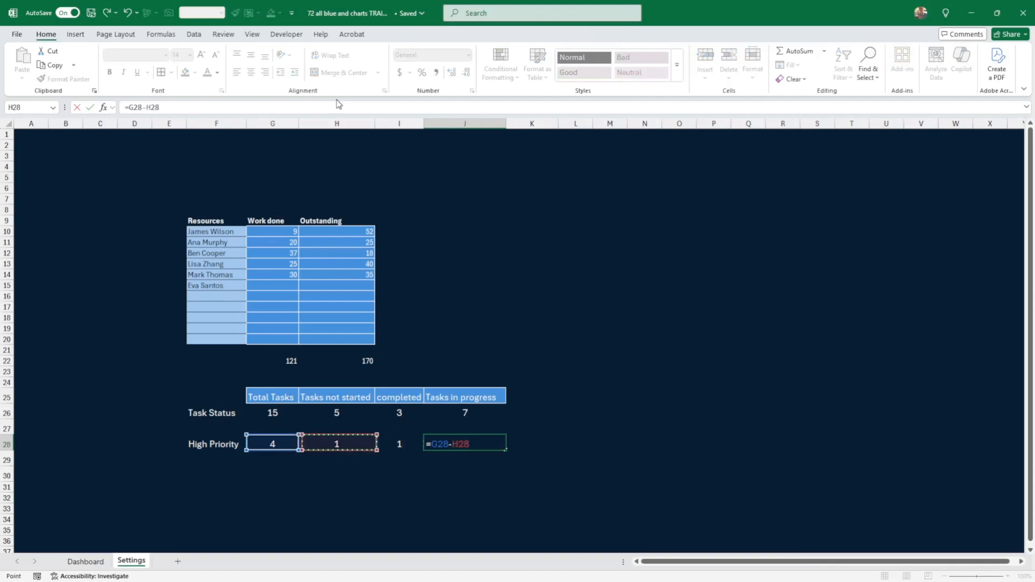
type("-")
key("Left")
key("Return")
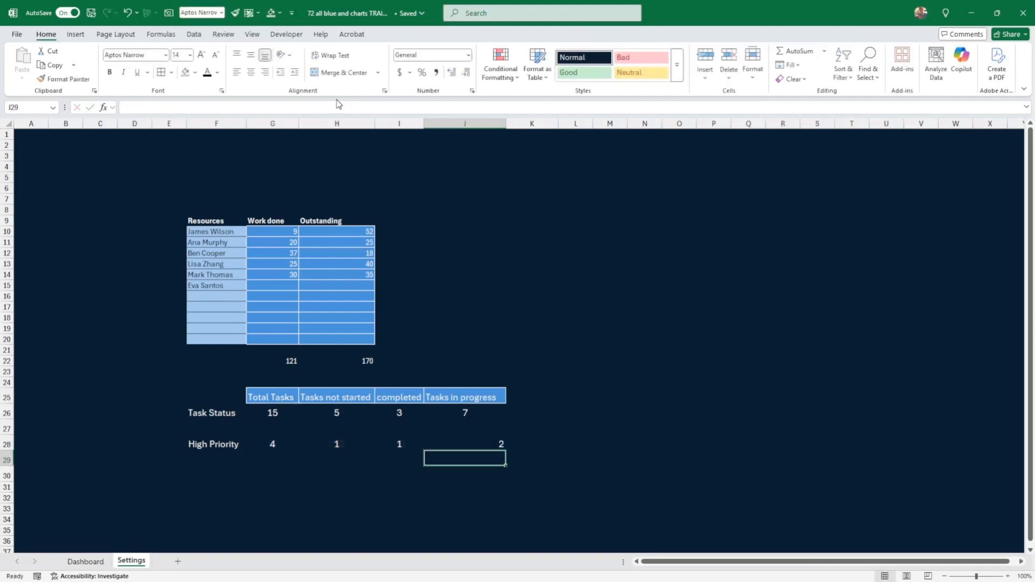
Center the high-priority tasks-in-progress value in J28 on the Settings sheet
key("Up")
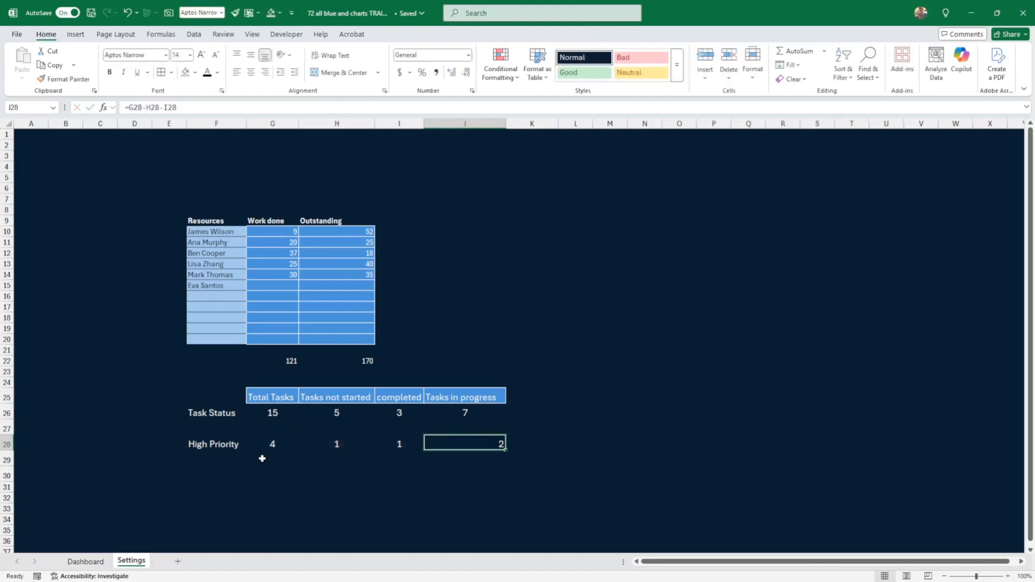
key("Left")
key("Left")
key("Left")
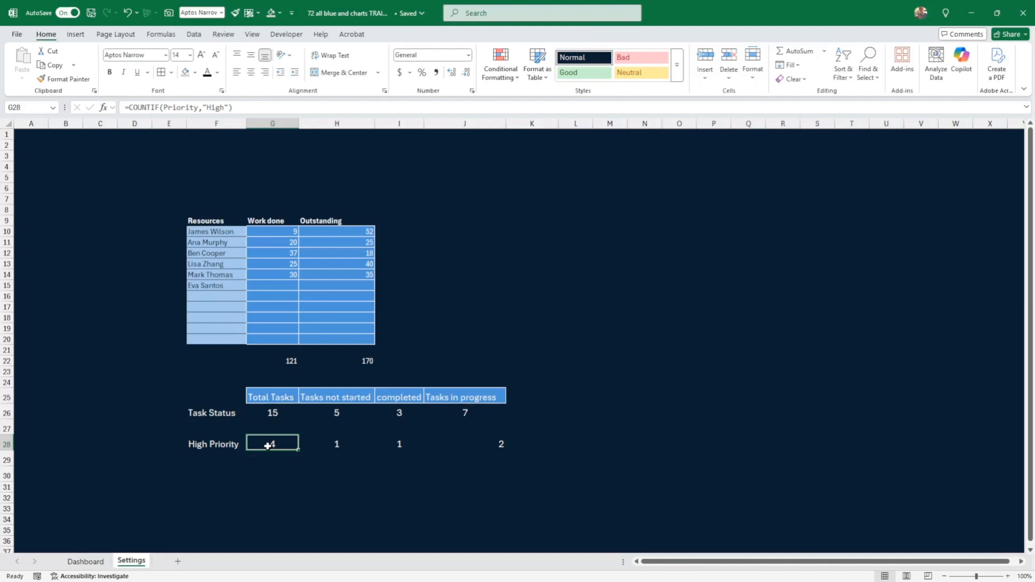
left_click_drag(268, 446, 409, 445)
left_click(448, 446)
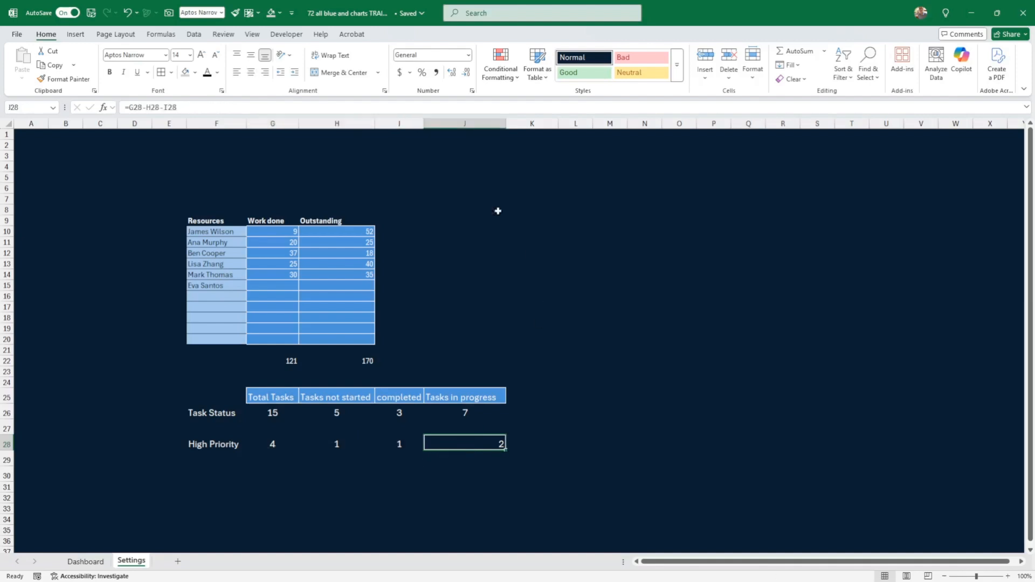
left_click(250, 71)
Check the high-priority counts in row 28 against the Priority and Completed % values of the high-priority tasks on the Dashboard sheet
left_click(353, 448)
left_click(415, 443)
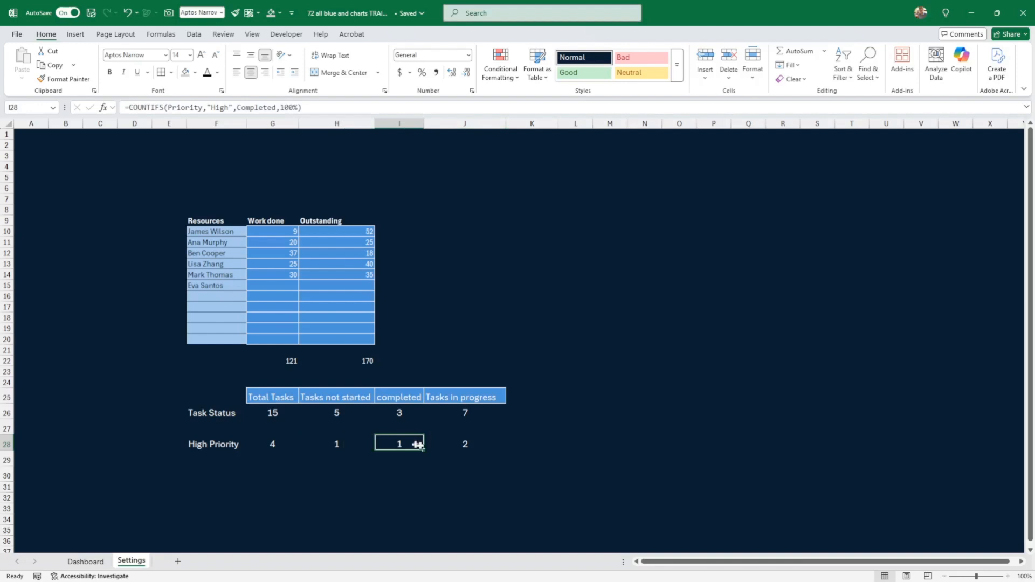
left_click(467, 447)
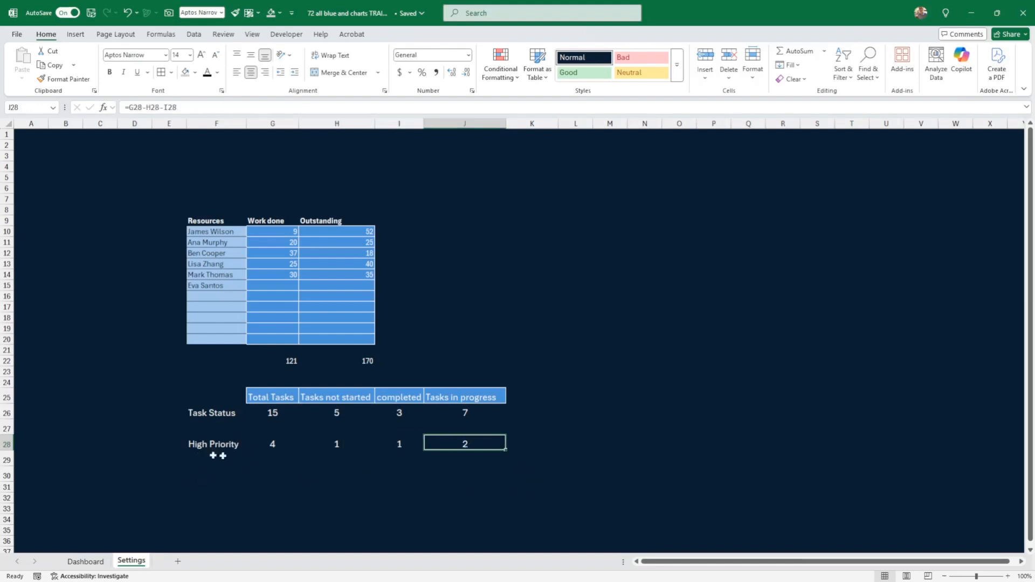
left_click(86, 561)
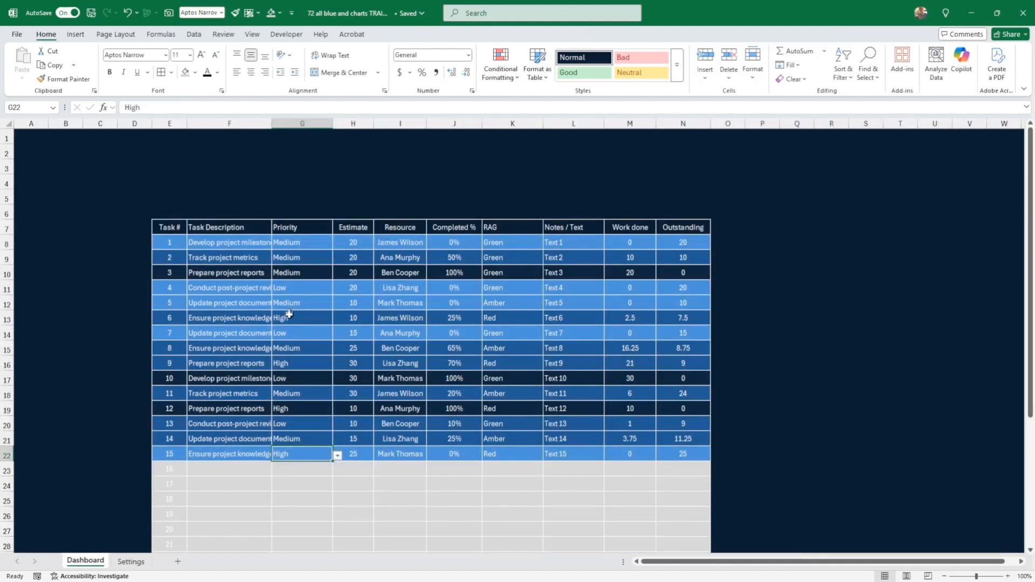
left_click_drag(289, 318, 449, 318)
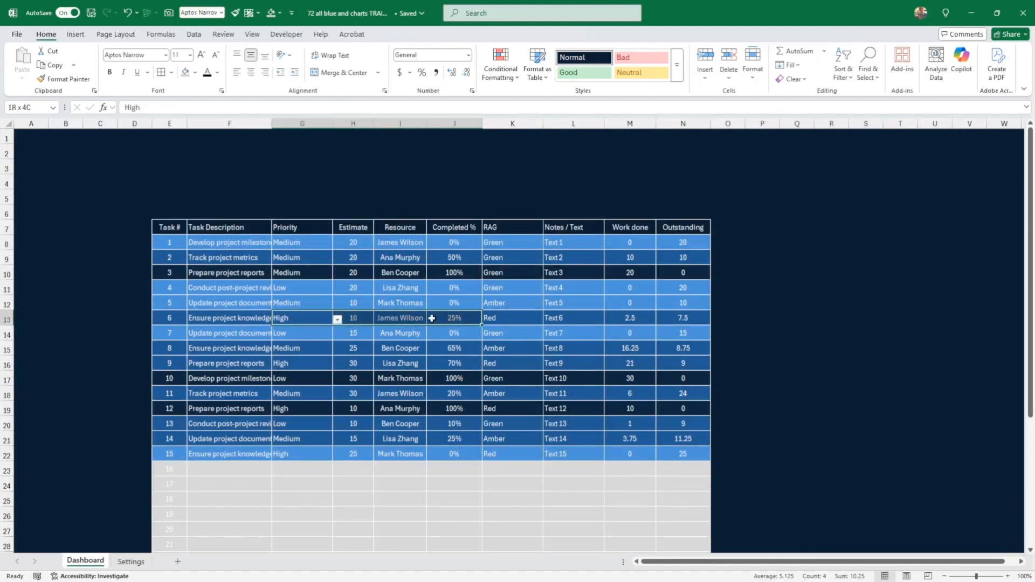
left_click(450, 318)
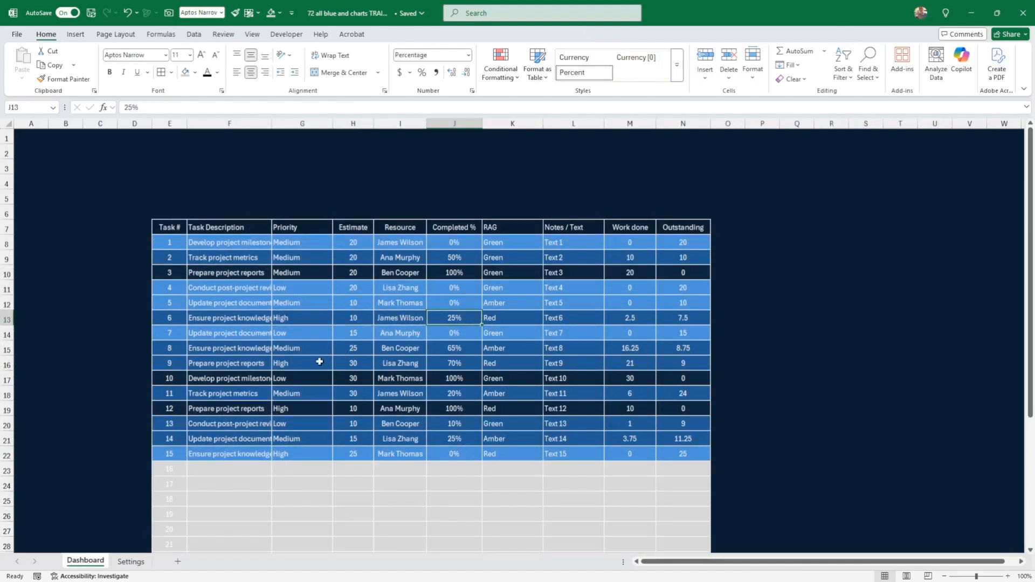
left_click(454, 454)
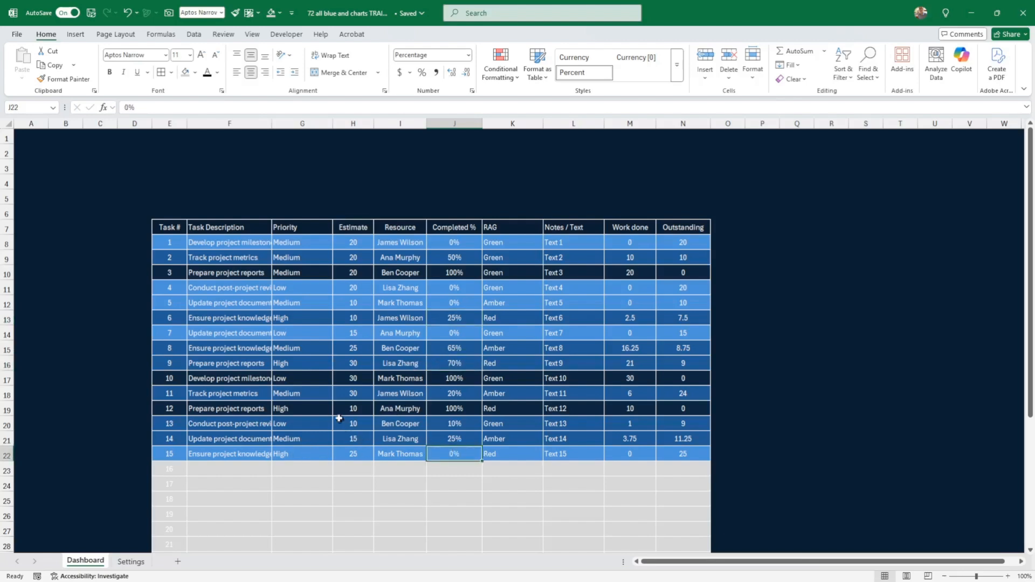
left_click(466, 409)
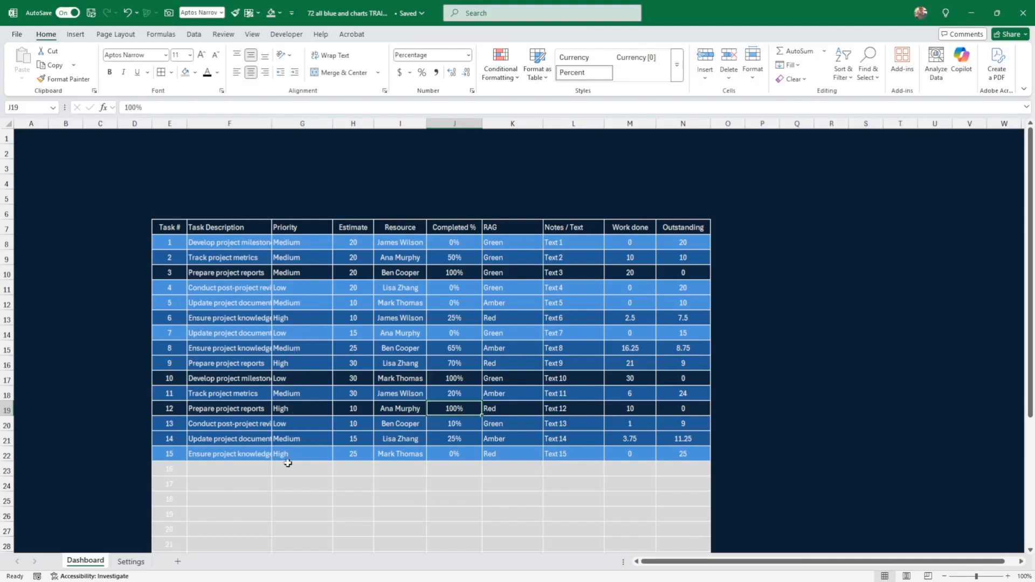
left_click(287, 455)
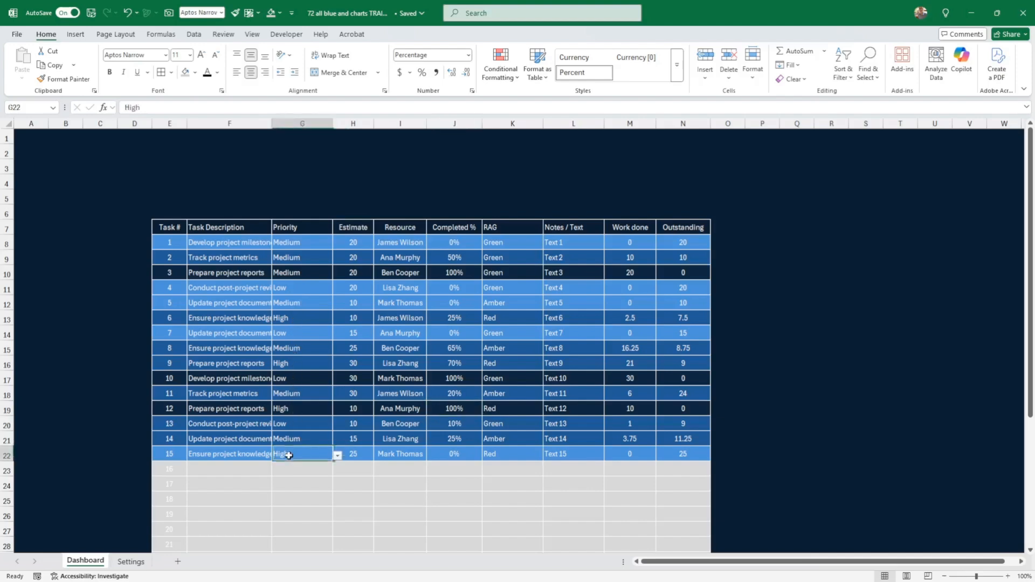
Apply white outline and inside borders to G28:J28 on the Settings sheet, and copy that formatting to the Task Status counts in G26:J26
left_click(130, 562)
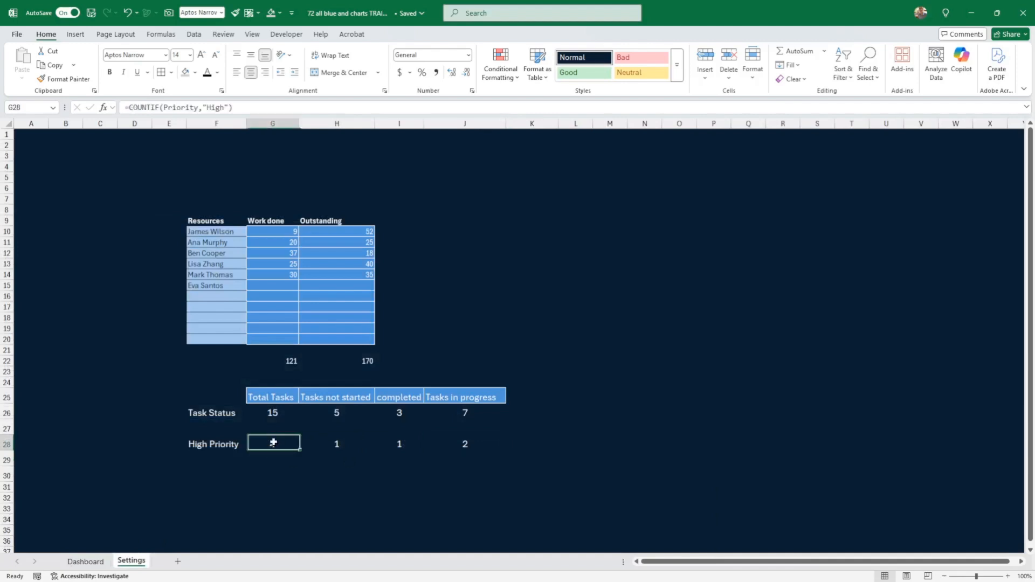
left_click_drag(280, 440, 450, 446)
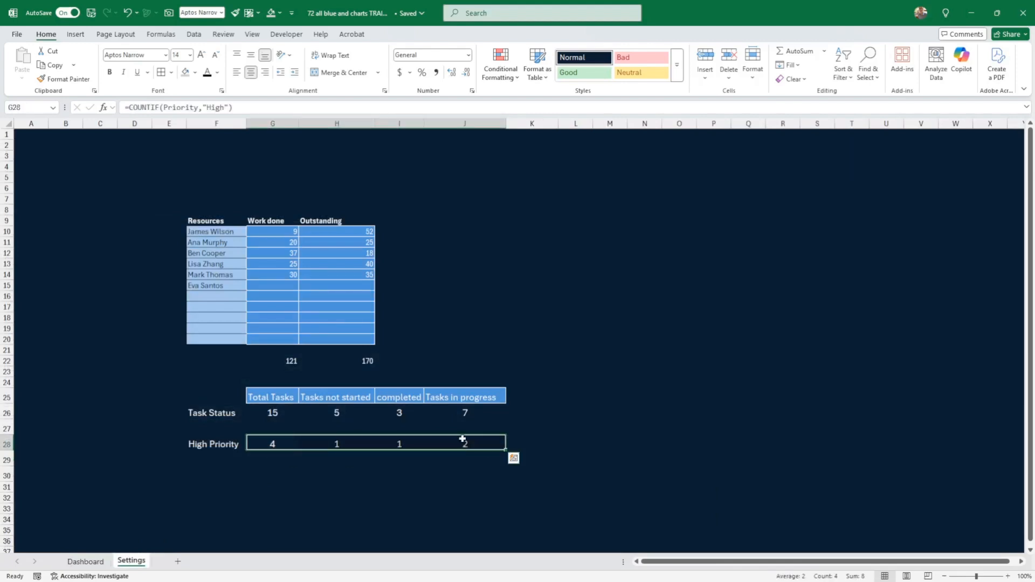
left_click(172, 74)
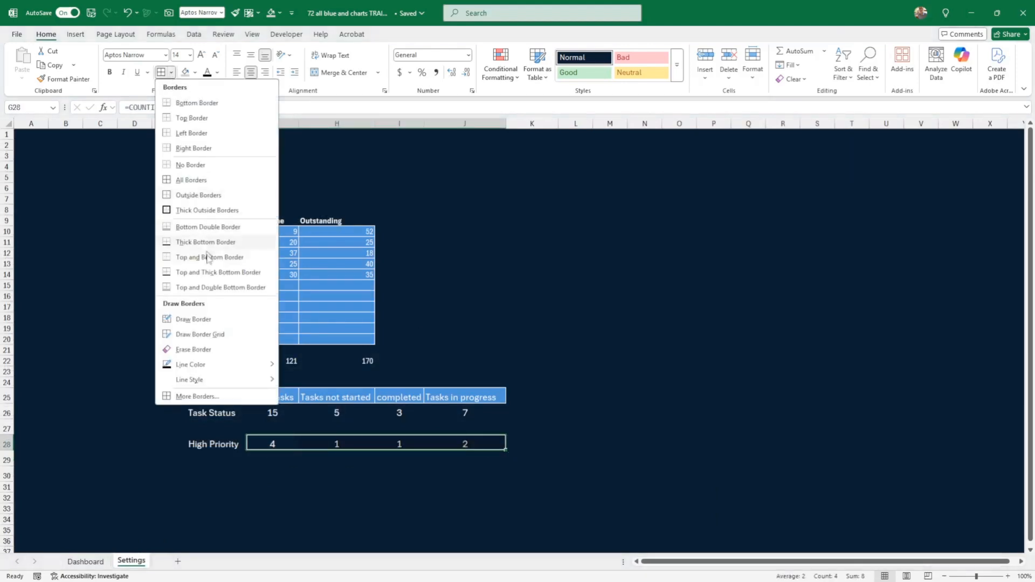
left_click(193, 396)
left_click(454, 330)
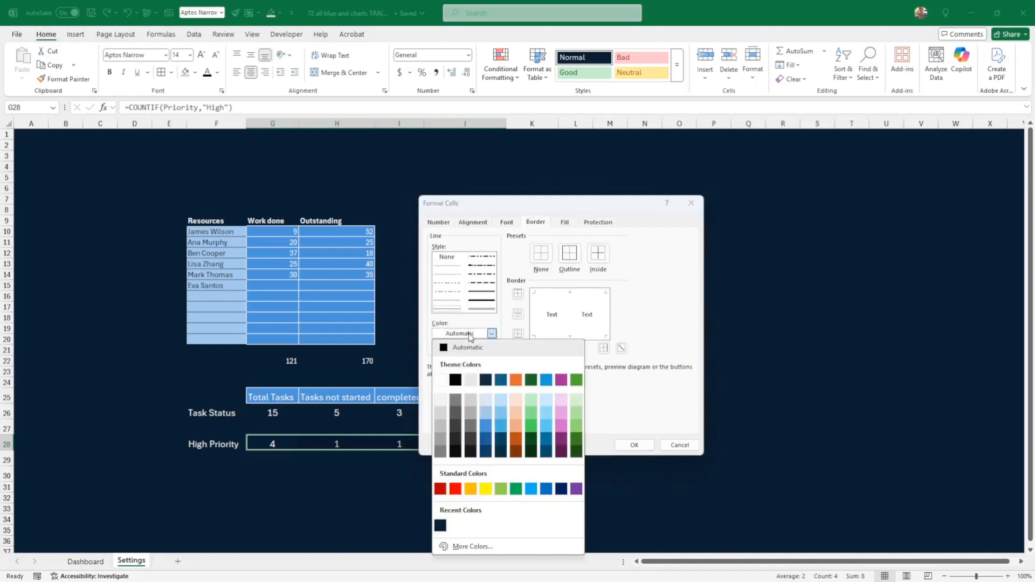
left_click(440, 377)
left_click(569, 257)
left_click(597, 253)
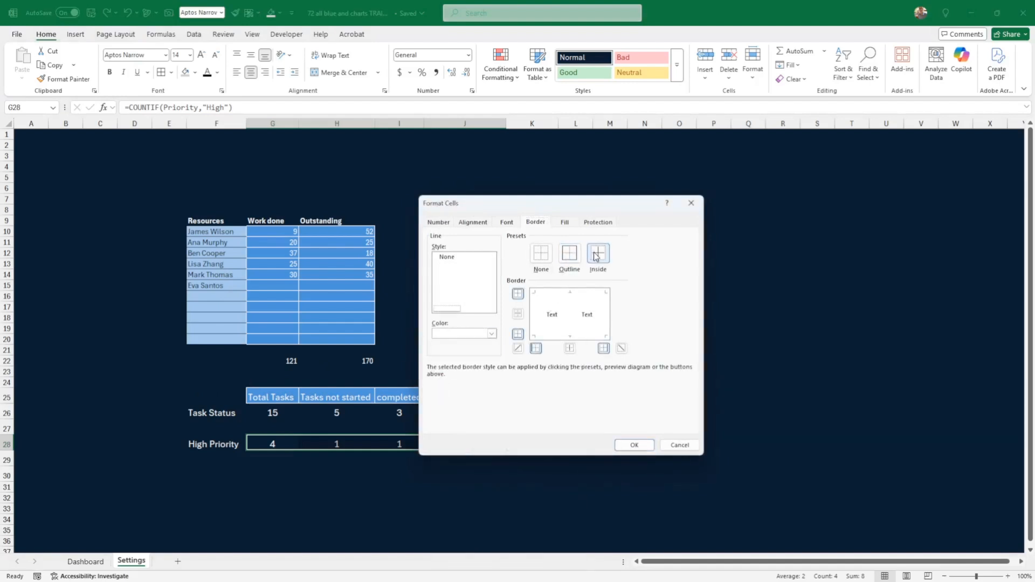
left_click(634, 444)
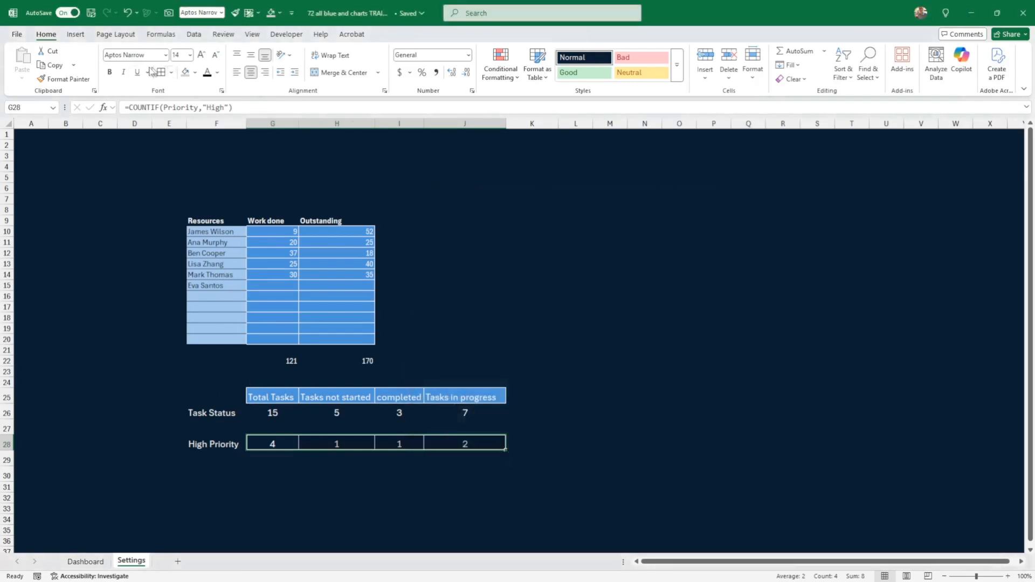
left_click(63, 78)
left_click_drag(275, 419, 470, 412)
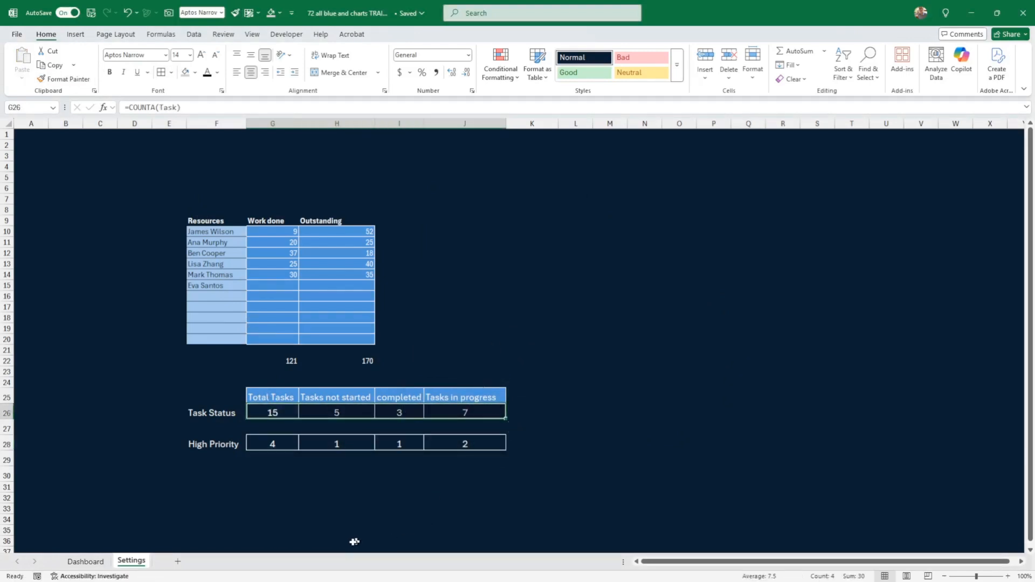
Enter the RAG labels Green, Amber and Red in F30, F31 and F32
left_click(226, 478)
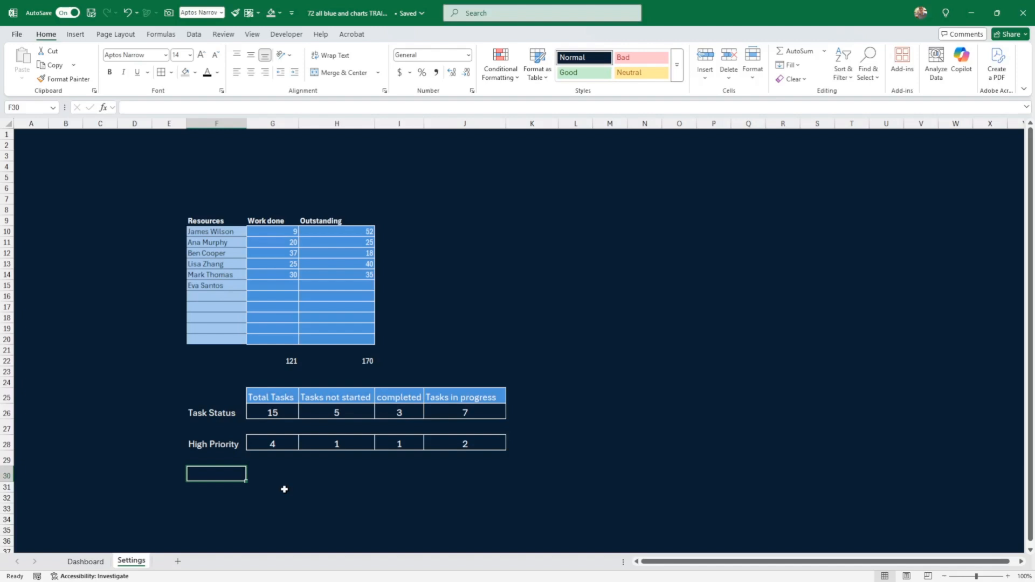
type("Green")
key("Return")
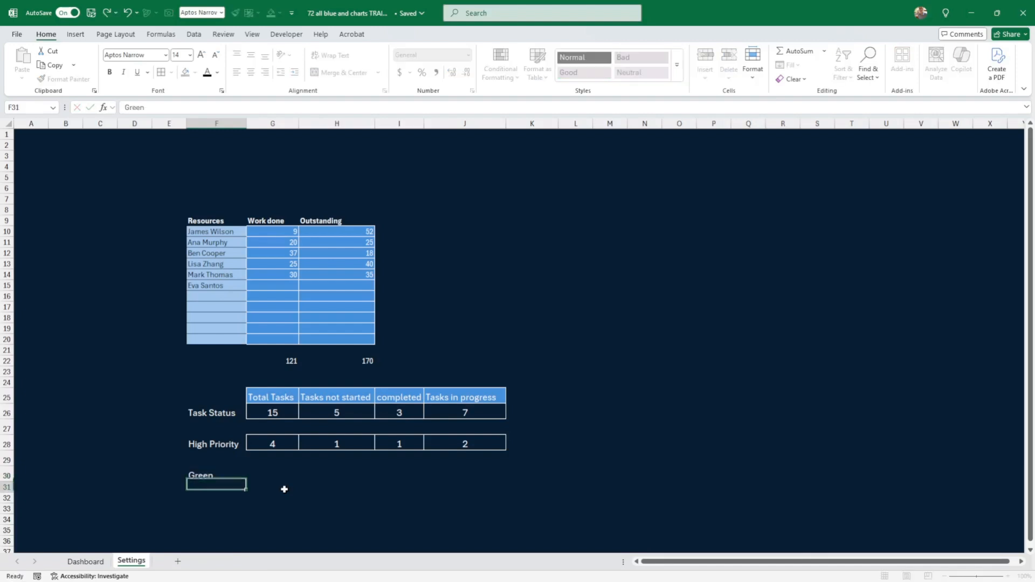
type("Amber")
key("Return")
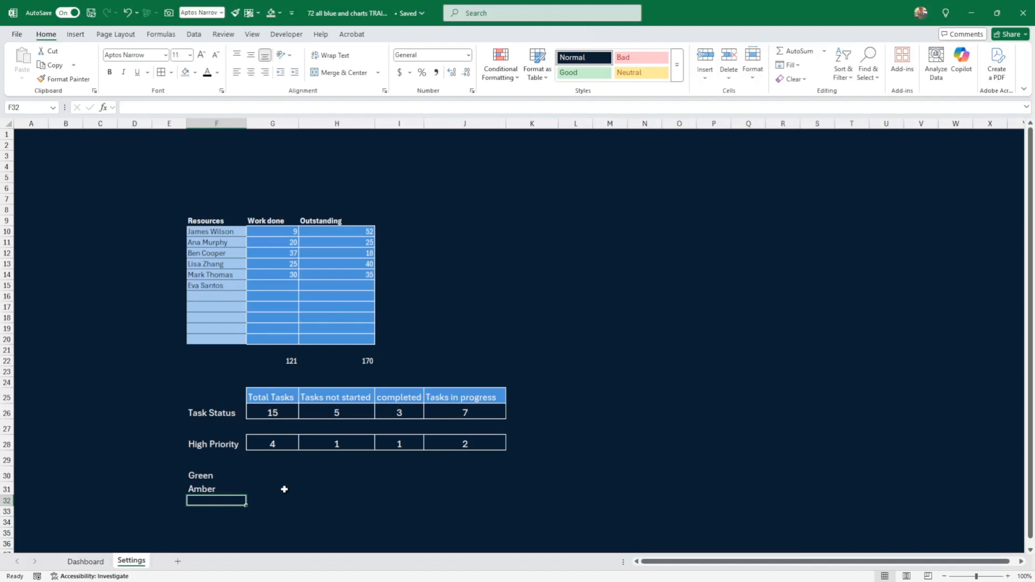
type("REd")
key("ctrl+Return")
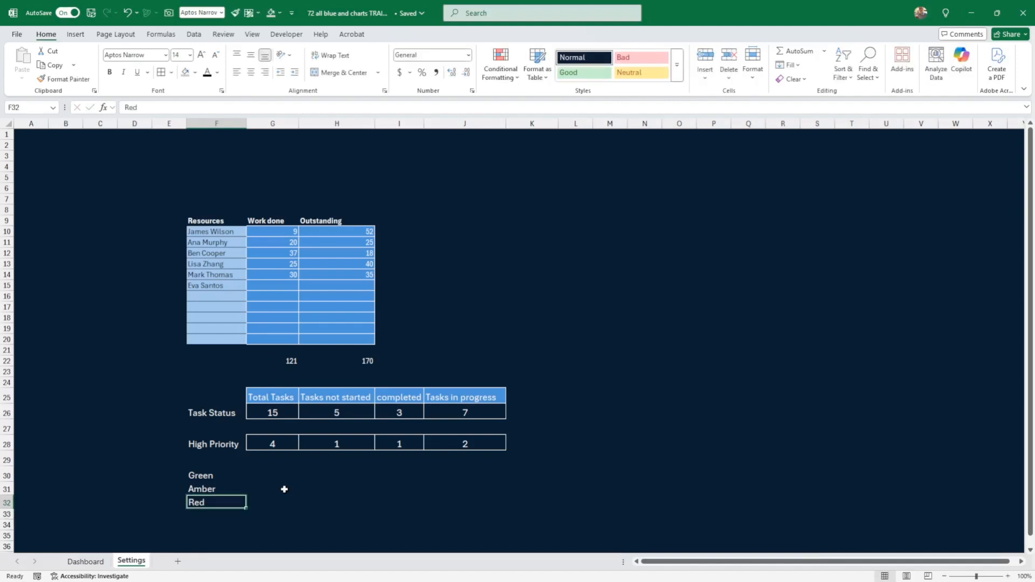
Copy the formatting of G28 to the cells G30:G32 beside the Green, Amber and Red labels
left_click(275, 443)
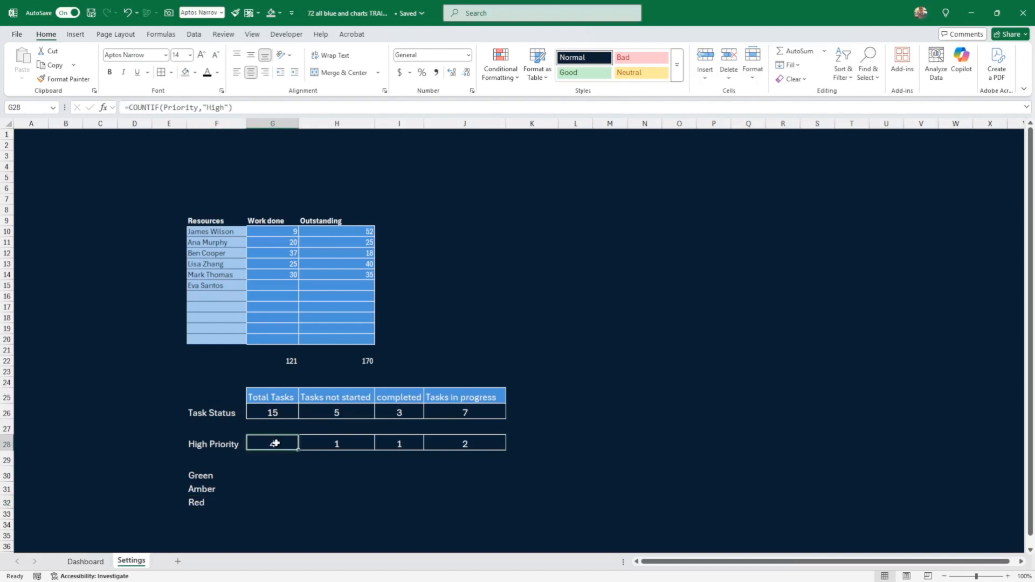
left_click(86, 80)
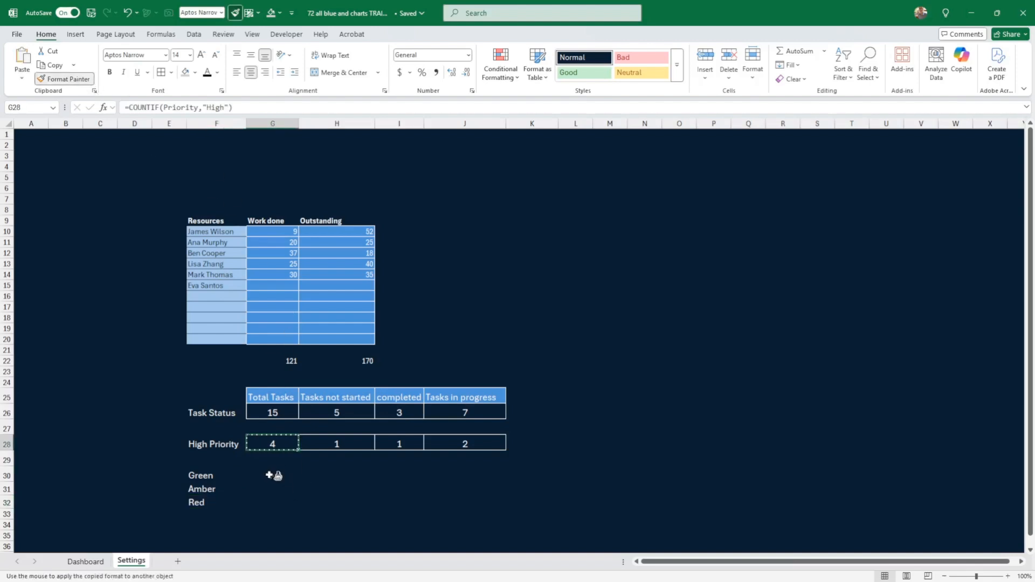
left_click_drag(268, 475, 268, 500)
left_click(342, 483)
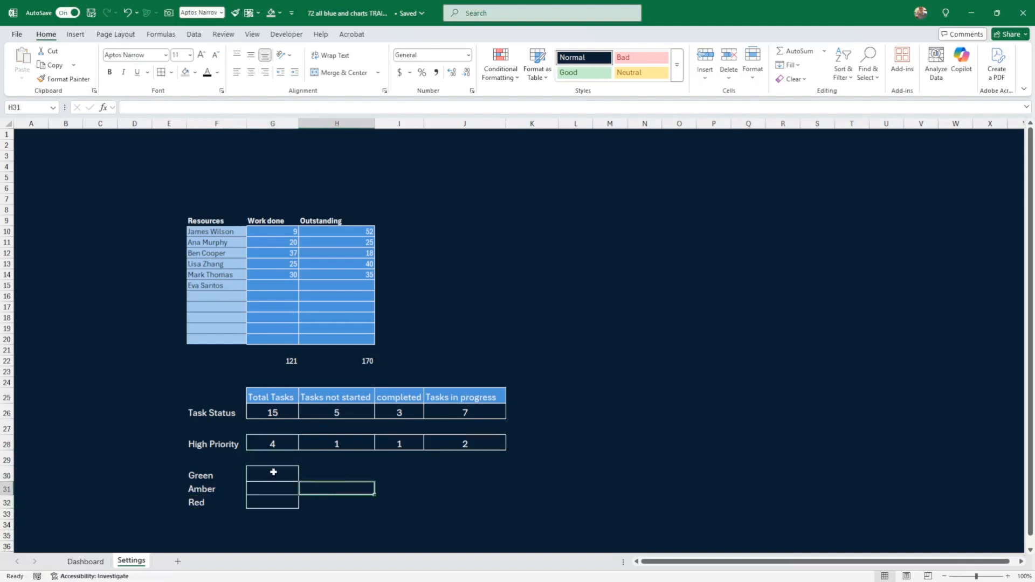
Copy the high-priority count formula from G28 into G30 beside Green
left_click(274, 472)
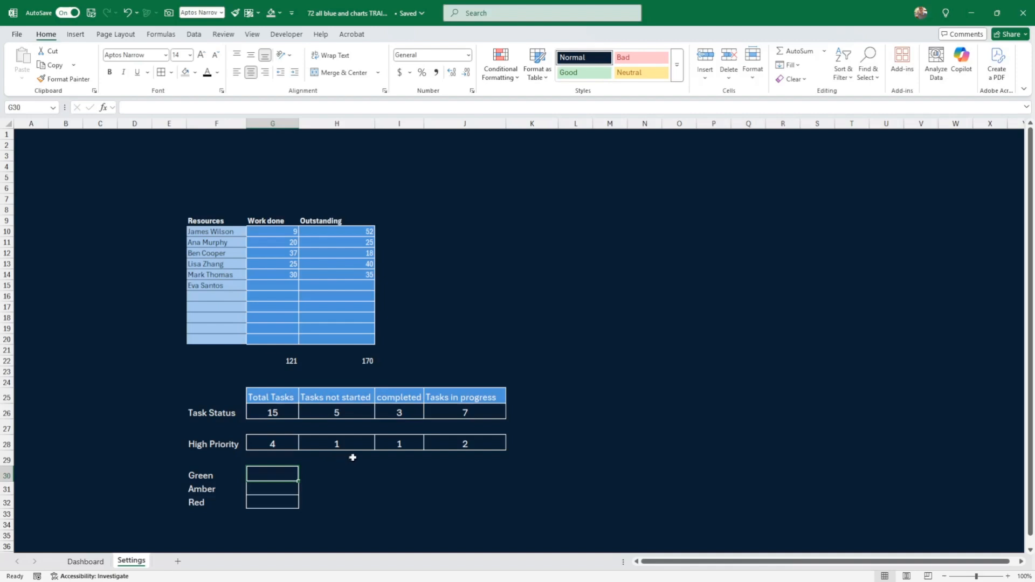
left_click(269, 443)
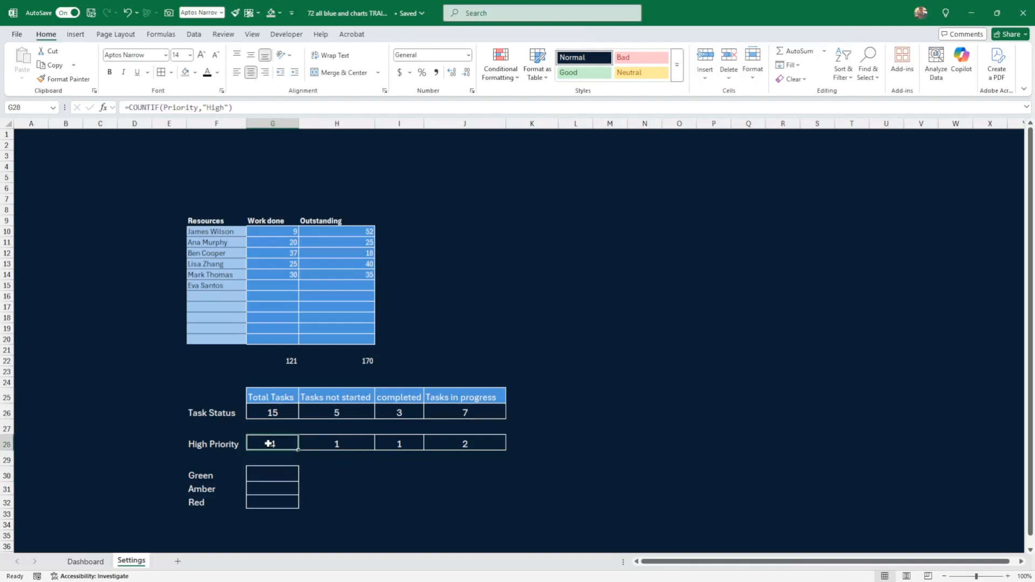
key("ctrl+c")
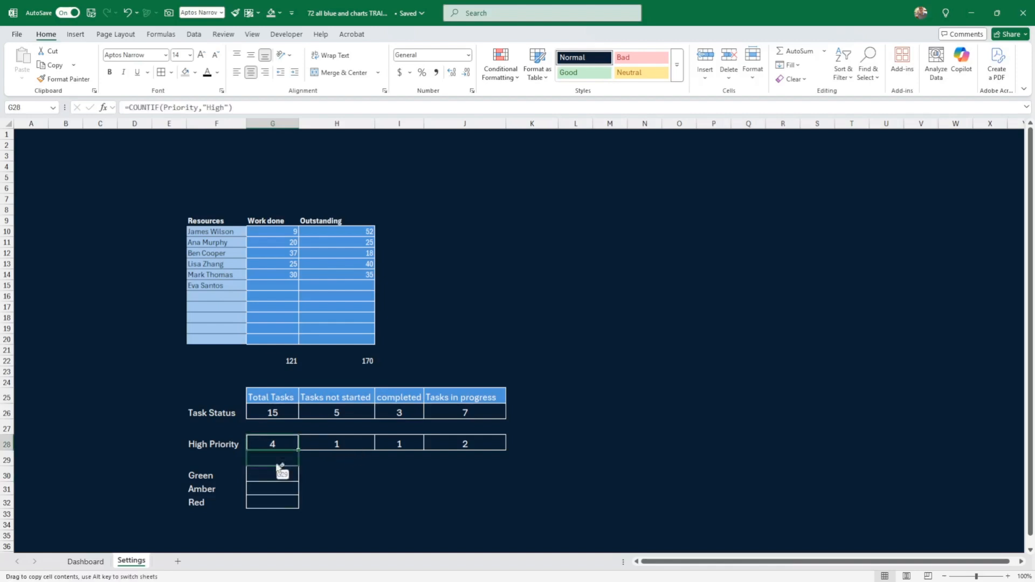
left_click(274, 472)
key("Return")
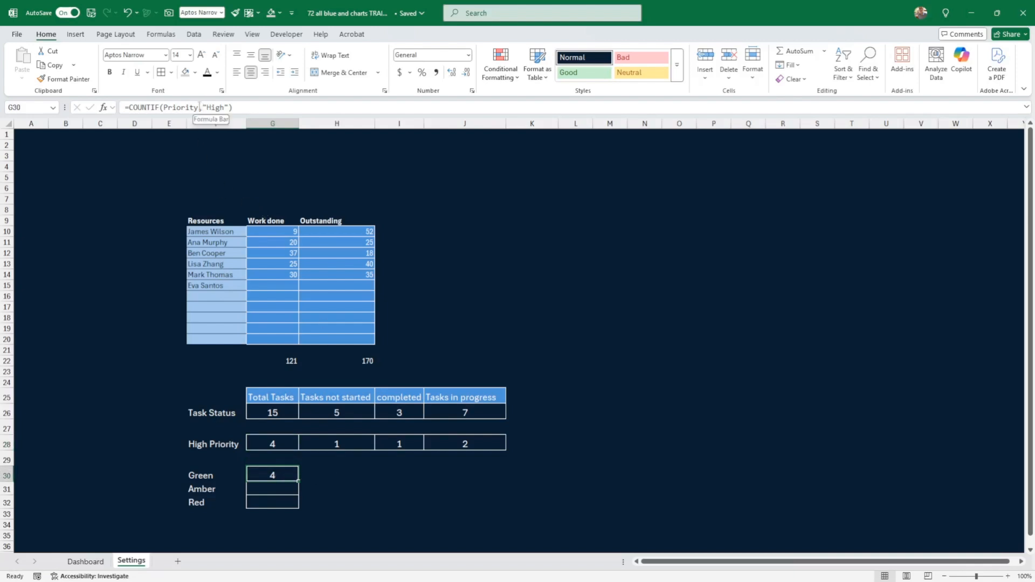
Change the formula in G30 to =COUNTIF(RAG,F30) to count the tasks rated Green
left_click_drag(201, 106, 166, 108)
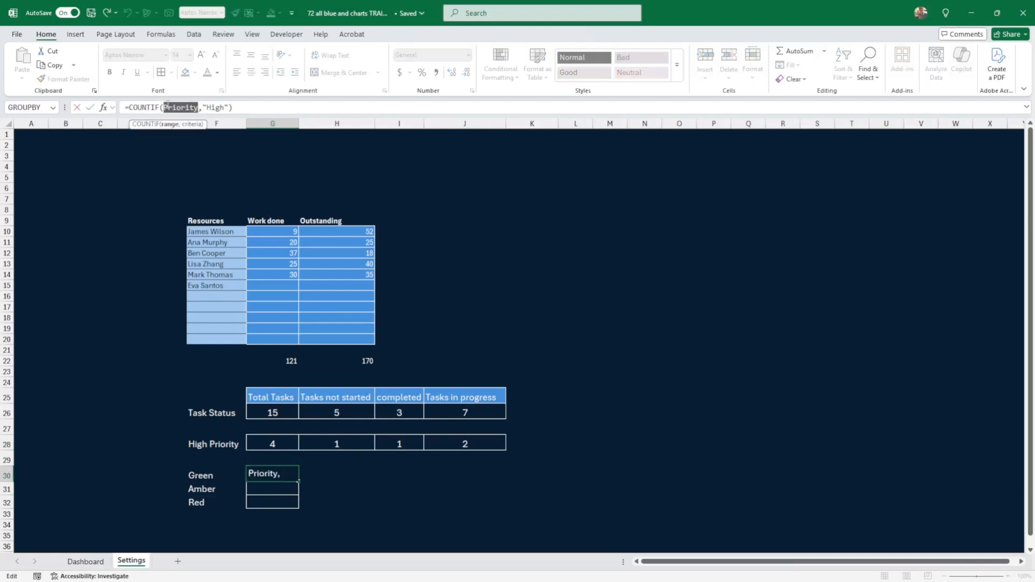
type("RAG")
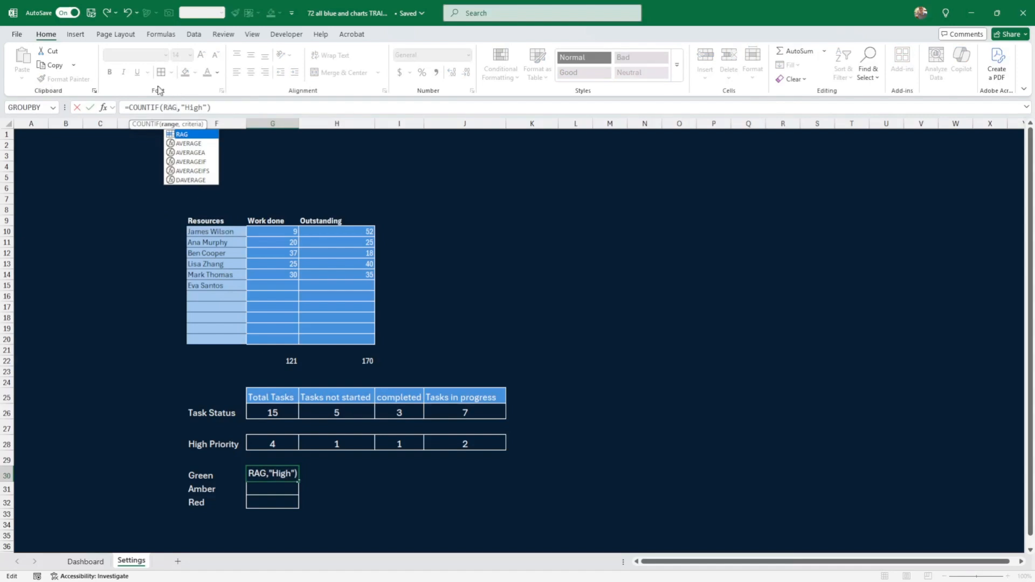
left_click_drag(207, 107, 186, 107)
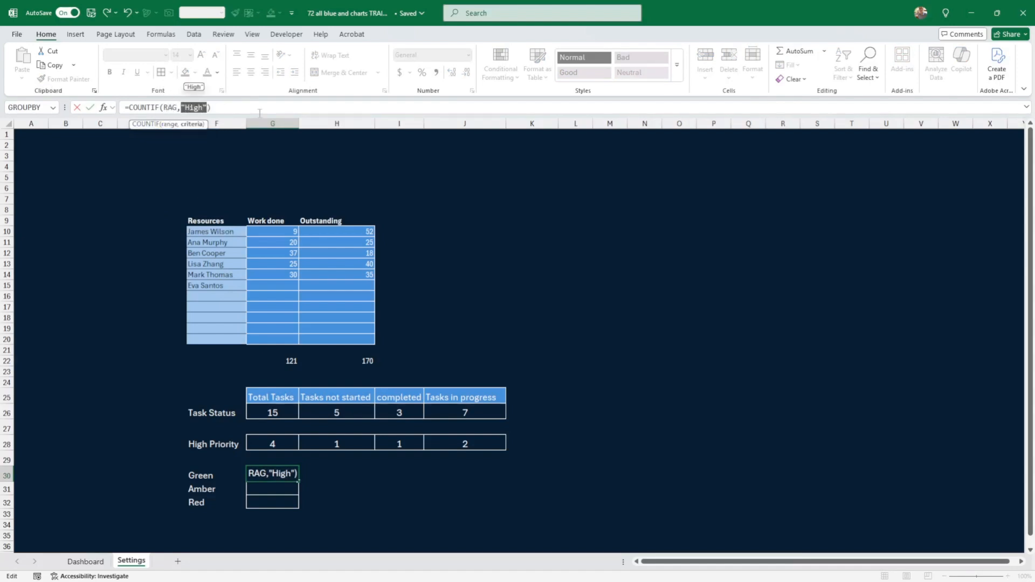
key("Delete")
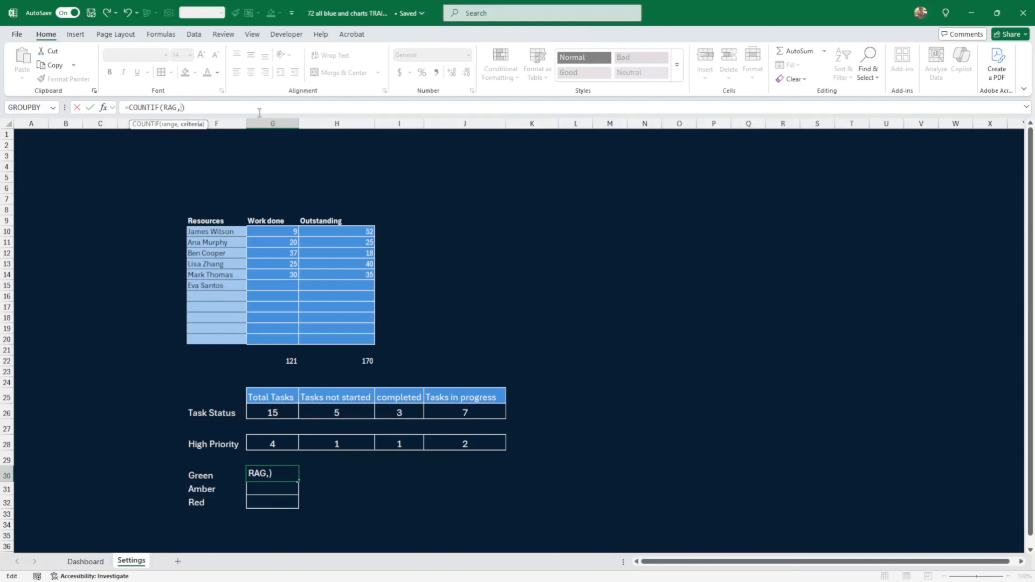
left_click(213, 474)
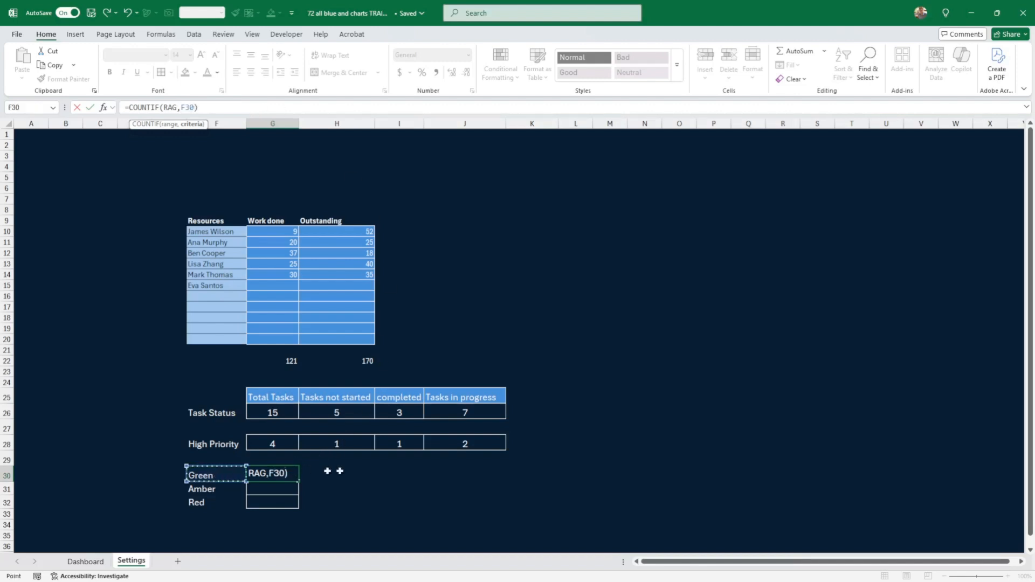
key("Return")
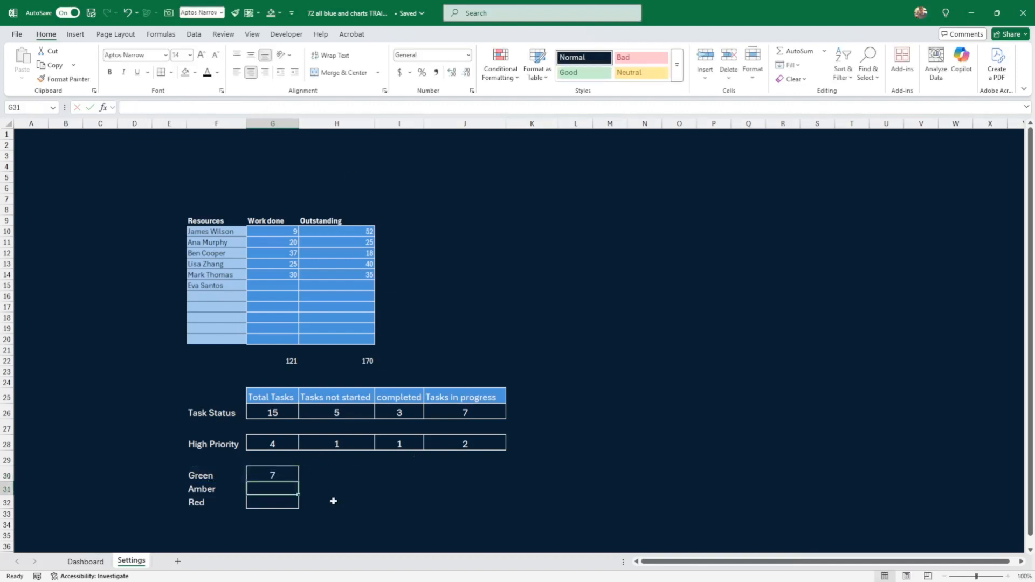
Fill the RAG count formula from G30 down through G32 so Amber and Red are counted too
left_click(291, 474)
mouse_move(297, 480)
left_mouse_down()
mouse_move(294, 503)
mouse_move(306, 498)
left_mouse_up()
On the Dashboard sheet, change the RAG rating of task 6 in K13 to Amber
left_click(85, 562)
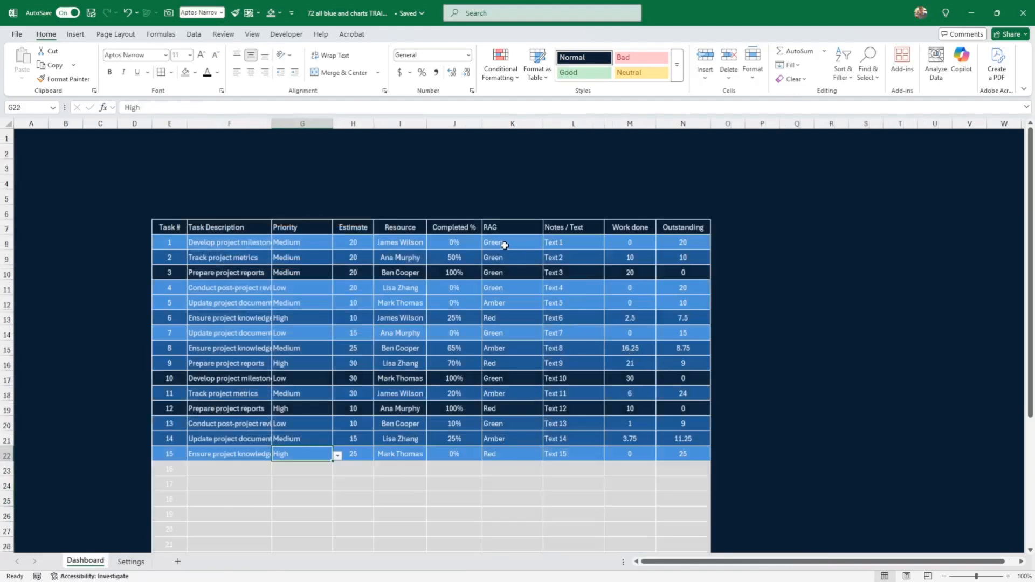
left_click(517, 318)
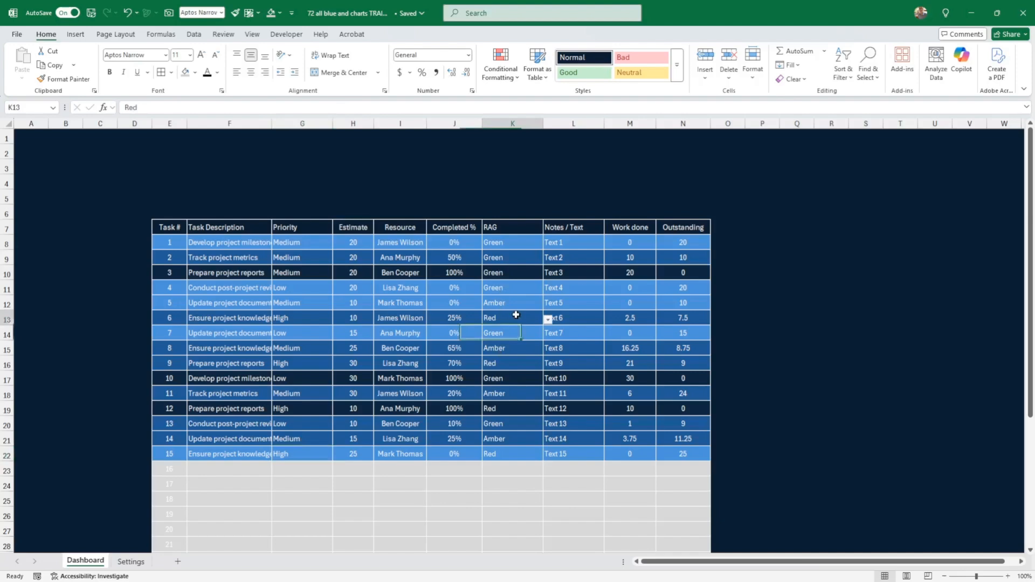
left_click(548, 319)
left_click(528, 340)
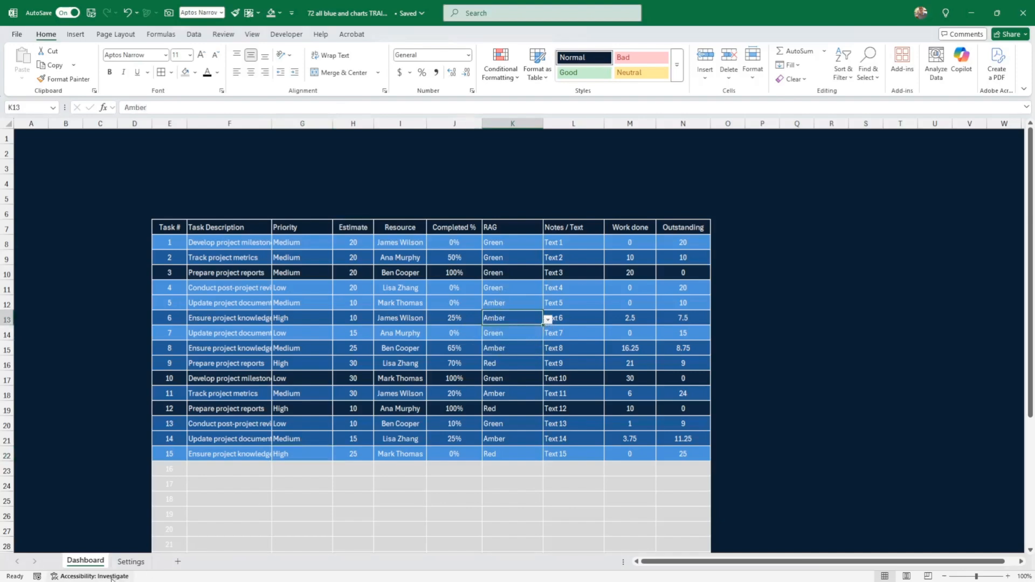
Check the Green, Amber and Red counts in G30:G32 on the Settings sheet after the rating change
left_click(130, 562)
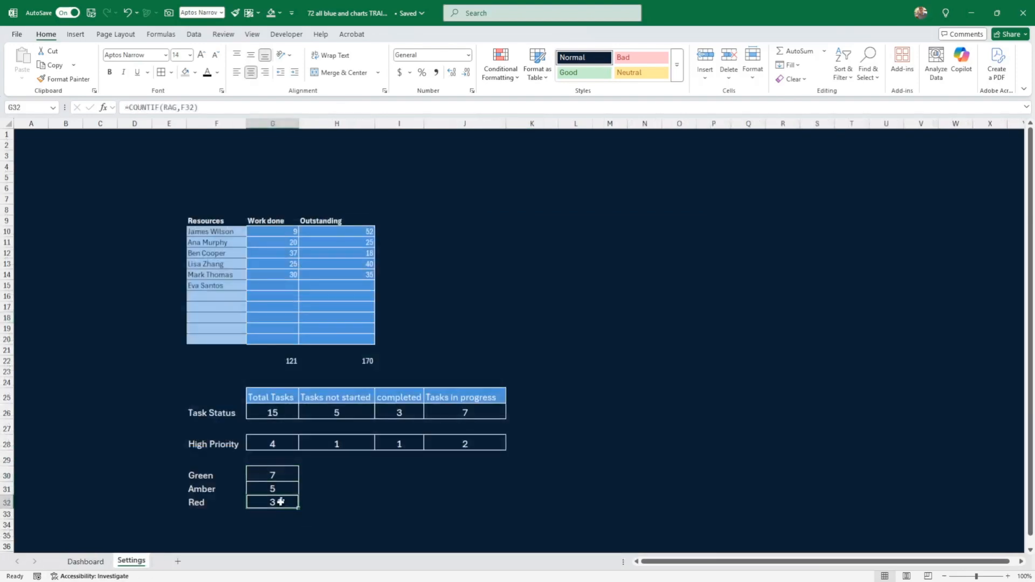
left_click(100, 561)
left_click(129, 562)
left_click_drag(280, 477, 277, 501)
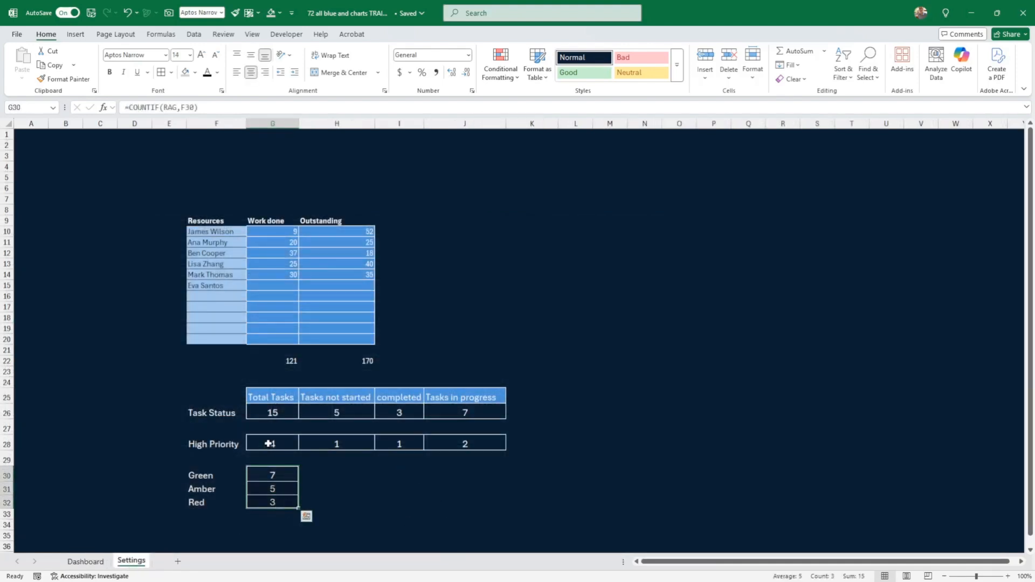
left_click(407, 476)
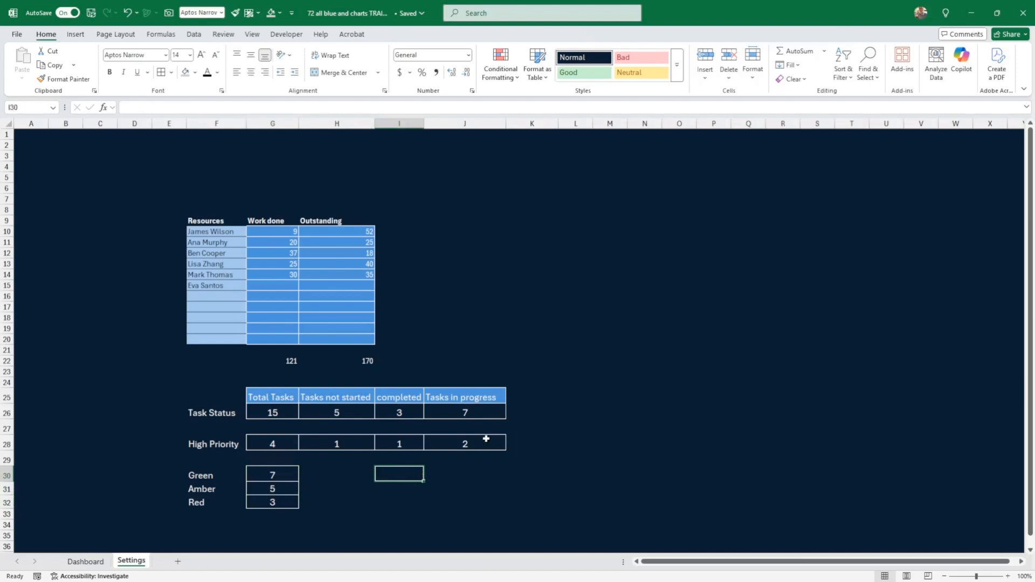
left_click(549, 392)
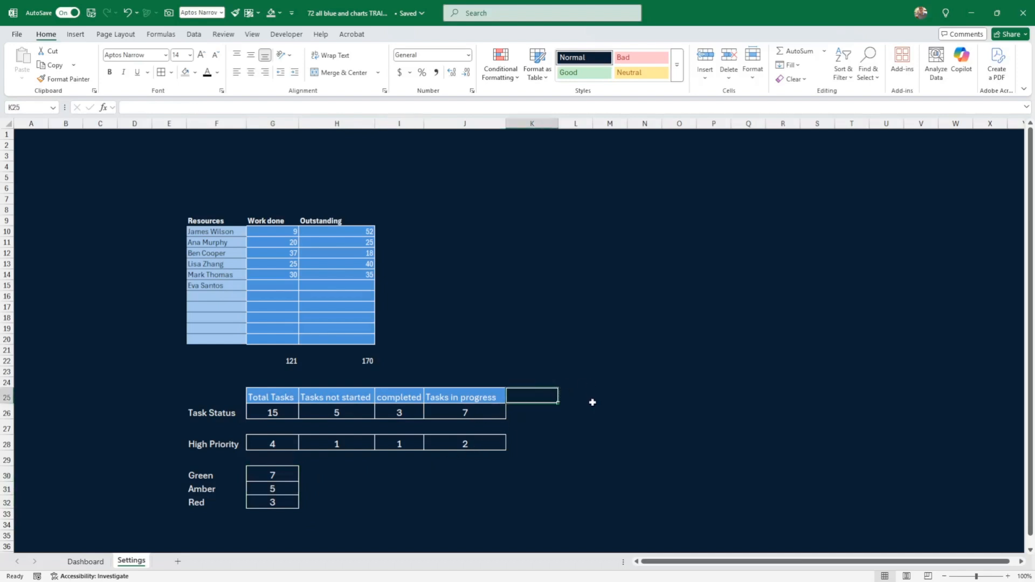
Copy the Total Tasks header formatting to the resource table headers in F9:H9 and give them a darker blue fill
scroll(592, 402, "down", 1)
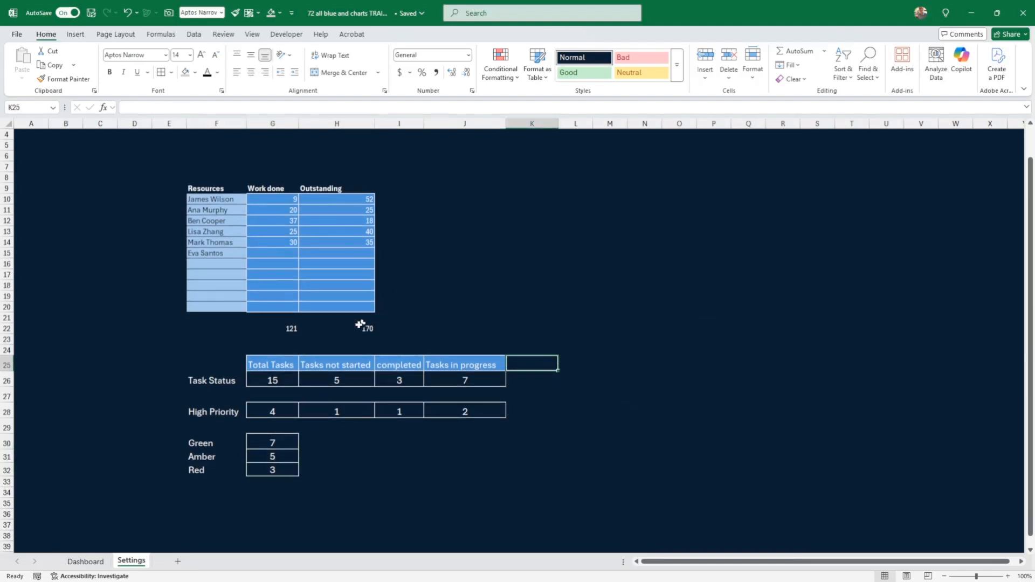
left_click(276, 364)
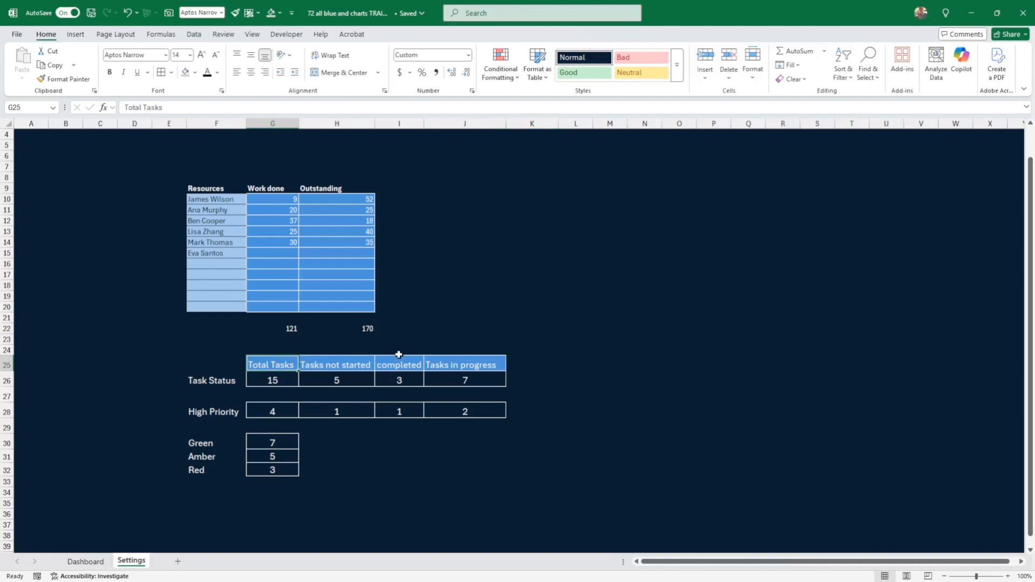
left_click(64, 78)
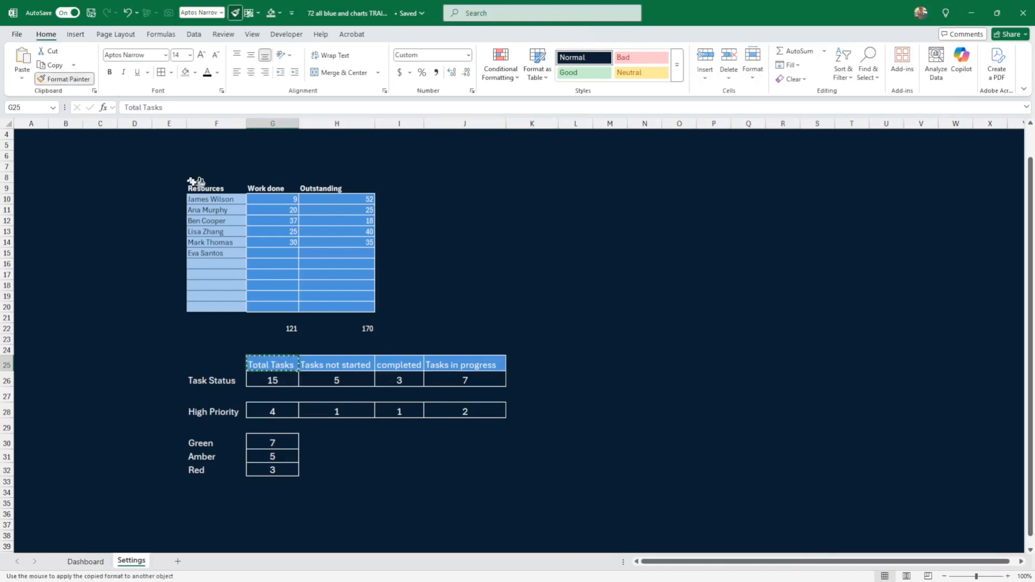
left_click_drag(191, 187, 341, 190)
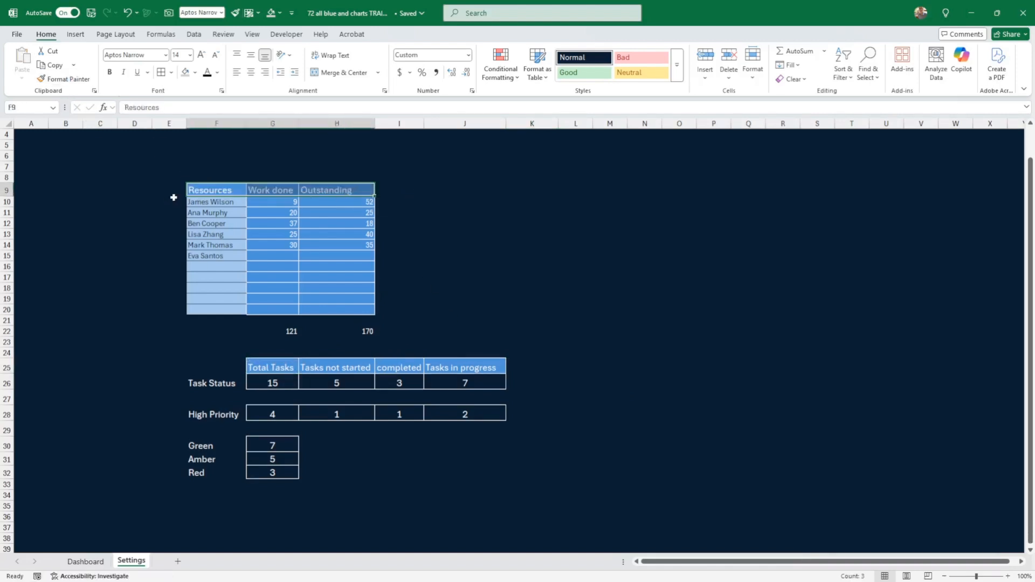
left_click(196, 75)
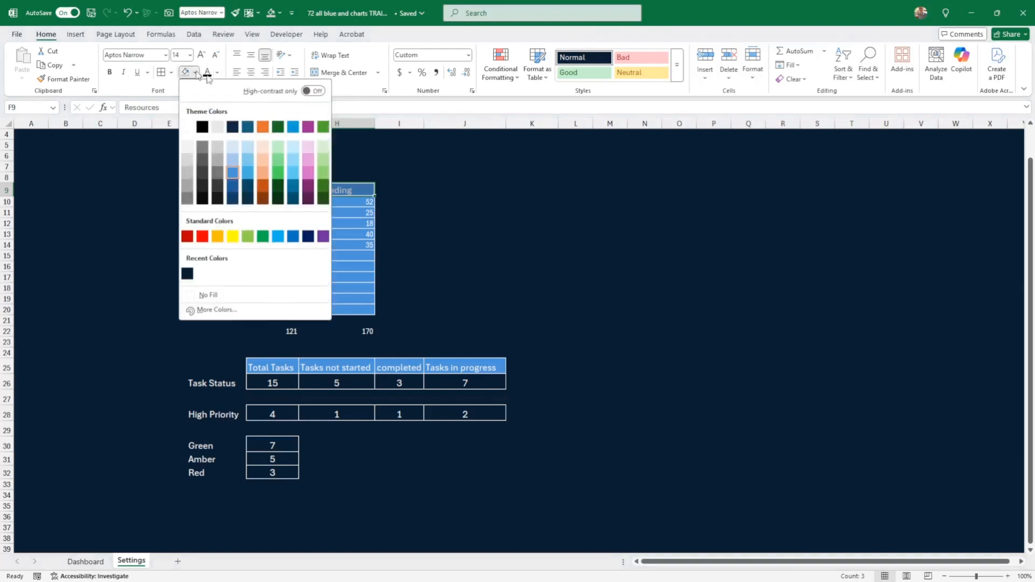
left_click(233, 185)
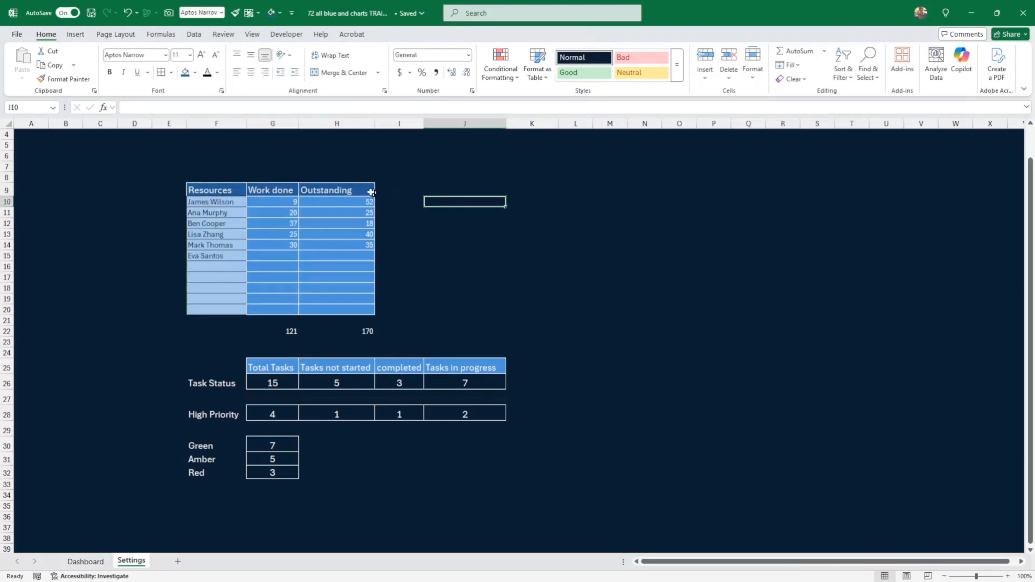
Review the resource table on the Settings sheet and the task table with its totals row on the Dashboard sheet
left_click_drag(370, 190, 232, 195)
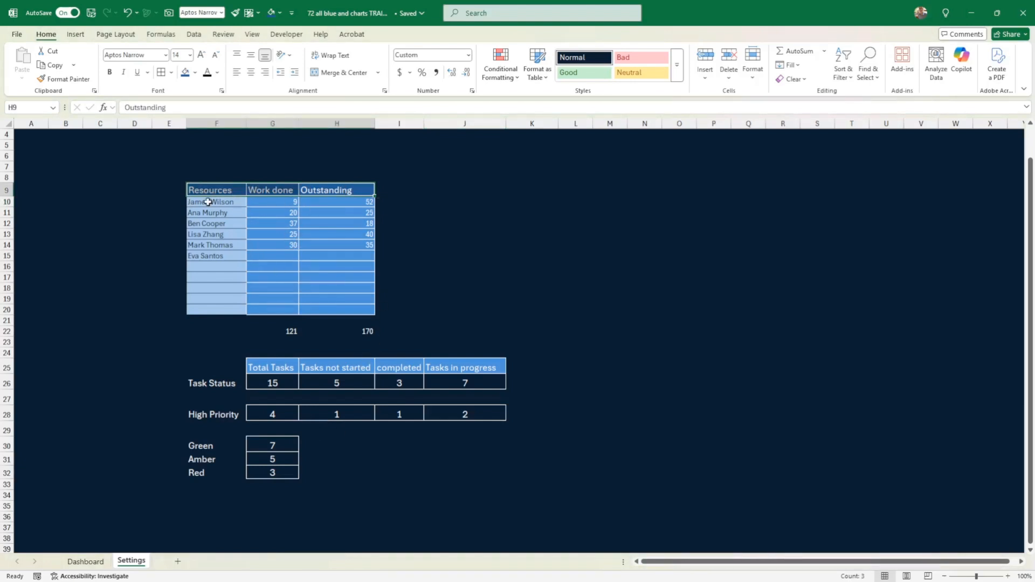
left_click_drag(208, 202, 209, 289)
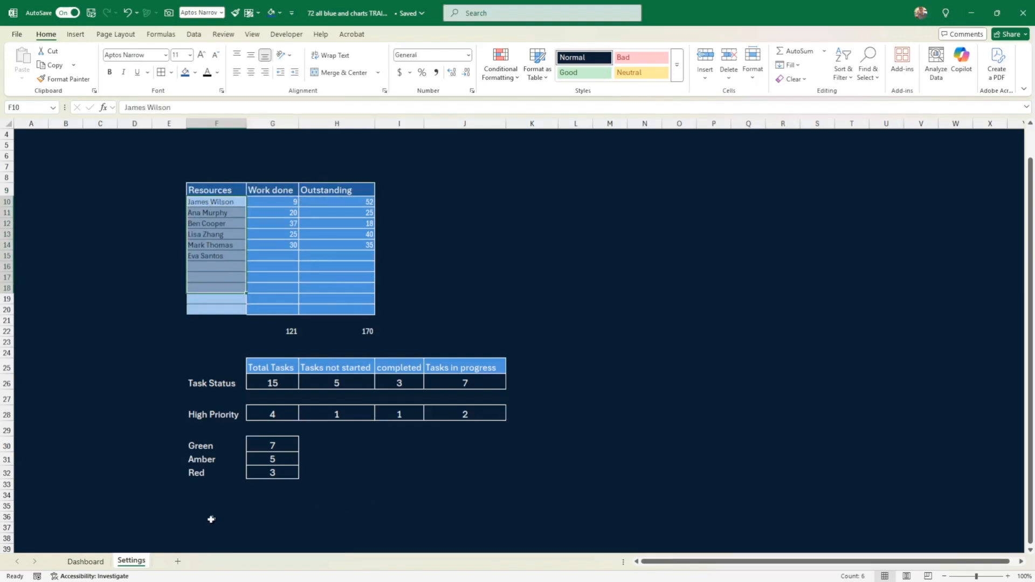
left_click(141, 517)
left_click(91, 563)
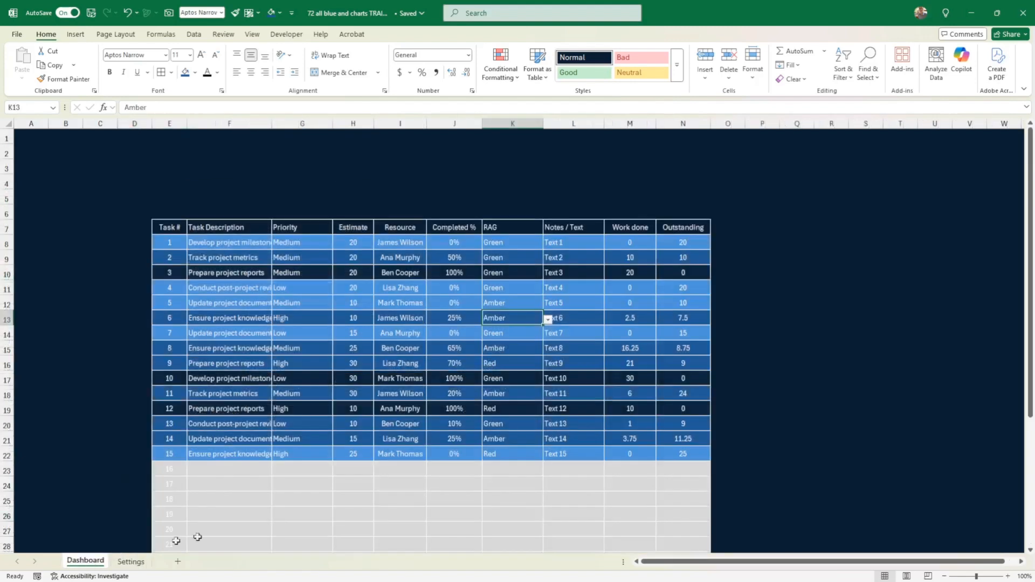
left_click(897, 317)
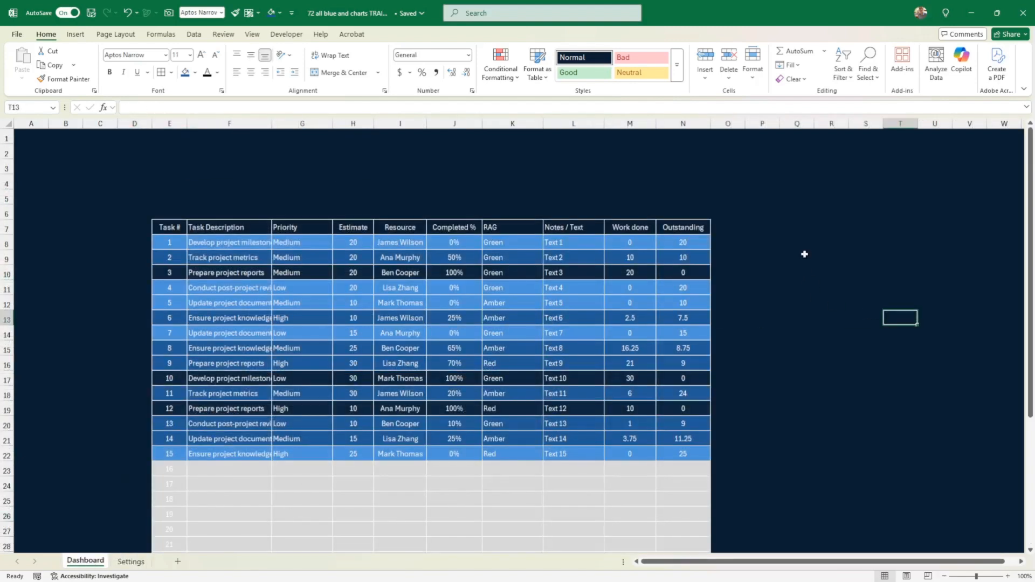
scroll(804, 254, "down", 1)
scroll(805, 250, "down", 3)
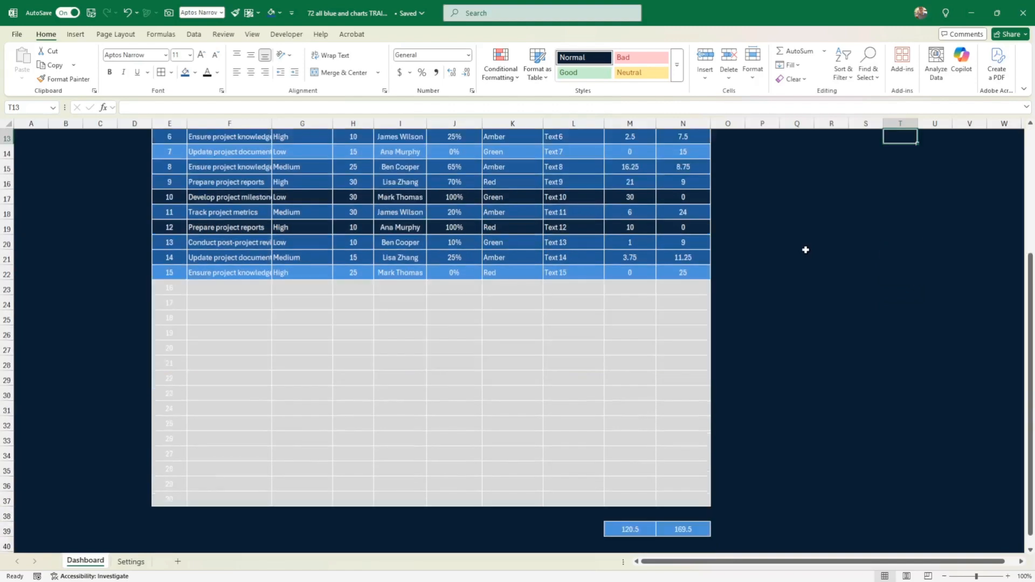
scroll(805, 248, "up", 4)
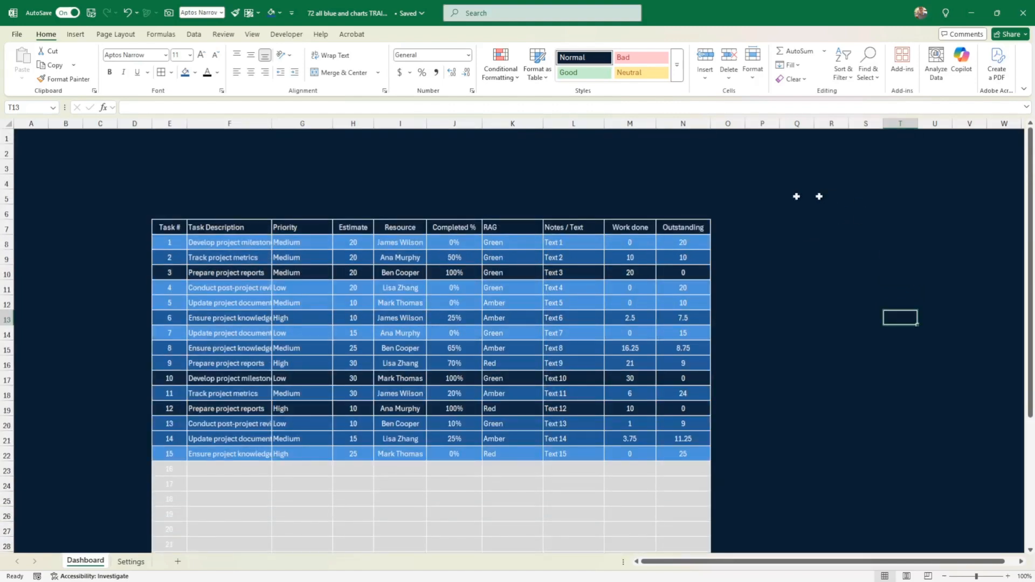
Set up a conditional formatting rule on the first RAG cell, K8, for cell values equal to Green
left_click(516, 239)
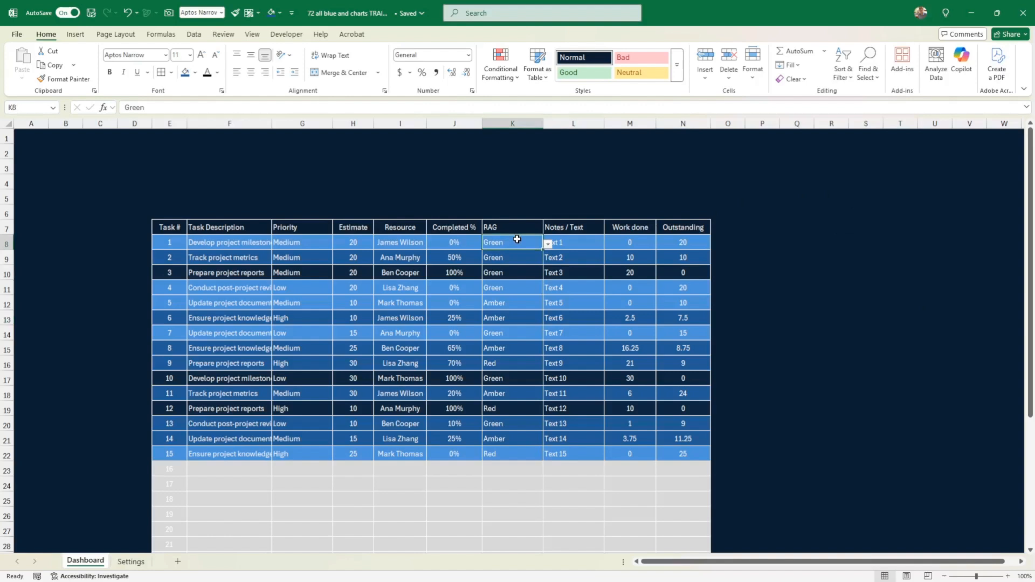
left_click(503, 75)
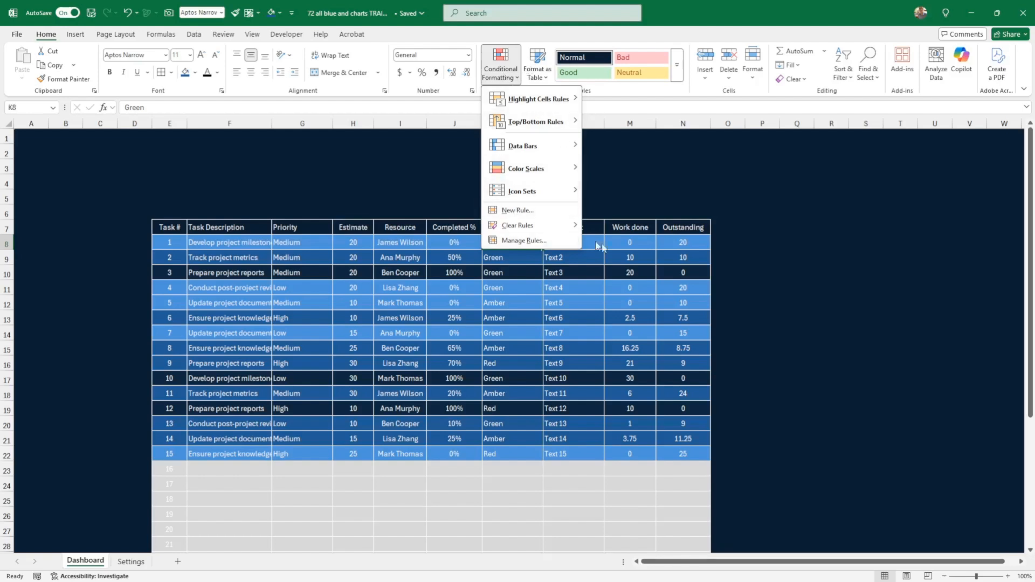
left_click(522, 244)
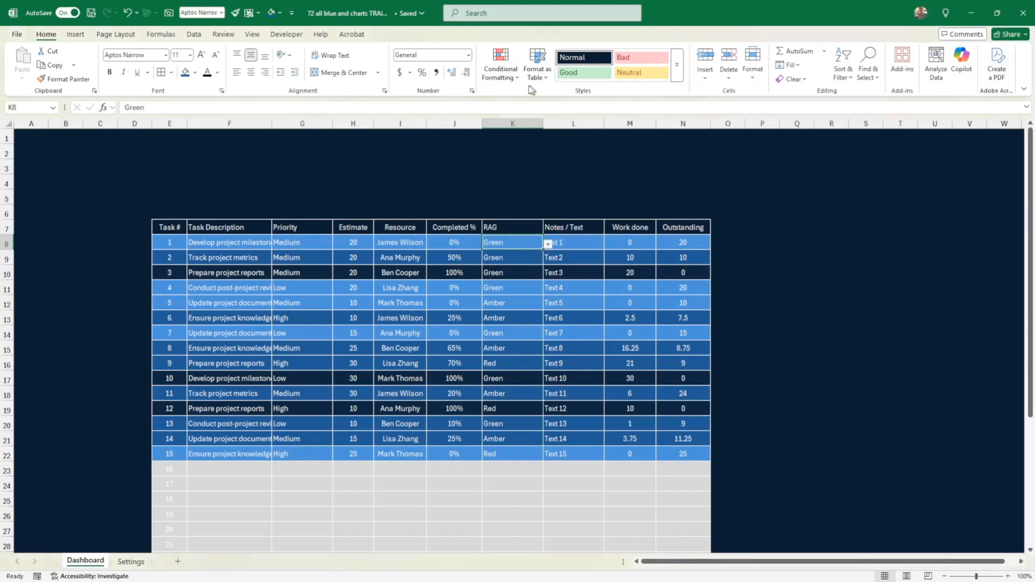
left_click(511, 77)
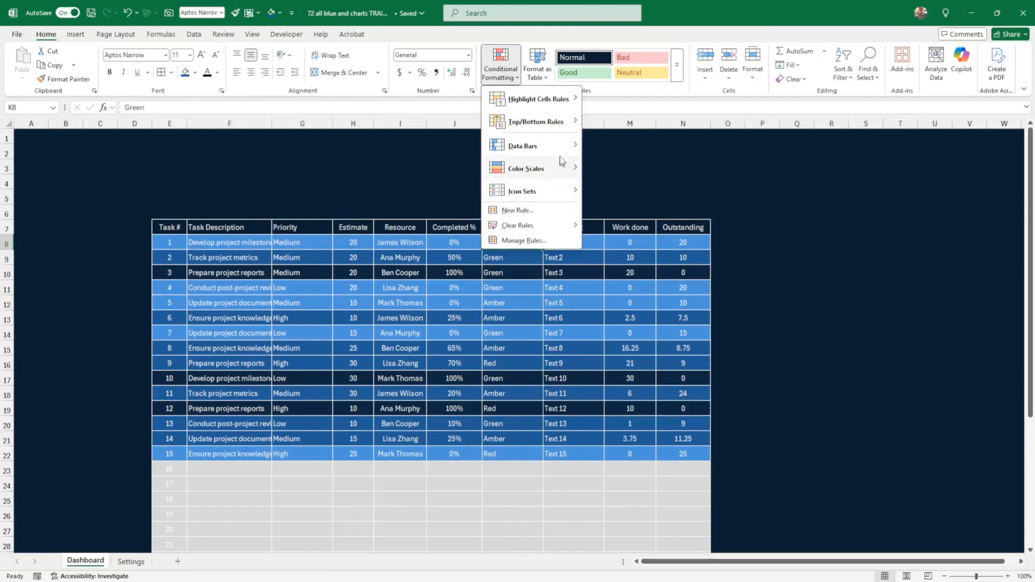
left_click(531, 209)
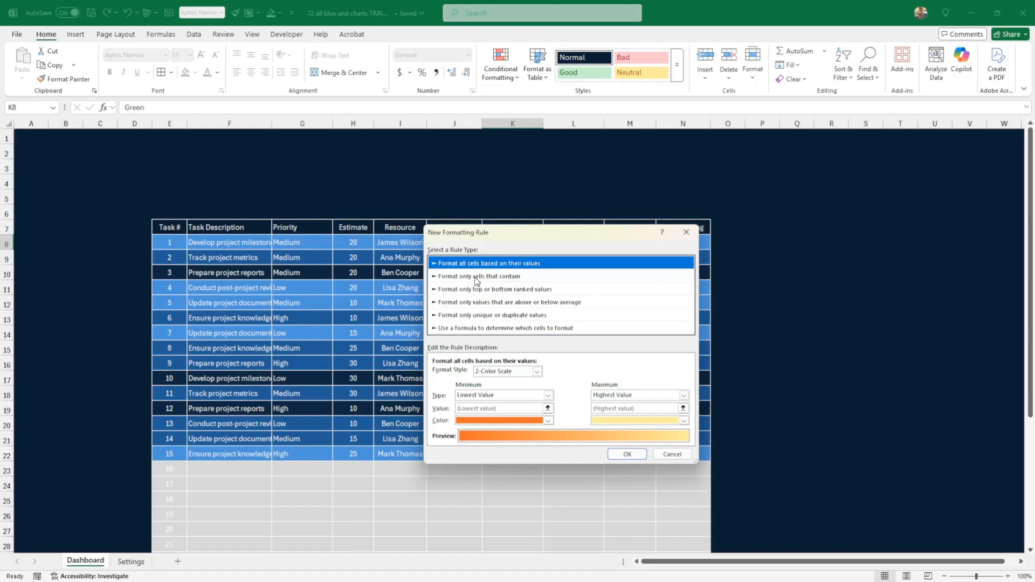
left_click(475, 277)
left_click(536, 374)
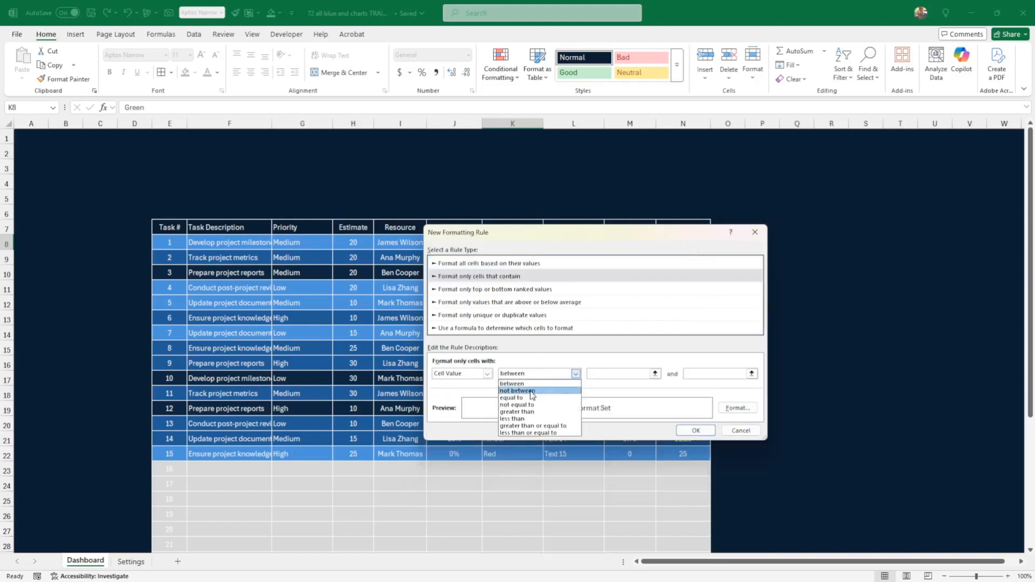
left_click(512, 398)
left_click(596, 373)
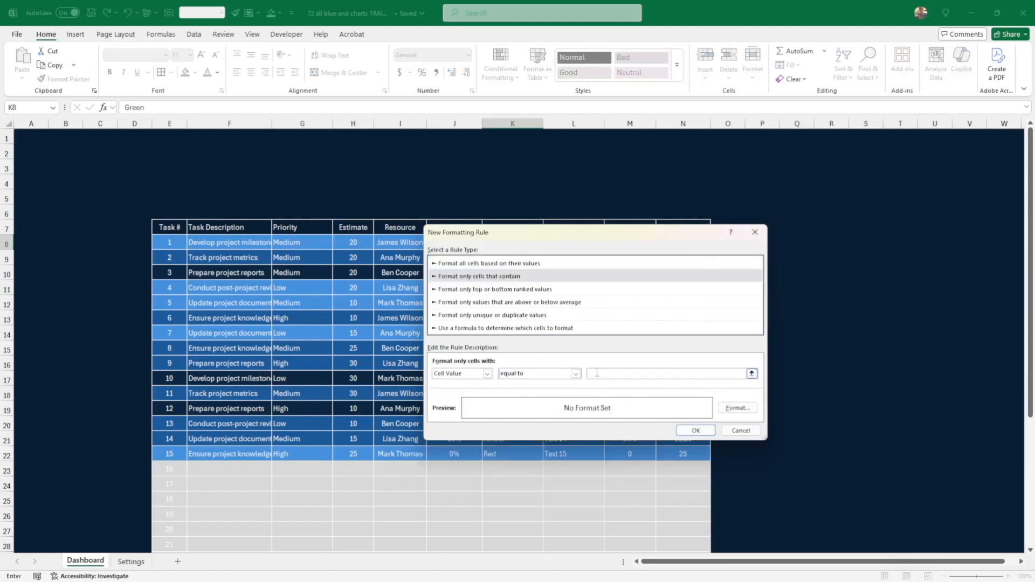
Give the conditional formatting rule on K8 a light green fill and apply it
left_click(737, 407)
left_click(524, 276)
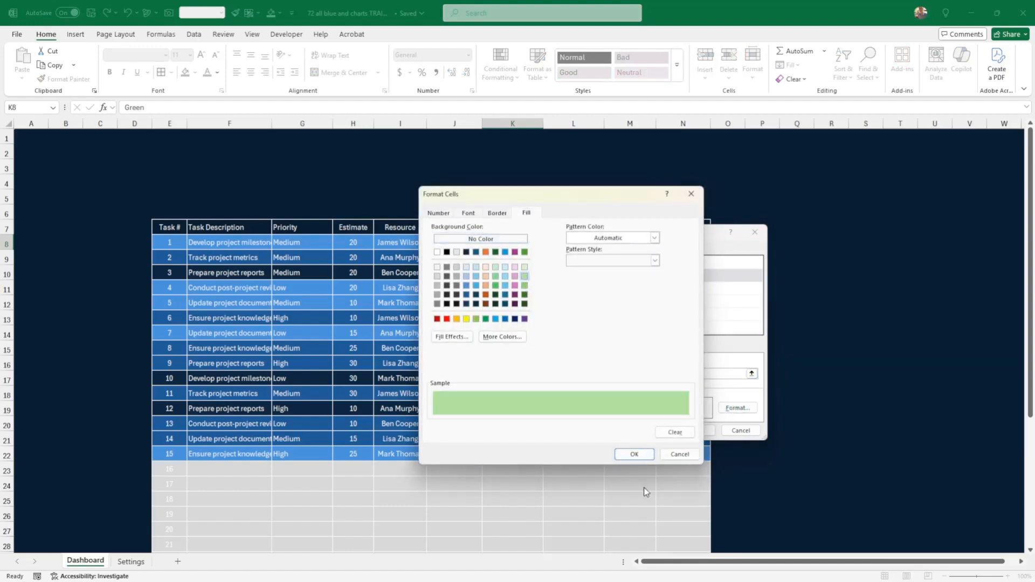
left_click(634, 454)
left_click(695, 432)
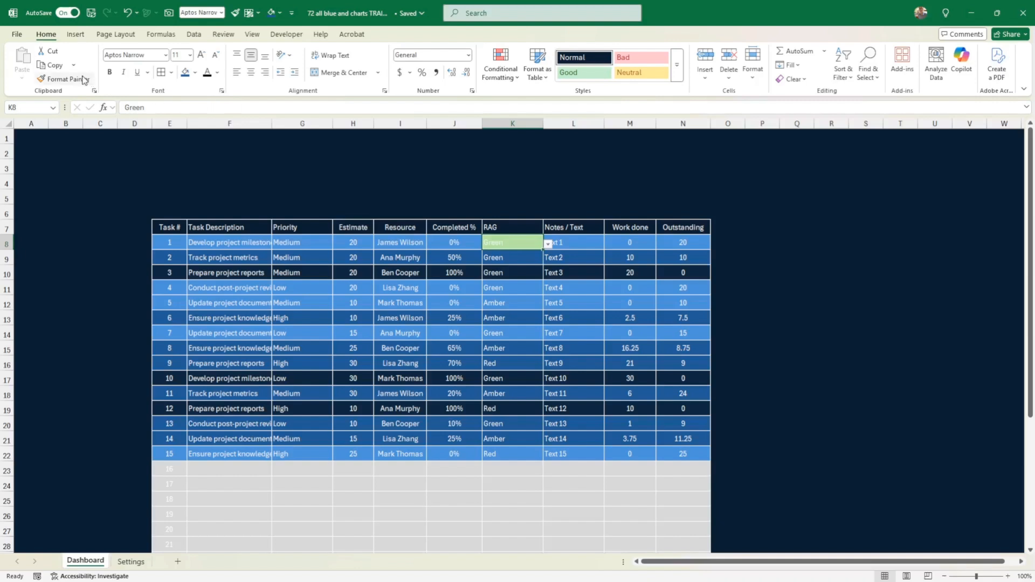
Copy the conditional formatting of K8 to the remaining RAG cells K9:K22
left_click(64, 79)
left_click_drag(524, 242, 502, 454)
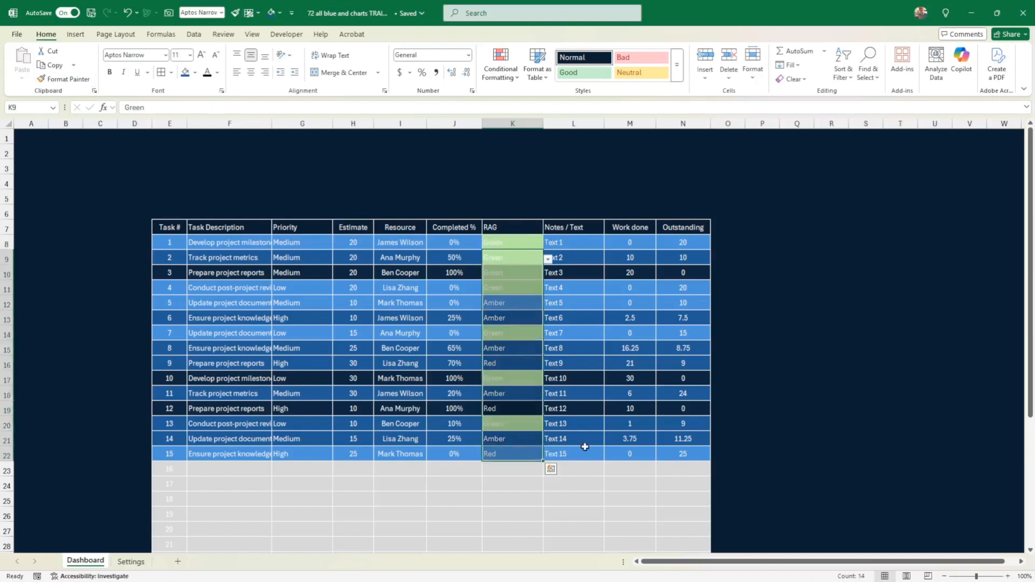
left_click(588, 443)
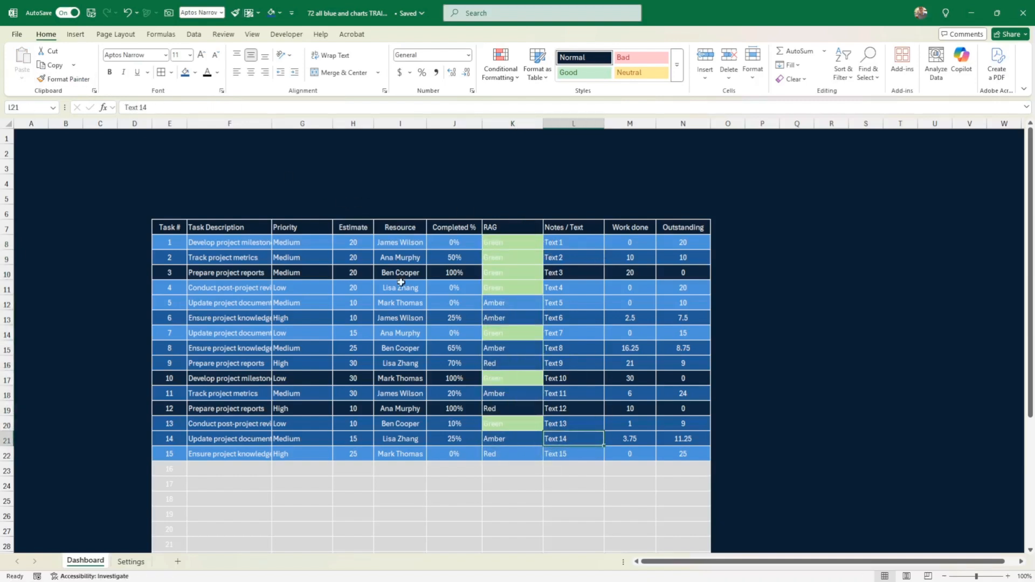
Undo the copied RAG formatting and the conditional formatting rule on K8
key("ctrl+z")
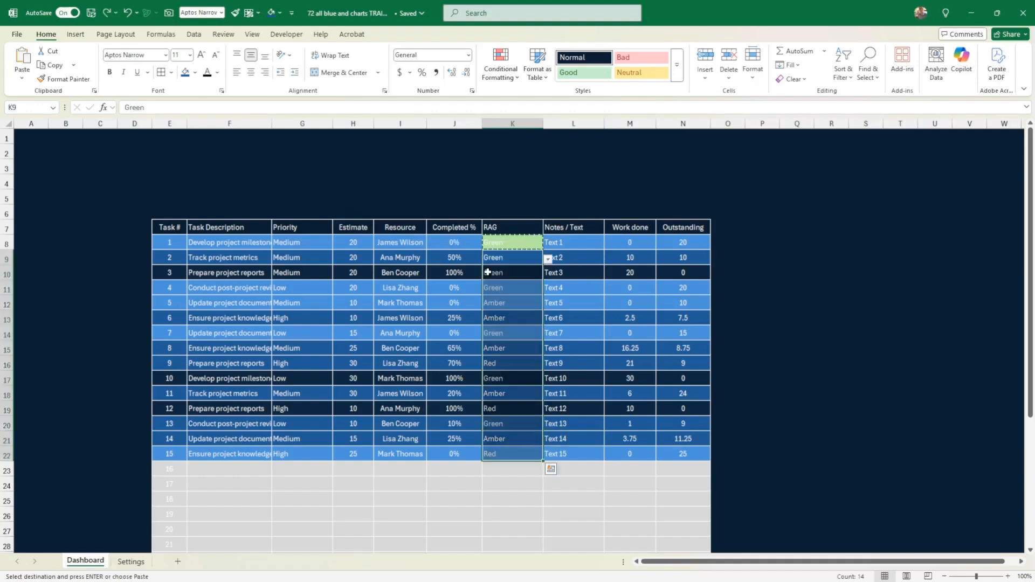
key("ctrl+z")
left_click(580, 288)
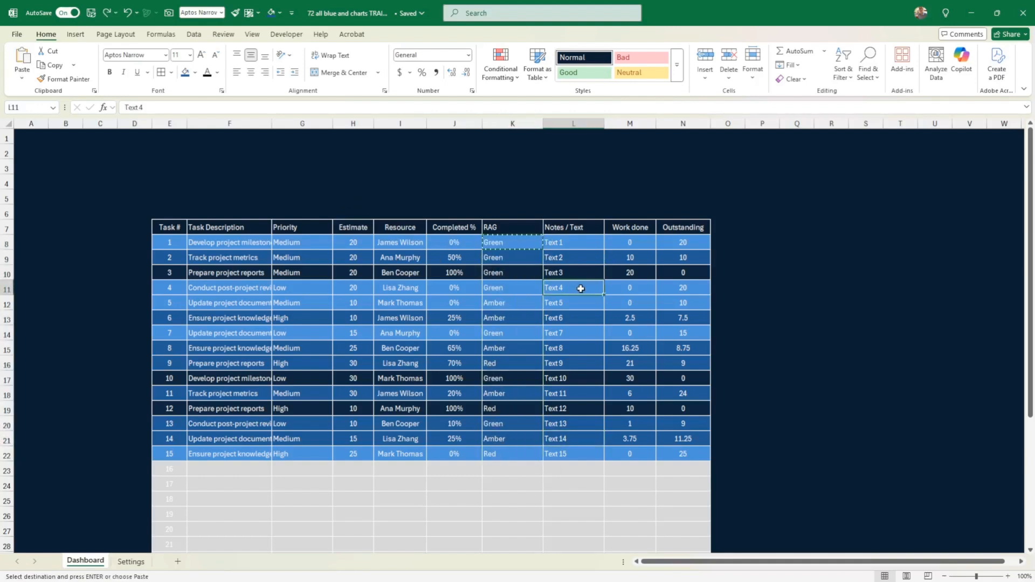
Insert a stacked column chart from F10:H17 on the Settings sheet and move it beside the Resources table
left_click(850, 279)
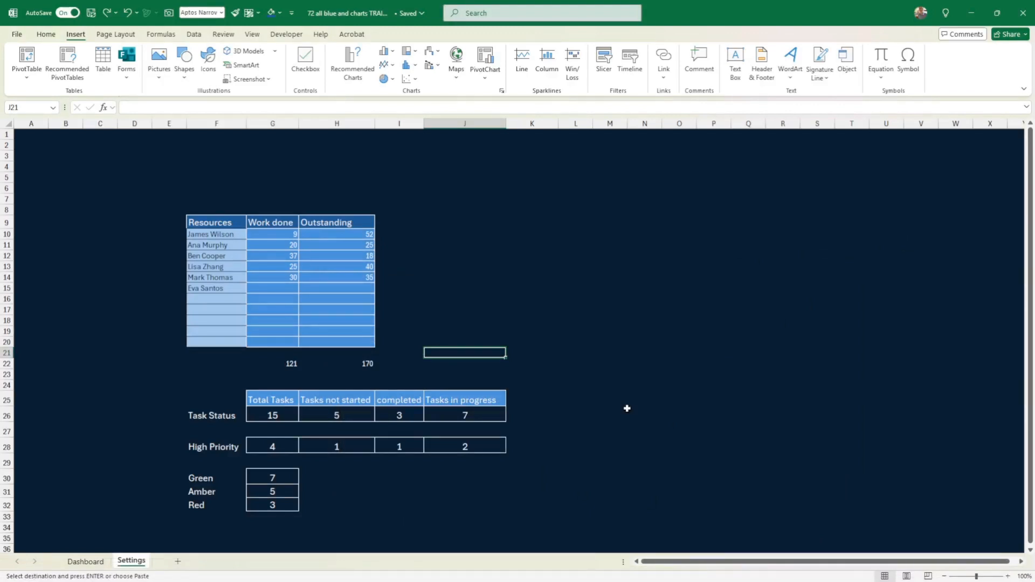
left_click(588, 315)
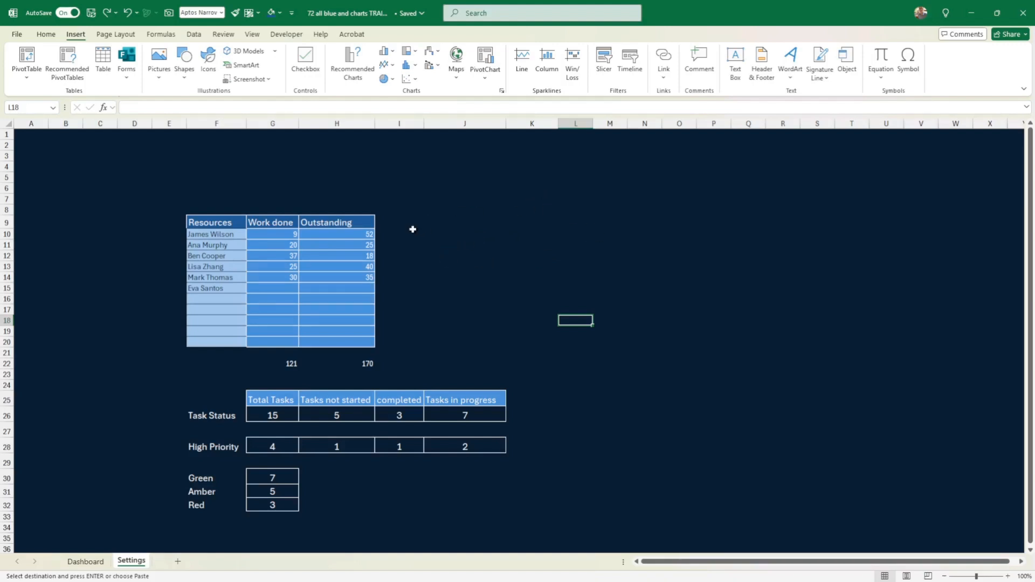
left_click(218, 234)
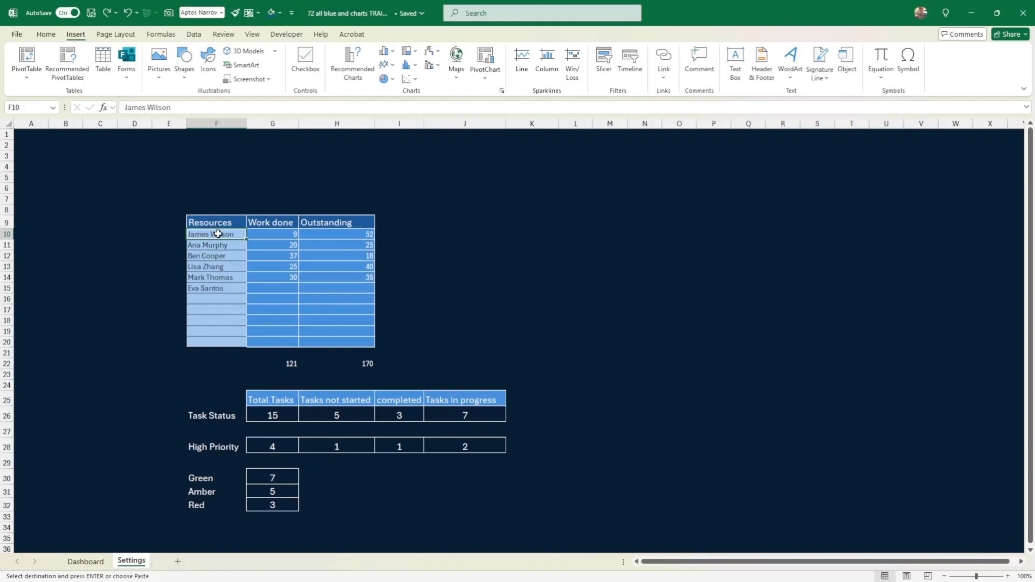
left_click_drag(218, 233, 370, 287)
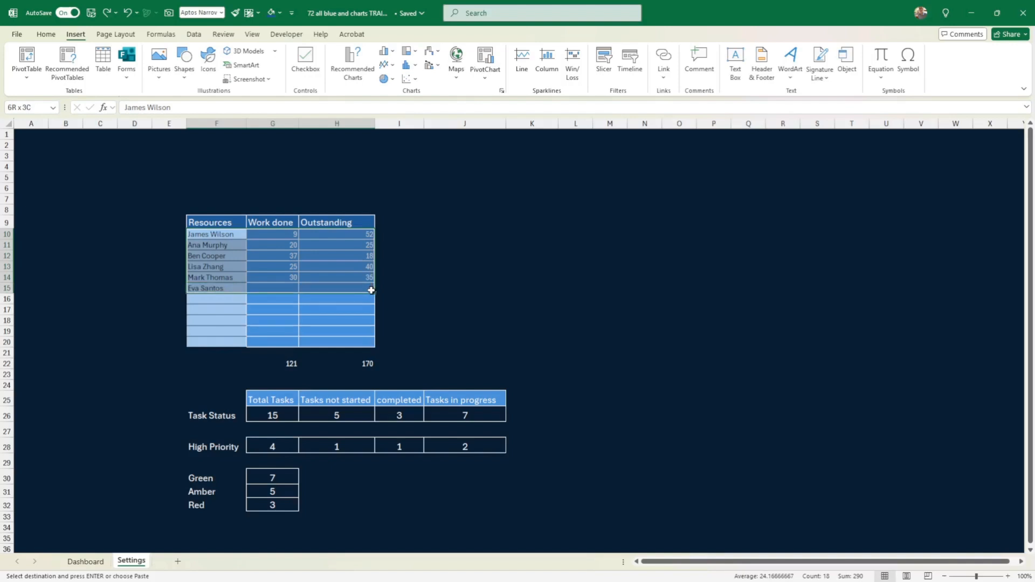
left_click_drag(370, 290, 372, 311)
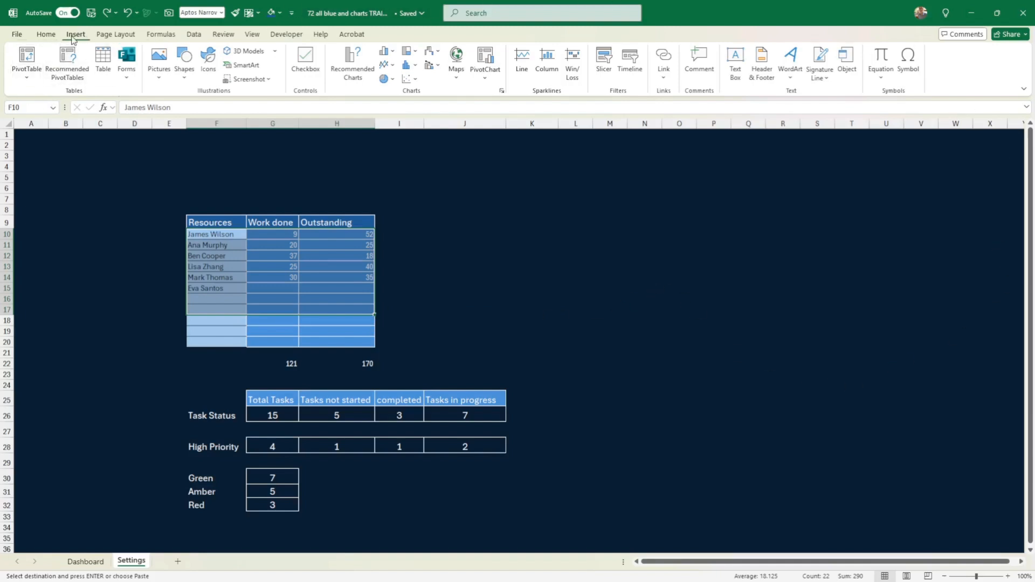
left_click(396, 55)
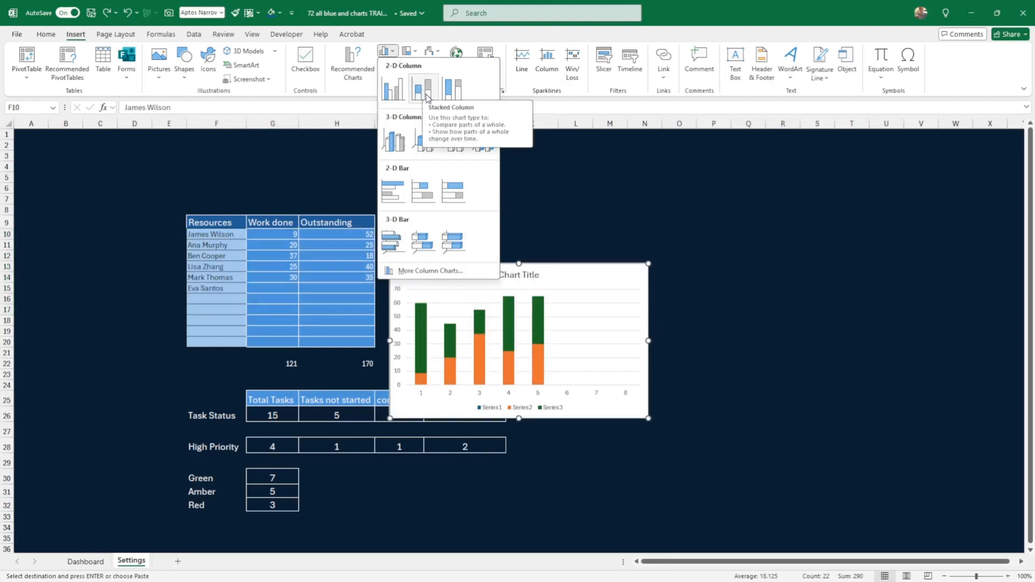
left_click(425, 95)
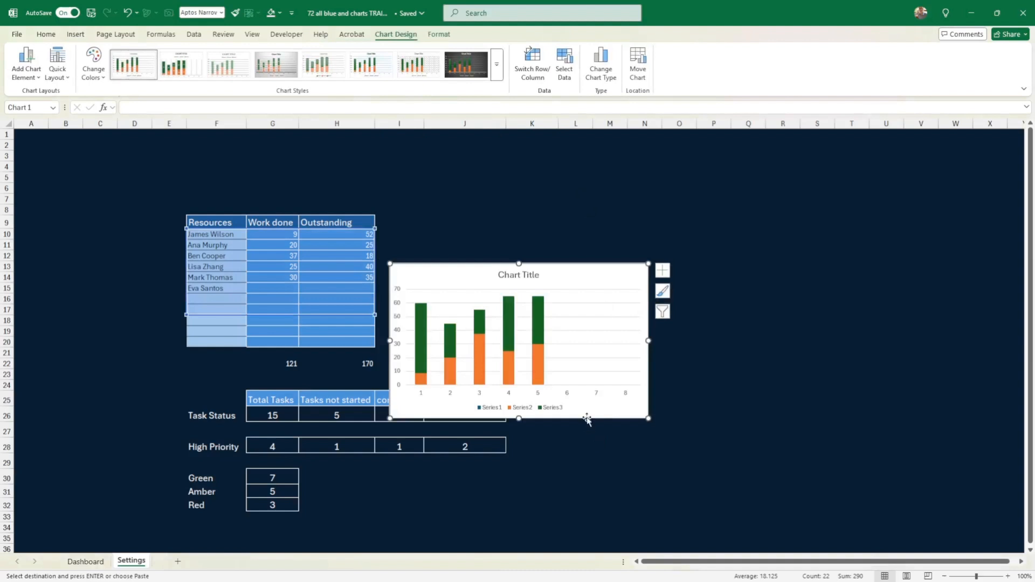
left_click_drag(586, 419, 599, 365)
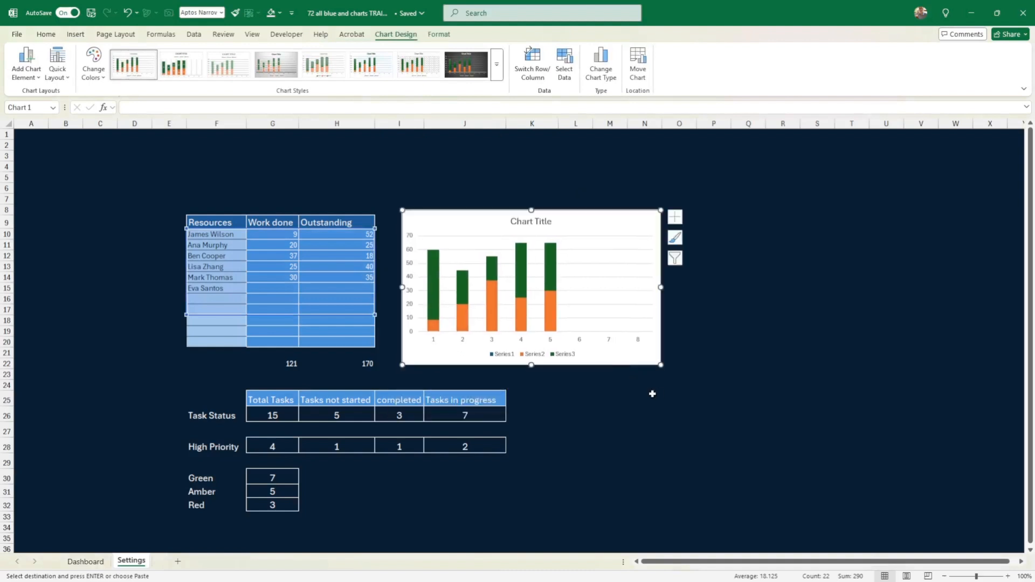
Fill the chart's Work done series, the lower part of the columns, with a medium-dark blue theme color
left_click(97, 76)
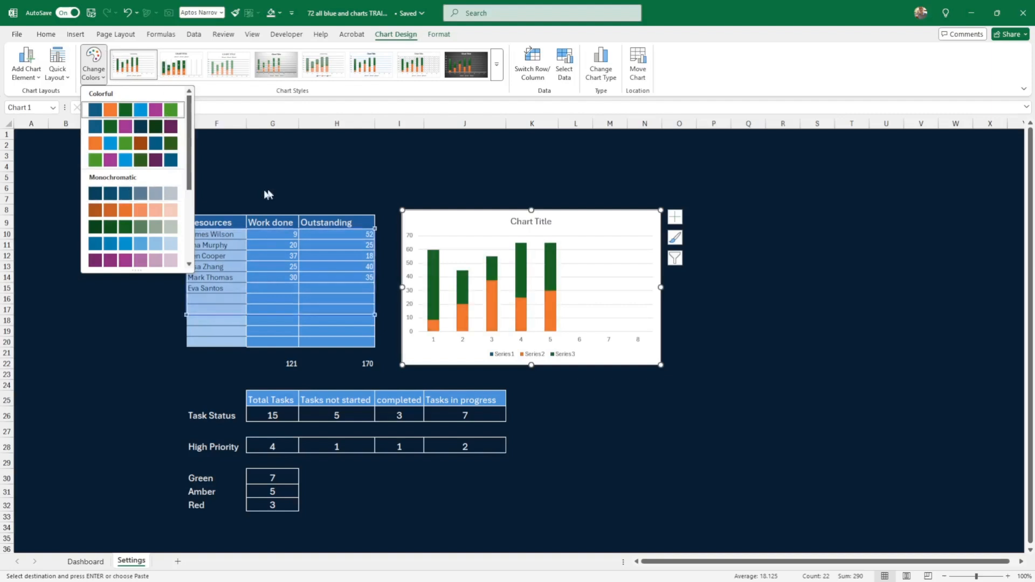
left_click(561, 366)
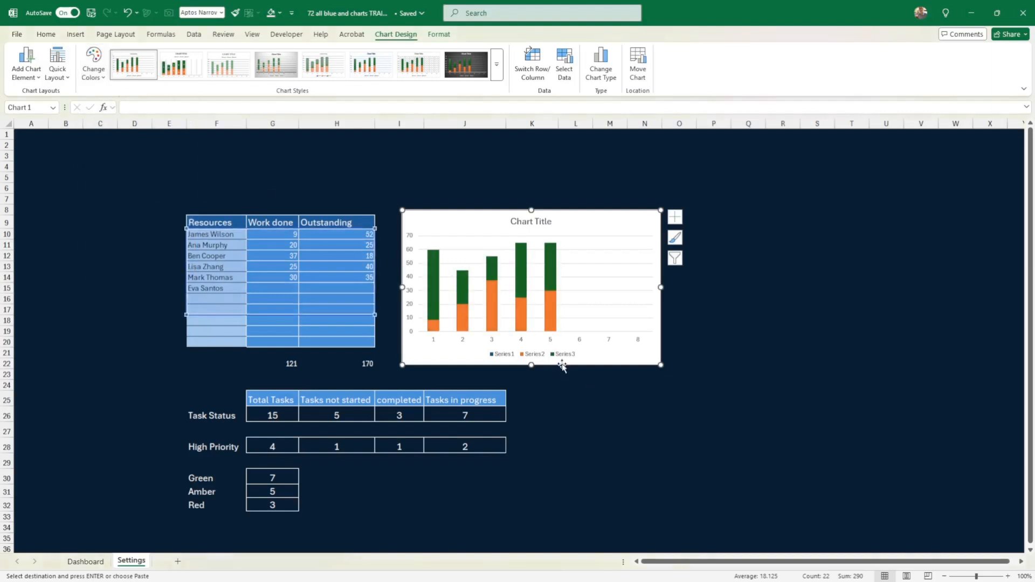
mouse_move(435, 330)
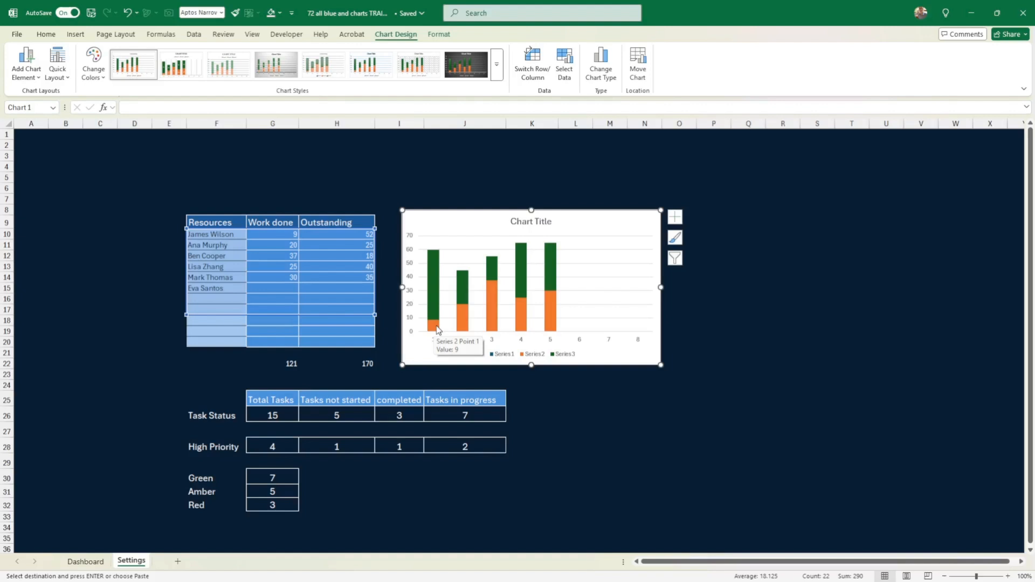
left_click(467, 325)
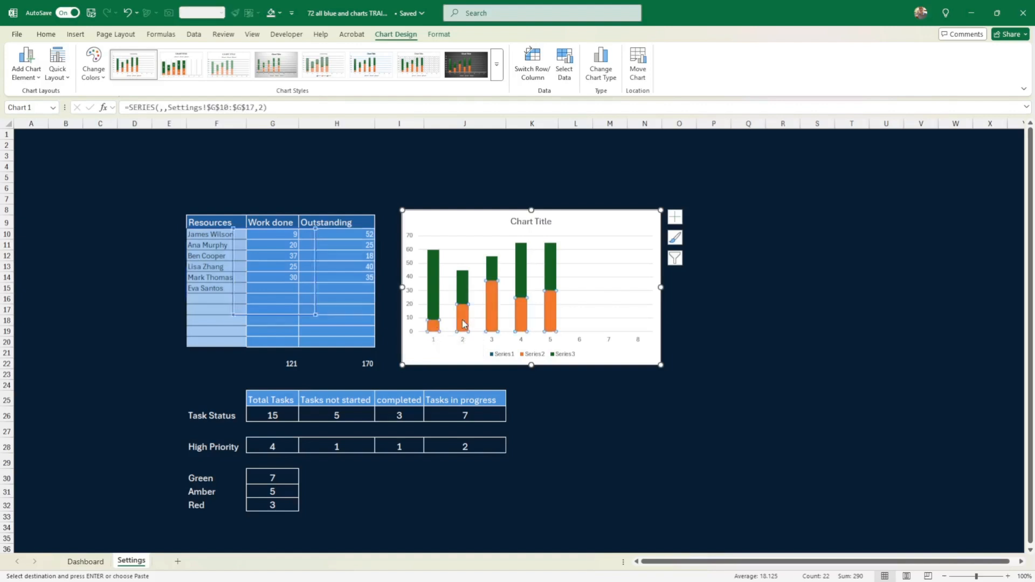
left_click(45, 34)
left_click(196, 73)
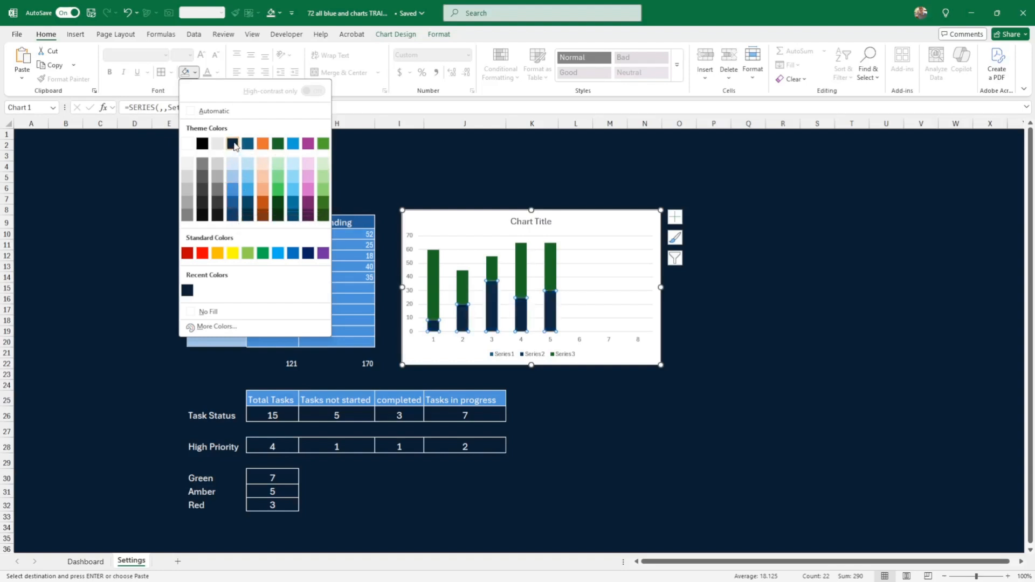
left_click(232, 201)
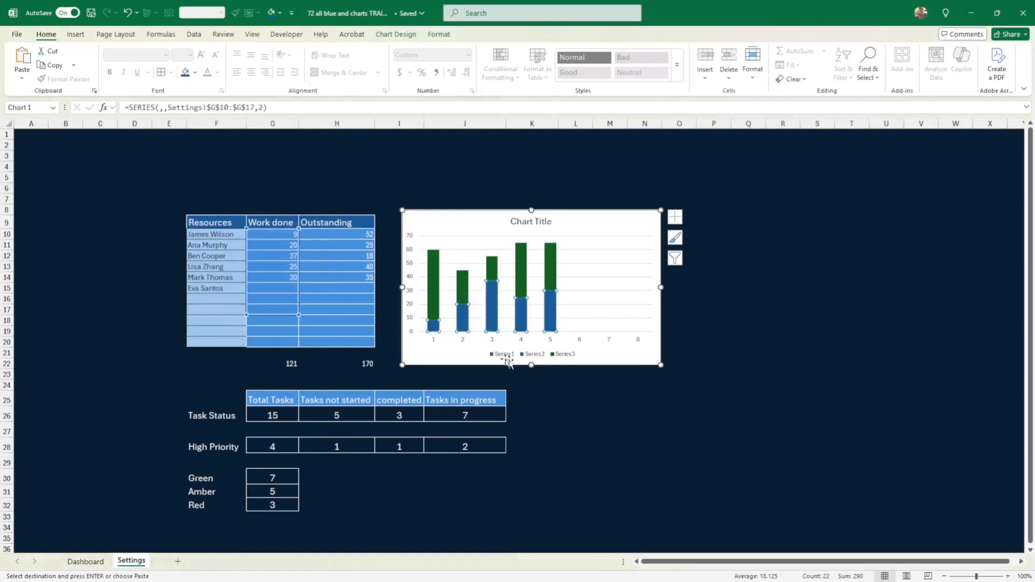
Give the Work done series in the chart a white outline
left_click(439, 34)
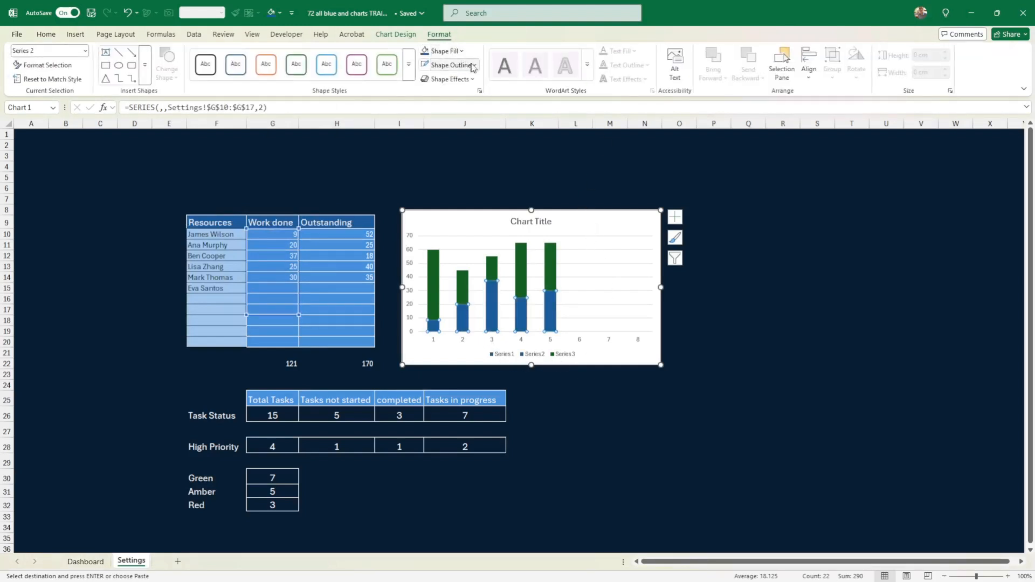
left_click(474, 64)
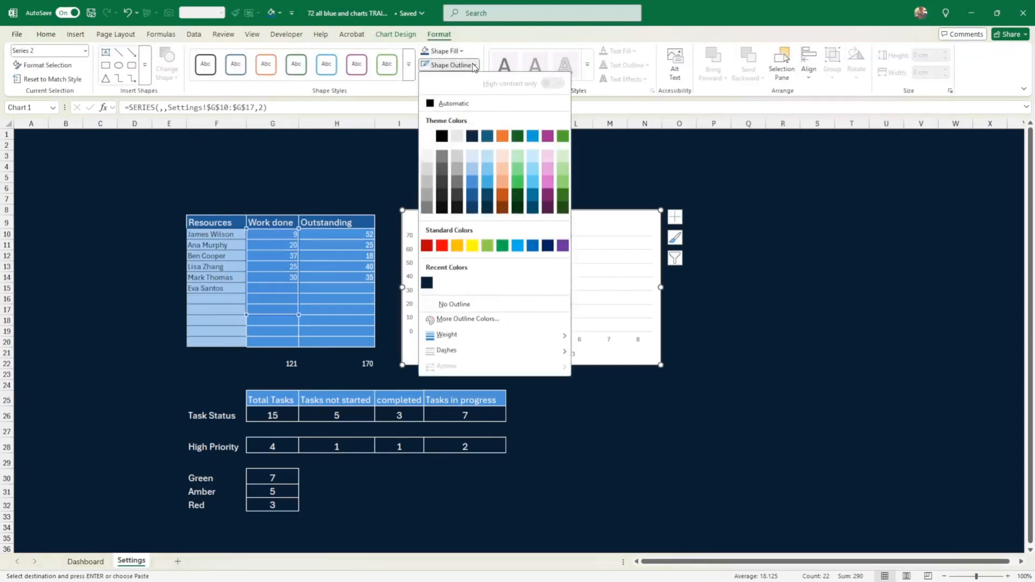
left_click(427, 138)
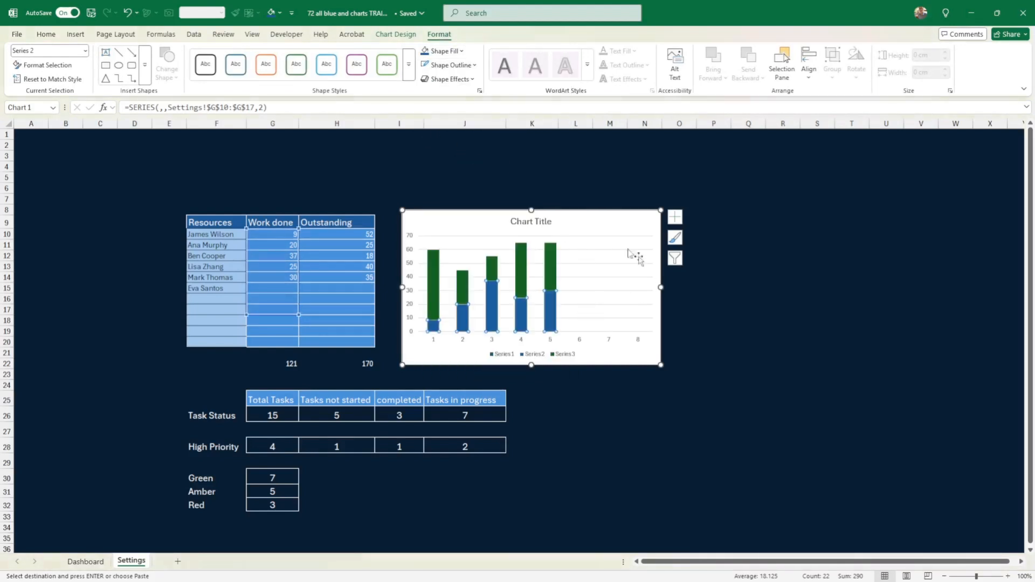
left_click(575, 316)
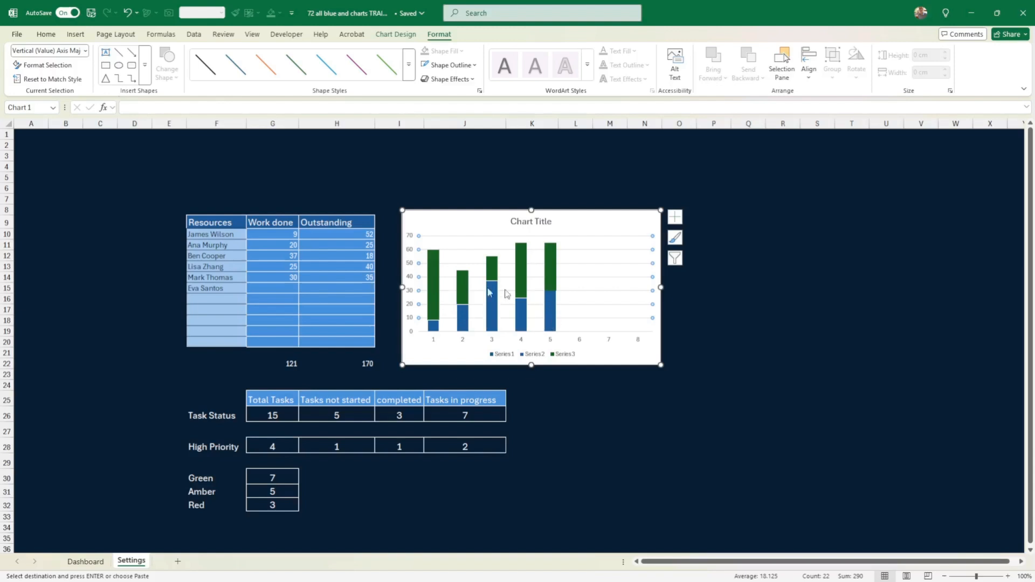
Fill the chart's Outstanding series, the upper part of the columns, with a light blue theme color
left_click(435, 285)
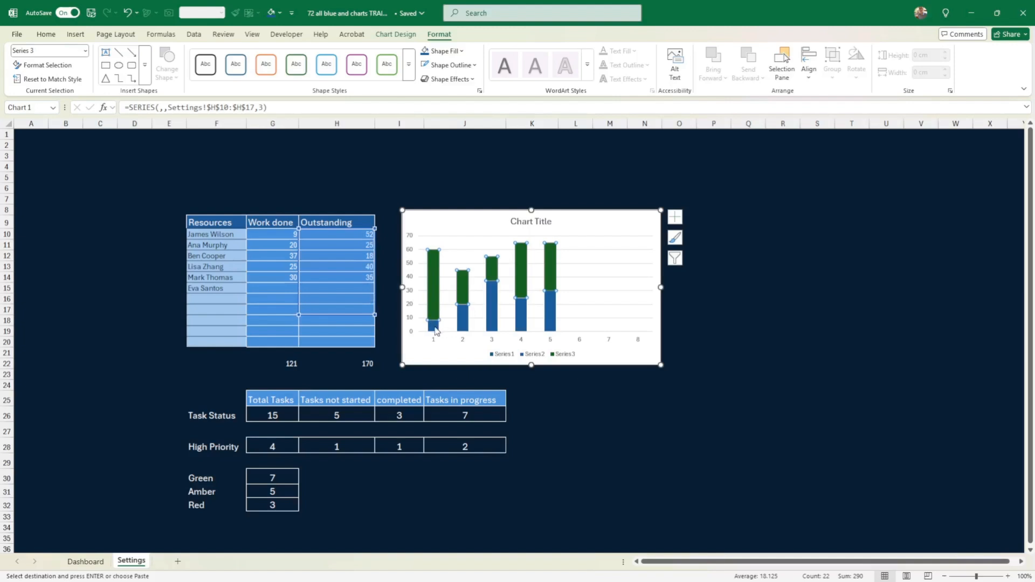
left_click(46, 35)
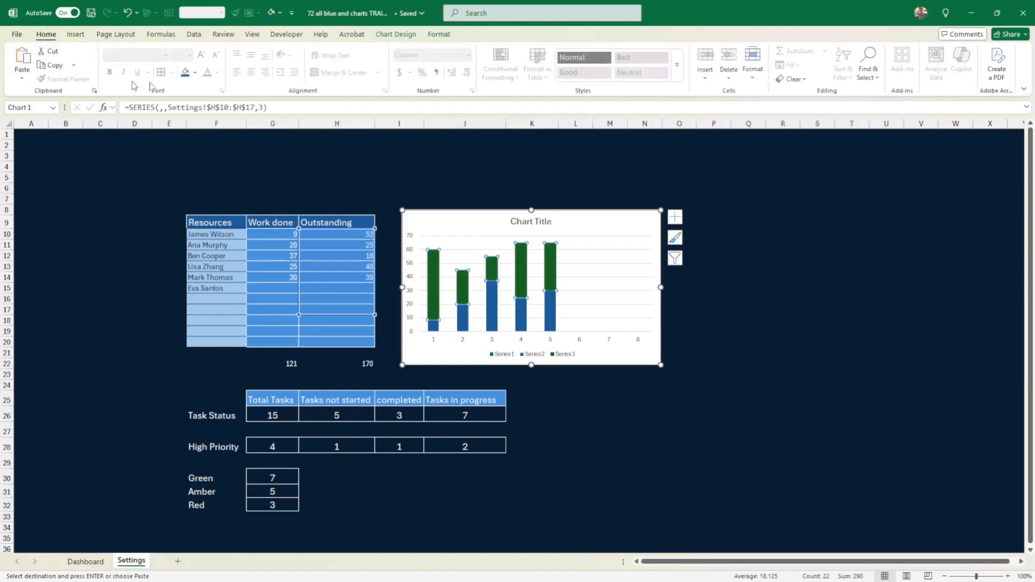
left_click(196, 75)
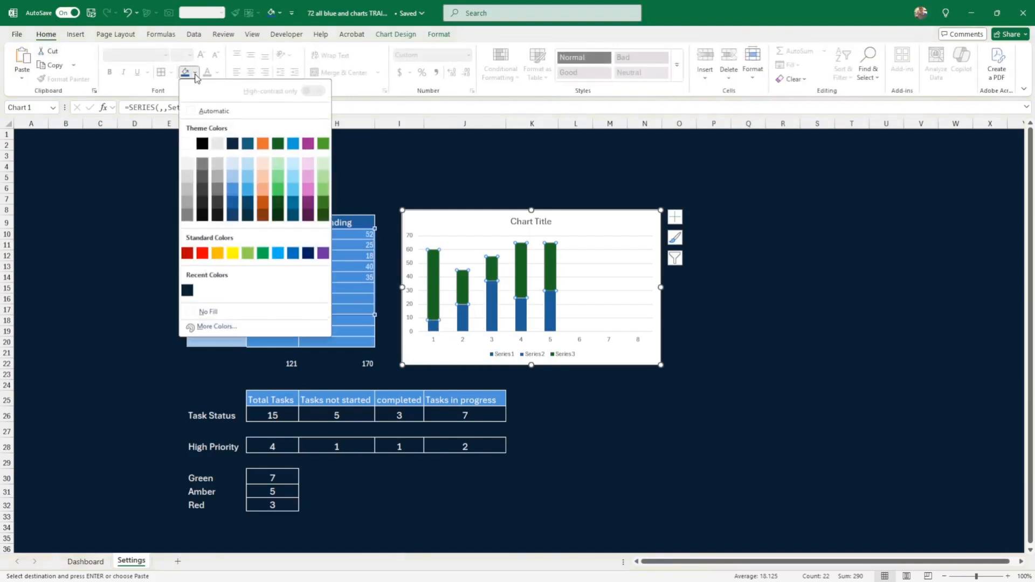
left_click(233, 181)
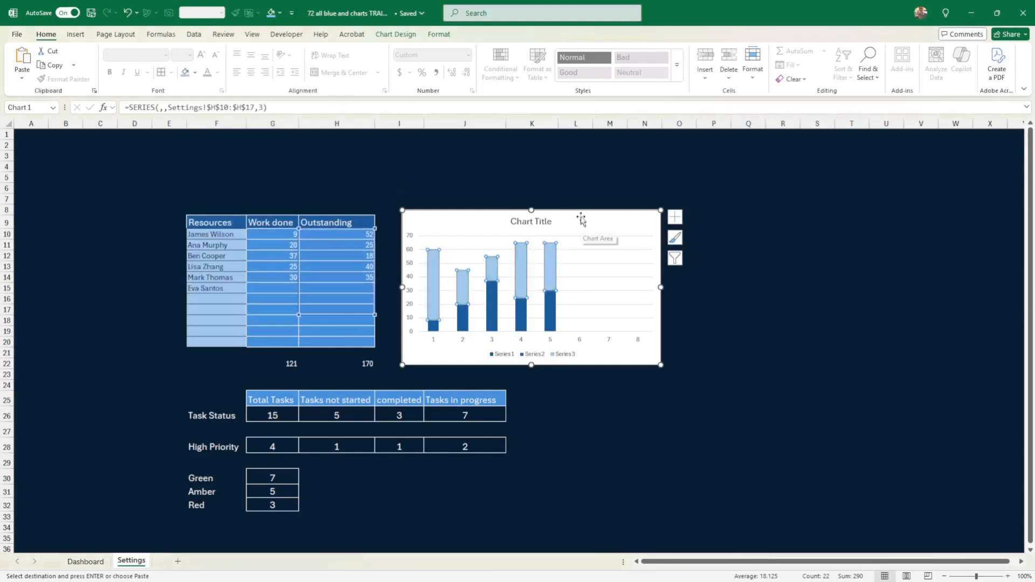
Give the Outstanding series in the chart a white outline and deselect the chart
left_click(435, 35)
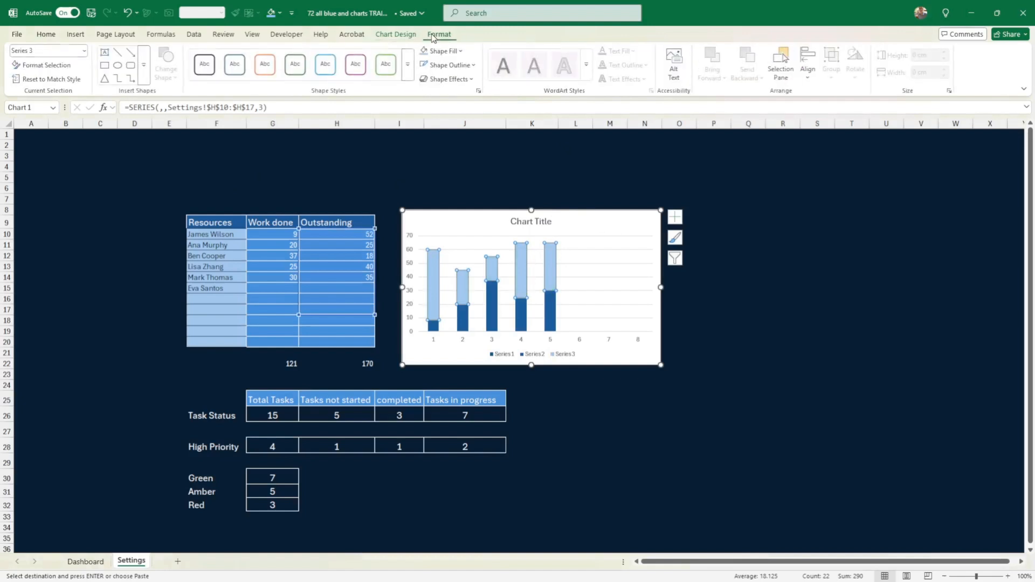
left_click(438, 65)
left_click(430, 137)
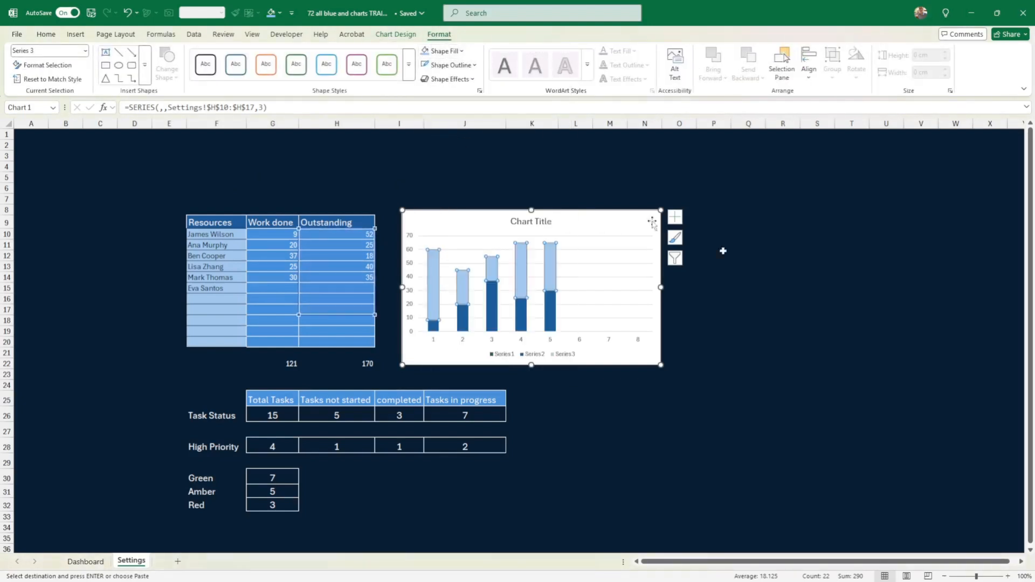
left_click(781, 299)
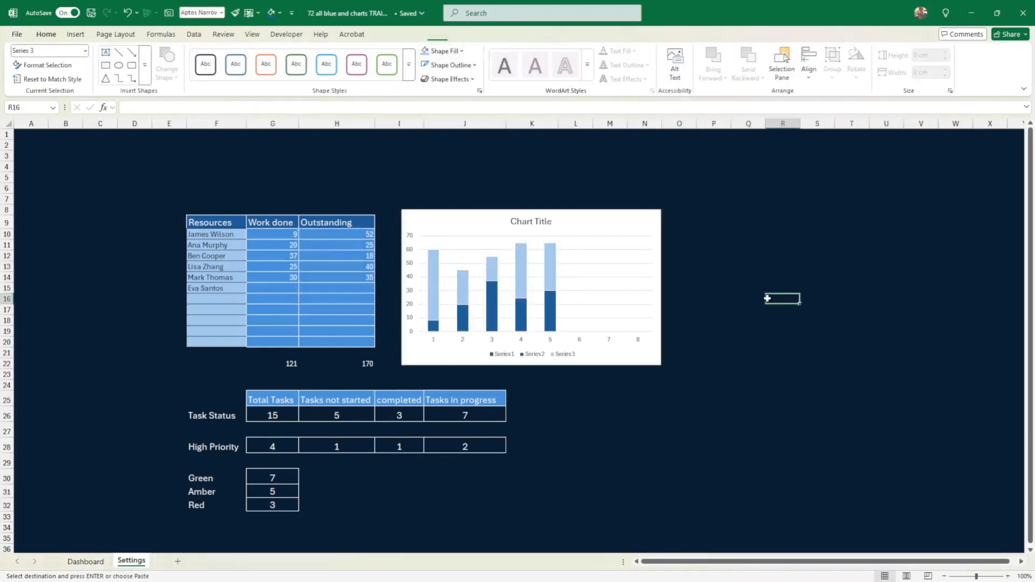
left_click(558, 273)
left_click(713, 298)
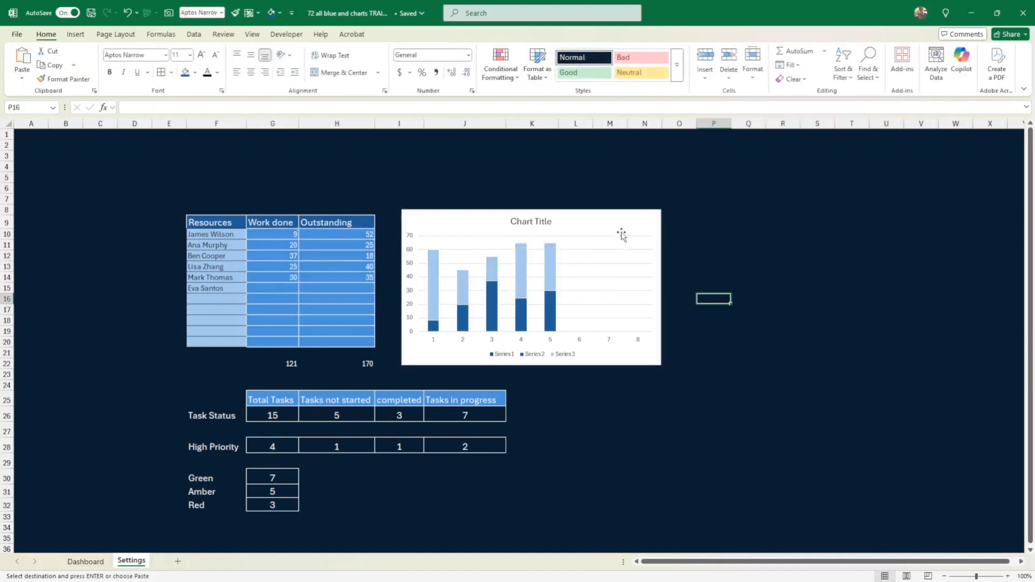
Set the chart area's fill to No Fill so the dark sheet background shows through
left_click(612, 212)
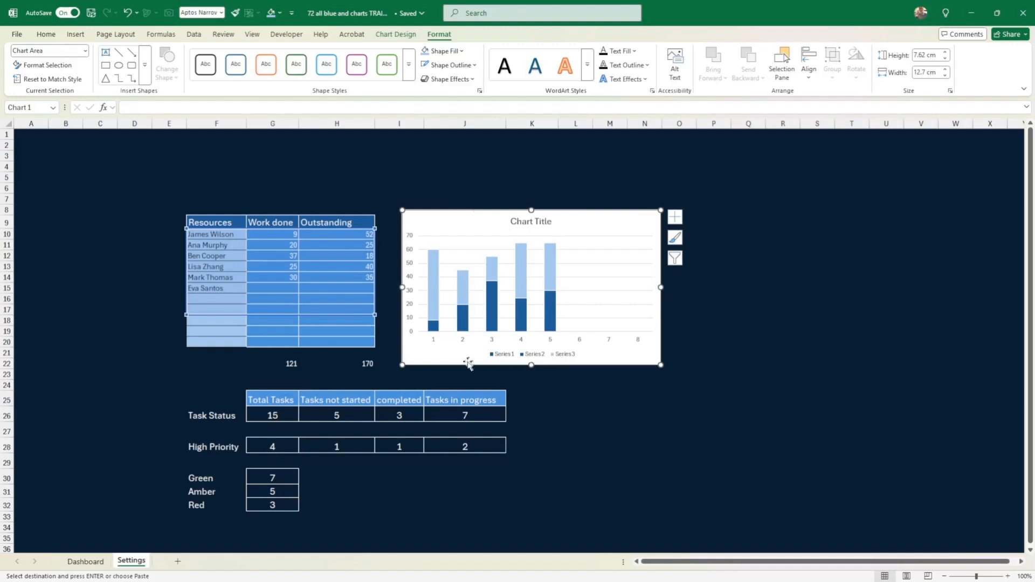
left_click(463, 52)
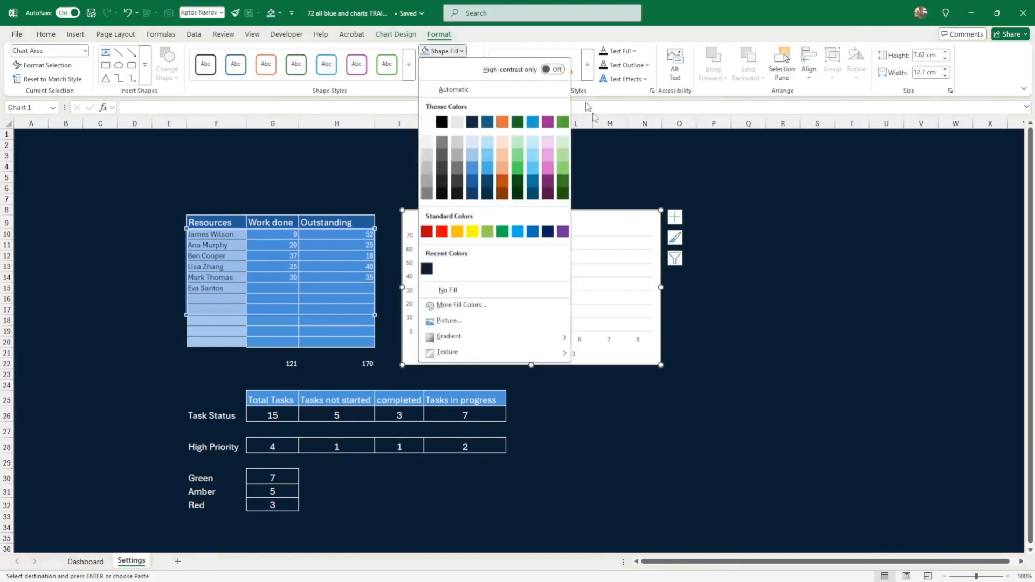
left_click(447, 292)
left_click(769, 321)
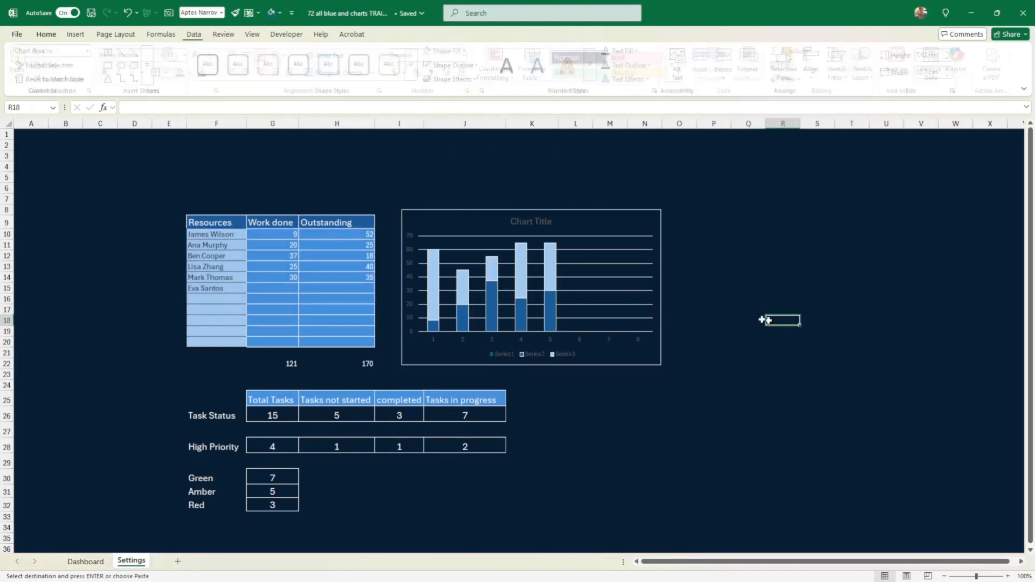
Delete the horizontal gridlines and the legend from the stacked column chart
left_click(624, 291)
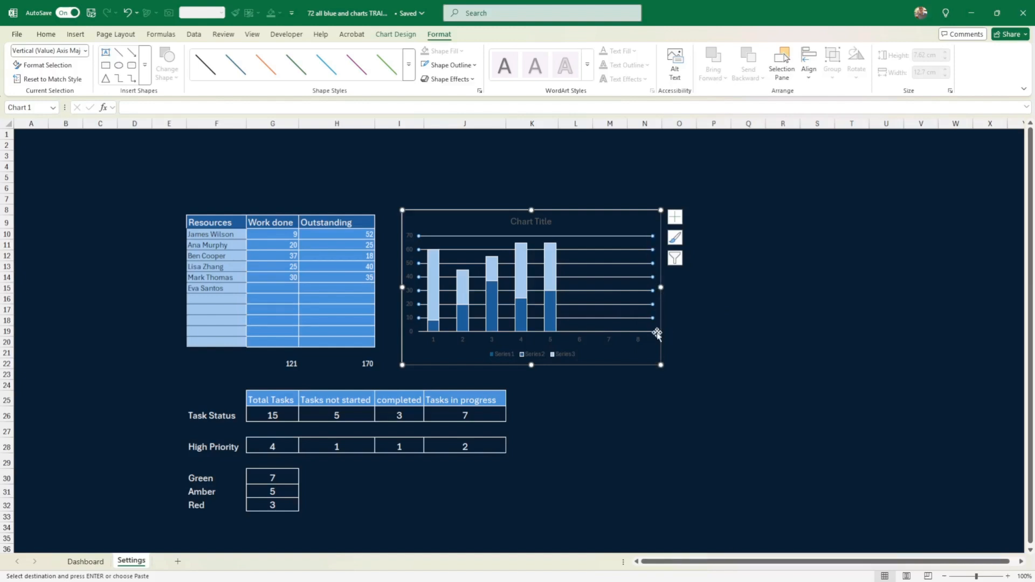
key("Delete")
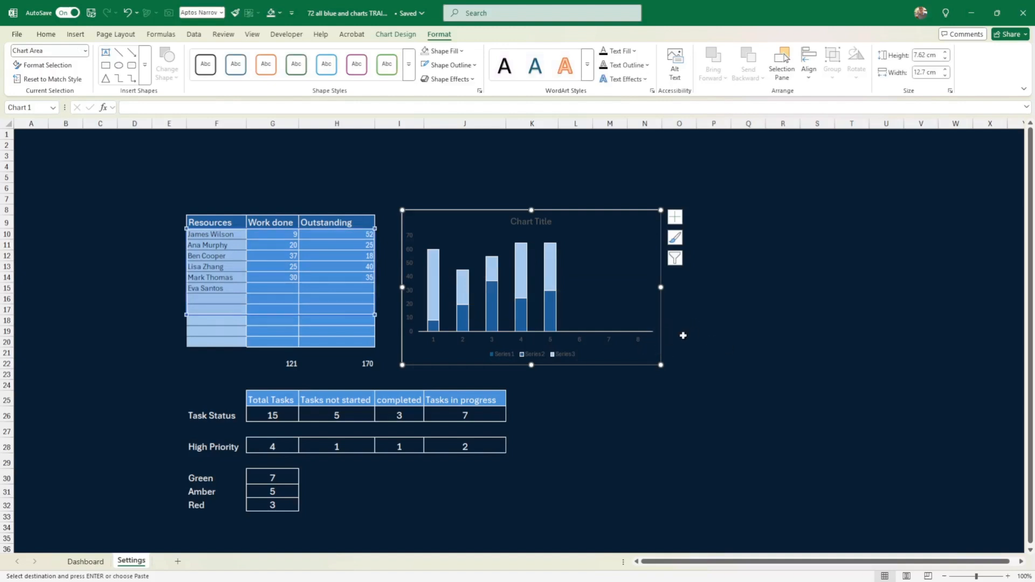
left_click(551, 329)
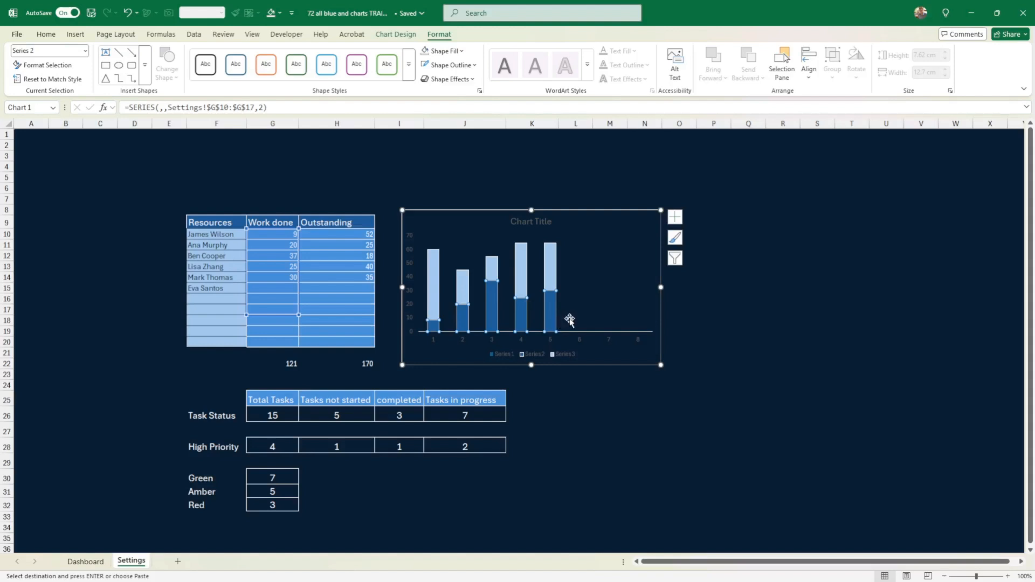
left_click(550, 277)
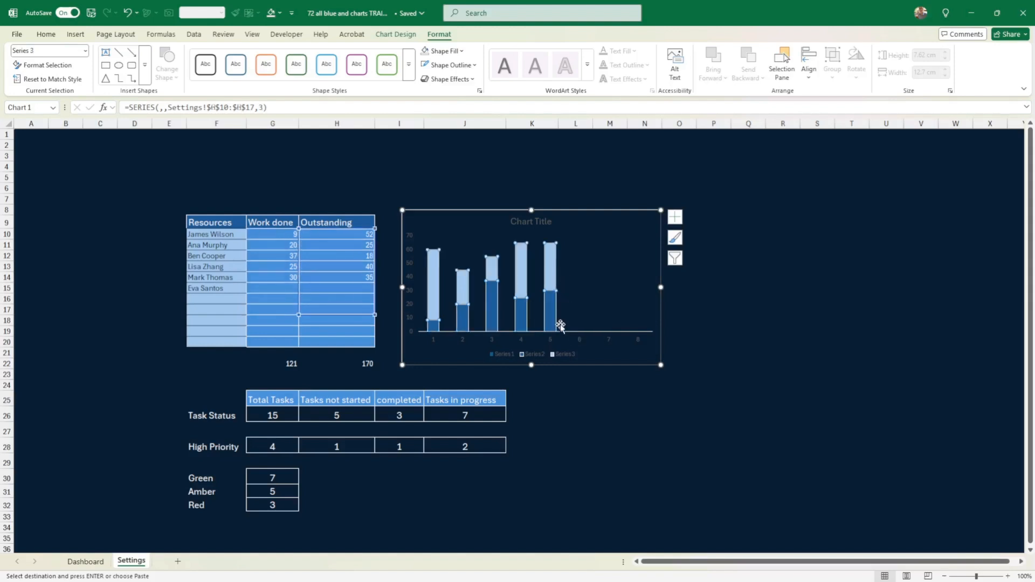
left_click(535, 356)
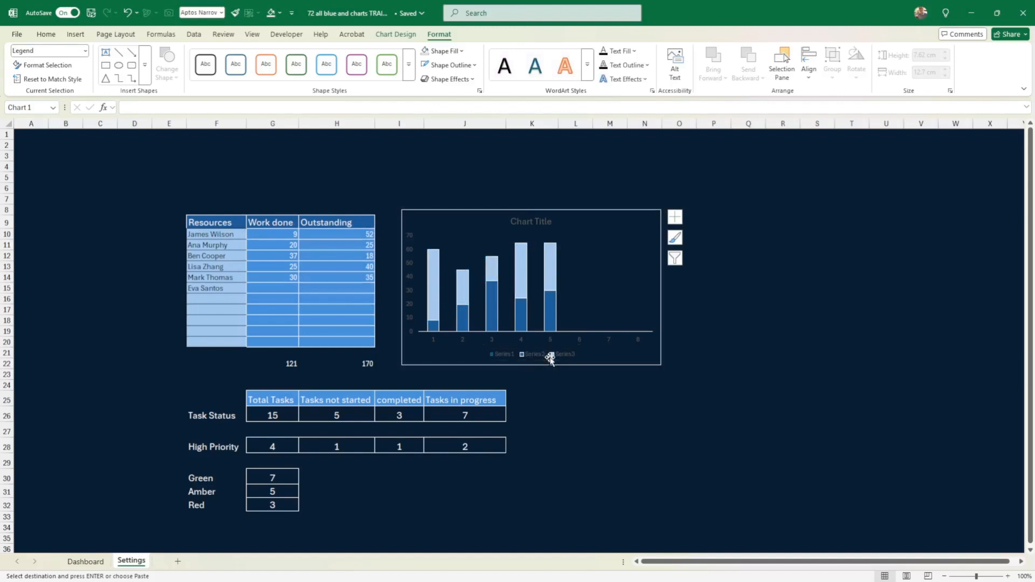
key("Delete")
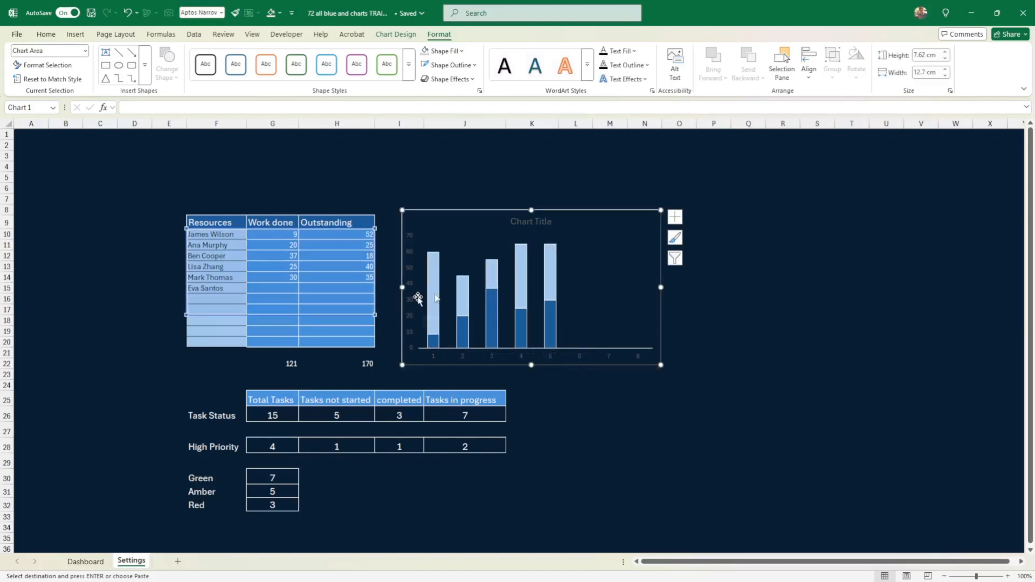
Delete the chart title and move the stacked column chart up about two and a half rows
left_click(537, 221)
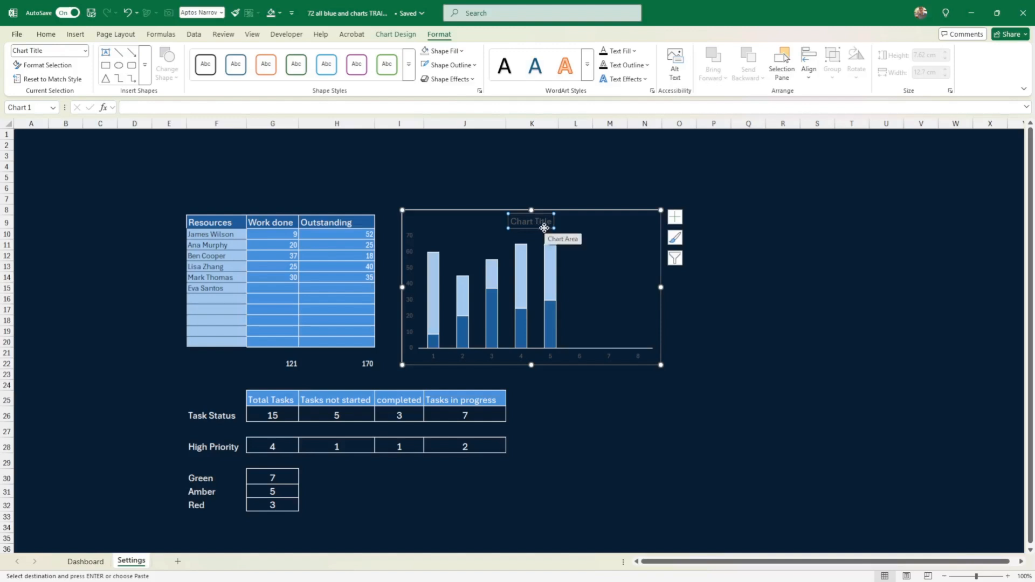
key("Delete")
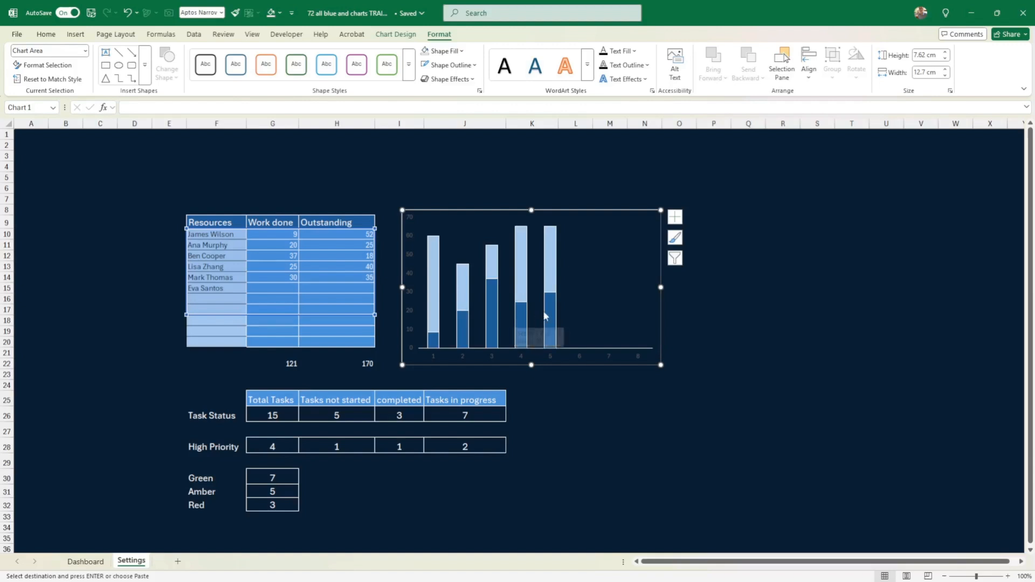
mouse_move(547, 313)
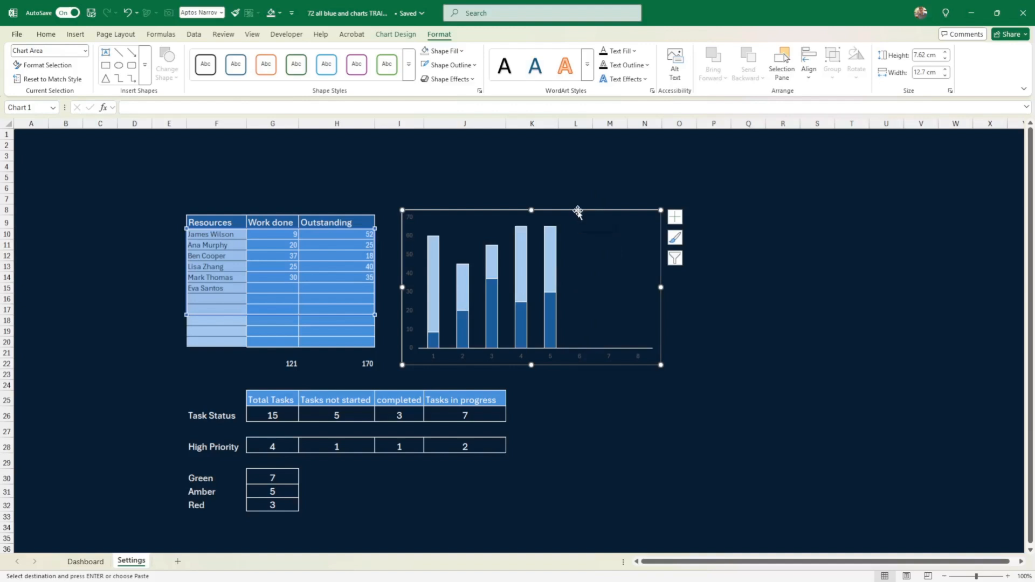
left_click_drag(577, 211, 578, 181)
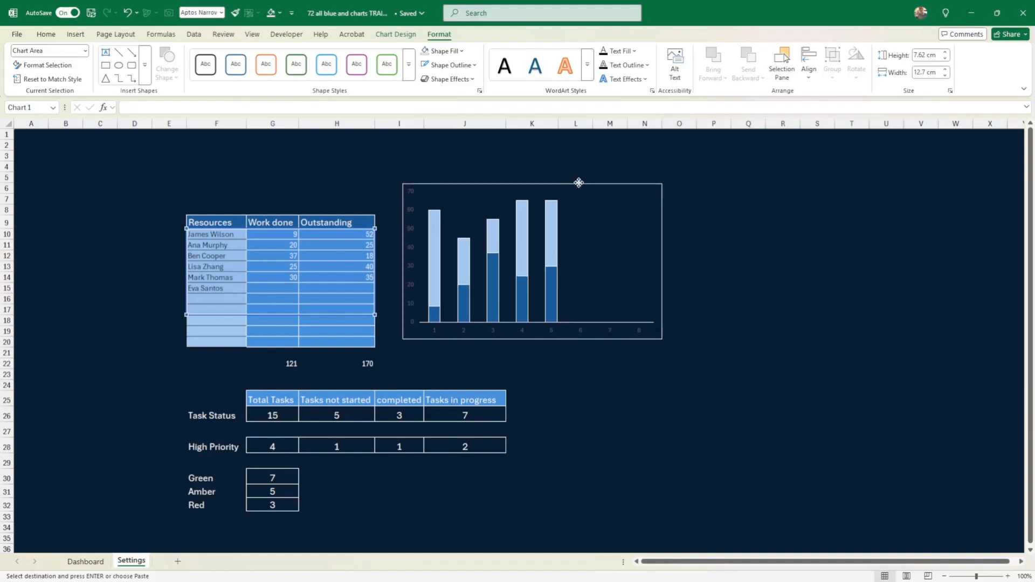
Use the resource names in Settings!$F$10:$F$17 as category labels by adding that range to the Work done series formula
left_click(550, 292)
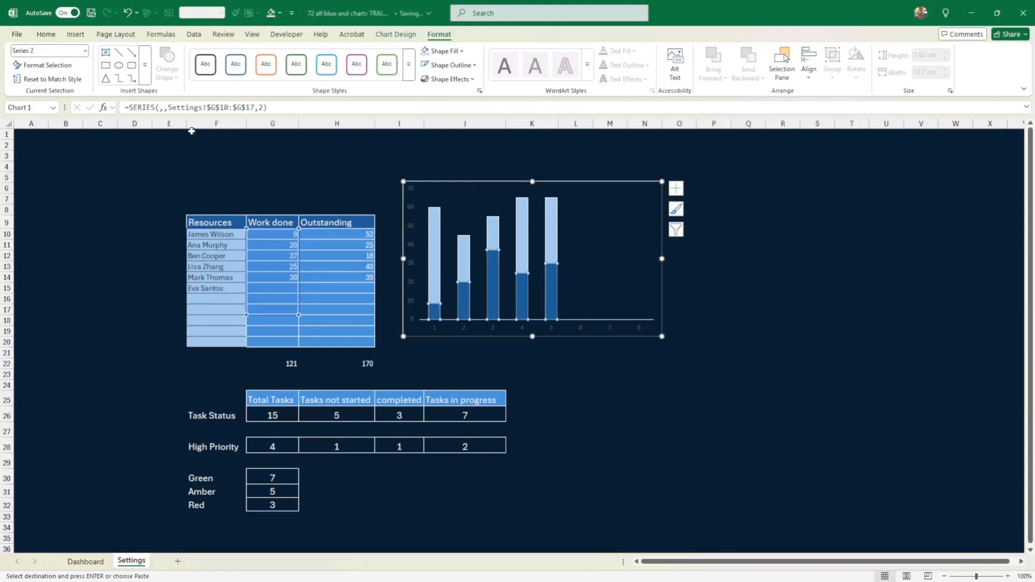
left_click(160, 107)
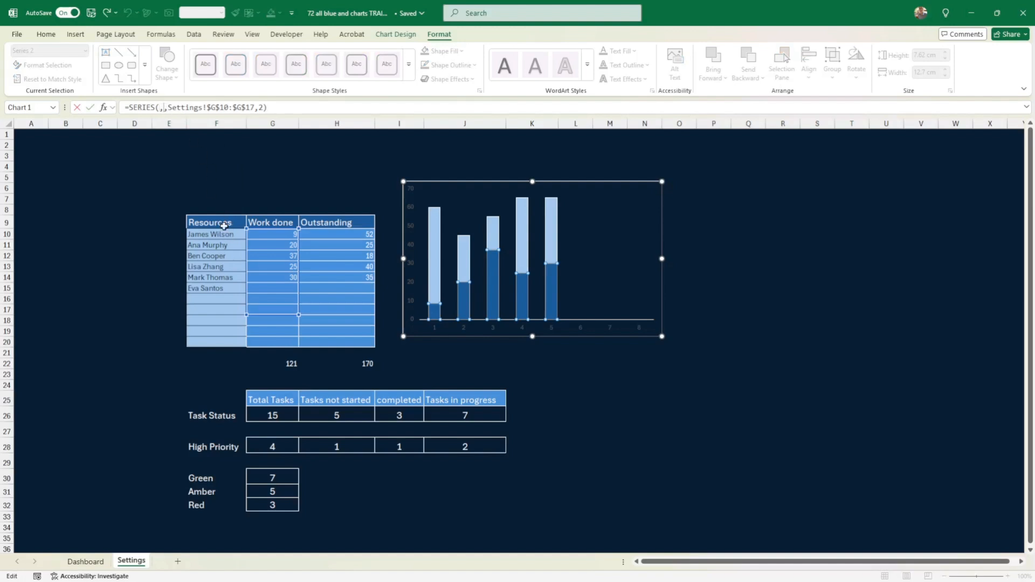
left_click_drag(225, 233, 226, 310)
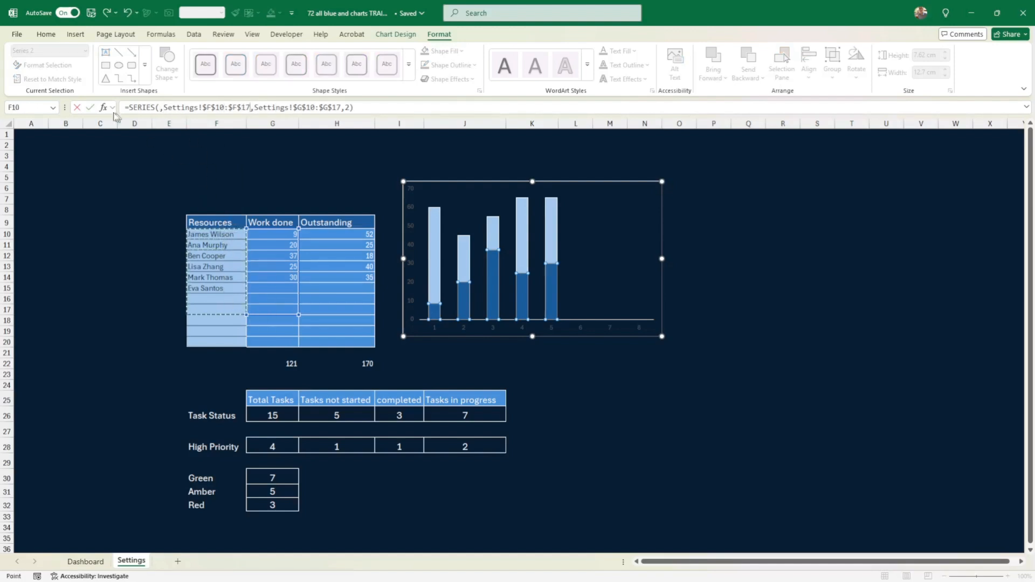
left_click(90, 107)
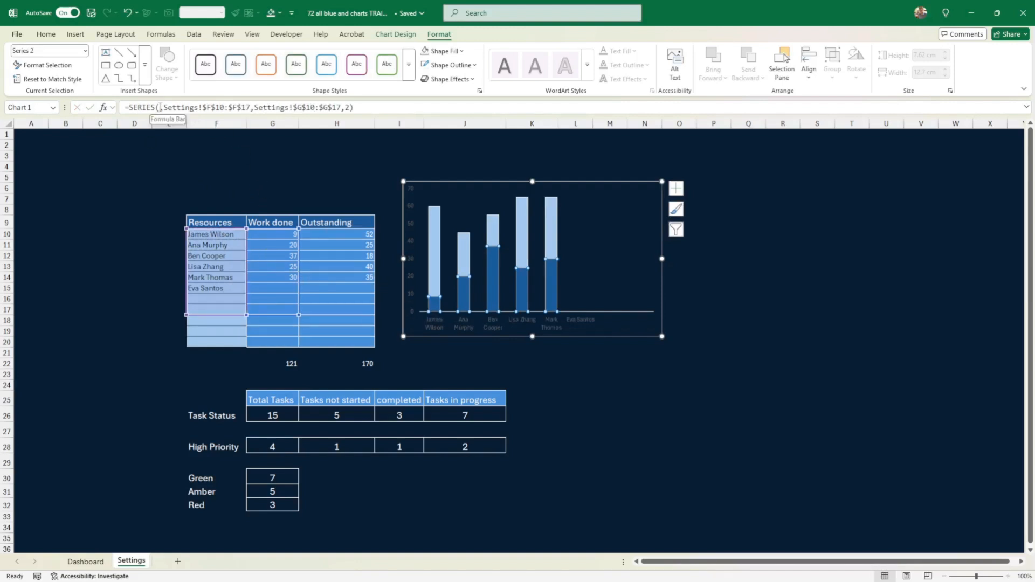
left_click_drag(164, 107, 243, 107)
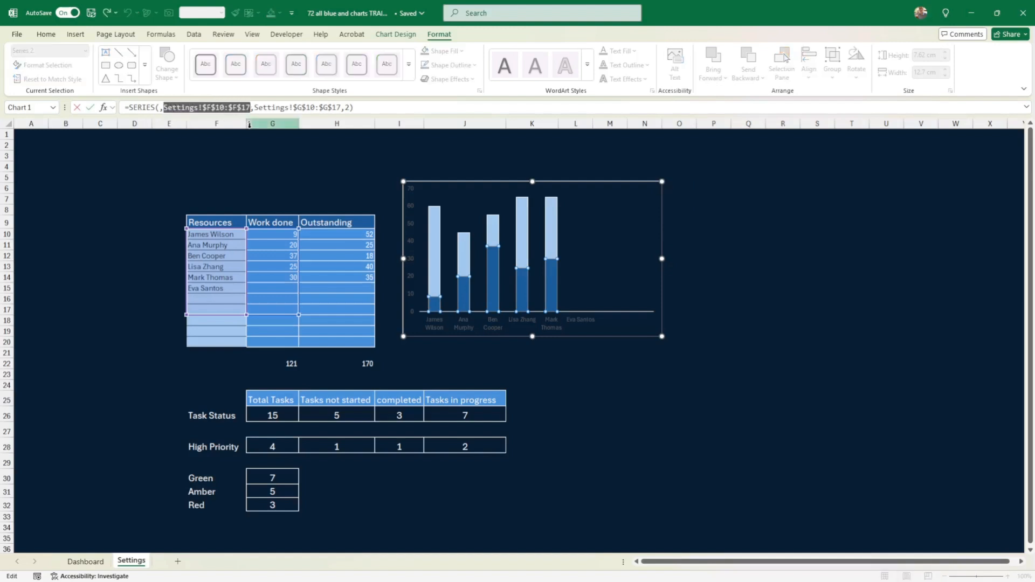
left_click(637, 371)
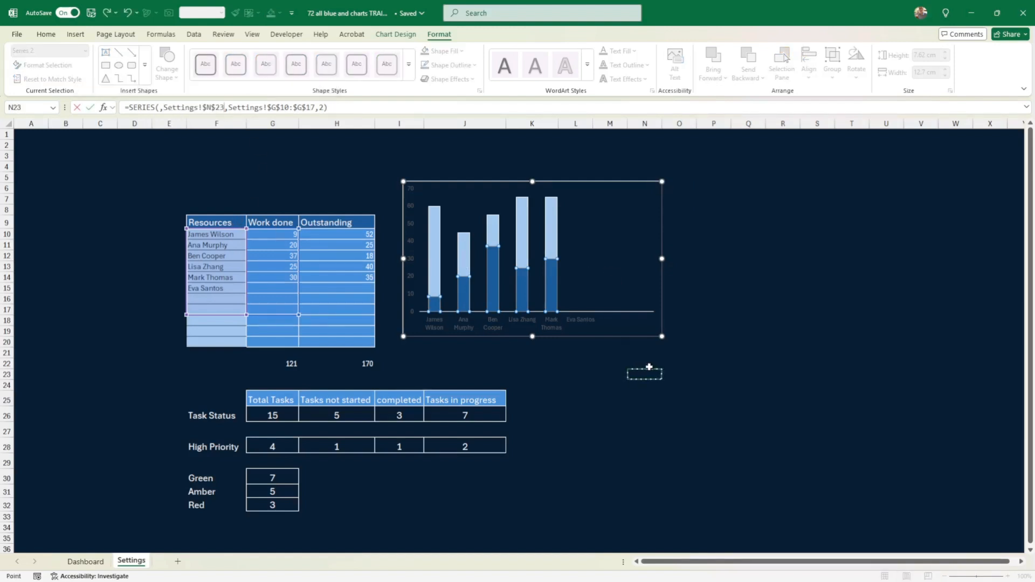
left_click(78, 109)
left_click(136, 276)
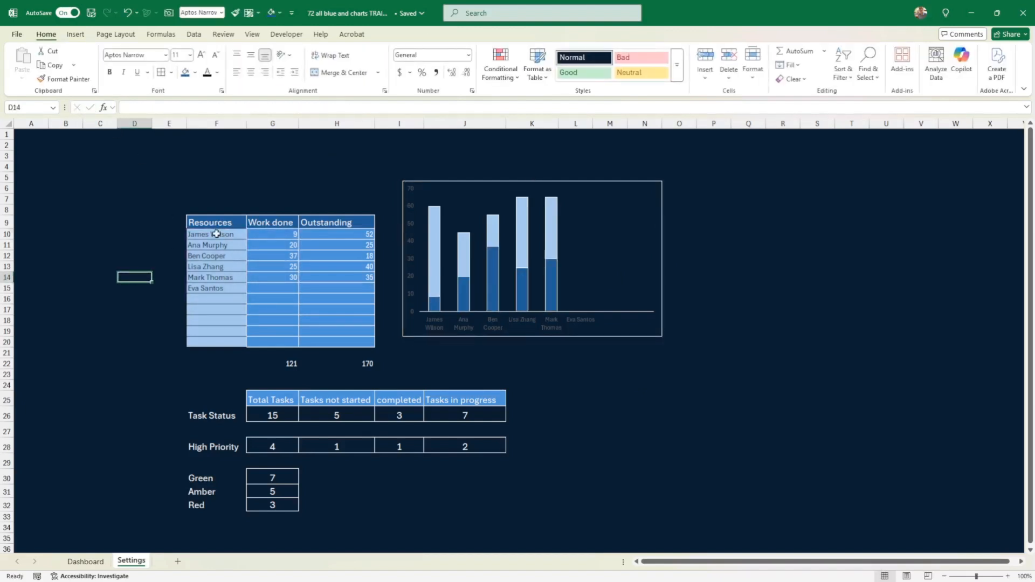
Insert a trial 2-D stacked column chart from F10:H16 and delete its horizontal axis
left_click_drag(217, 234, 342, 298)
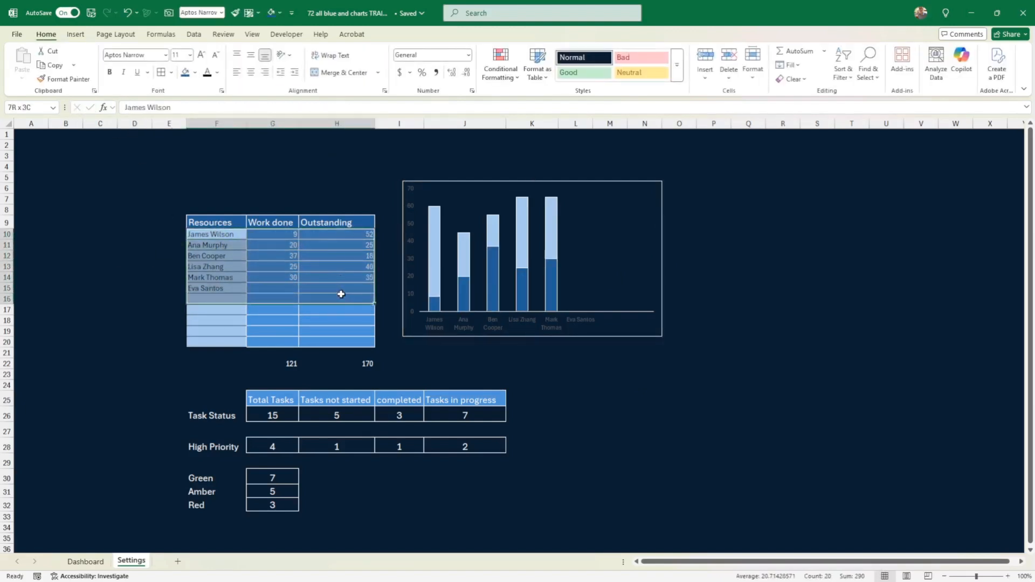
left_click(76, 34)
left_click(385, 51)
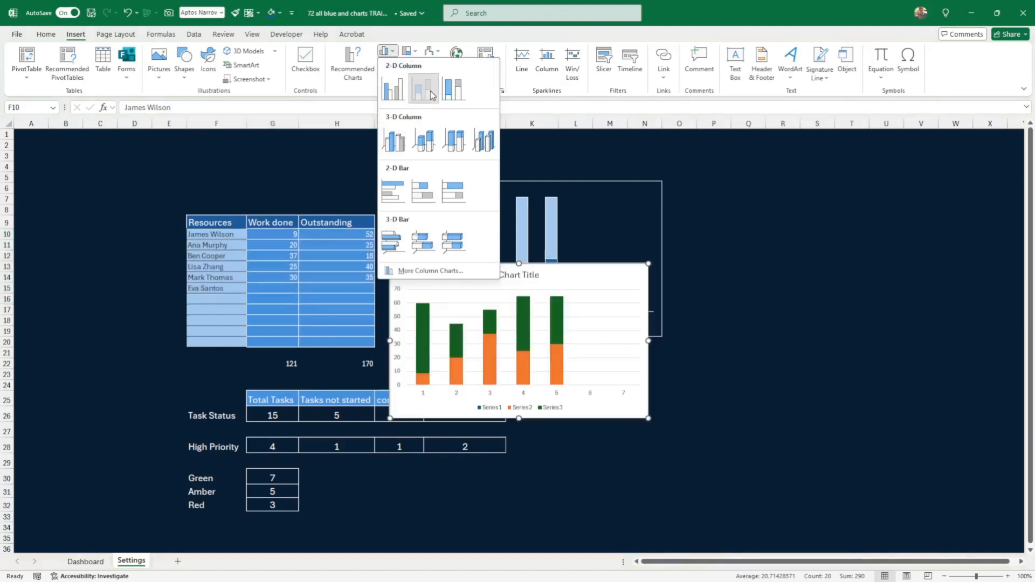
left_click(431, 94)
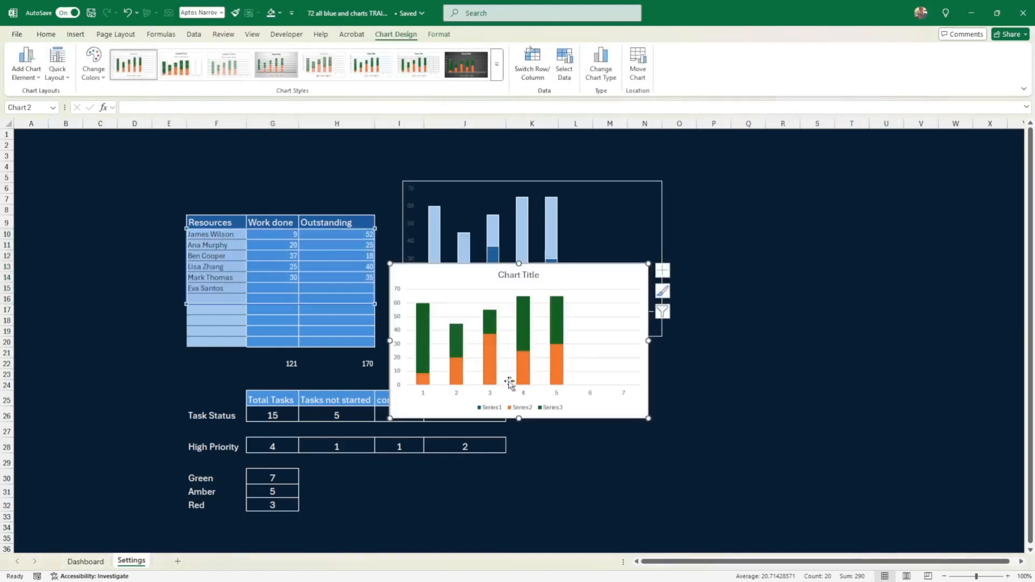
left_click(489, 397)
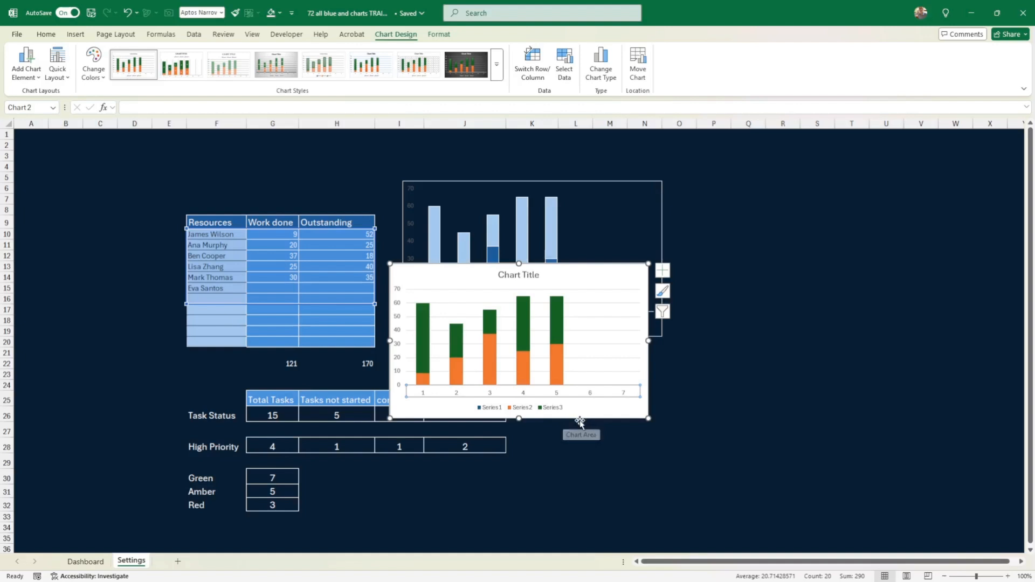
key("Delete")
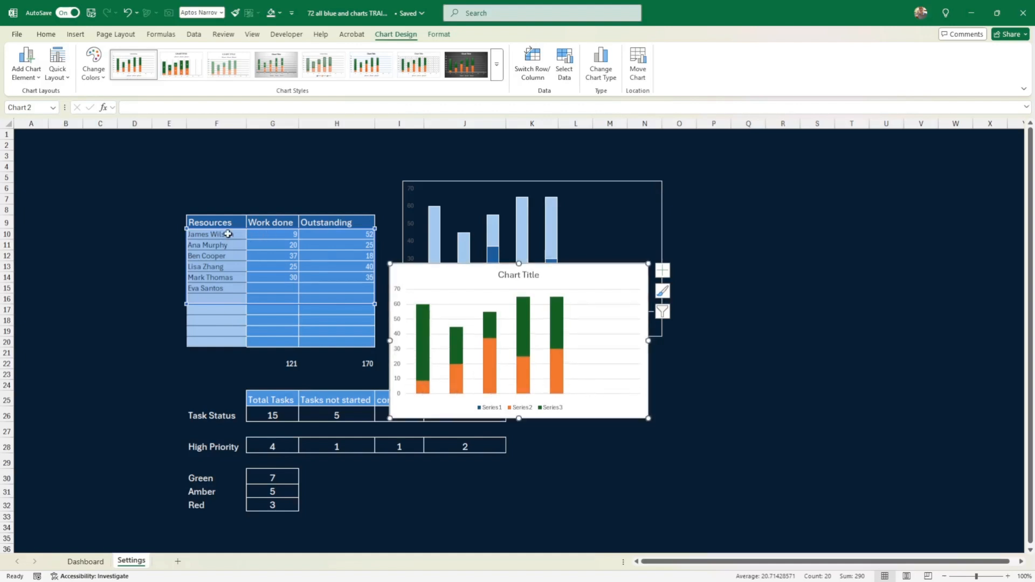
Insert another trial stacked column chart from F10:H15 and delete both trial charts
left_click_drag(227, 234, 334, 289)
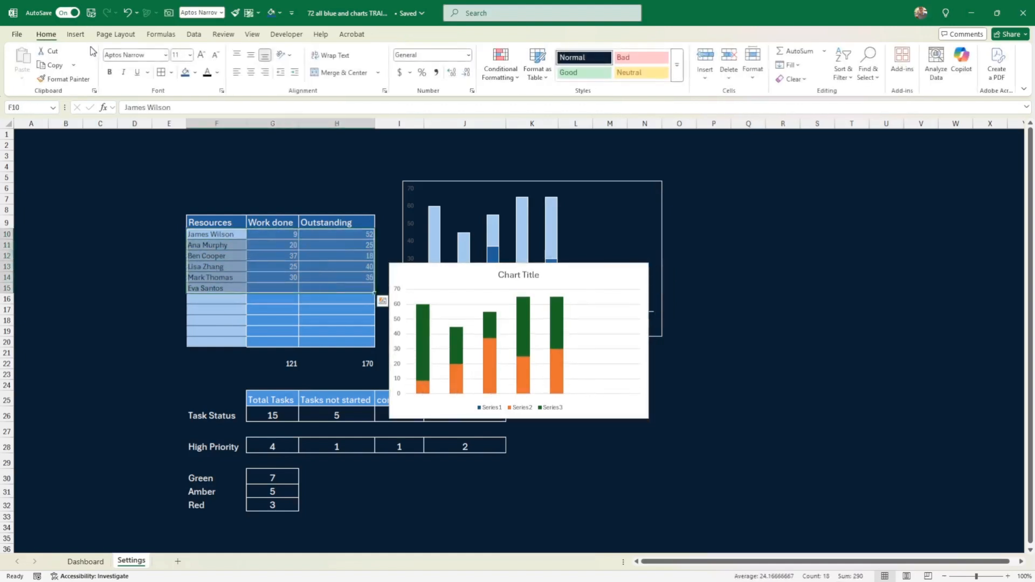
left_click(76, 33)
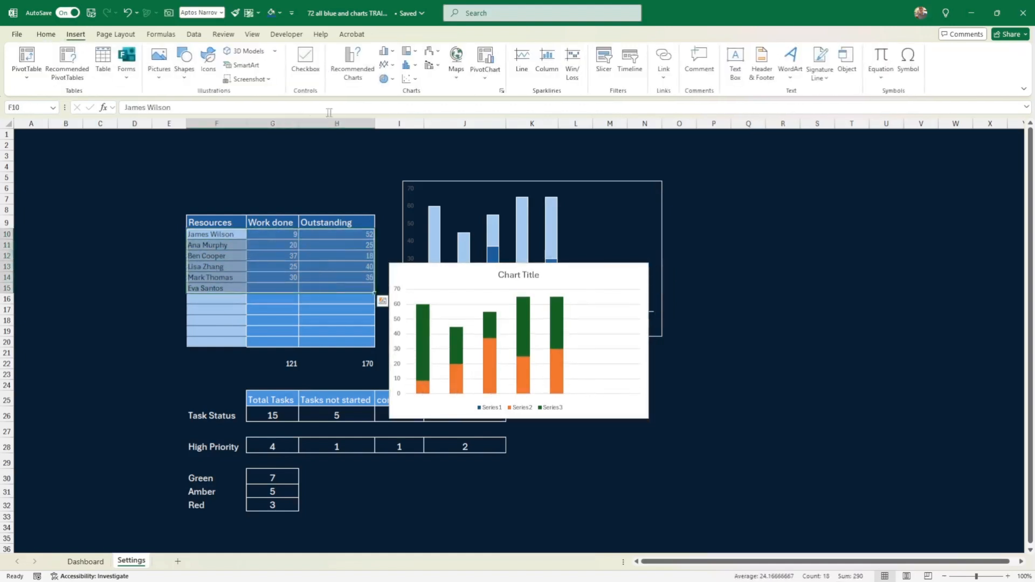
left_click(390, 51)
left_click(424, 89)
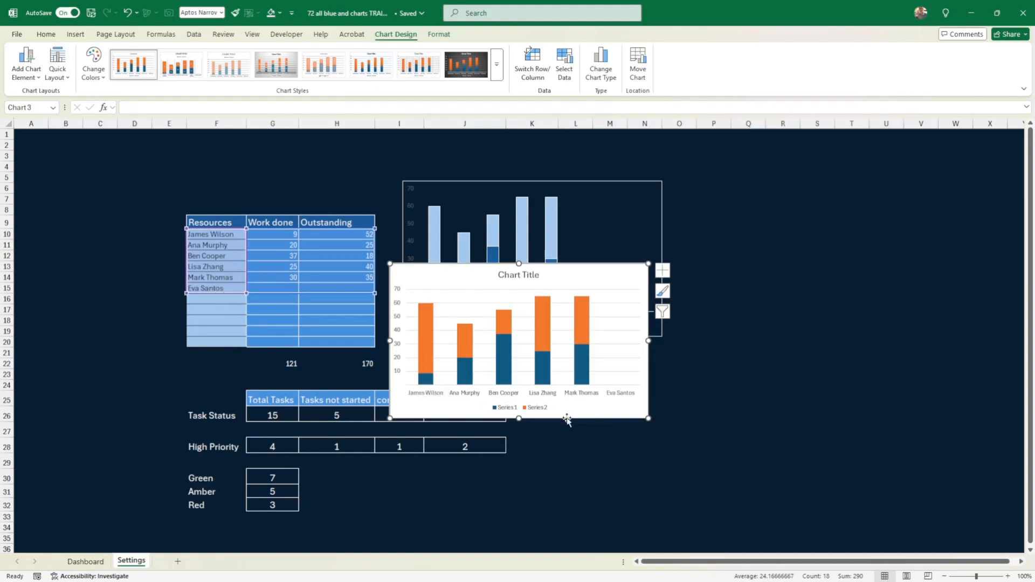
key("Delete")
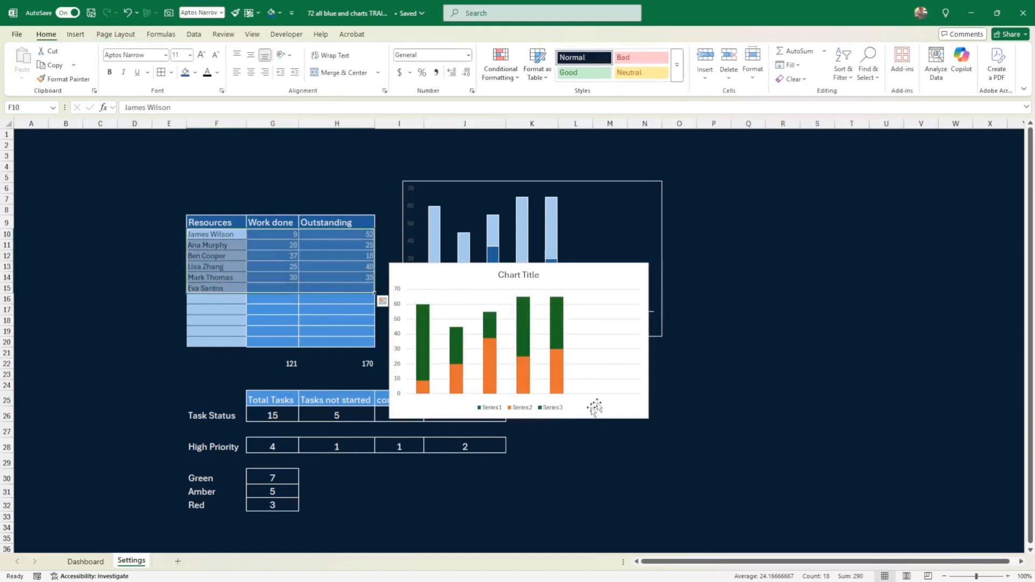
left_click(562, 420)
key("Delete")
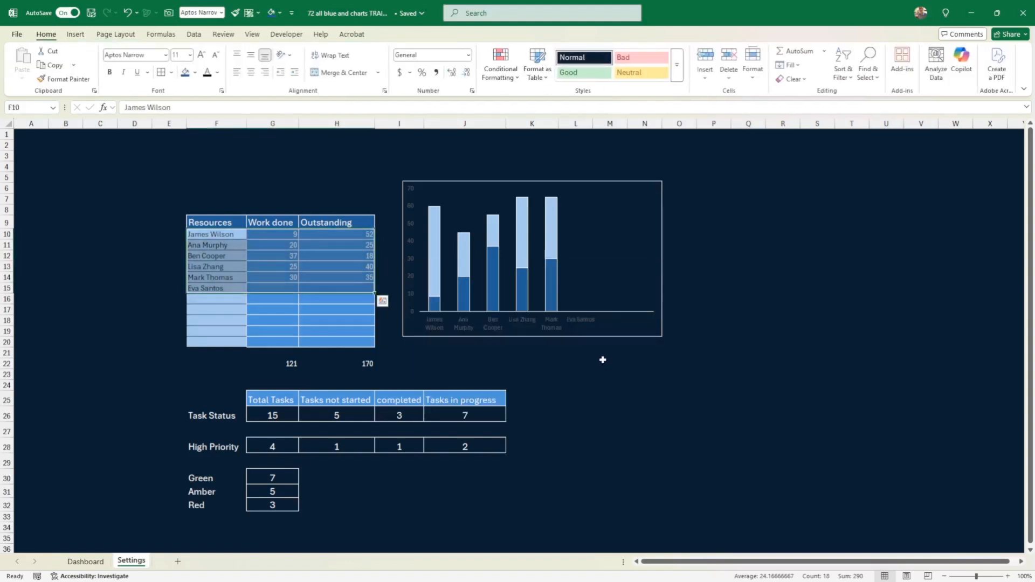
Set the font color of the blue chart's horizontal axis labels to white
left_click(551, 318)
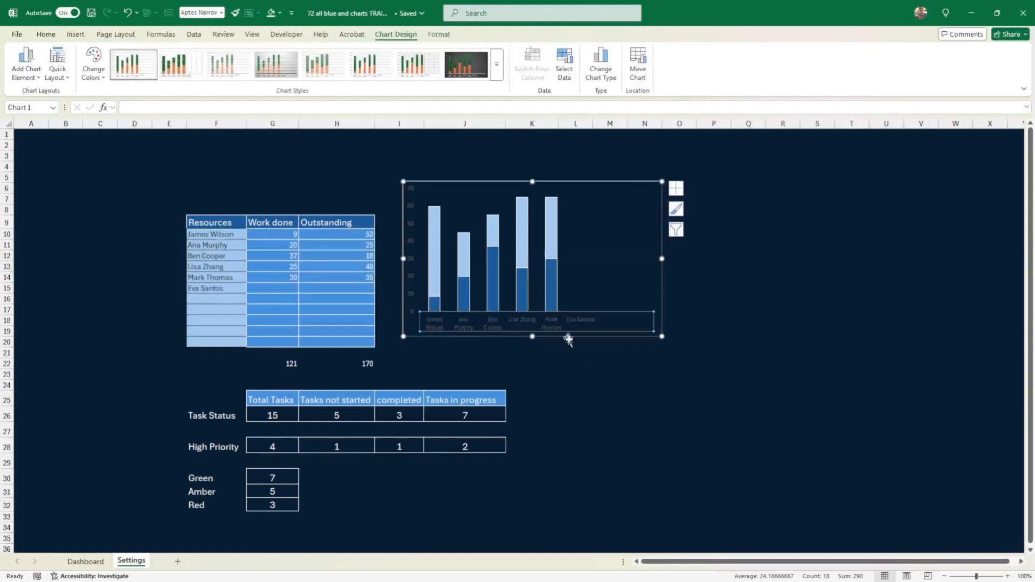
left_click(610, 374)
left_click(552, 319)
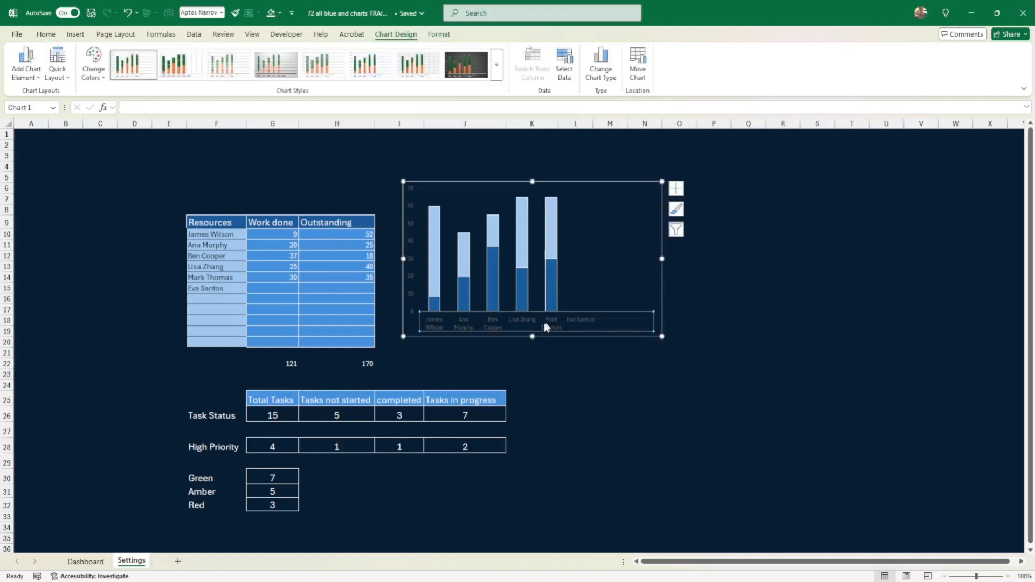
left_click(46, 34)
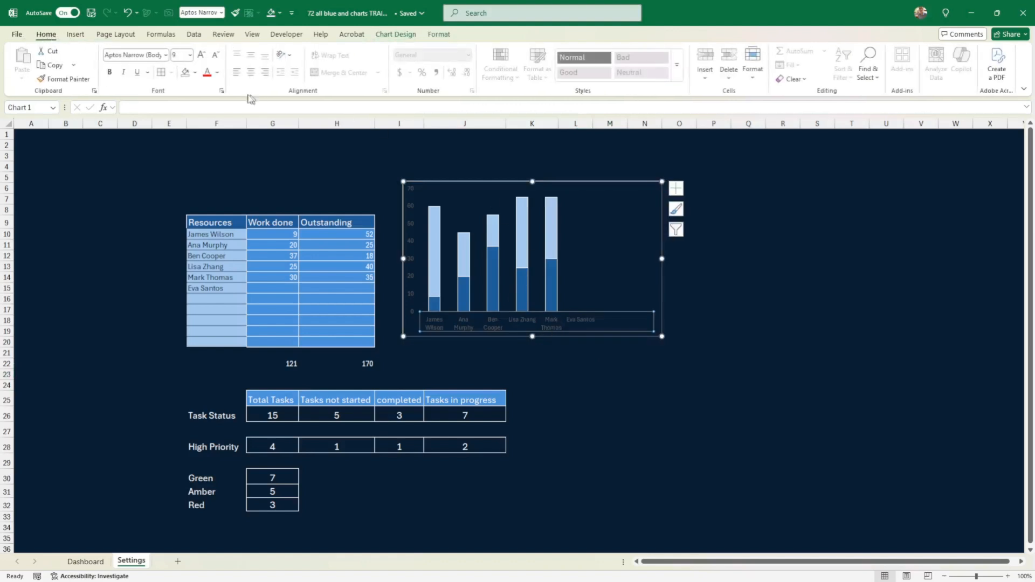
left_click(218, 74)
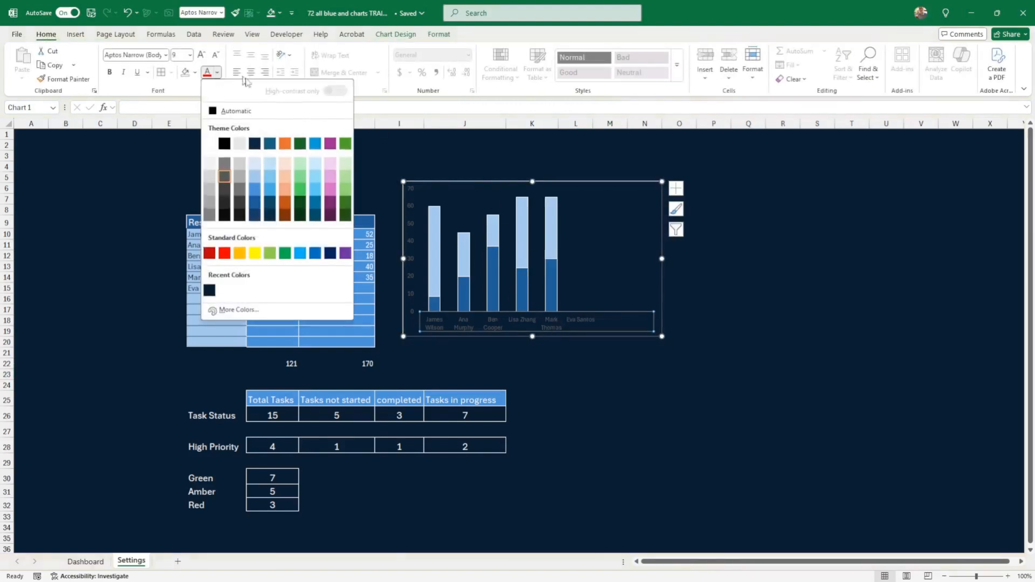
left_click(211, 144)
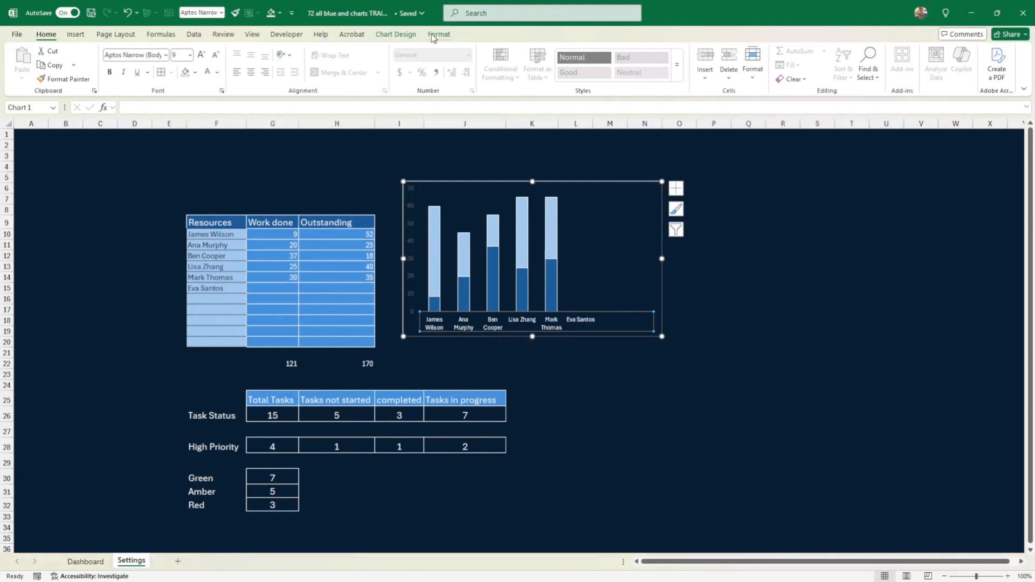
Angle the resource names on the chart's horizontal axis counterclockwise and deselect the chart
left_click(294, 57)
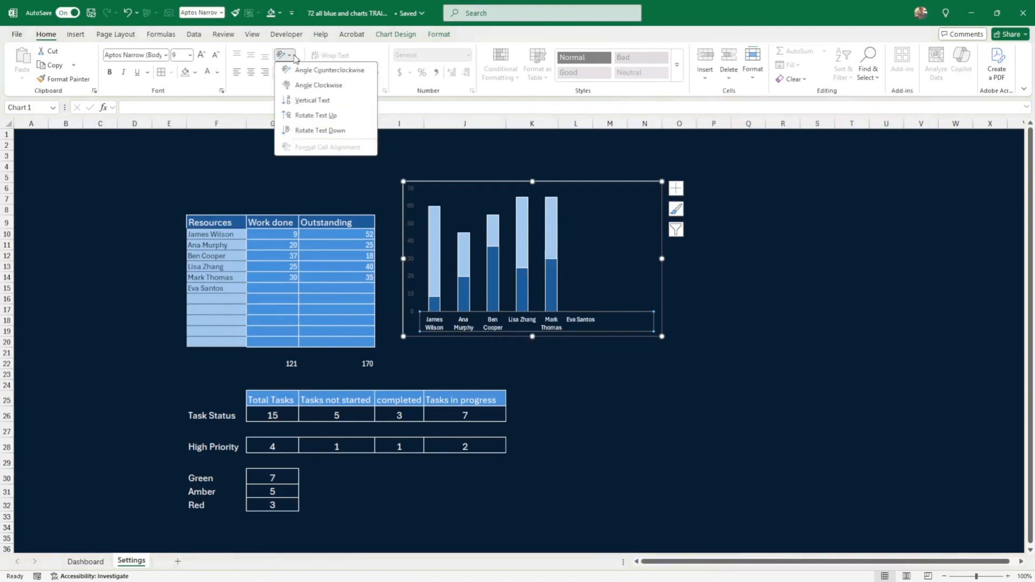
left_click(251, 93)
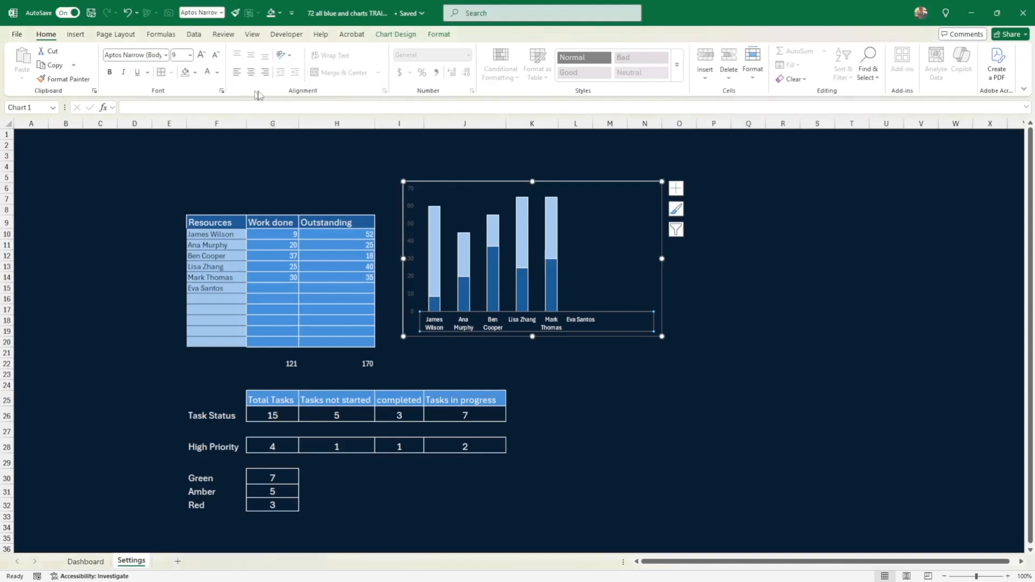
left_click(292, 56)
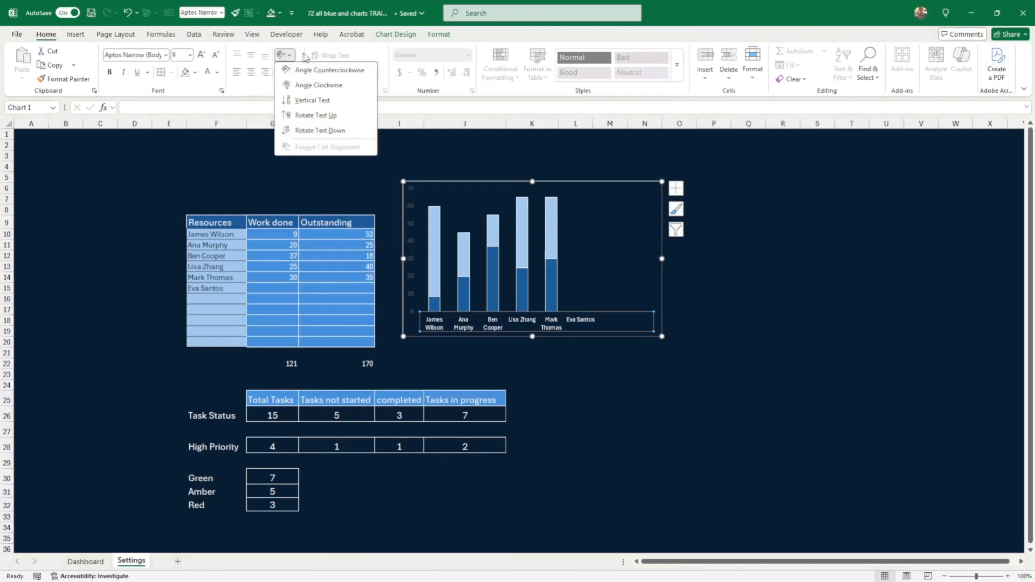
left_click(325, 70)
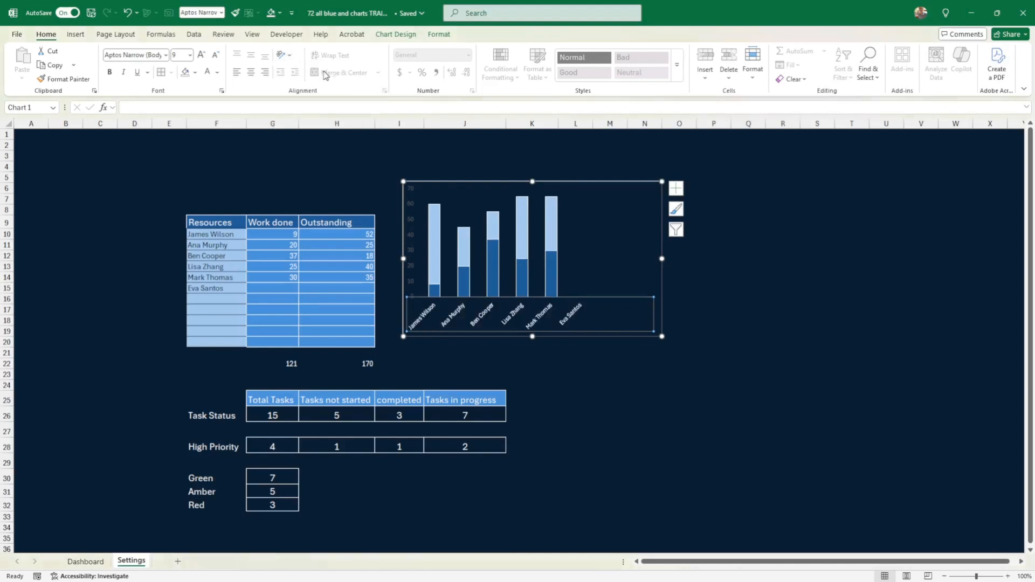
left_click(292, 56)
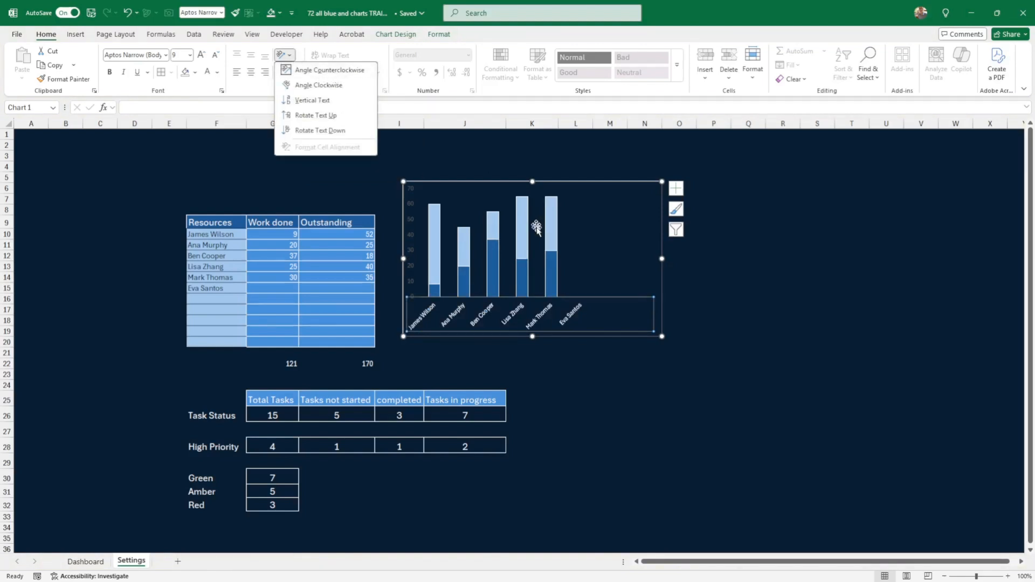
left_click(601, 360)
left_click(756, 447)
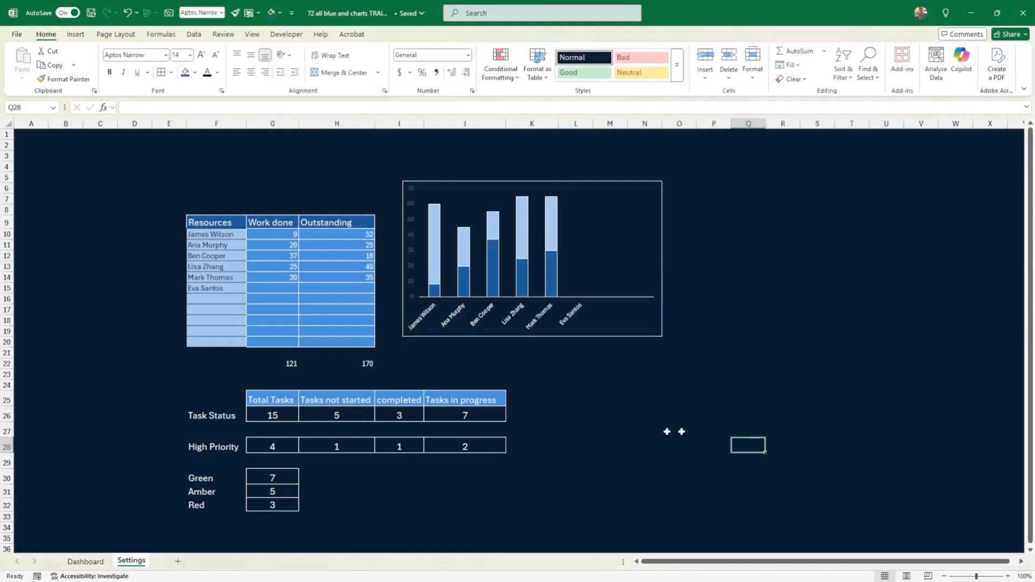
Set the font color of the chart's vertical axis values to white
left_click(412, 235)
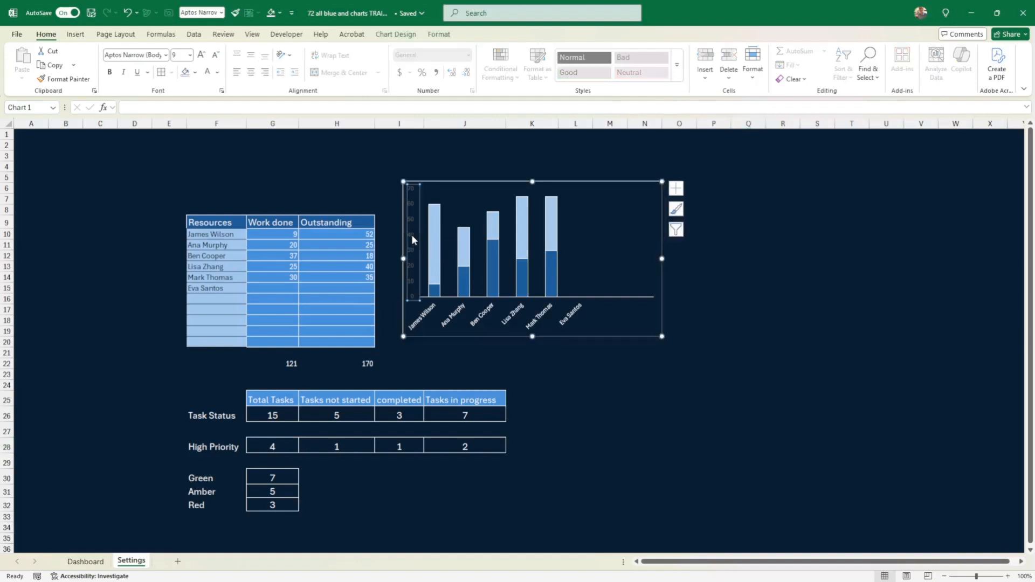
left_click(208, 75)
left_click(654, 397)
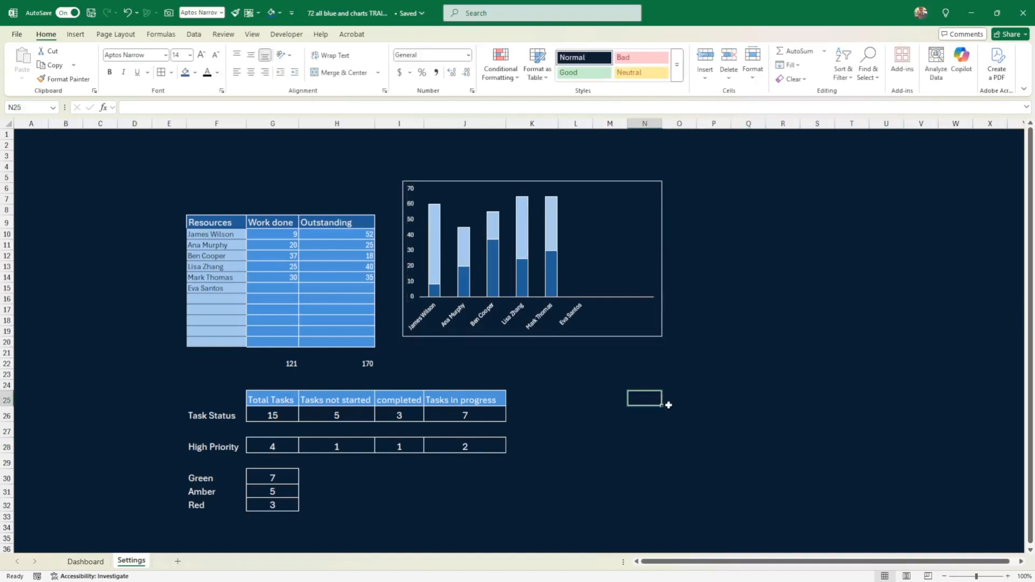
Remove the outline around the stacked column chart's chart area and deselect the chart
left_click(633, 338)
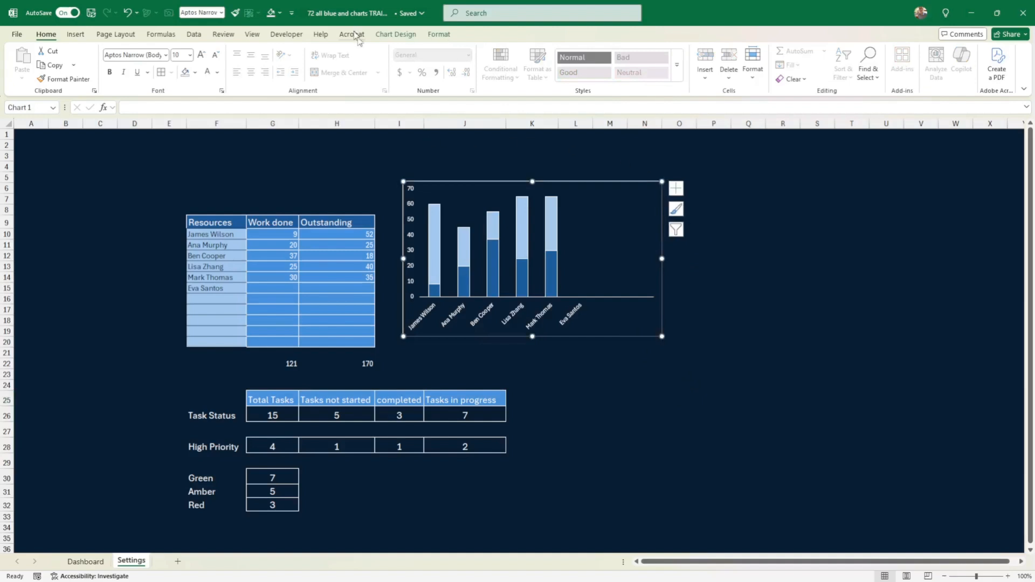
left_click(438, 35)
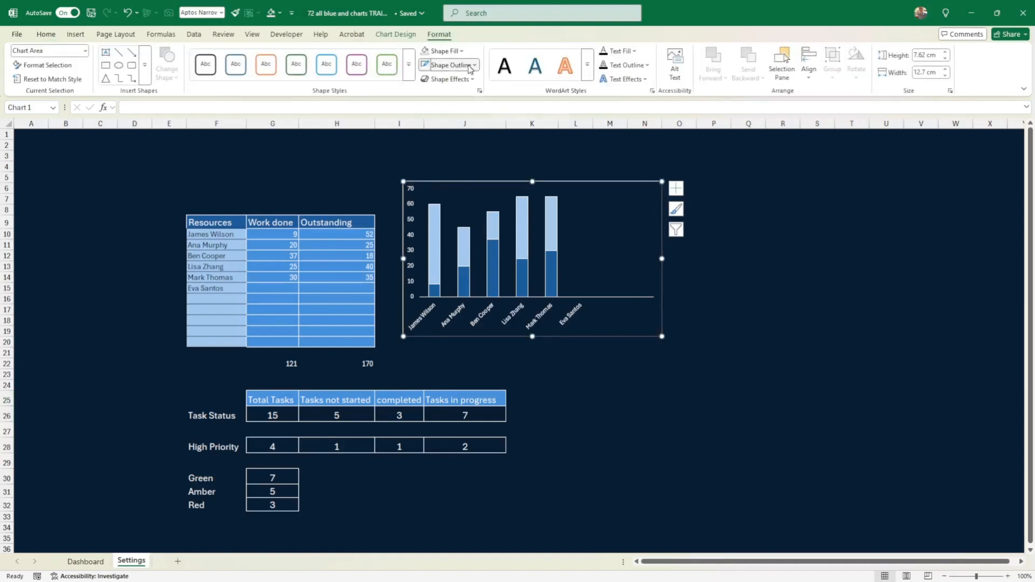
left_click(450, 64)
left_click(464, 303)
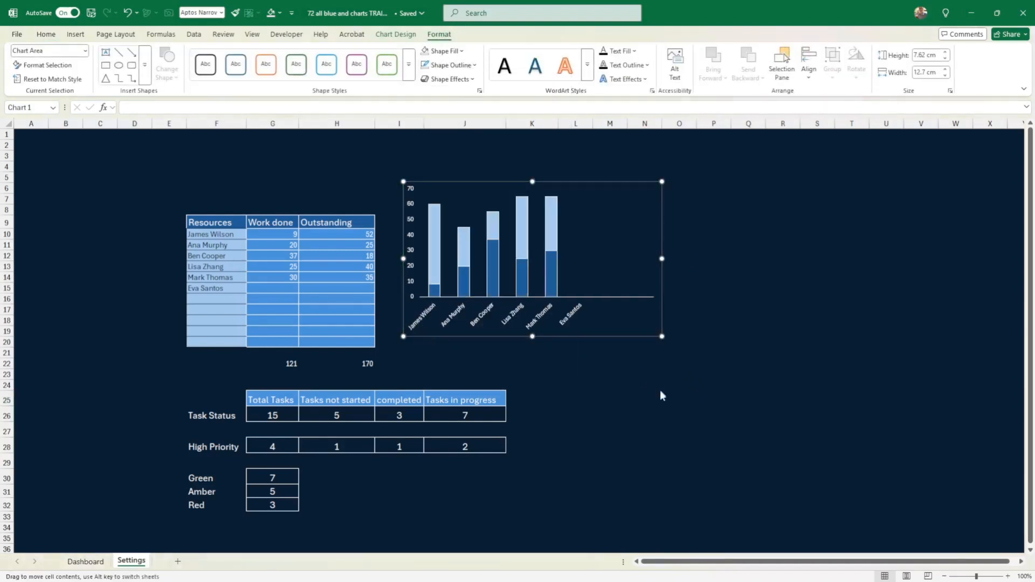
left_click(653, 397)
Cut the stacked column chart from the Settings sheet and select cell E3 on the Dashboard sheet
left_click(607, 325)
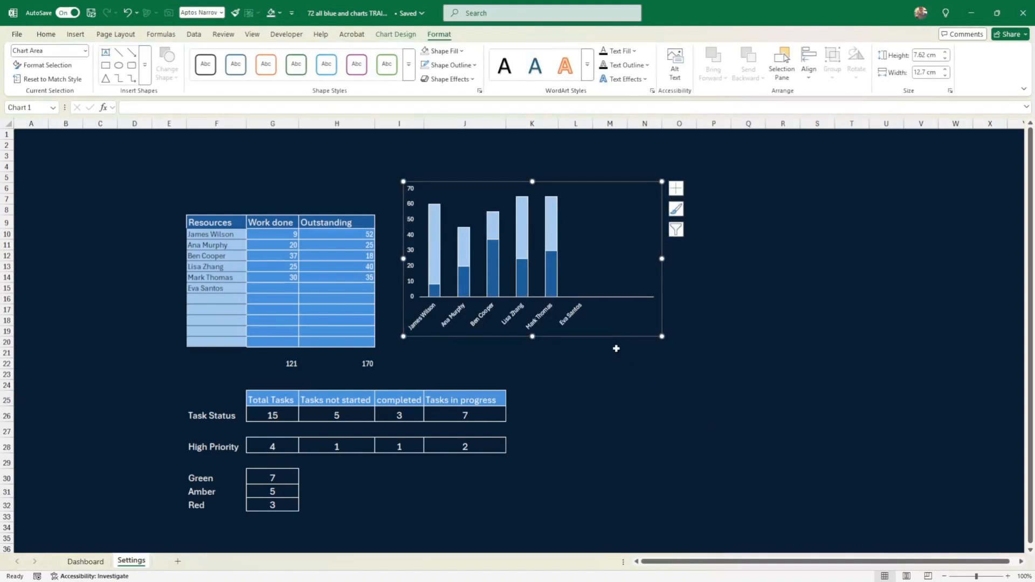
key("Escape")
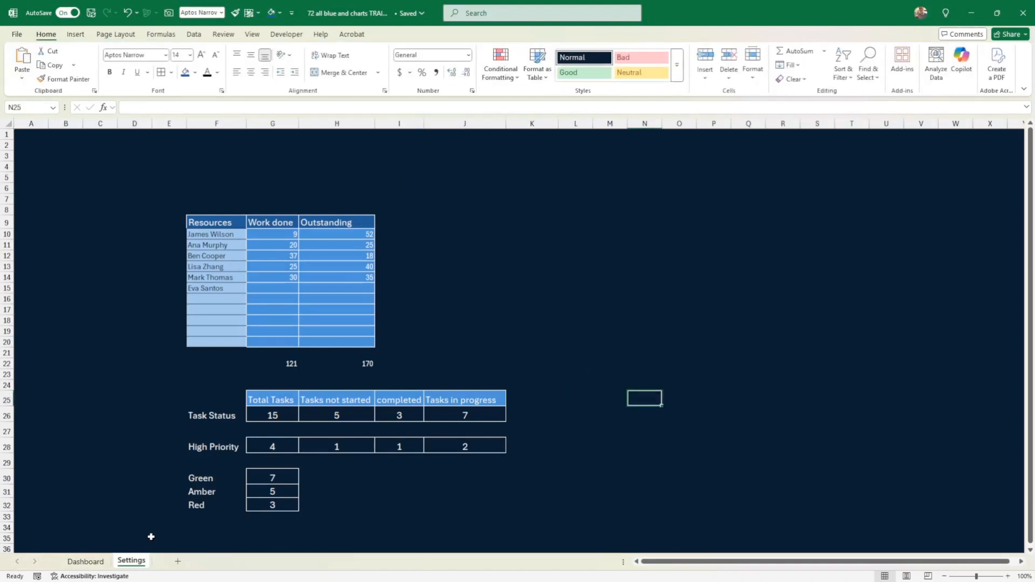
left_click(85, 561)
left_click(178, 167)
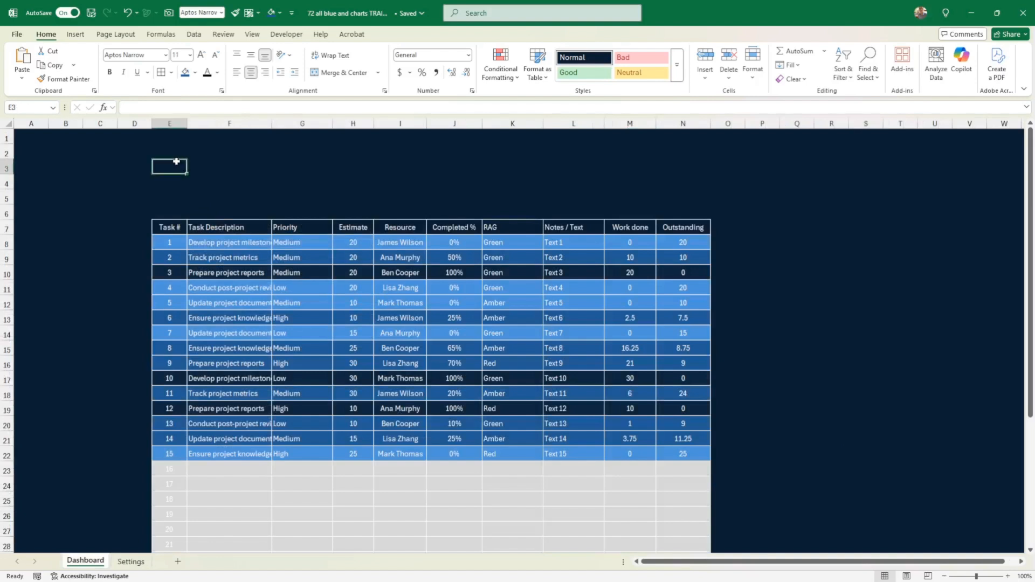
Paste the stacked column chart onto the Dashboard and shrink it to fit above the task table, making row 4 taller
key("ctrl+v")
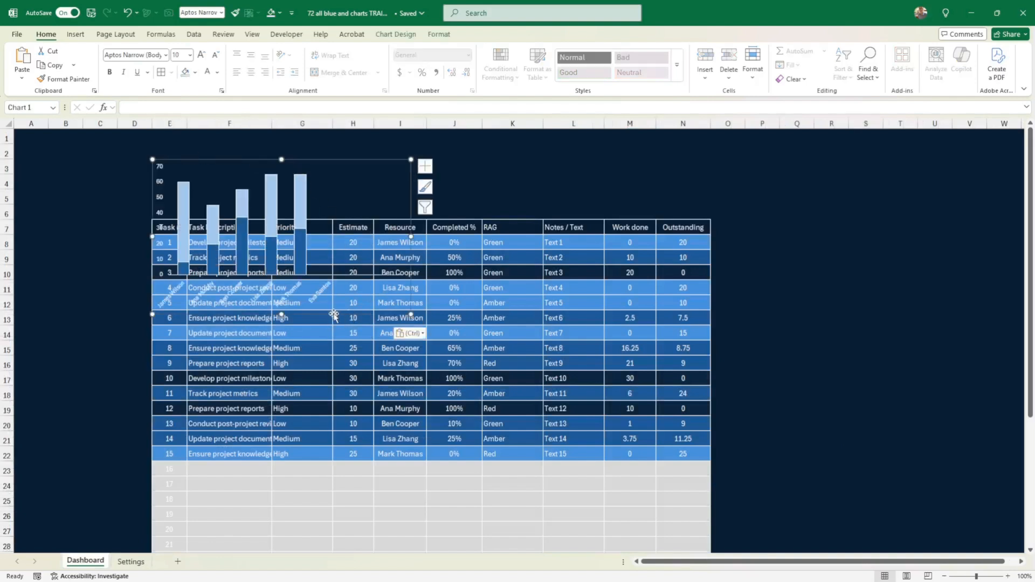
left_click_drag(311, 315, 881, 419)
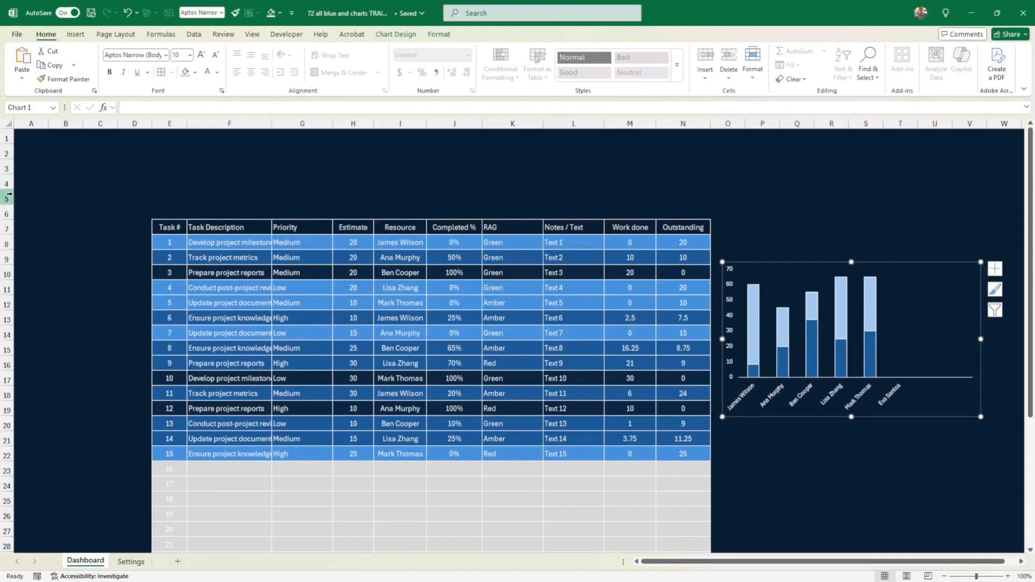
left_click_drag(9, 194, 10, 223)
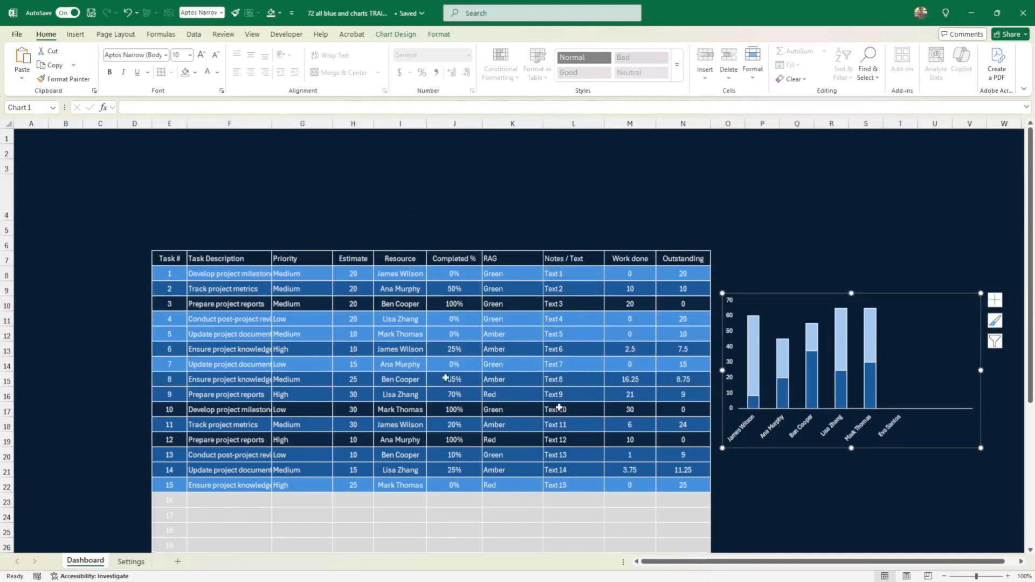
left_click_drag(801, 450, 232, 287)
left_click_drag(411, 284, 377, 240)
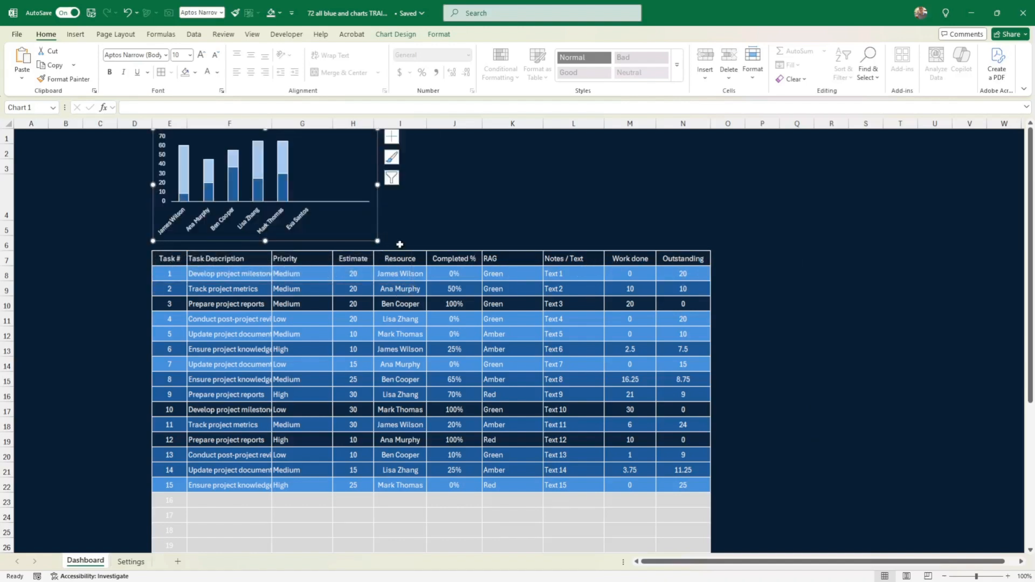
Increase the height of row 4 further and move the chart down to just above the task table
left_click(509, 209)
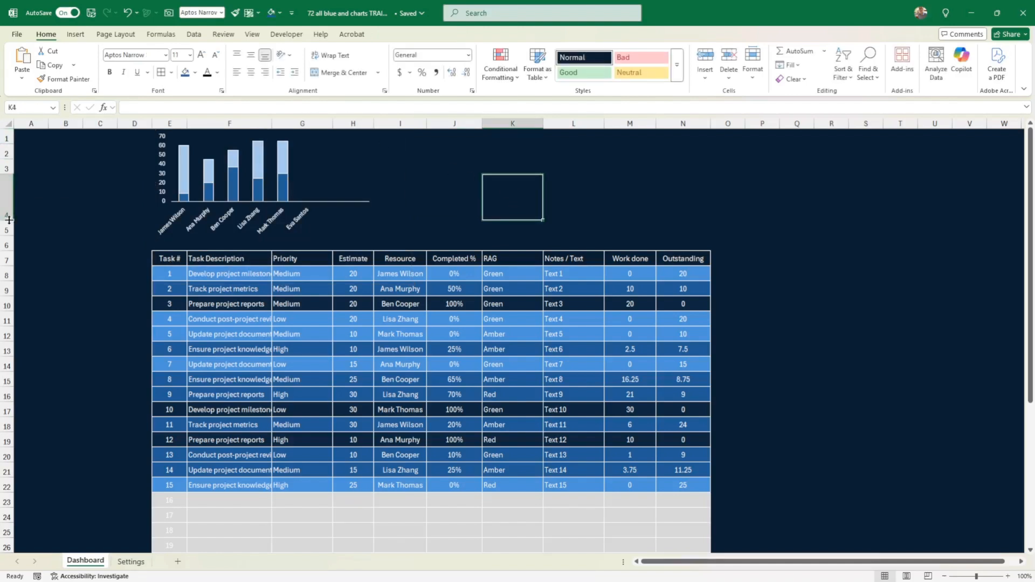
left_click_drag(9, 219, 8, 252)
left_click(335, 215)
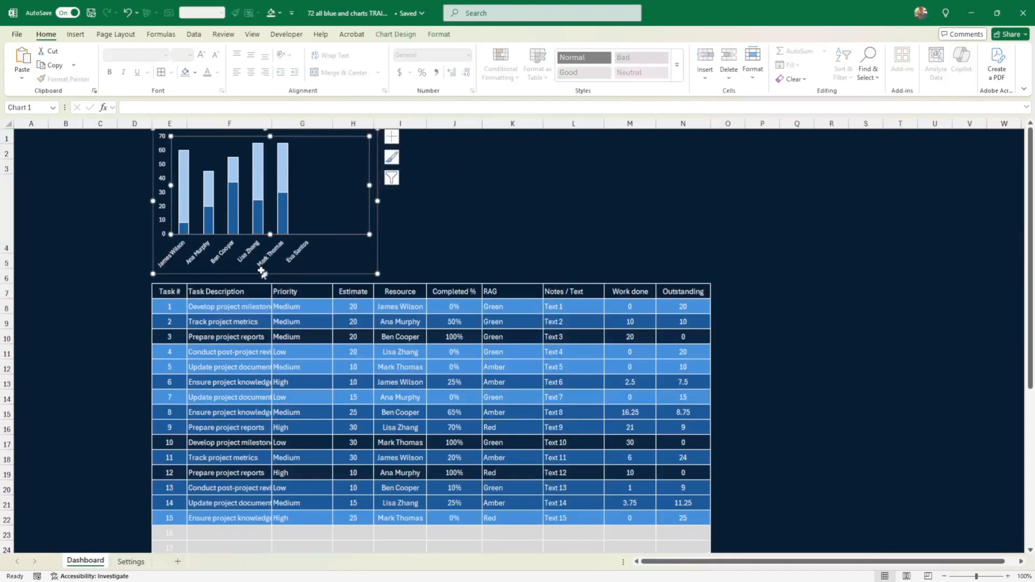
mouse_move(264, 272)
left_mouse_down()
mouse_move(293, 250)
mouse_move(305, 276)
left_mouse_up()
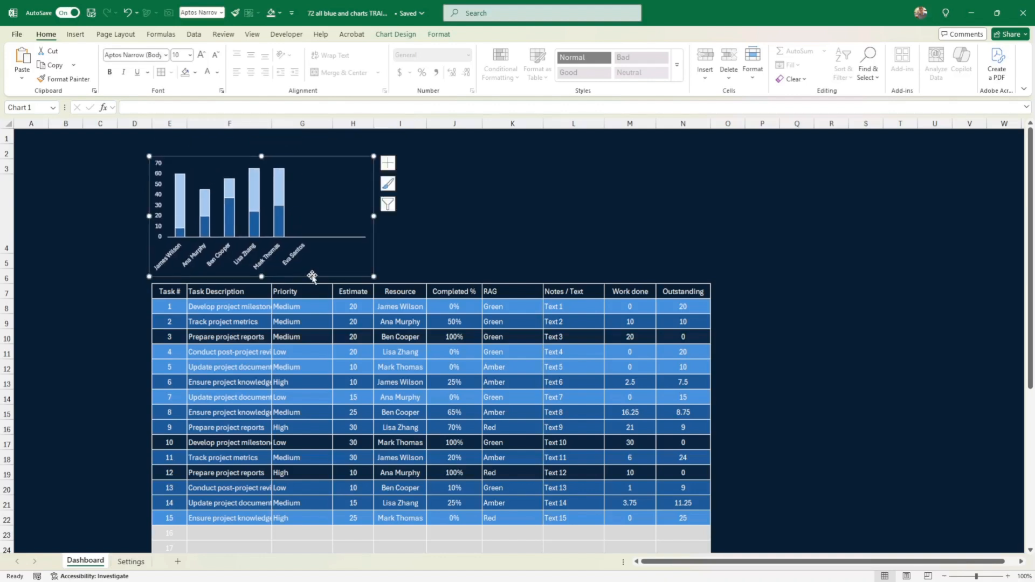
Open the formatting options for the chart's dark blue series and set the gap width to 100%
right_click(281, 225)
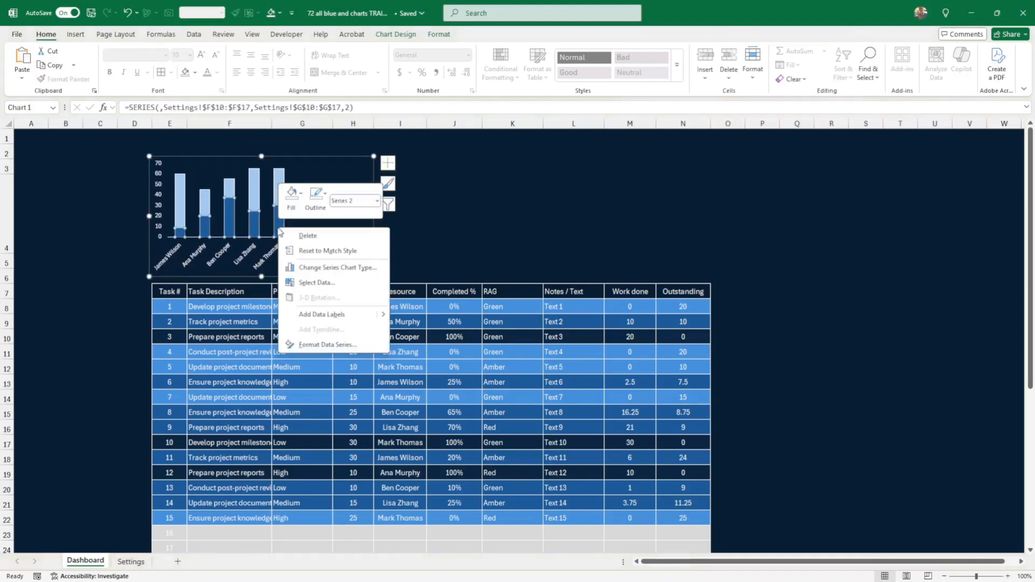
left_click(328, 346)
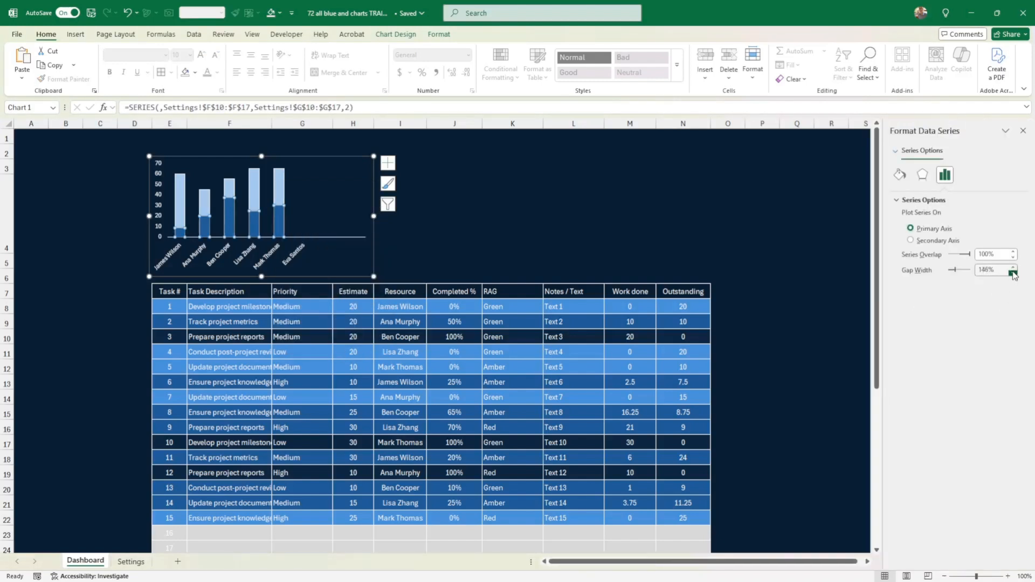
left_click(1013, 275)
left_click(1013, 274)
left_click(984, 270)
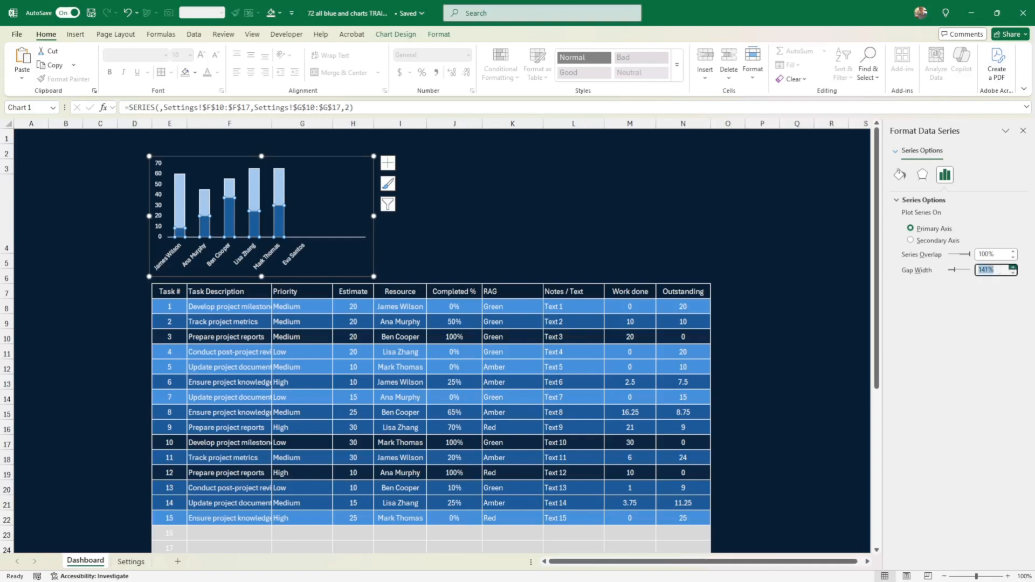
type("100")
key("Return")
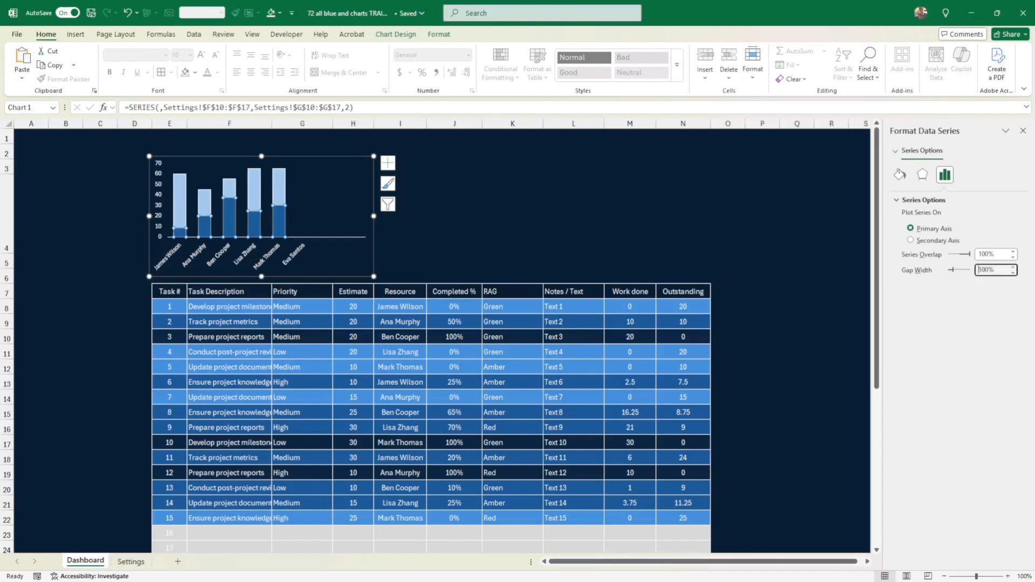
Try a series overlap of 50% on the chart columns, and set it back to 100%
double_click(985, 255)
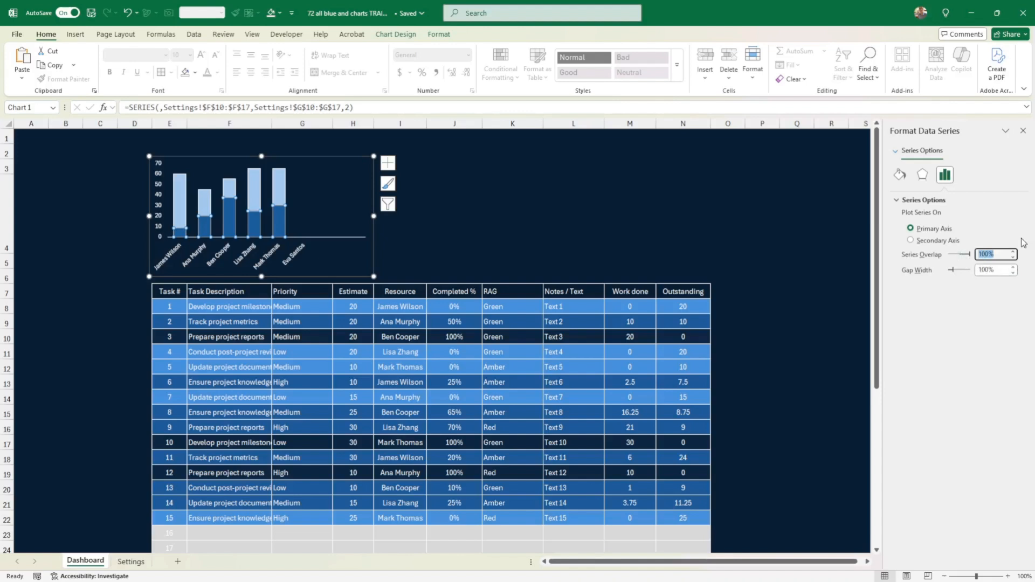
type("50")
key("Return")
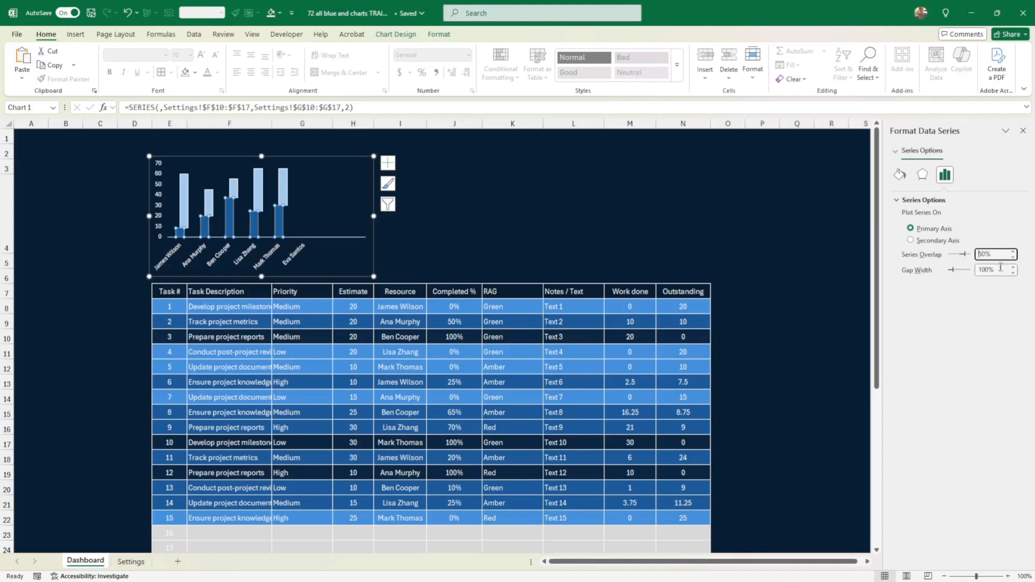
left_click_drag(1004, 253, 968, 254)
type("100")
key("Return")
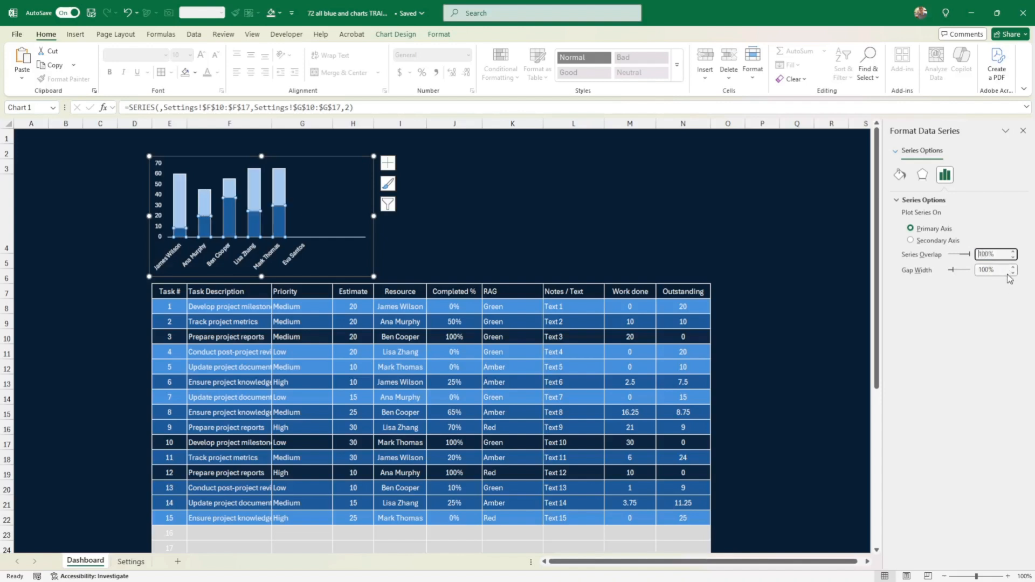
Try wider chart columns with gap widths of 50% and 20%
left_click_drag(1006, 270, 984, 270)
type("50")
key("Return")
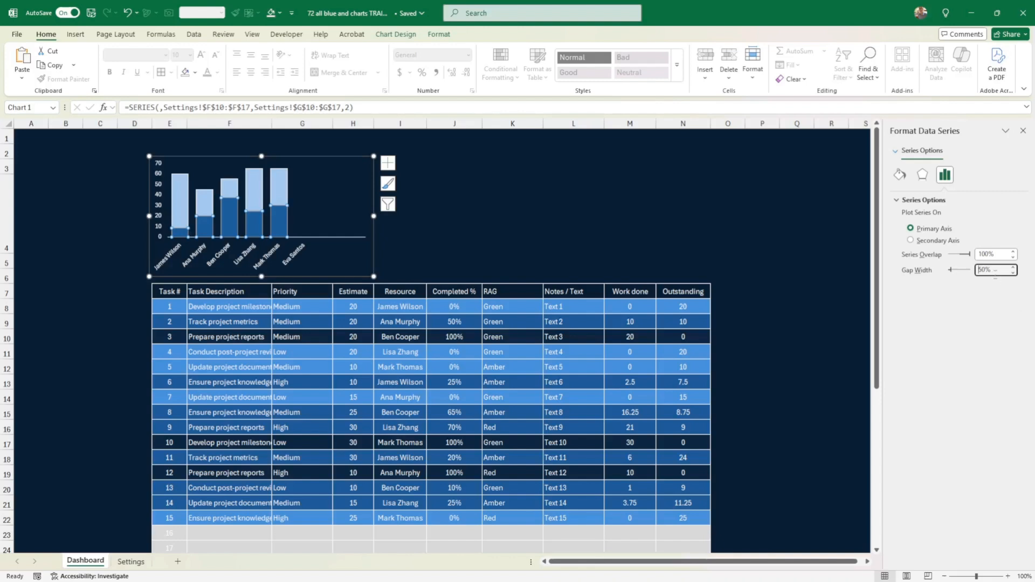
left_click_drag(994, 269, 977, 270)
type("20")
key("Return")
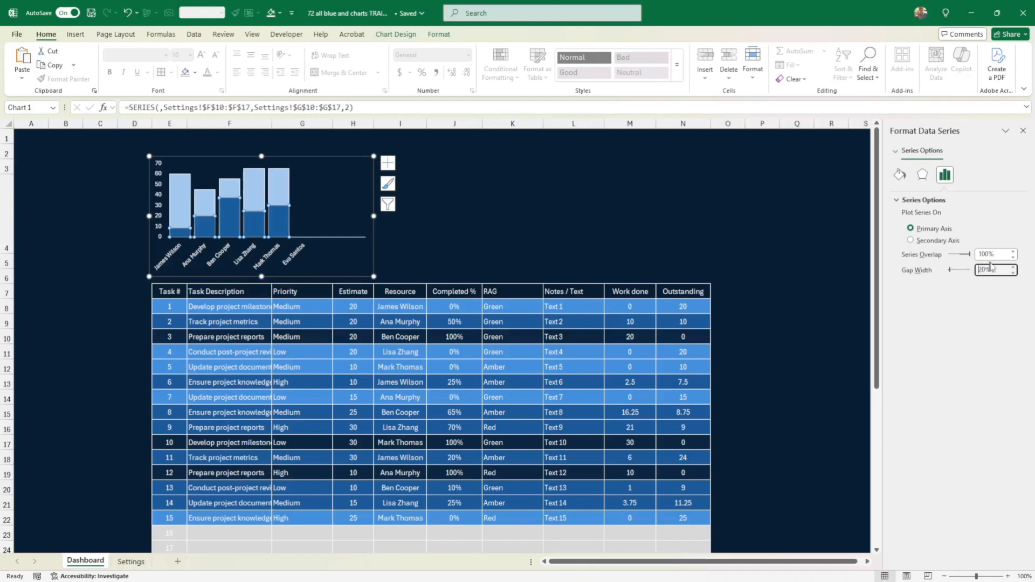
Set the chart series' gap width to 200% to make the columns narrower, and deselect the chart
left_click_drag(1000, 272, 976, 269)
type("200")
key("Return")
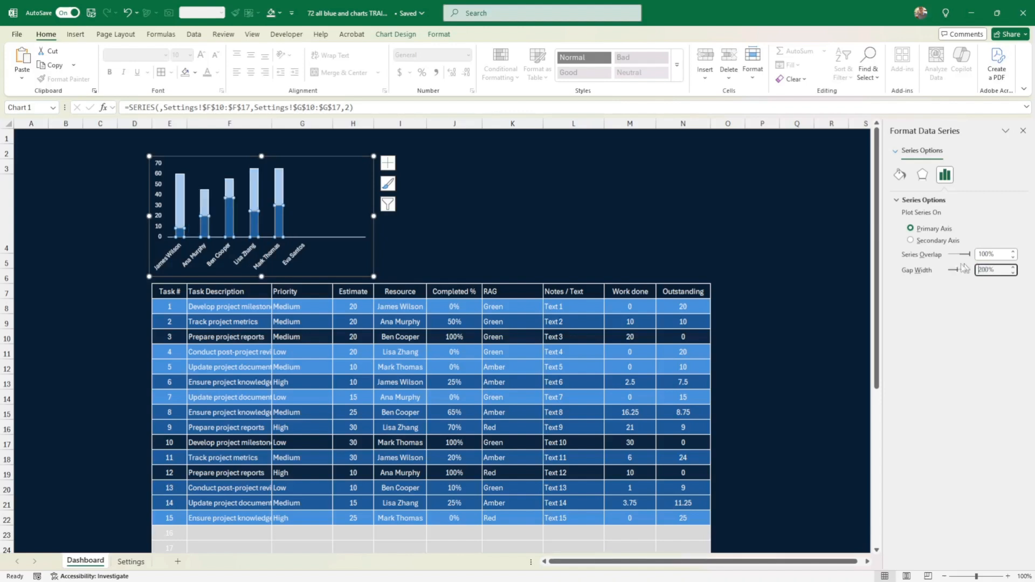
left_click(541, 234)
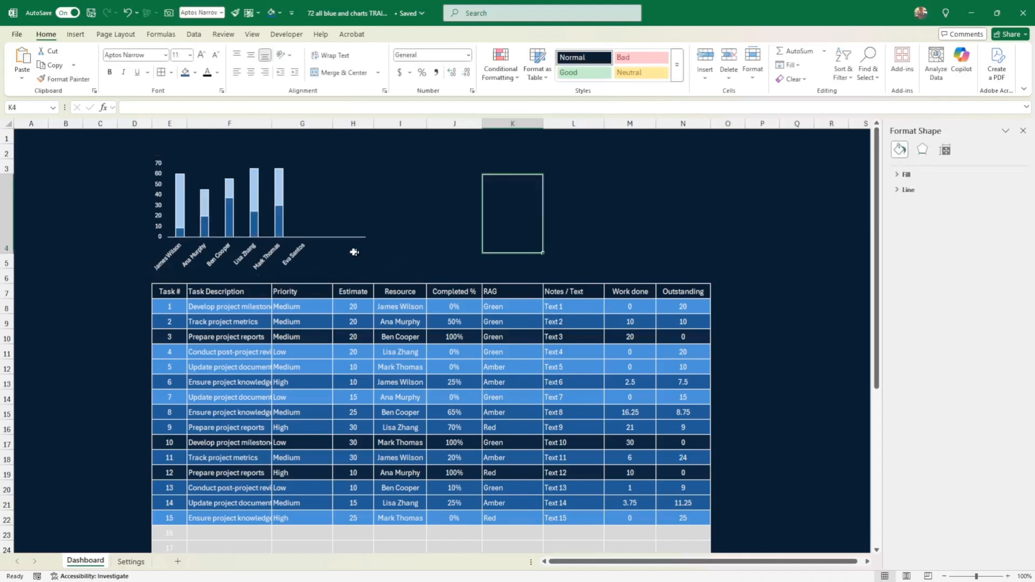
Nudge the chart down slightly and reduce its size a little from the upper corner
left_click(345, 237)
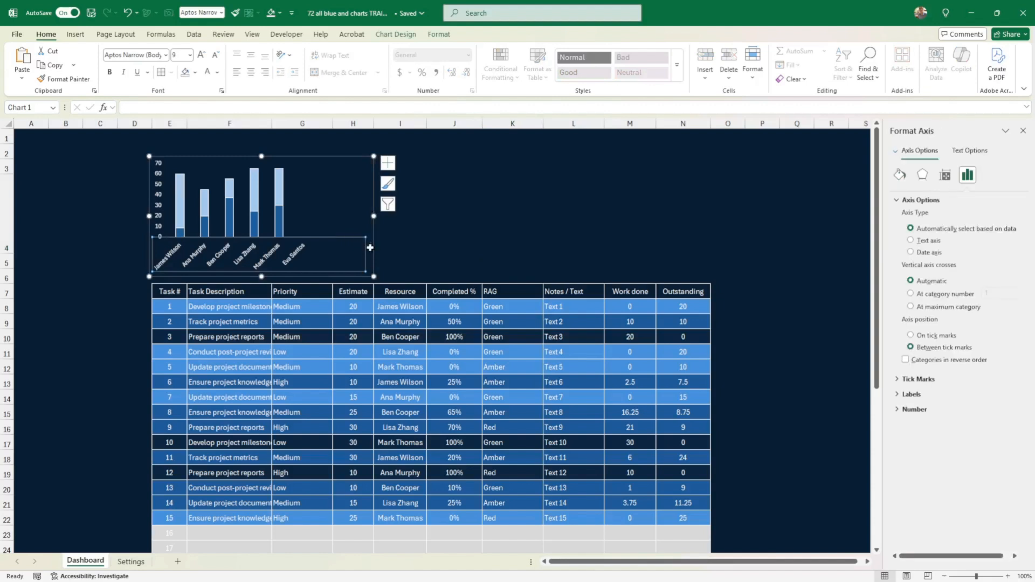
left_click_drag(371, 254, 370, 254)
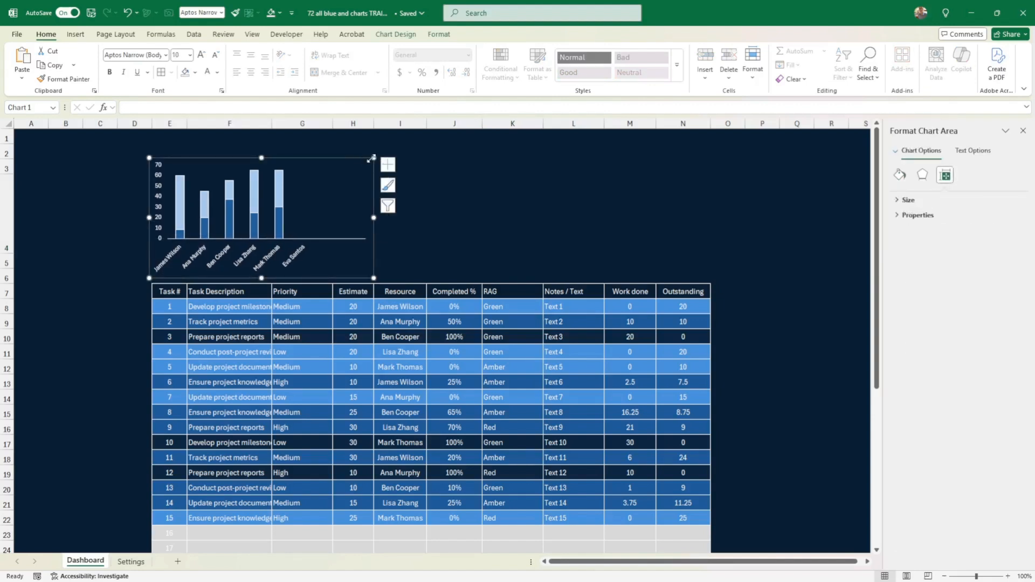
left_click_drag(371, 158, 369, 162)
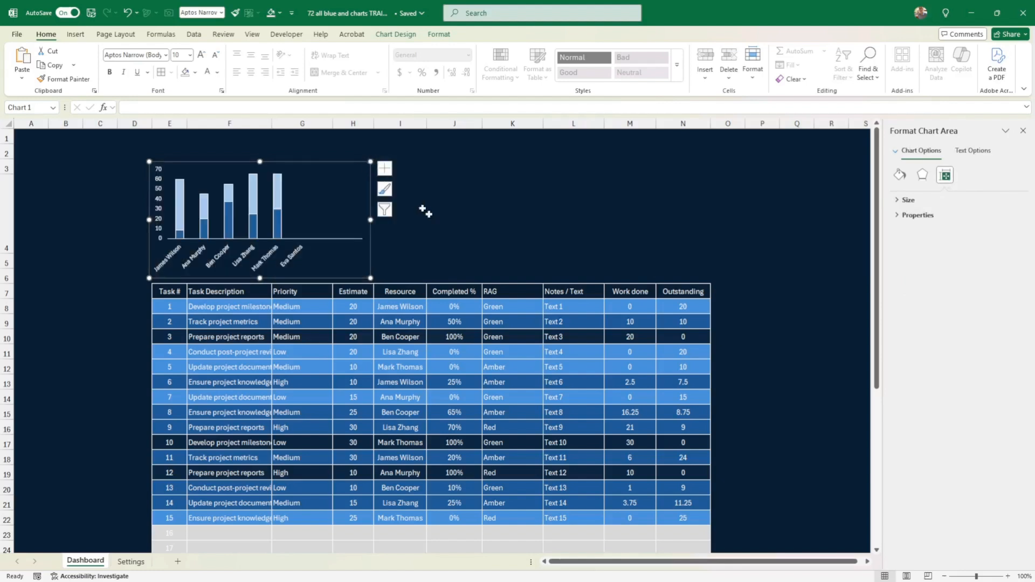
left_click(471, 226)
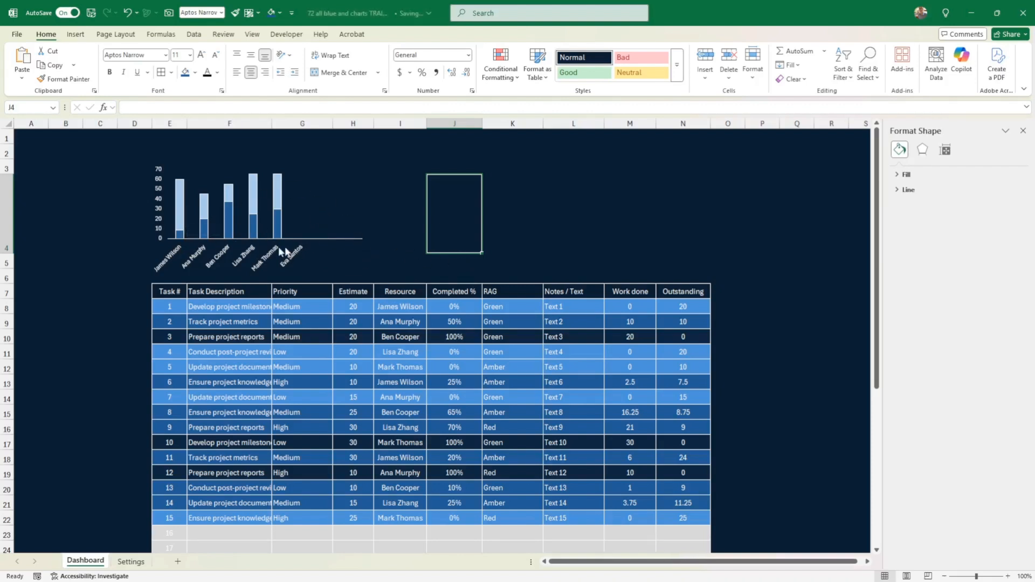
Reassign task 7 in the Resource column to the last person in the resource list
left_click(349, 260)
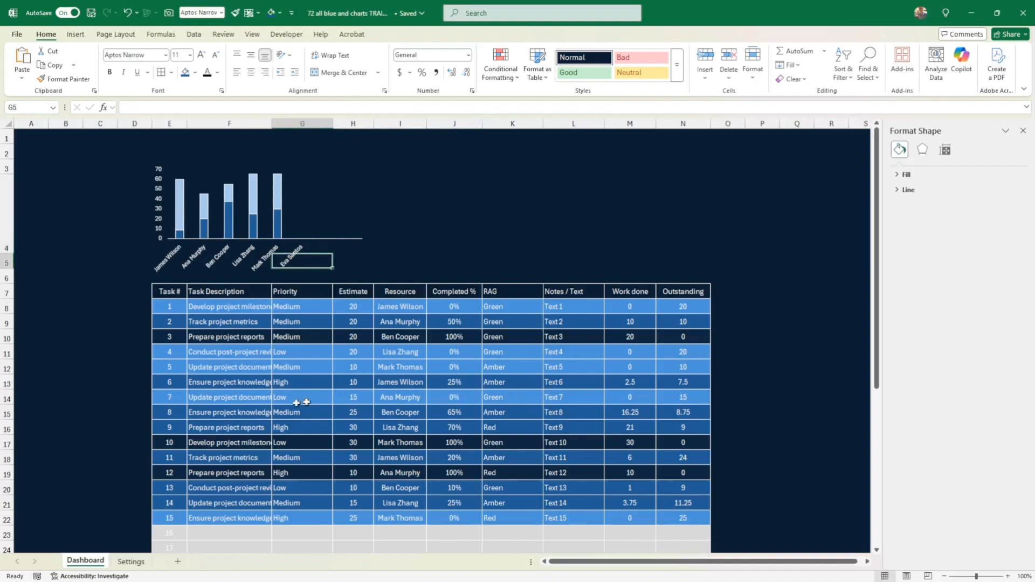
left_click(399, 398)
left_click(431, 399)
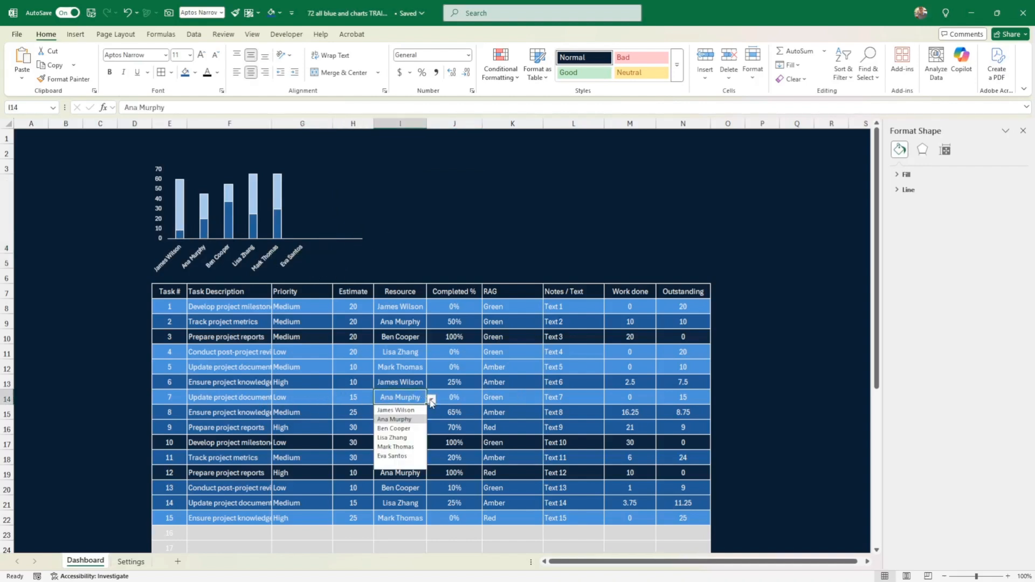
left_click(405, 456)
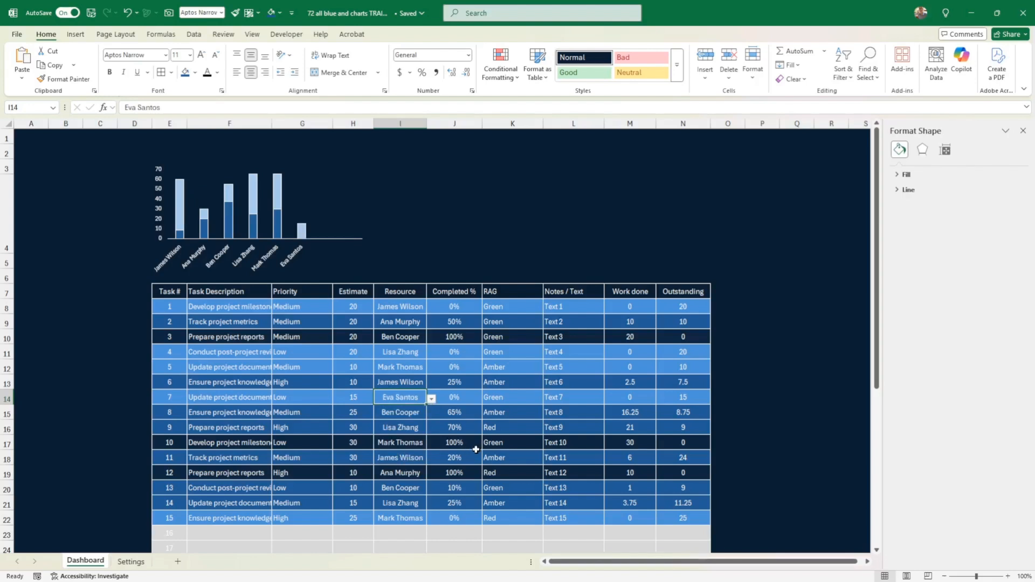
left_click(456, 398)
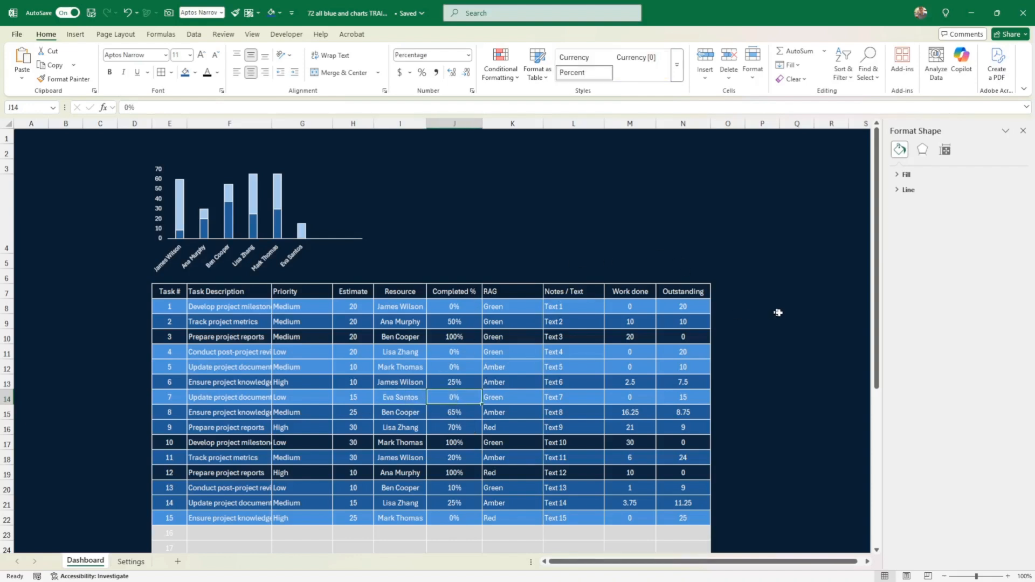
Close the shape formatting pane to show the full worksheet width
left_click(783, 318)
left_click(1025, 132)
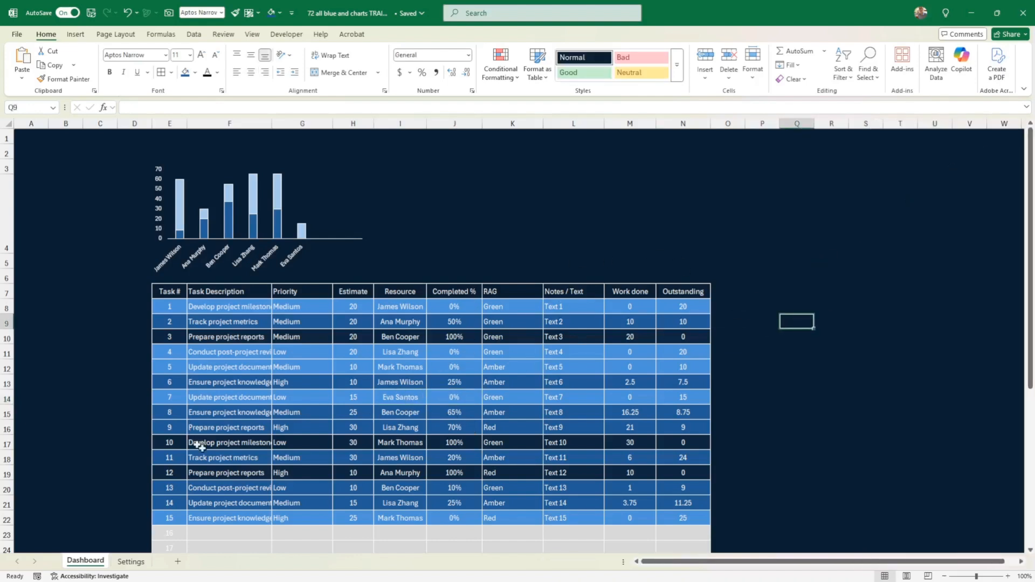
left_click(322, 486)
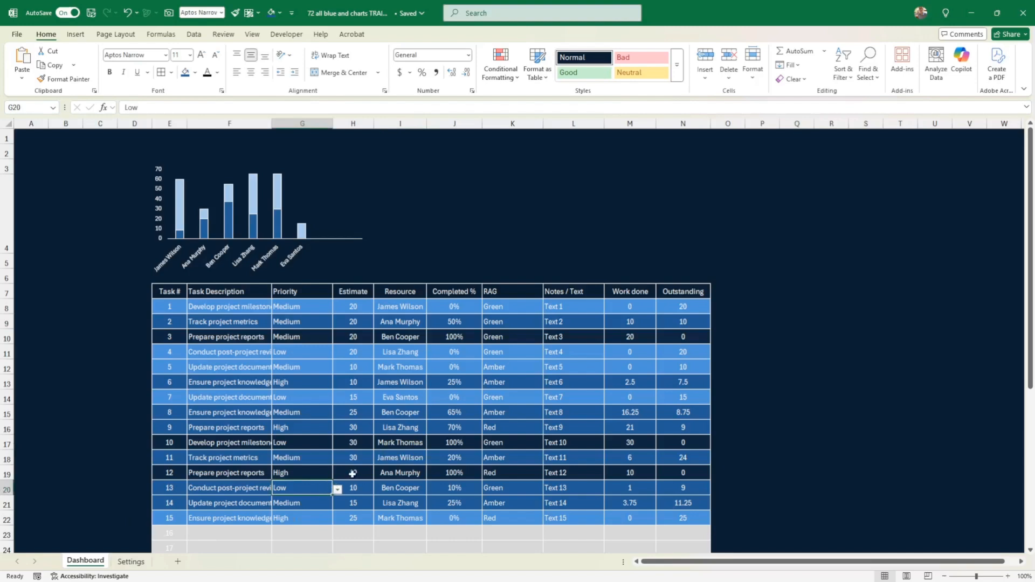
On the Settings sheet, reorder the task summary columns after Total Tasks to completed, Tasks in progress, Tasks not started
left_click(131, 561)
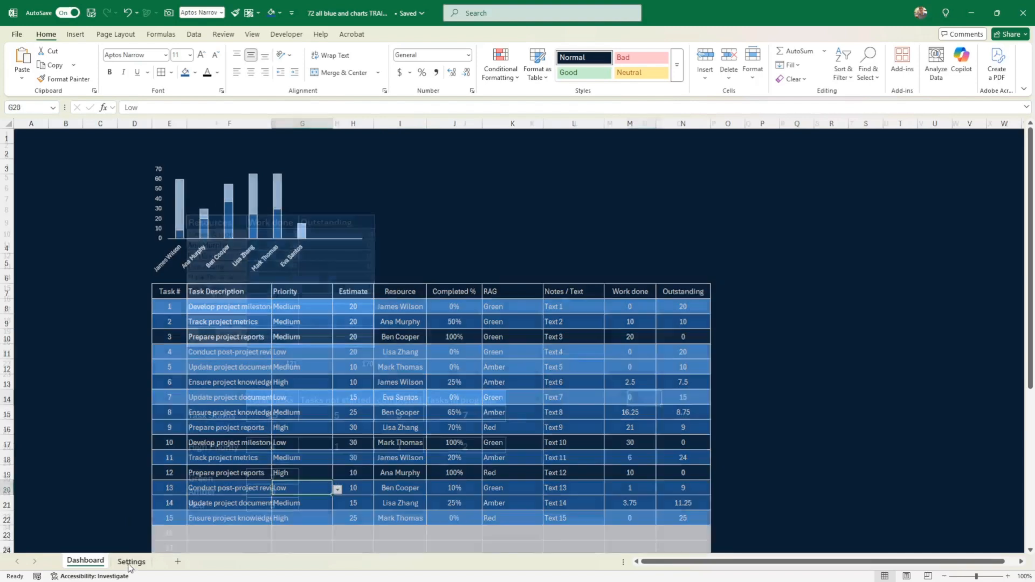
left_click(172, 385)
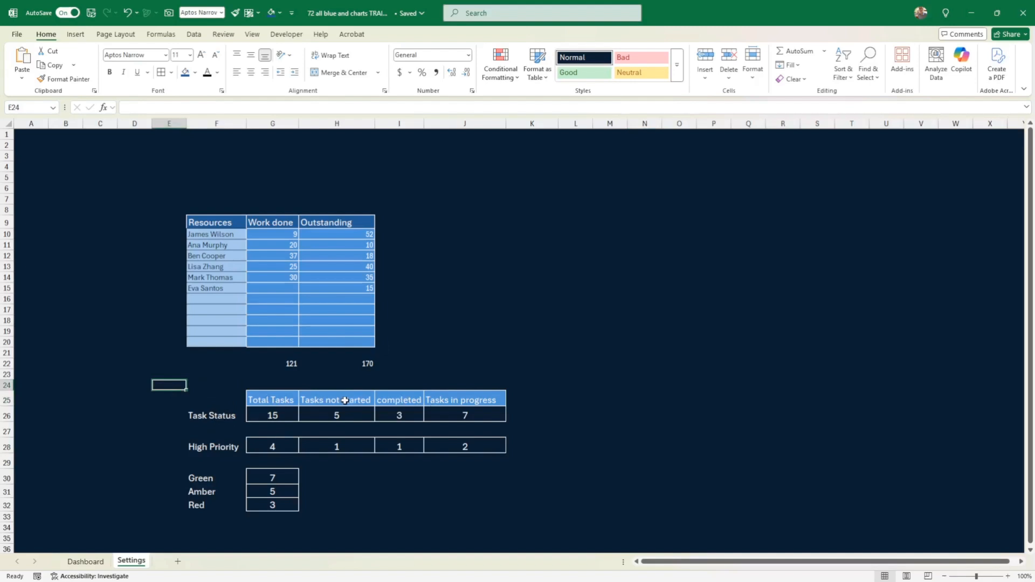
left_click_drag(277, 399, 446, 402)
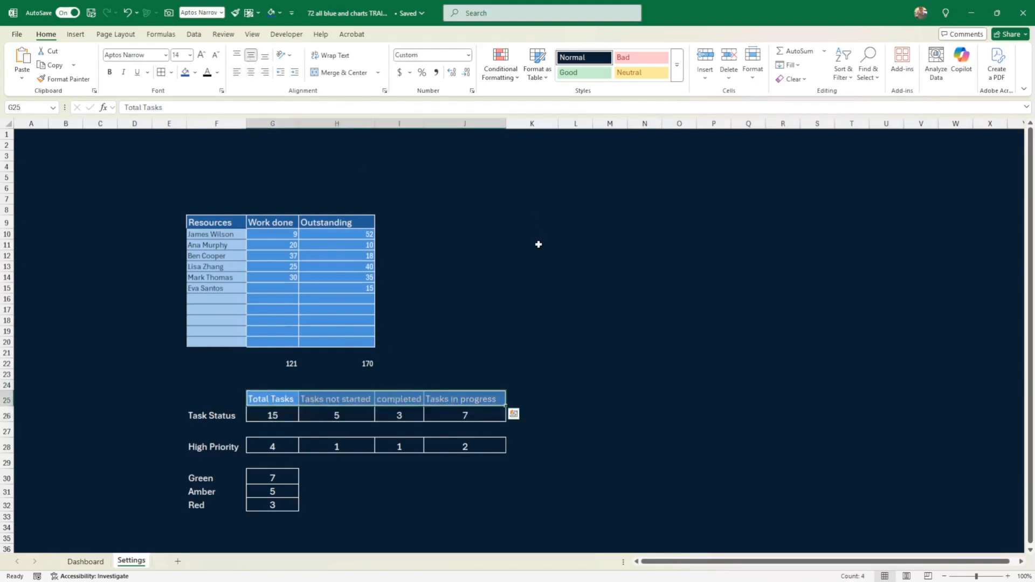
left_click(548, 320)
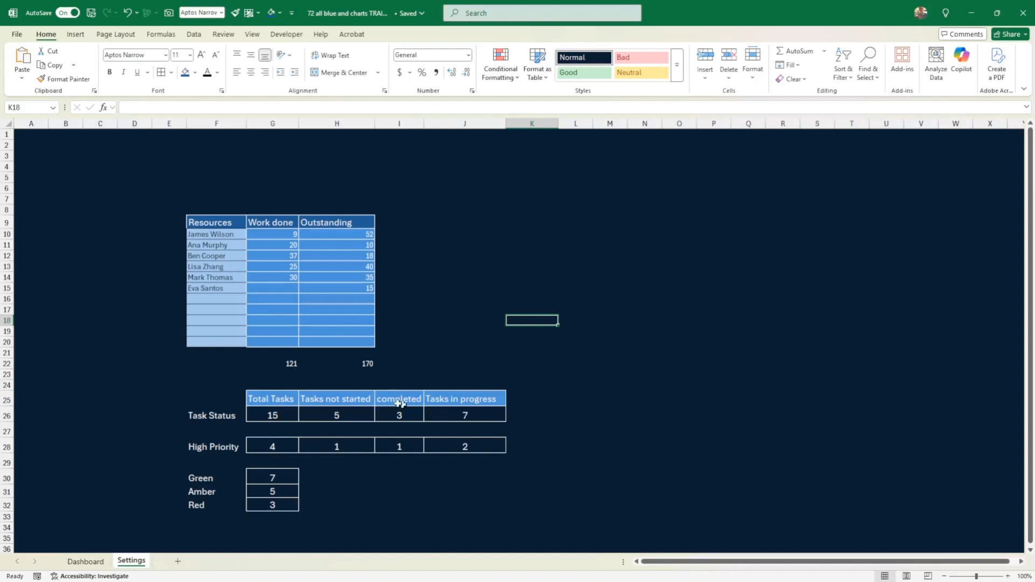
left_click_drag(398, 399, 398, 432)
left_click(444, 401)
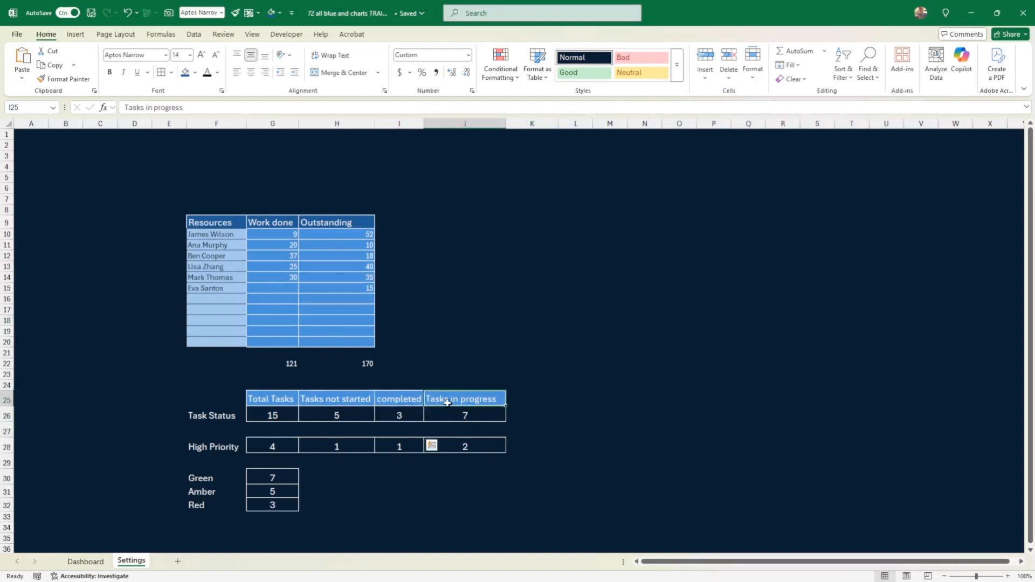
left_click(528, 398)
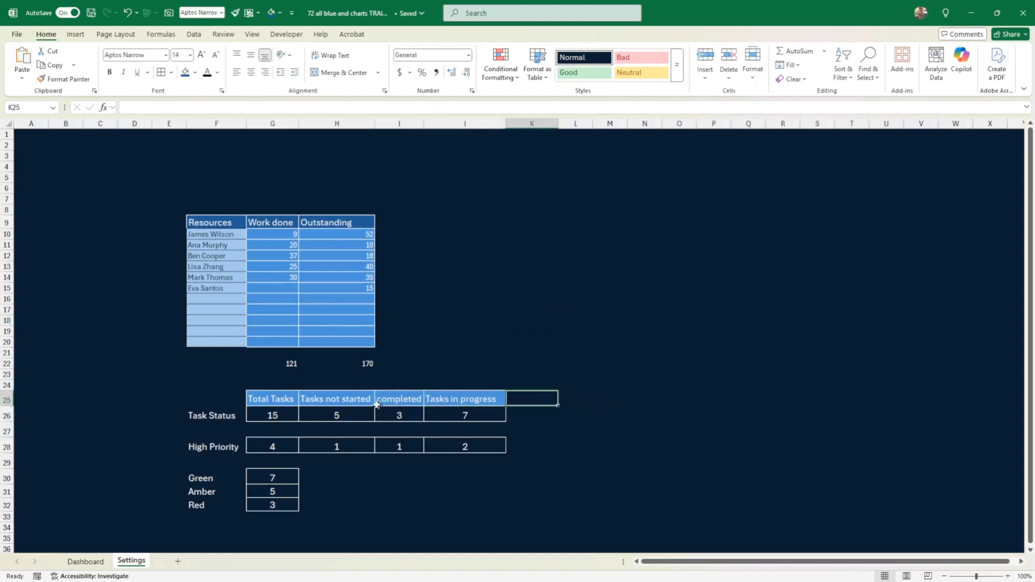
left_click_drag(359, 398, 544, 454)
left_click_drag(401, 398, 485, 462)
left_click(474, 476)
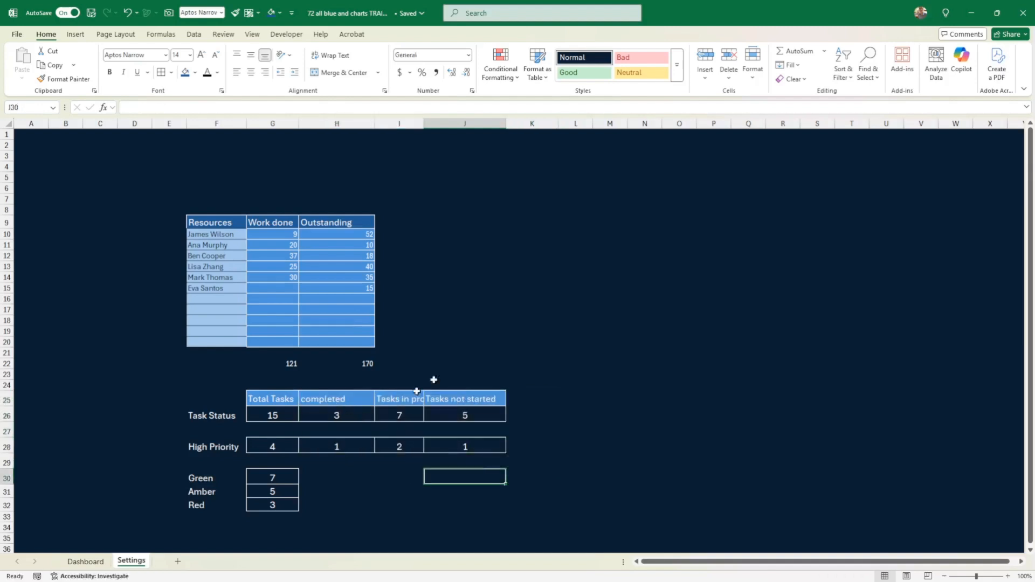
Widen column I on the Settings sheet so the Tasks in progress header fits
left_click_drag(423, 123, 445, 129)
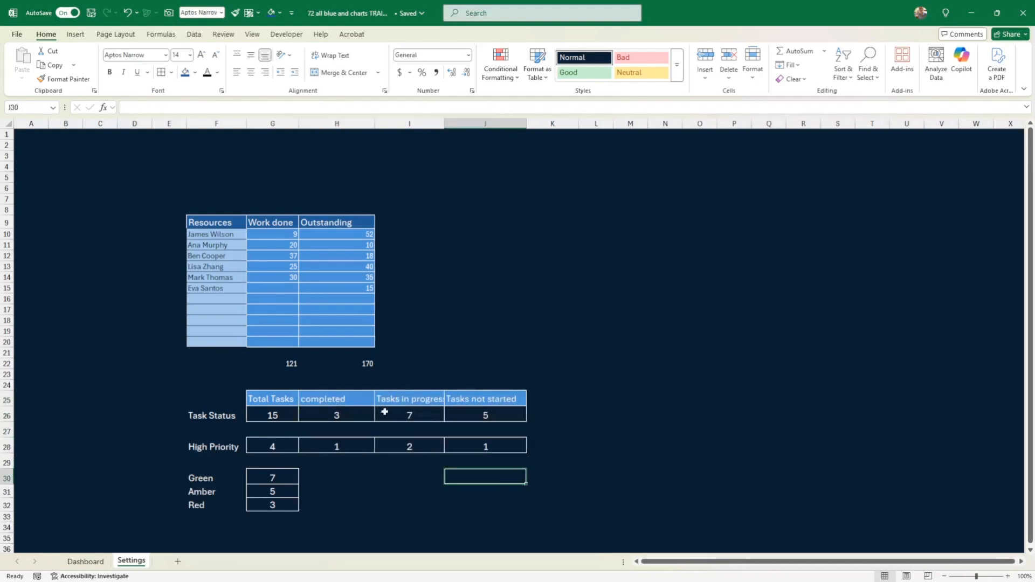
left_click(344, 400)
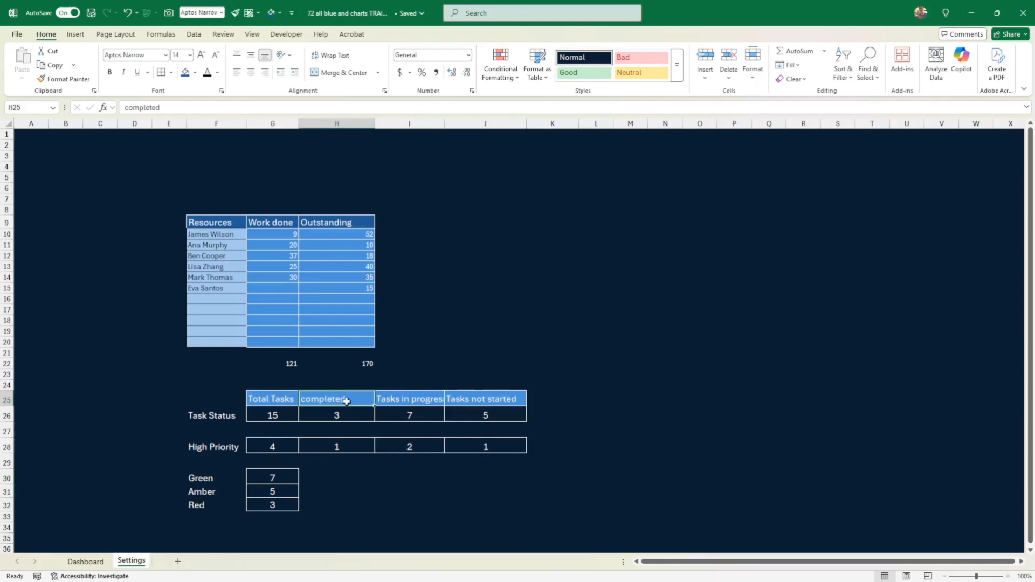
left_click_drag(346, 400, 478, 402)
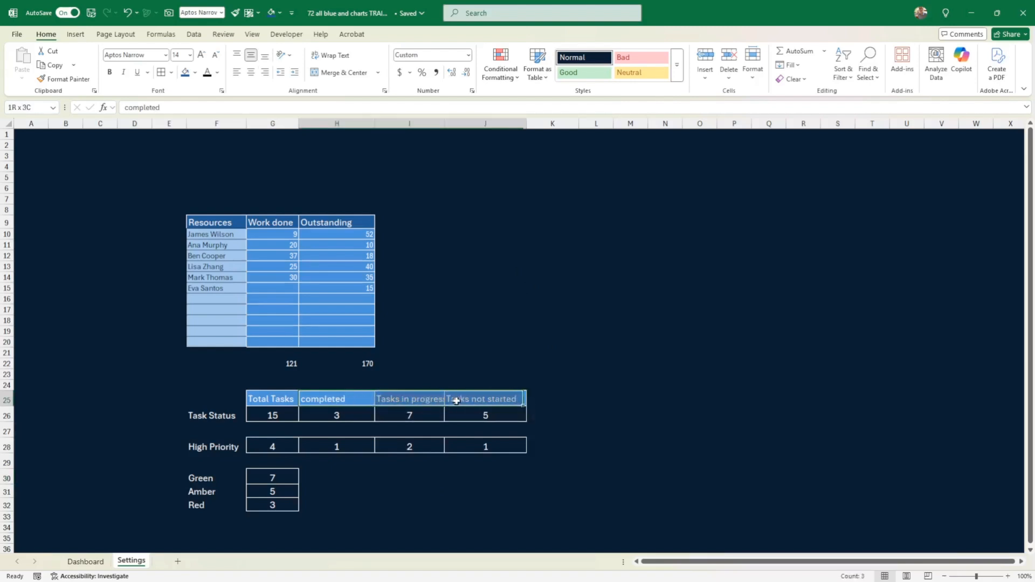
left_click(604, 410)
Insert a 2-D pie chart from the Task Status counts in H26:J26 and place it above the task status table
left_click_drag(340, 413, 458, 415)
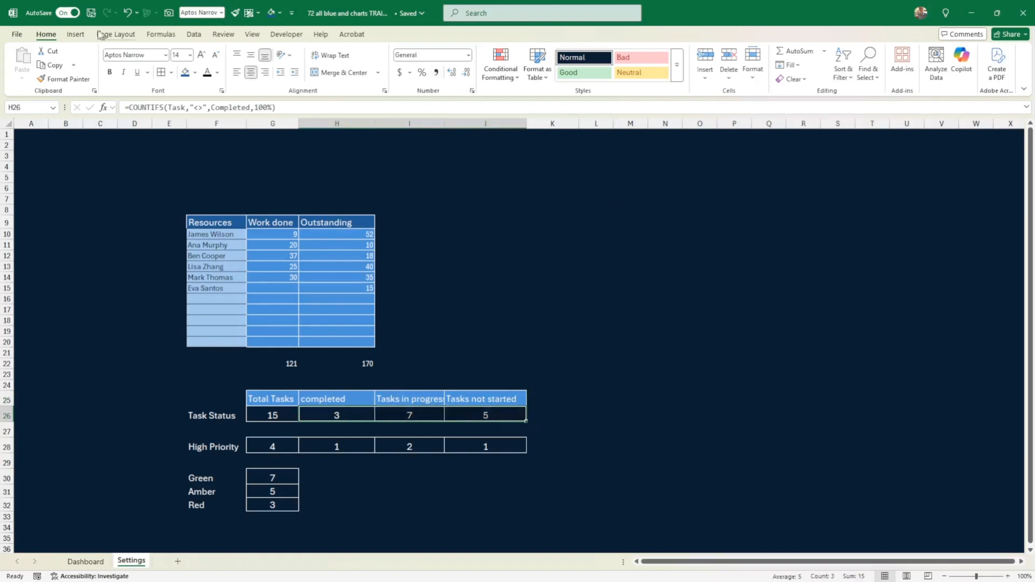
left_click(76, 36)
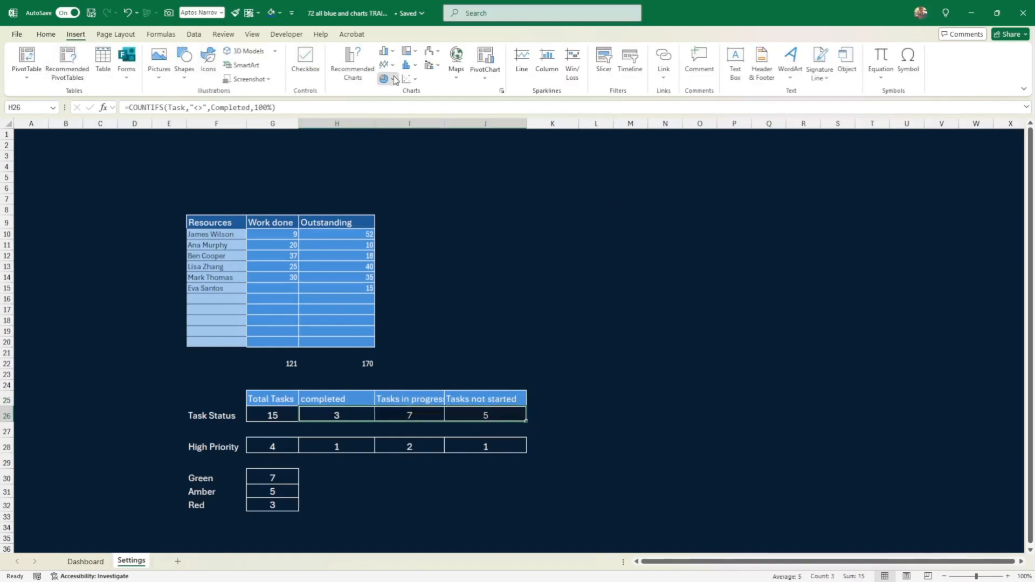
left_click(393, 80)
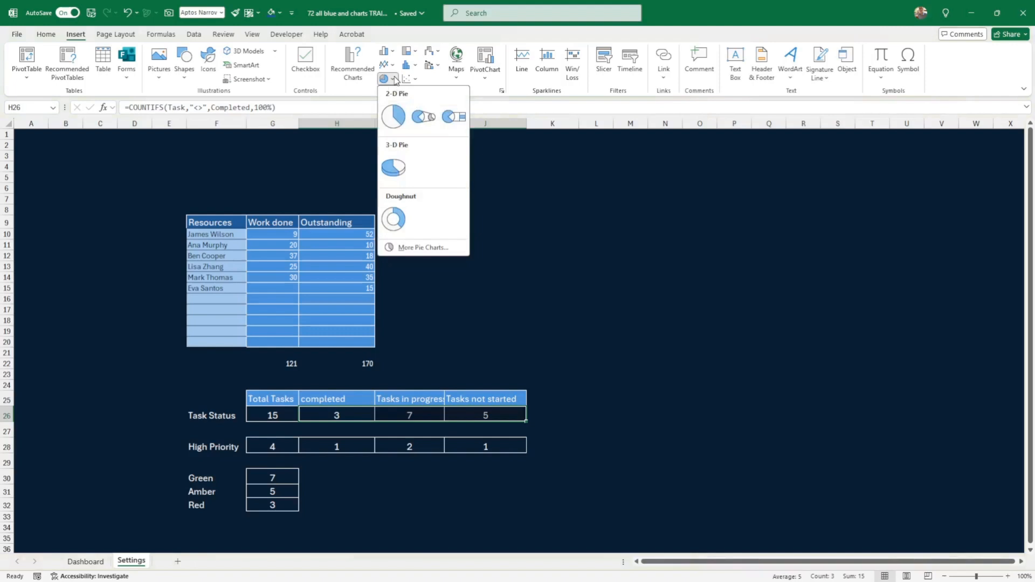
left_click(394, 120)
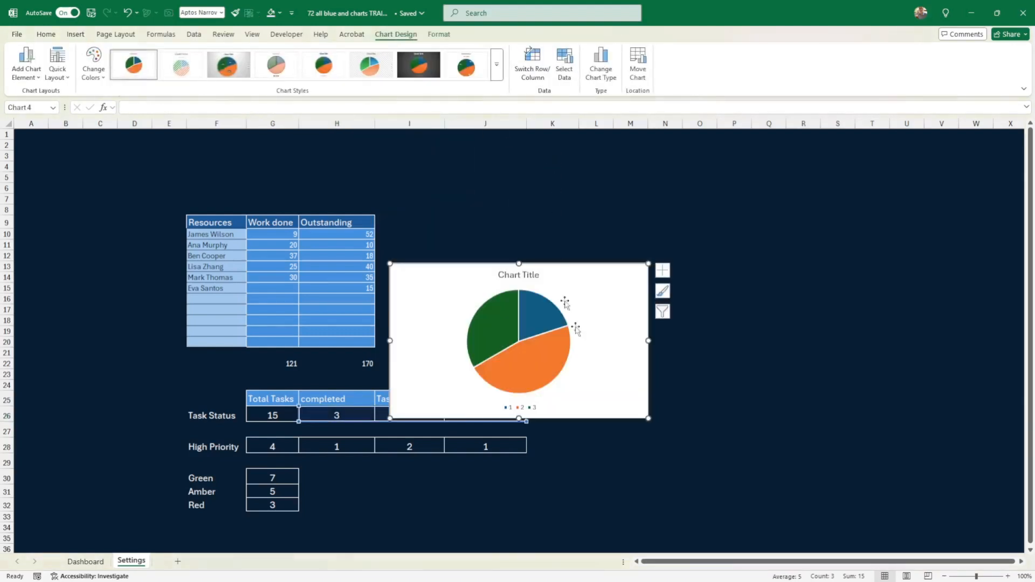
left_click_drag(576, 416, 592, 365)
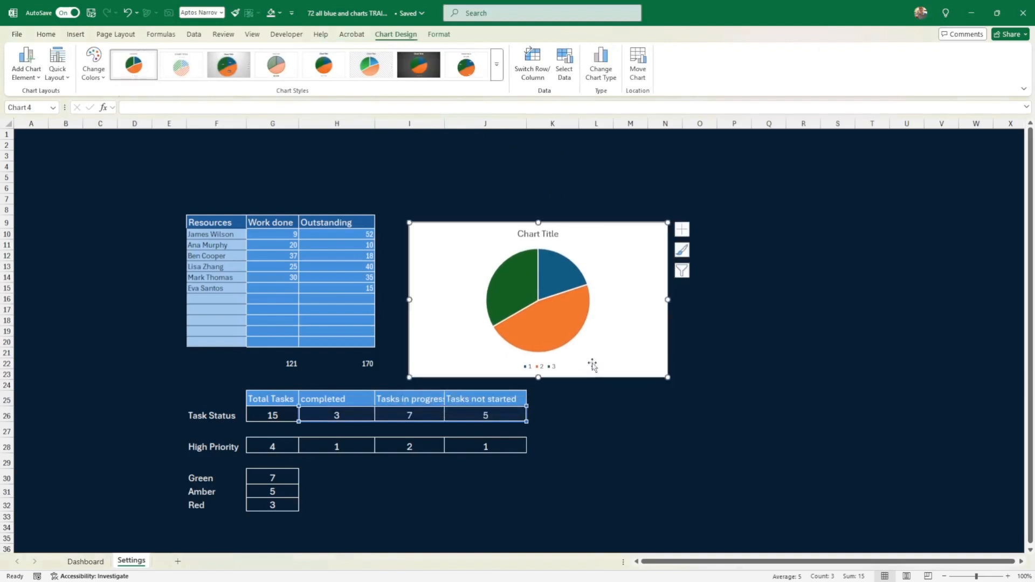
mouse_move(538, 286)
left_click(550, 298)
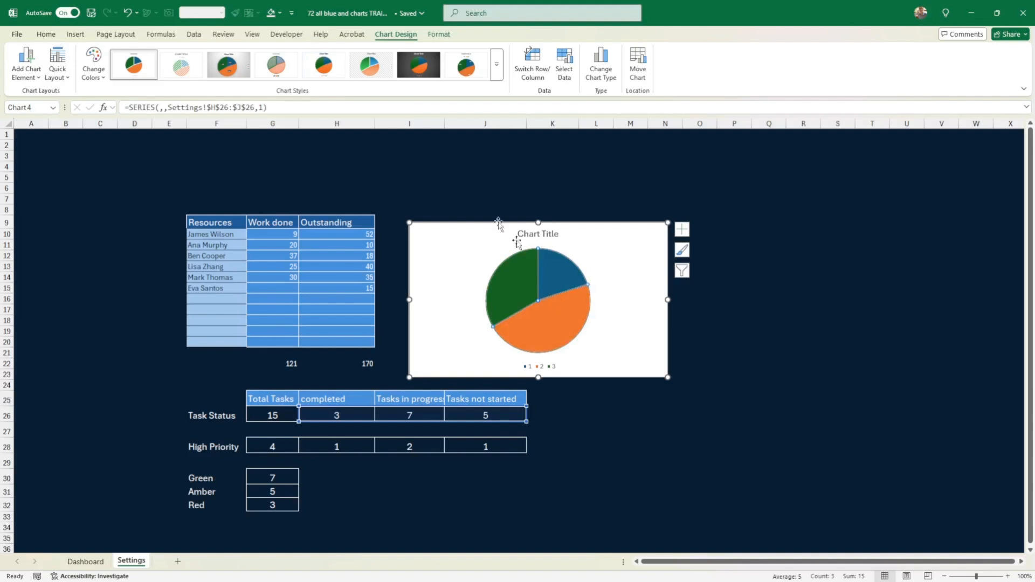
left_click(48, 35)
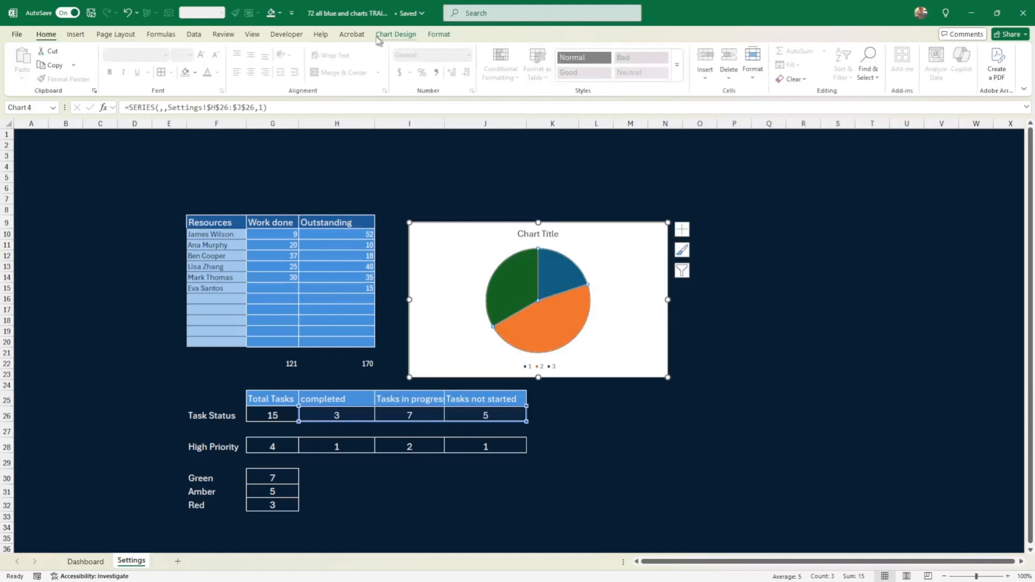
left_click(438, 35)
left_click(473, 66)
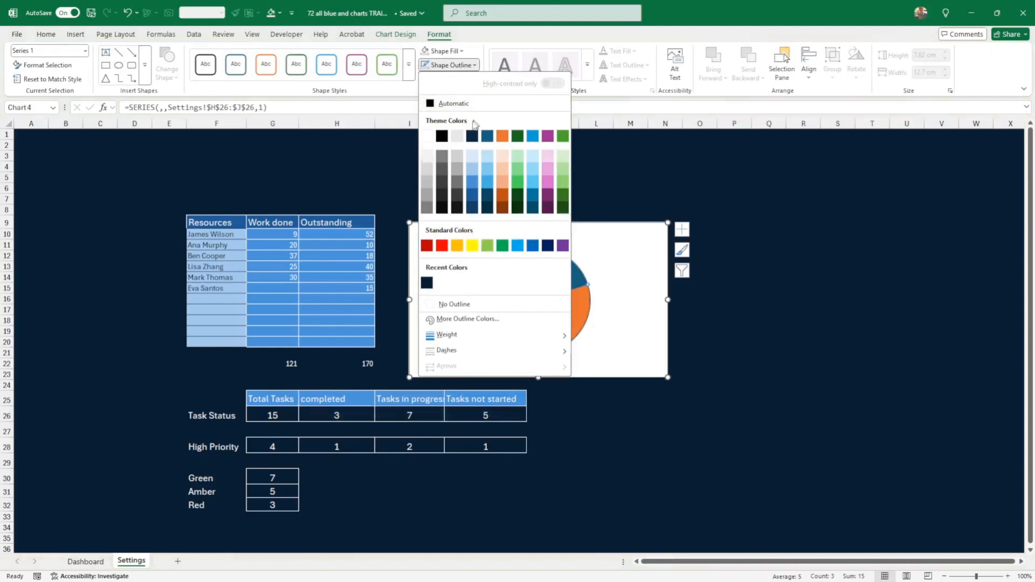
left_click(695, 153)
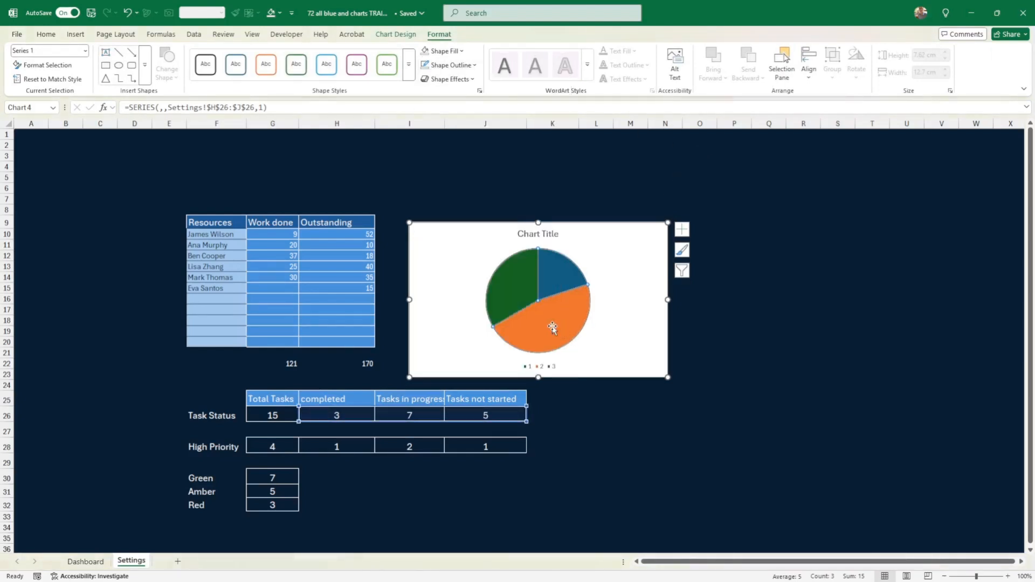
left_click(765, 354)
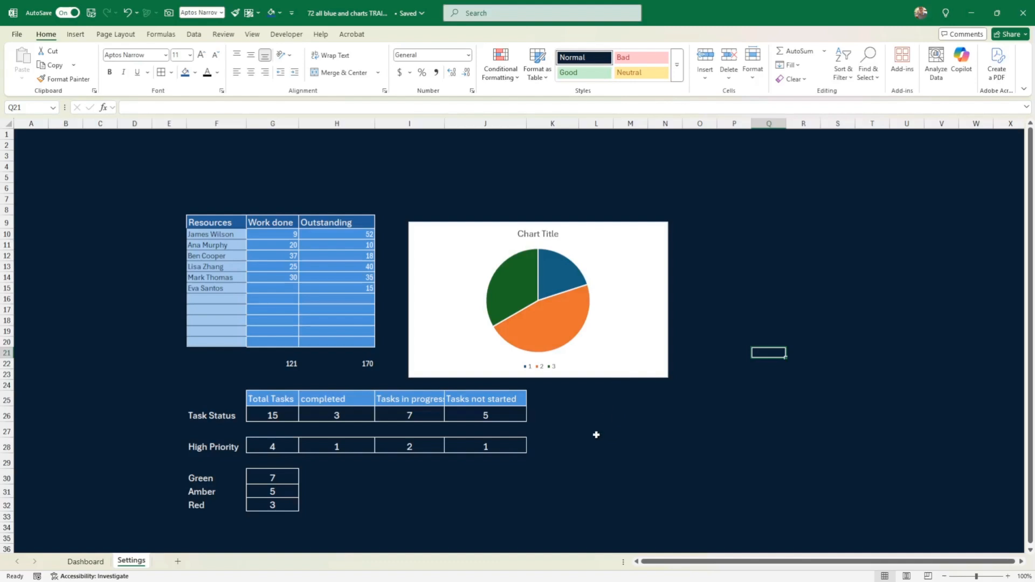
Compare the task table's row colours on the Dashboard sheet with the pie chart's three slices on the Settings sheet
left_click(99, 562)
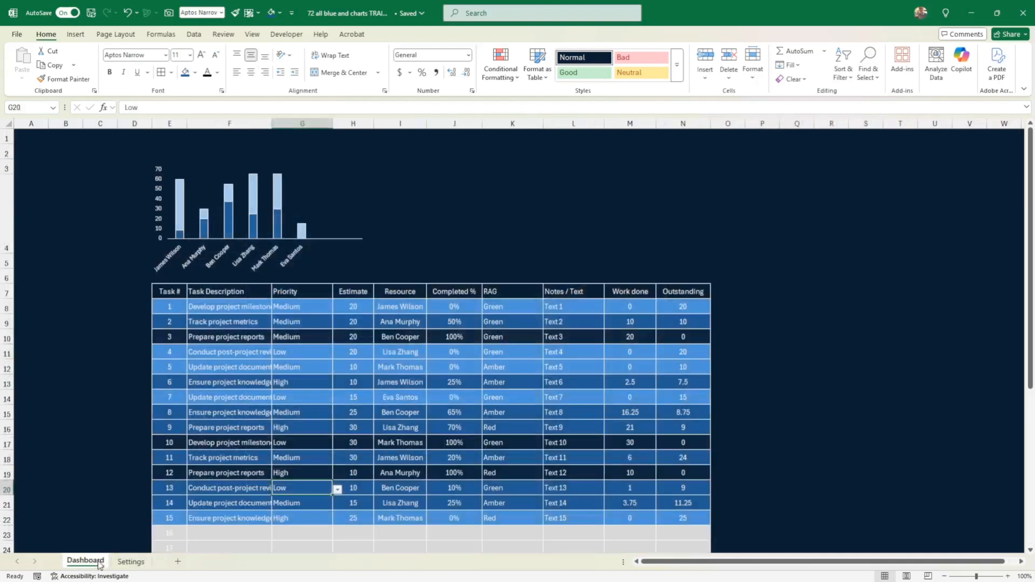
left_click(304, 339)
left_click(131, 561)
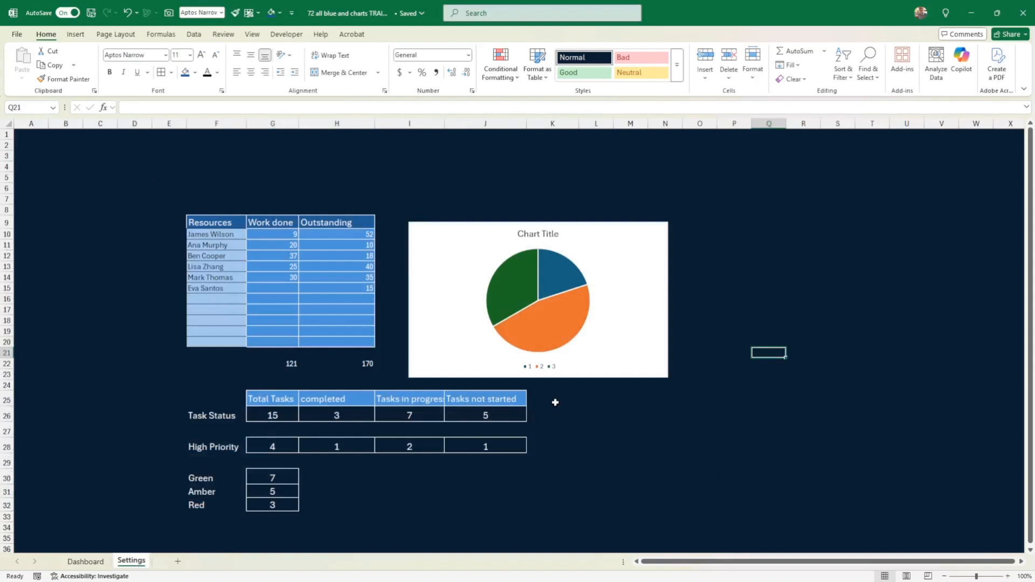
left_click(585, 376)
left_click(564, 289)
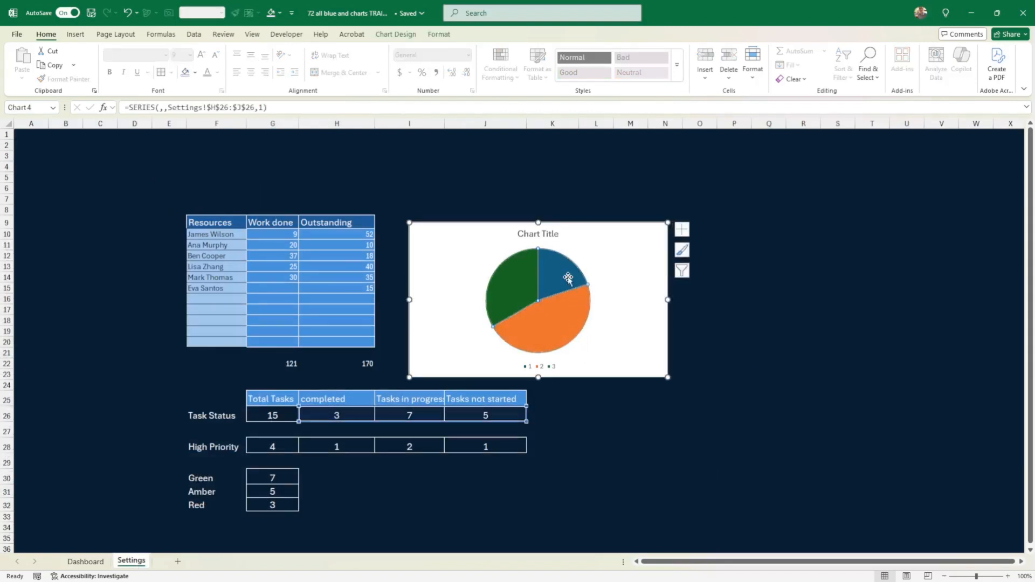
mouse_move(509, 333)
mouse_move(564, 285)
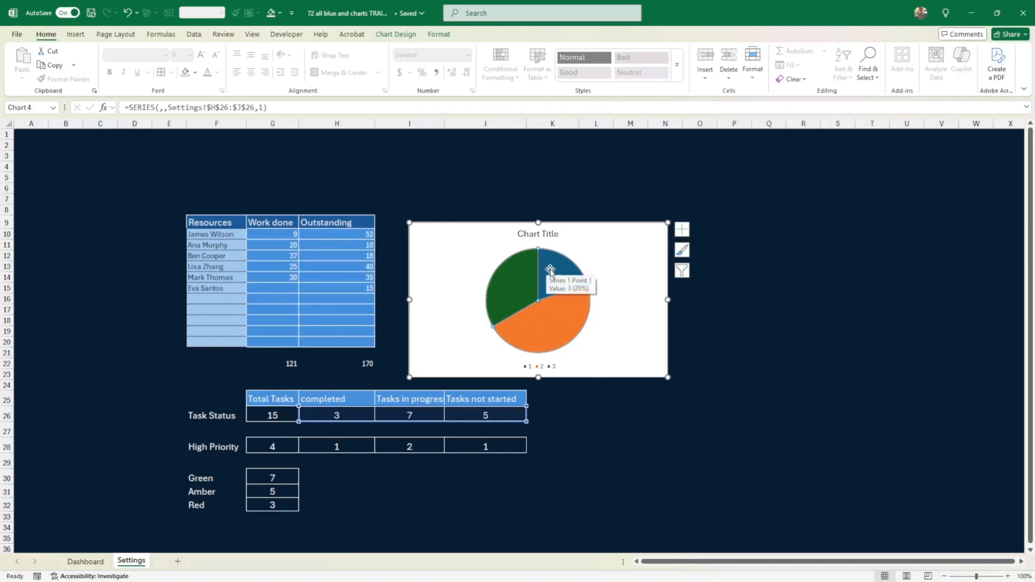
left_click(564, 308)
left_click(515, 283)
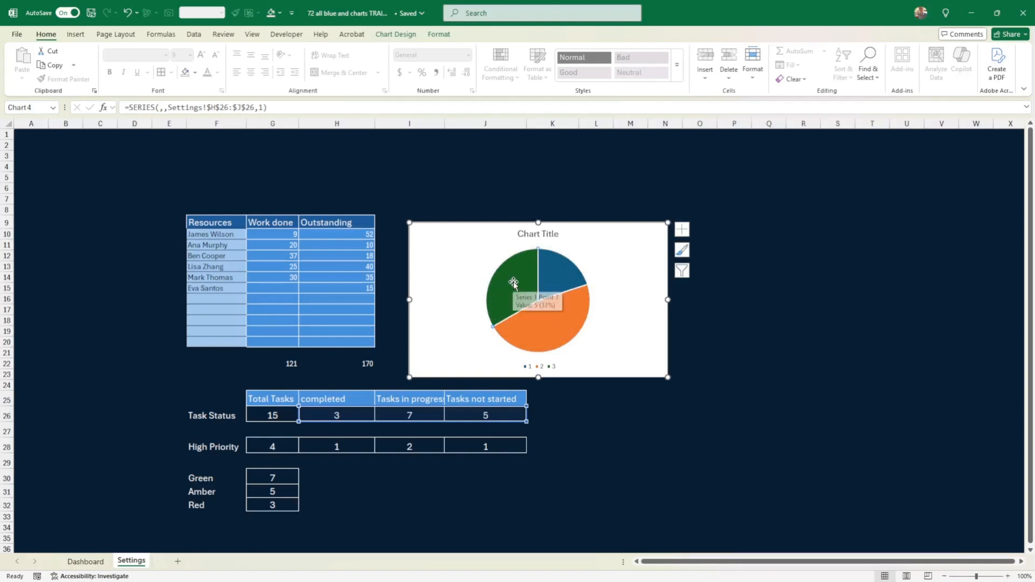
Move the pie chart from Settings to cell J4 of the Dashboard sheet and shrink it to fit above the task table
left_click(573, 378)
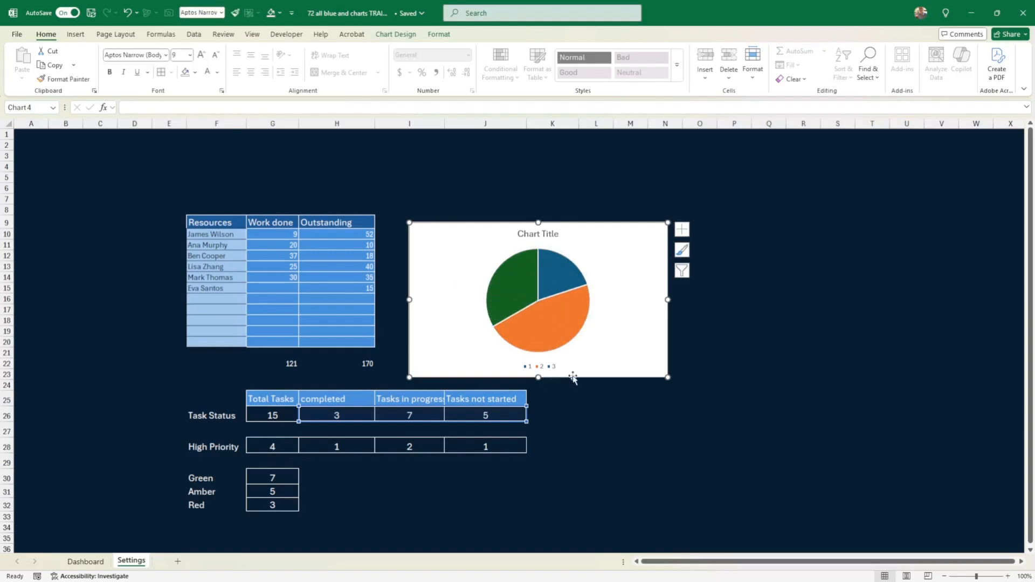
key("Delete")
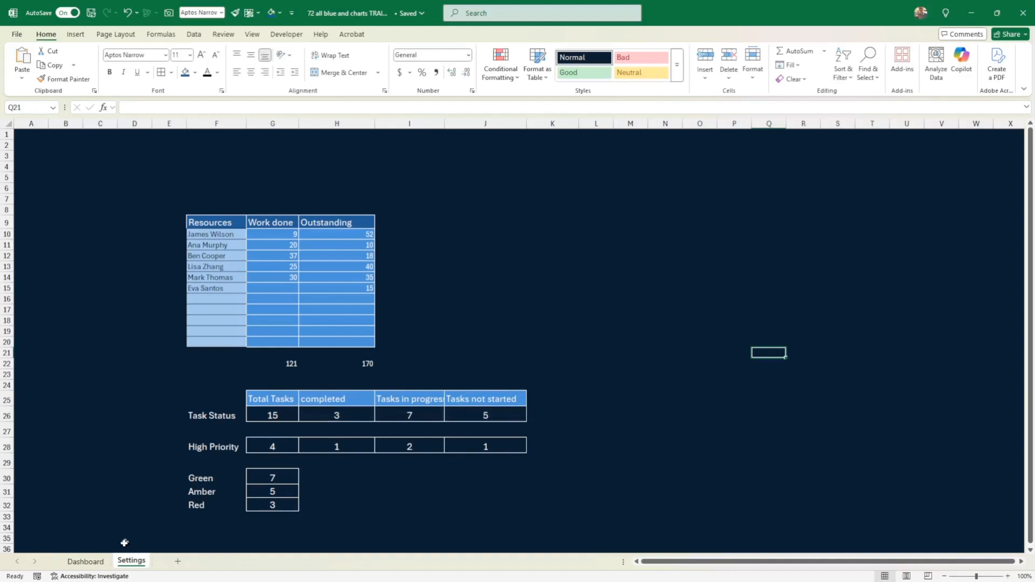
left_click(104, 562)
left_click(438, 210)
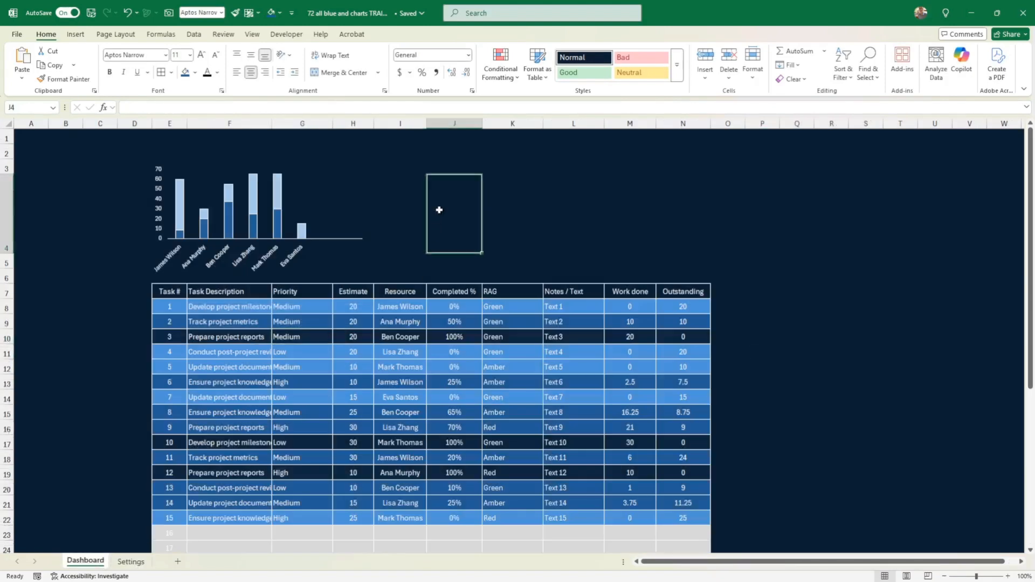
key("ctrl+v")
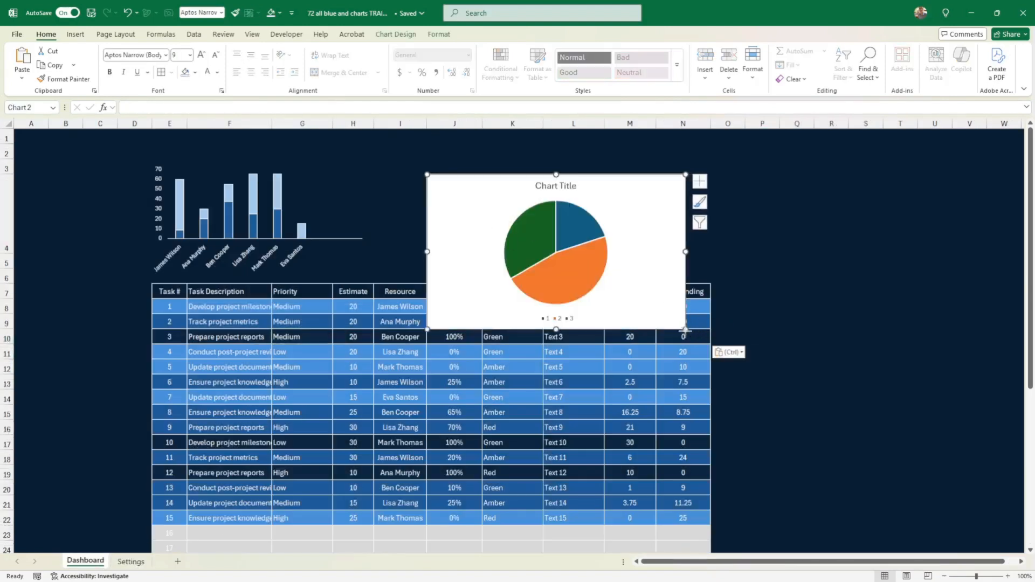
left_click_drag(685, 330, 574, 281)
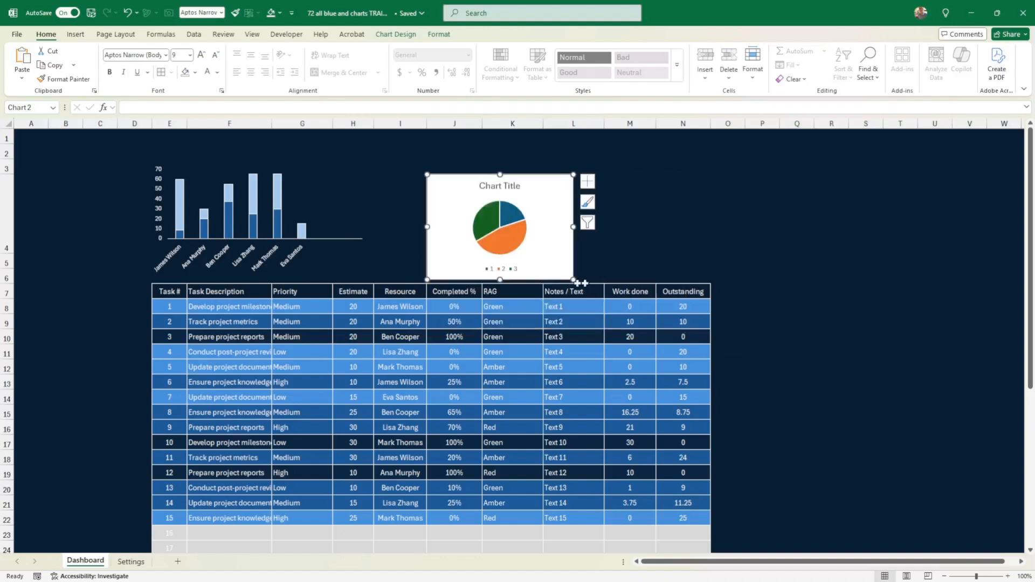
Delete the pie chart's legend and title, and reduce the chart to the width of columns J and K
left_click(503, 269)
key("Delete")
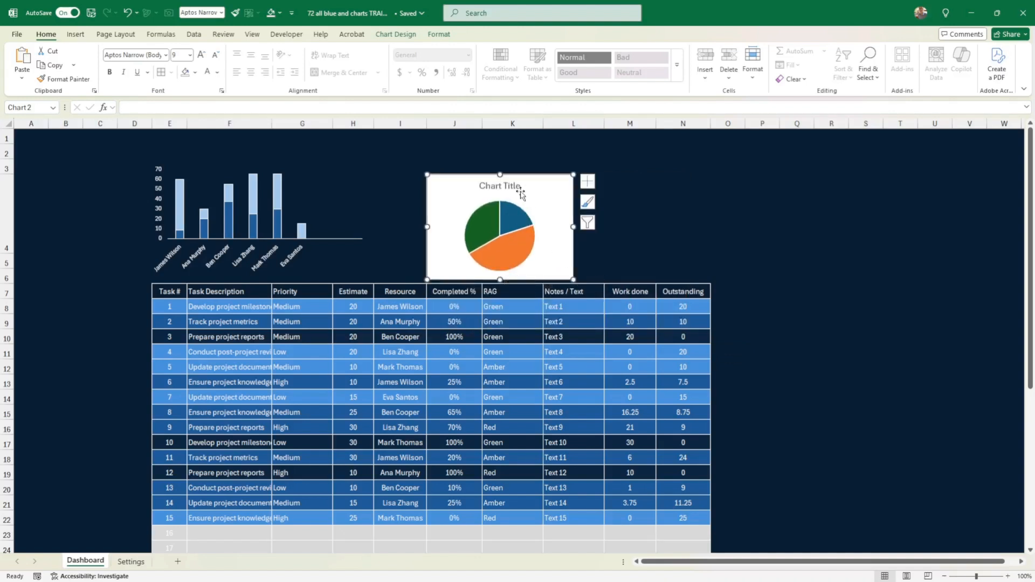
left_click(499, 188)
key("Delete")
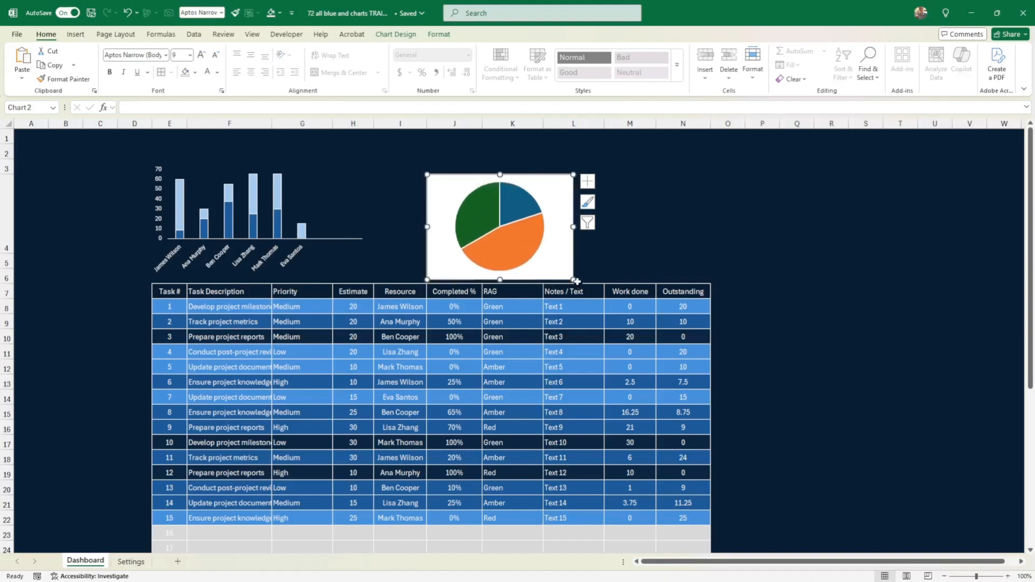
left_click_drag(576, 281, 544, 262)
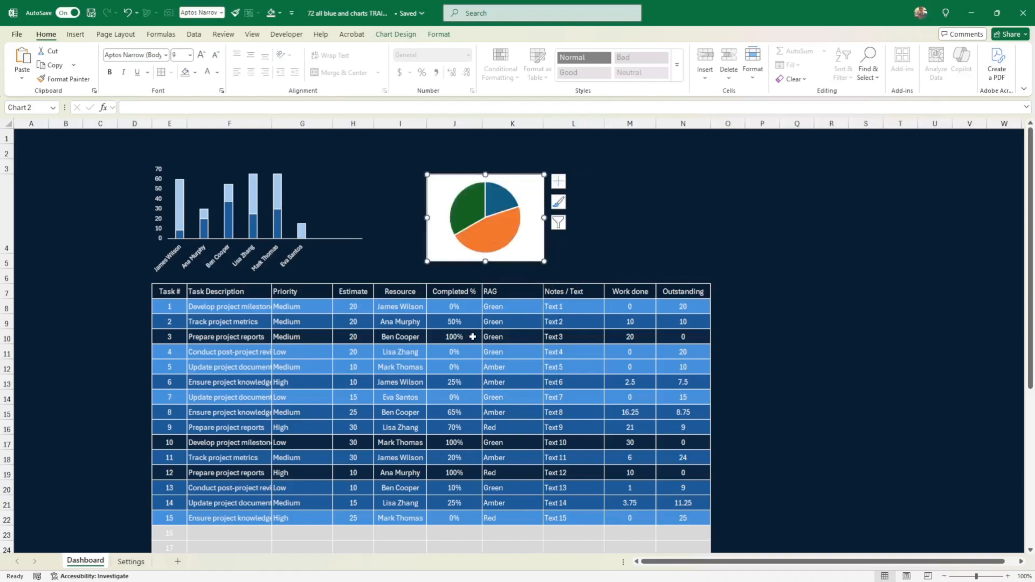
left_click(472, 337)
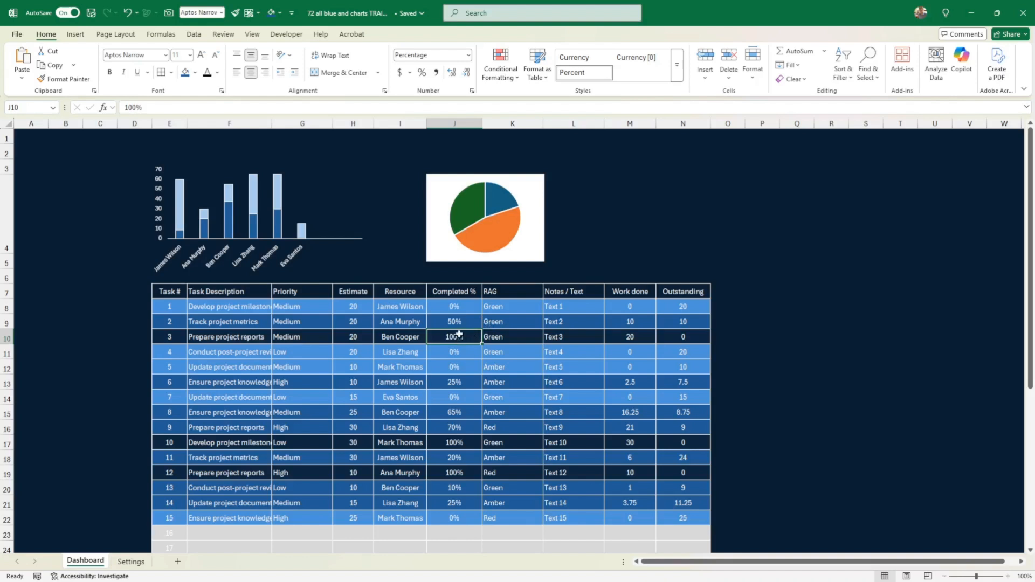
Fill the completed-tasks slice of the pie chart with the darkest shade of the dark blue theme colour
left_click(493, 204)
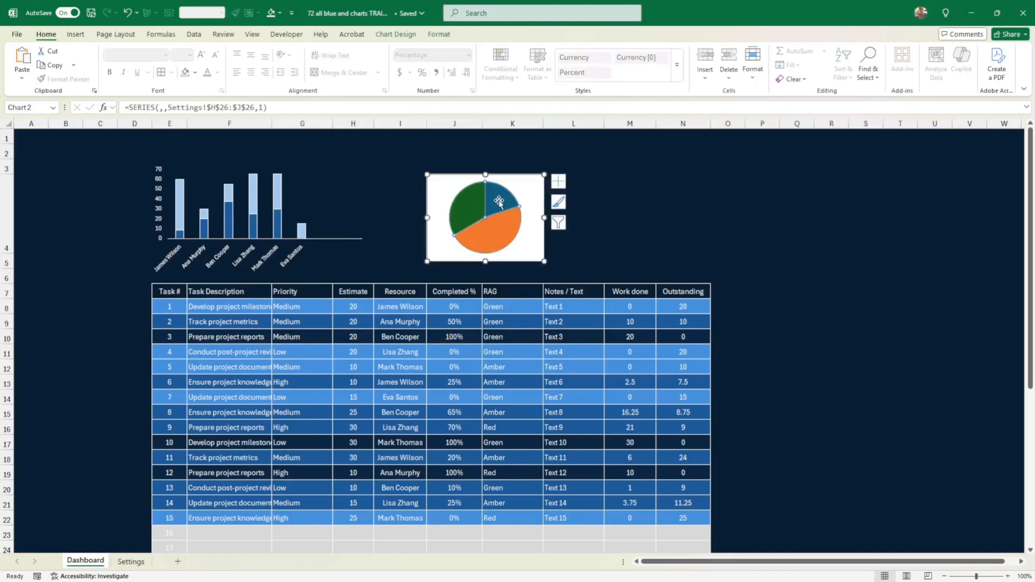
left_click(196, 74)
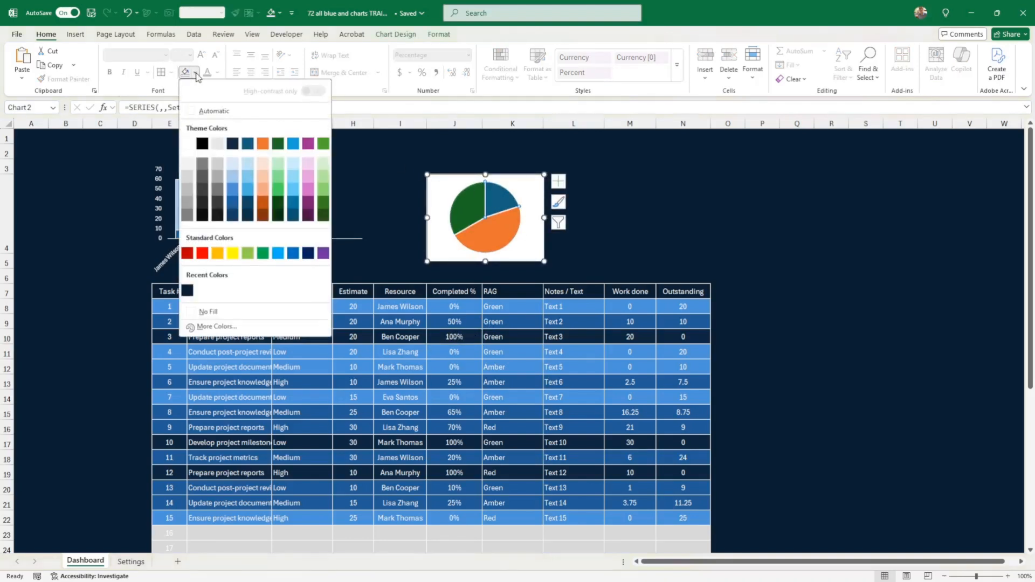
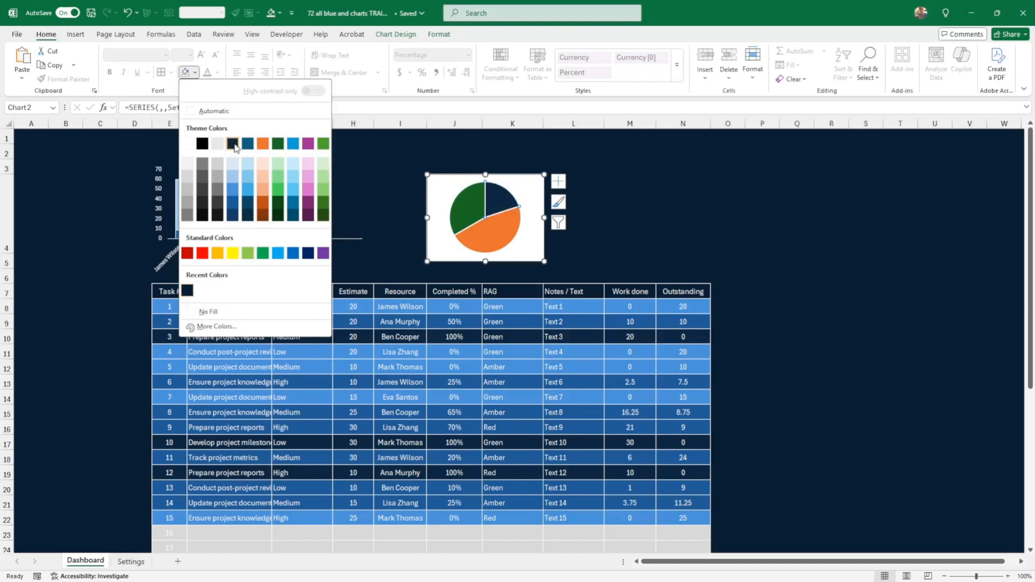
left_click(232, 216)
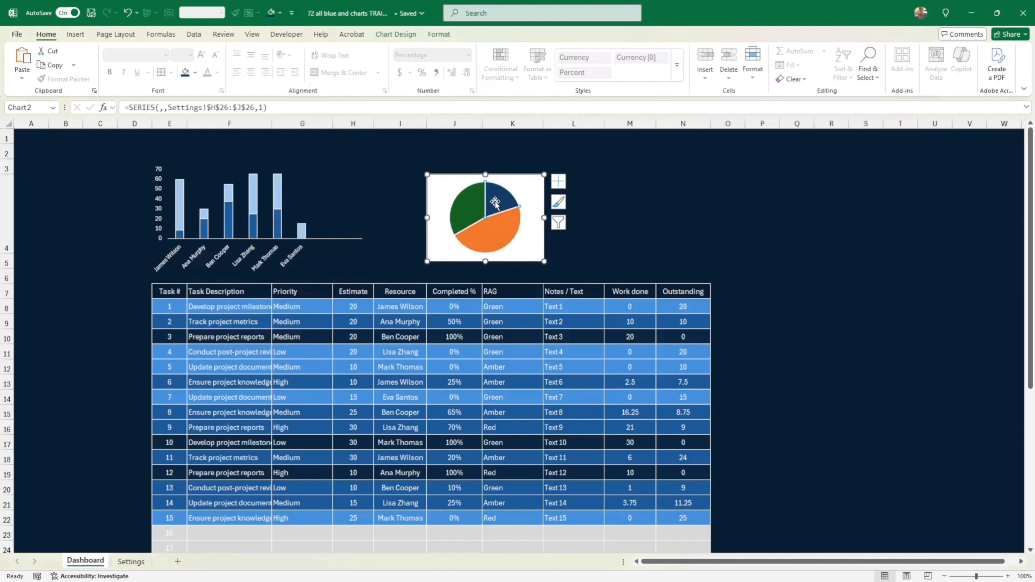
Fill the orange pie slice with the second-darkest shade of the dark blue theme colour and the green slice with its middle shade
left_click(499, 235)
left_click(195, 72)
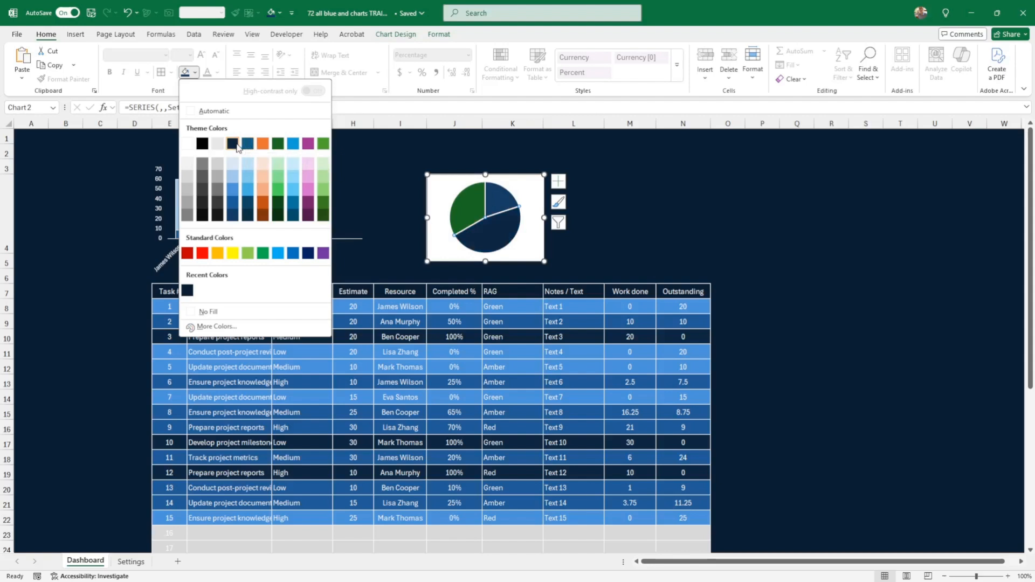
left_click(232, 203)
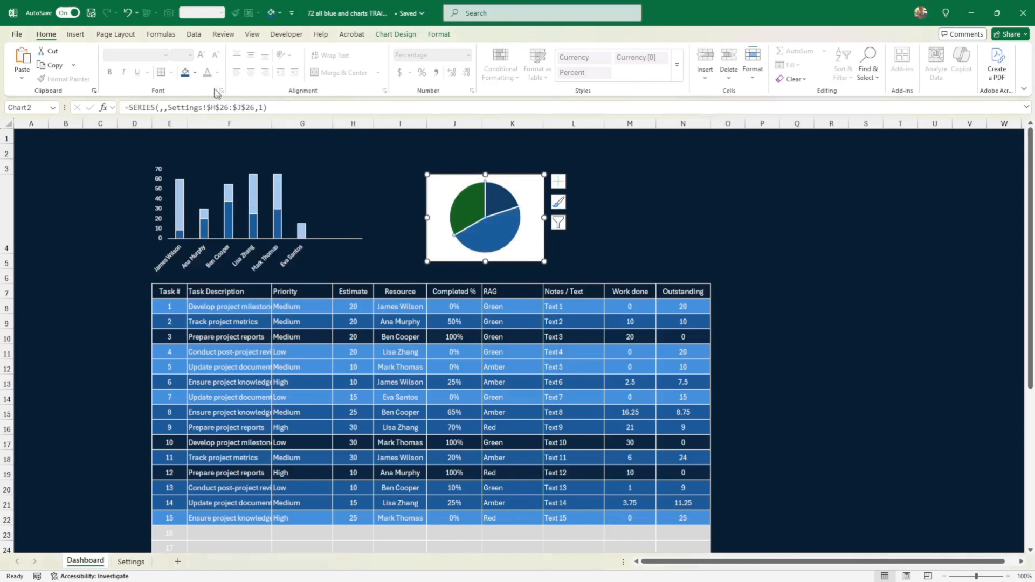
left_click(195, 72)
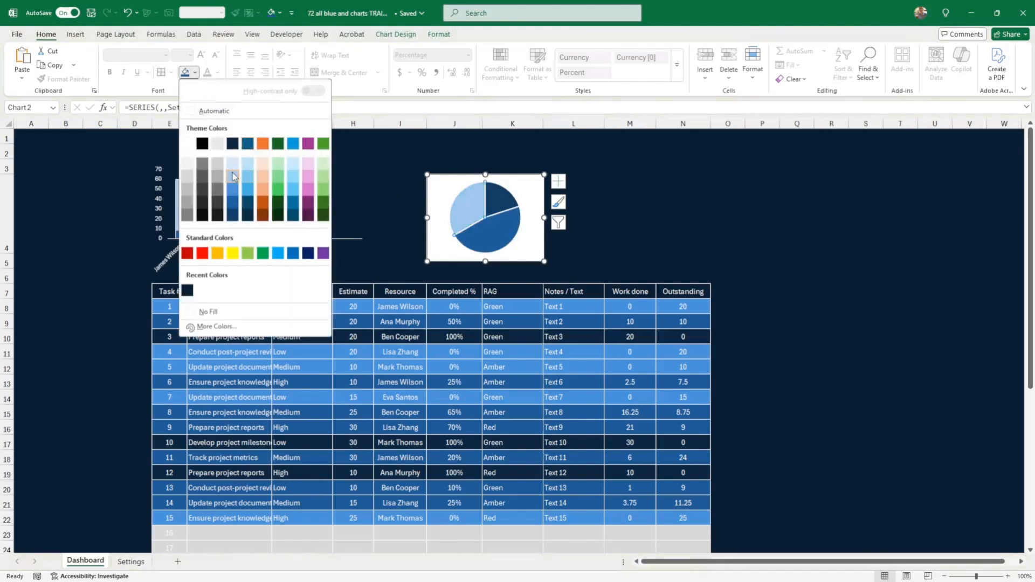
left_click(232, 189)
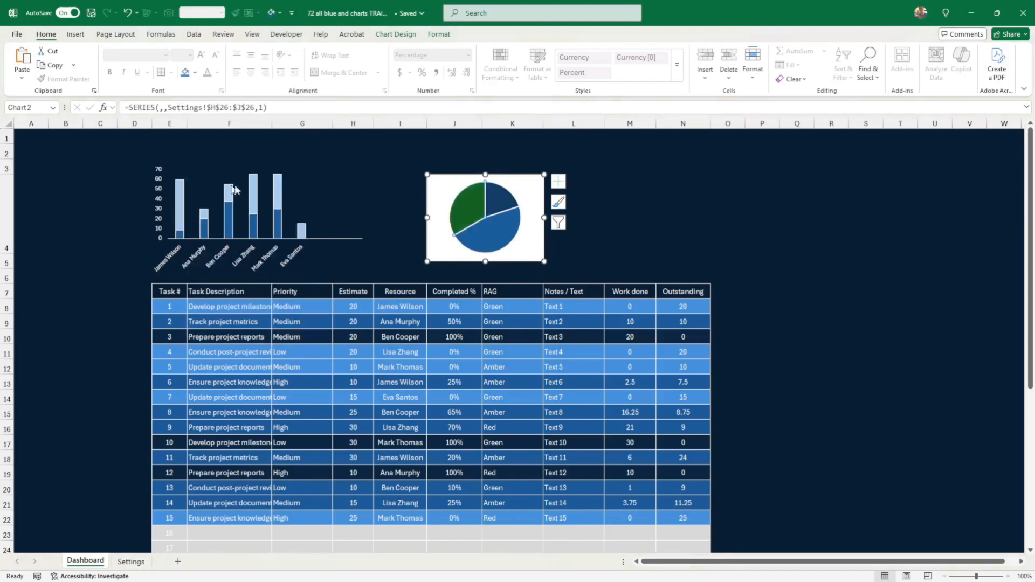
left_click(439, 35)
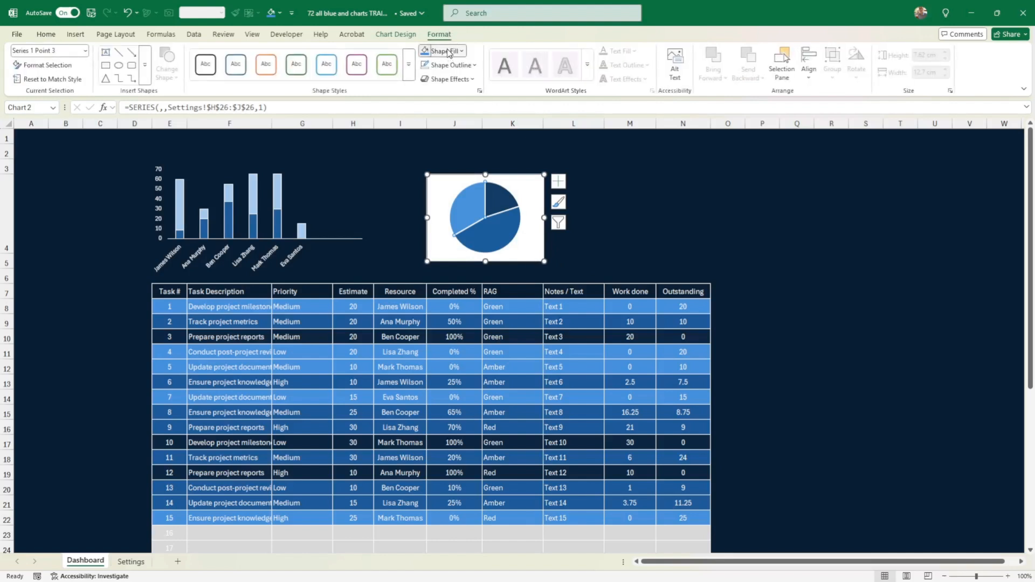
left_click(451, 53)
left_click(455, 292)
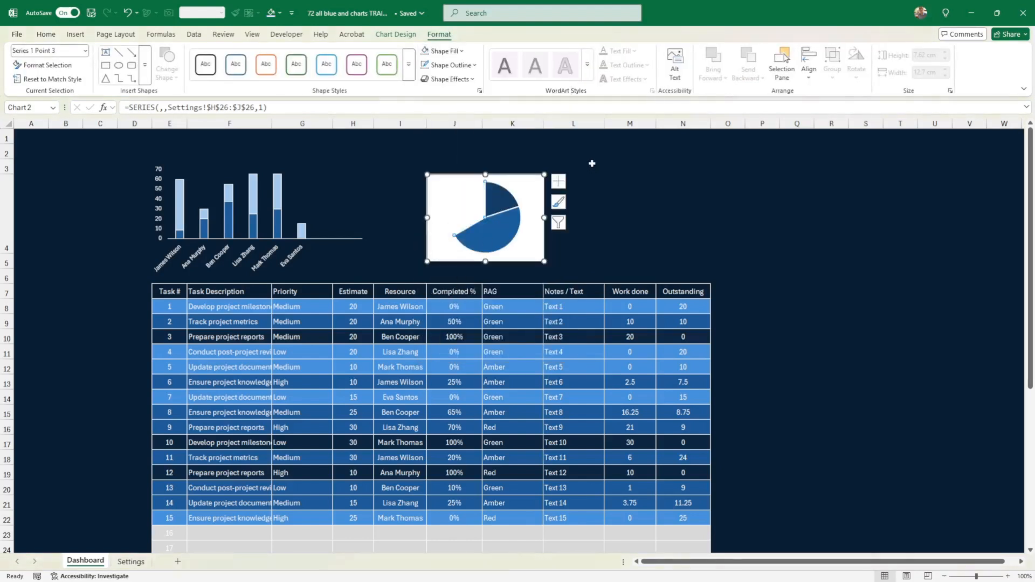
key("ctrl+z")
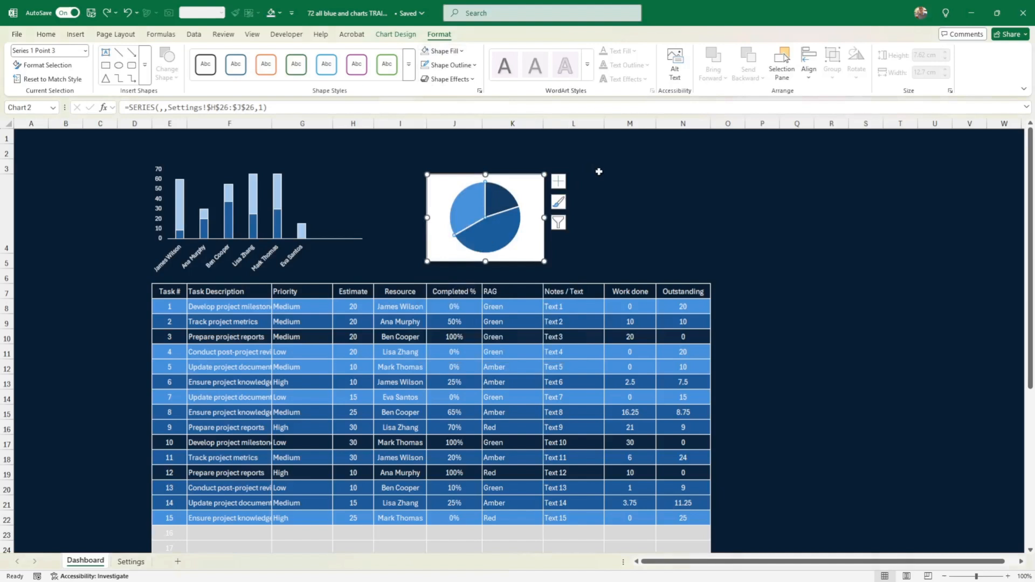
Remove the pie chart's white background fill and shrink the chart to about 3.9 cm high and 4 cm wide
left_click(681, 245)
left_click(527, 258)
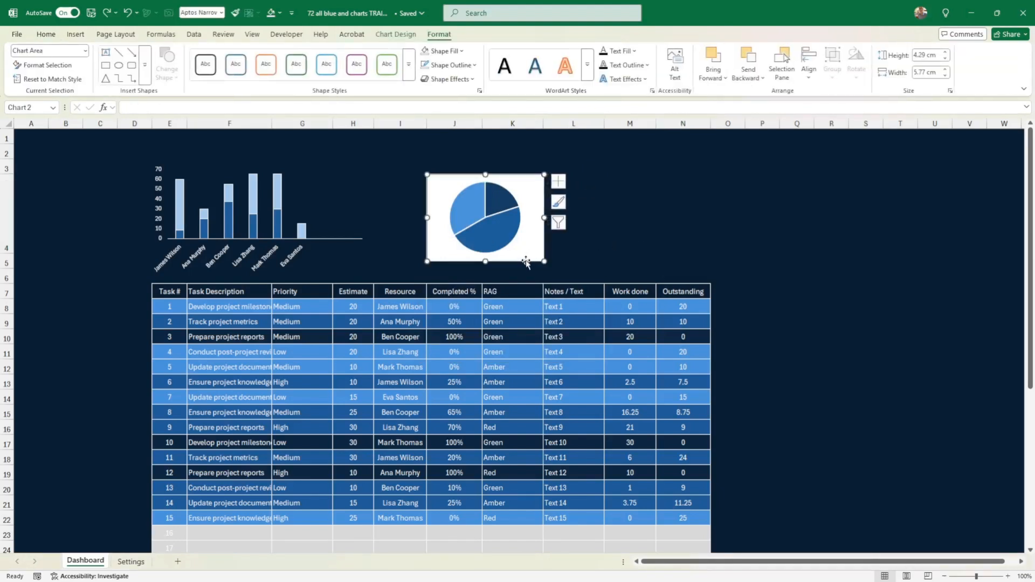
left_click(447, 51)
left_click(468, 290)
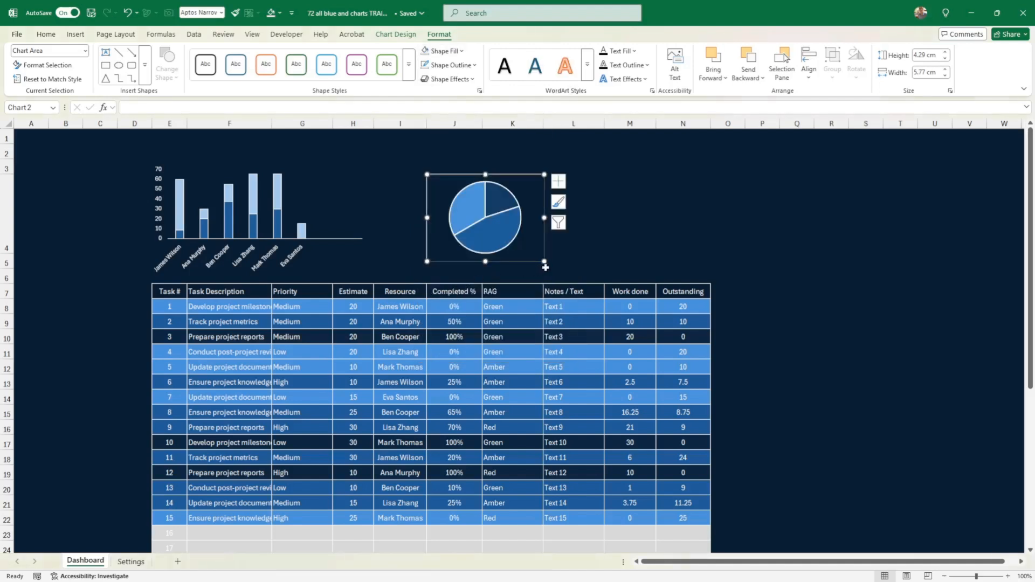
left_click_drag(544, 261, 485, 255)
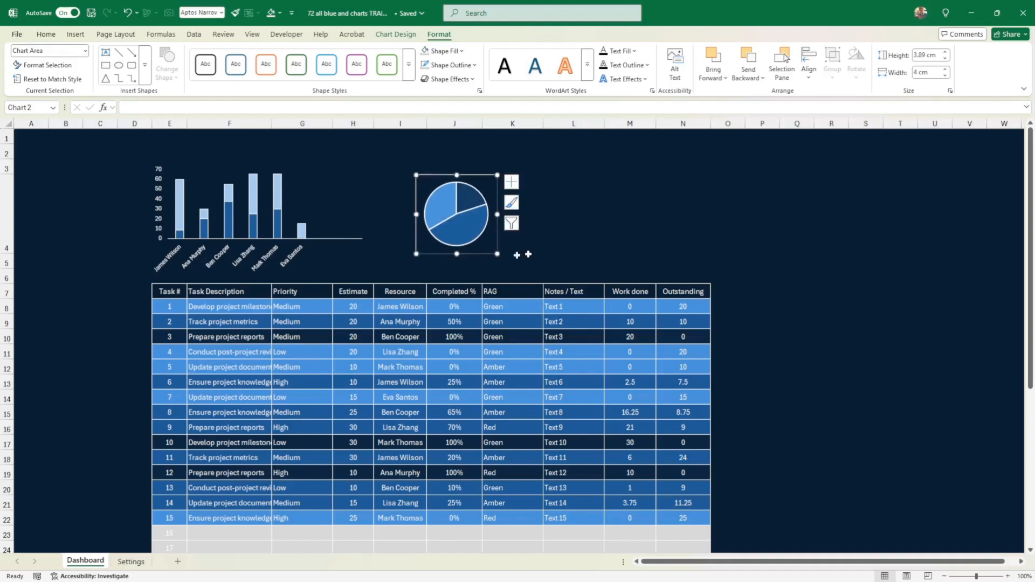
left_click(666, 233)
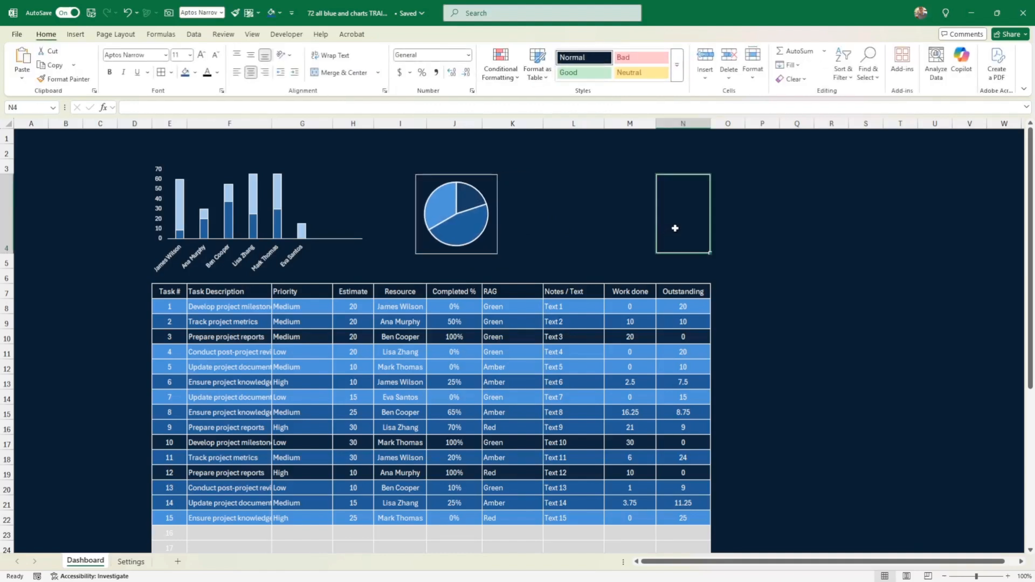
Remove the outline around the pie chart's chart area on the Dashboard
left_click(482, 252)
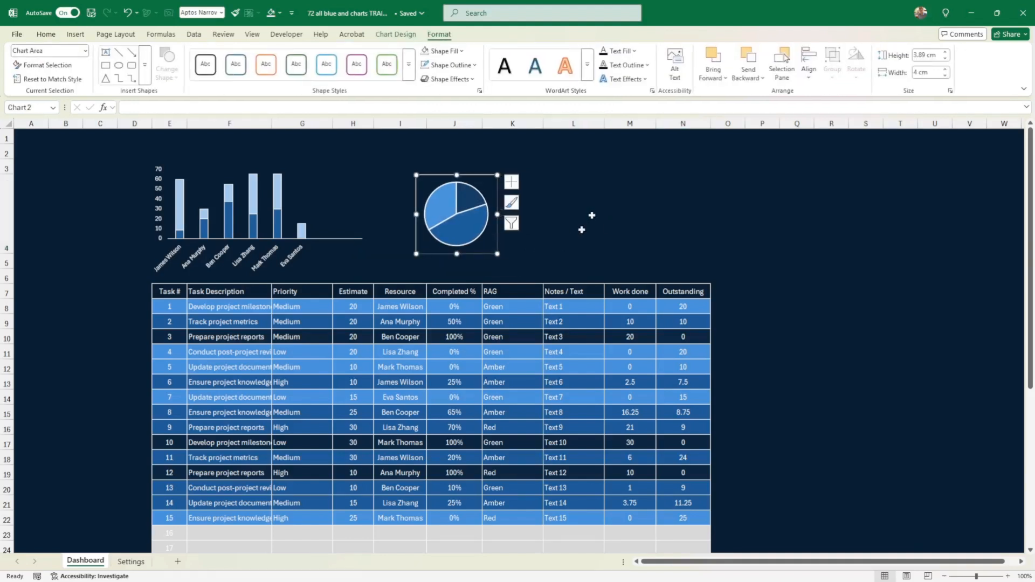
left_click(450, 65)
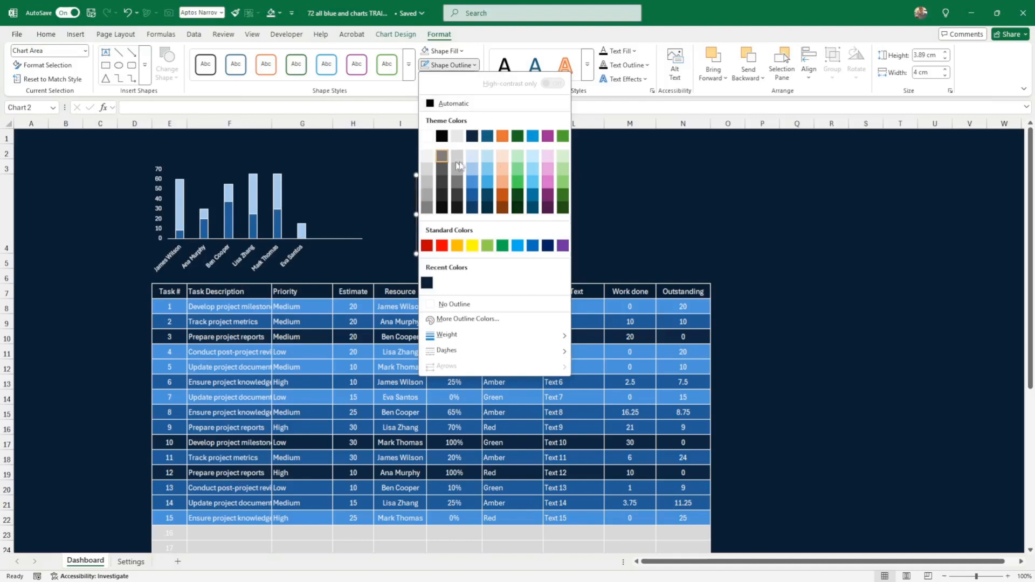
left_click(483, 305)
left_click(587, 236)
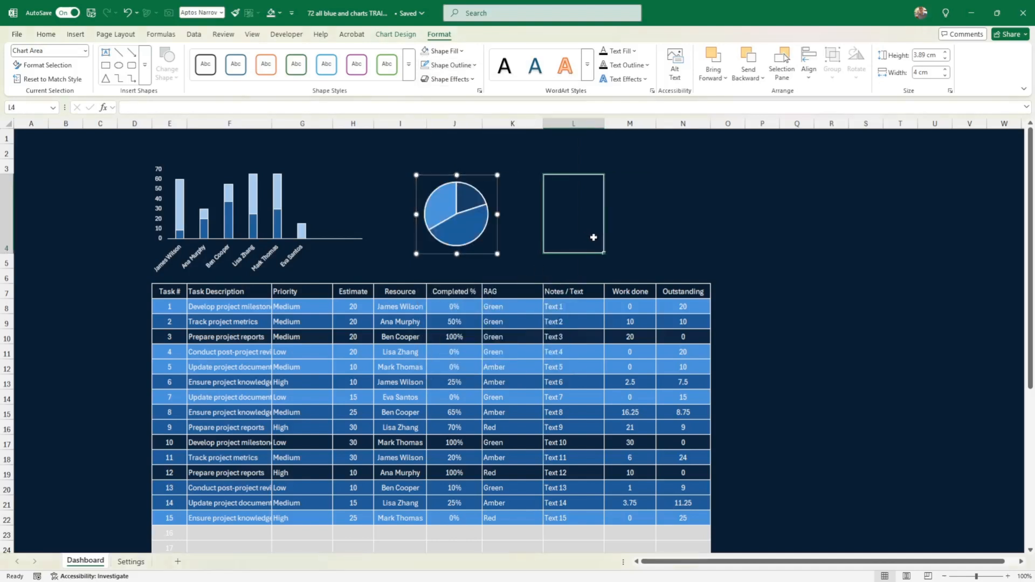
Narrow the Dashboard pie chart to about 3.5 cm wide and shift it slightly closer to the resource bar chart
left_click(471, 235)
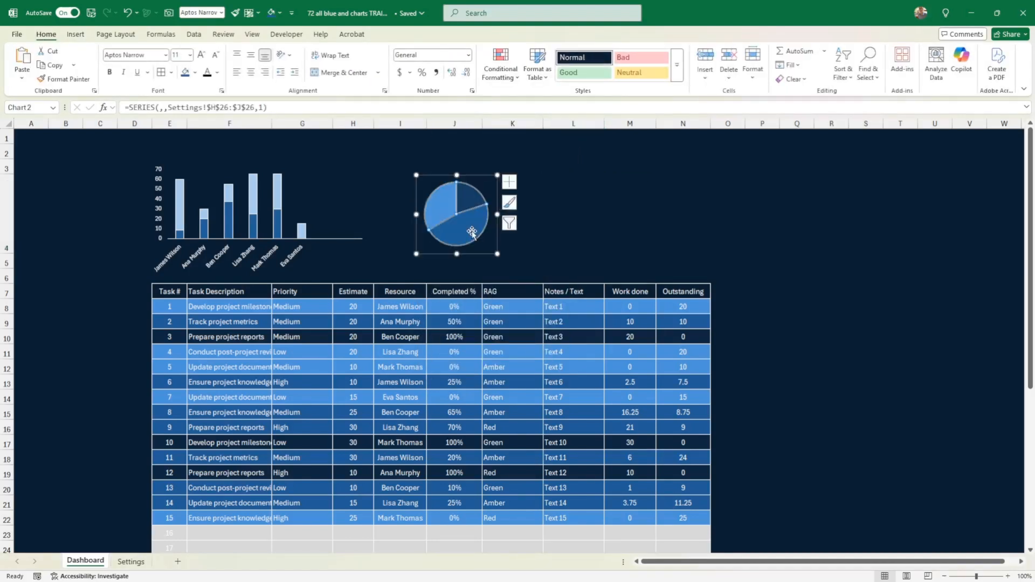
left_click_drag(473, 254, 478, 255)
left_click(546, 256)
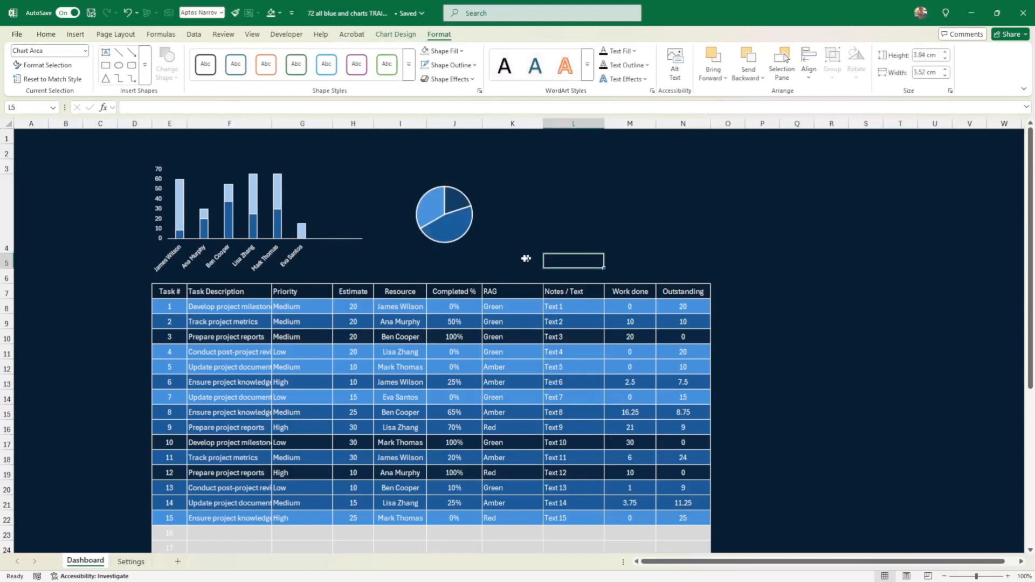
left_click(424, 410)
left_click(461, 238)
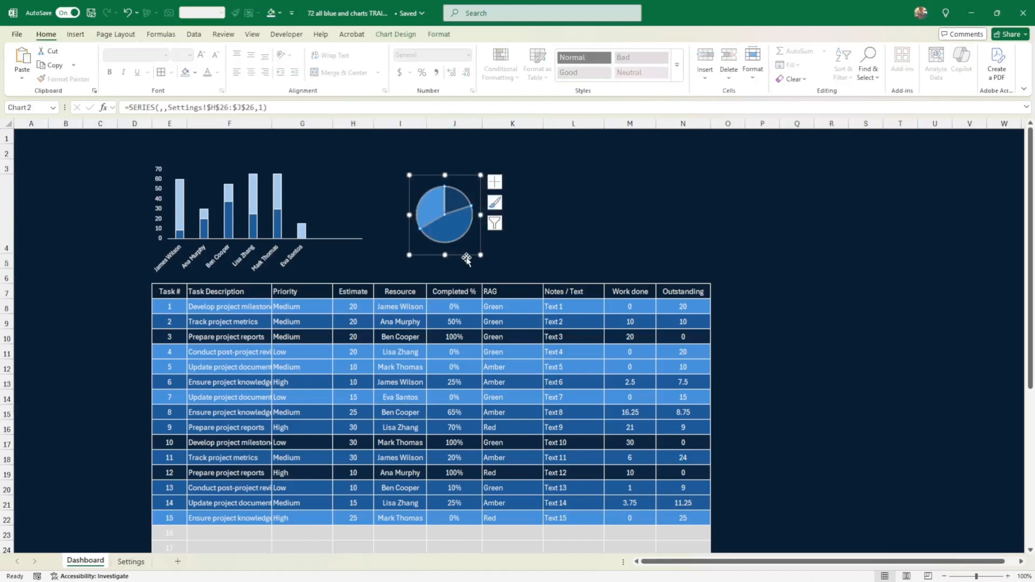
left_click_drag(468, 257, 463, 257)
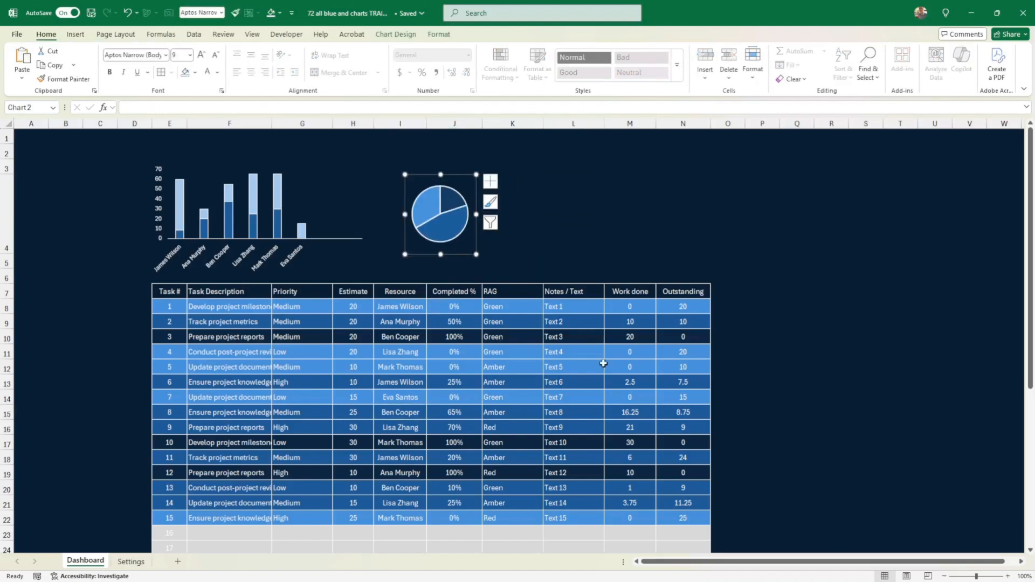
left_click(490, 401)
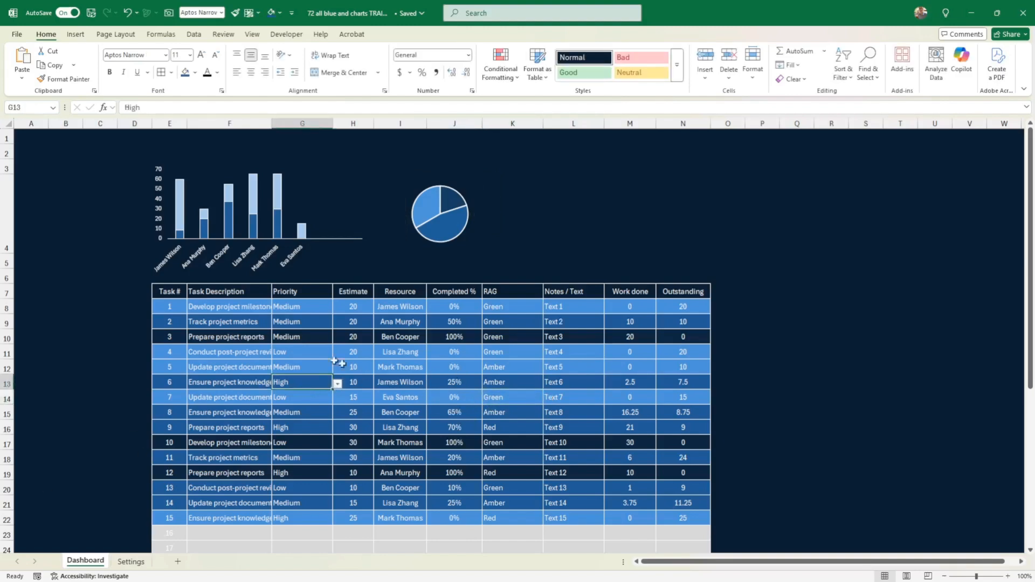
Insert a 2-D pie chart on the Settings sheet from the High Priority counts in H28:J28
left_click(130, 561)
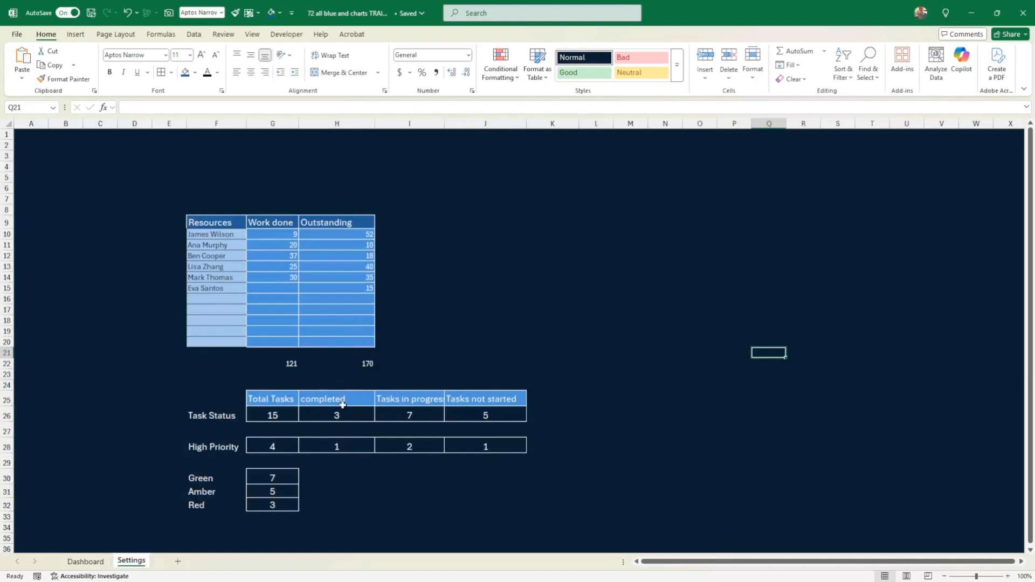
left_click_drag(340, 444, 478, 445)
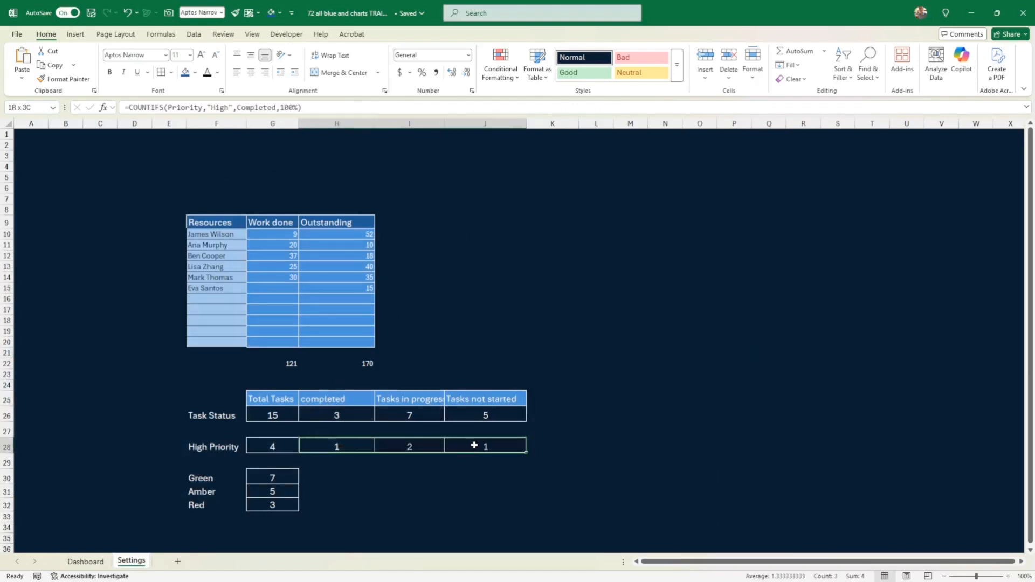
left_click(75, 35)
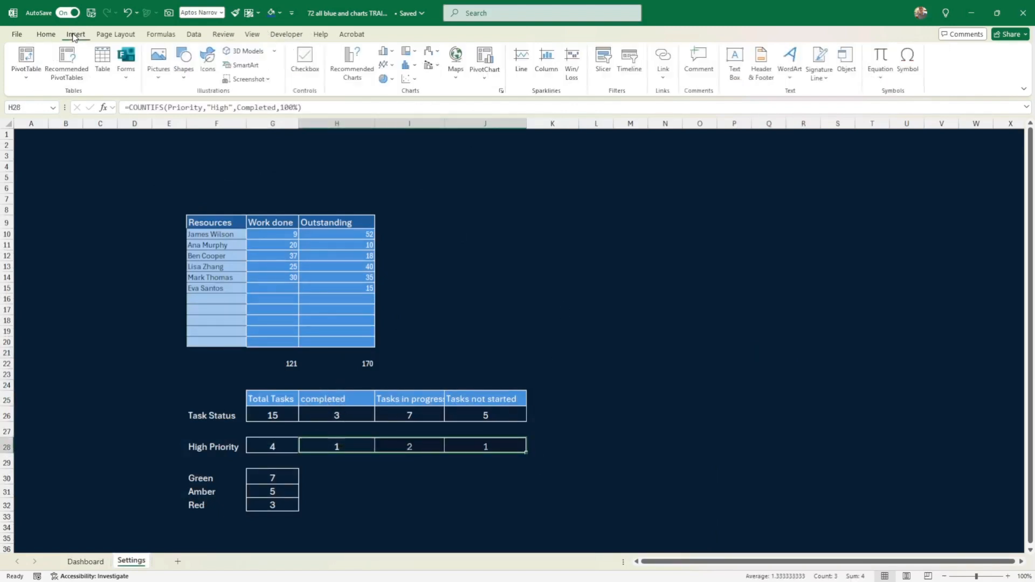
left_click(395, 81)
left_click(393, 114)
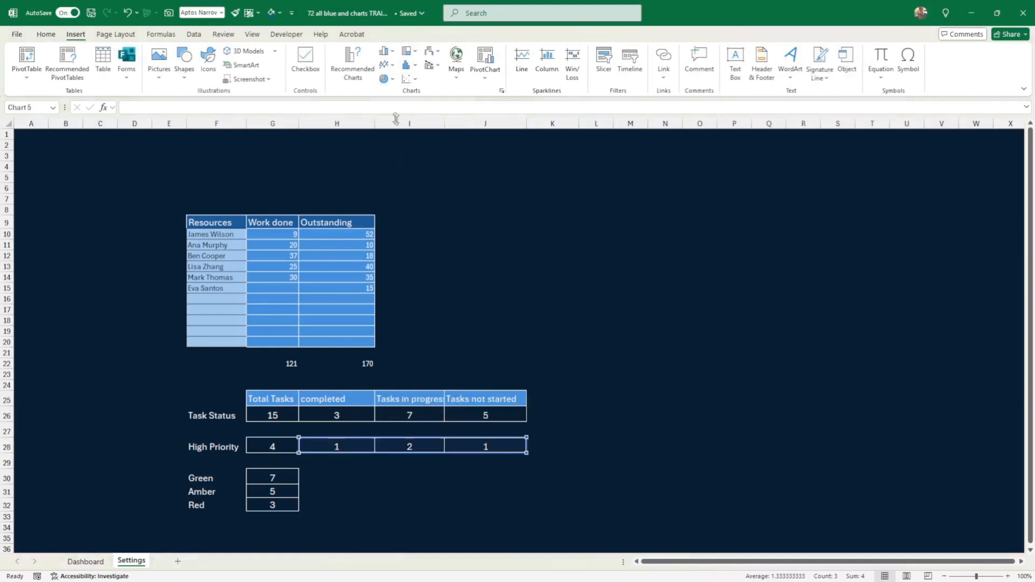
Remove the background fill and the outline from the high-priority pie chart
left_click(46, 35)
left_click(438, 34)
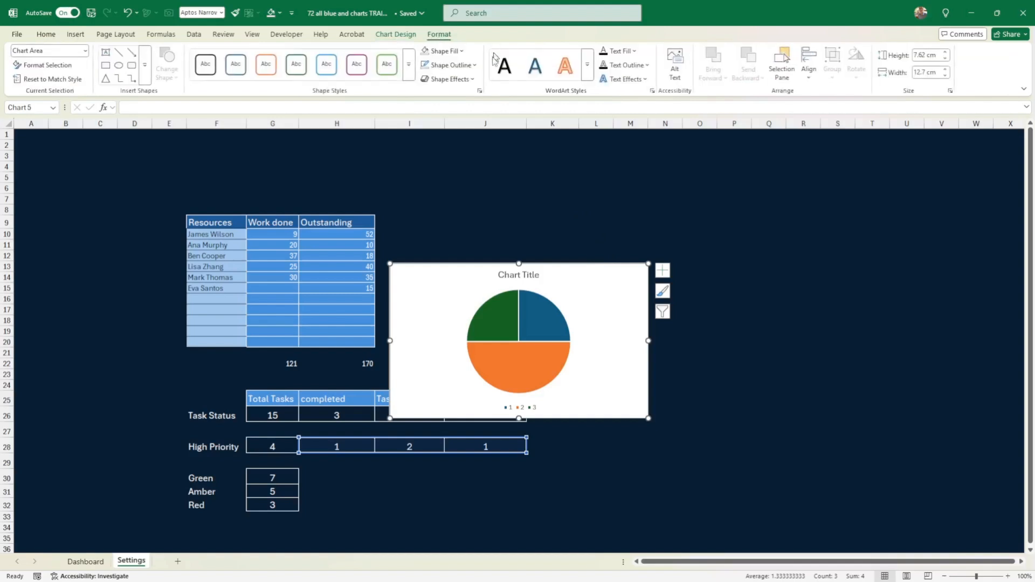
left_click(461, 52)
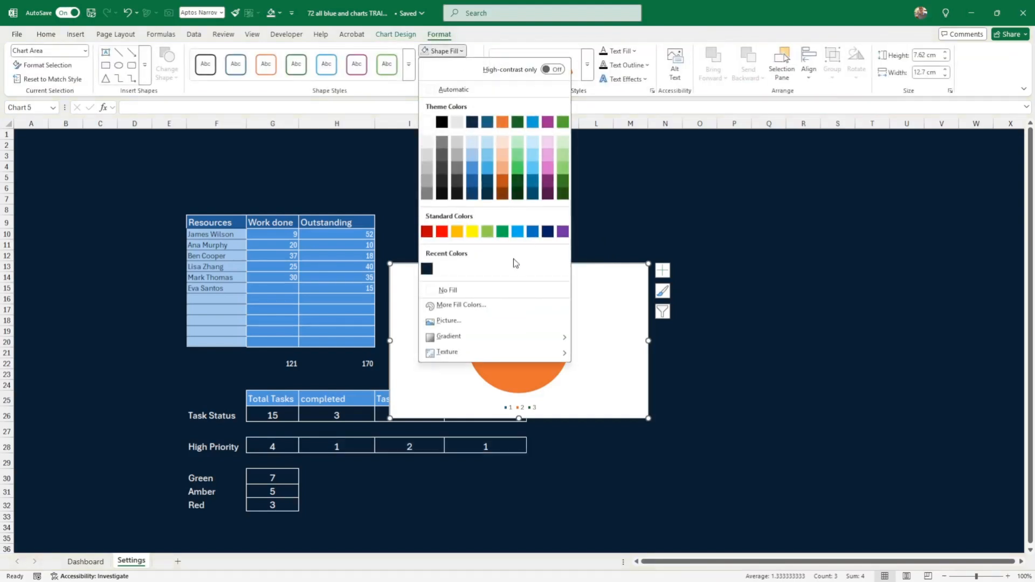
left_click(489, 289)
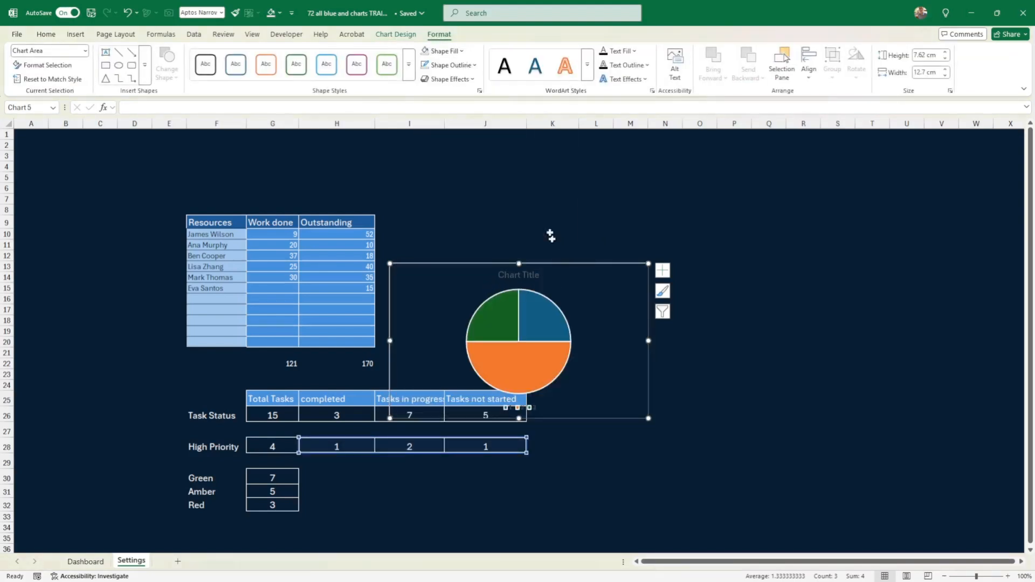
left_click(441, 66)
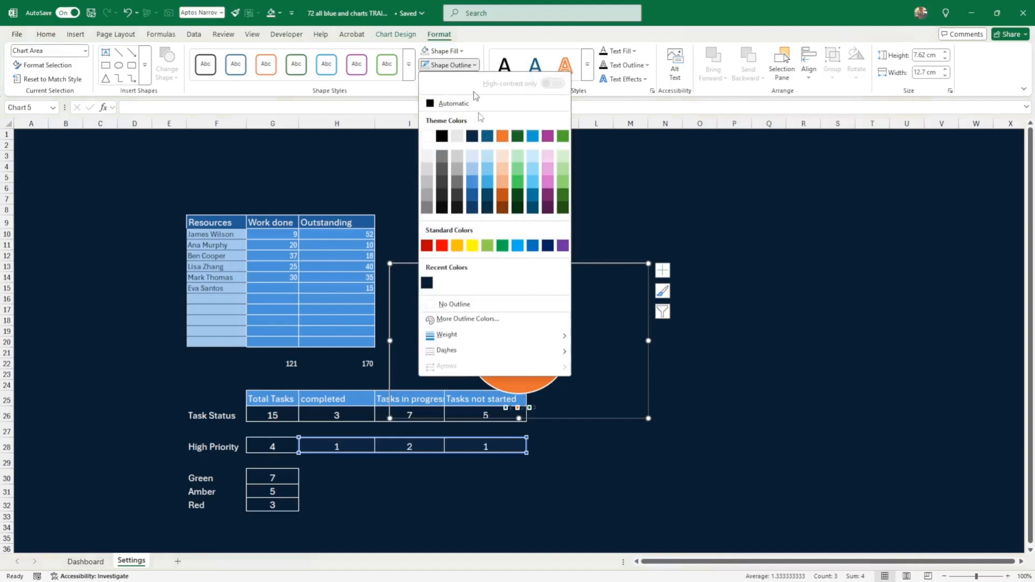
left_click(451, 303)
Delete the high-priority chart's title and move the chart clear of the task status cells, beside the resources table
left_click(526, 280)
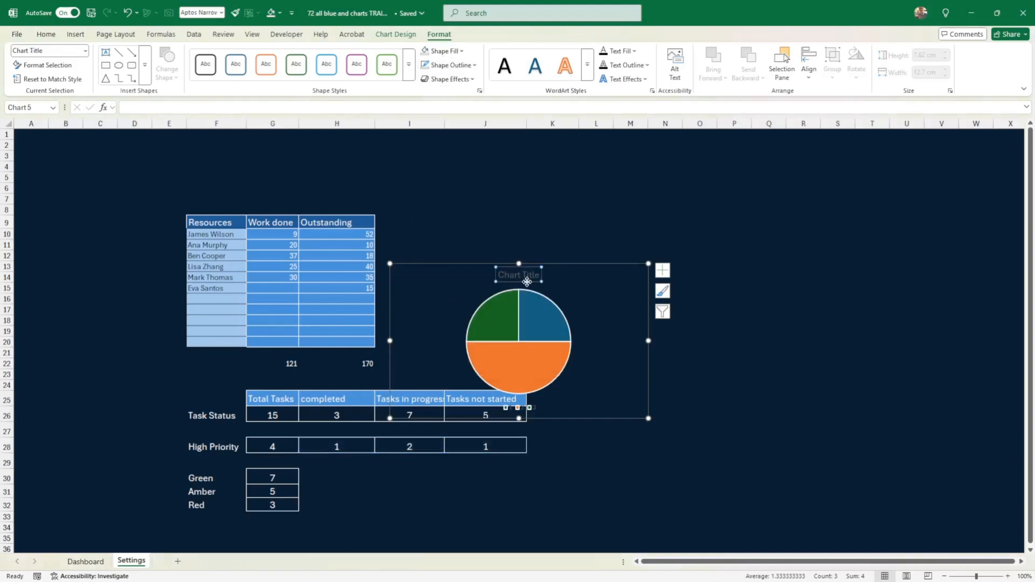
key("Delete")
left_click(528, 408)
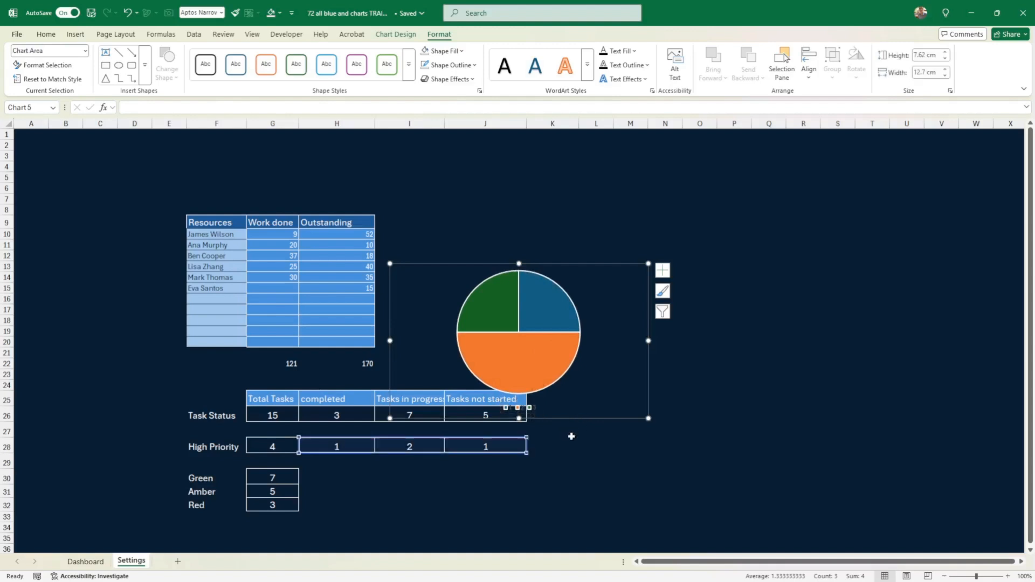
left_click(574, 421)
left_click(531, 408)
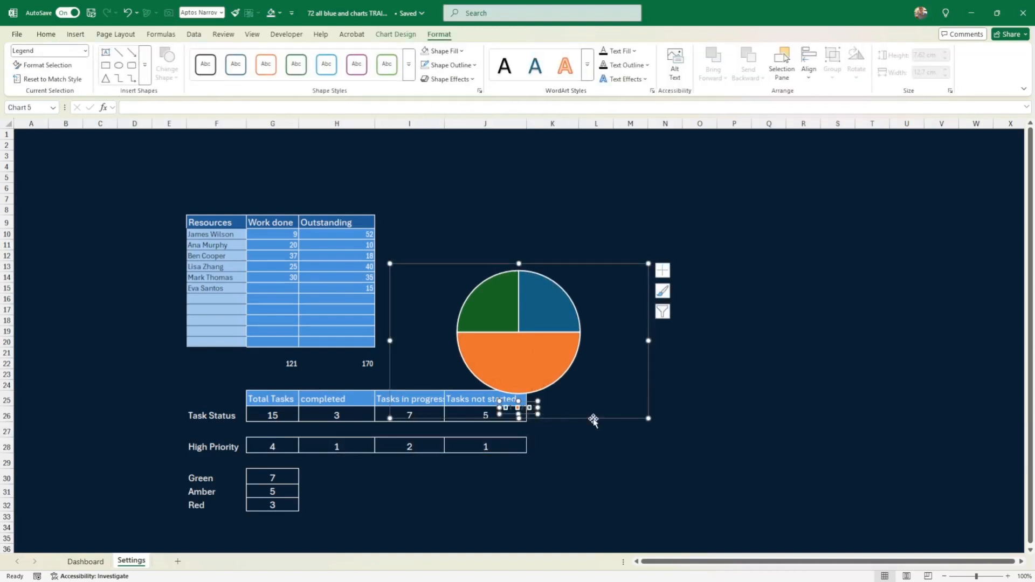
left_click_drag(593, 418, 677, 354)
left_click(638, 372)
Delete the legend of the high-priority pie chart
left_click(612, 347)
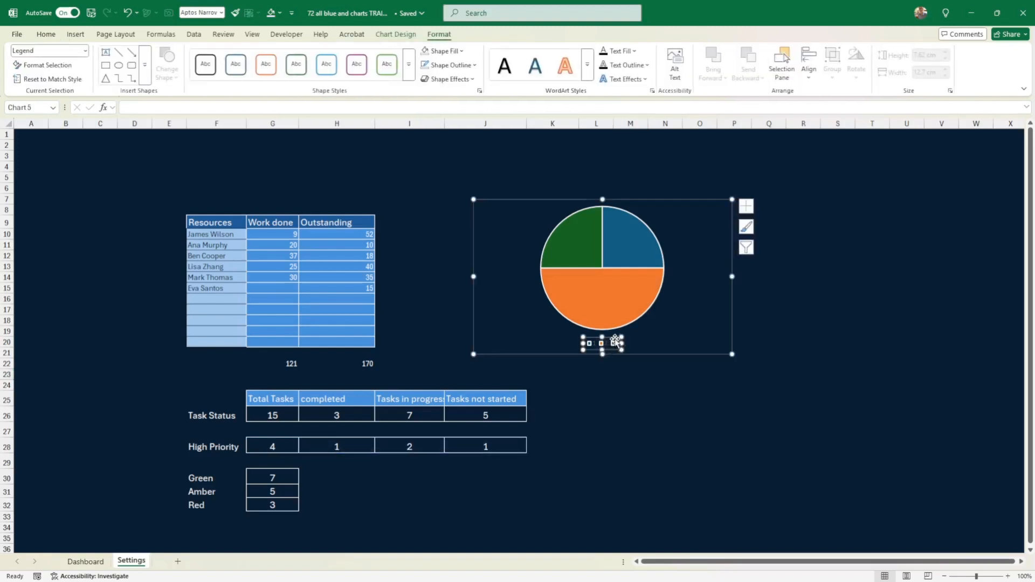
left_click(614, 341)
left_click(620, 363)
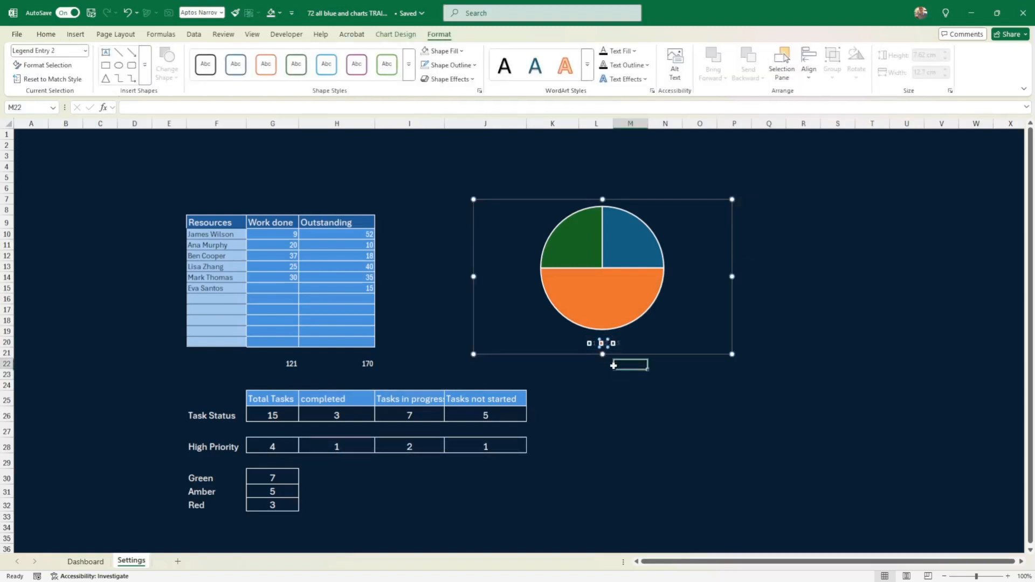
left_click(608, 343)
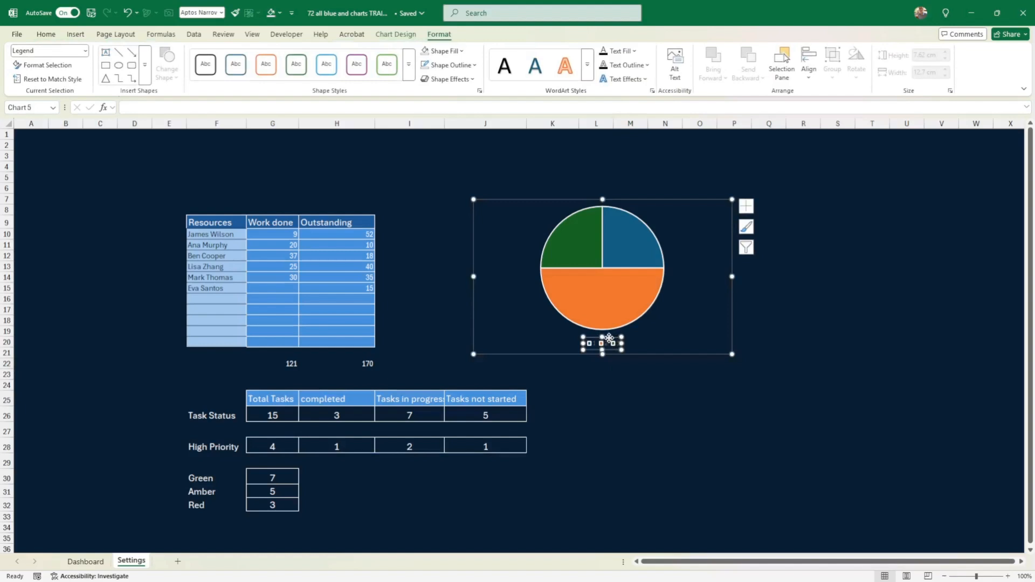
right_click(611, 339)
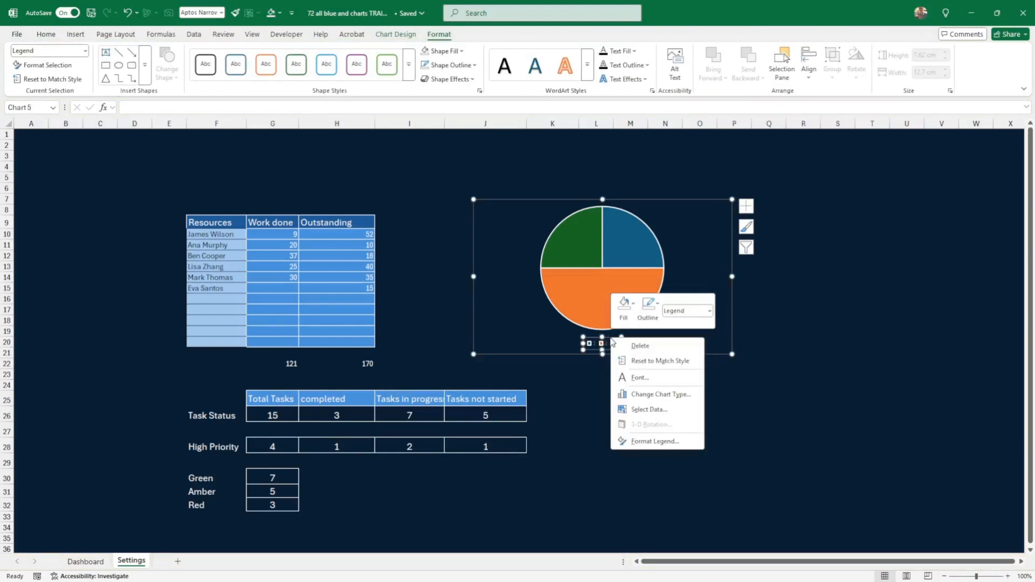
left_click(636, 346)
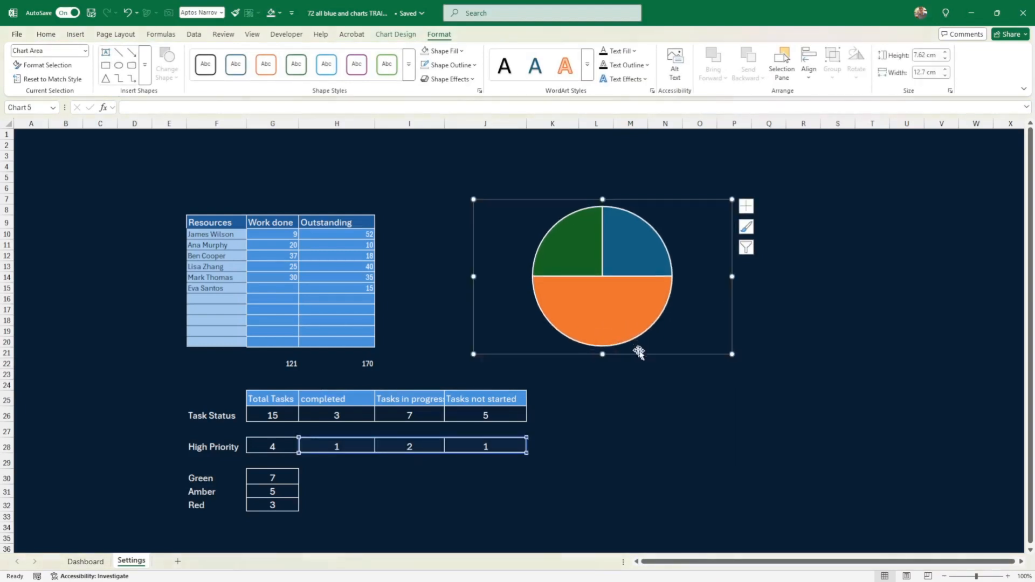
Shrink the high-priority pie chart to about 6.9 cm high and 7 cm wide and nudge it closer to the resources table
left_click_drag(731, 355, 616, 340)
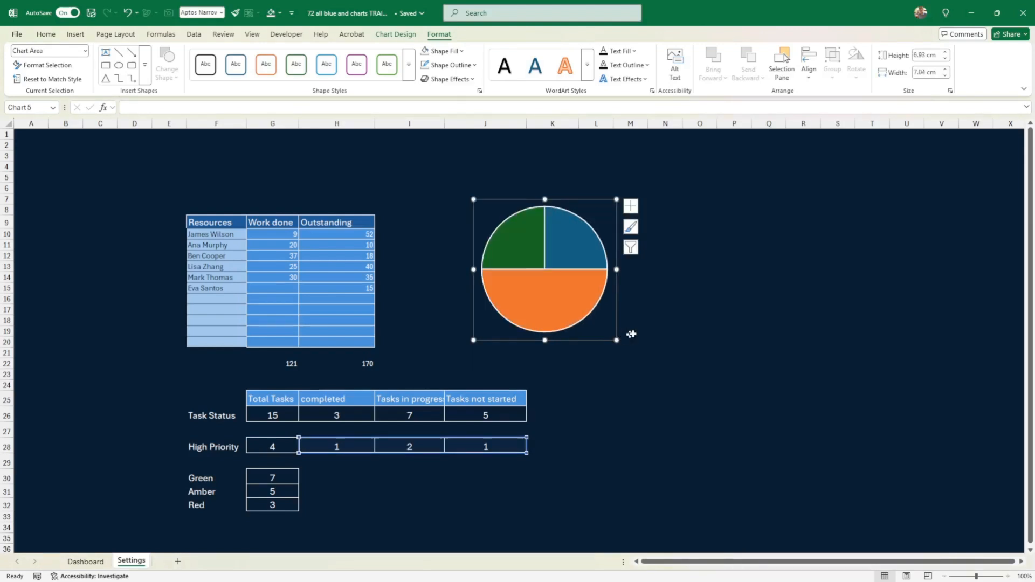
left_click(586, 351)
left_click(570, 309)
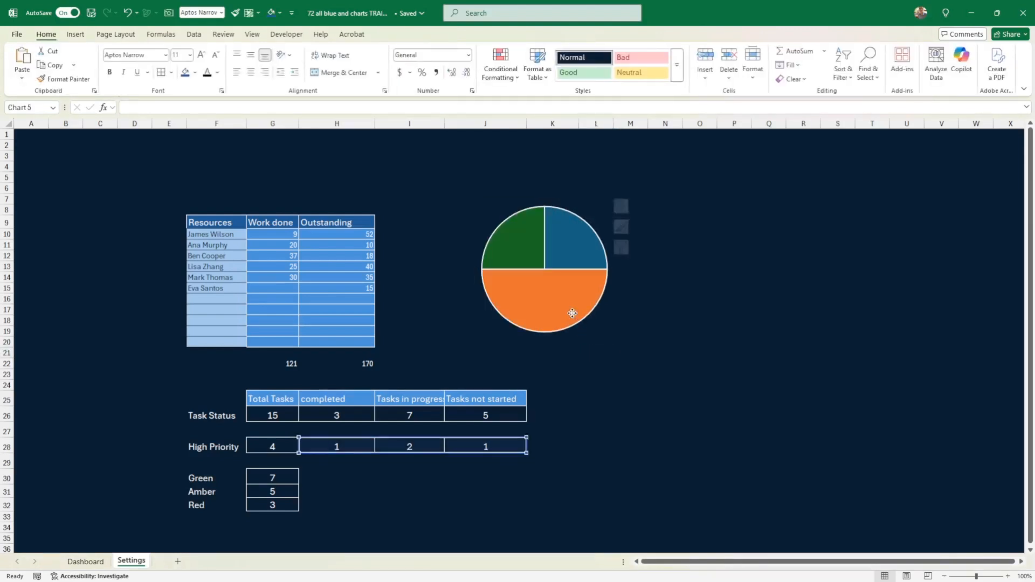
left_click_drag(580, 341, 574, 337)
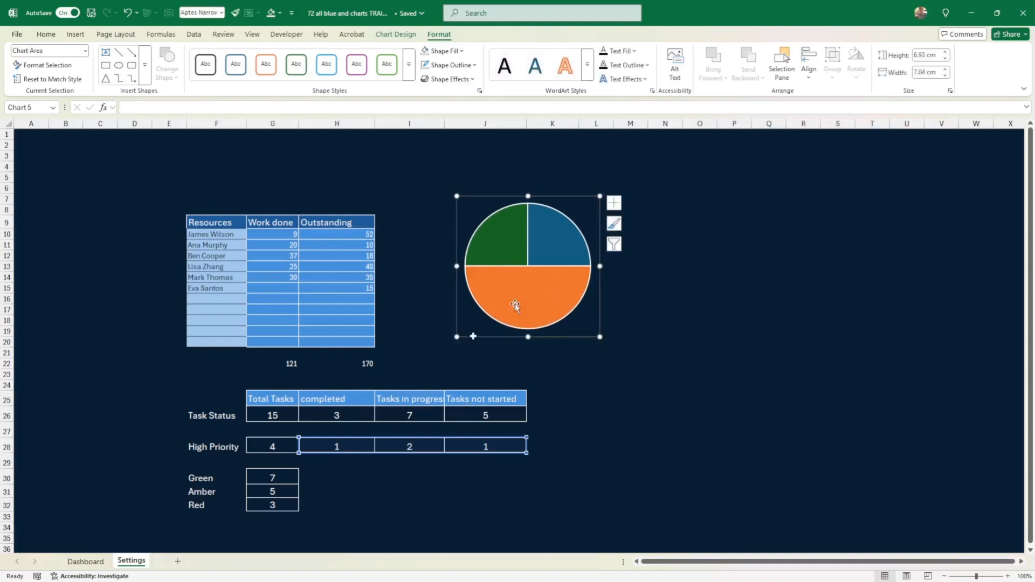
Fill the completed-tasks slice of the high-priority pie chart with Dark Green, Accent 3, Darker 25%
left_click(550, 244)
left_click(549, 244)
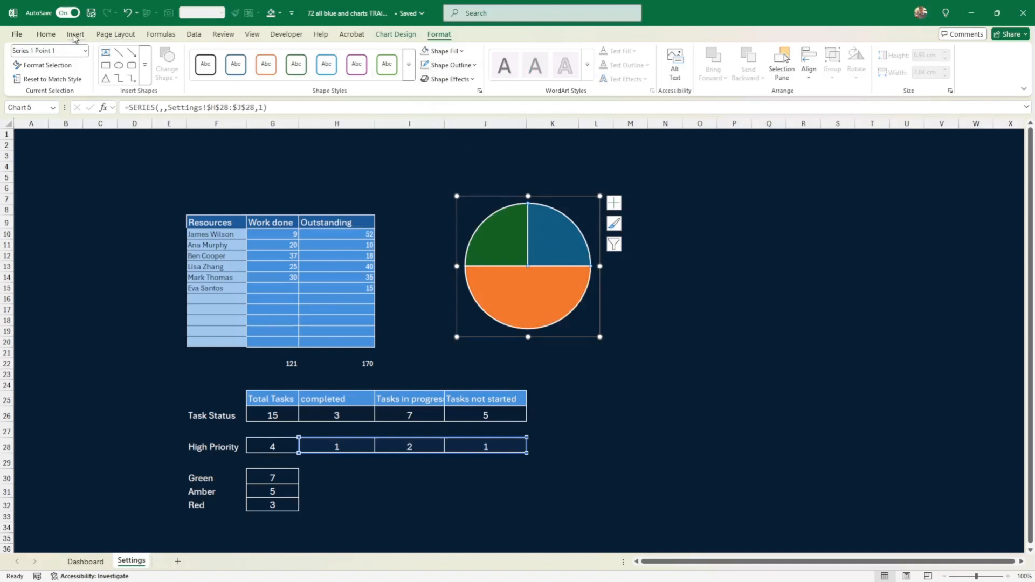
left_click(46, 34)
left_click(195, 74)
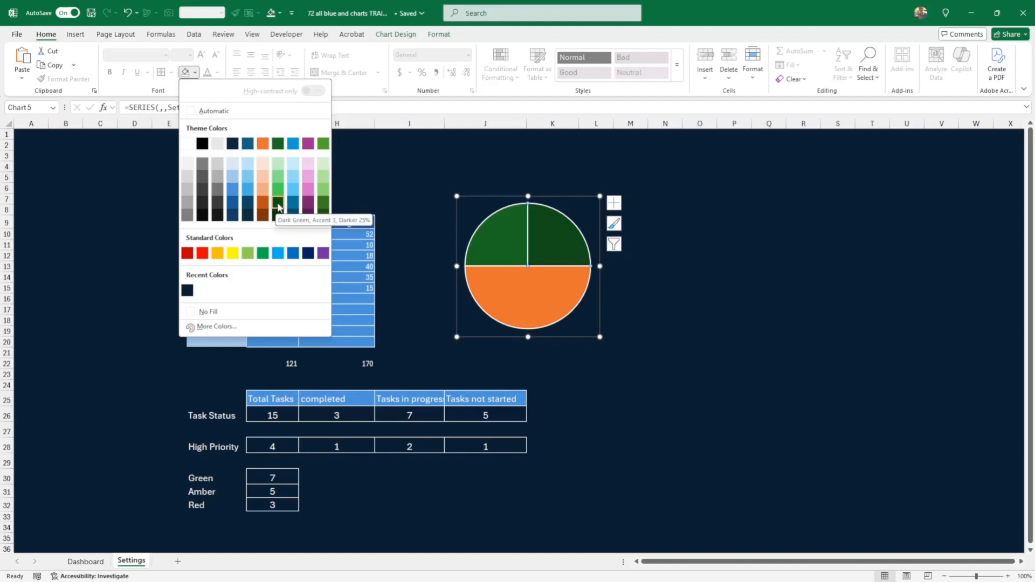
left_click(277, 145)
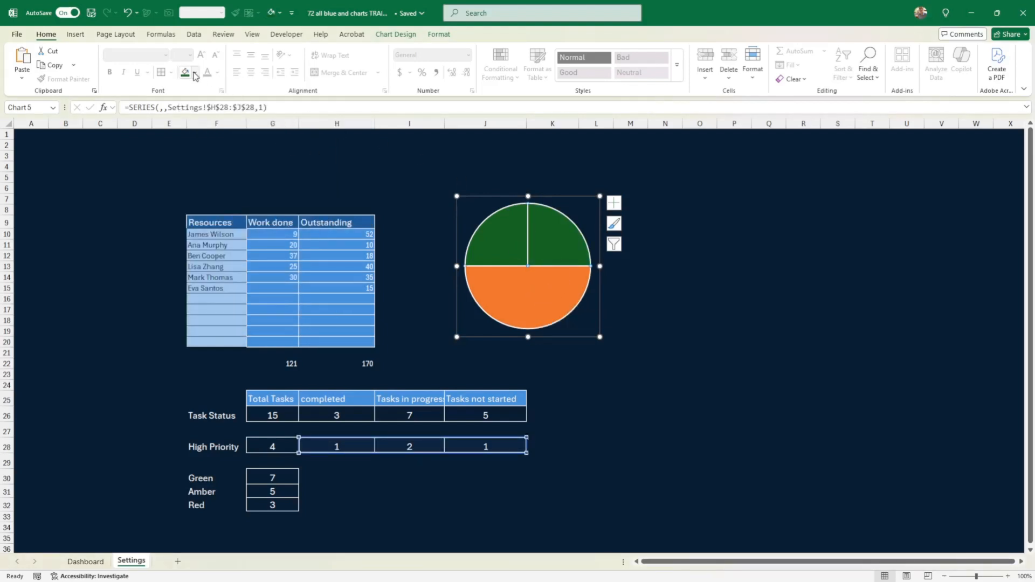
left_click(195, 72)
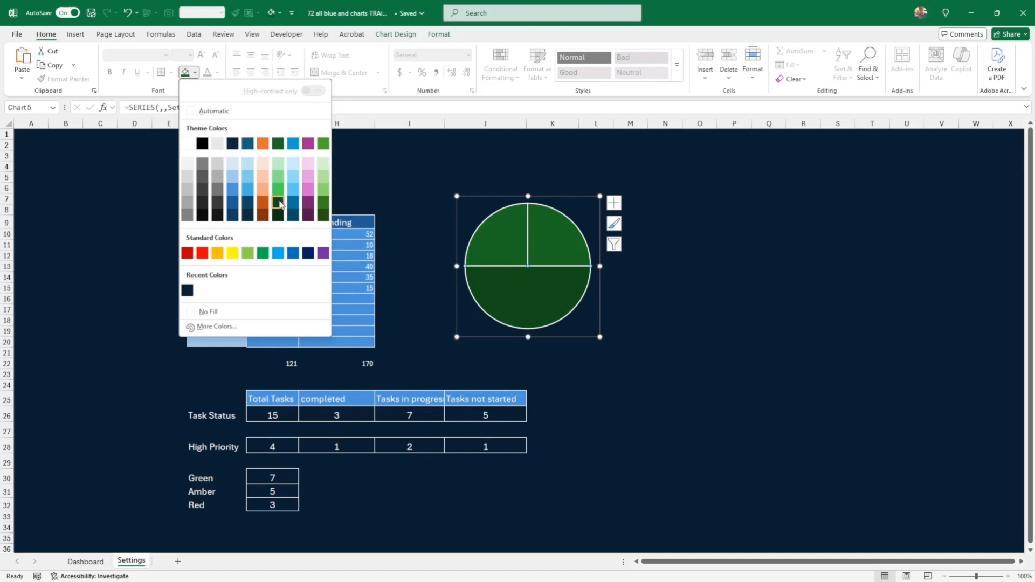
left_click(558, 244)
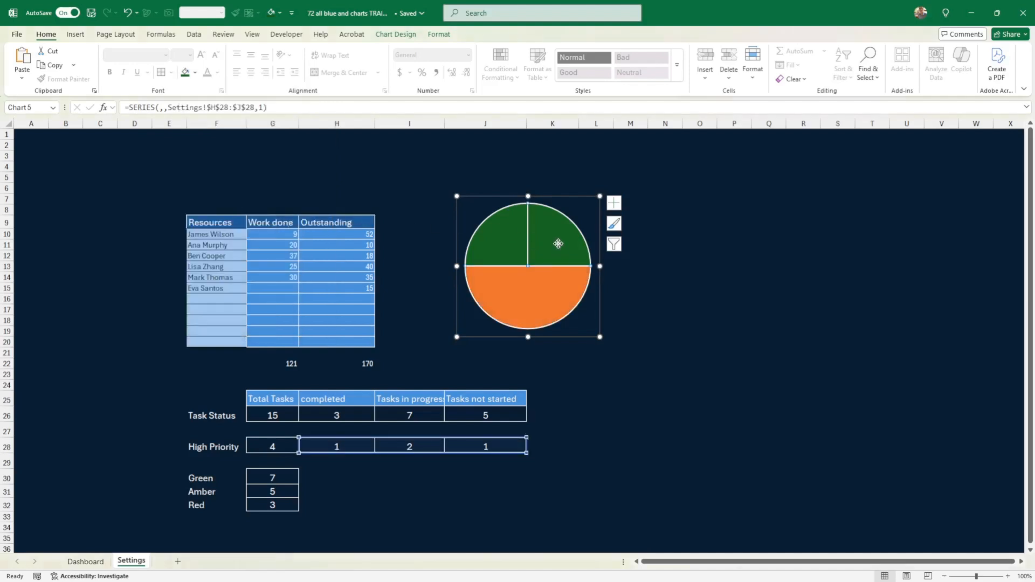
left_click(195, 72)
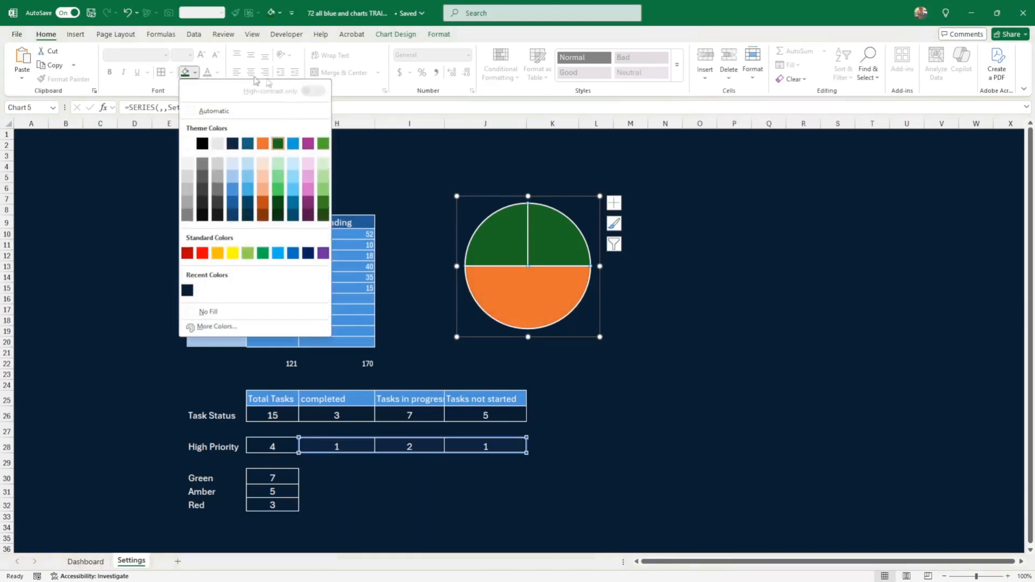
left_click(279, 205)
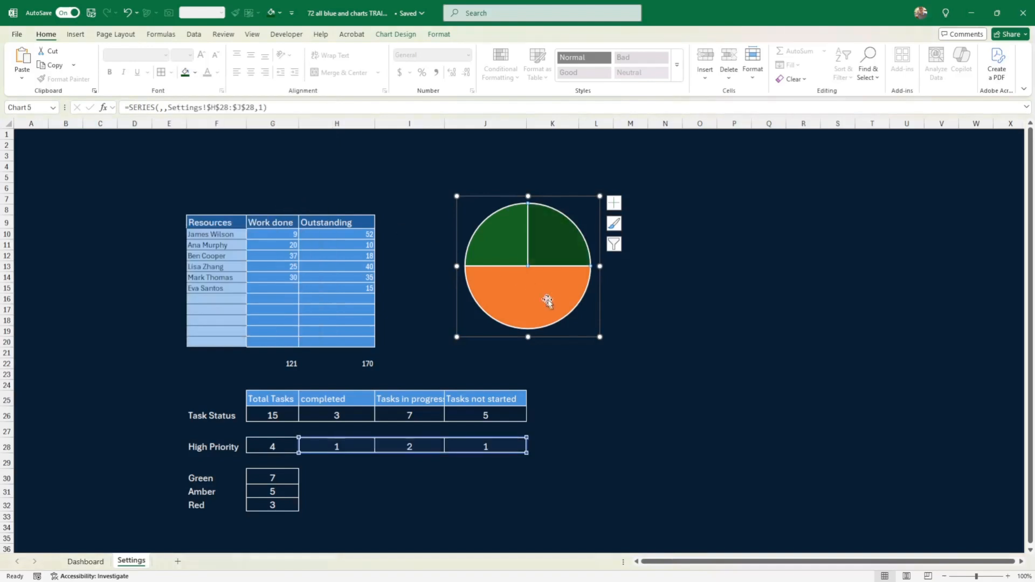
Fill the in-progress slice of the high-priority pie with a dark olive green and the not-started slice with a light green
left_click(195, 72)
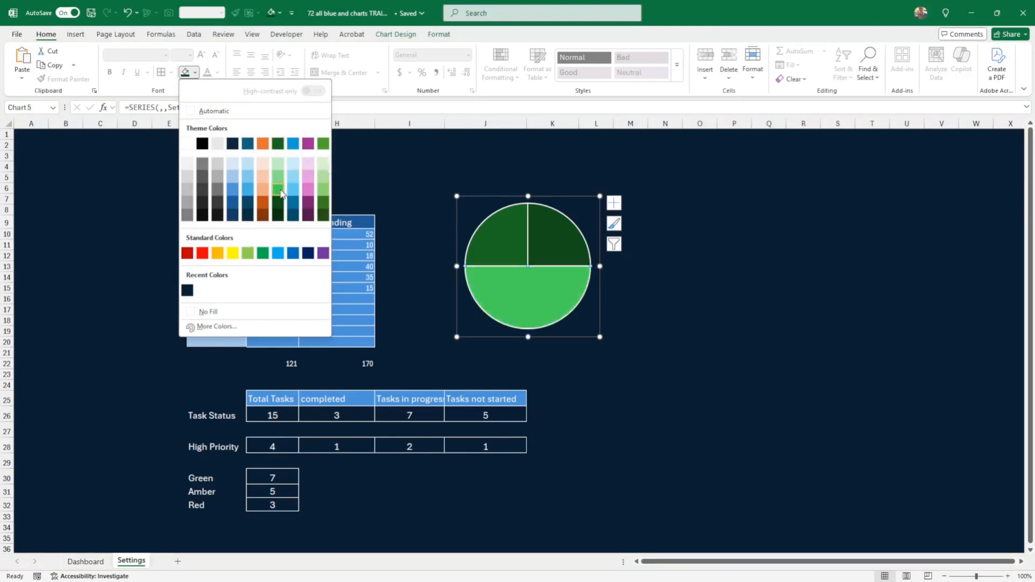
left_click(323, 204)
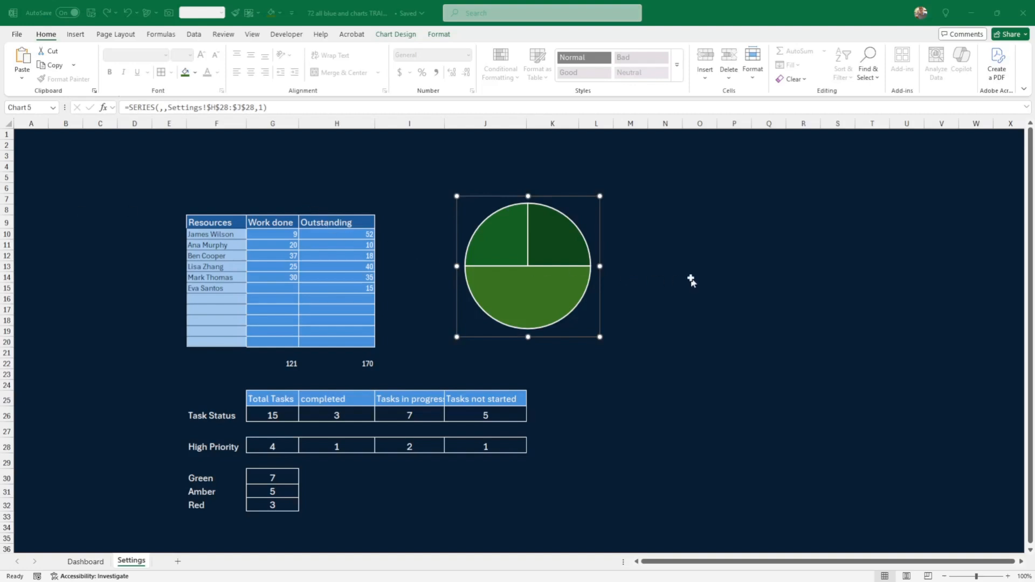
double_click(501, 247)
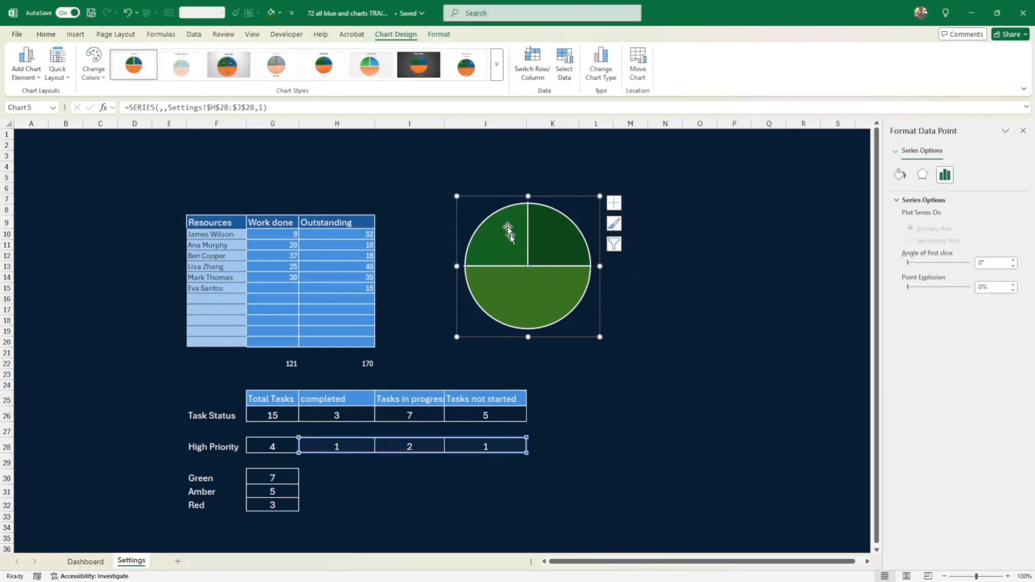
left_click(46, 34)
left_click(195, 72)
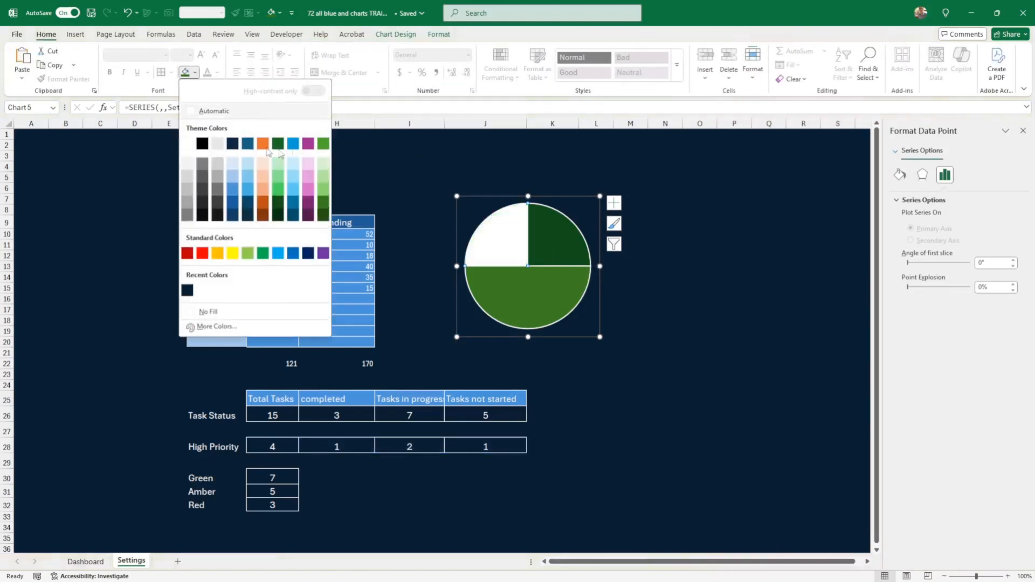
left_click(277, 177)
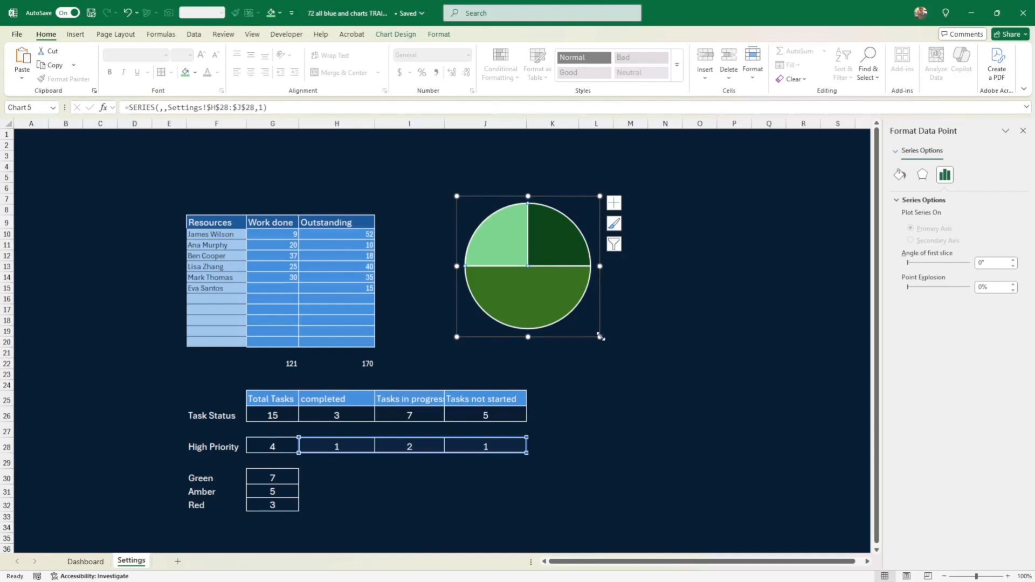
Shrink the high-priority pie chart and move it from Settings to the Dashboard sheet, beside the task status pie above the table
left_click_drag(599, 335, 549, 320)
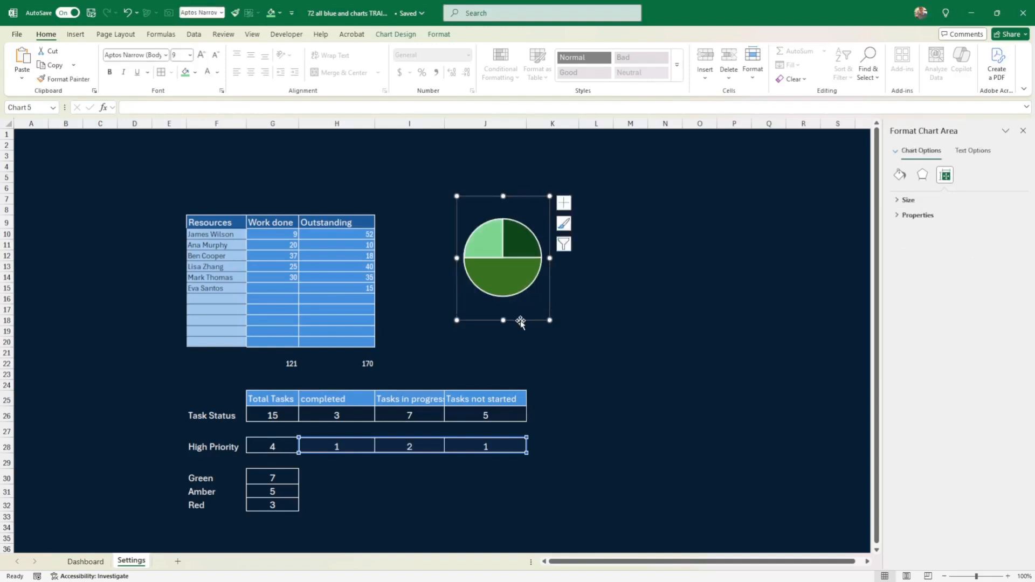
key("Delete")
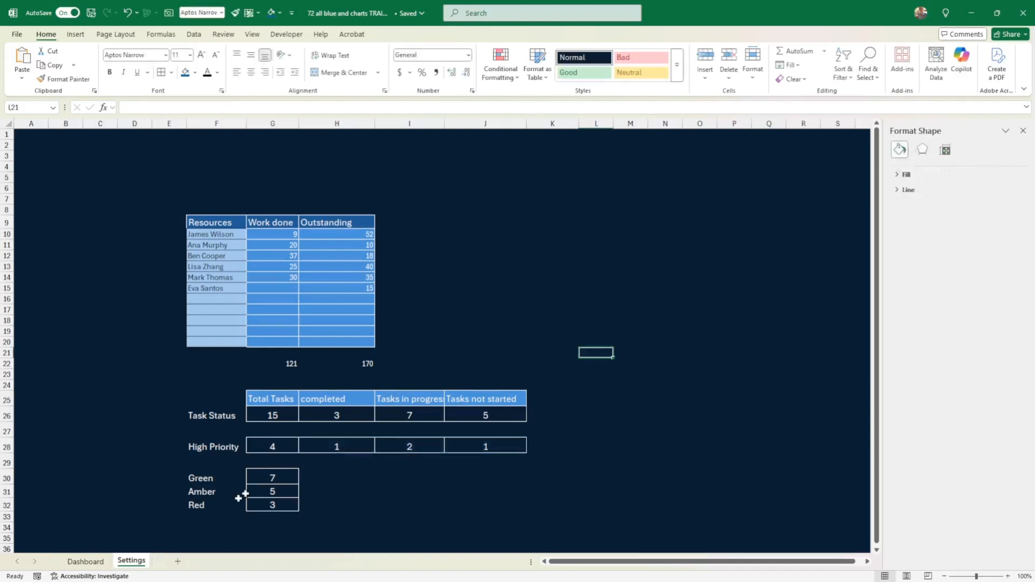
left_click(85, 561)
left_click(538, 213)
key("ctrl+v")
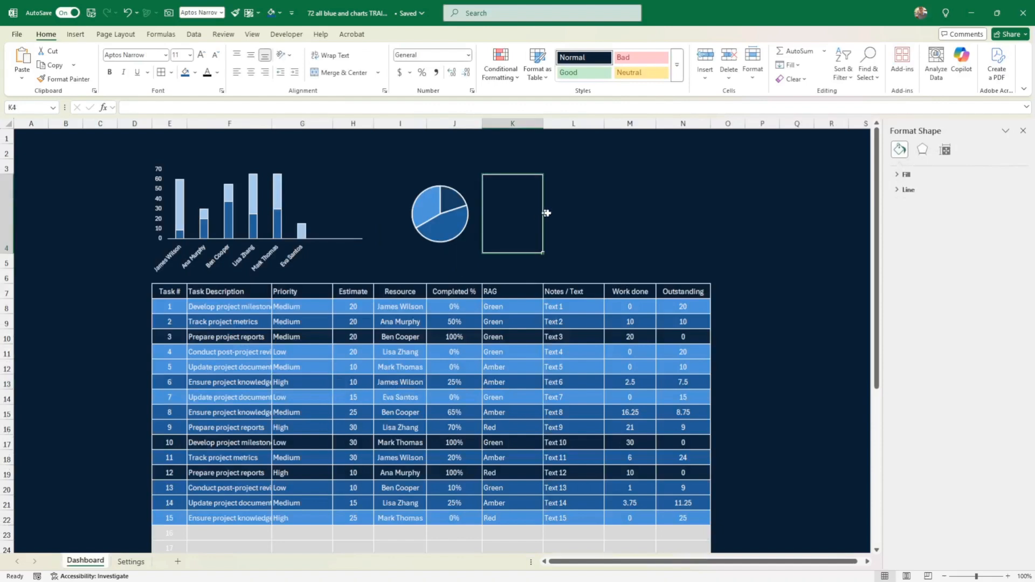
left_click_drag(576, 297, 575, 255)
left_click(664, 265)
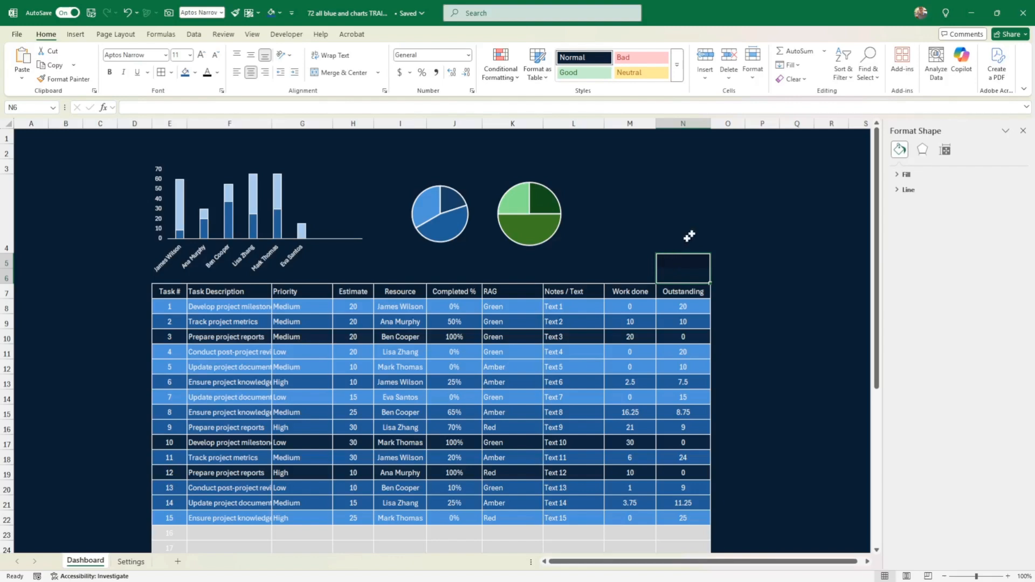
Insert a pie chart from the work done and outstanding totals in M39:N39 below the task table
left_click(93, 456)
scroll(405, 393, "down", 6)
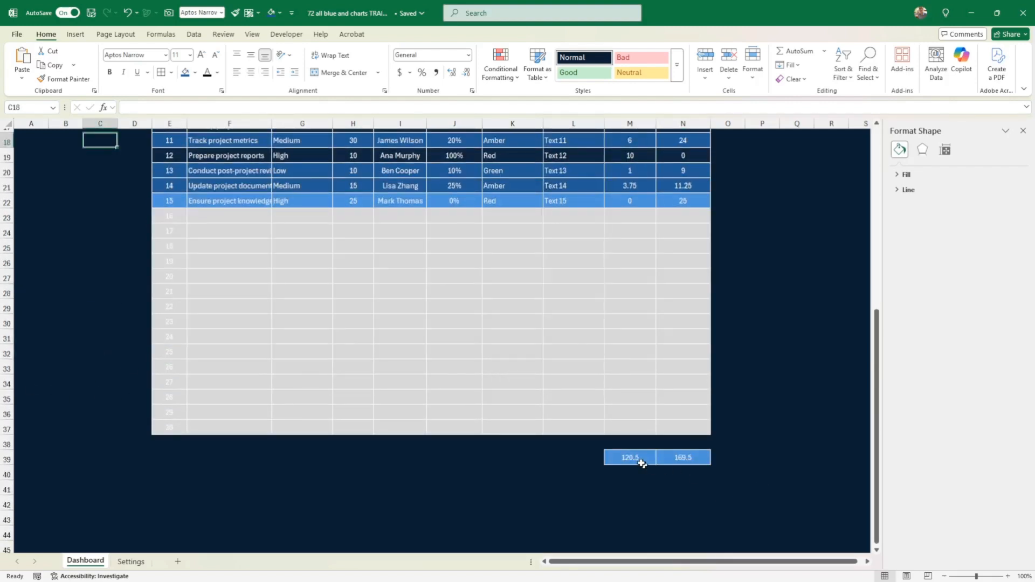
left_click_drag(641, 462, 680, 459)
left_click(75, 34)
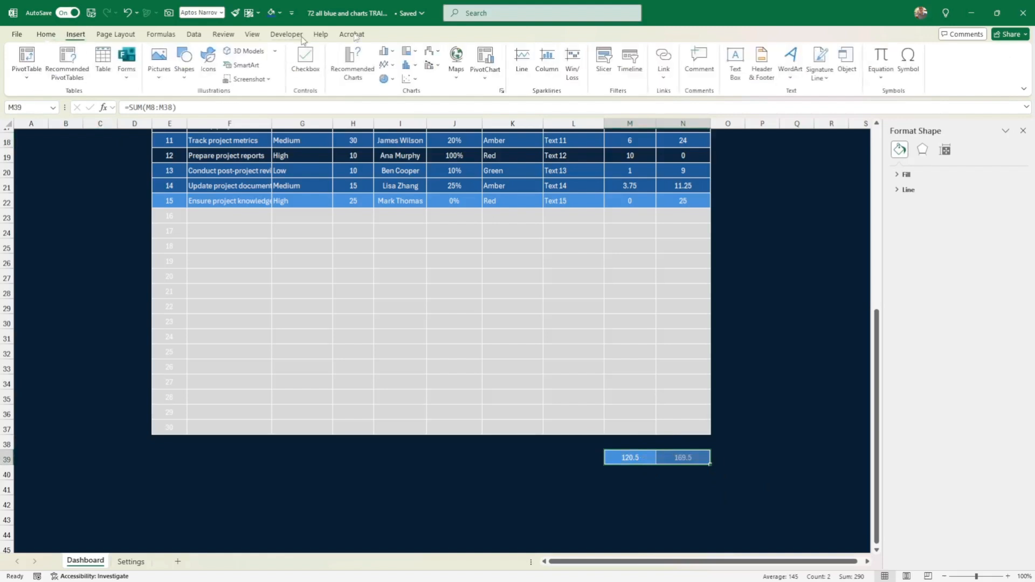
left_click(391, 80)
left_click(393, 114)
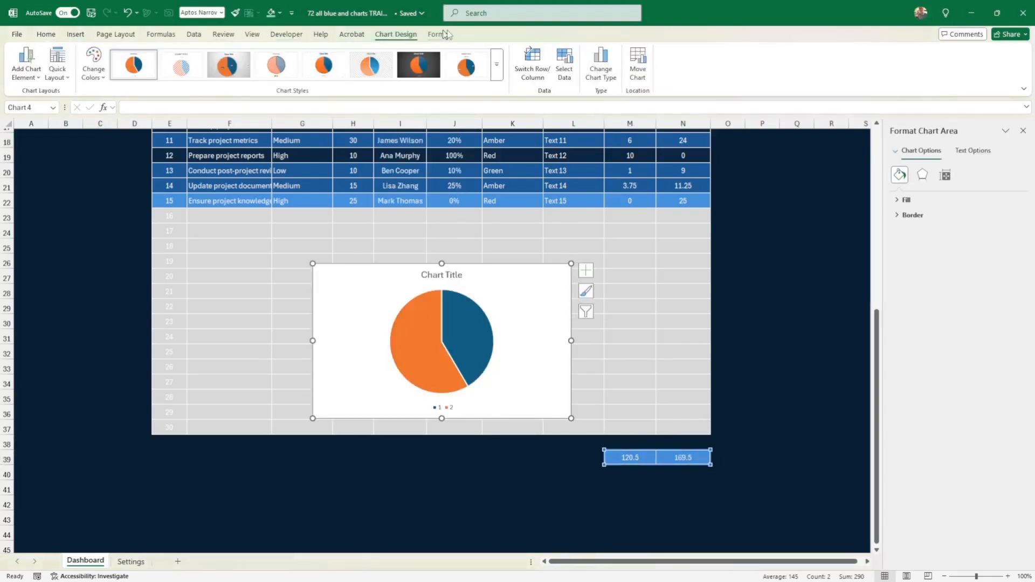
Remove the totals pie chart's background fill and delete its title and legend
left_click(451, 35)
left_click(441, 51)
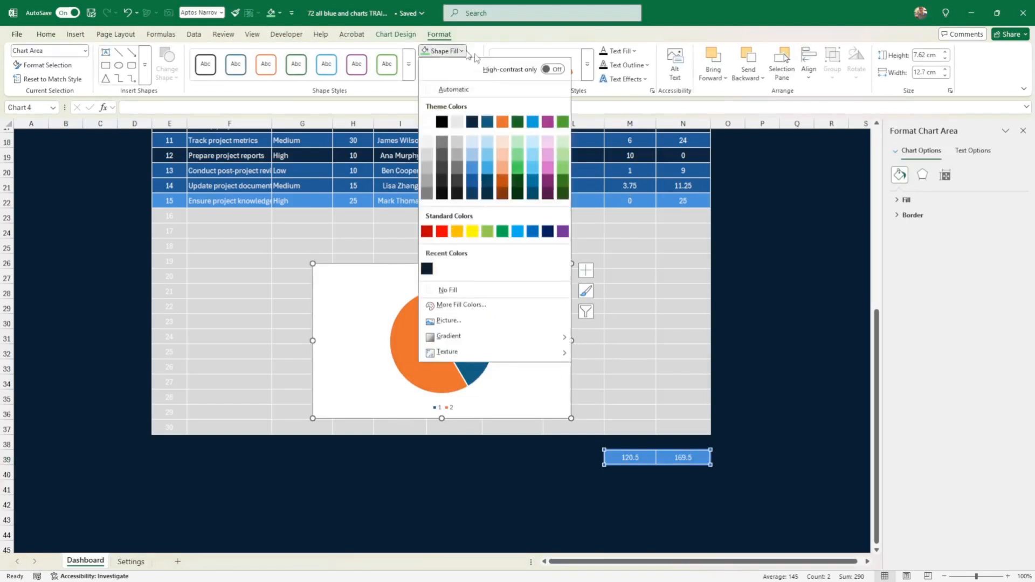
left_click(448, 290)
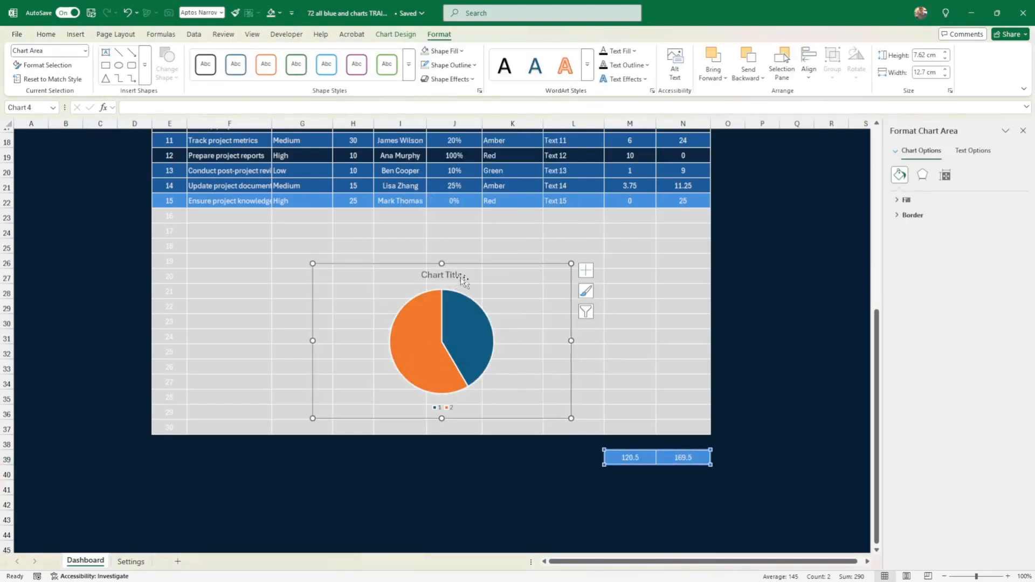
left_click(454, 276)
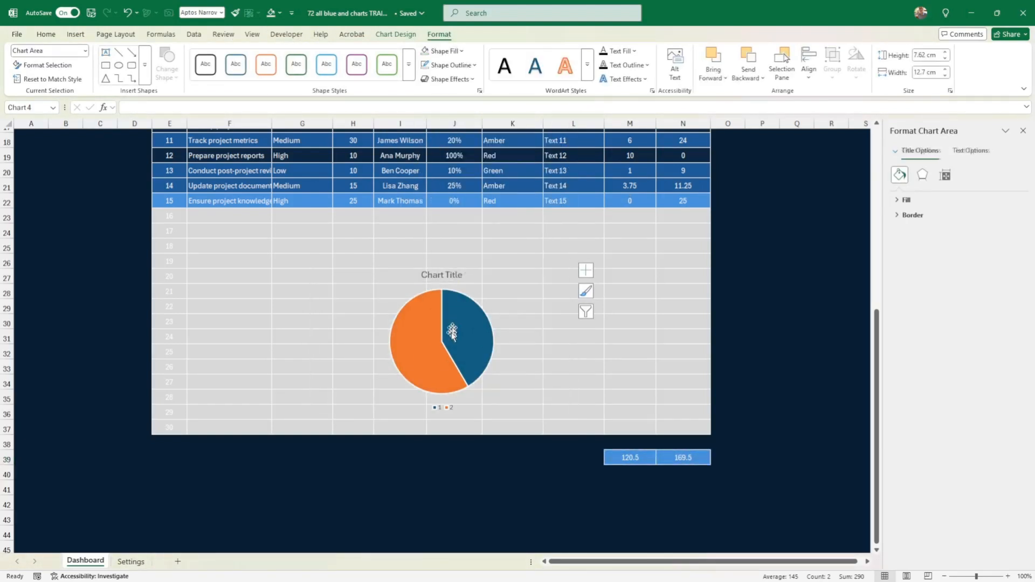
key("Delete")
left_click(441, 409)
key("Delete")
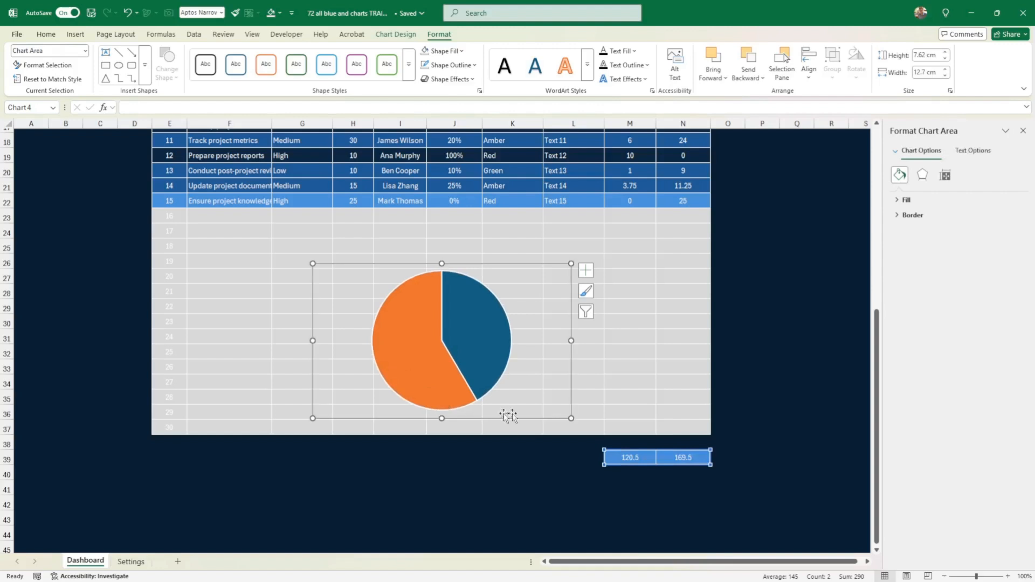
Fill the work done slice of the totals pie chart with a dark orange
left_click(489, 340)
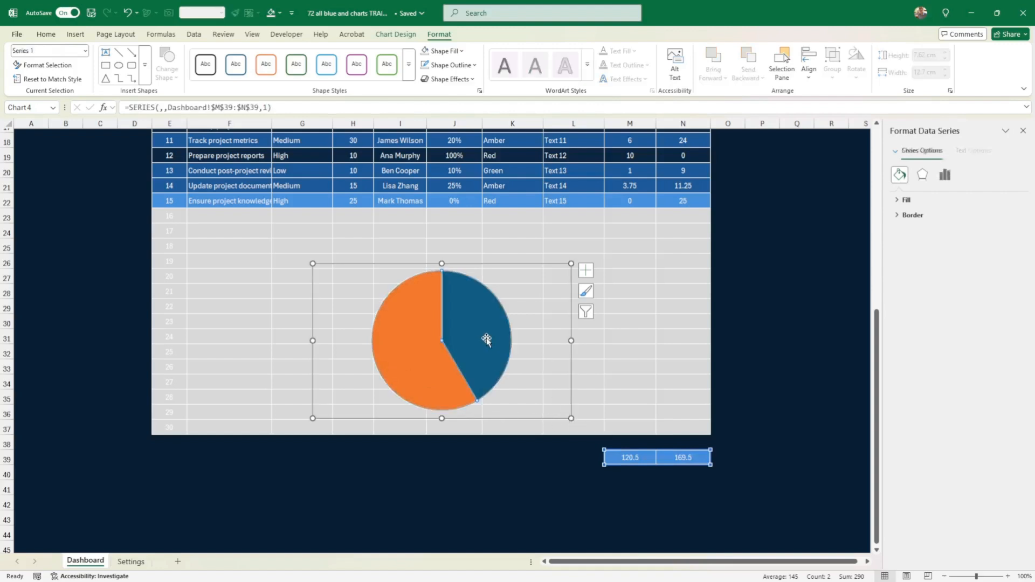
left_click(483, 335)
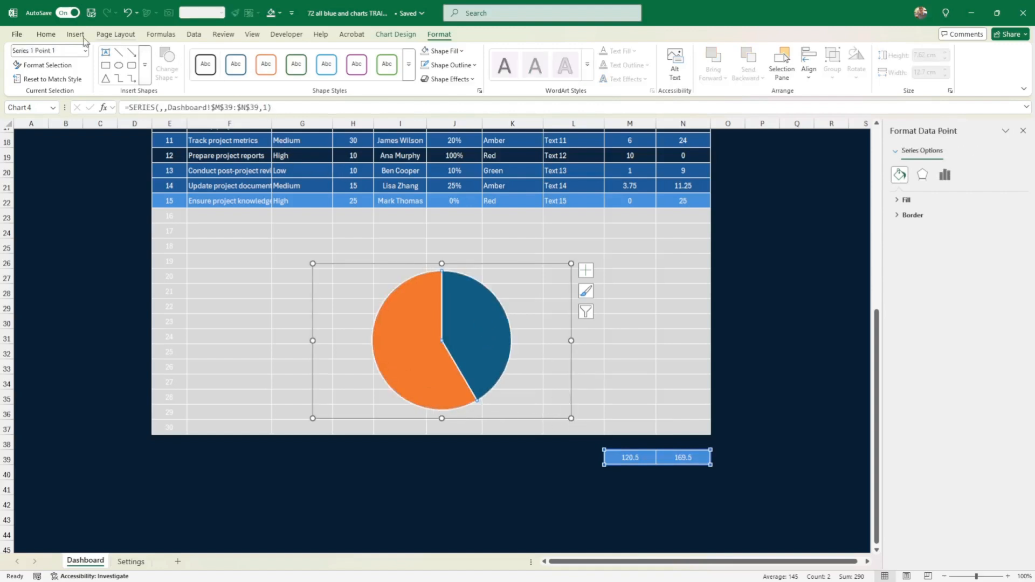
left_click(47, 37)
left_click(195, 72)
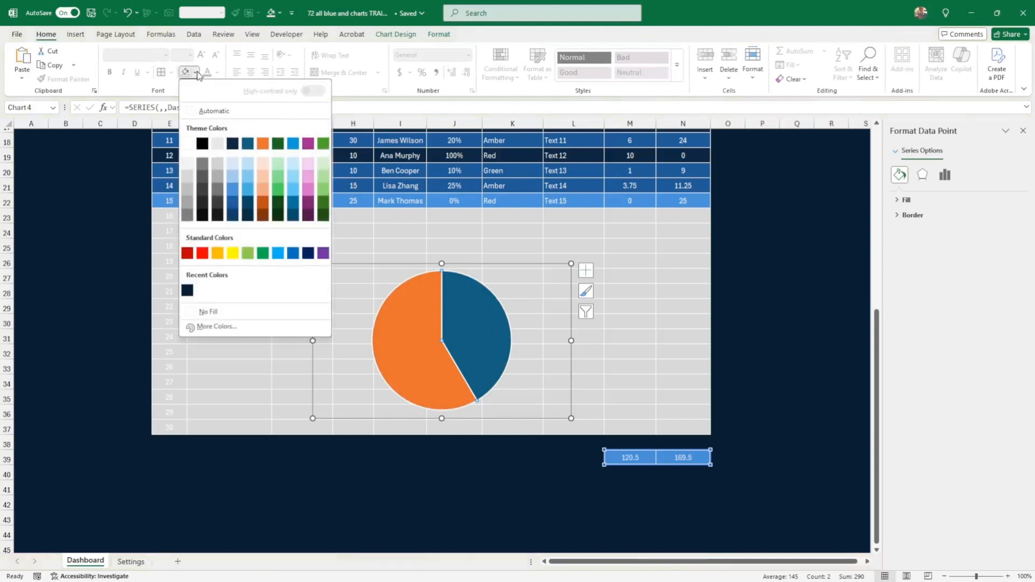
left_click(262, 202)
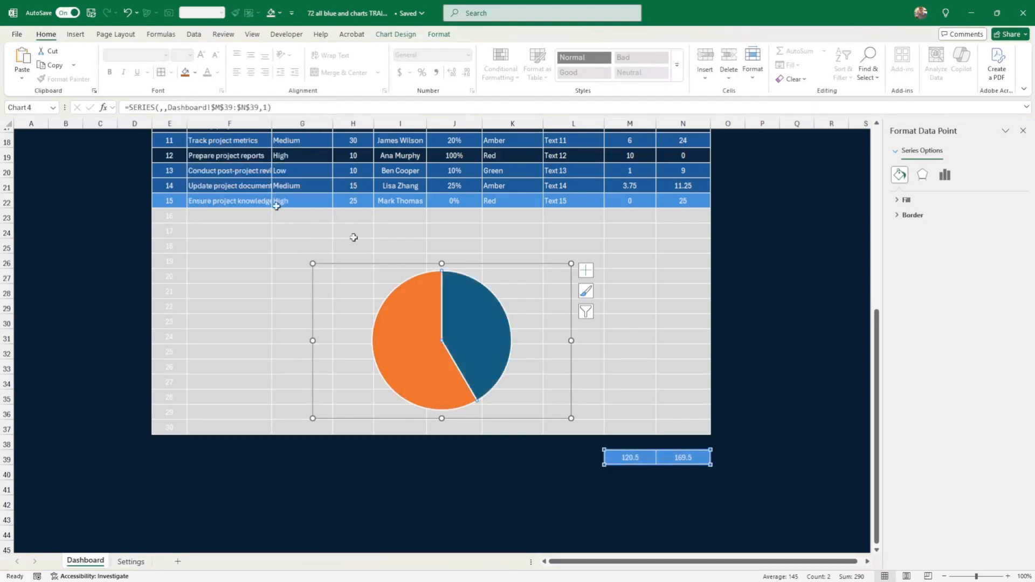
Shrink the totals pie chart to about 4.6 cm high and 6 cm wide and place it above the table, beside the green pie
left_click_drag(572, 418, 435, 357)
scroll(679, 333, "up", 5)
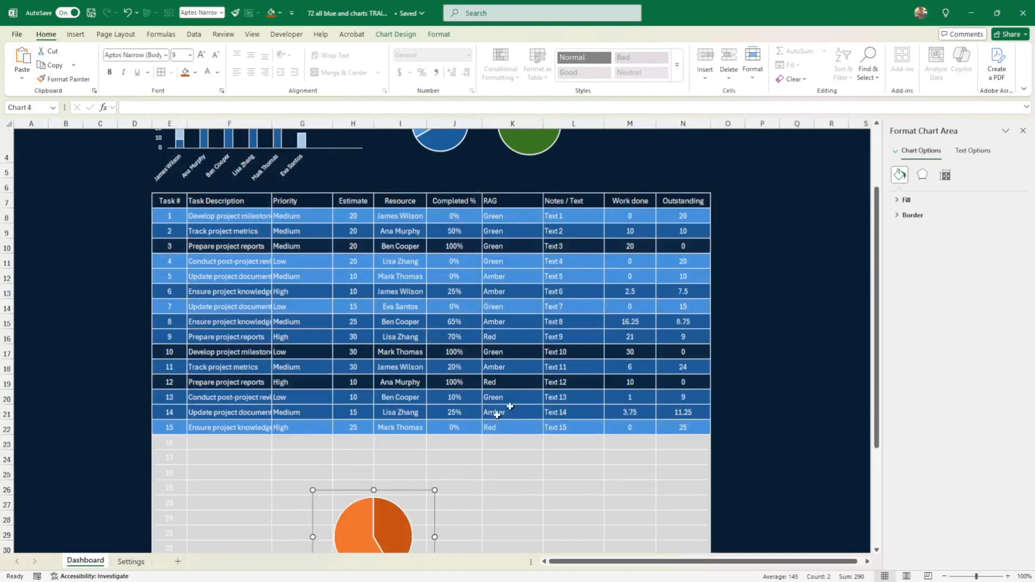
left_click_drag(516, 354, 647, 175)
scroll(809, 219, "up", 2)
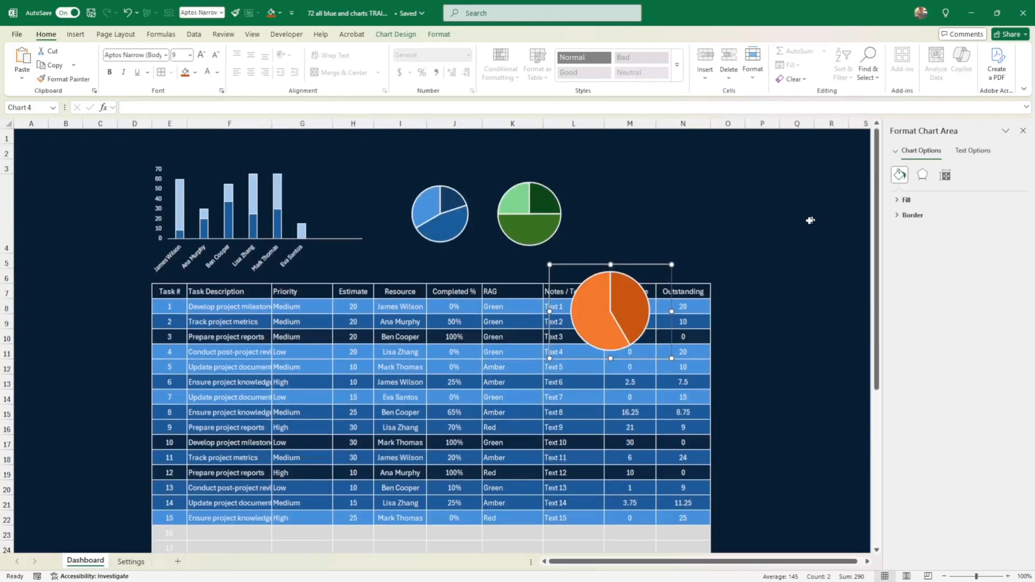
left_click_drag(631, 264, 659, 172)
left_click(754, 240)
Remove the outline from the orange totals pie chart
left_click(676, 263)
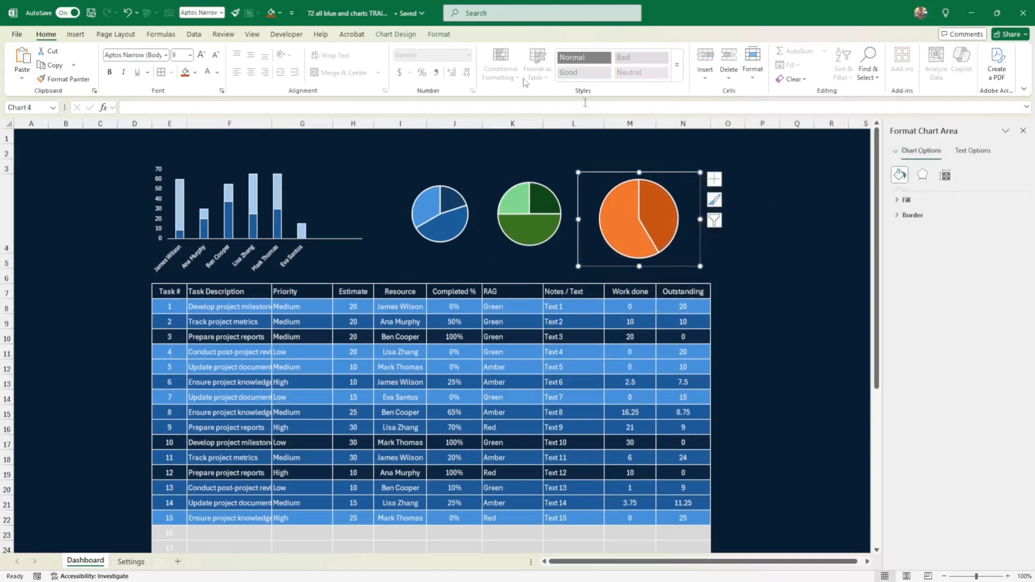
left_click(438, 35)
left_click(452, 65)
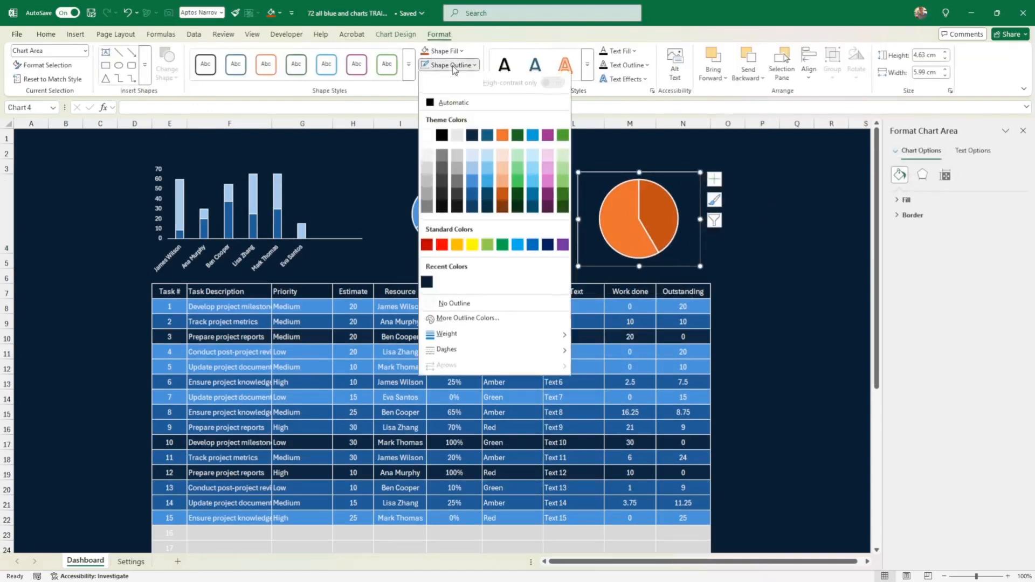
left_click(466, 306)
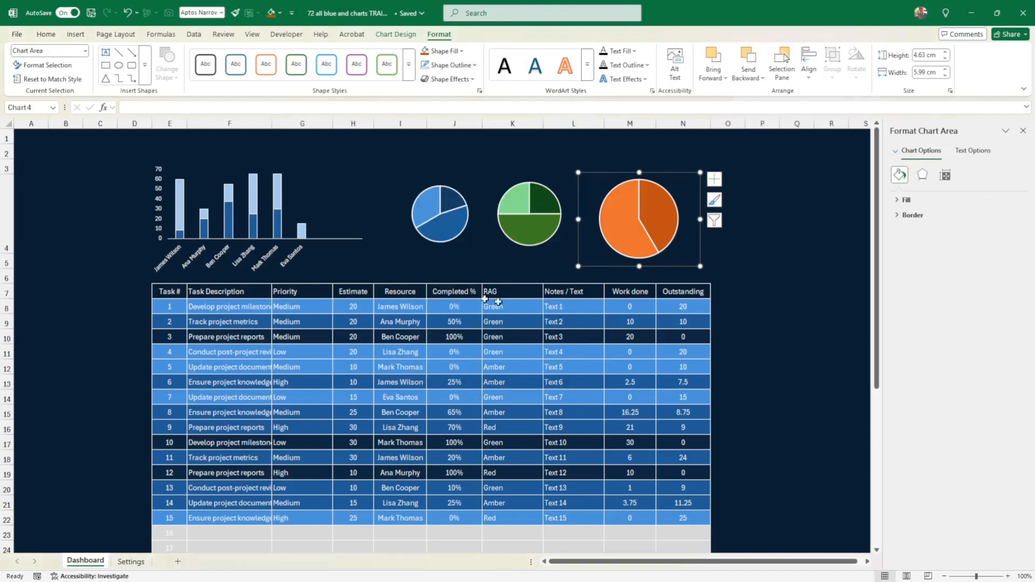
left_click(762, 305)
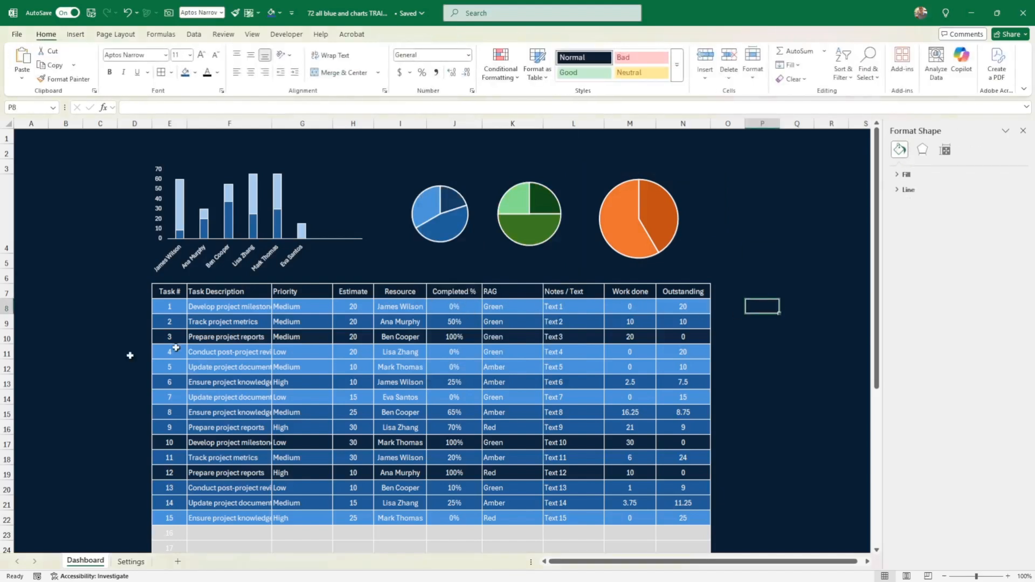
Copy the blue task status pie chart from the Dashboard sheet to the Settings sheet, in the empty area beside the resource table
left_click(455, 253)
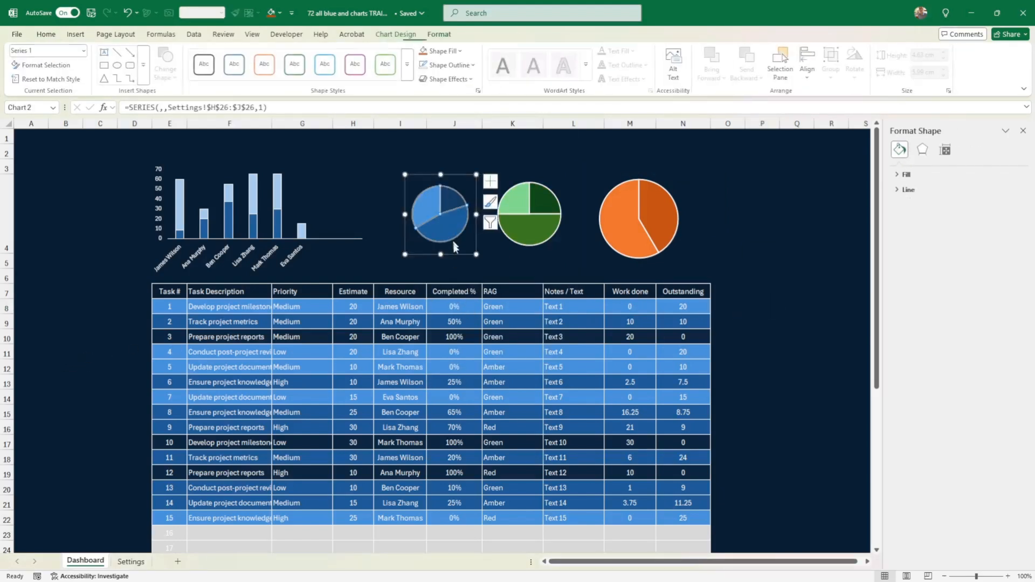
left_click(457, 254)
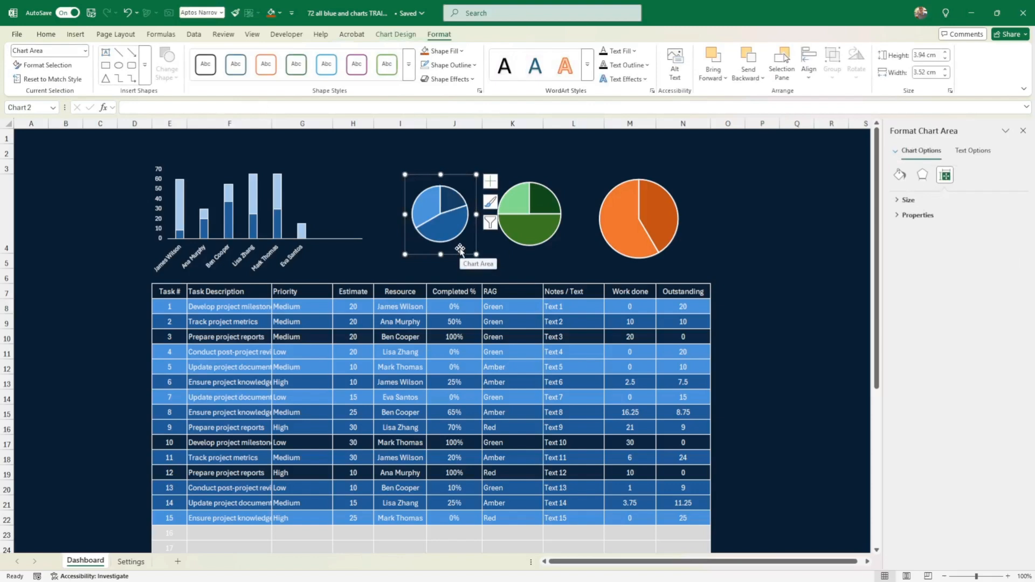
key("ctrl+d")
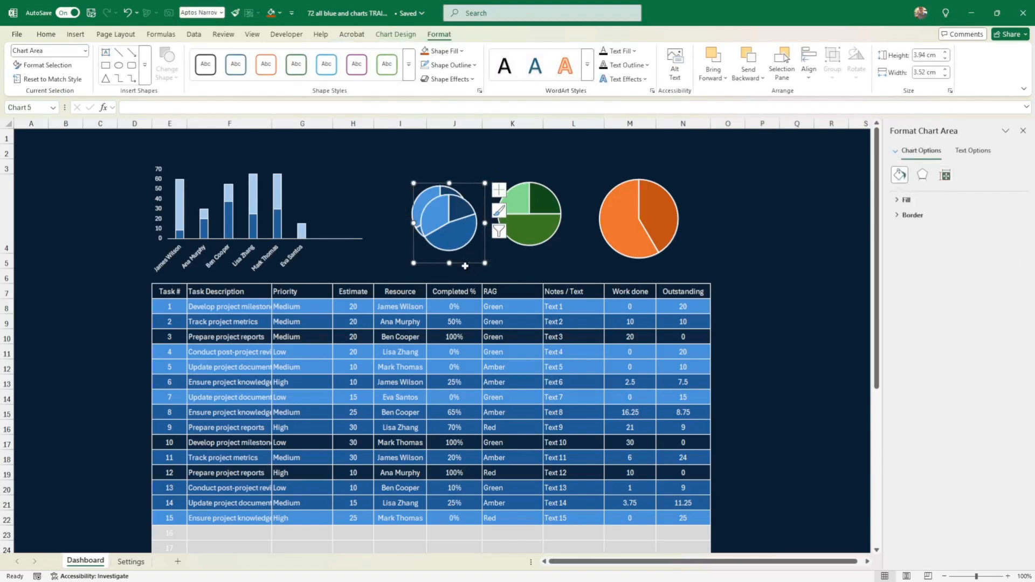
key("Delete")
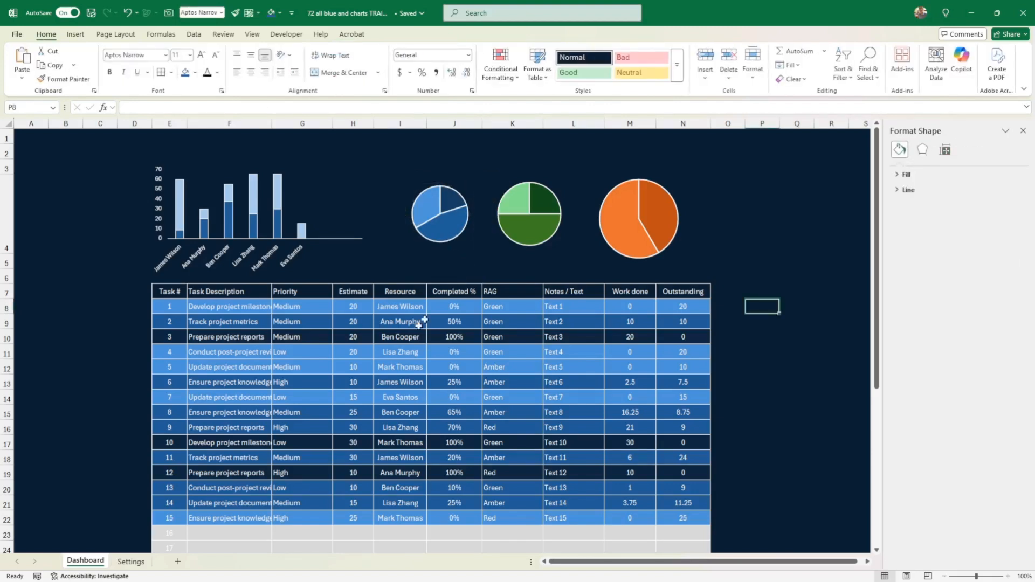
left_click(141, 561)
left_click(604, 269)
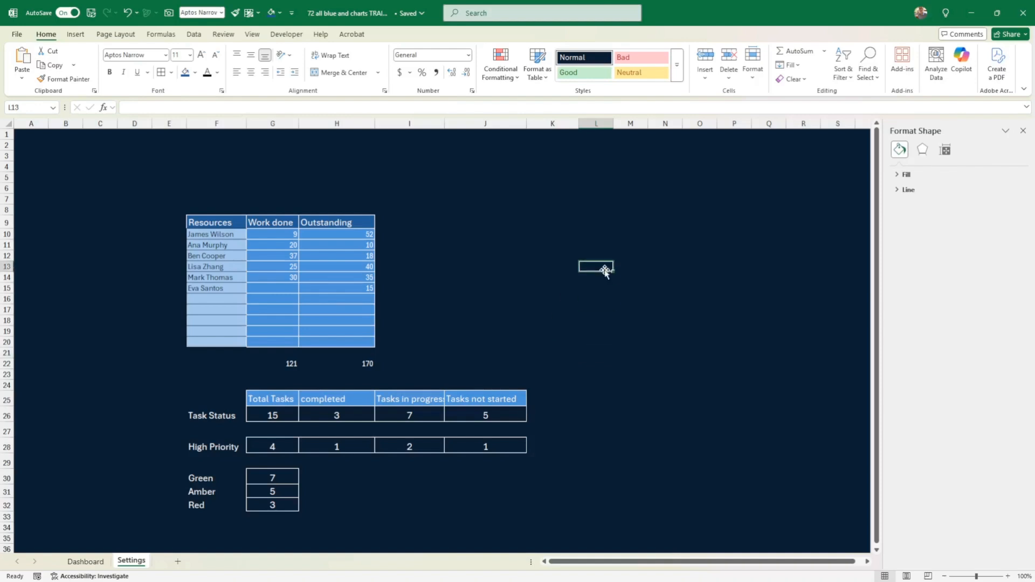
key("ctrl+v")
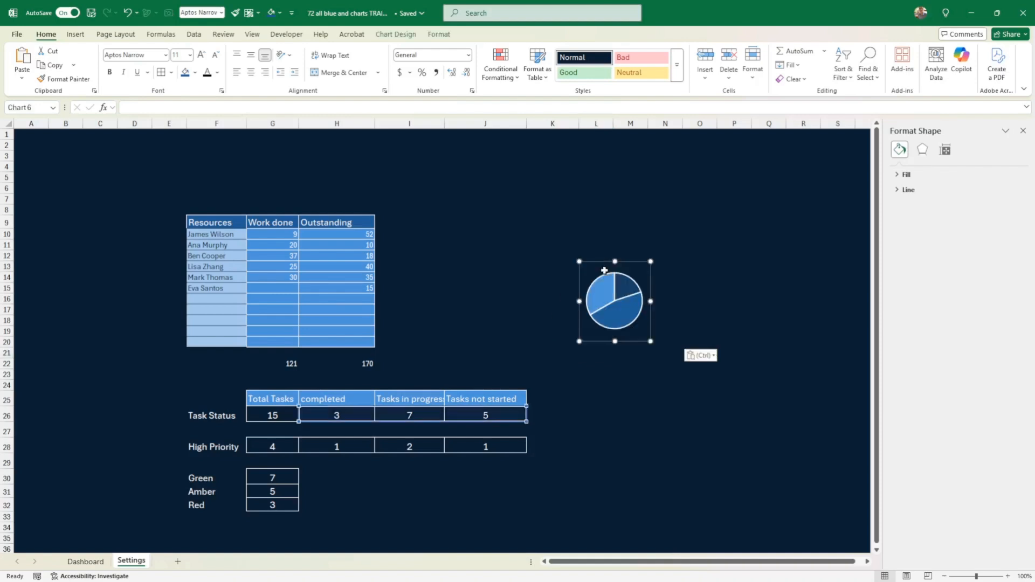
left_click_drag(633, 343, 606, 341)
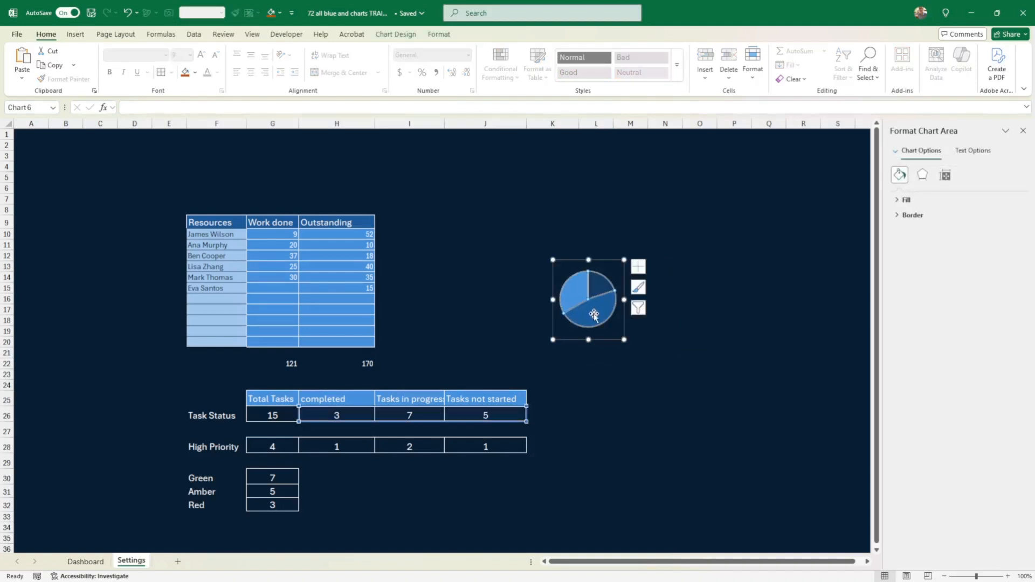
Point the copied pie chart's series values to the Green, Amber and Red counts in Settings!$G$30:$G$32
left_click(593, 315)
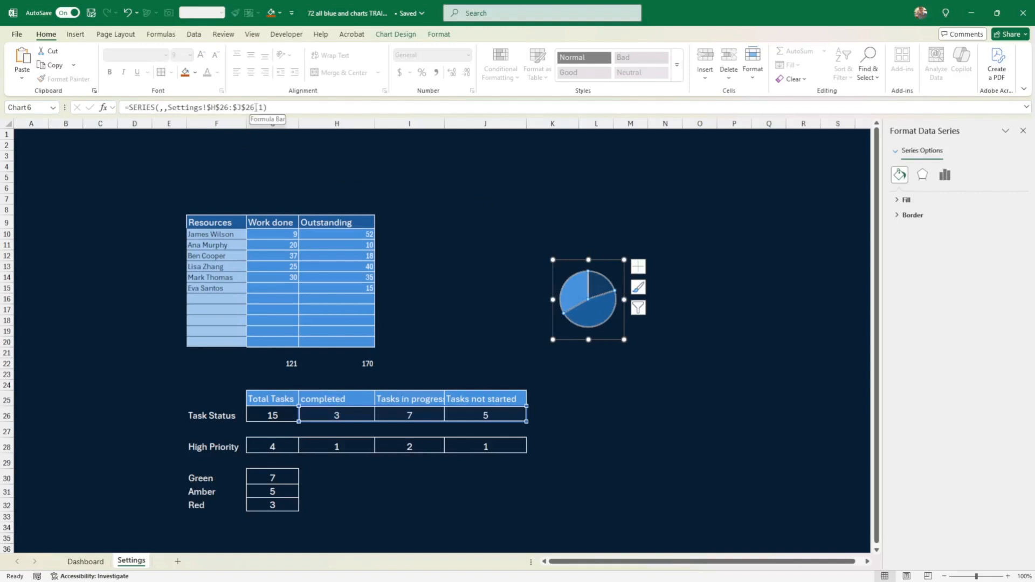
left_click_drag(256, 107, 170, 106)
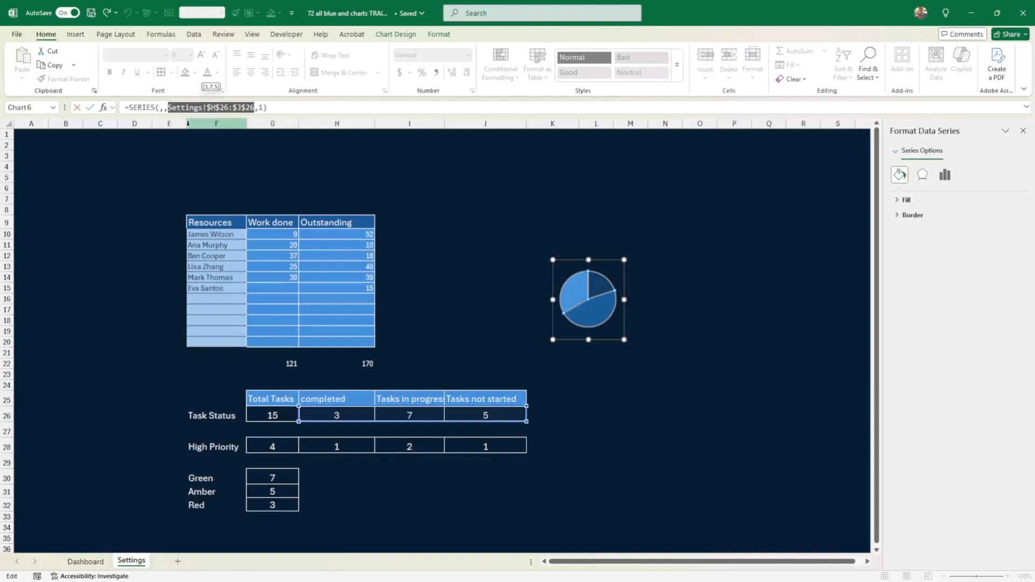
key("Delete")
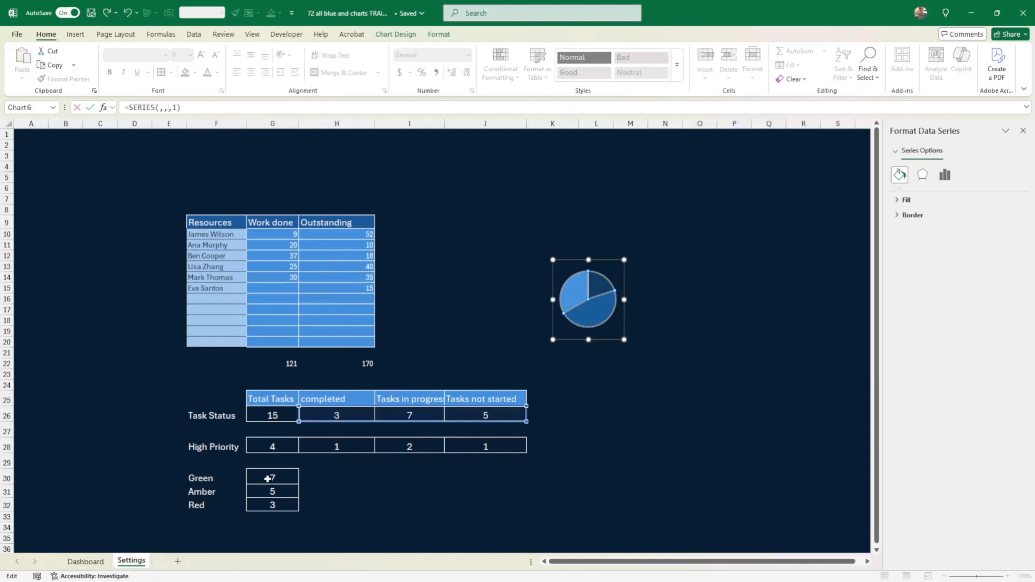
left_click_drag(268, 478, 272, 504)
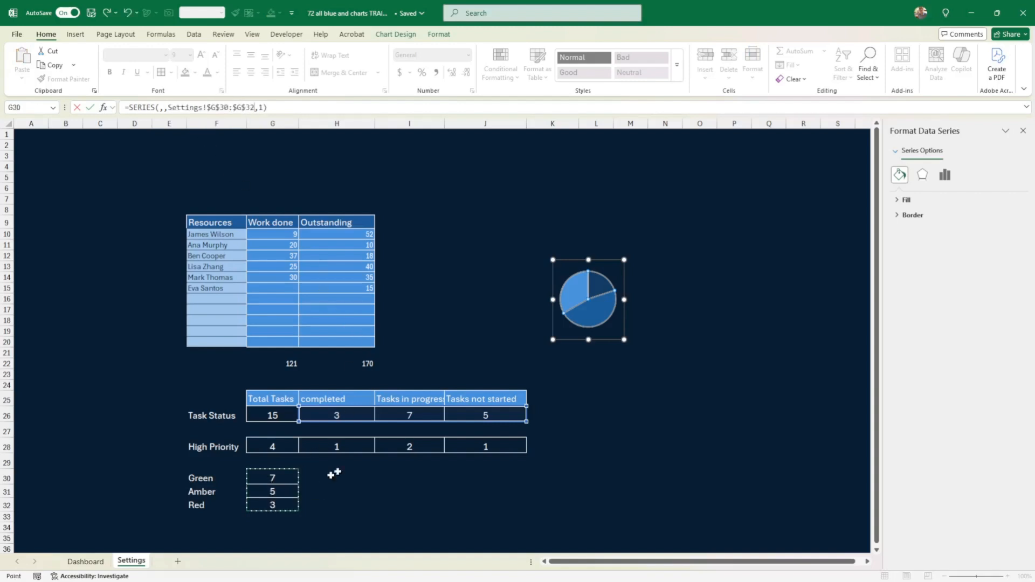
left_click(90, 109)
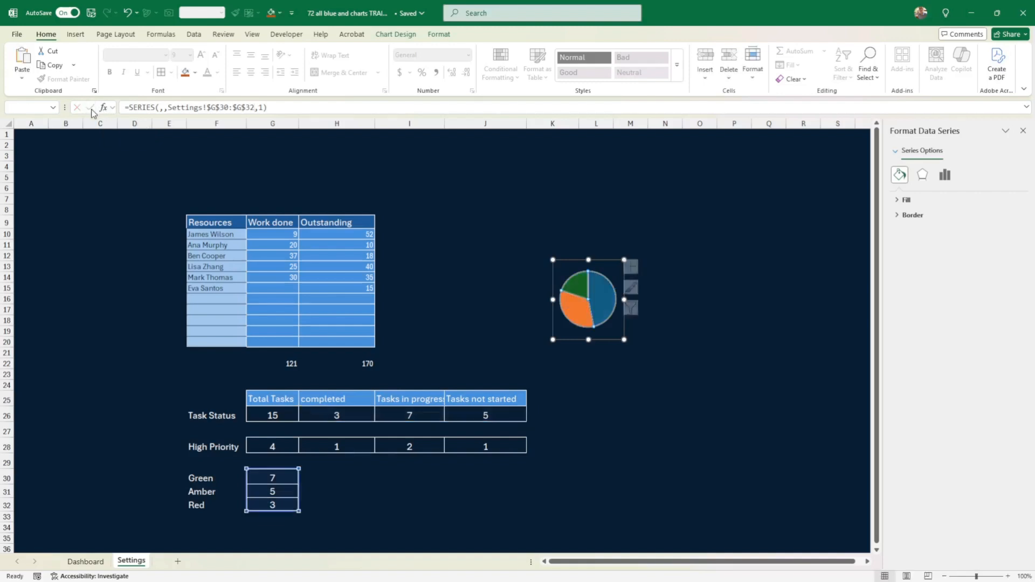
Move the RAG pie chart closer to the resource table, above the Tasks not started column
left_click_drag(610, 343, 522, 346)
left_click(628, 352)
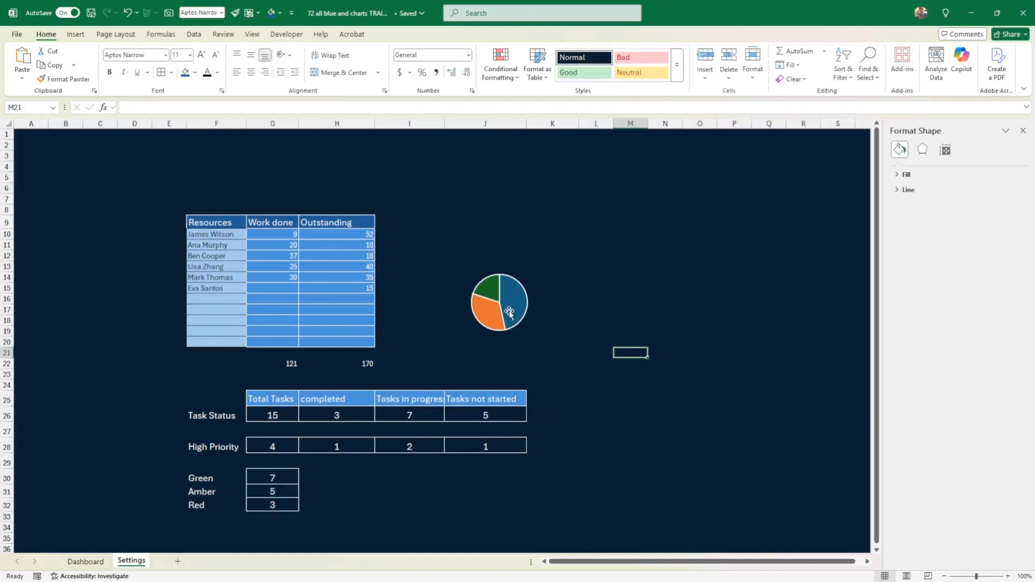
left_click(509, 313)
left_click_drag(522, 342, 515, 341)
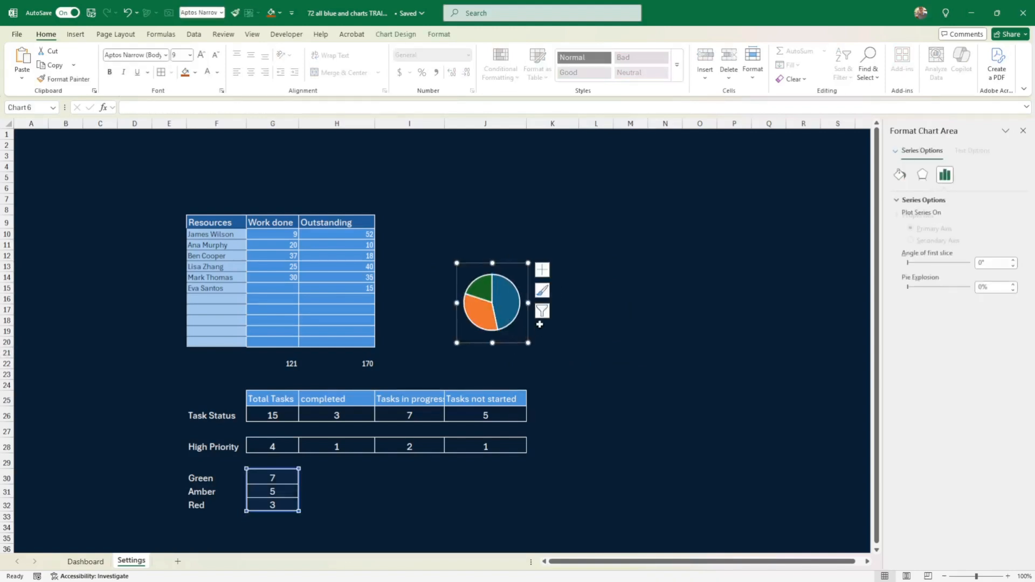
Fill the RAG pie's Green slice with dark plum, its Amber slice with plum and its Red slice with light plum
left_click(503, 298)
left_click(504, 299)
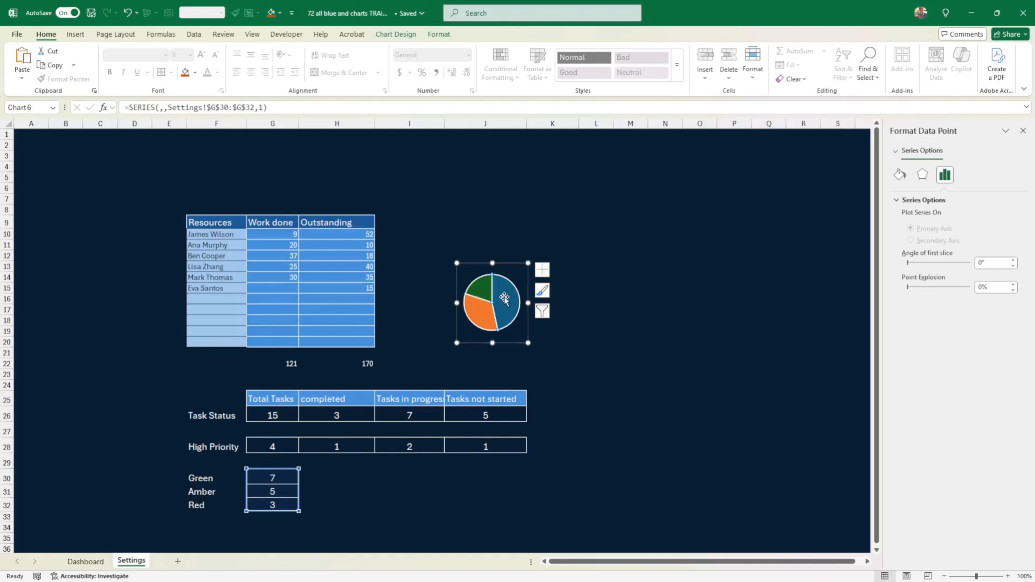
left_click(194, 72)
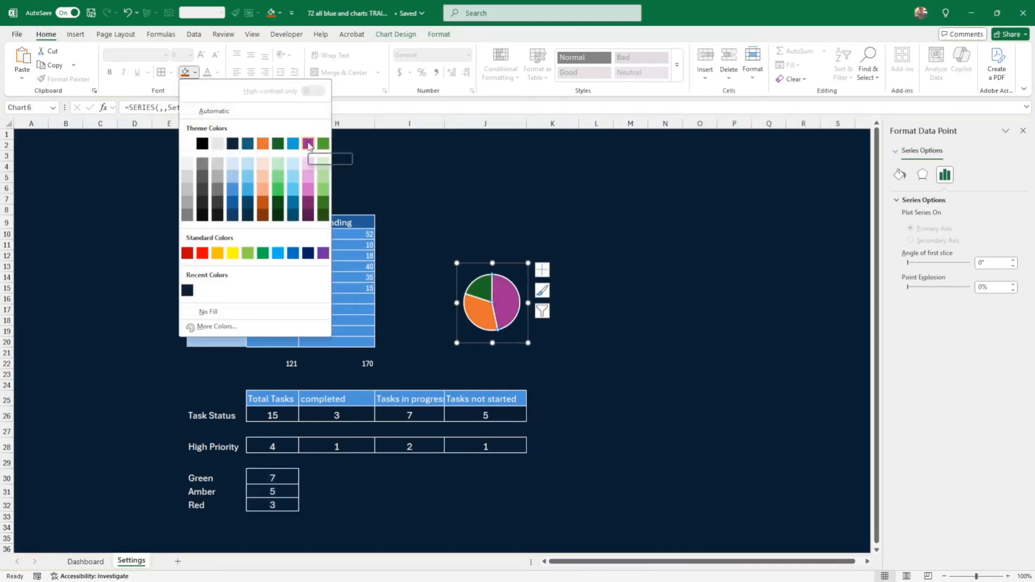
left_click(308, 215)
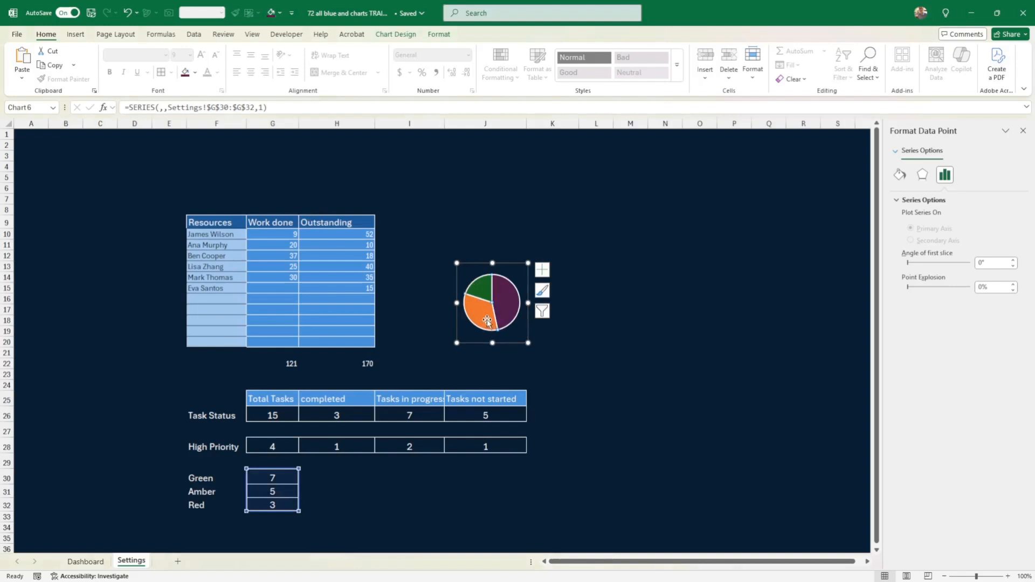
left_click(195, 72)
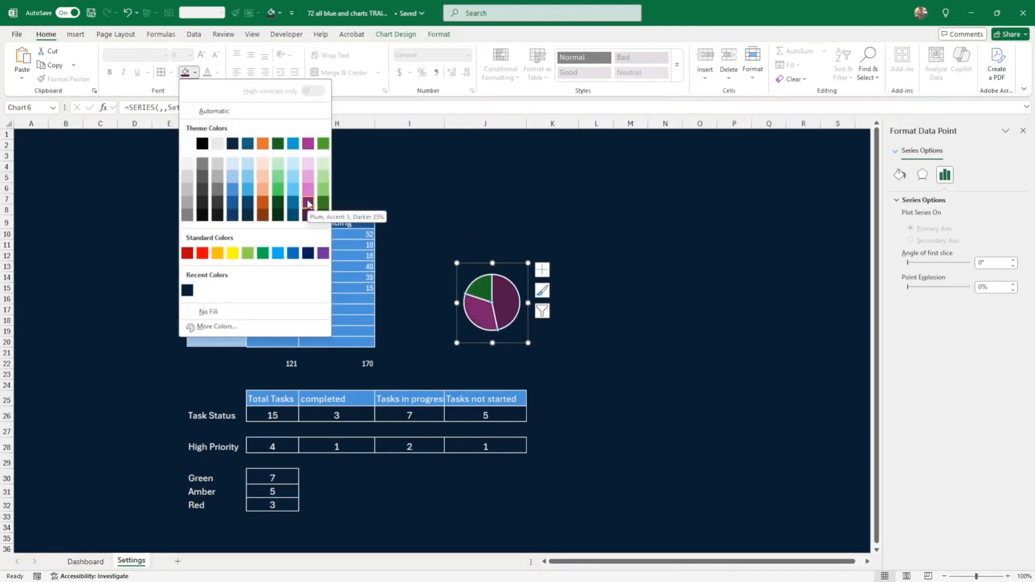
left_click(306, 144)
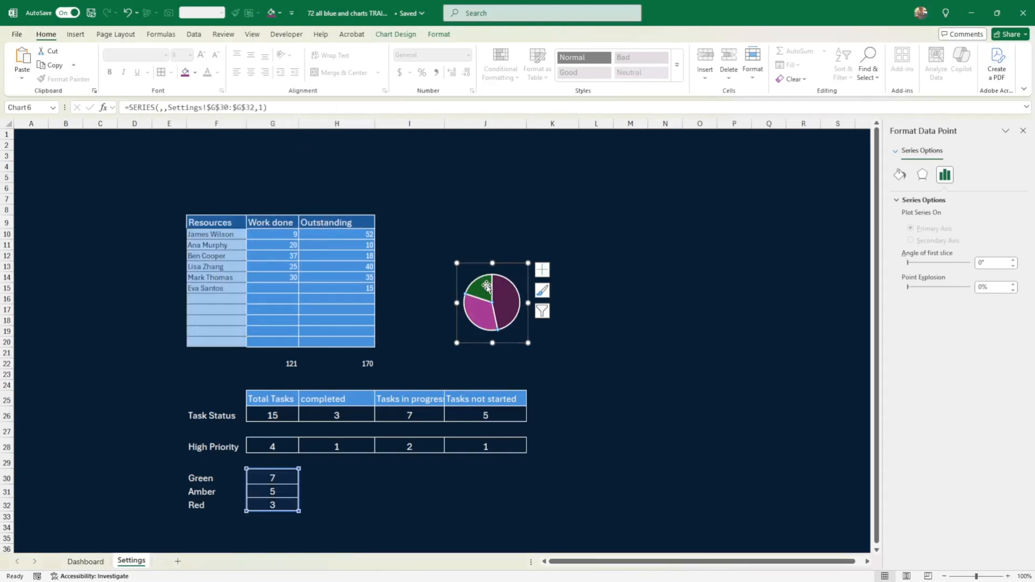
left_click(195, 73)
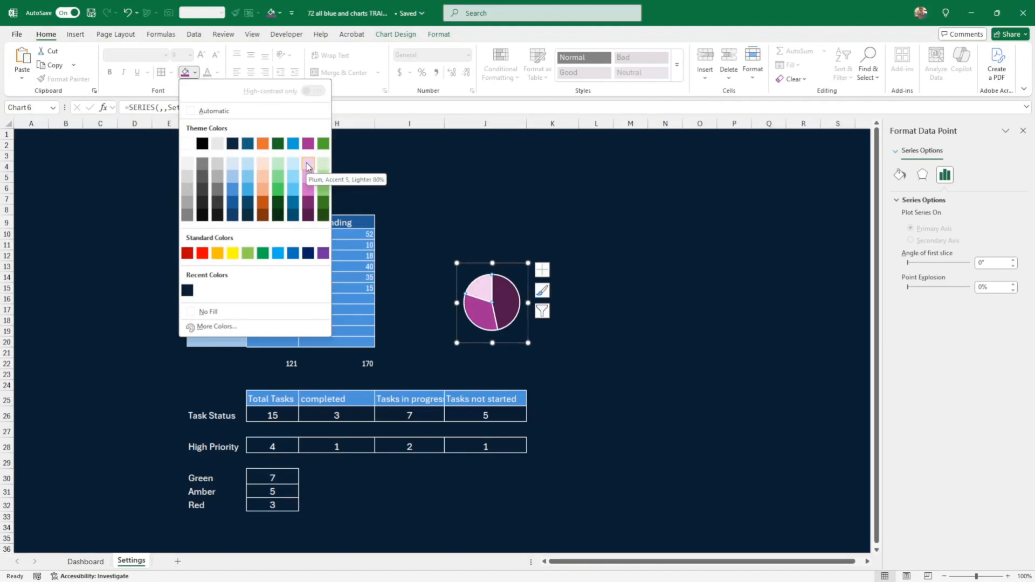
left_click(306, 192)
left_click(604, 340)
Cut the plum RAG pie chart from the Settings sheet and paste it on the Dashboard sheet beside the orange pie
left_click(511, 342)
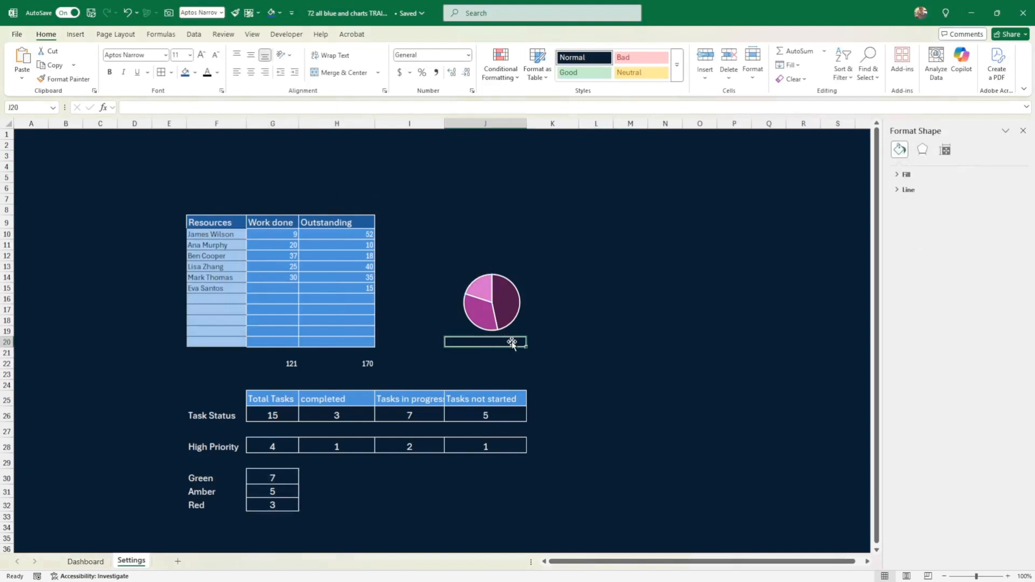
left_click(511, 342)
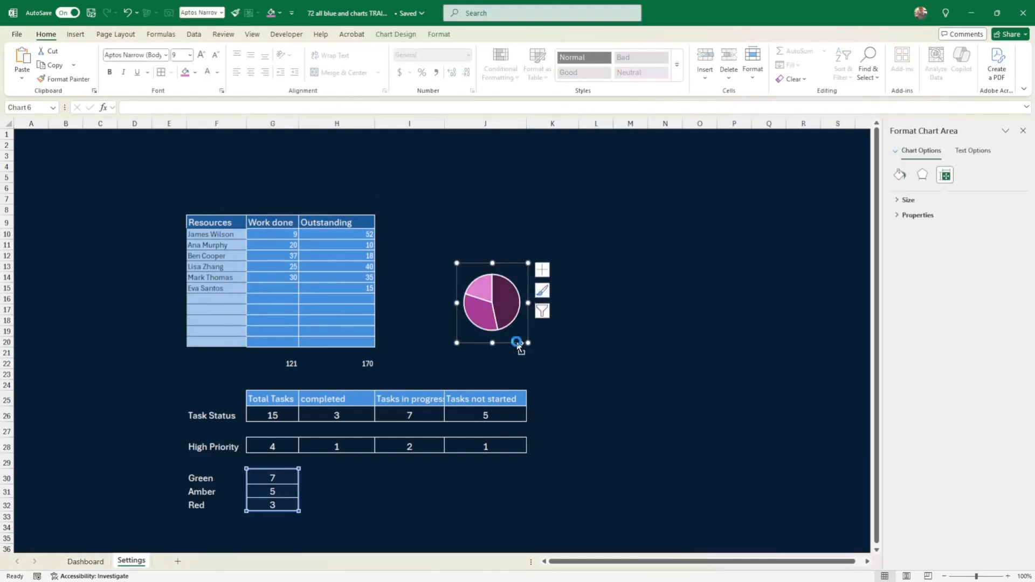
key("Delete")
left_click(85, 561)
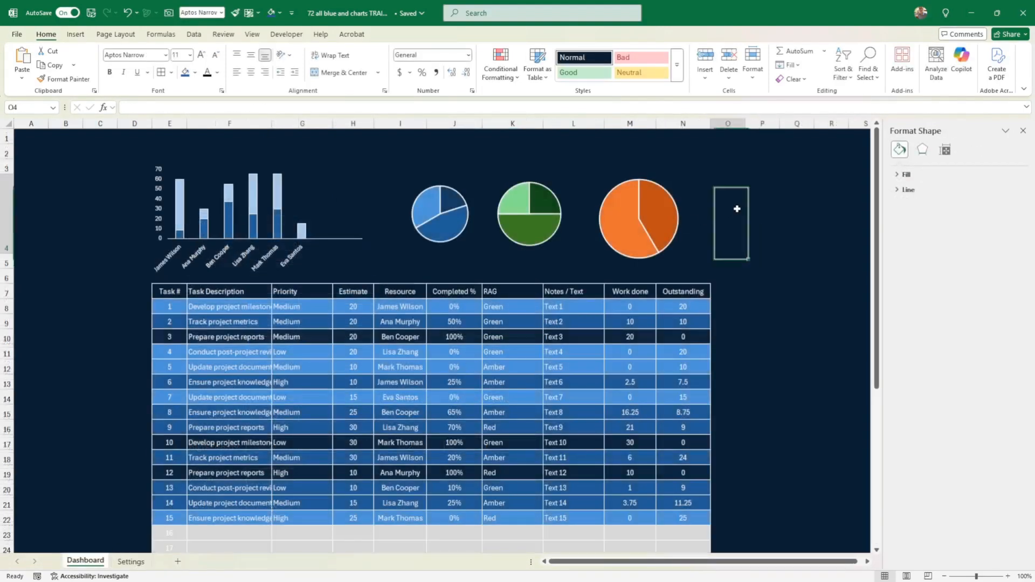
key("ctrl+v")
Shrink the orange totals pie chart and move the plum RAG pie next to it, above the Outstanding column
left_click(684, 244)
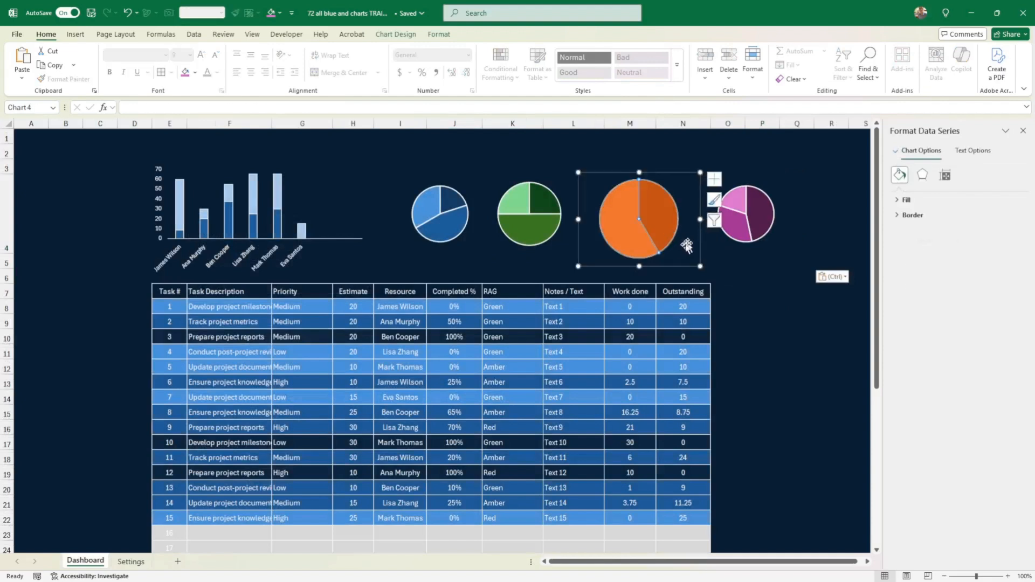
left_click_drag(700, 266, 626, 249)
left_click(757, 229)
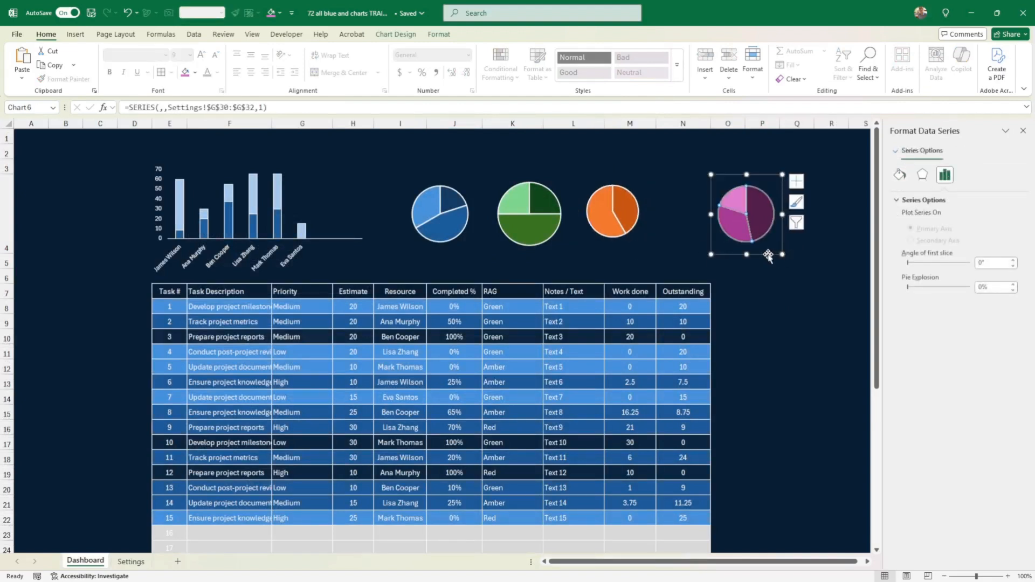
left_click_drag(768, 254, 702, 240)
Shrink the green high-priority pie and the blue task status pie toward the size of the orange pie
left_click(527, 238)
left_click(531, 237)
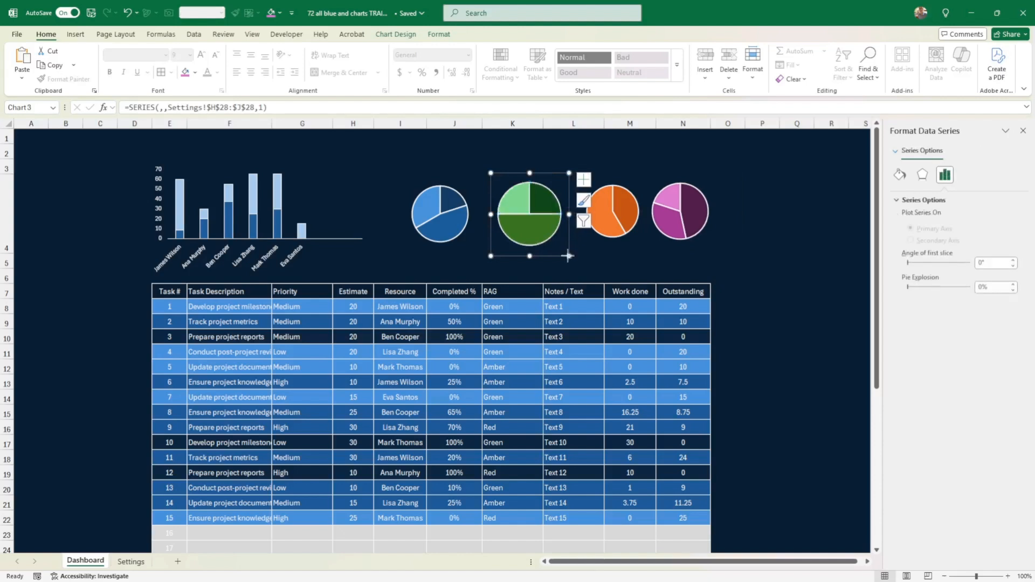
left_click_drag(567, 255, 551, 245)
left_click(456, 237)
left_click(457, 236)
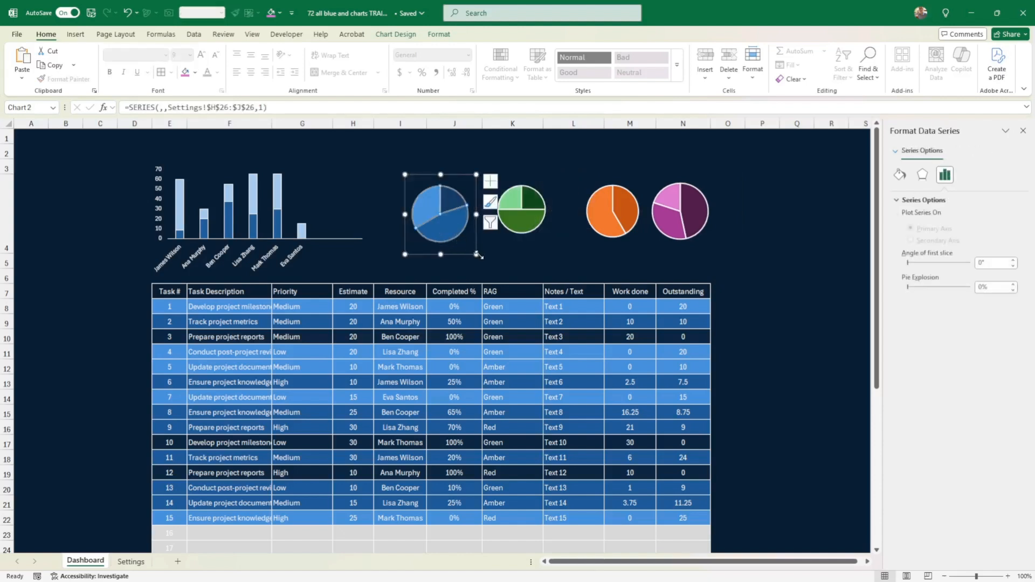
left_click_drag(477, 254, 470, 245)
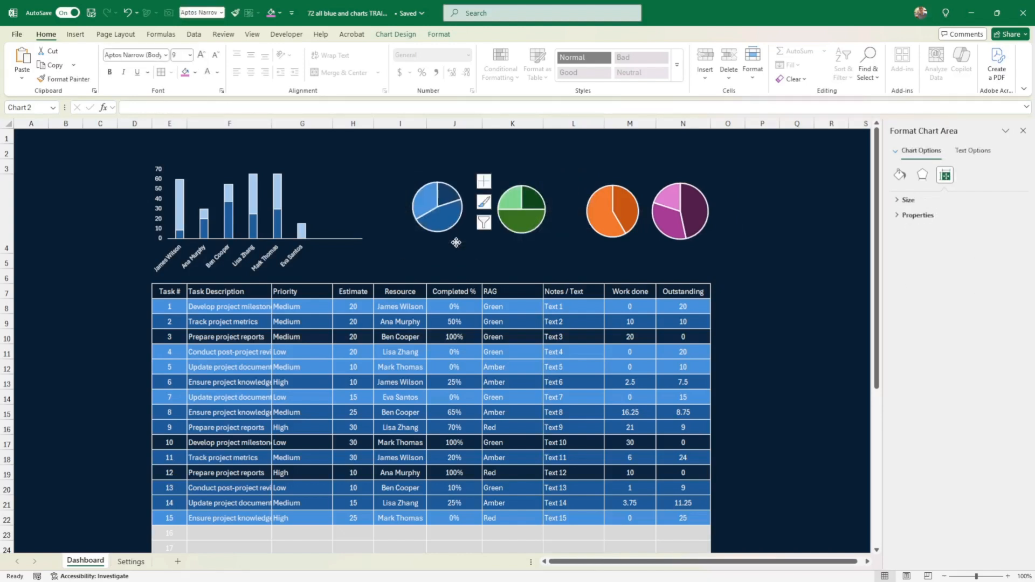
Shrink the orange and plum pie charts further and space them out in line with the green pie
left_click(625, 229)
left_click_drag(642, 245, 610, 241)
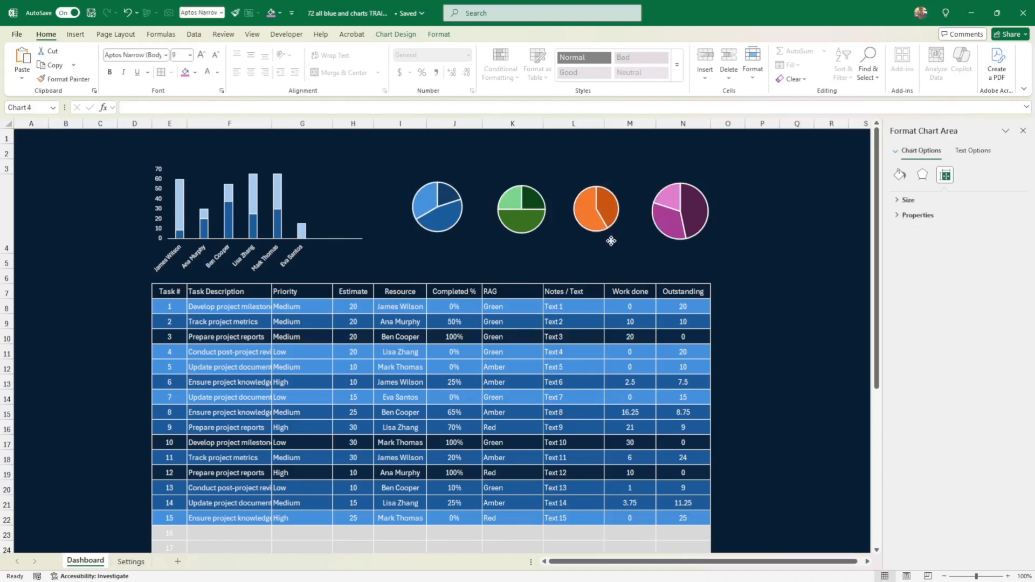
left_click(668, 232)
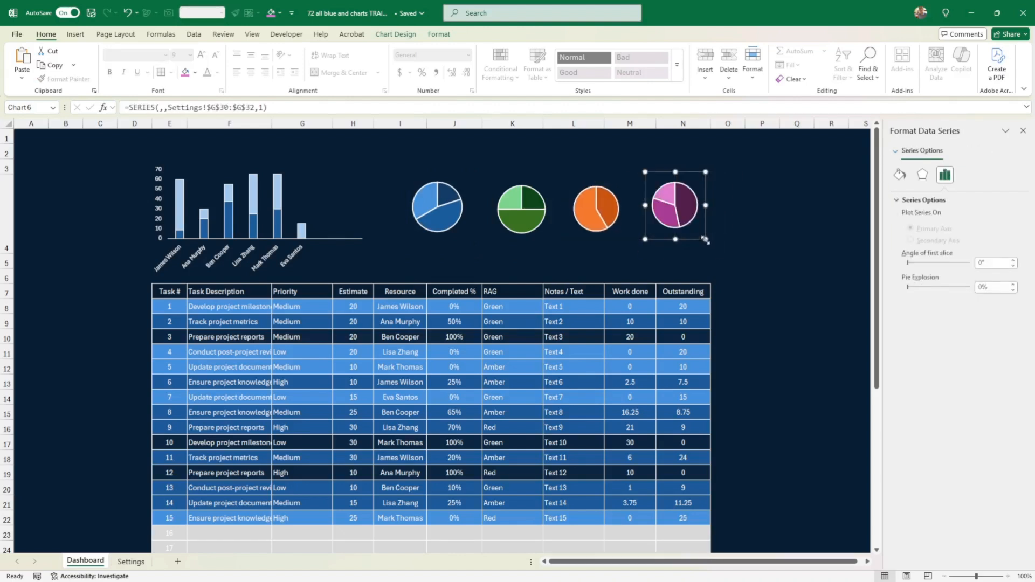
left_click_drag(711, 250, 694, 235)
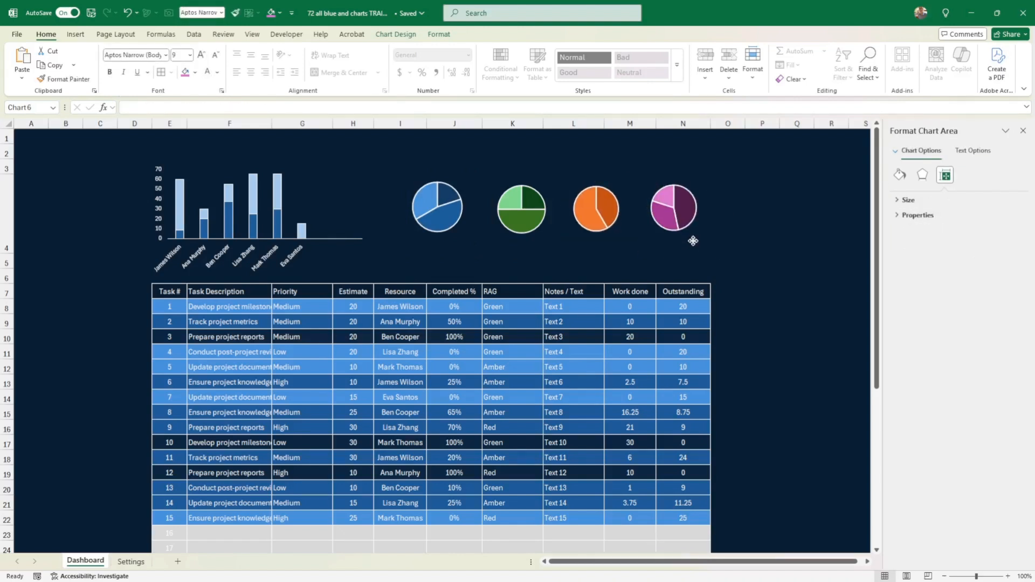
Fine-tune the green, blue and plum pies so all four charts match in size and sit evenly spaced in one row
left_click(519, 217)
mouse_move(550, 247)
left_mouse_down()
mouse_move(531, 238)
mouse_move(548, 247)
left_mouse_up()
left_click(553, 259)
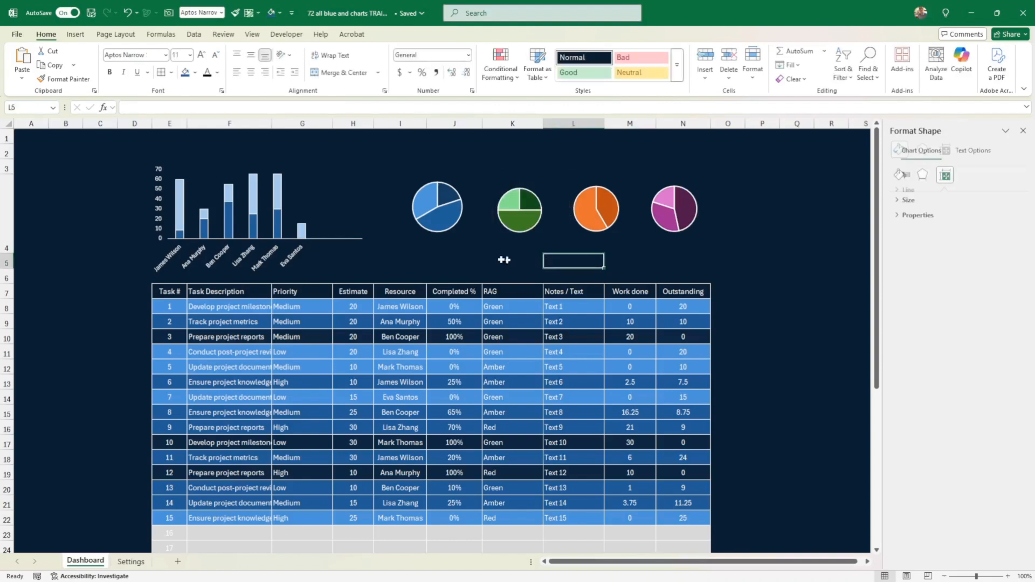
left_click(440, 221)
left_click_drag(471, 243, 465, 243)
left_click(680, 213)
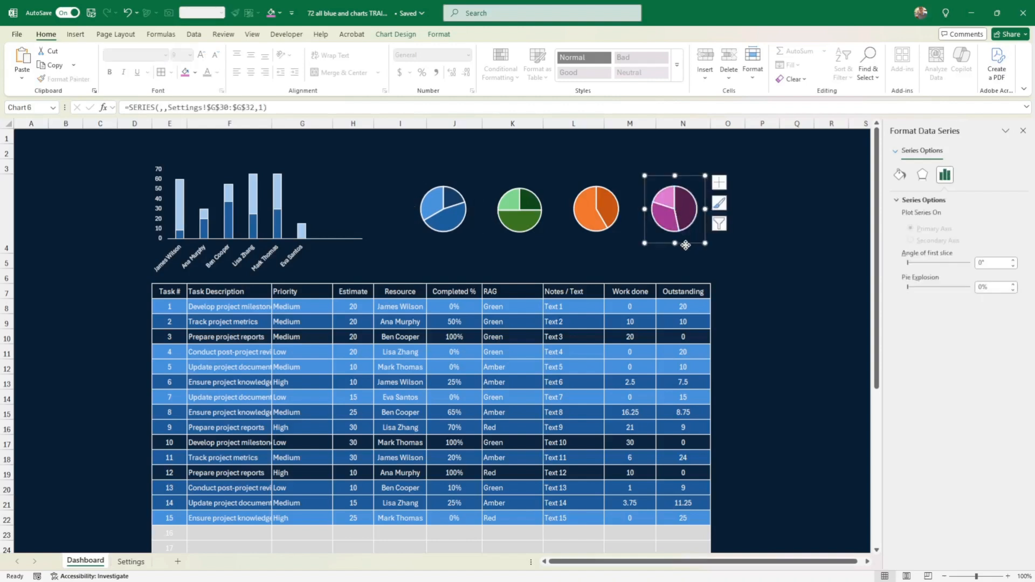
left_click_drag(685, 245, 682, 246)
left_click(790, 261)
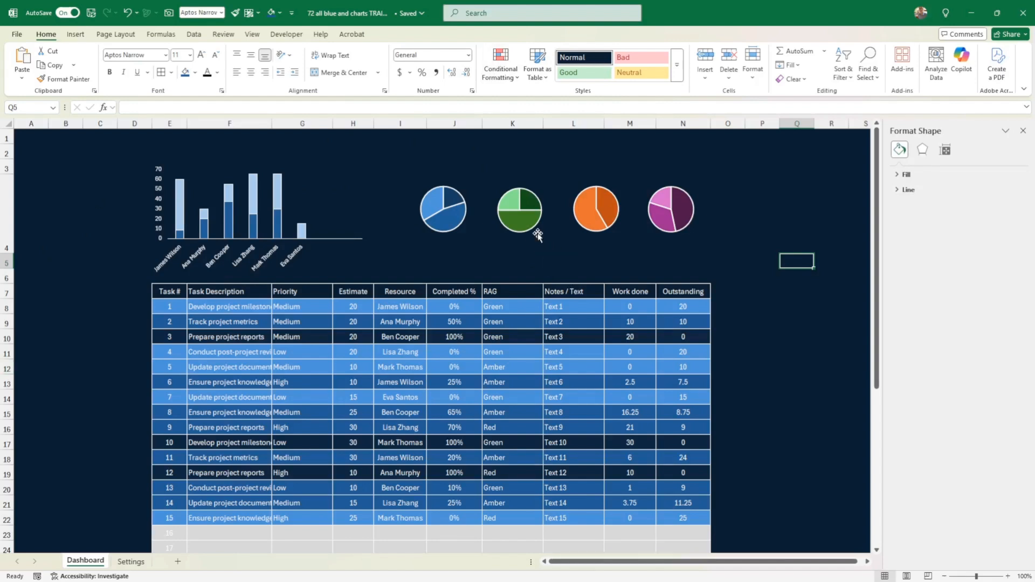
left_click(526, 242)
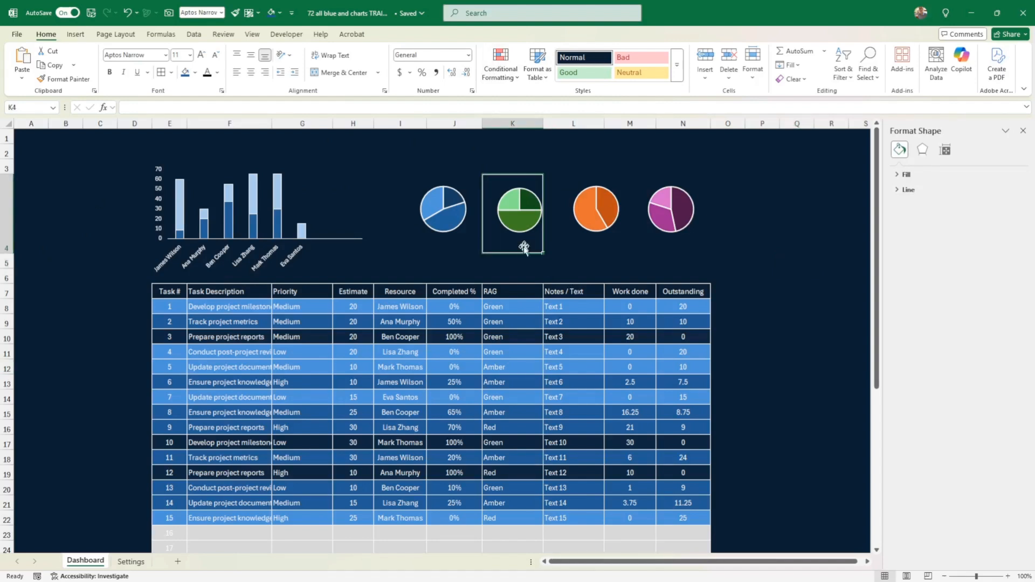
Insert a text box about 2.4 cm wide and 1.1 cm high above the blue pie chart, reading Task Status
left_click(566, 258)
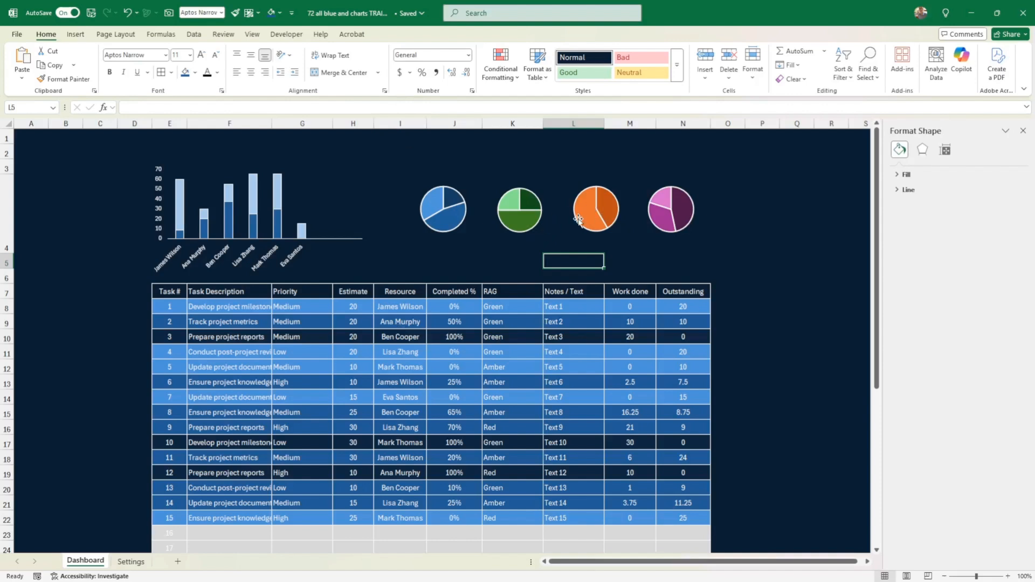
left_click(72, 35)
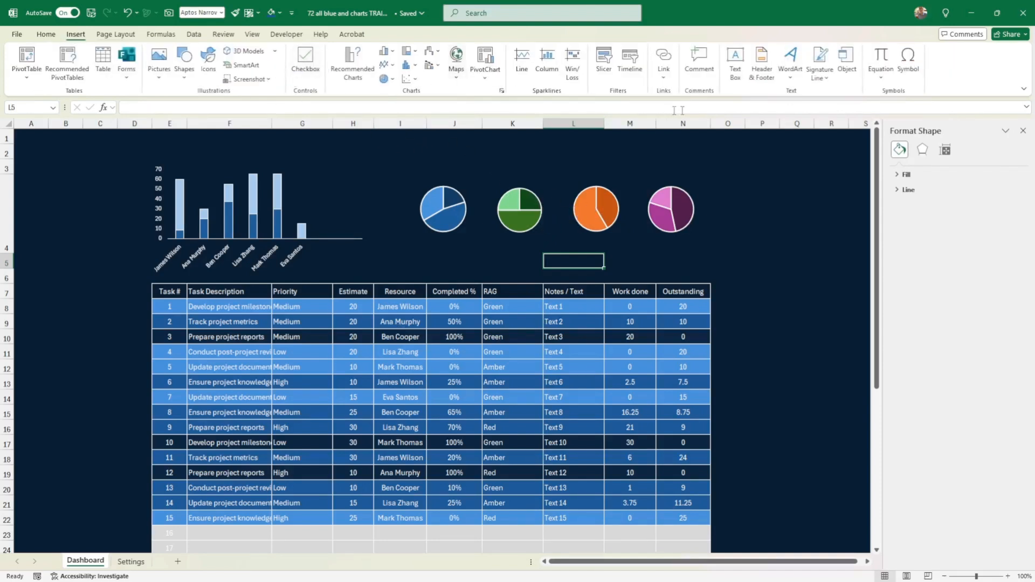
left_click(735, 60)
left_click_drag(422, 144, 455, 166)
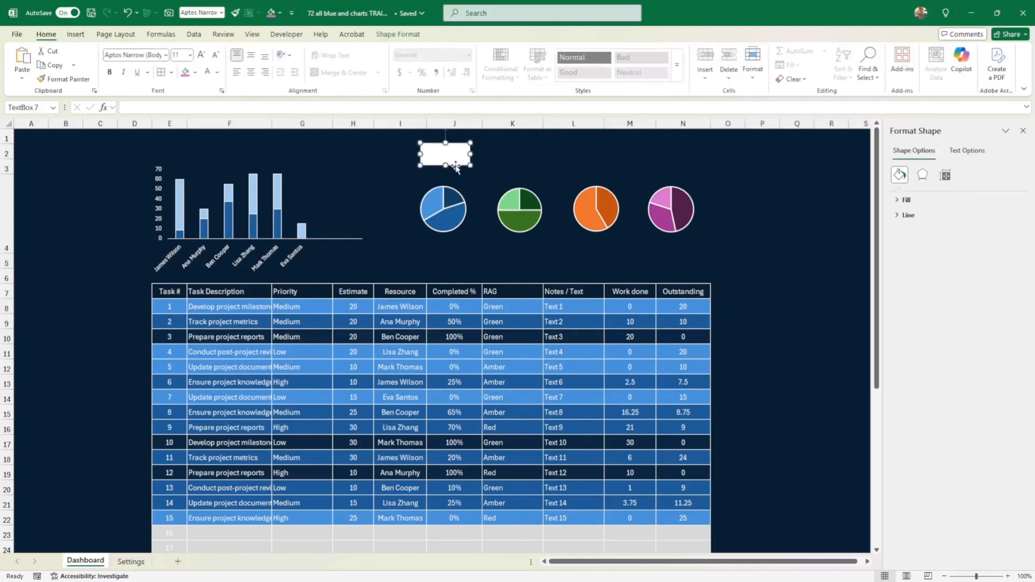
left_click(404, 35)
left_click(388, 78)
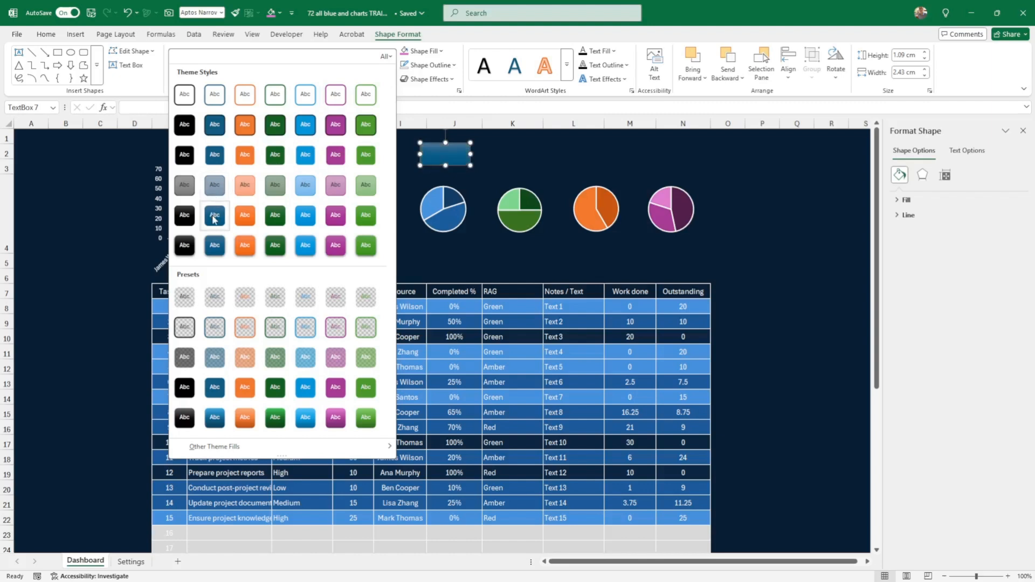
left_click(443, 157)
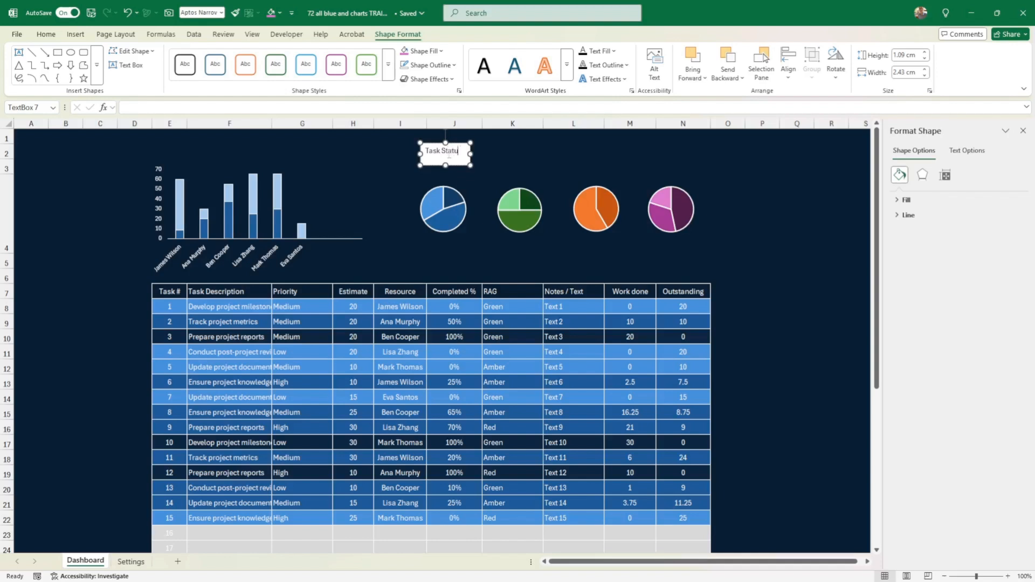
left_click(389, 155)
left_click(459, 151)
Centre the Task Status label's text vertically and horizontally and make it bold
left_click(45, 34)
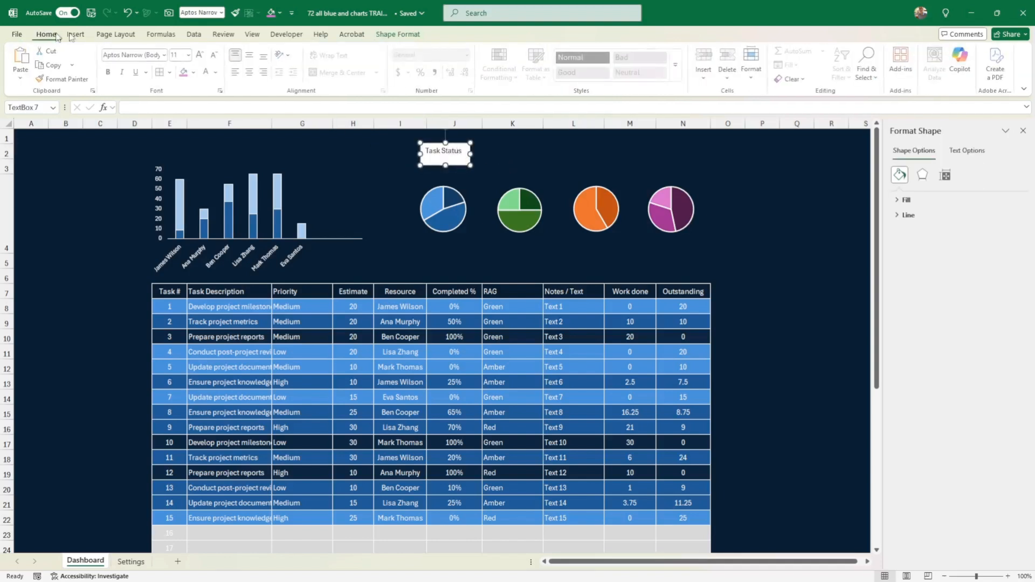
left_click(251, 54)
left_click(251, 71)
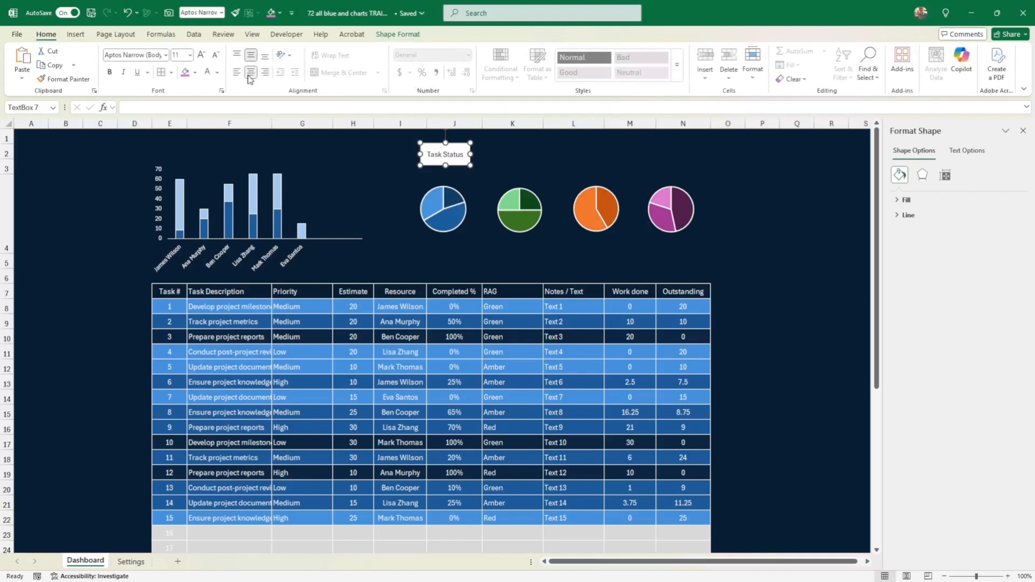
key("ctrl+b")
left_click(397, 34)
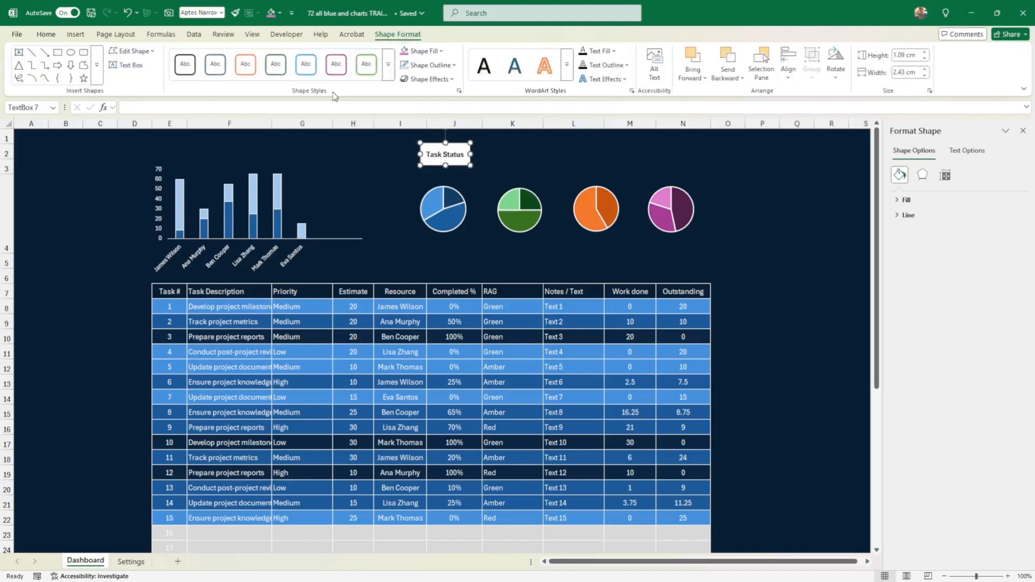
left_click(391, 81)
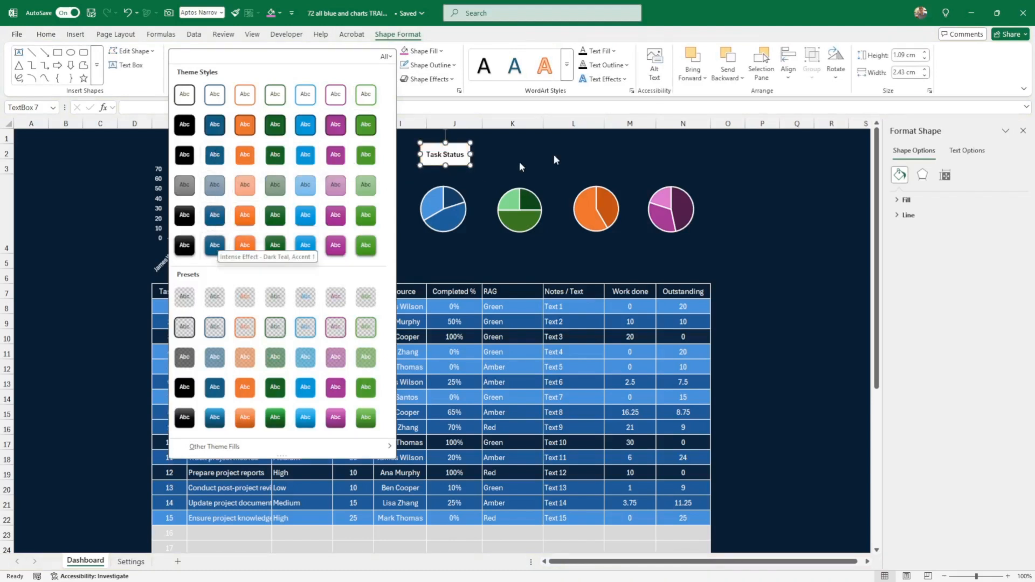
left_click(455, 165)
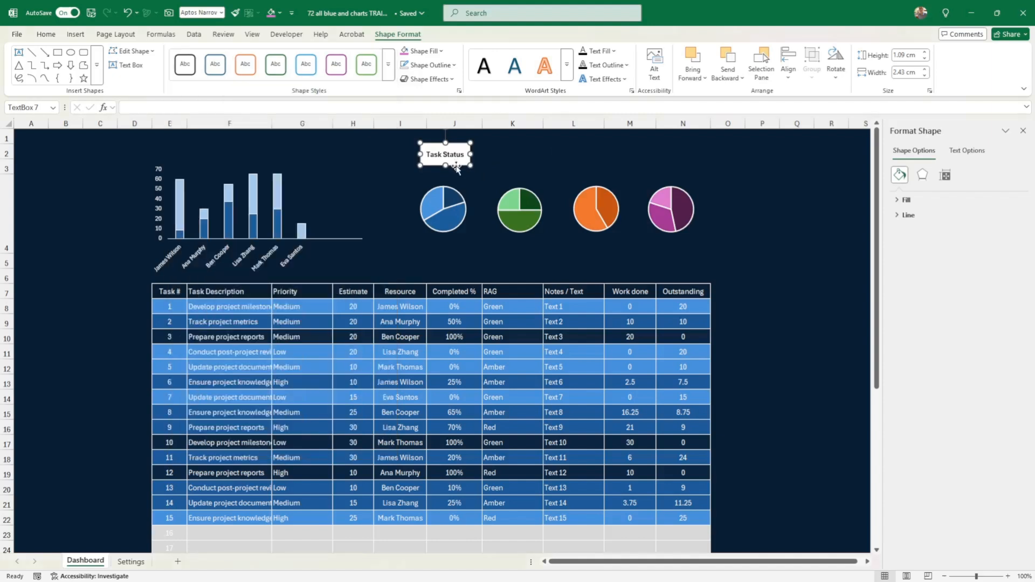
Fill the Task Status label with the medium blue theme shade used in the table and set its text to white
left_click(441, 51)
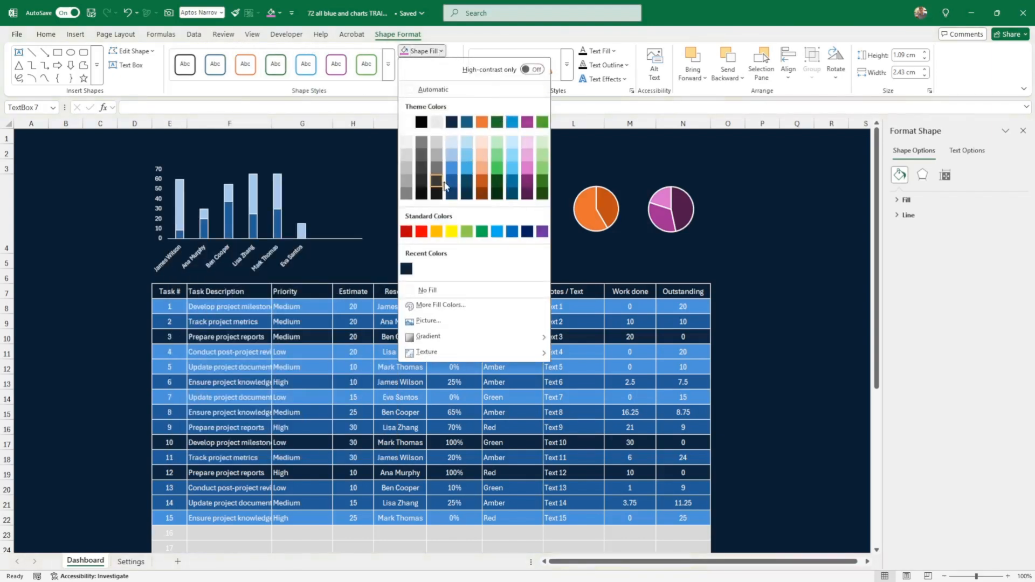
left_click(451, 123)
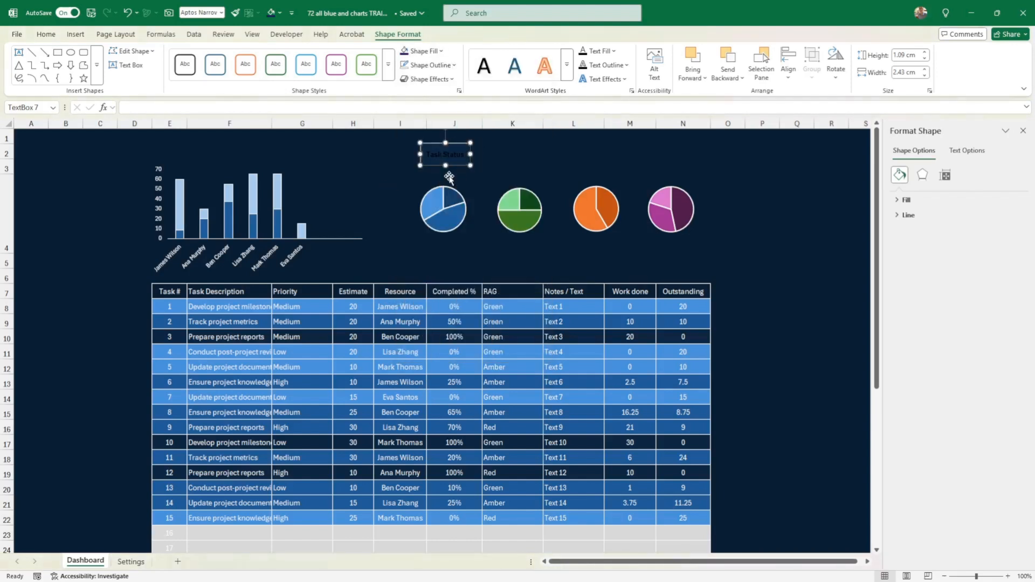
left_click(434, 50)
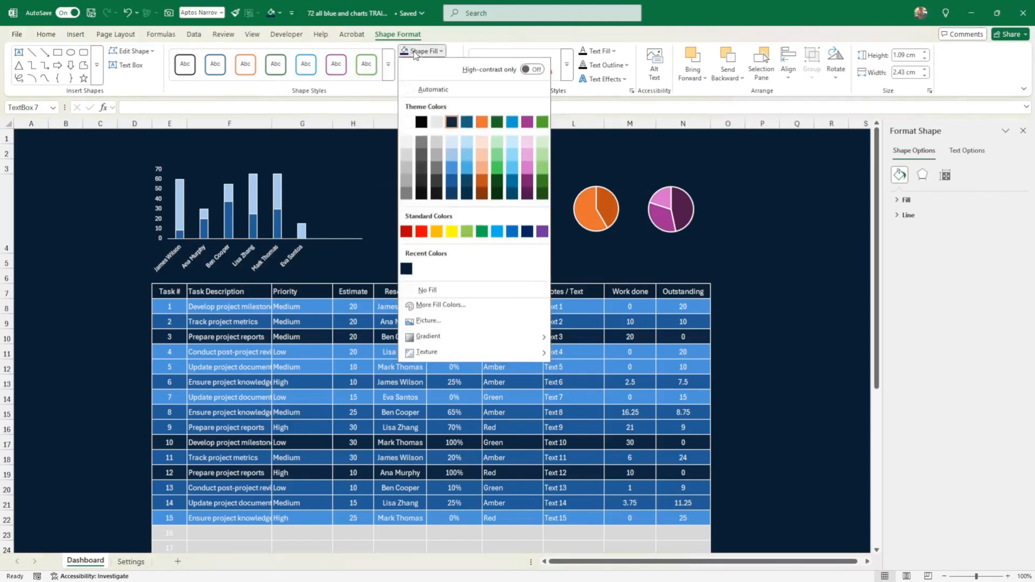
left_click(451, 180)
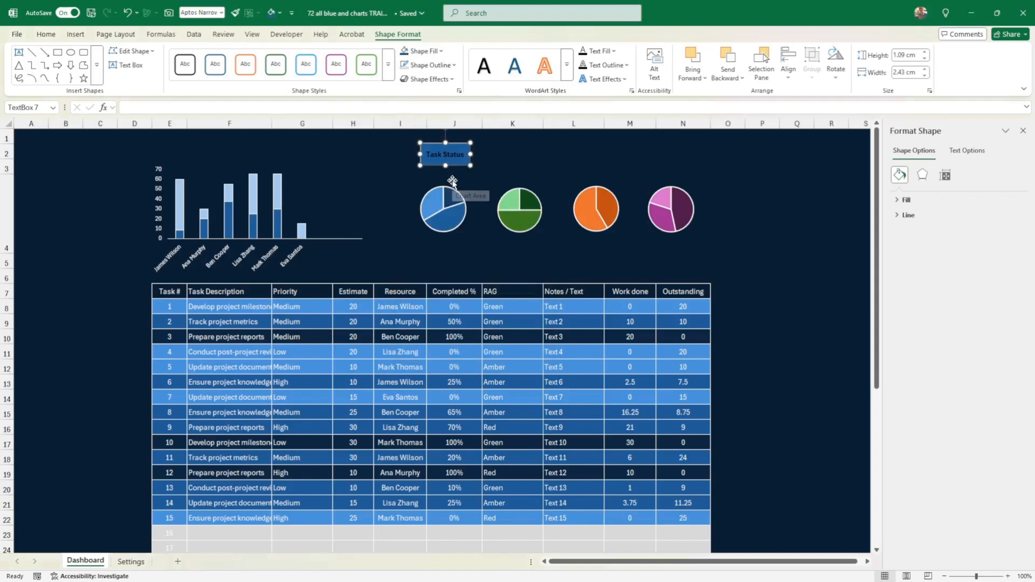
left_click(600, 51)
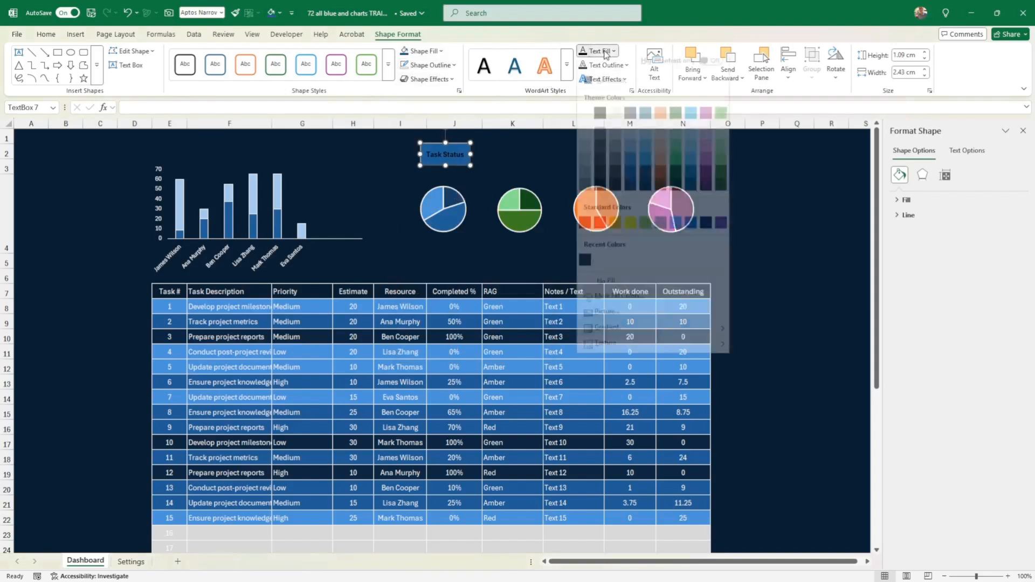
left_click(584, 122)
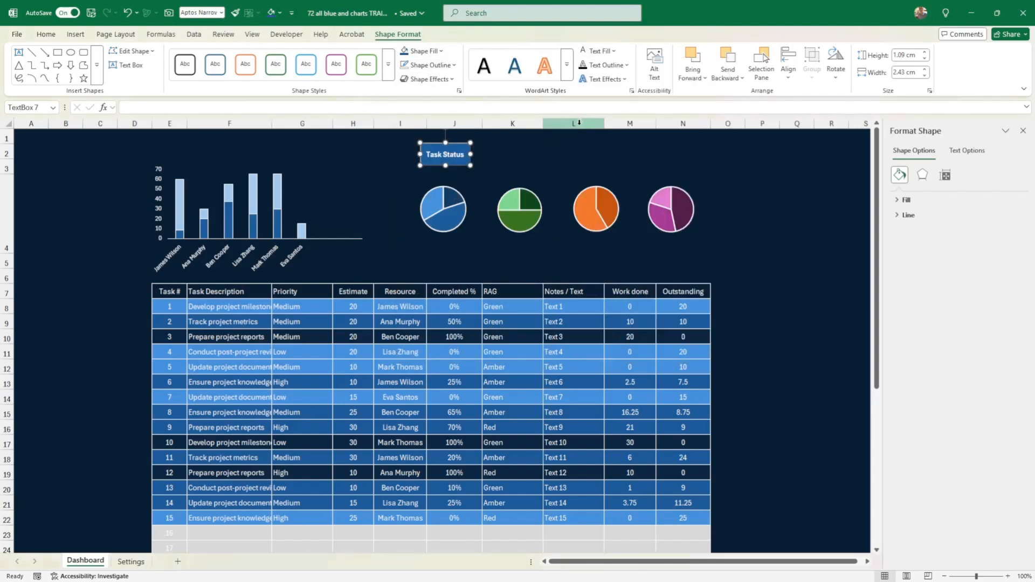
Reduce the Task Status label's height slightly and position it centred above the blue pie chart
left_click(423, 167)
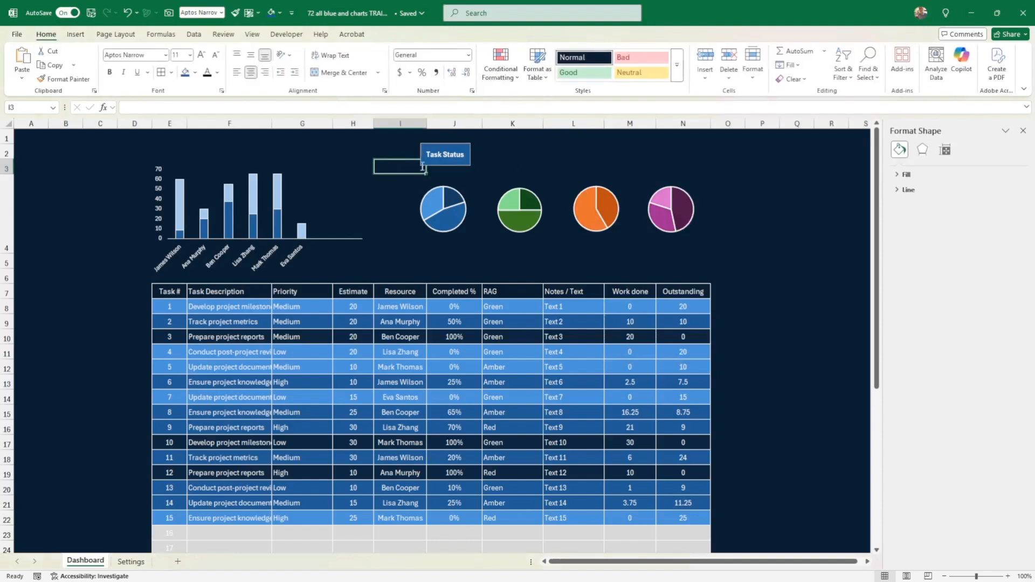
left_click(462, 164)
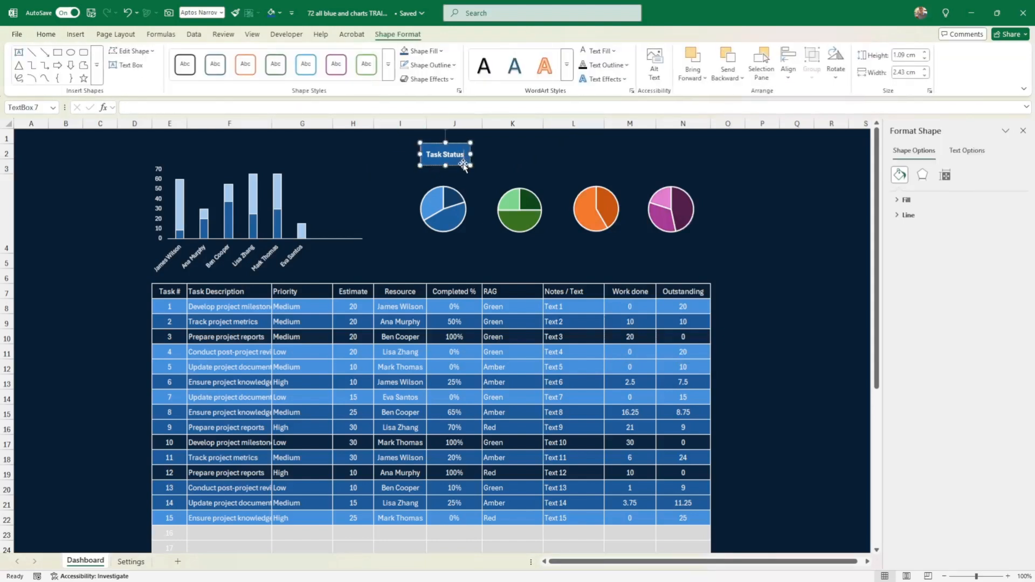
left_click_drag(462, 163, 461, 167)
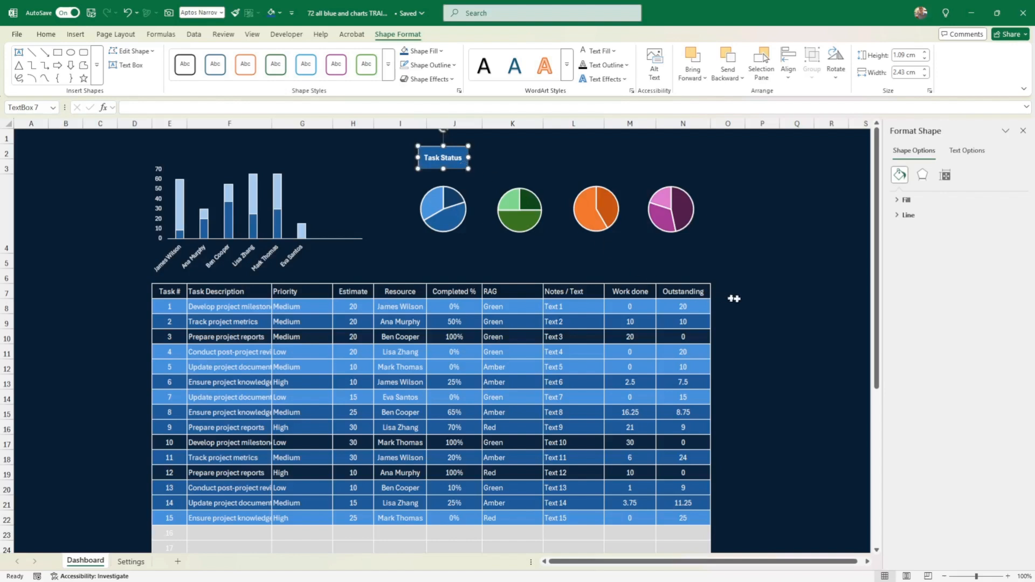
left_click(797, 305)
left_click(443, 160)
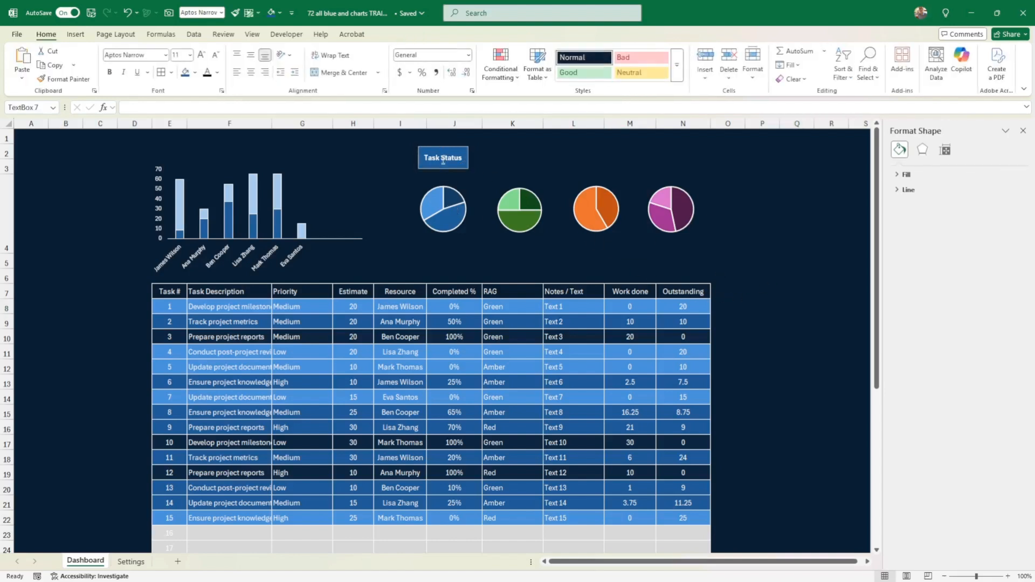
left_click_drag(443, 168, 443, 164)
left_click(385, 169)
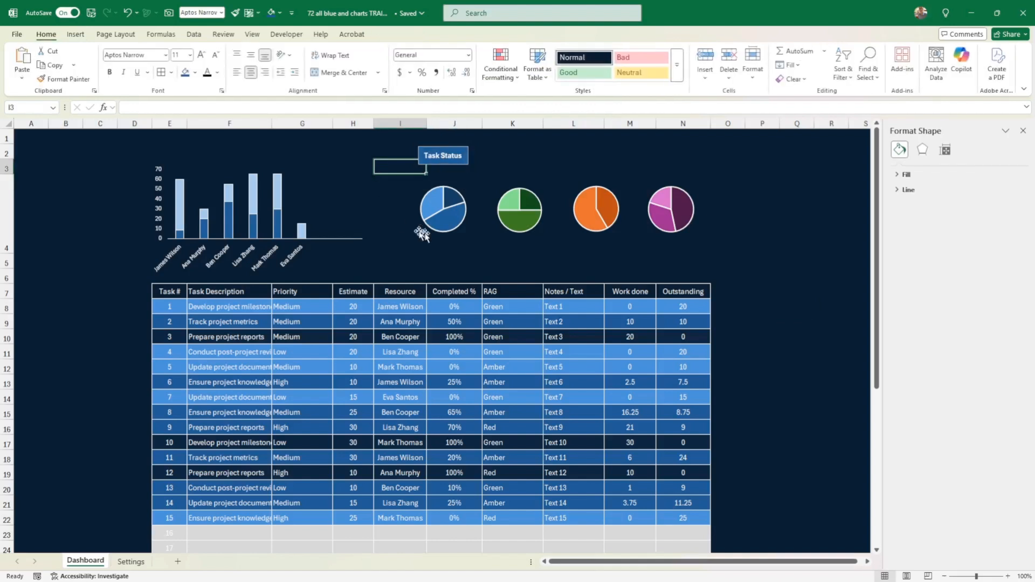
left_click(764, 260)
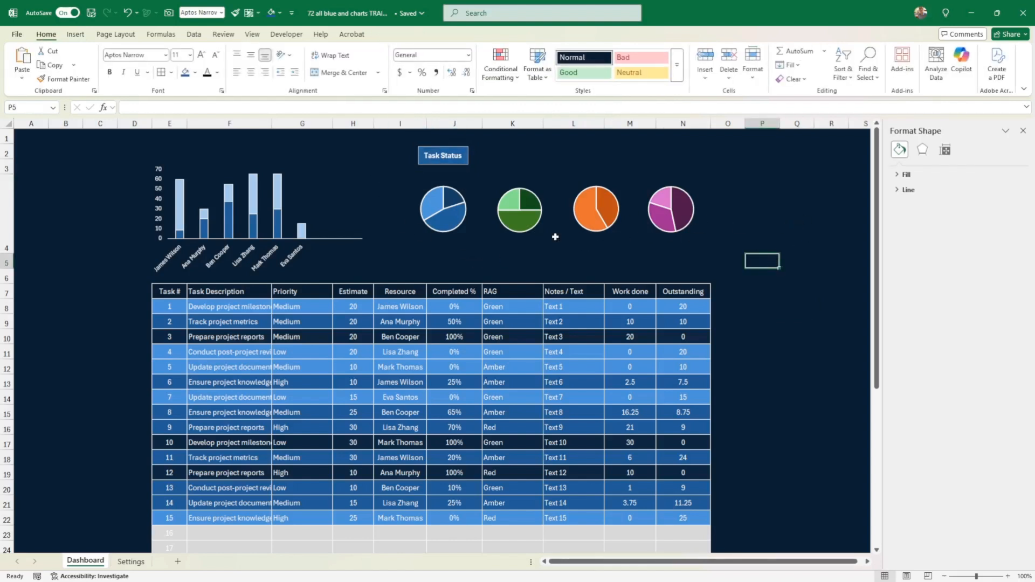
left_click(455, 165)
left_click_drag(456, 167, 458, 170)
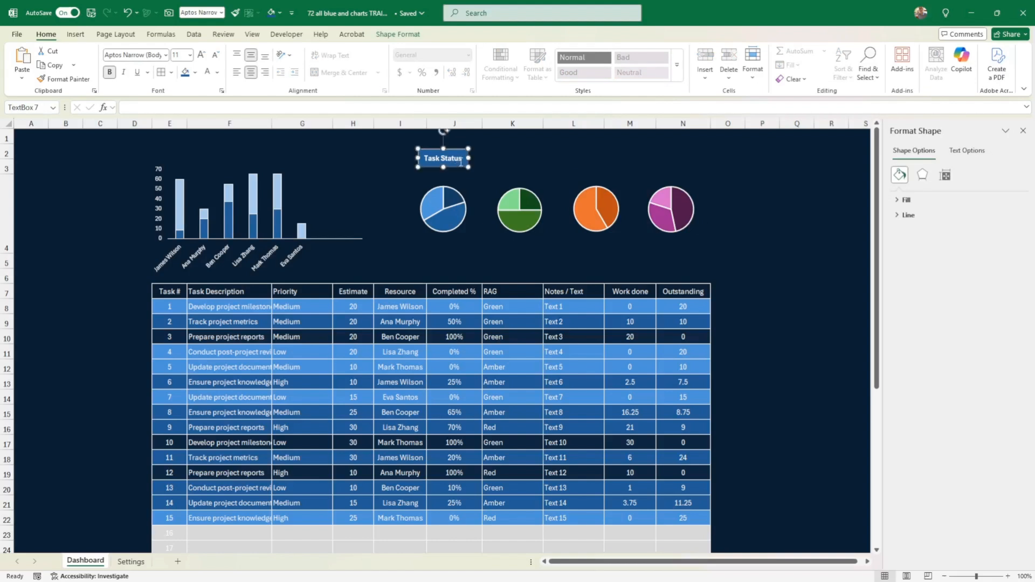
Duplicate the Task Status label three times in an evenly spaced row above the green, orange and plum pies
key("ctrl+d")
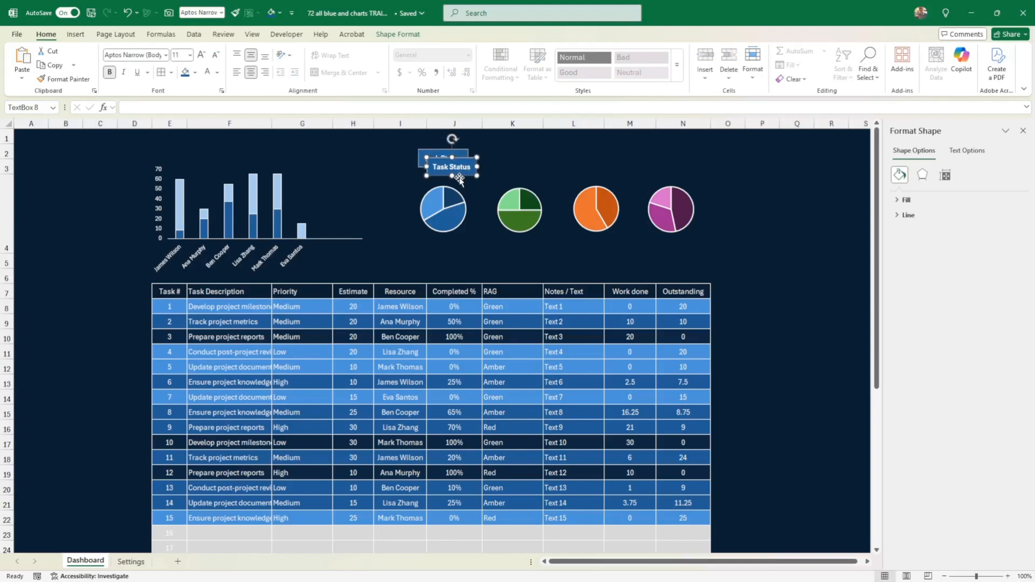
left_click_drag(459, 178, 533, 169)
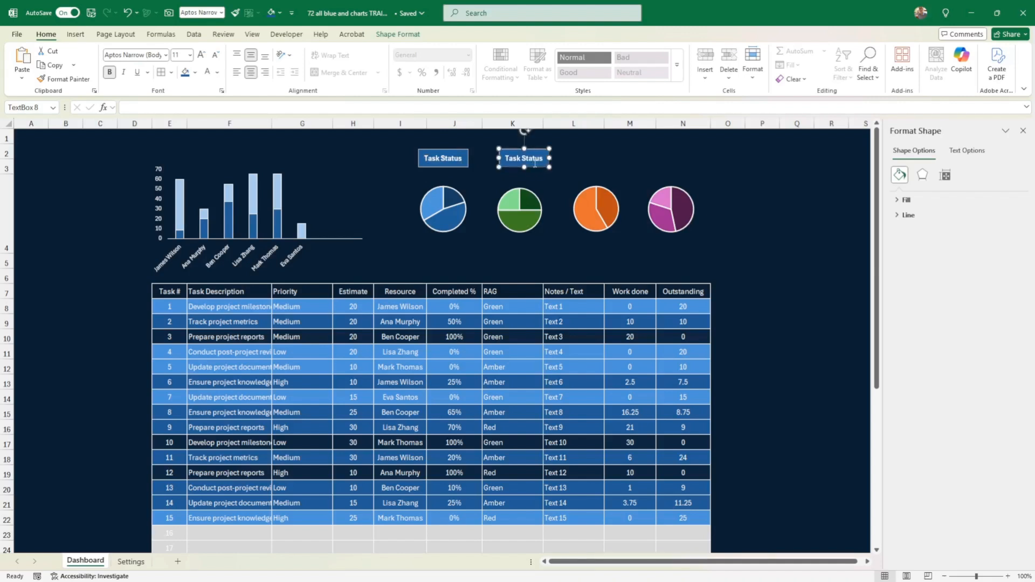
key("ctrl+d")
key("ctrl+d")
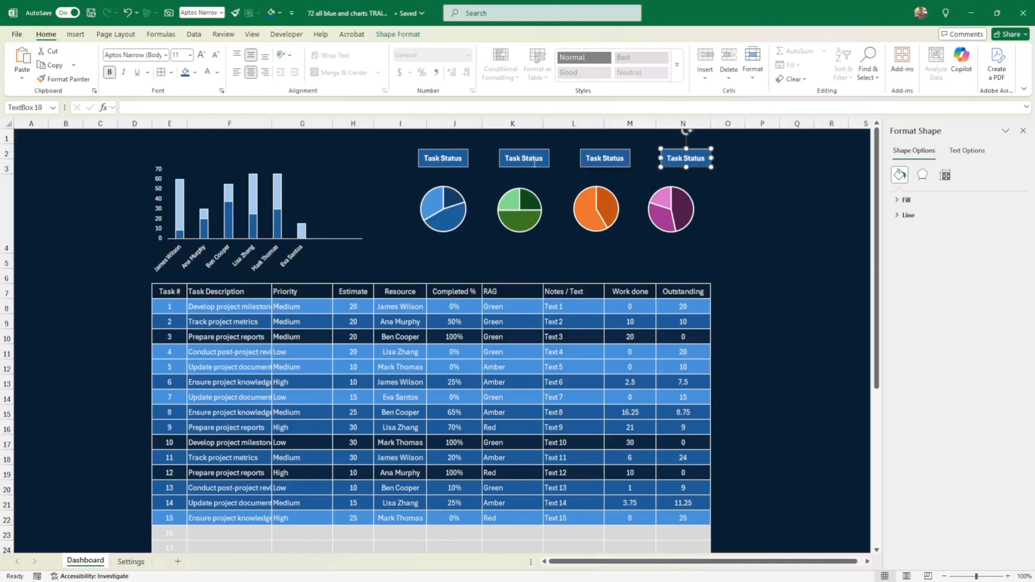
Move the plum and orange pie charts so each sits centred beneath its label
left_click(681, 230)
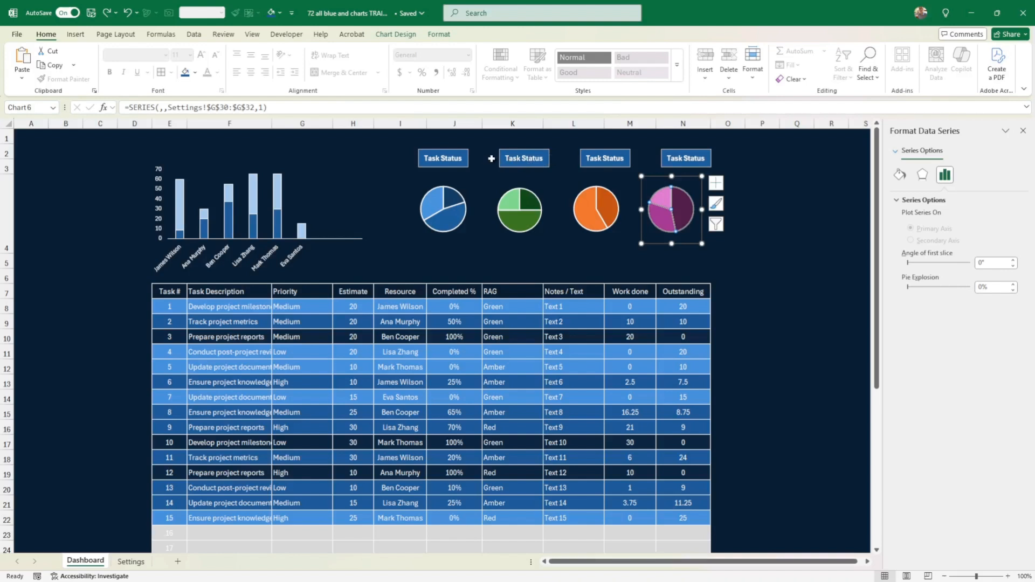
left_click_drag(684, 245, 697, 245)
left_click(614, 244)
left_click_drag(614, 243, 619, 241)
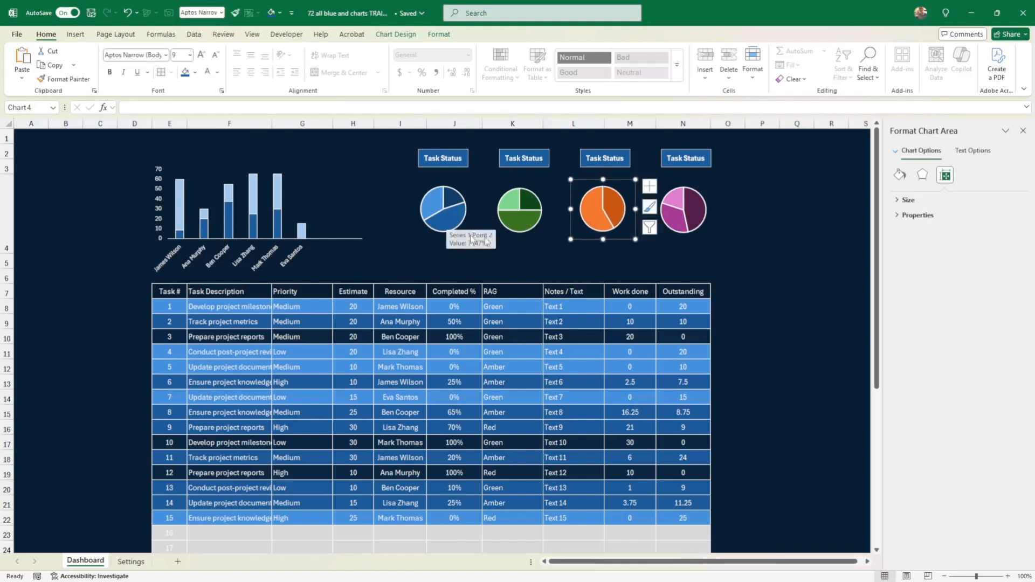
left_click(748, 193)
Change the label above the plum pie chart to RAG and fill it with a dark plum shade
left_click(698, 165)
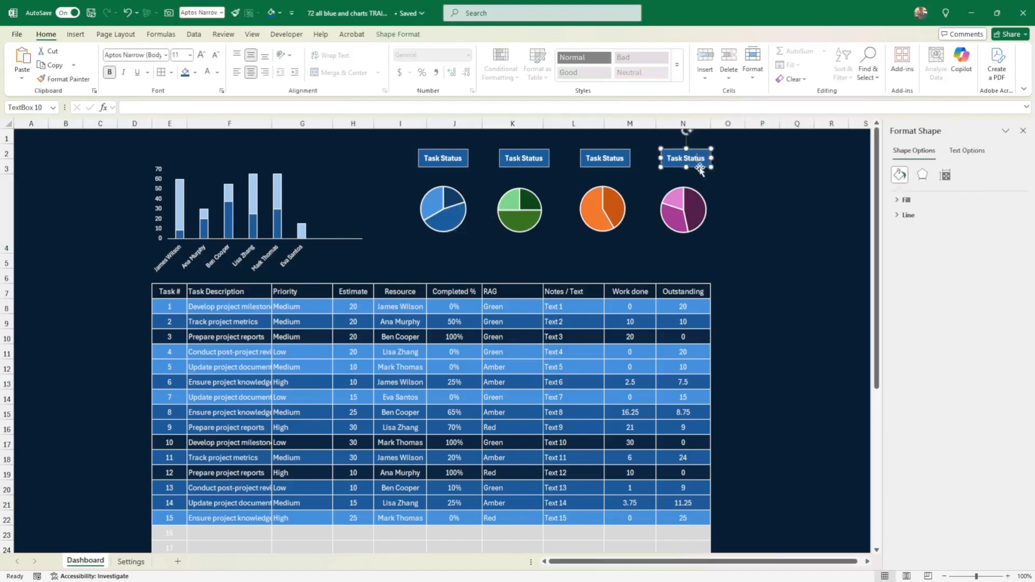
triple_click(694, 158)
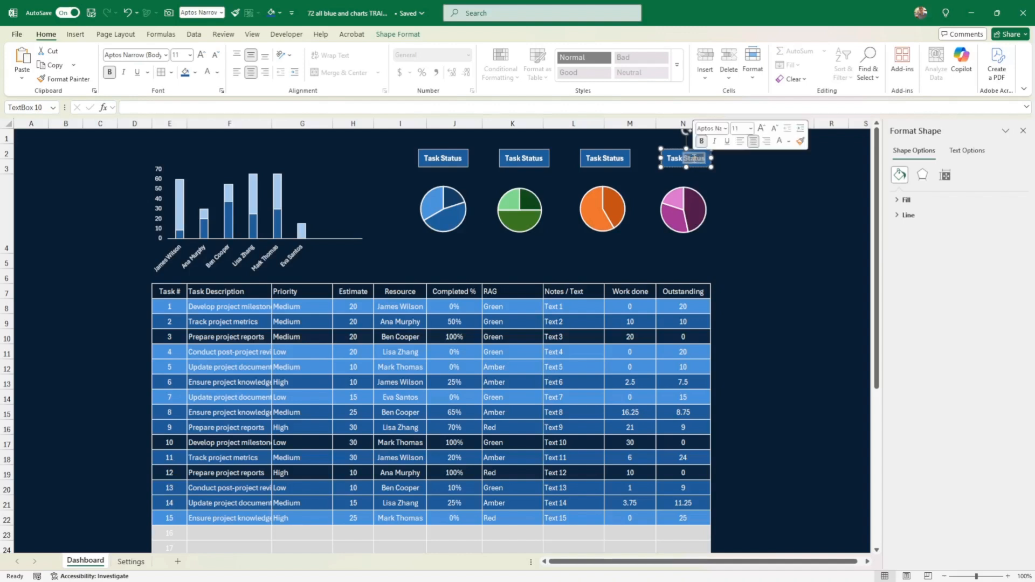
type("RAG")
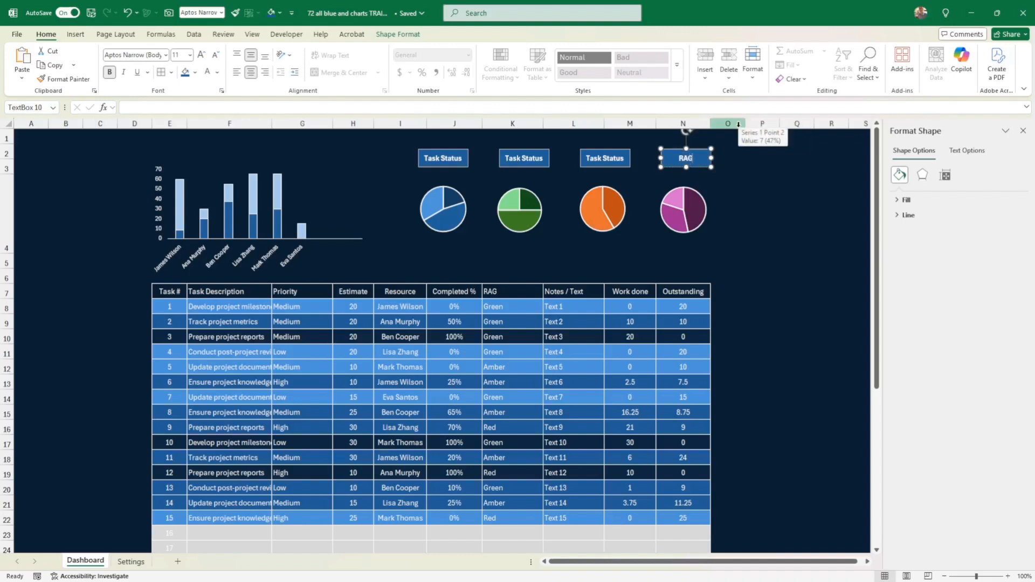
left_click(775, 180)
left_click(697, 166)
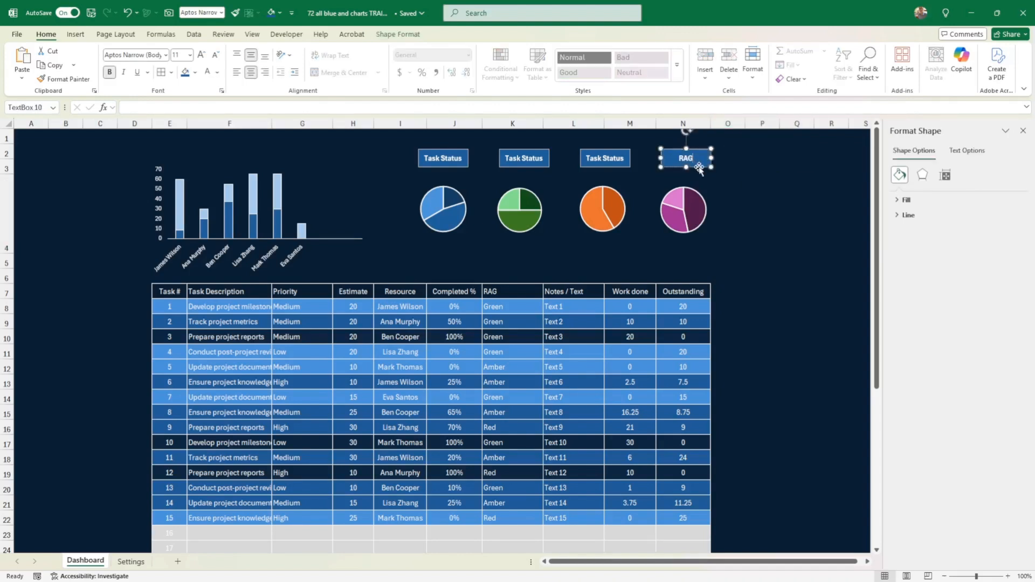
left_click(195, 72)
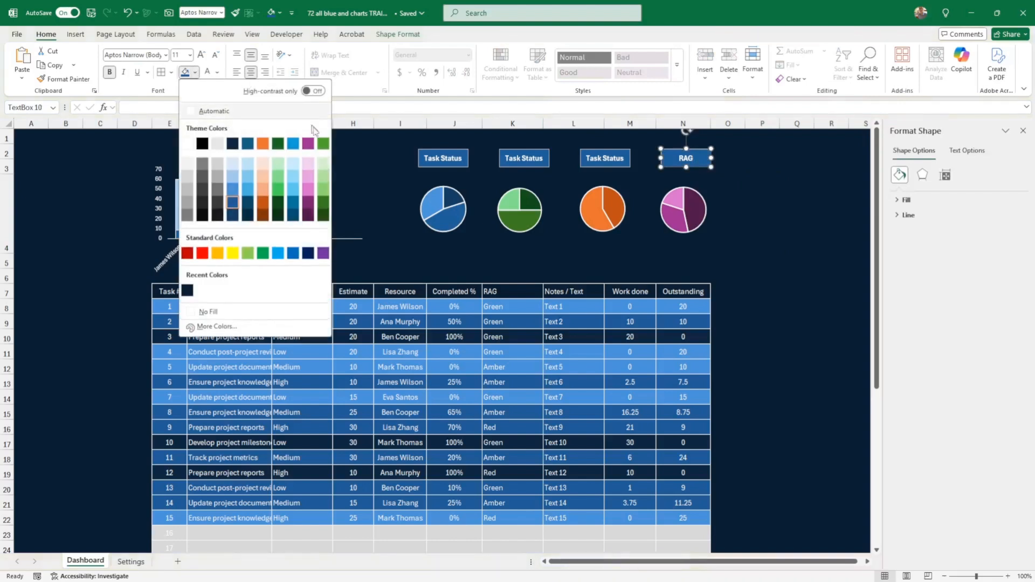
left_click(308, 206)
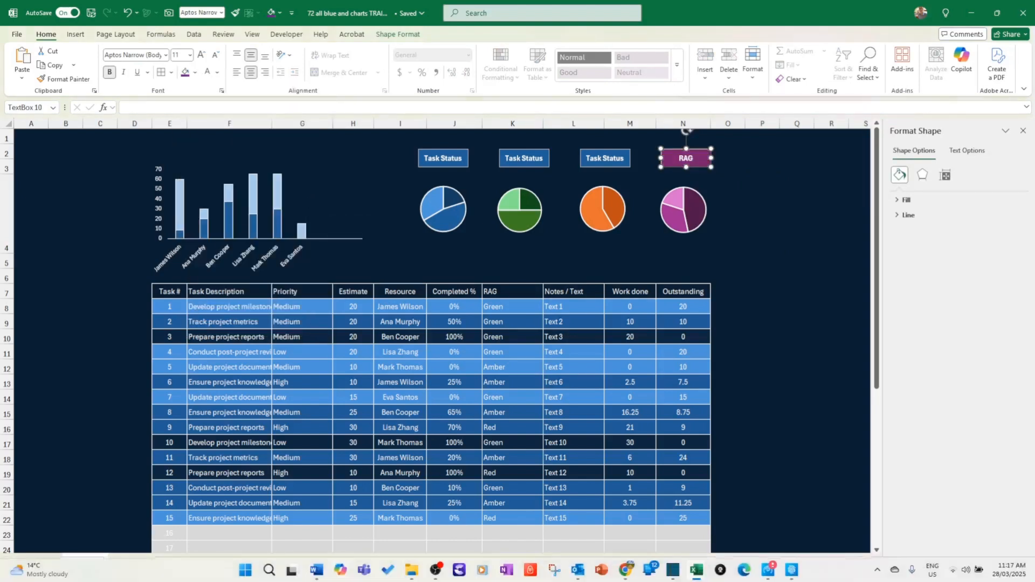
Fill the label above the orange pie chart with Orange, Accent 2
left_click(614, 165)
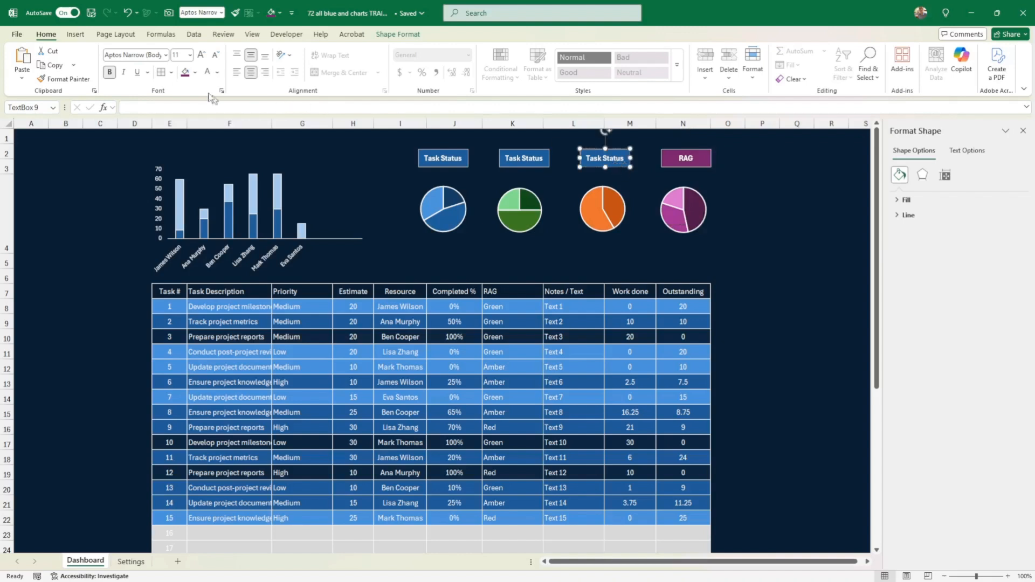
left_click(195, 72)
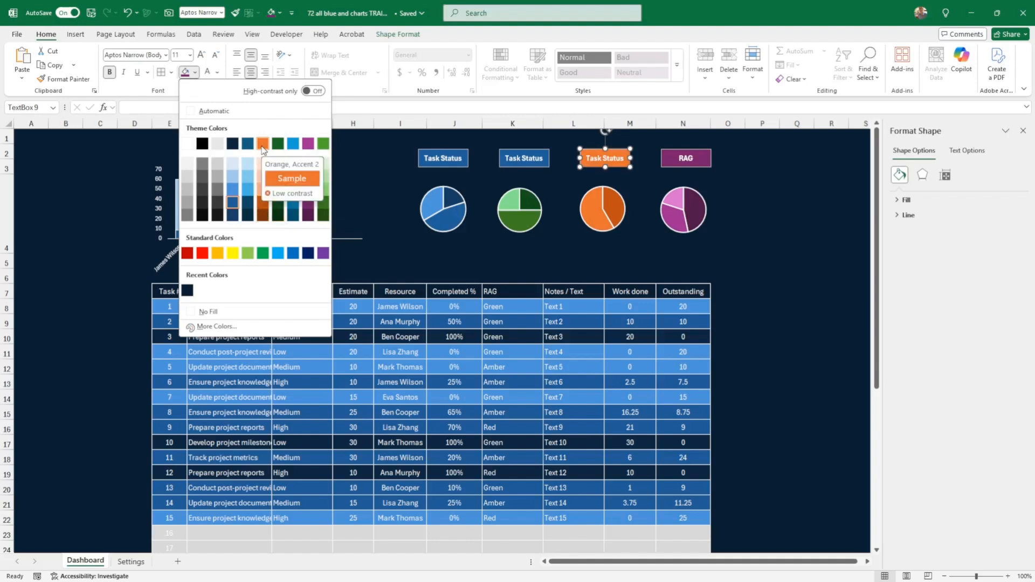
left_click(262, 146)
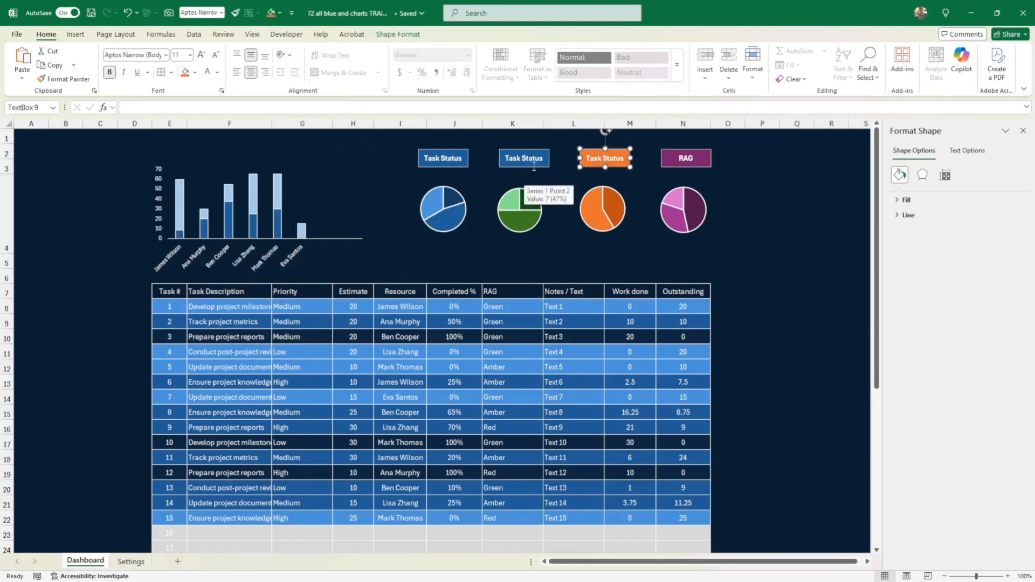
Move the green pie chart slightly so it sits centred beneath its Task Status label
left_click(533, 160)
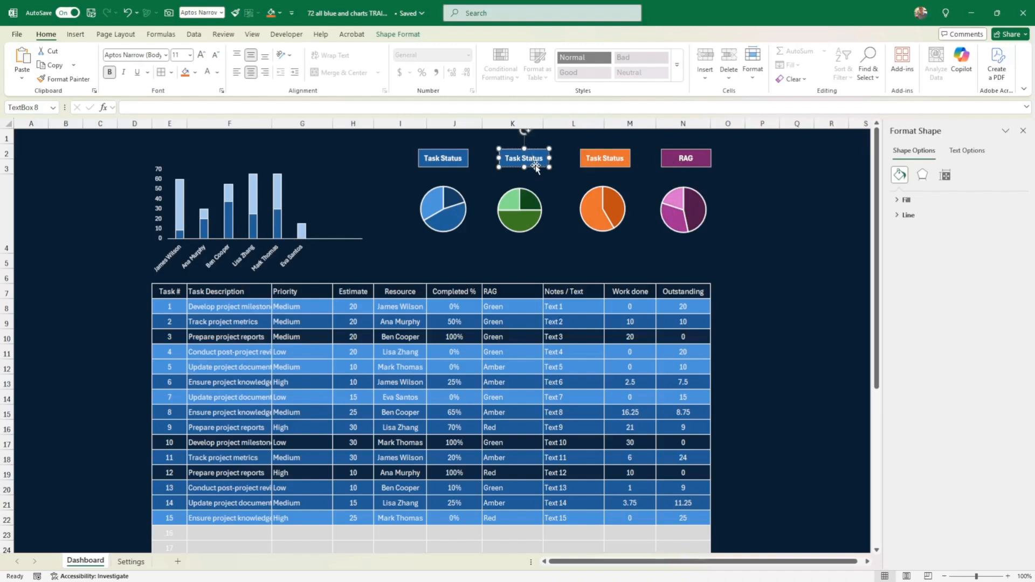
left_click(533, 215)
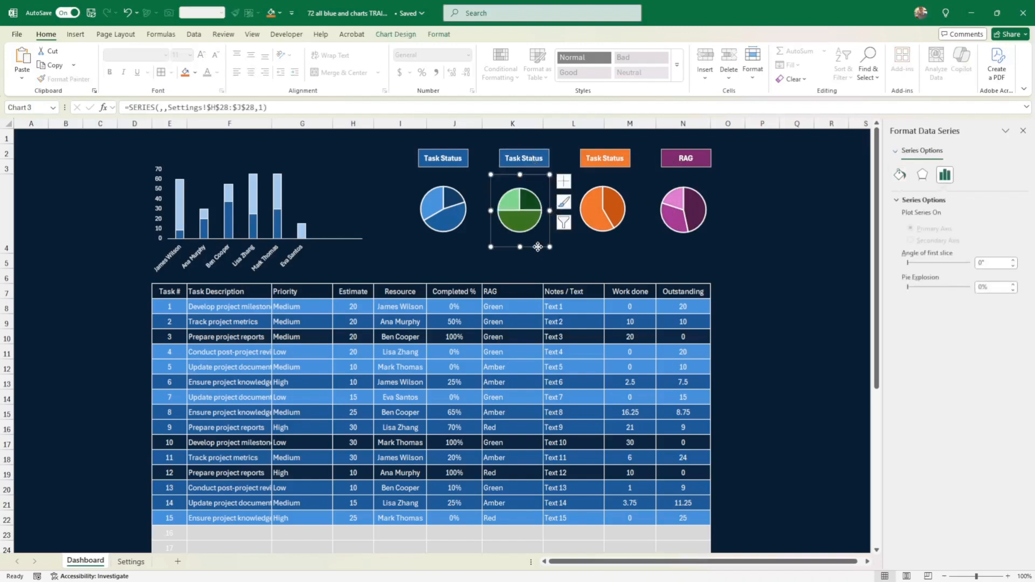
left_click(539, 240)
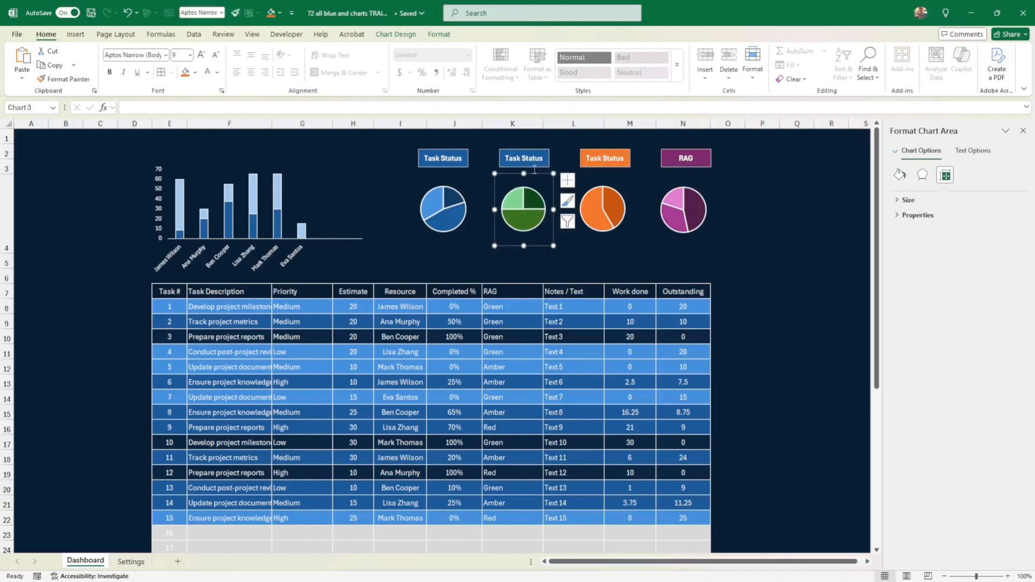
Fill the Task Status label above the green pie chart with a dark green theme colour
left_click(540, 166)
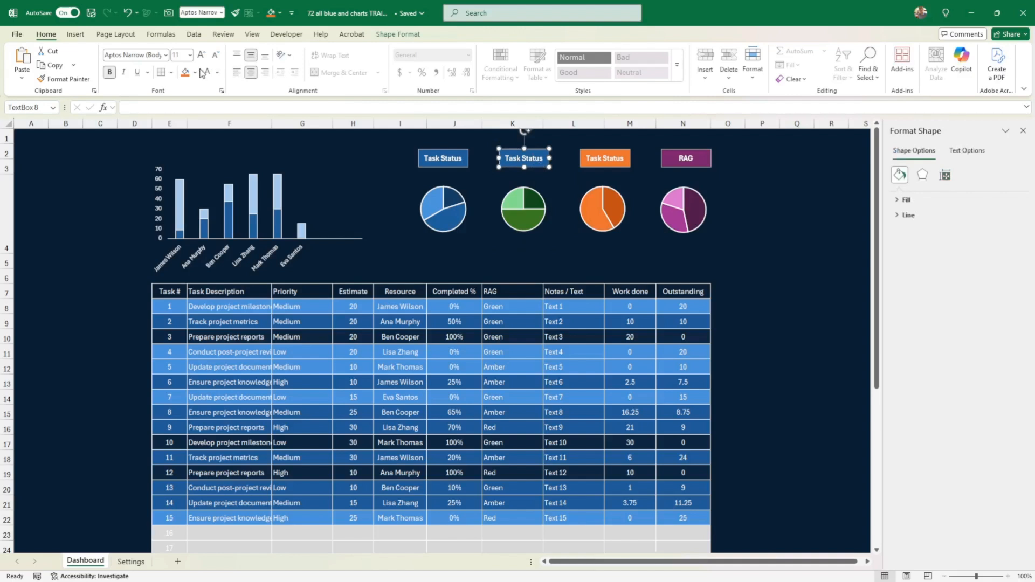
left_click(194, 72)
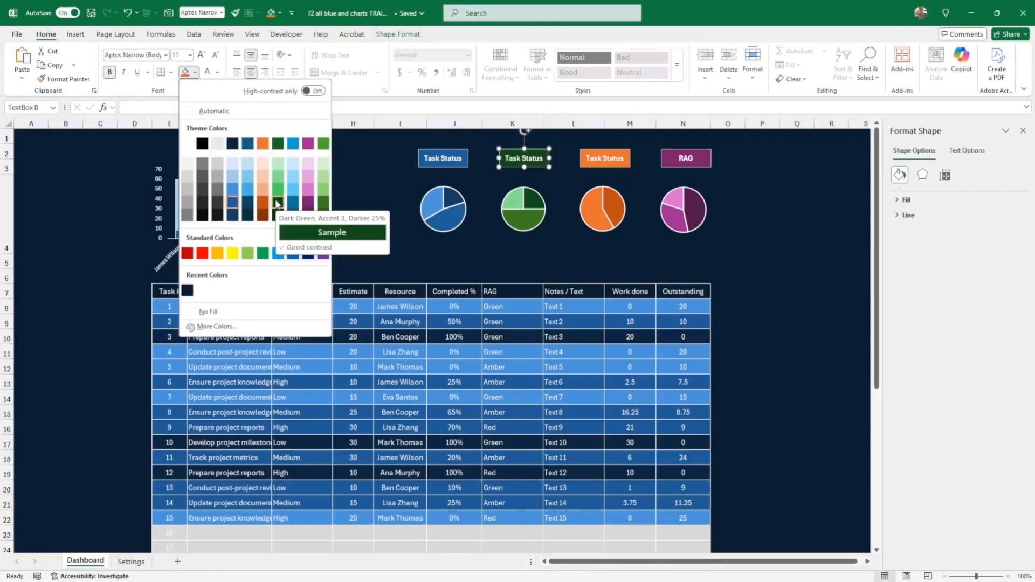
left_click(277, 143)
left_click(769, 291)
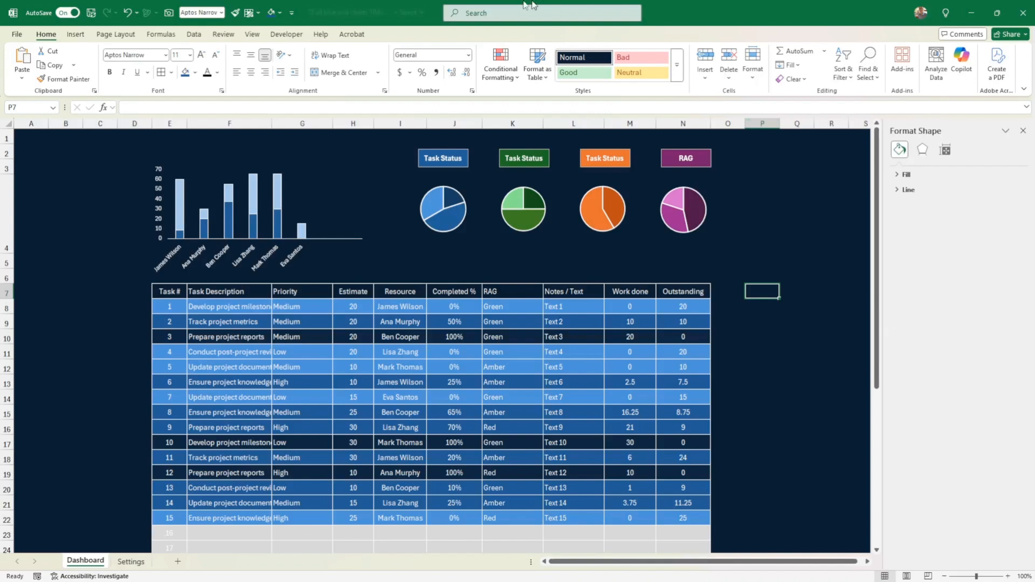
Select all four labels above the pie charts with Select Objects and apply Align Middle to them
left_click(868, 74)
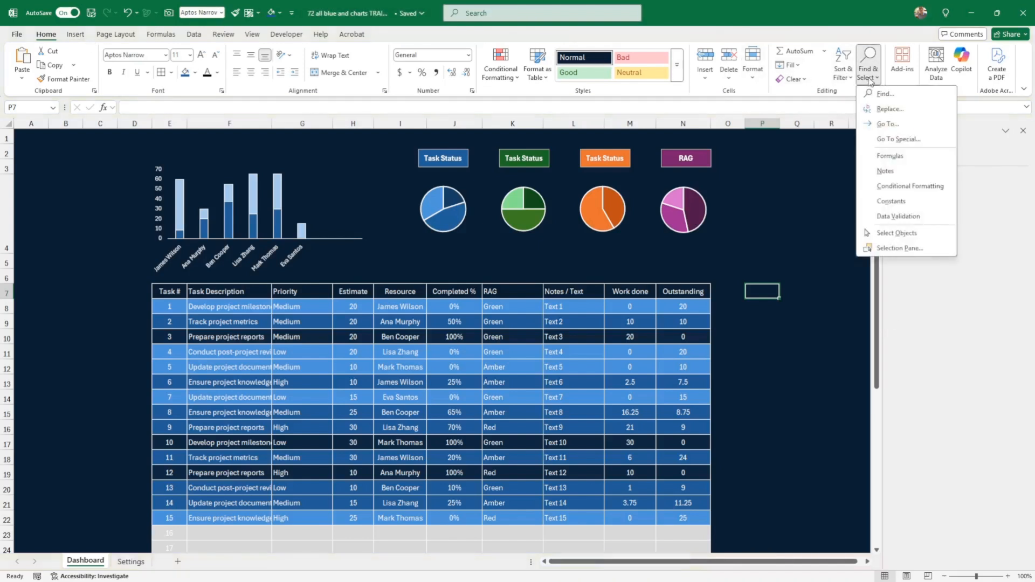
left_click(898, 234)
left_click_drag(389, 135, 754, 172)
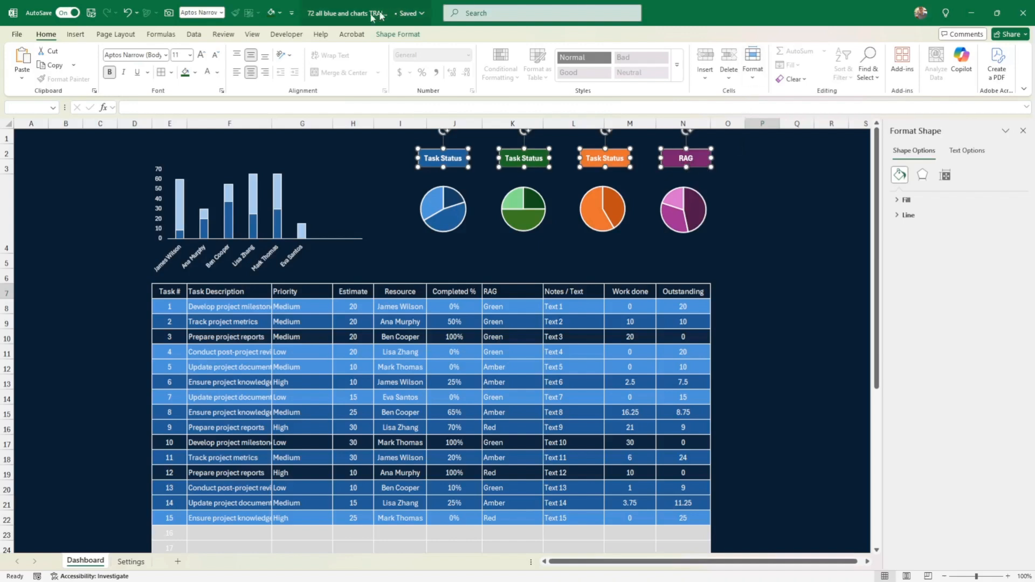
left_click(398, 34)
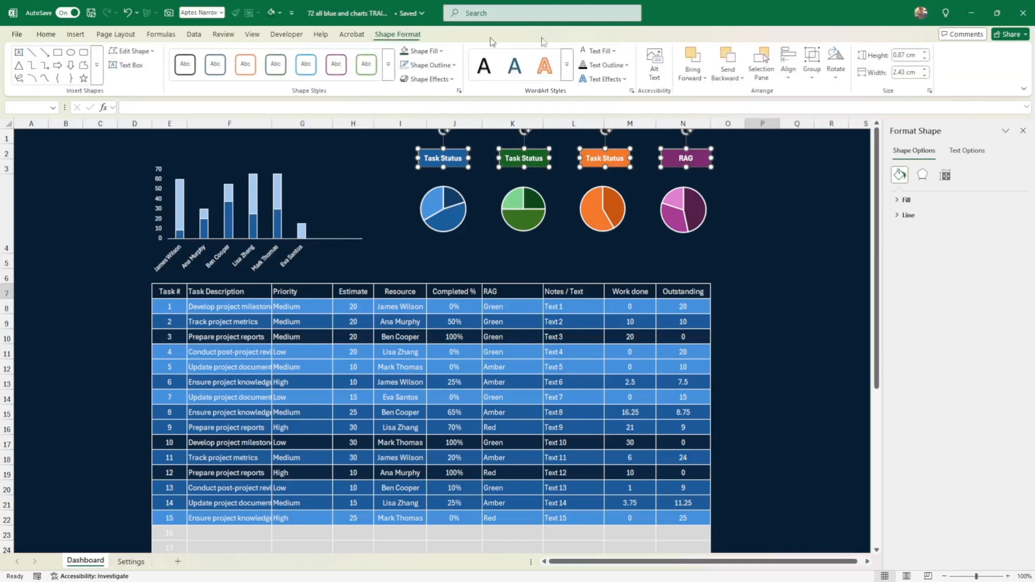
left_click(792, 78)
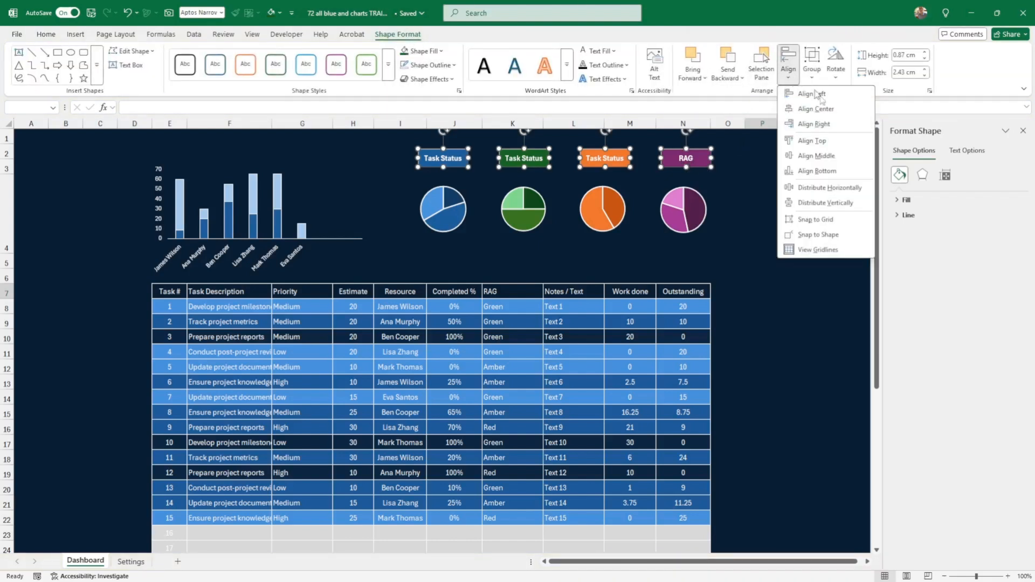
left_click(828, 156)
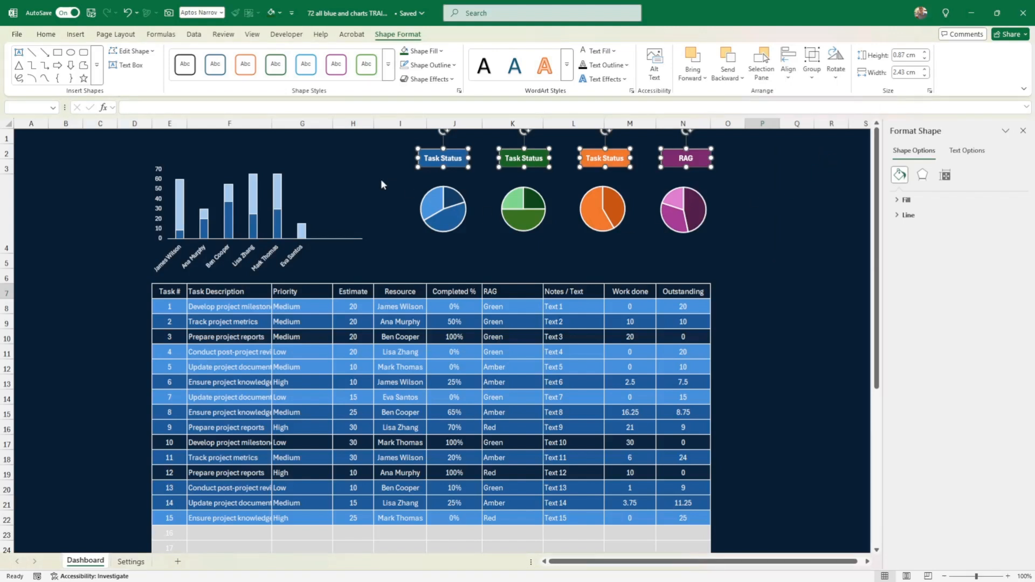
Select all four pie charts together, apply Align Middle to them, and leave object selection mode
left_click_drag(378, 175, 745, 253)
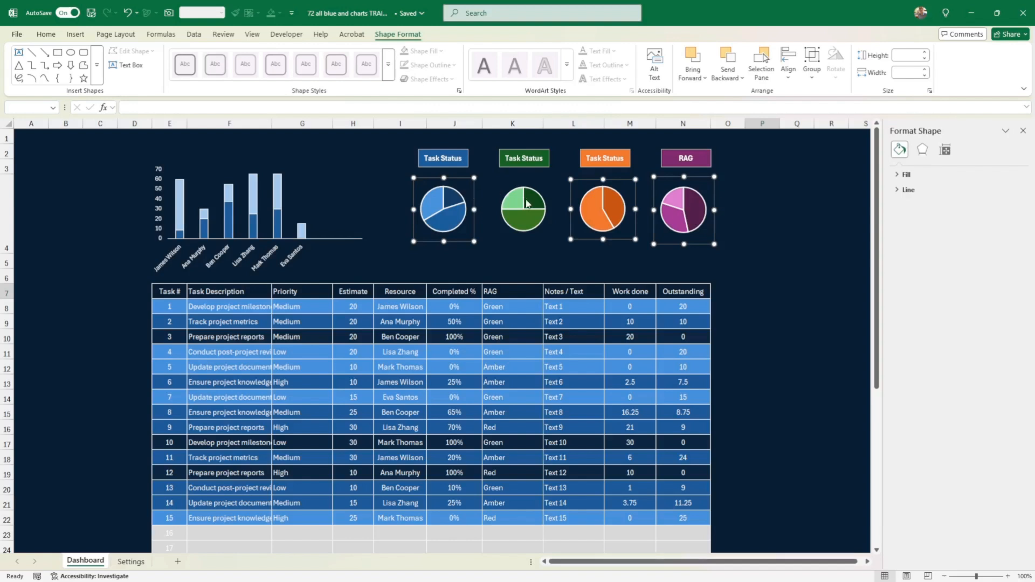
left_click_drag(397, 168, 756, 266)
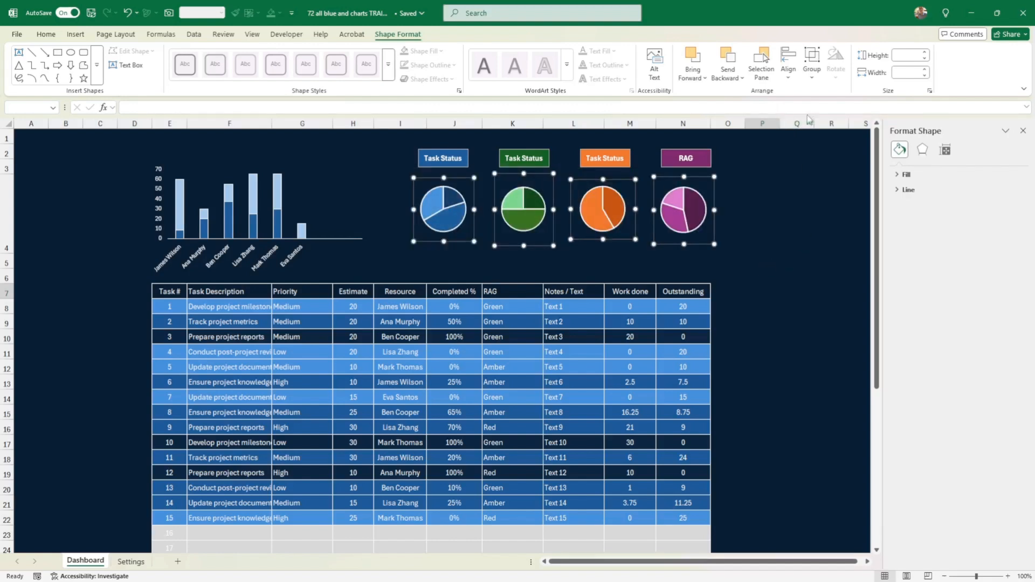
left_click(794, 80)
left_click(820, 156)
left_click(811, 199)
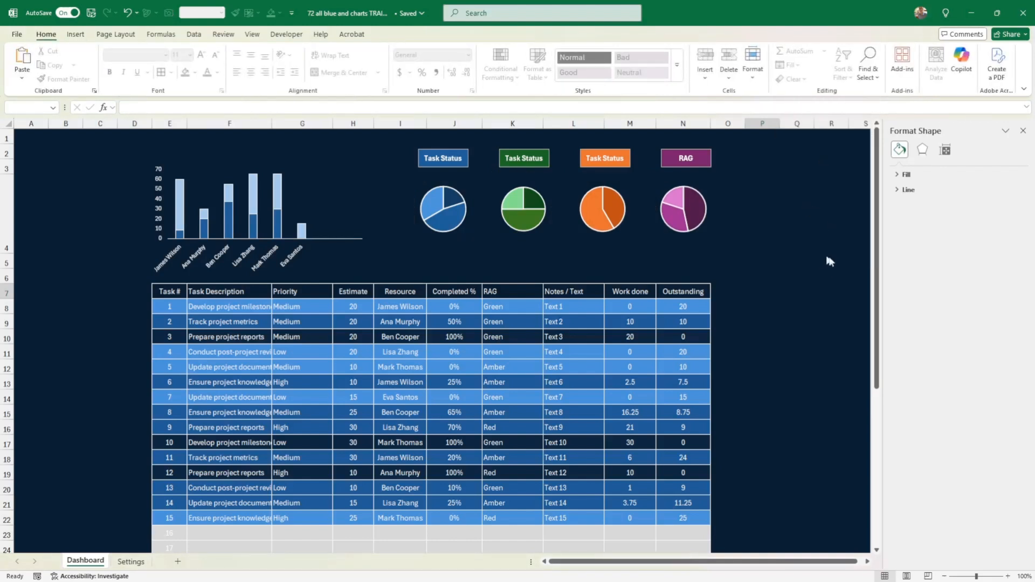
left_click(804, 305)
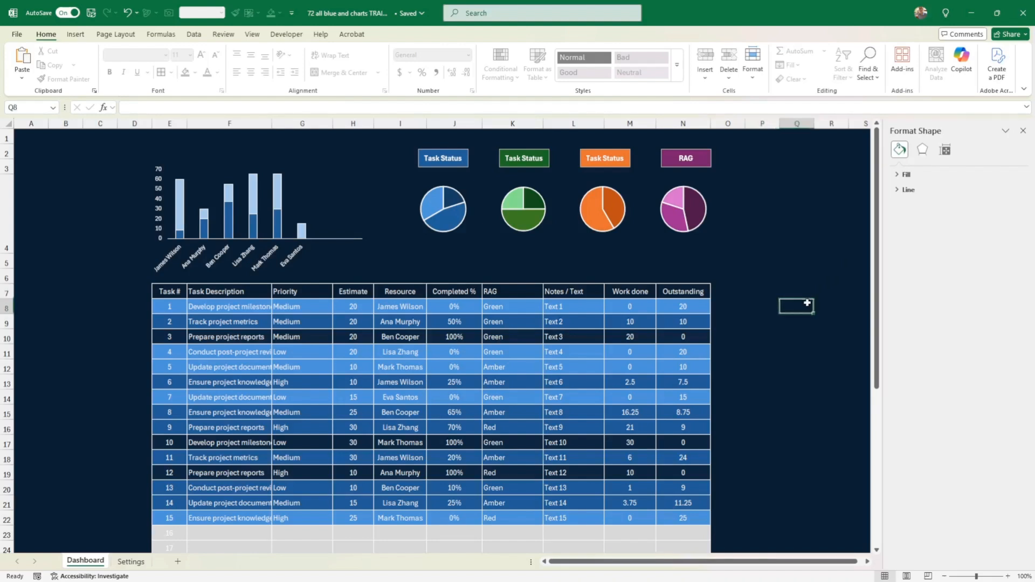
left_click(805, 333)
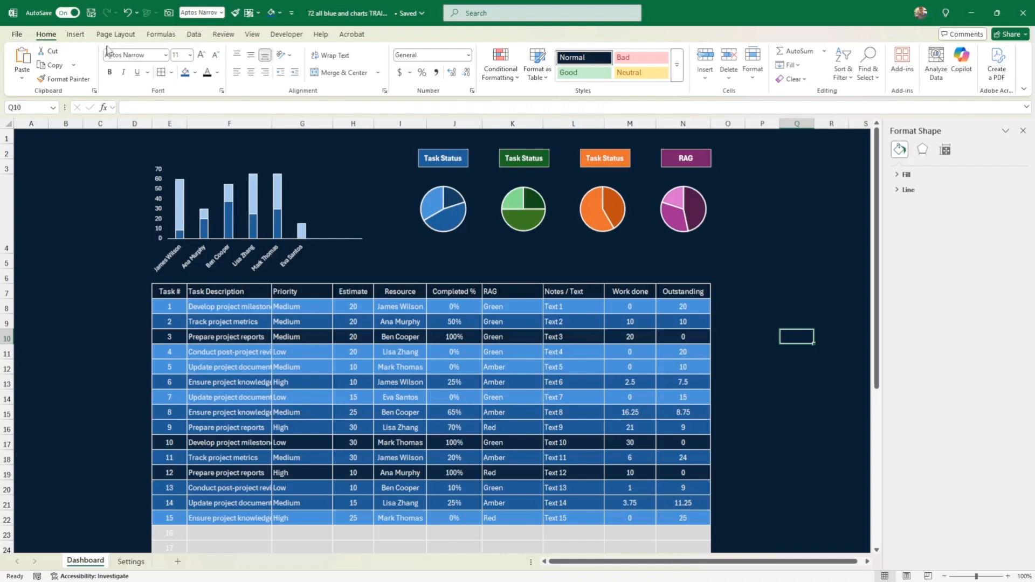
Search the stock icons for priority and select the solid icon with an upward-curving arrow beside stacked boxes
left_click(76, 36)
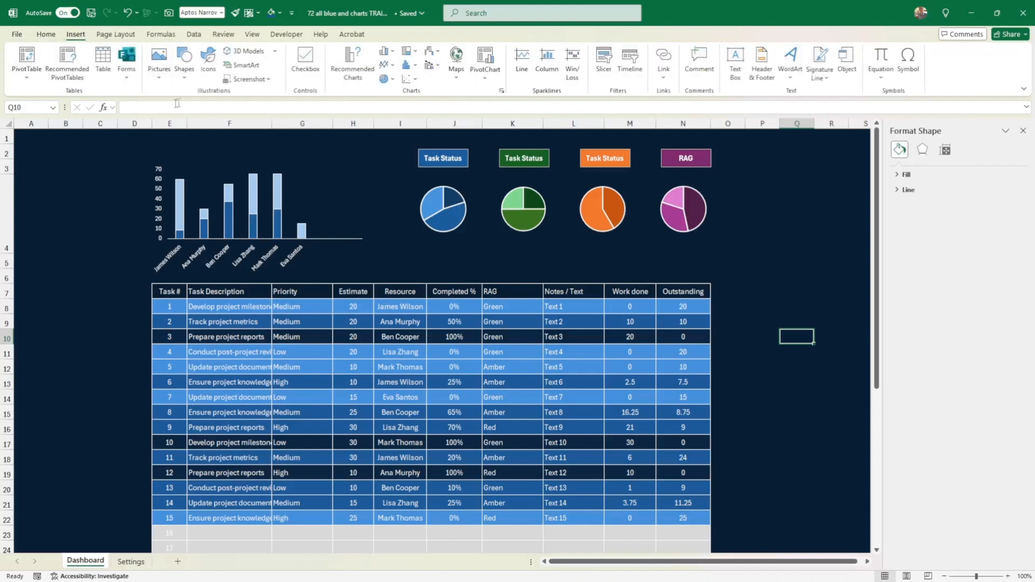
left_click(209, 63)
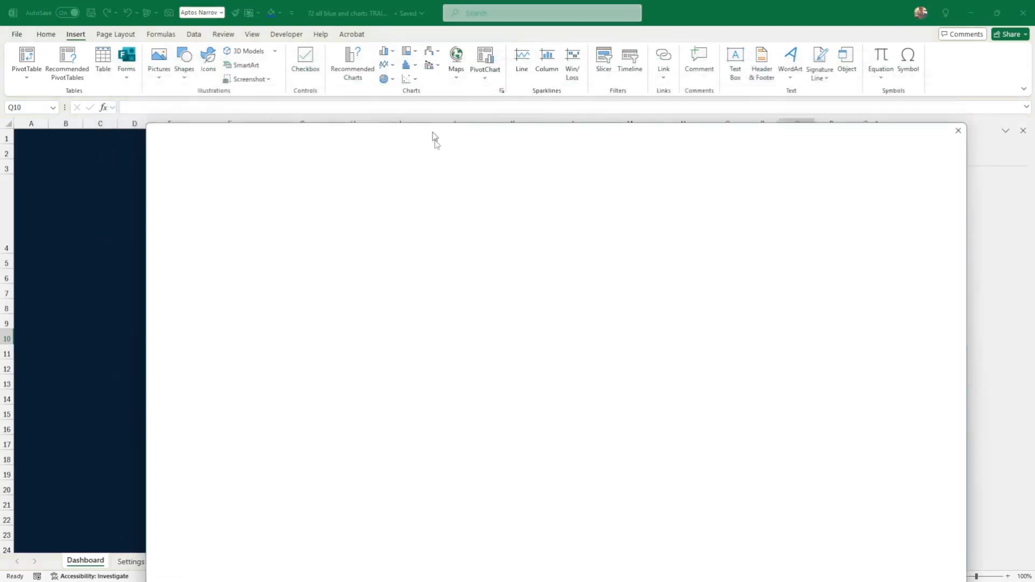
left_click_drag(435, 140, 438, 301)
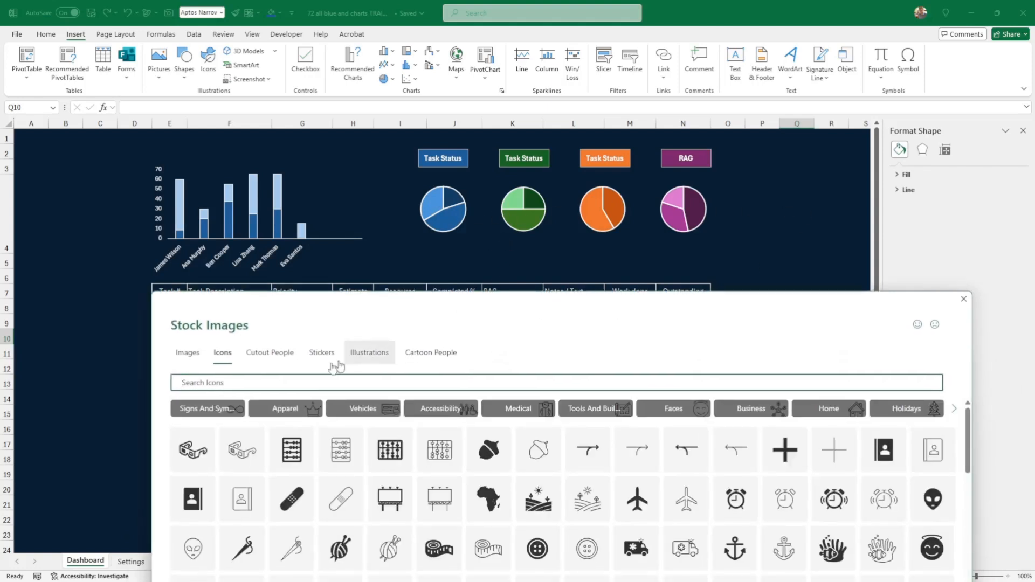
type("priority")
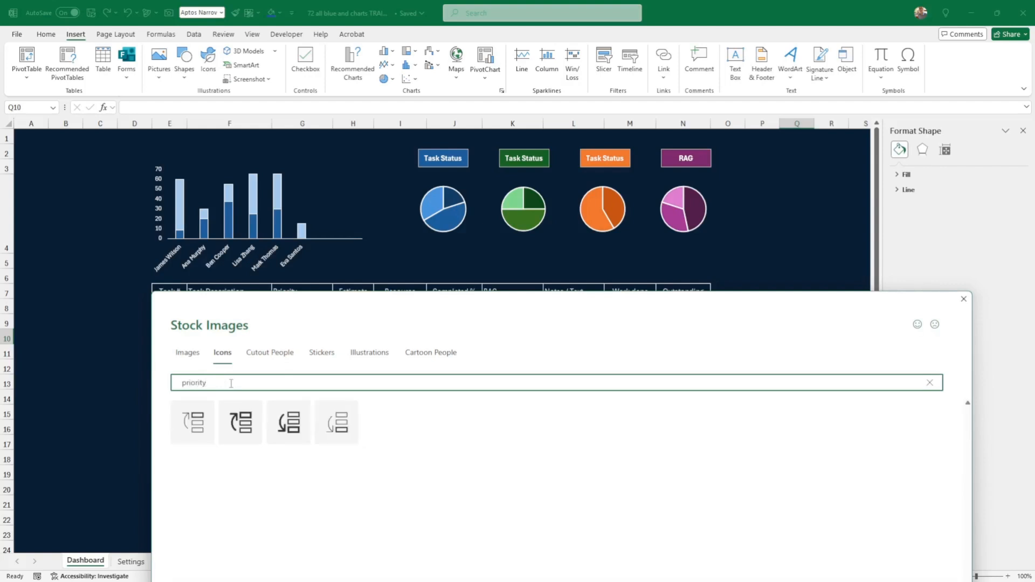
left_click(248, 428)
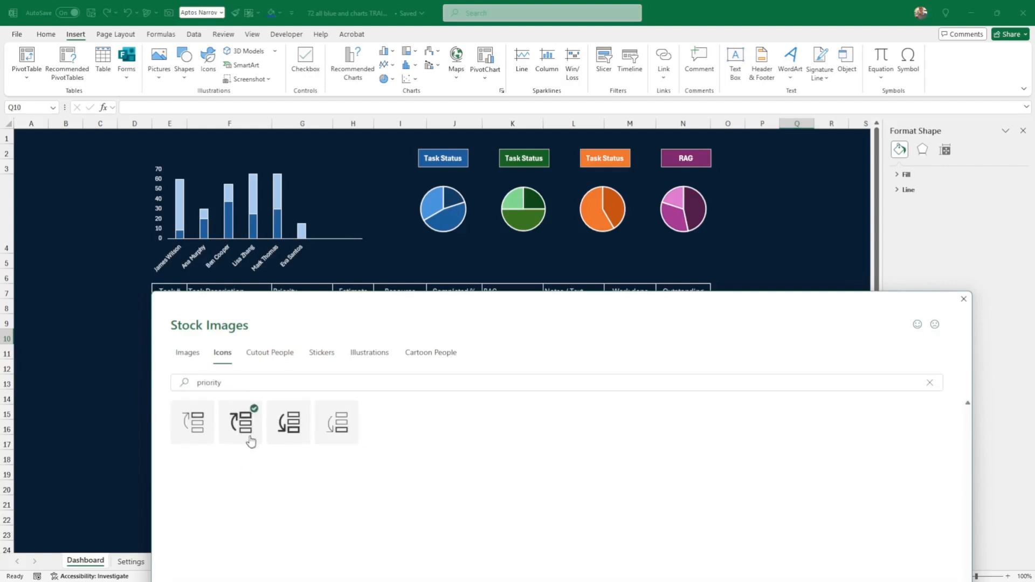
Search the stock icons for Status and for TASKS, and add a solid clipboard checklist icon to the selection
left_click(240, 383)
left_click_drag(238, 383, 167, 386)
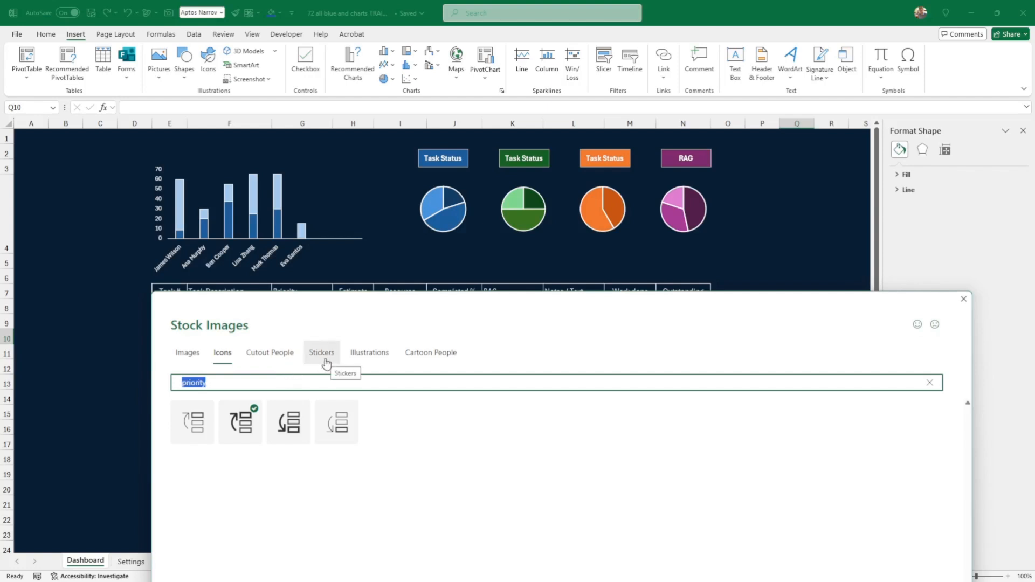
type("Status")
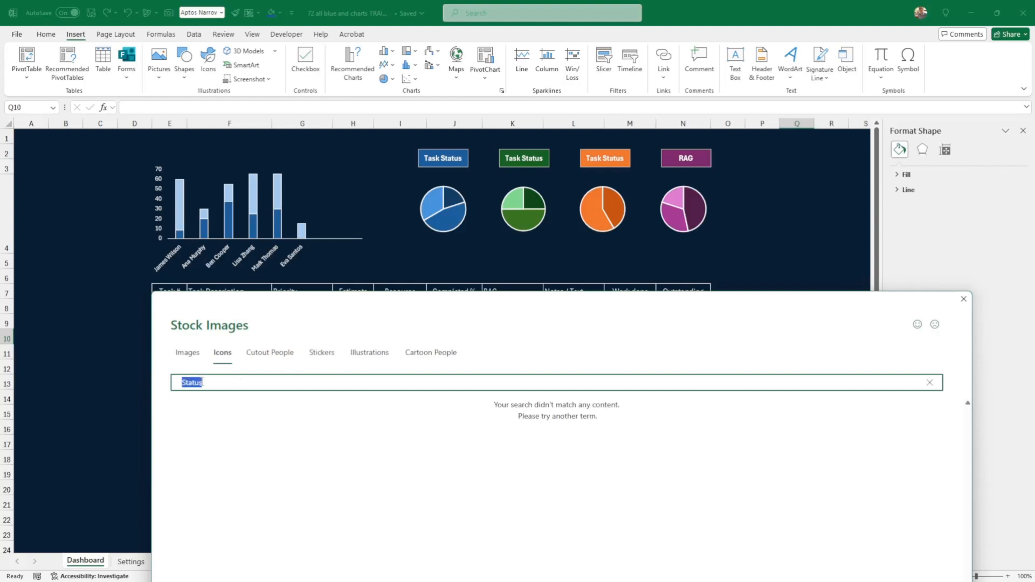
type("TASKS")
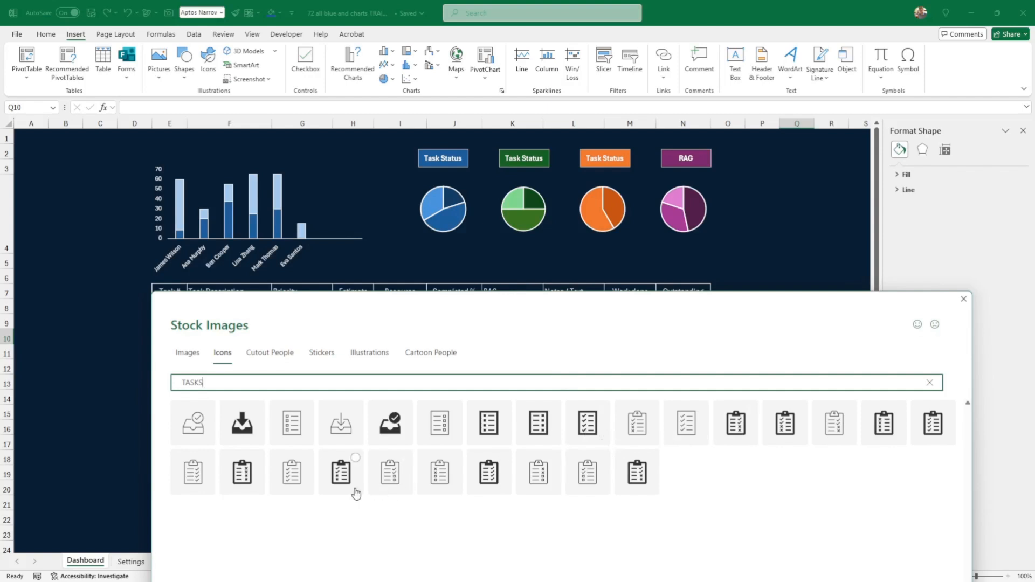
left_click(343, 477)
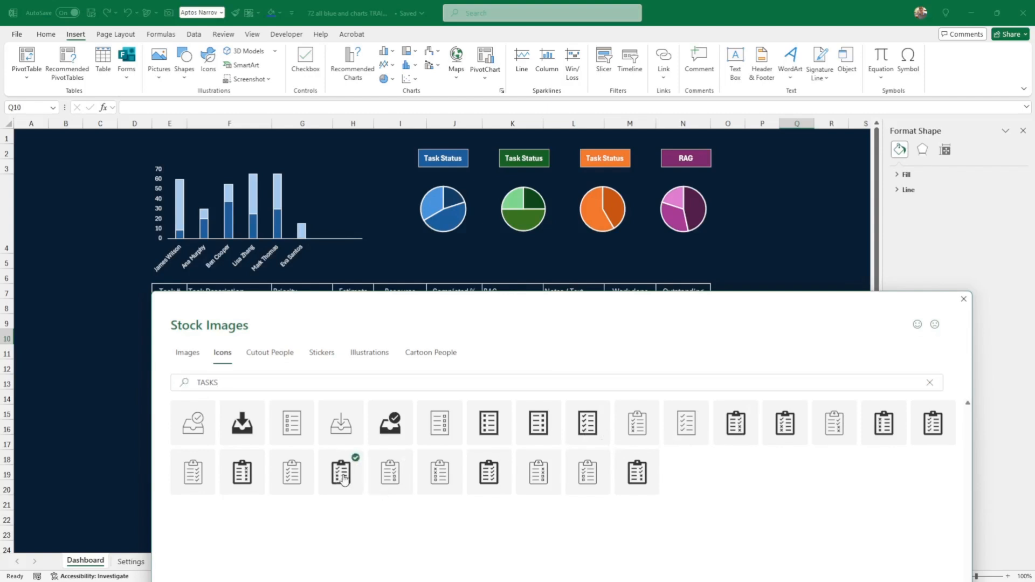
Search the stock icons for FLAG and add the solid black flag icon to the selection
left_click_drag(623, 306, 614, 135)
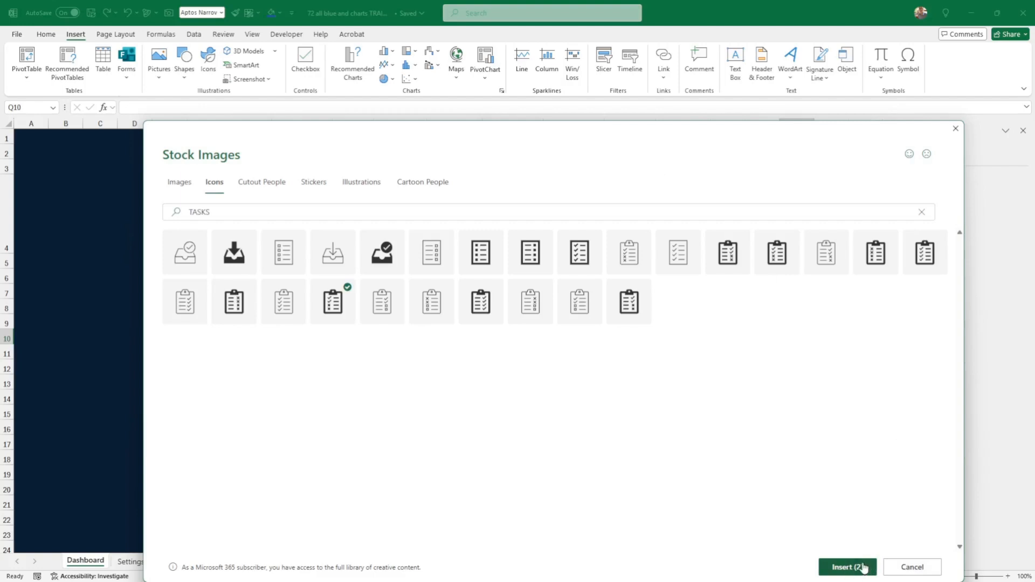
left_click_drag(677, 131, 684, 351)
left_click(193, 422)
double_click(193, 423)
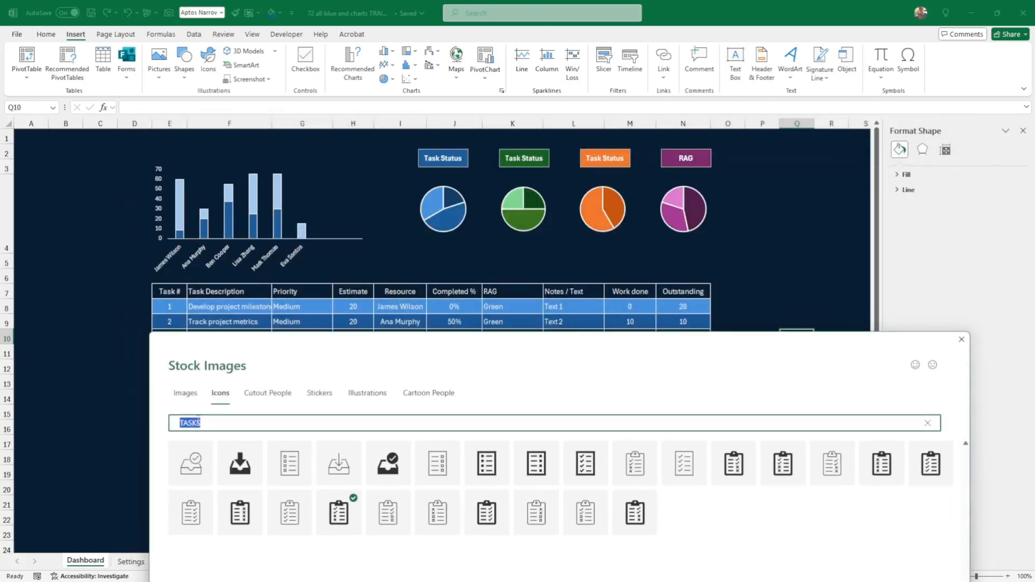
type("FLAG")
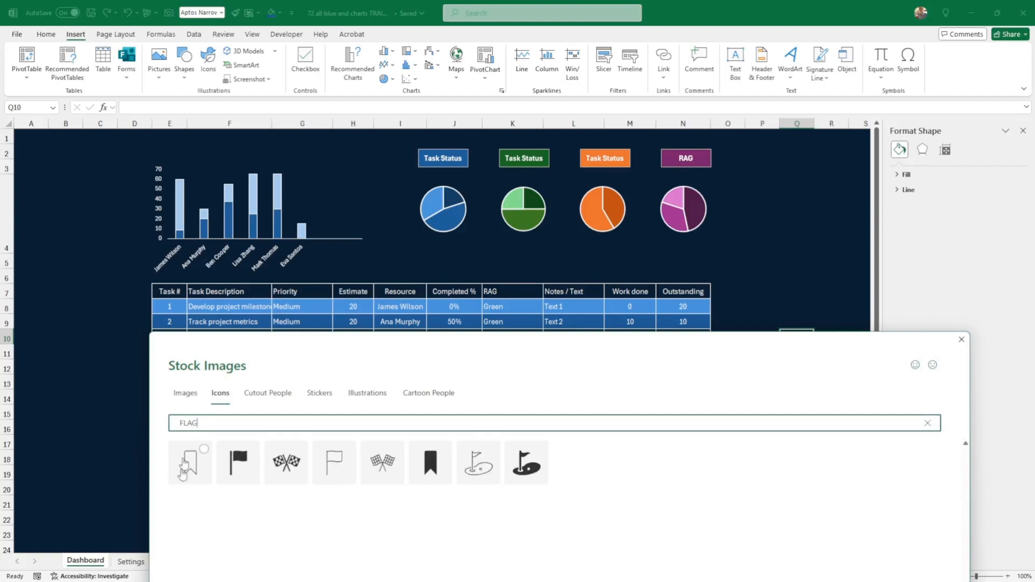
left_click(251, 465)
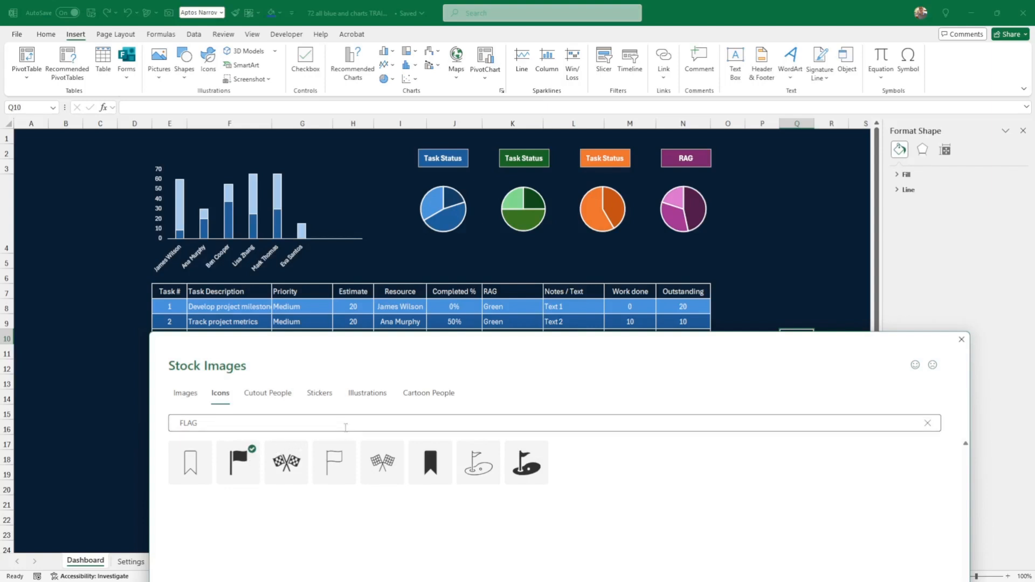
Search the stock icons for people, add the solid icon of three standing people, and insert the four selected icons
left_click_drag(218, 425, 162, 429)
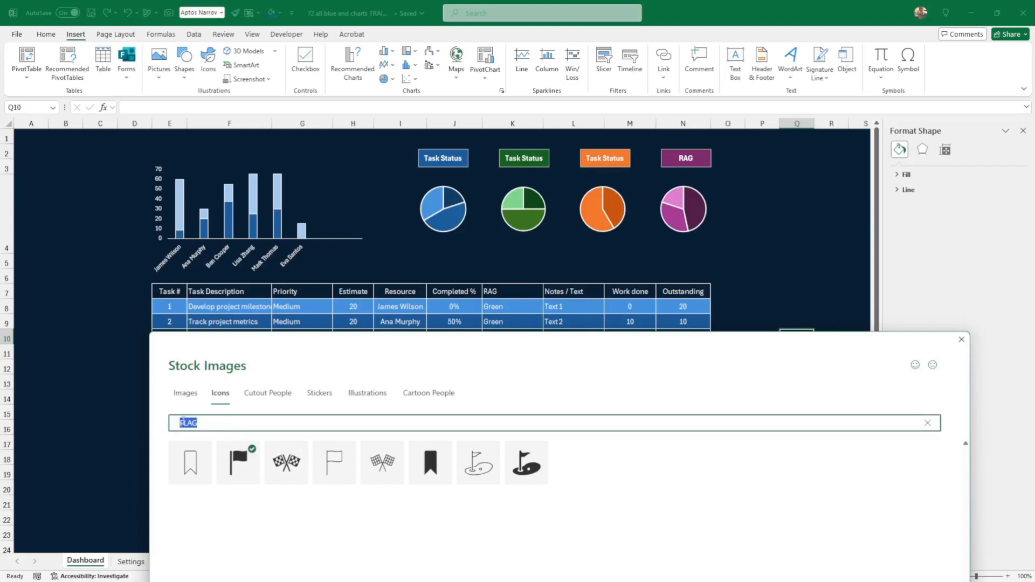
type("people")
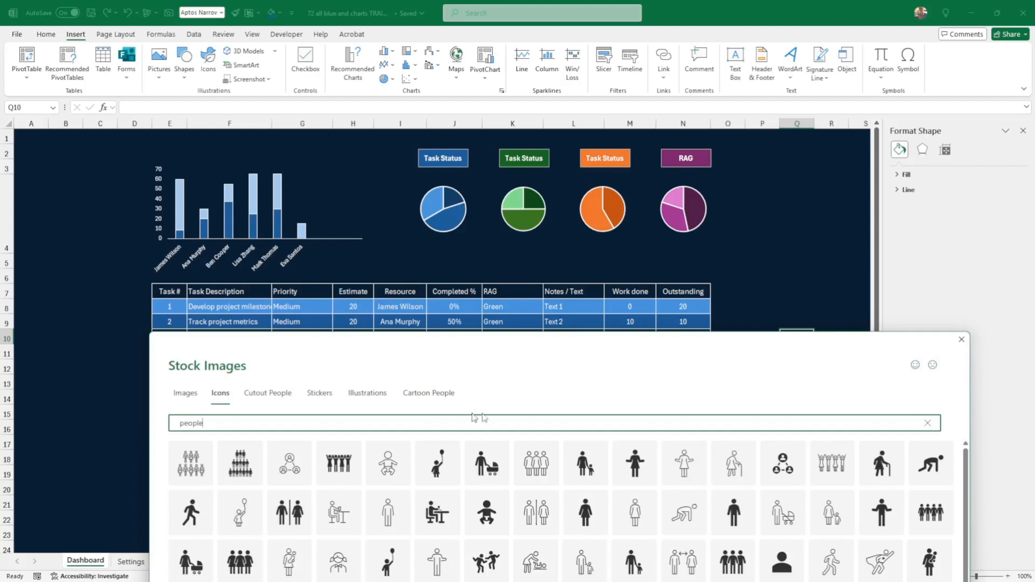
left_click_drag(628, 350, 580, 143)
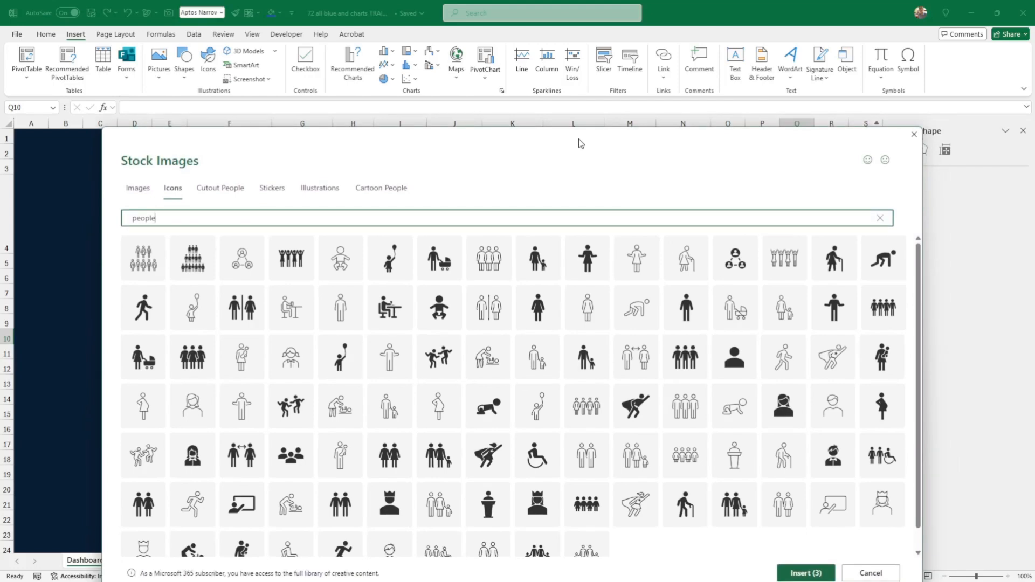
left_click(685, 361)
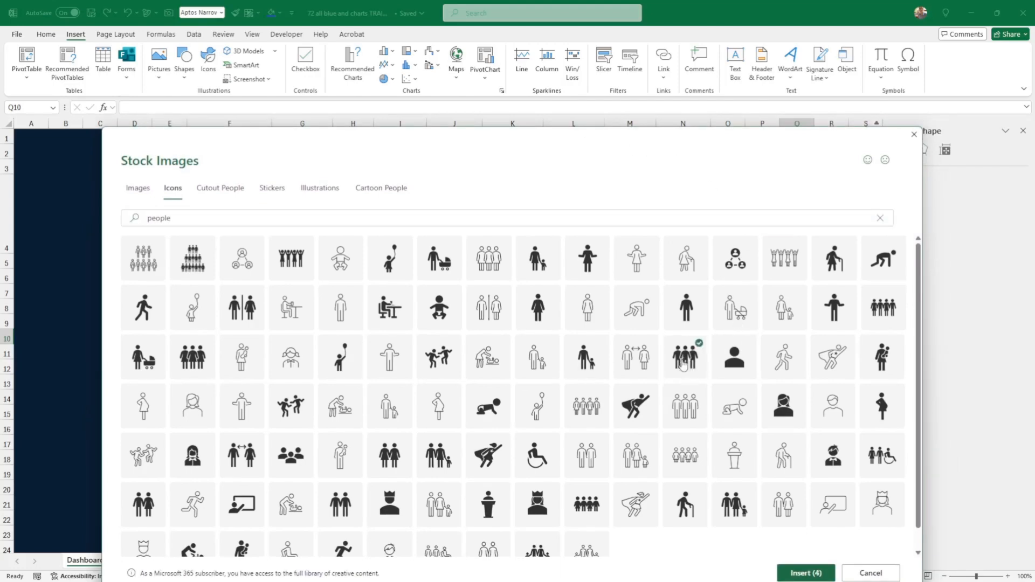
left_click(803, 572)
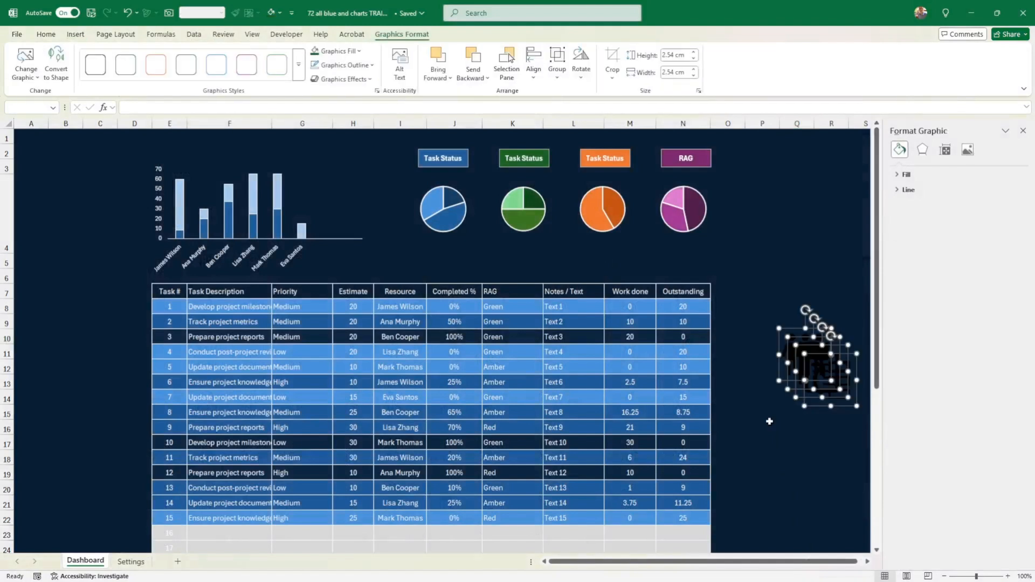
Fill the four inserted icons white, shrink them to 1.42 cm, and move them just above the table's Work done and Outstanding columns
left_click(359, 51)
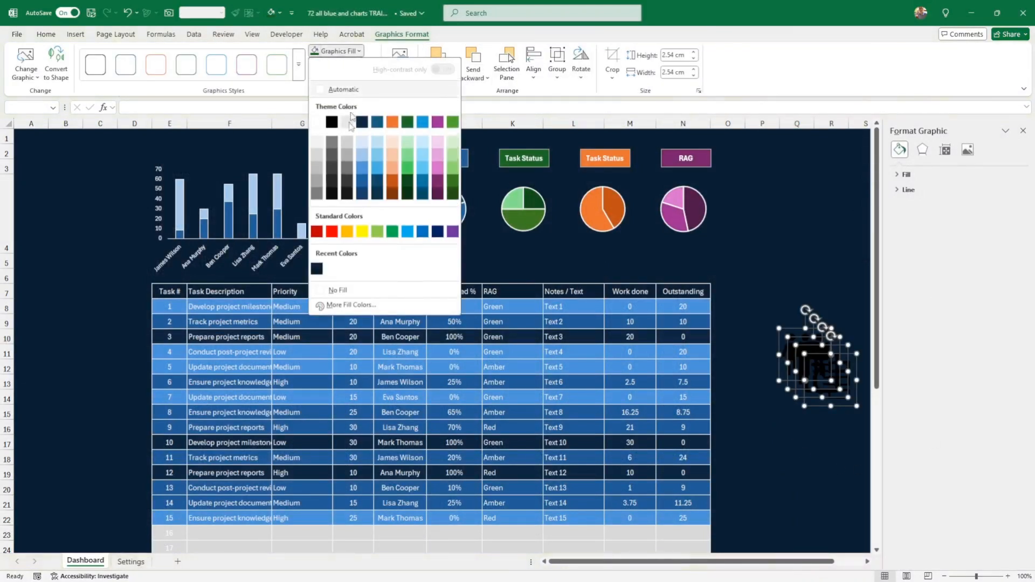
left_click(321, 126)
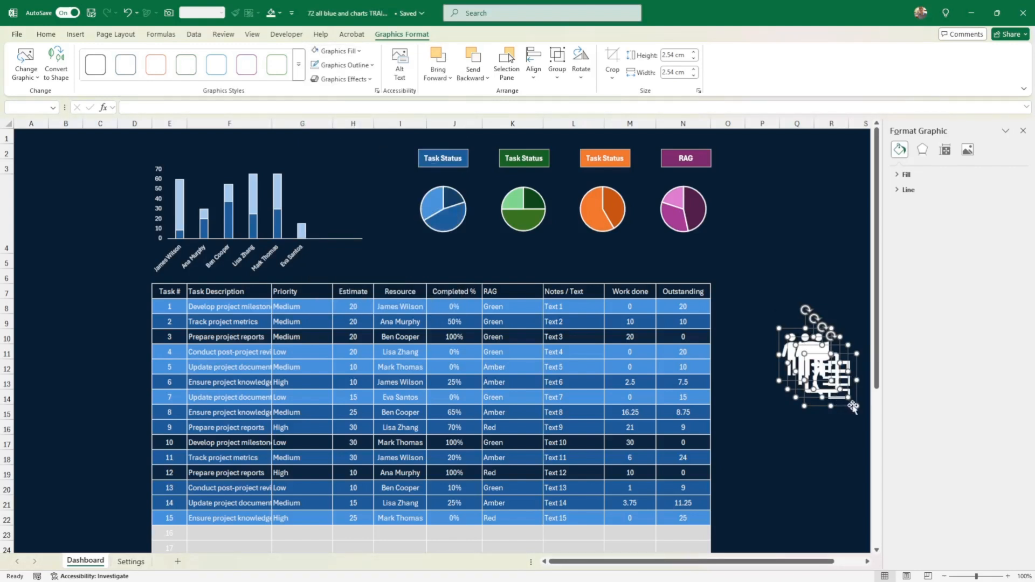
left_click_drag(853, 405, 645, 262)
left_click(756, 309)
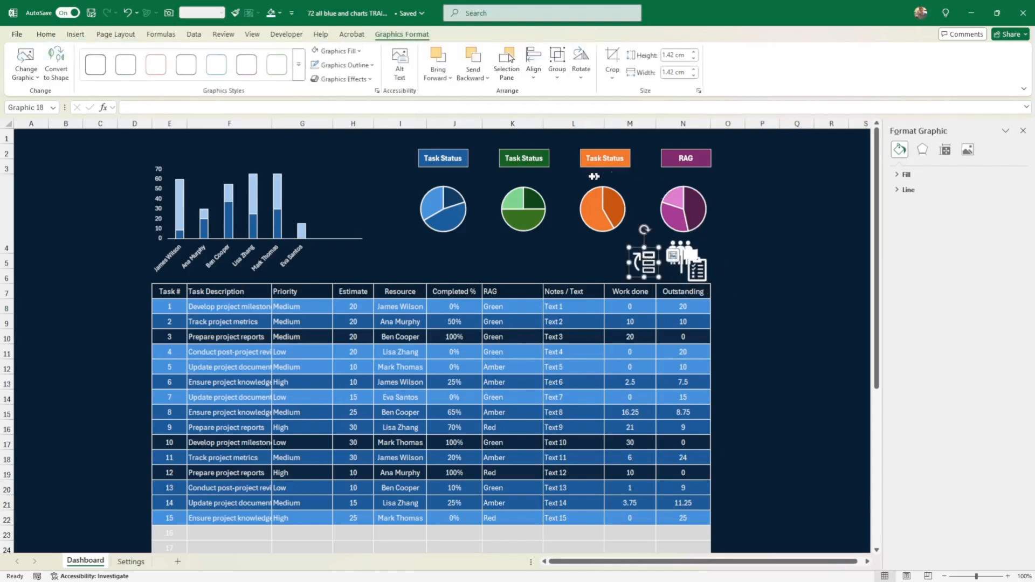
Change the orange label's text to Workload and the green label's text to High Pty
triple_click(608, 157)
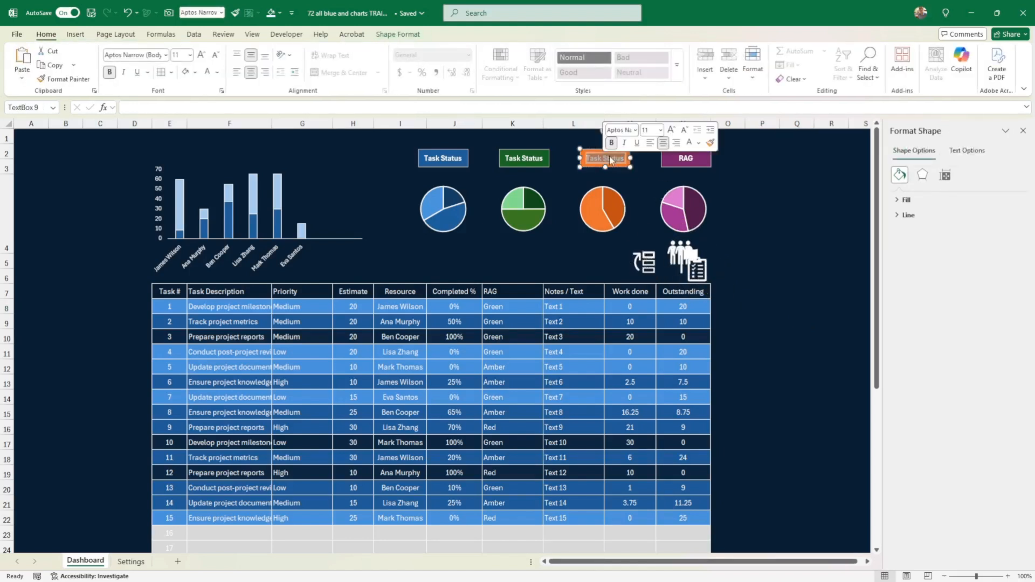
type("Workload")
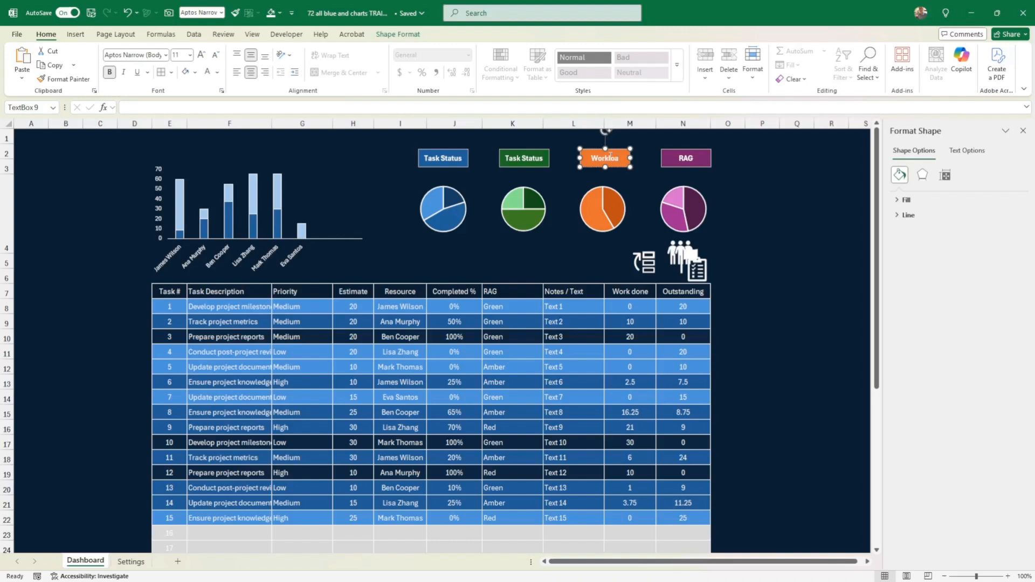
left_click(517, 162)
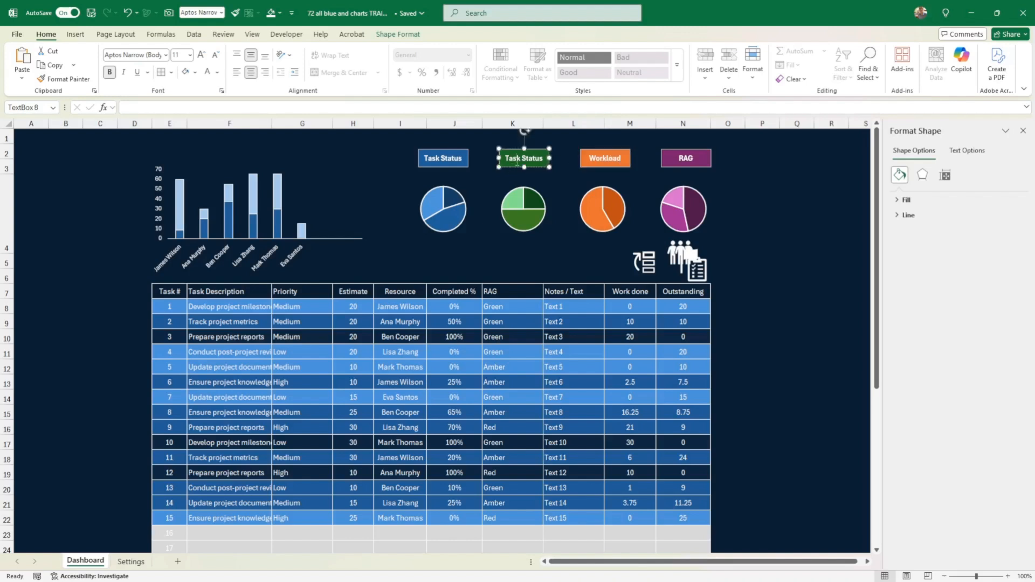
triple_click(517, 162)
type("High Pr")
type("y")
left_click(757, 246)
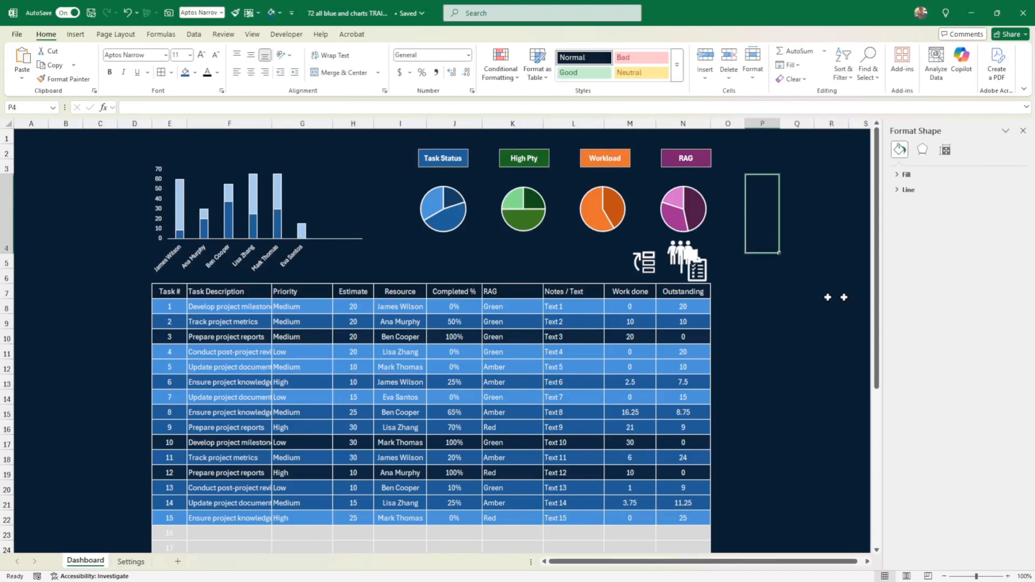
Place the priority icon under the green pie with the lightest green fill, and the clipboard icon under the blue pie with the lightest blue
left_click_drag(650, 267, 527, 262)
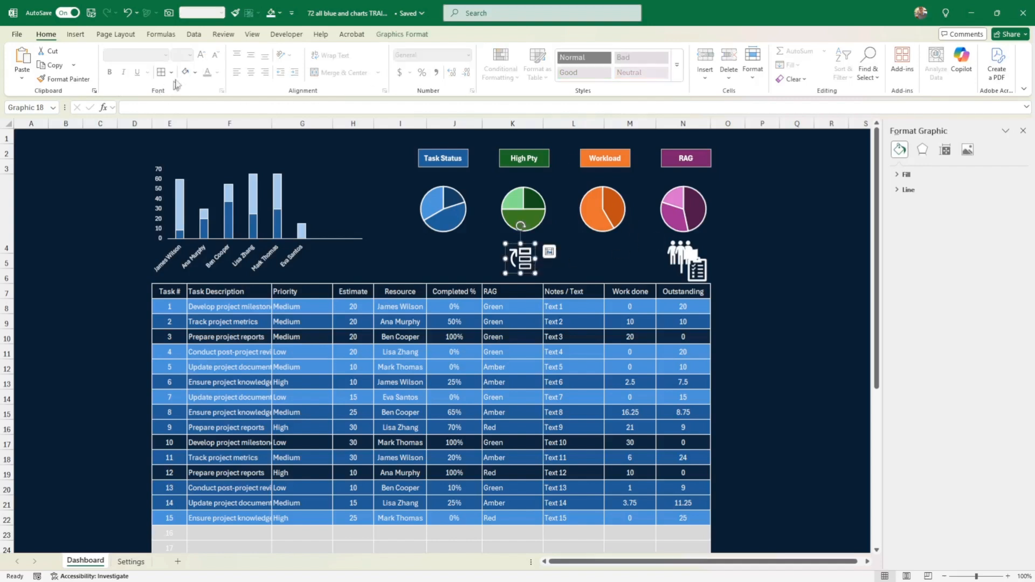
left_click(196, 73)
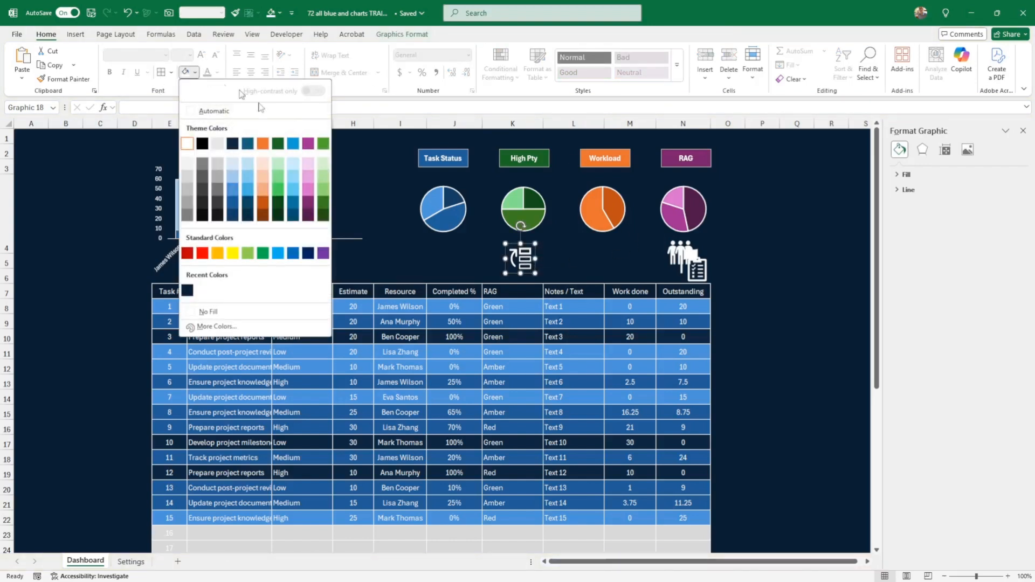
left_click(278, 165)
left_click_drag(702, 274, 450, 262)
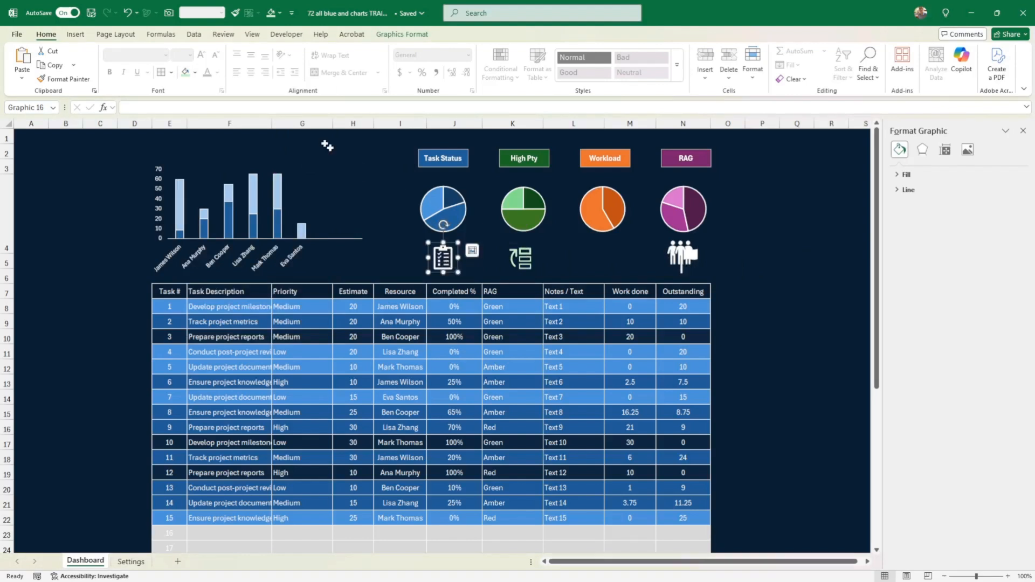
left_click(195, 72)
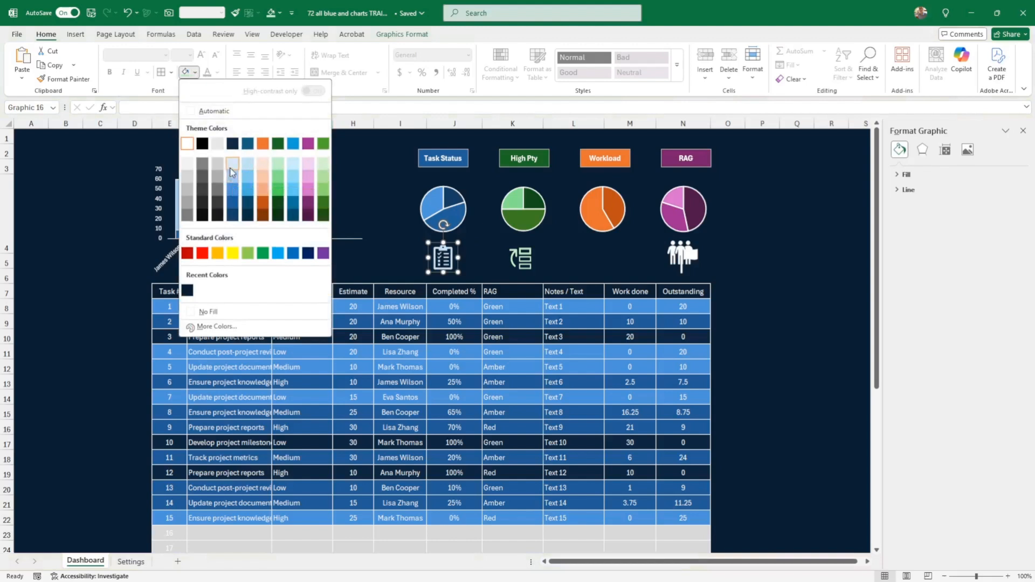
left_click(232, 167)
Place the people icon under the orange pie with the lightest orange fill, and give the flag icon the lightest purple fill
left_click_drag(677, 257, 597, 258)
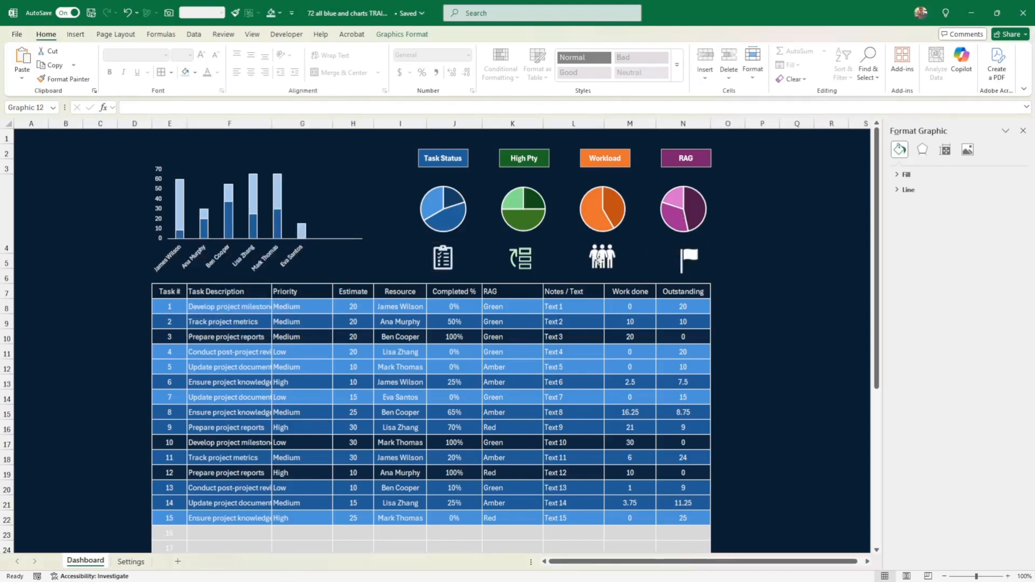
left_click(195, 72)
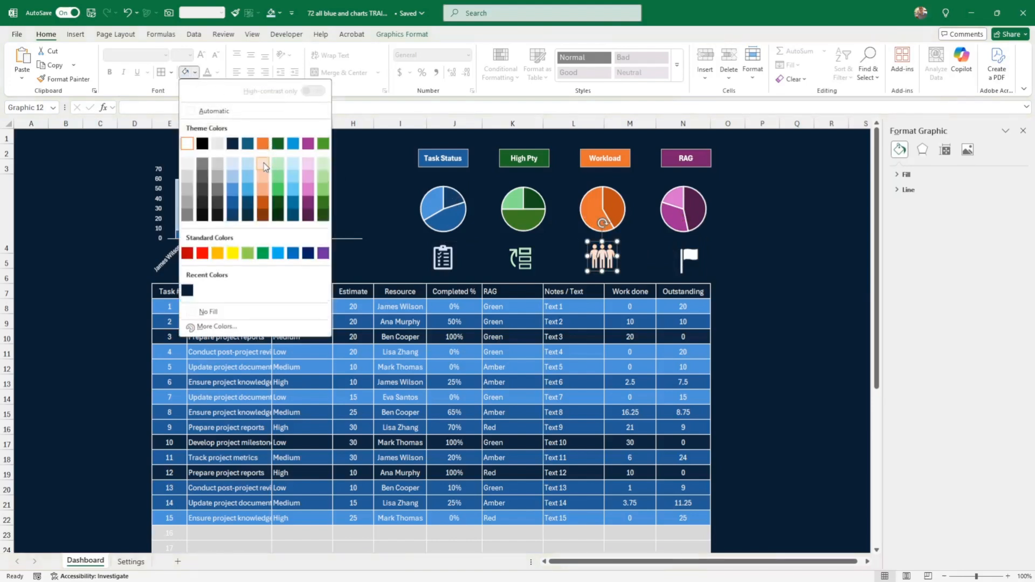
left_click(263, 163)
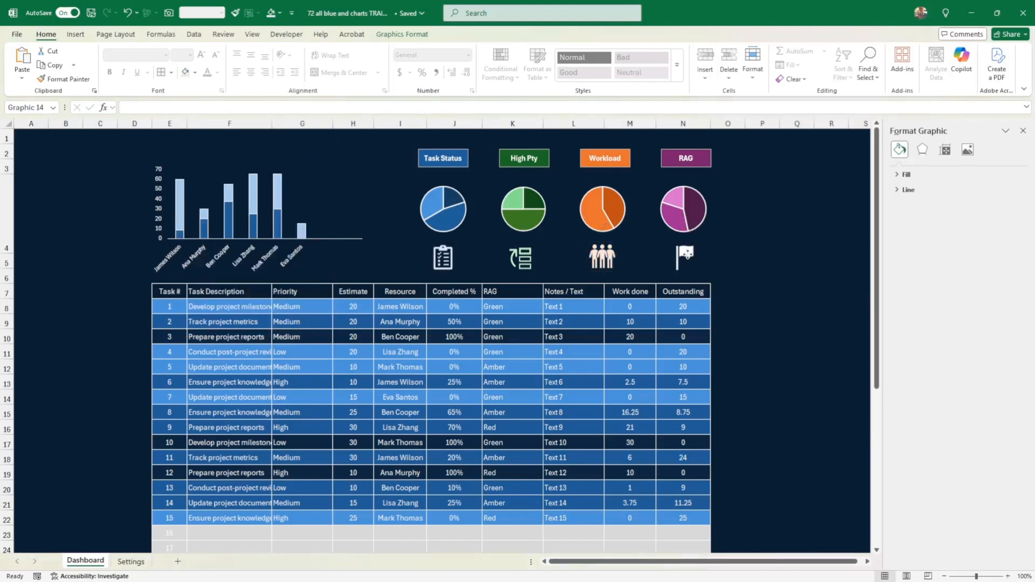
left_click(686, 259)
left_click(195, 73)
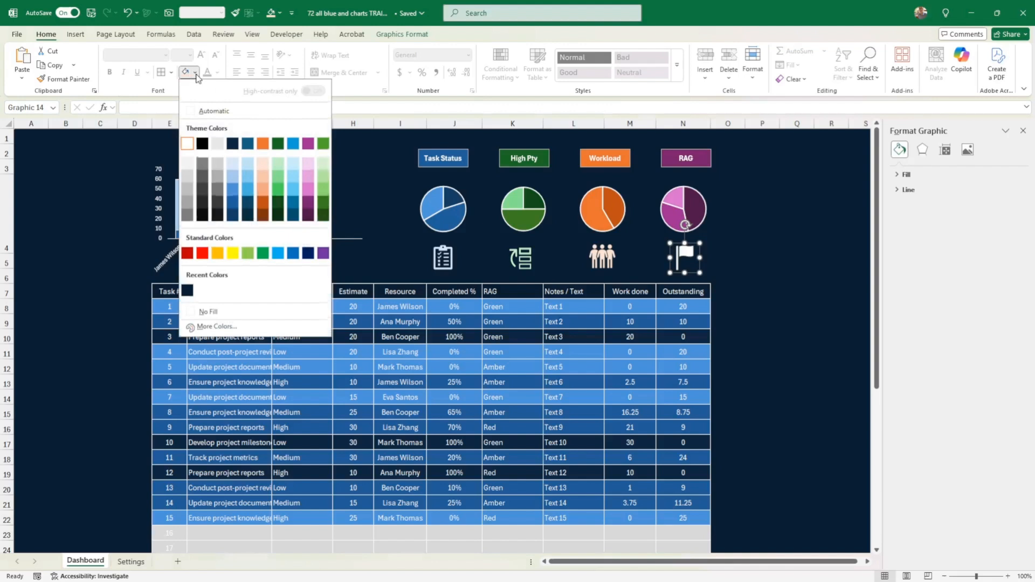
left_click(308, 162)
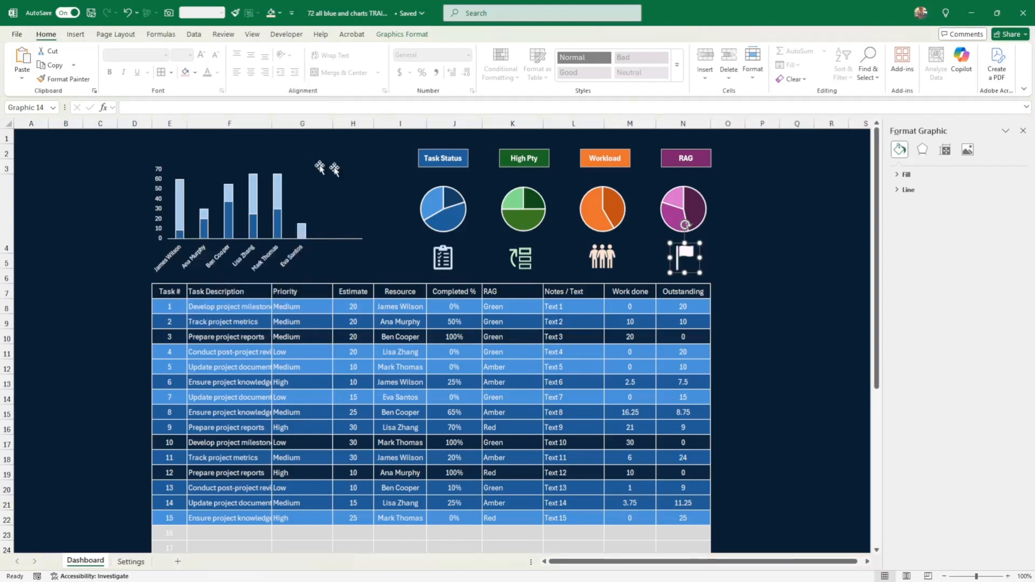
left_click(806, 303)
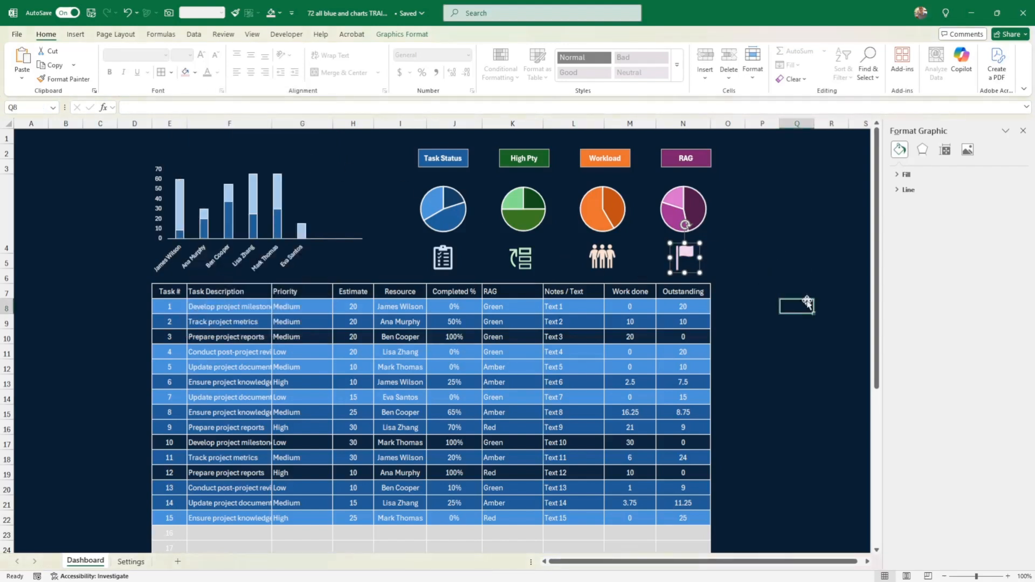
Duplicate the people icon, place the copy beside the last bar of the resource chart, and fill it with the second-lightest blue
left_click(602, 257)
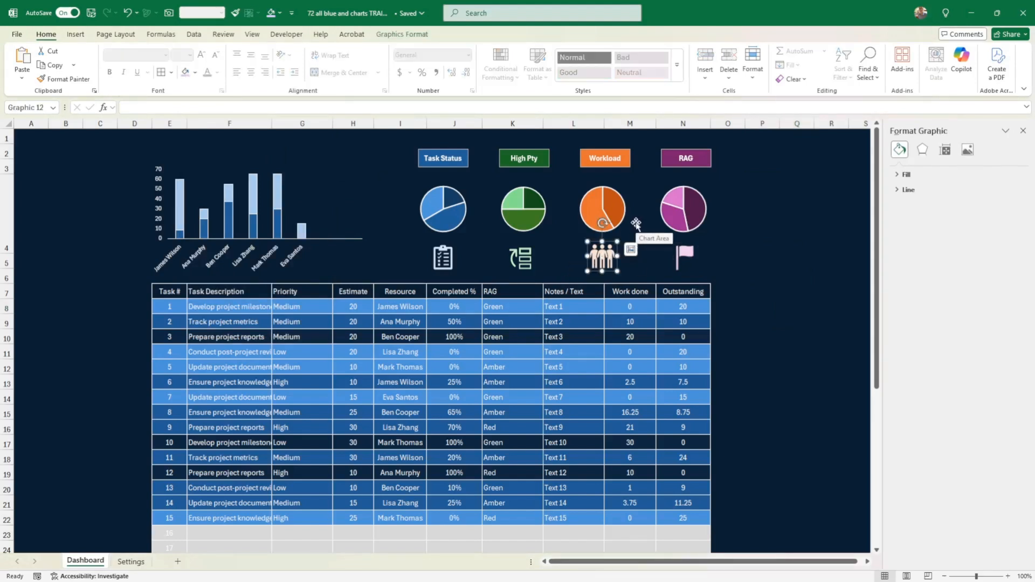
key("ctrl+d")
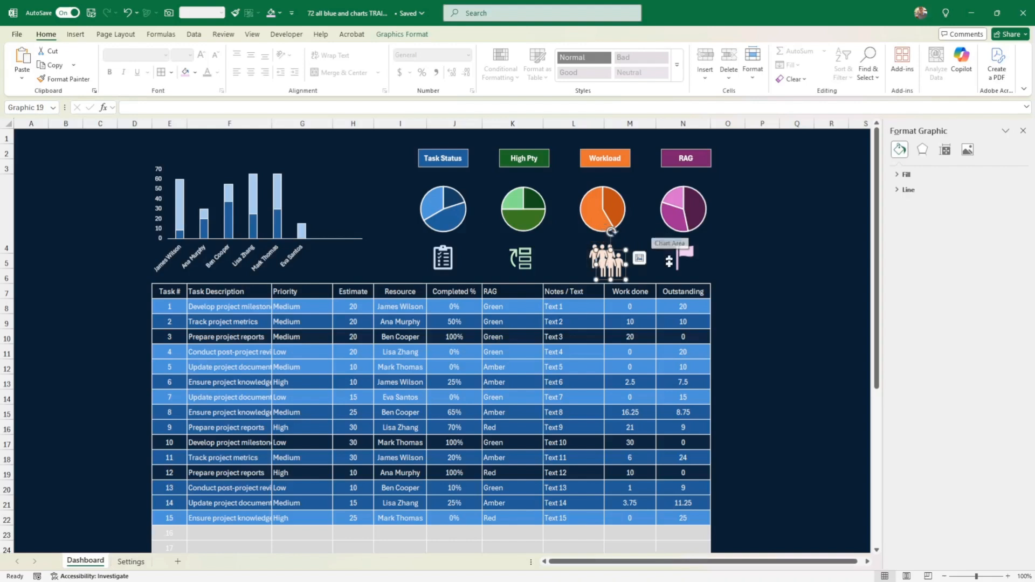
left_click_drag(613, 272, 341, 225)
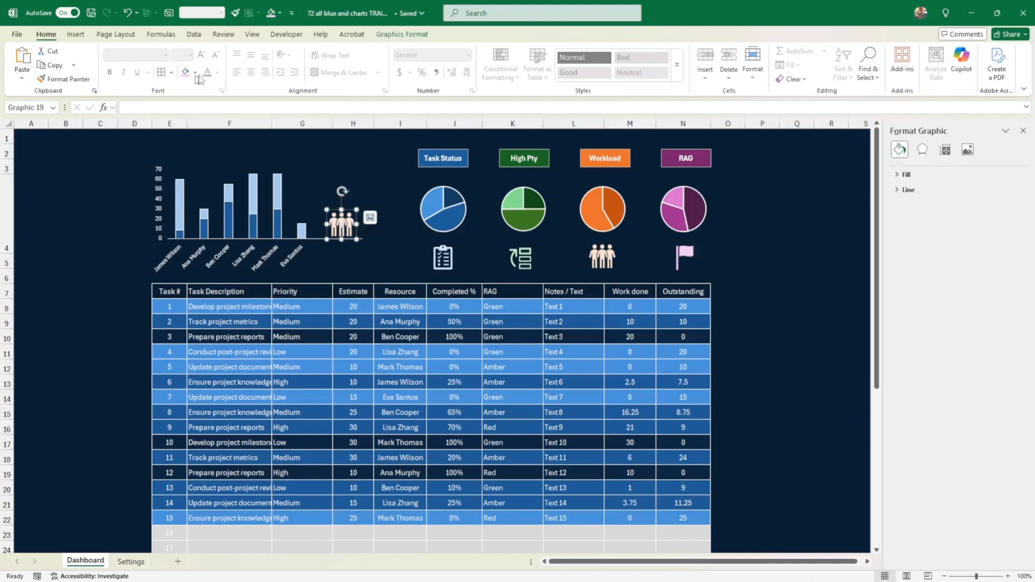
left_click(196, 73)
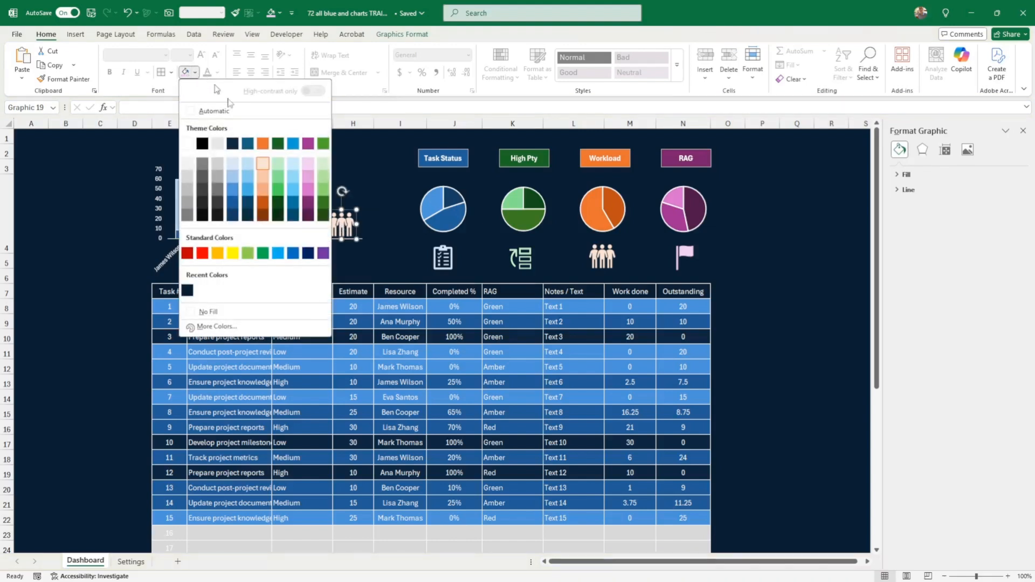
left_click(233, 177)
left_click(794, 326)
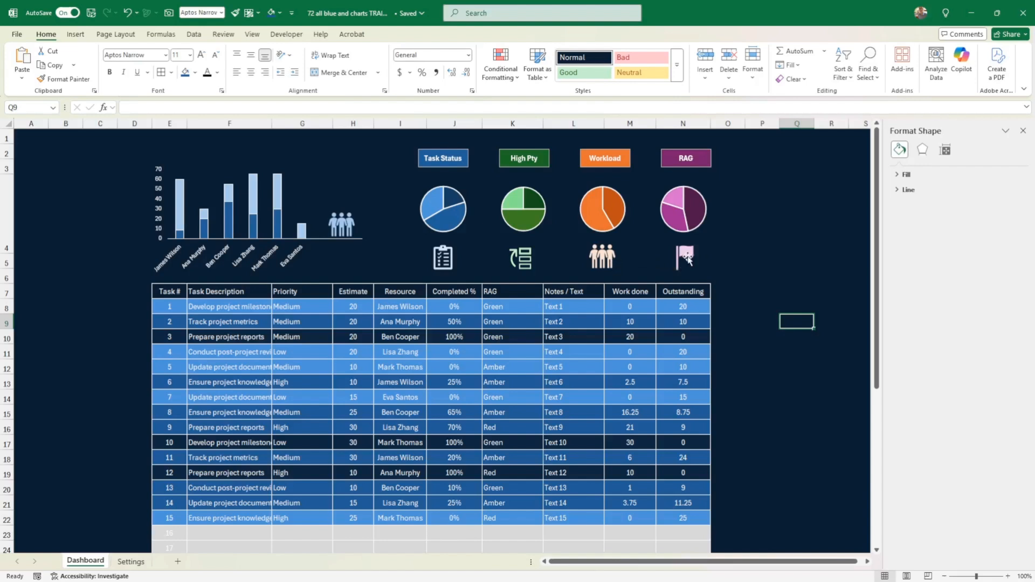
Recolour the people icon under the Workload pie with the second-lightest orange tint
left_click(604, 259)
left_click(197, 77)
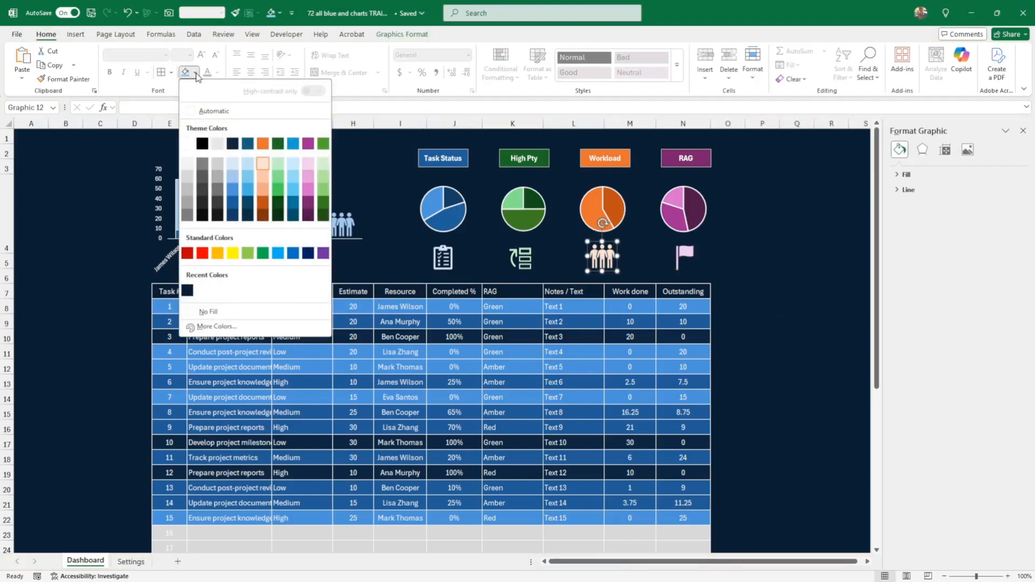
left_click(268, 176)
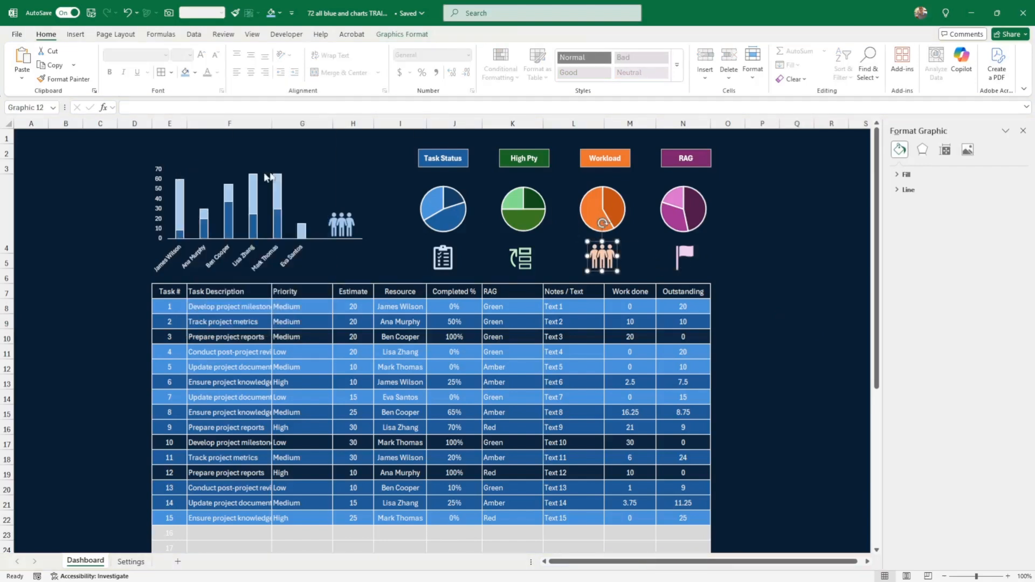
left_click(807, 322)
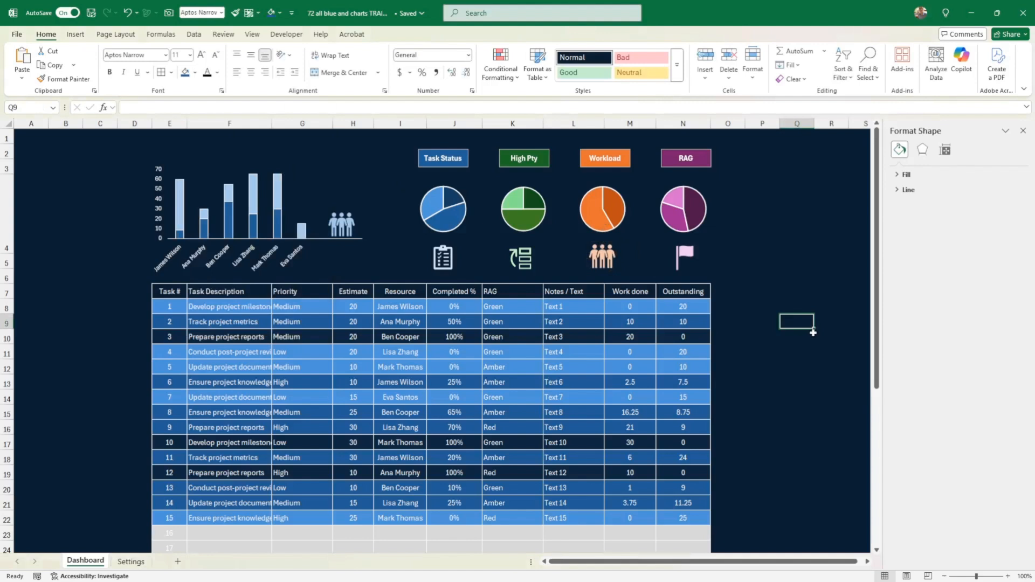
left_click(789, 280)
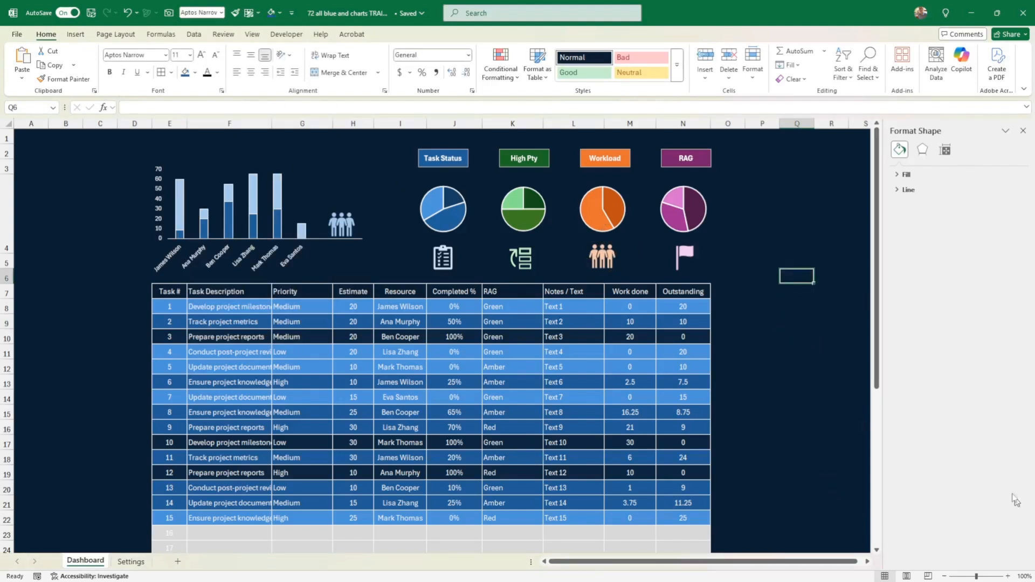
Enlarge the blue people icon beside the bar chart to about 2.62 cm square and convert it to a shape
left_click(353, 229)
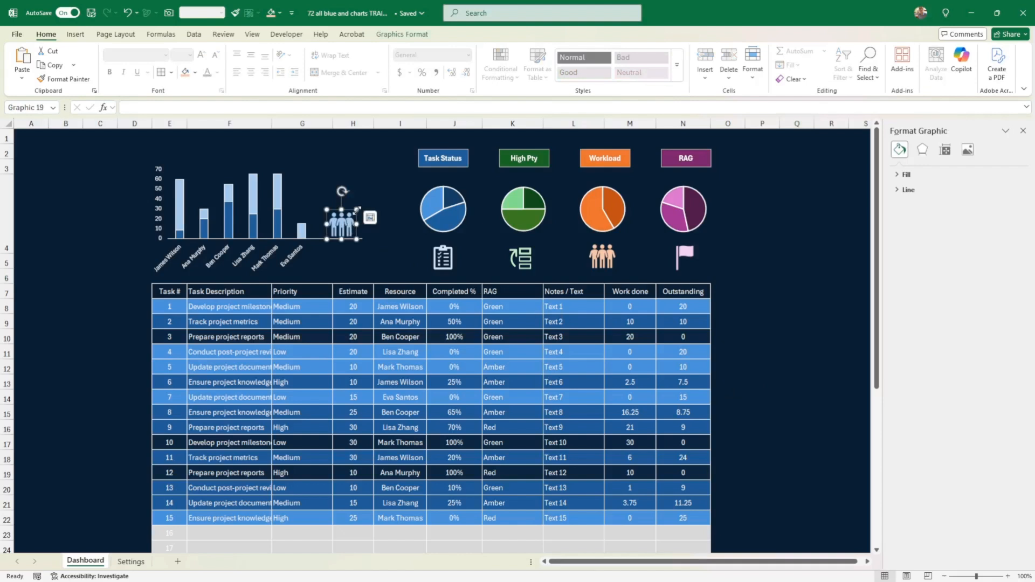
left_click_drag(356, 211, 380, 186)
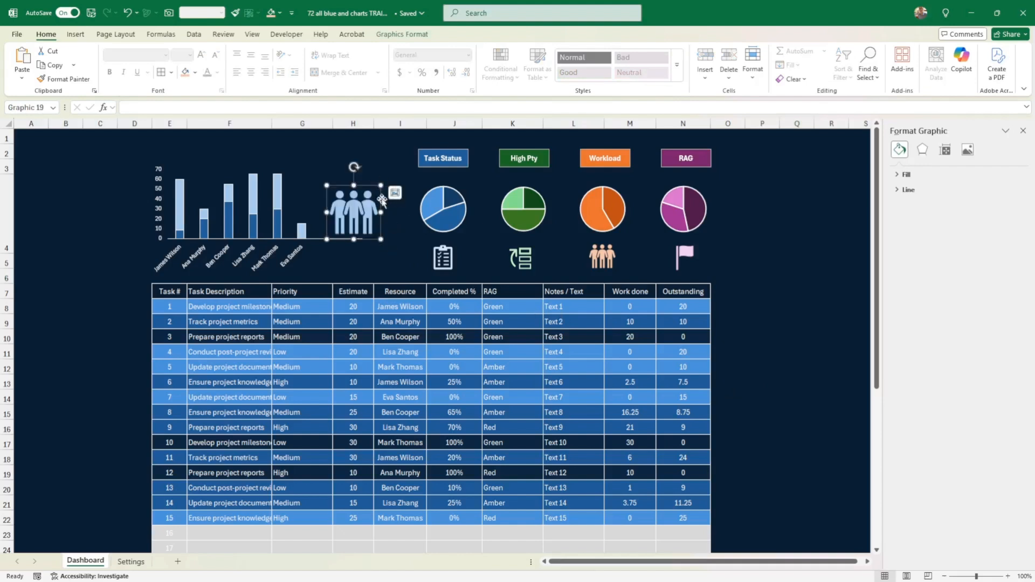
left_click(401, 35)
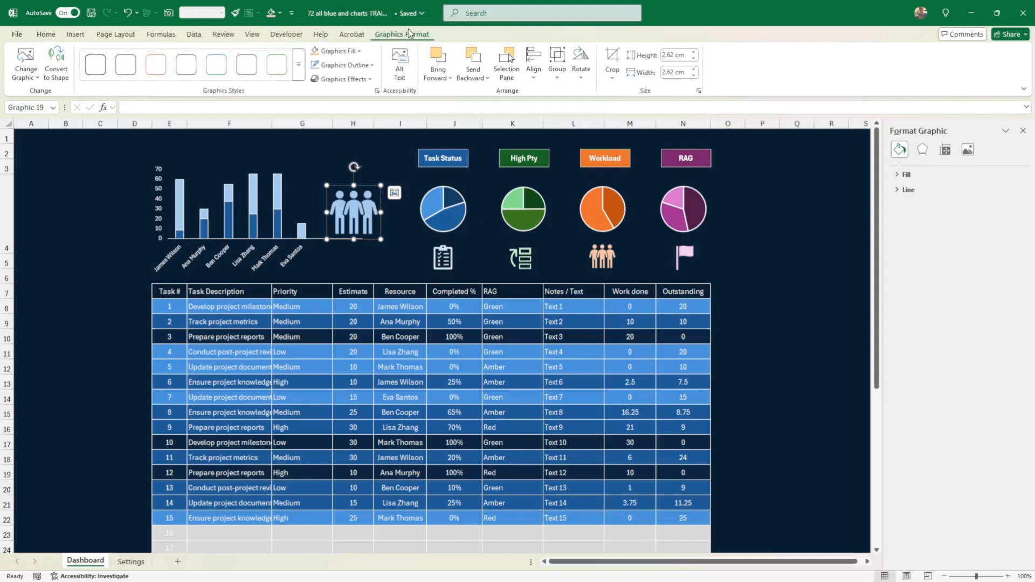
left_click(63, 80)
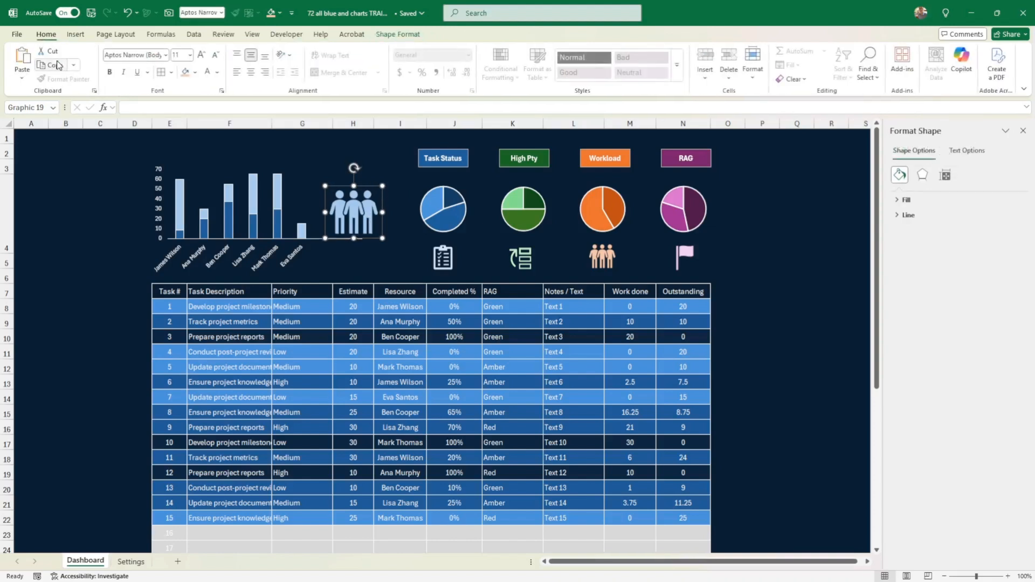
Fill the head of the right figure in the people icon beside the bar chart with the second-lightest orange
left_click(356, 258)
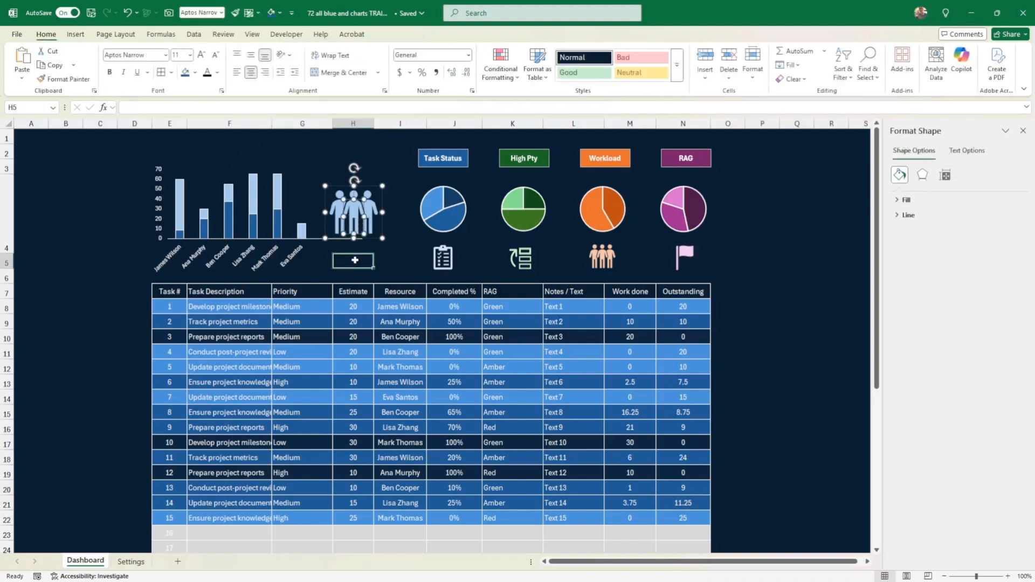
left_click(368, 195)
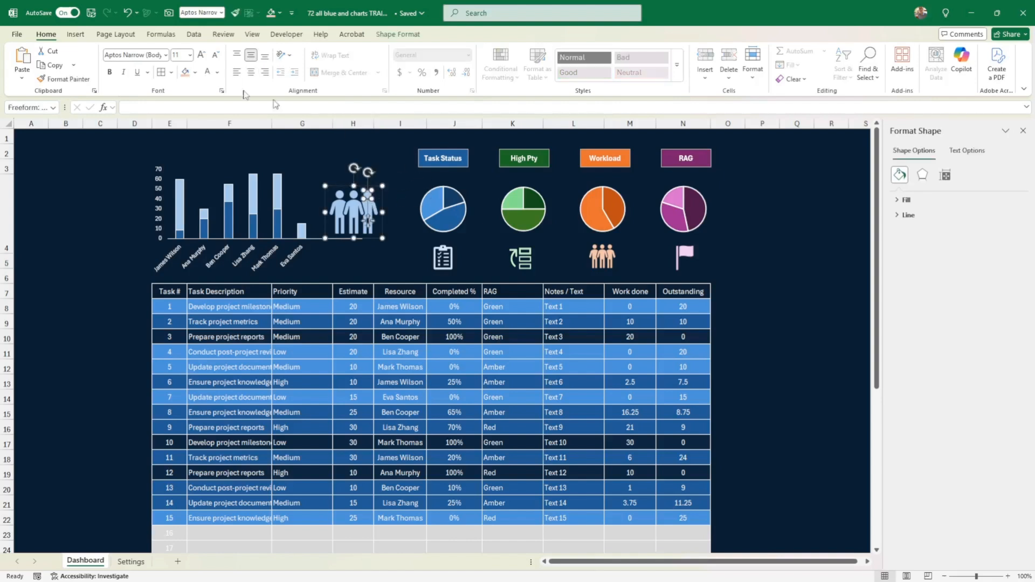
left_click(337, 268)
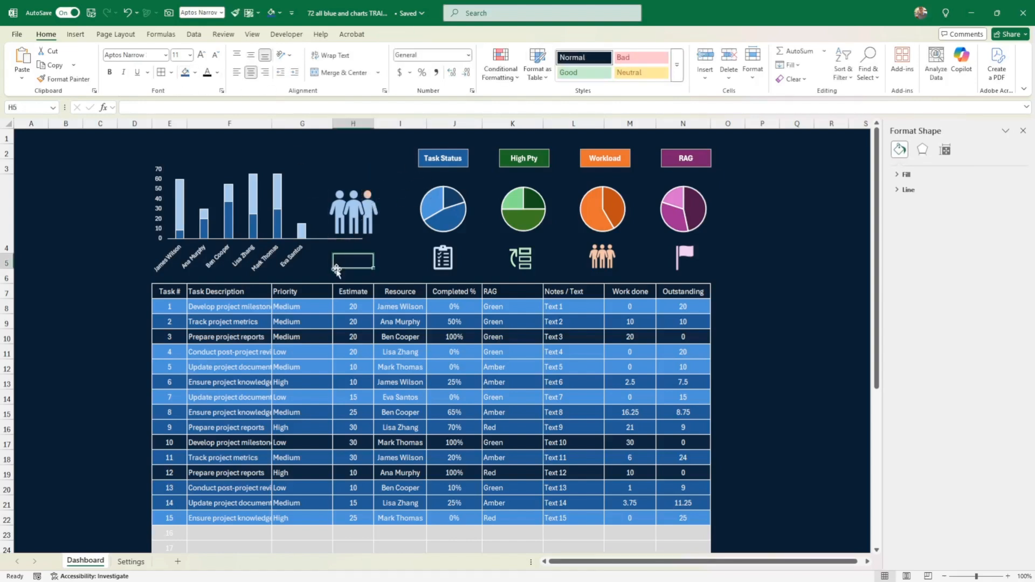
Fill the body of the middle figure in the people icon beside the bar chart with white
left_click(356, 210)
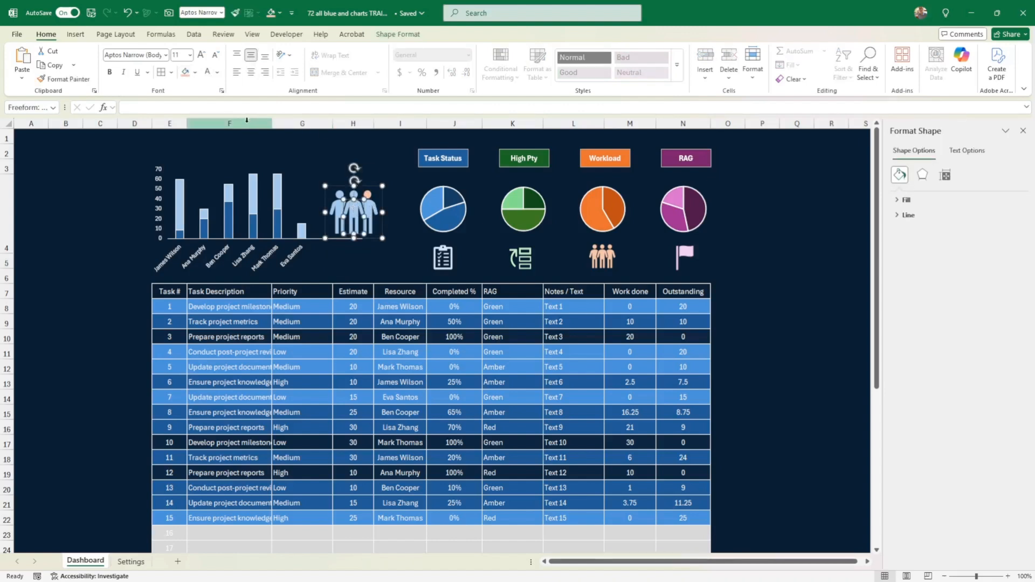
left_click(195, 72)
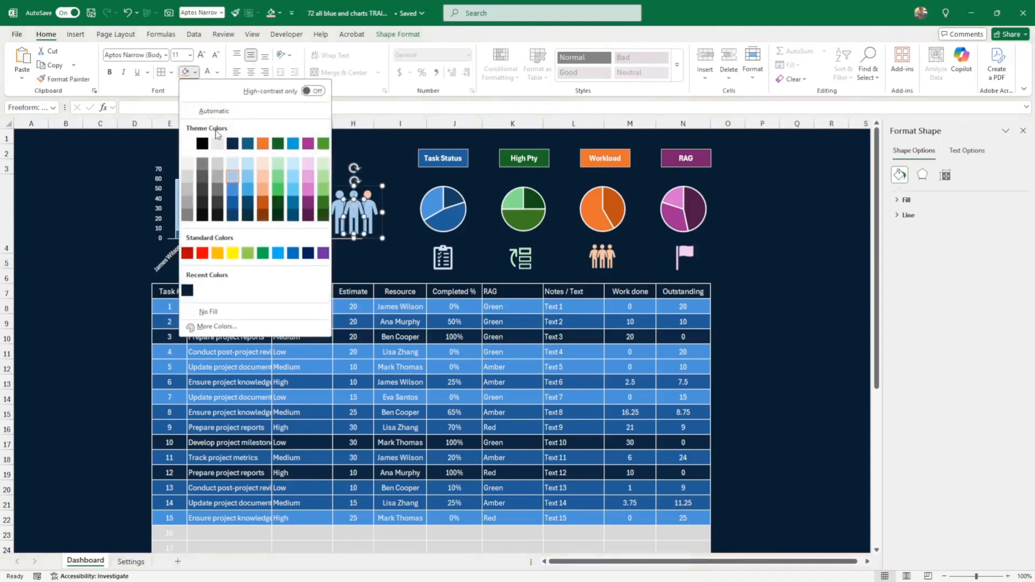
left_click(192, 145)
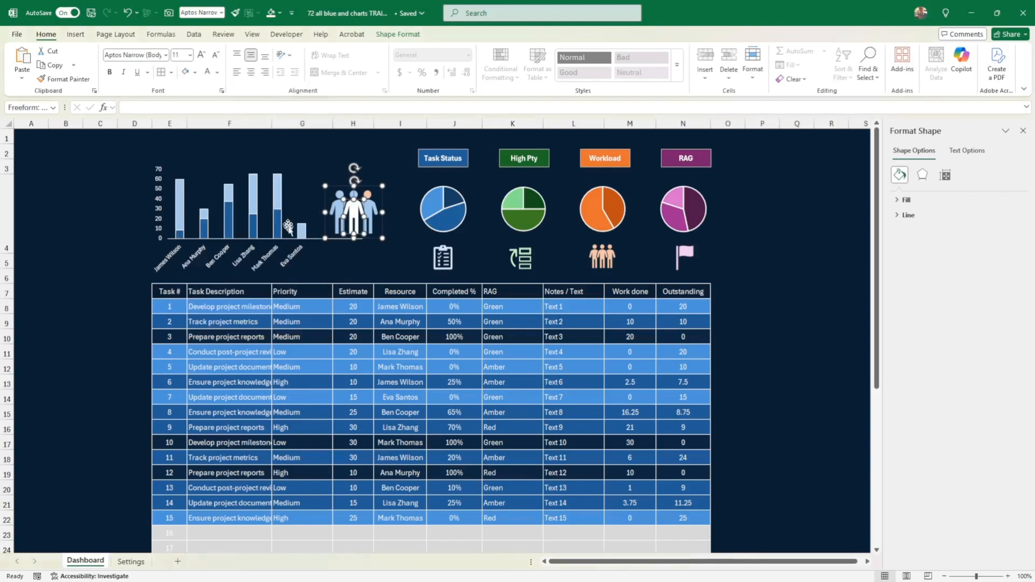
left_click(337, 264)
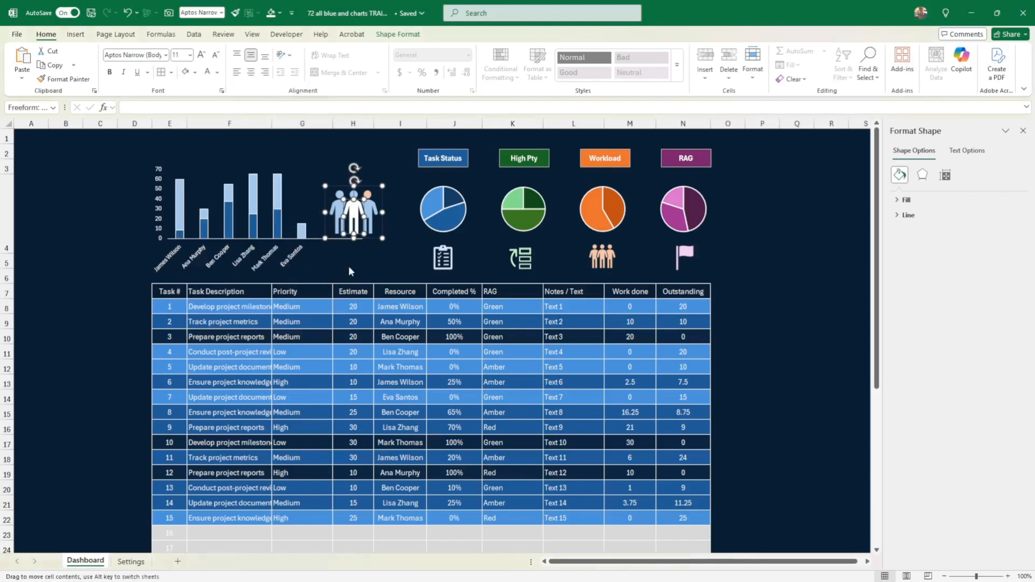
Fill the body of the left figure in the chart's people icon with the third-lightest dark-blue tint
left_click(337, 215)
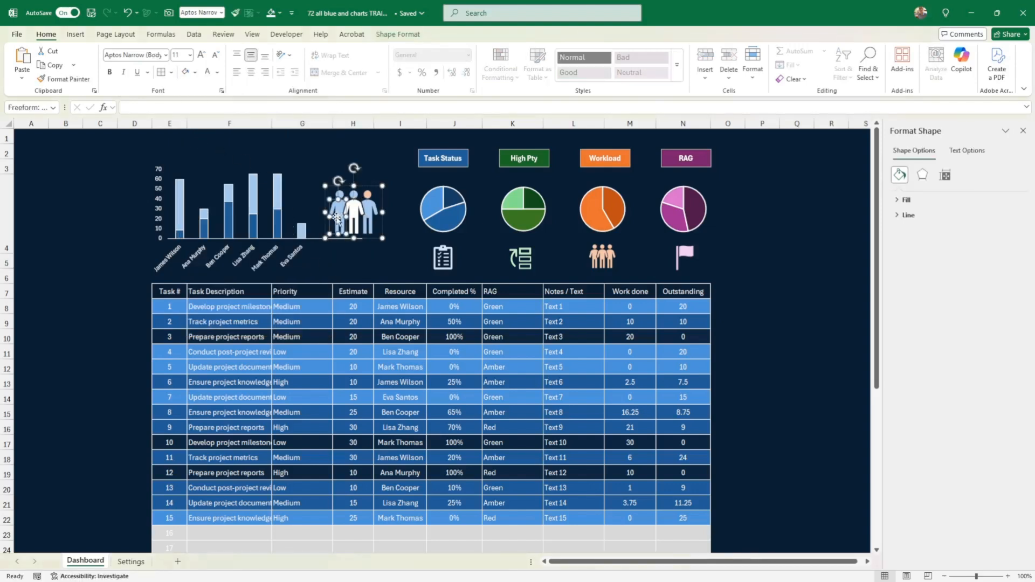
left_click(194, 73)
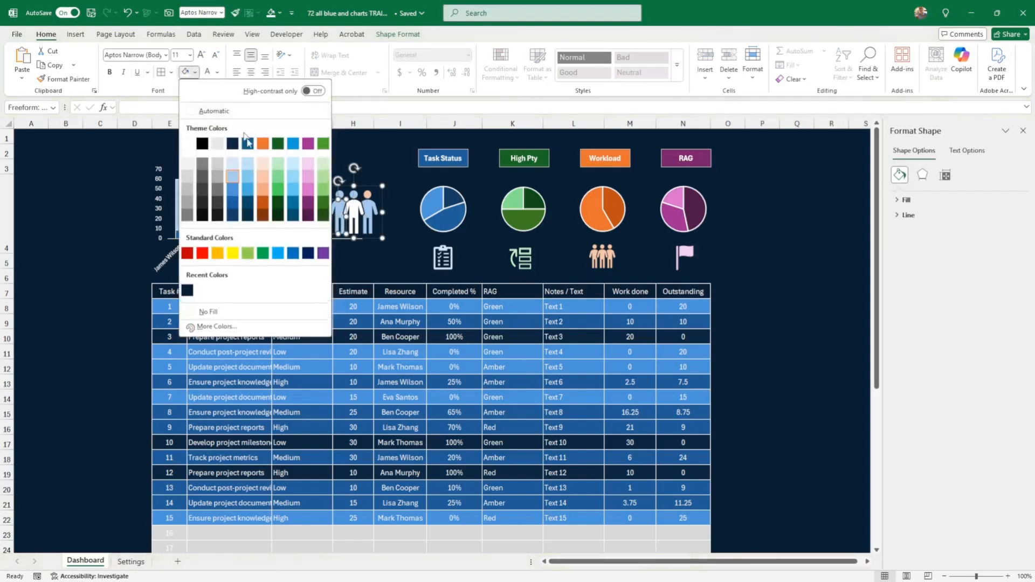
left_click(232, 186)
left_click(368, 274)
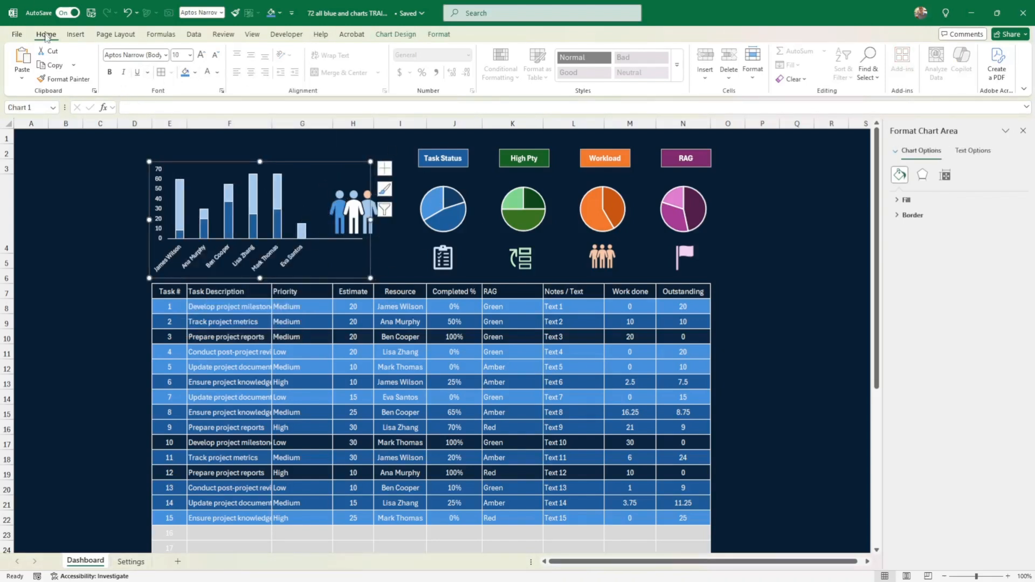
Shrink the people icon beside the bar chart by about a quarter and lower it onto the chart's horizontal axis
left_click(371, 229)
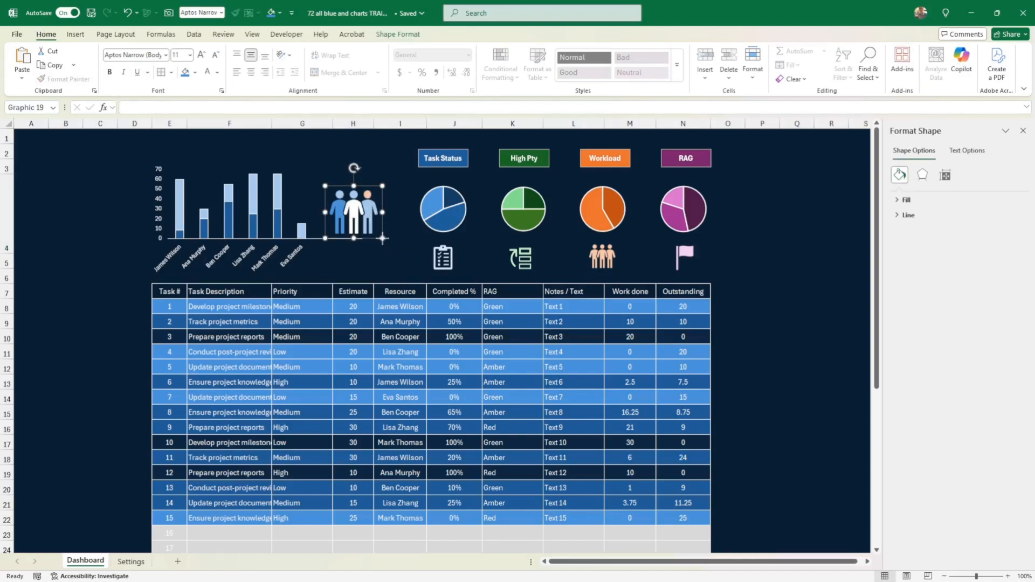
left_click_drag(382, 237, 366, 225)
left_click(357, 226)
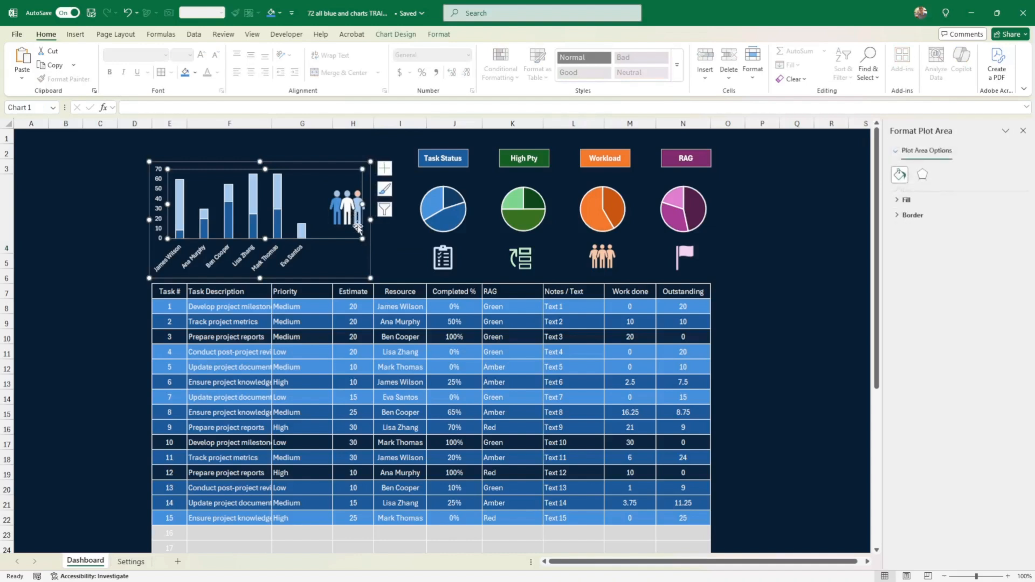
left_click(358, 226)
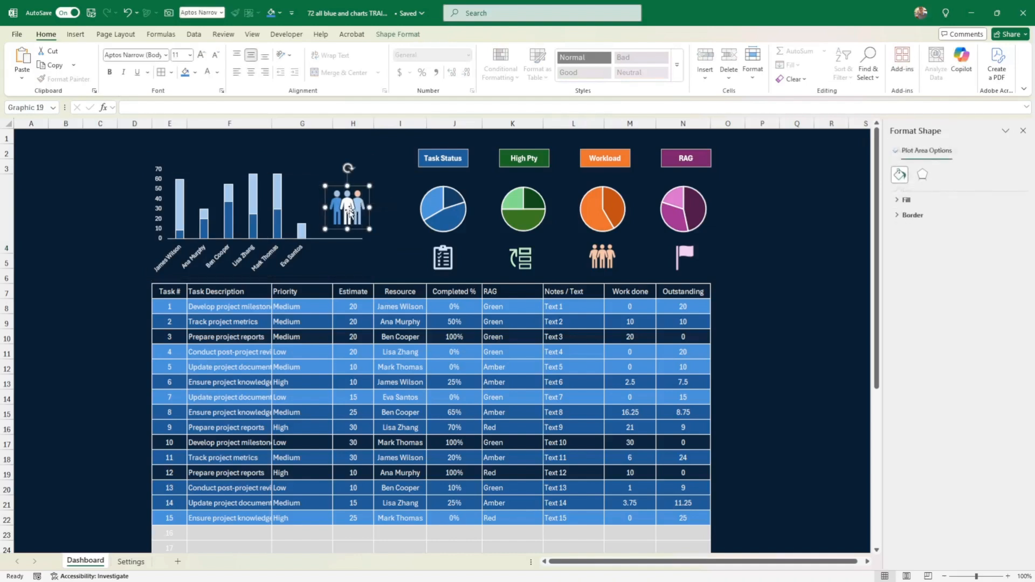
left_click(391, 242)
left_click_drag(356, 208, 358, 204)
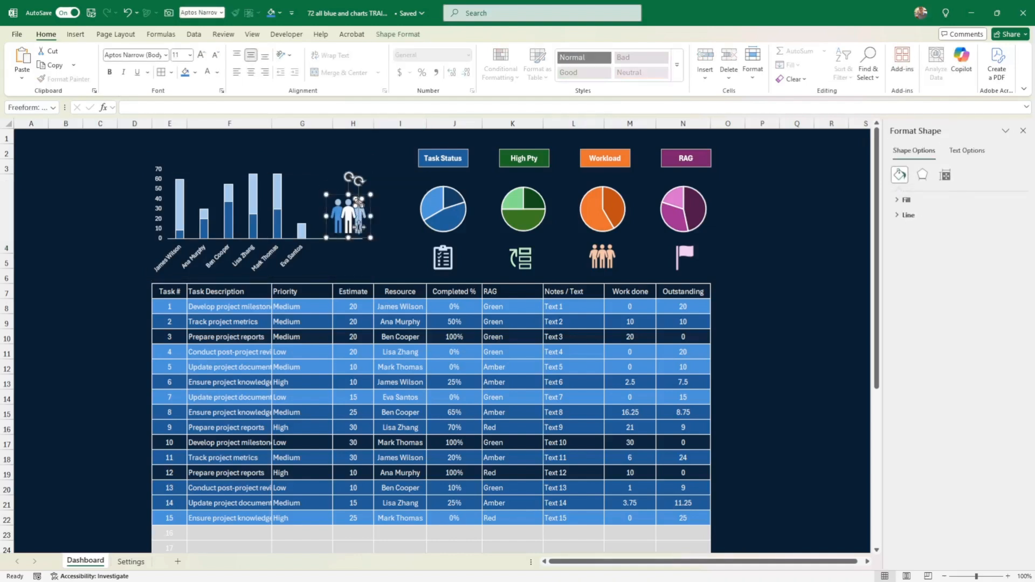
Fill the head of the right figure in the chart's people icon with the lightest dark-blue tint
left_click(195, 73)
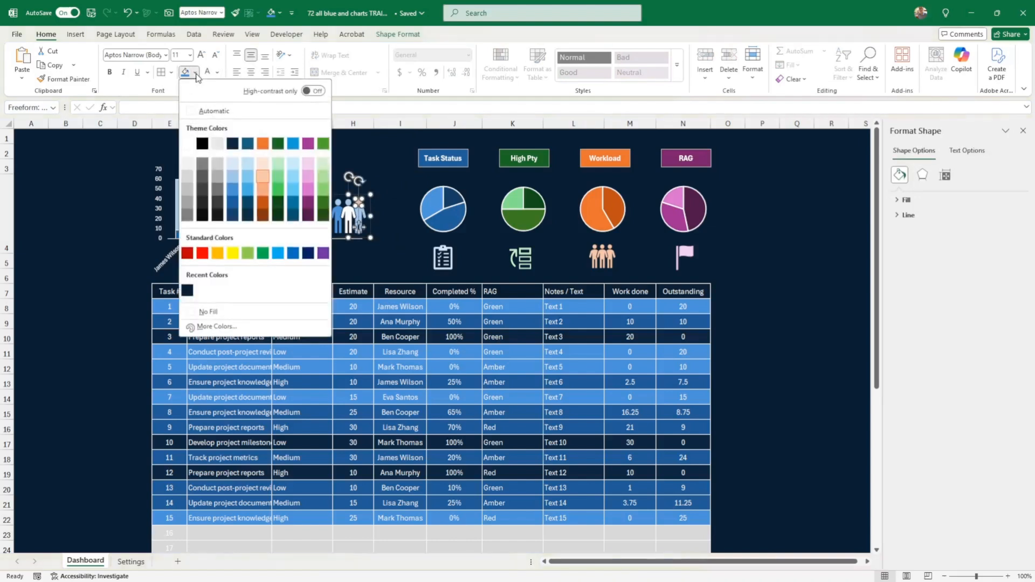
left_click(230, 165)
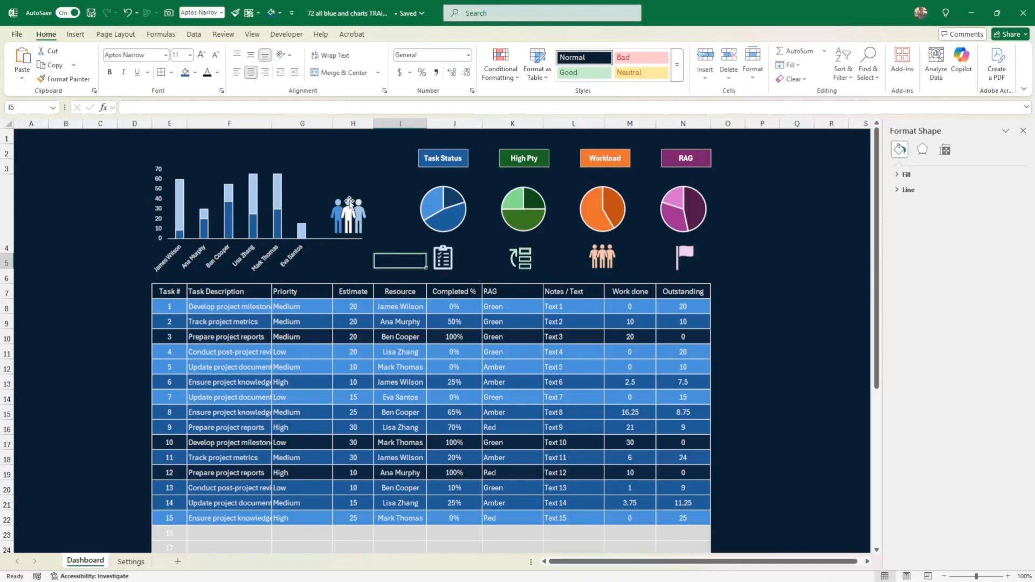
Fill the head of the middle figure in the chart's people icon with white to match its body
left_click(349, 202)
left_click(349, 202)
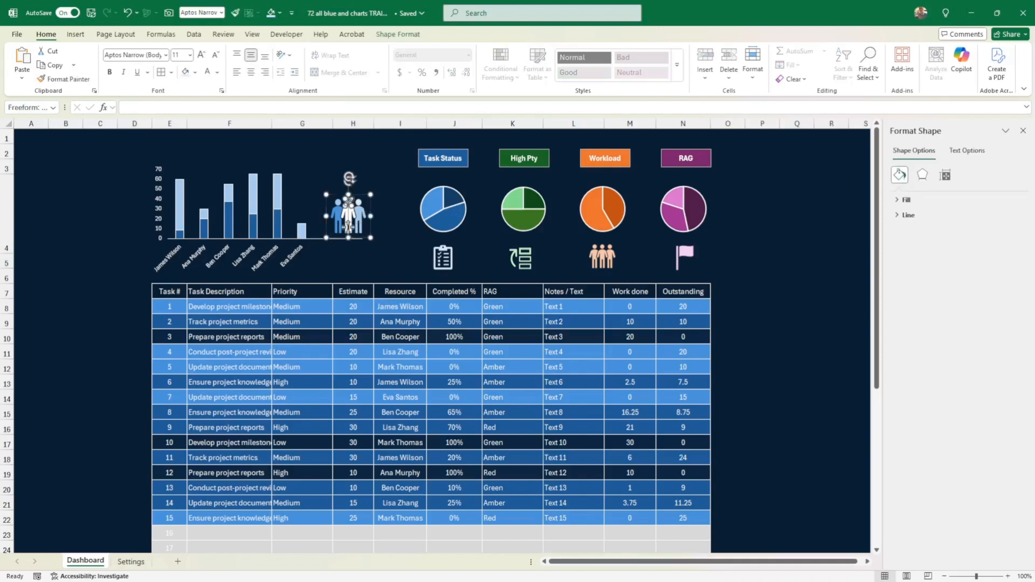
left_click(195, 73)
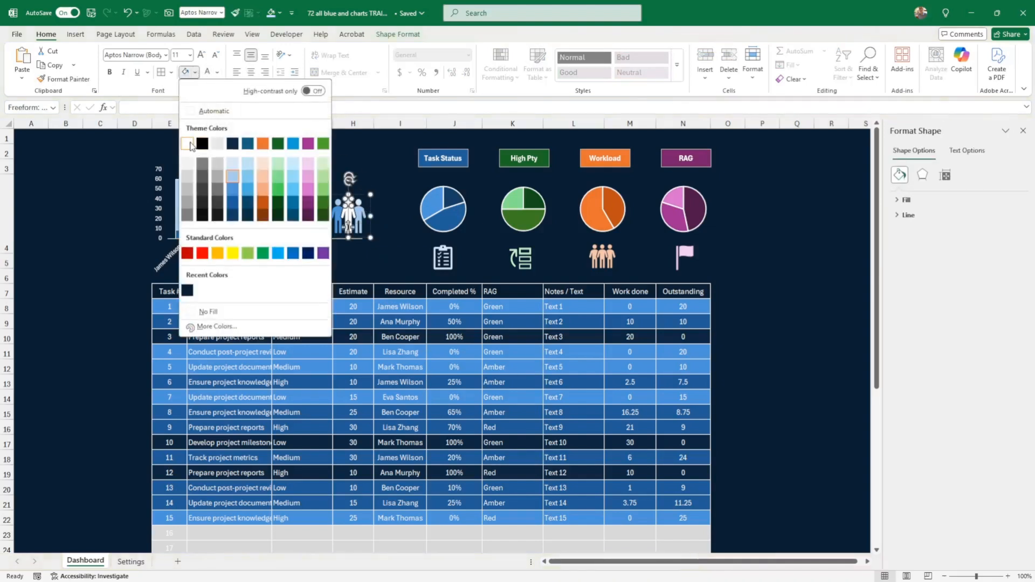
left_click(190, 144)
left_click(339, 246)
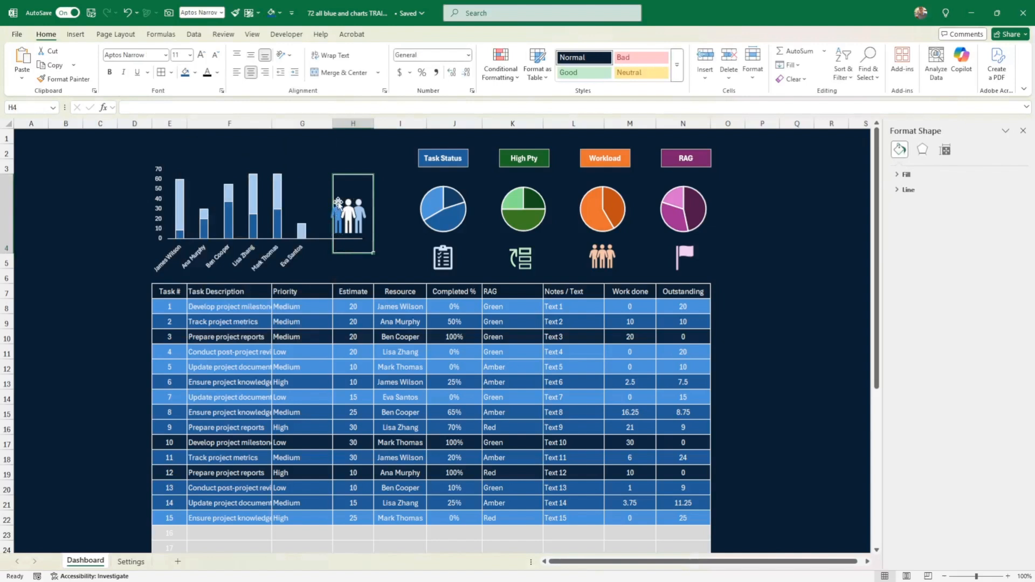
Fill the head of the left figure in the chart's people icon with the third-lightest dark-blue tint
left_click(337, 201)
left_click(336, 201)
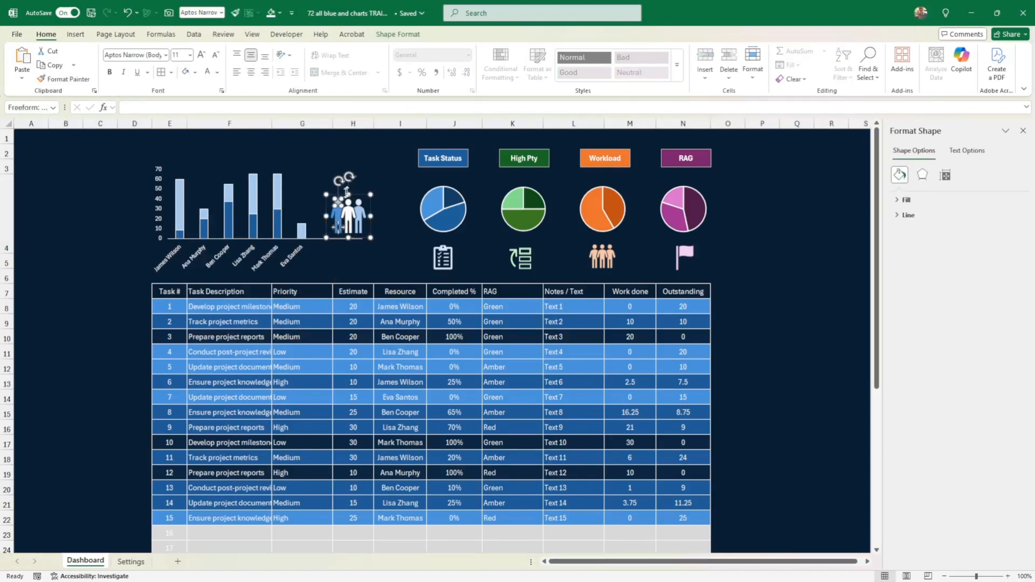
left_click(196, 72)
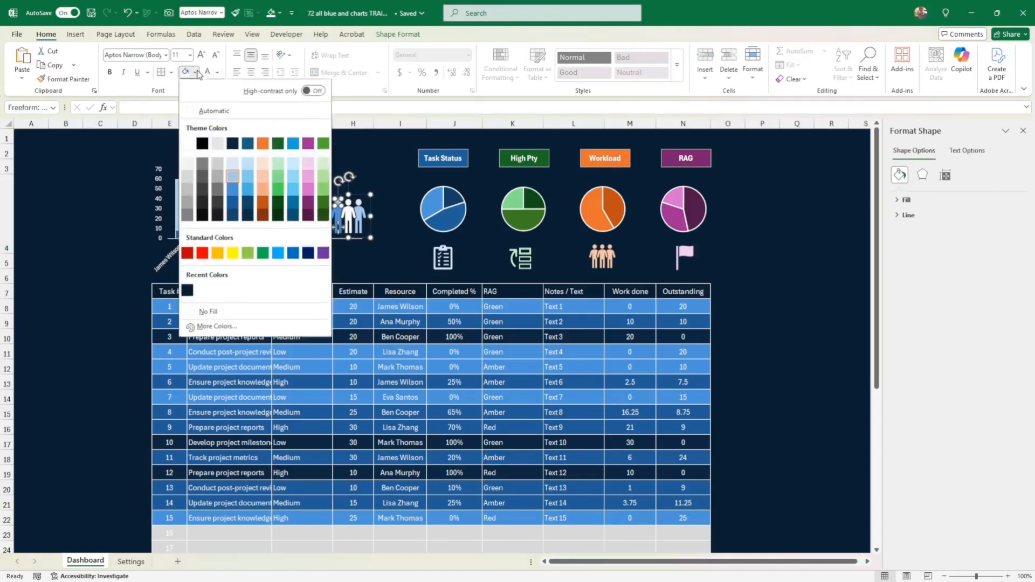
left_click(231, 186)
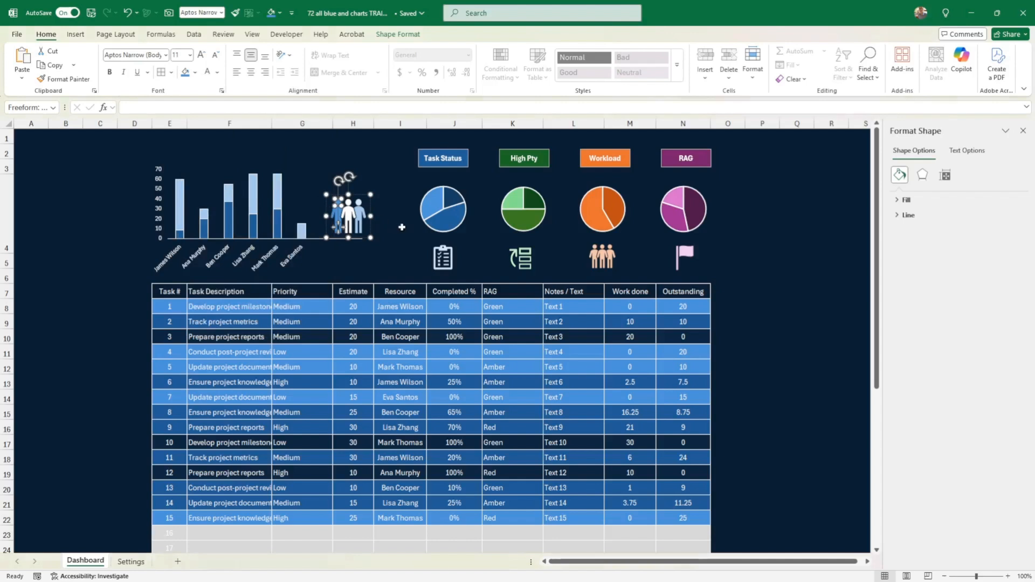
left_click(401, 228)
Fill the head of the right figure in the chart's people icon with the second-lightest dark-blue tint to match its body
left_click(360, 213)
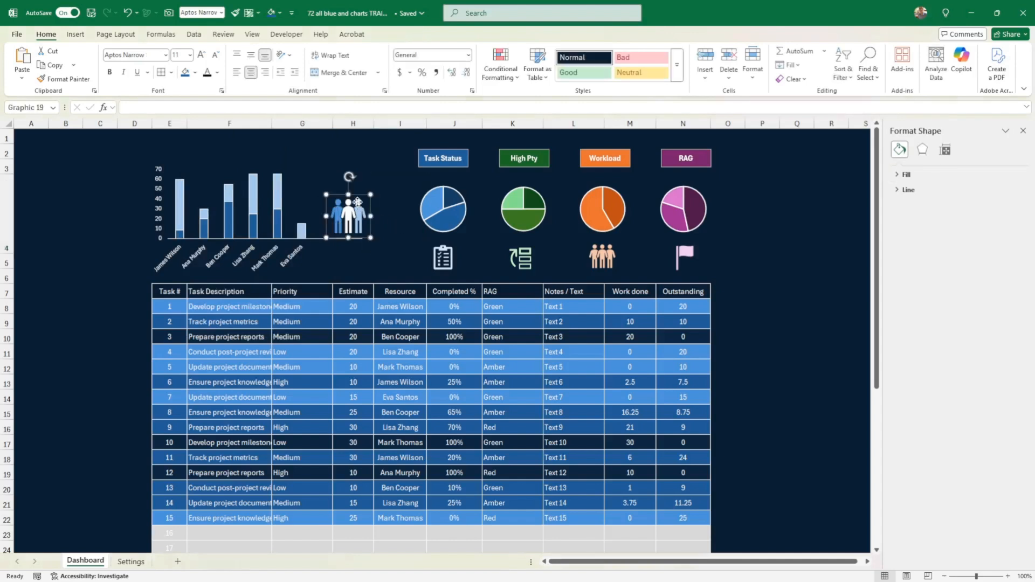
left_click(359, 219)
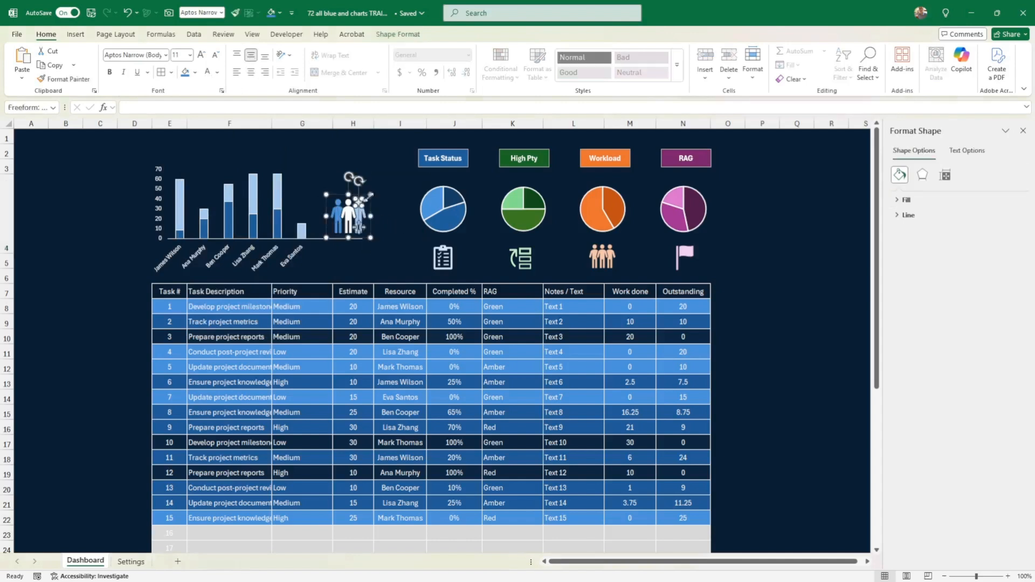
left_click(196, 73)
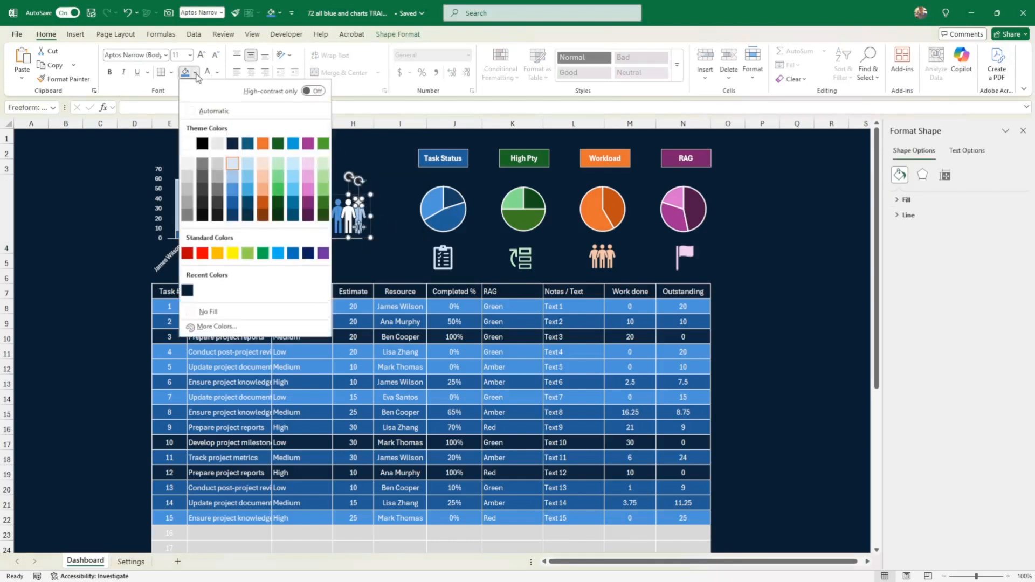
left_click(234, 178)
left_click(403, 260)
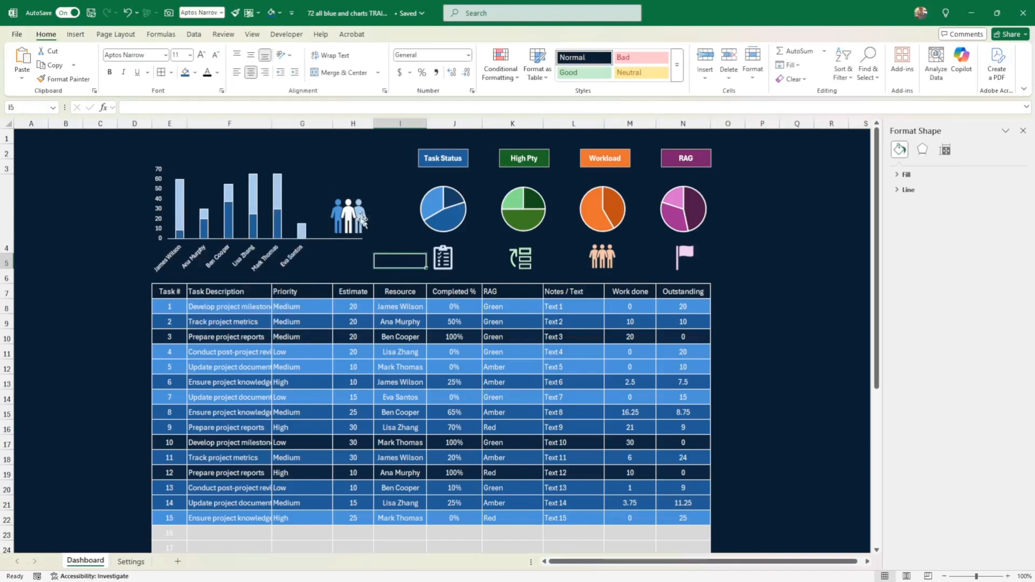
Move the three-tone people icon slightly closer to the last bar, with its feet resting on the chart's axis
left_click(361, 218)
left_click_drag(363, 236, 355, 242)
left_click(140, 224)
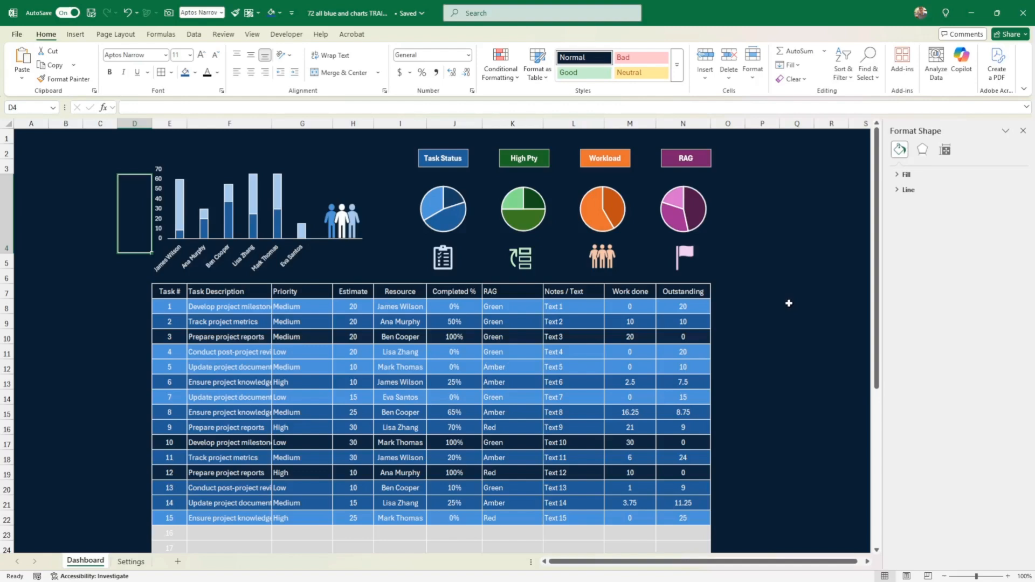
Examine the task table from its header through the empty rows to the work totals beneath it
scroll(782, 301, "down", 2)
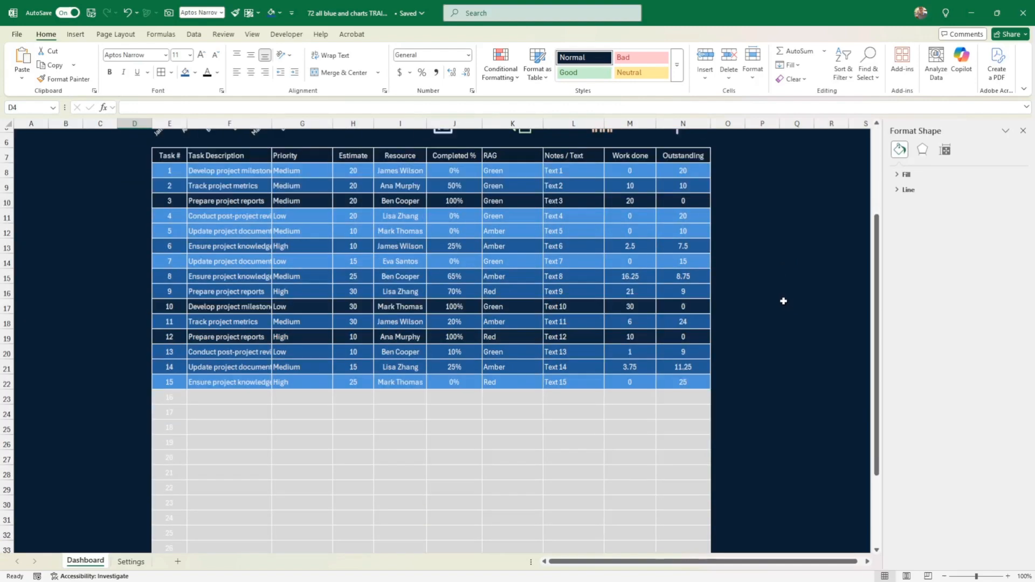
scroll(782, 299, "down", 3)
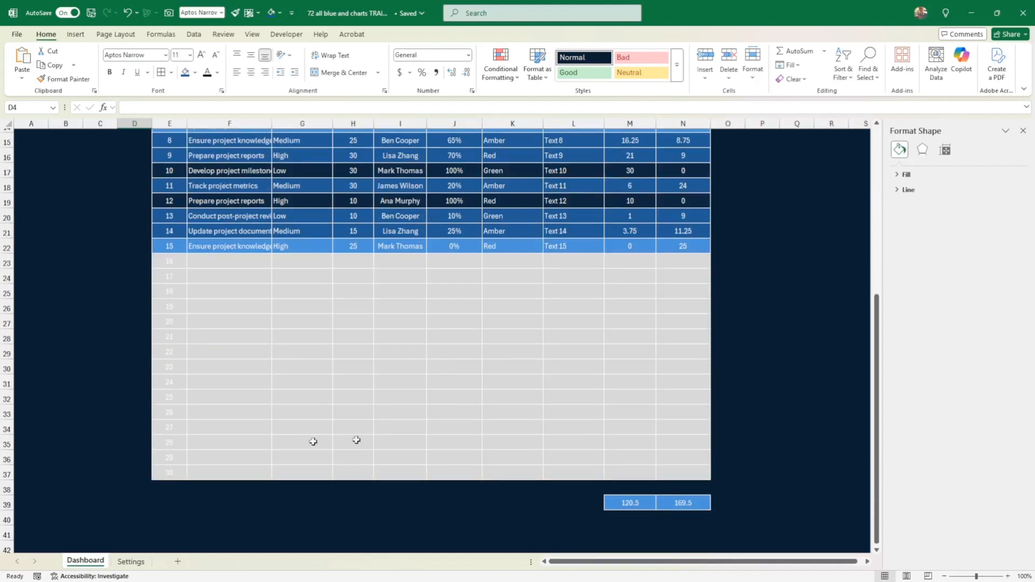
scroll(344, 328, "up", 4)
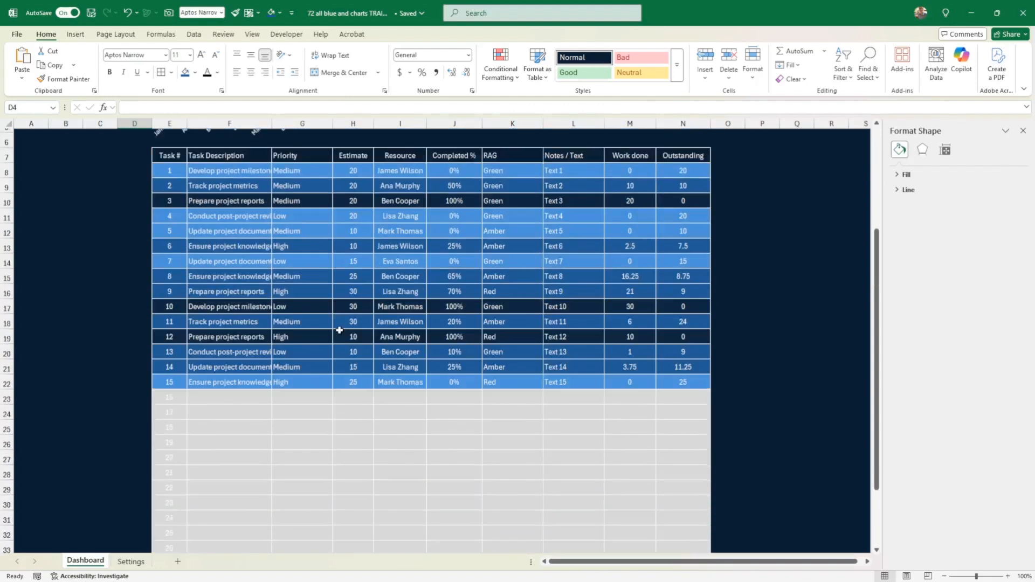
scroll(339, 499, "down", 1)
scroll(206, 401, "up", 1)
left_click(232, 245)
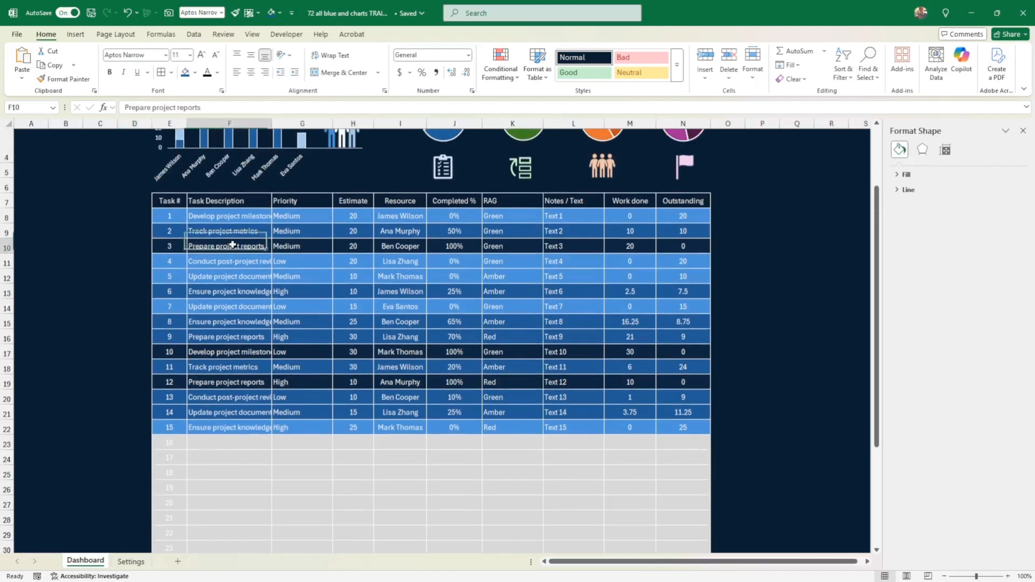
left_click(731, 274)
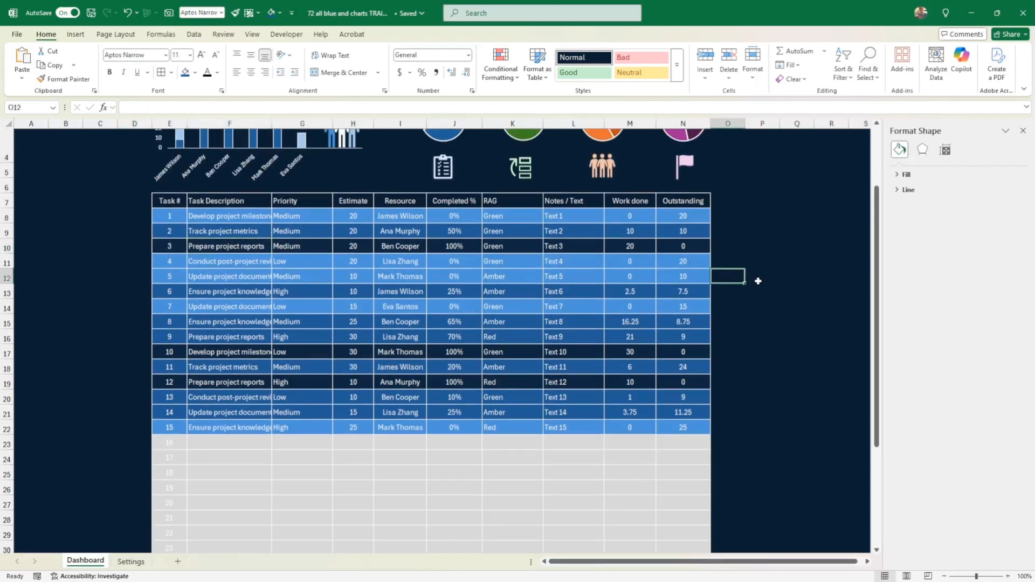
scroll(757, 279, "up", 1)
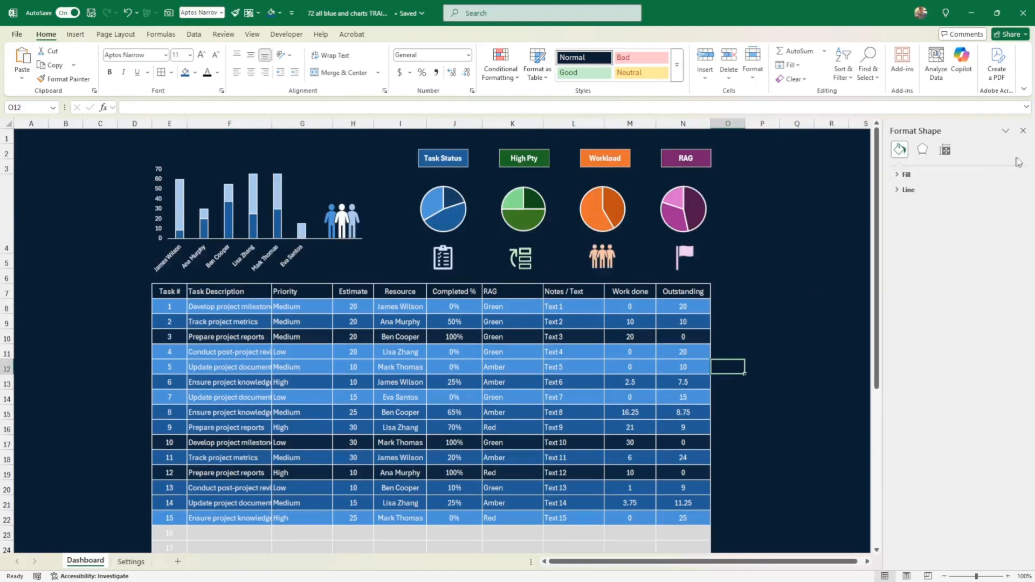
Close the shape formatting pane to show the dashboard across the full window width
left_click(1024, 132)
left_click(869, 243)
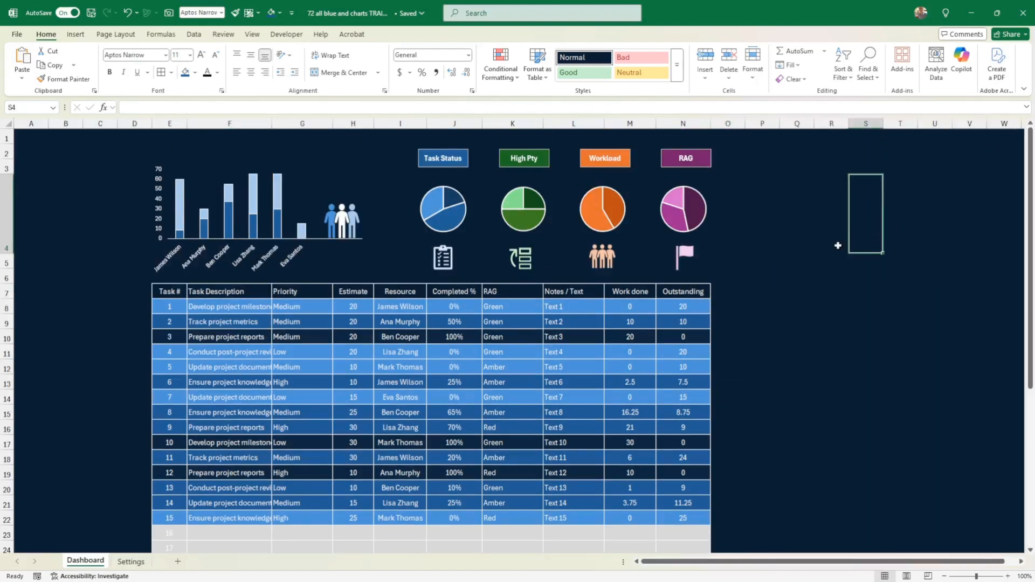
left_click(803, 275)
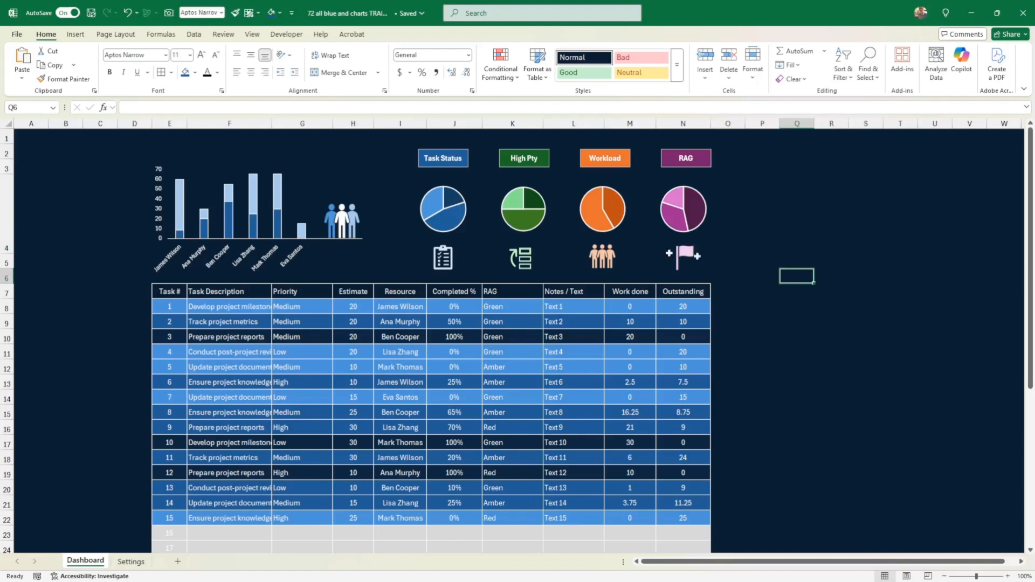
scroll(345, 257, "down", 4)
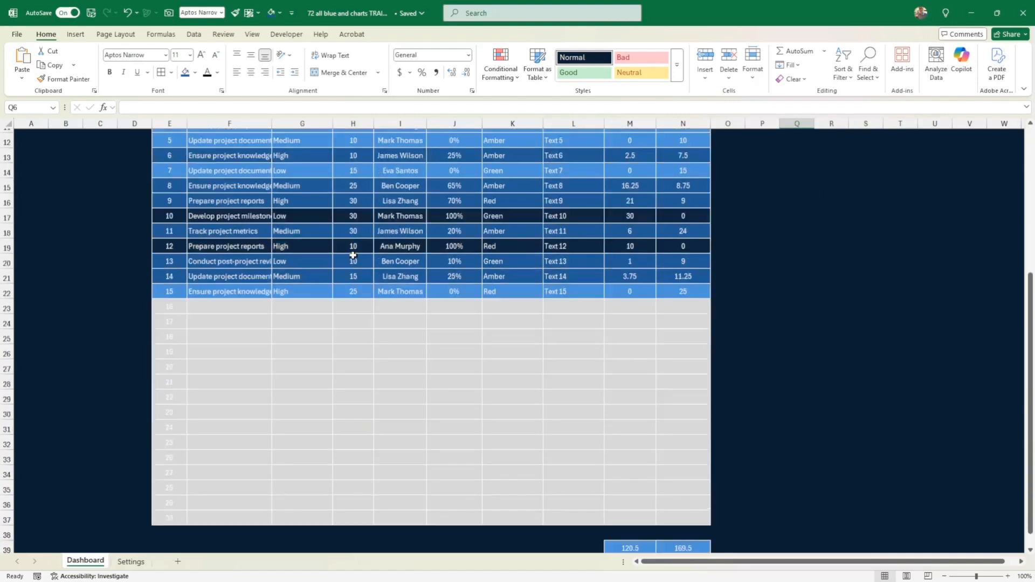
scroll(353, 256, "up", 4)
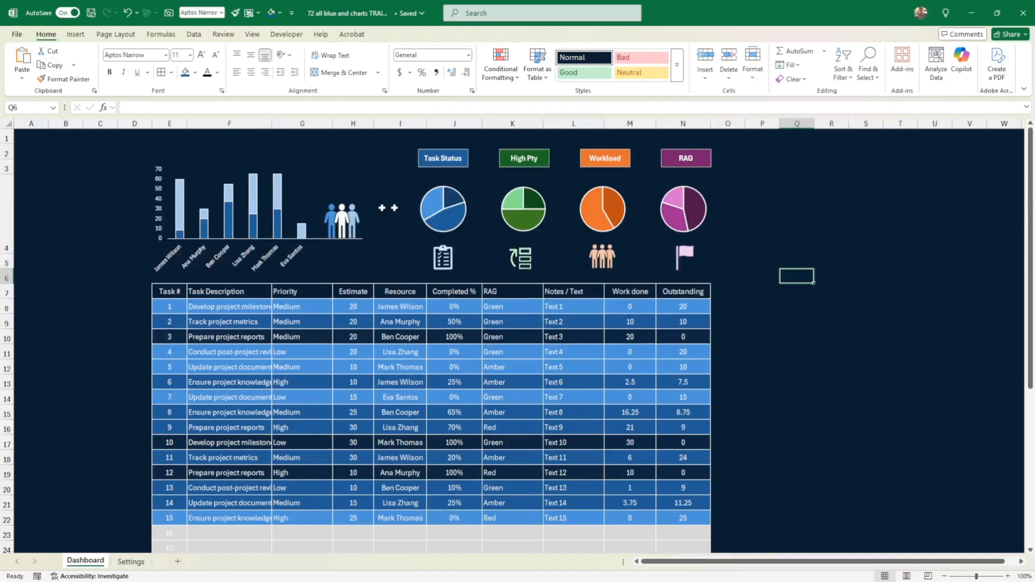
mouse_move(387, 581)
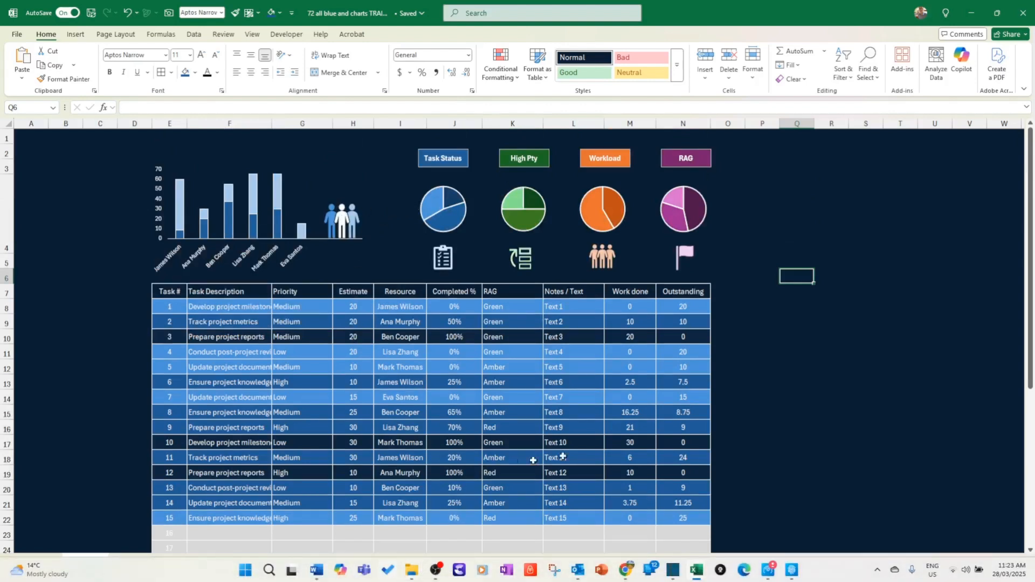